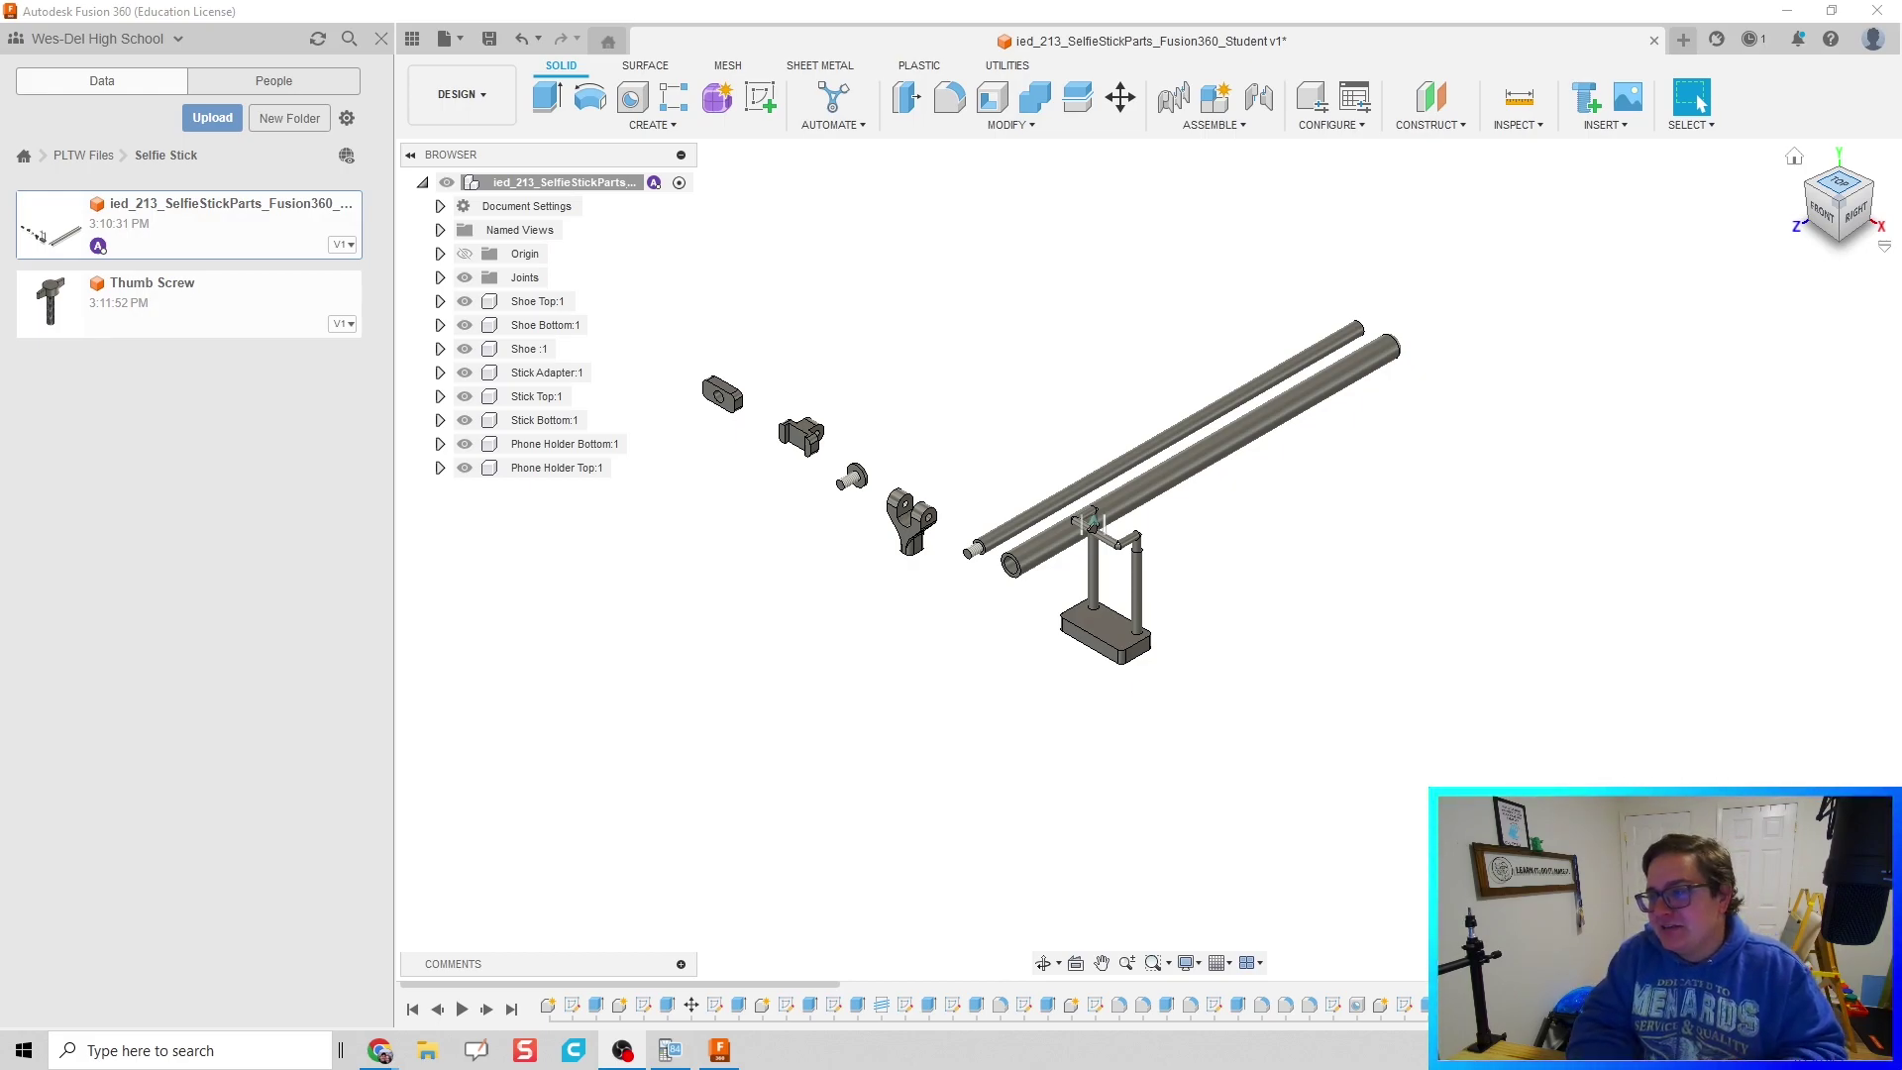
scroll(1175, 538, up, 1)
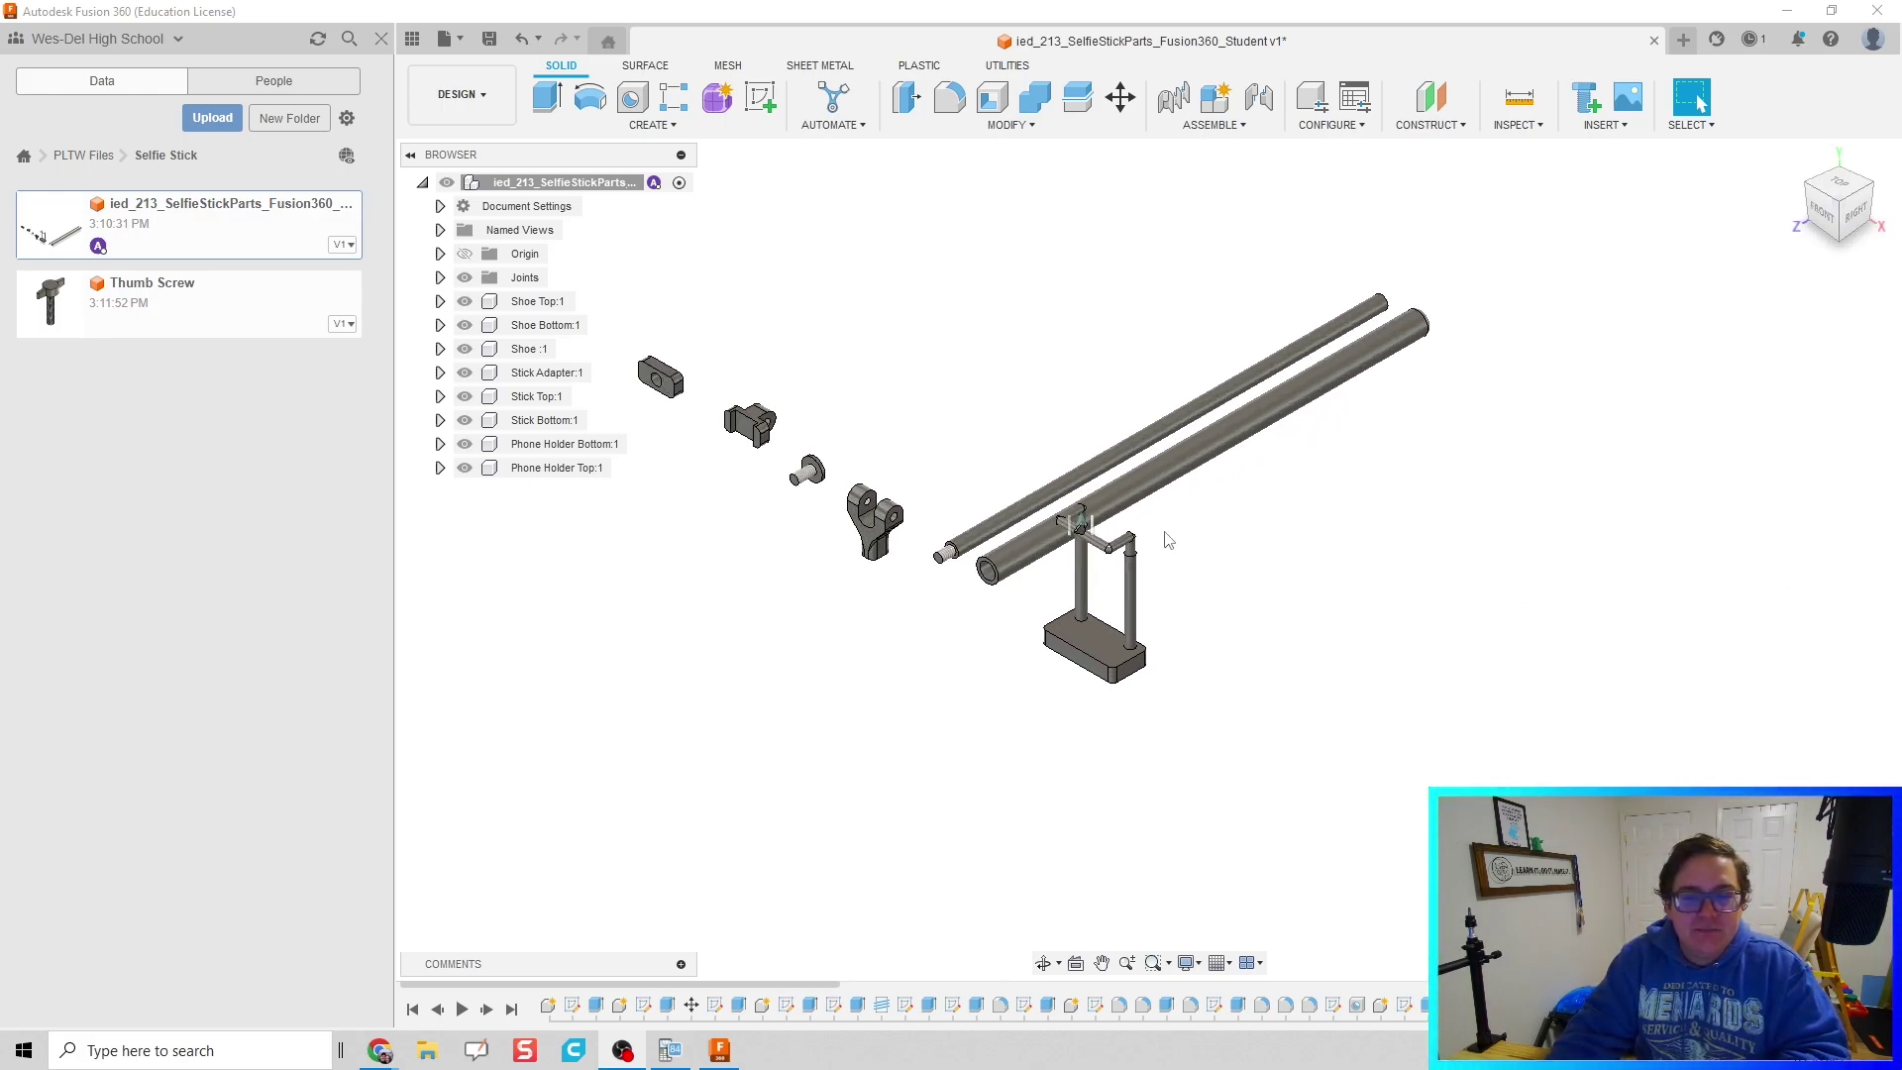
middle_drag(1184, 554, 1319, 586)
scroll(1274, 670, up, 2)
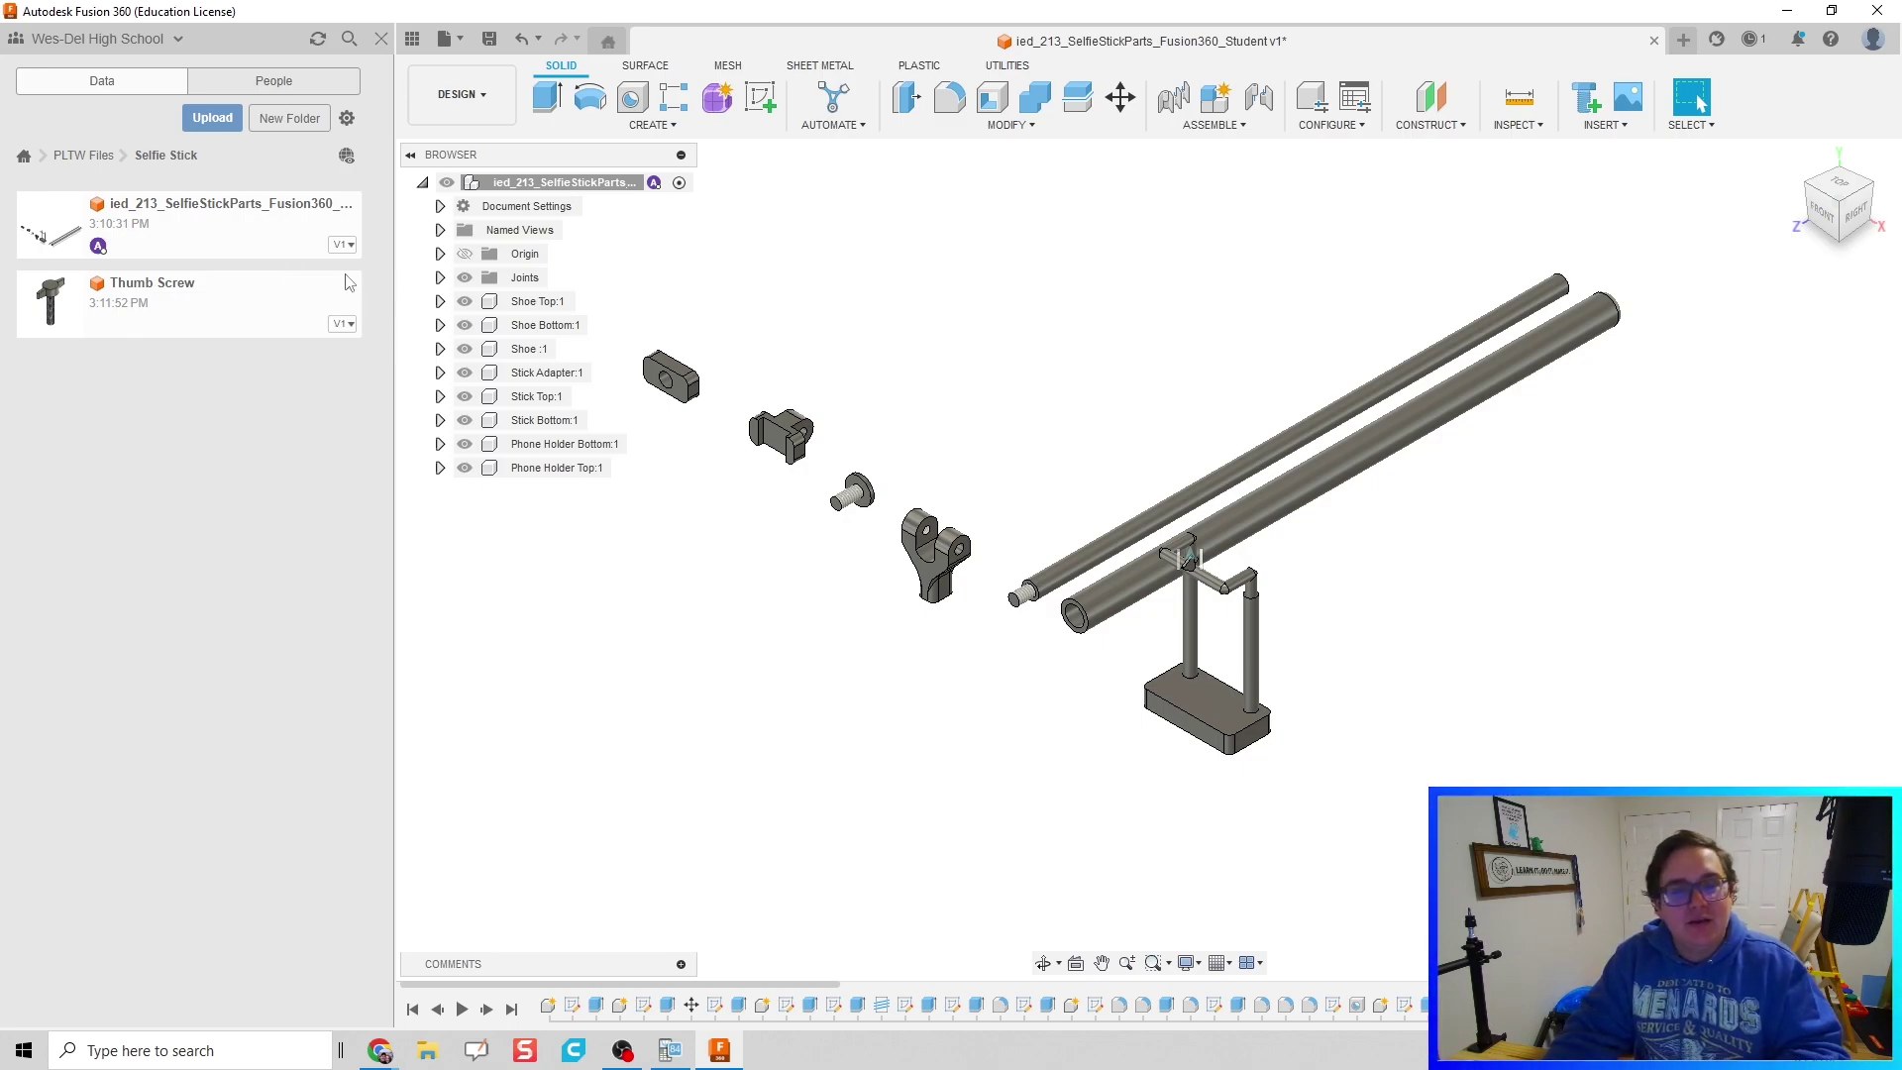
middle_drag(789, 591, 810, 616)
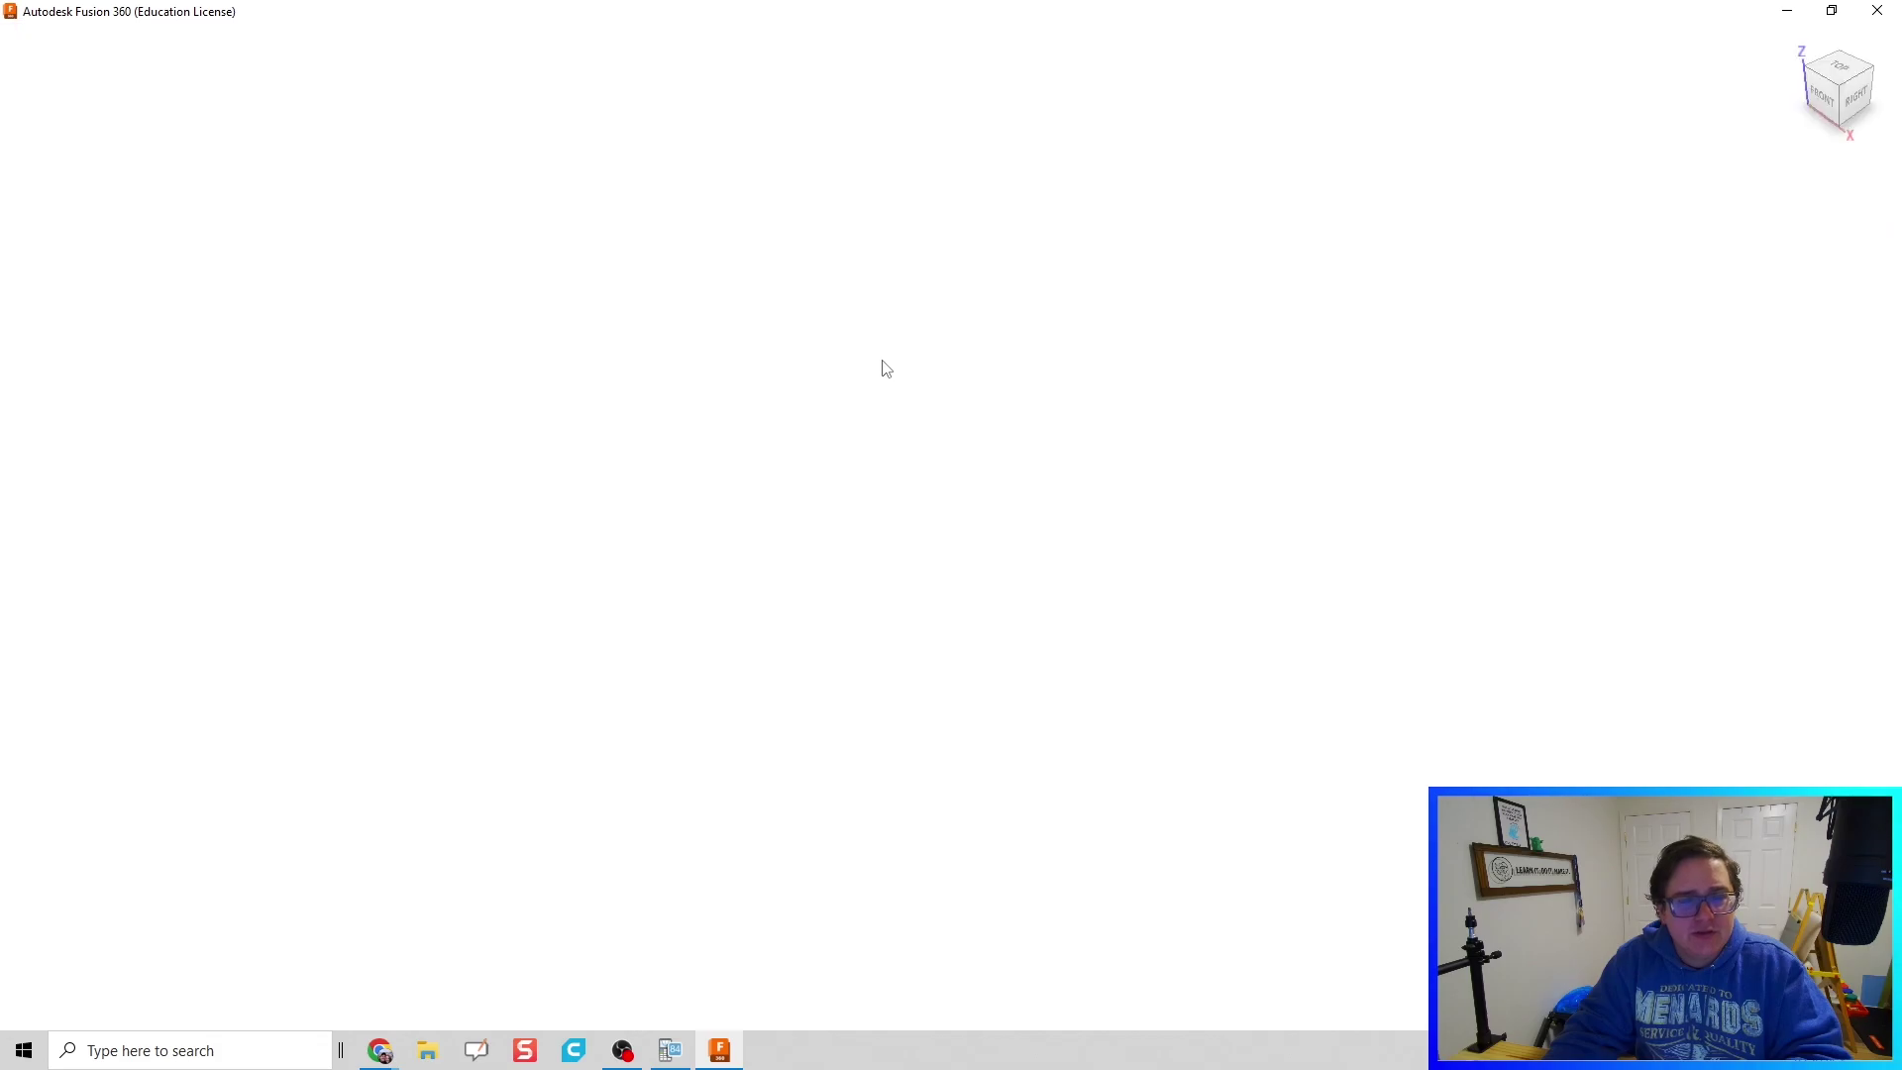
Step: Save the new empty design as "Selfie Stick Assembled" in the PLTW Files > Selfie Stick folder
key(ctrl+s)
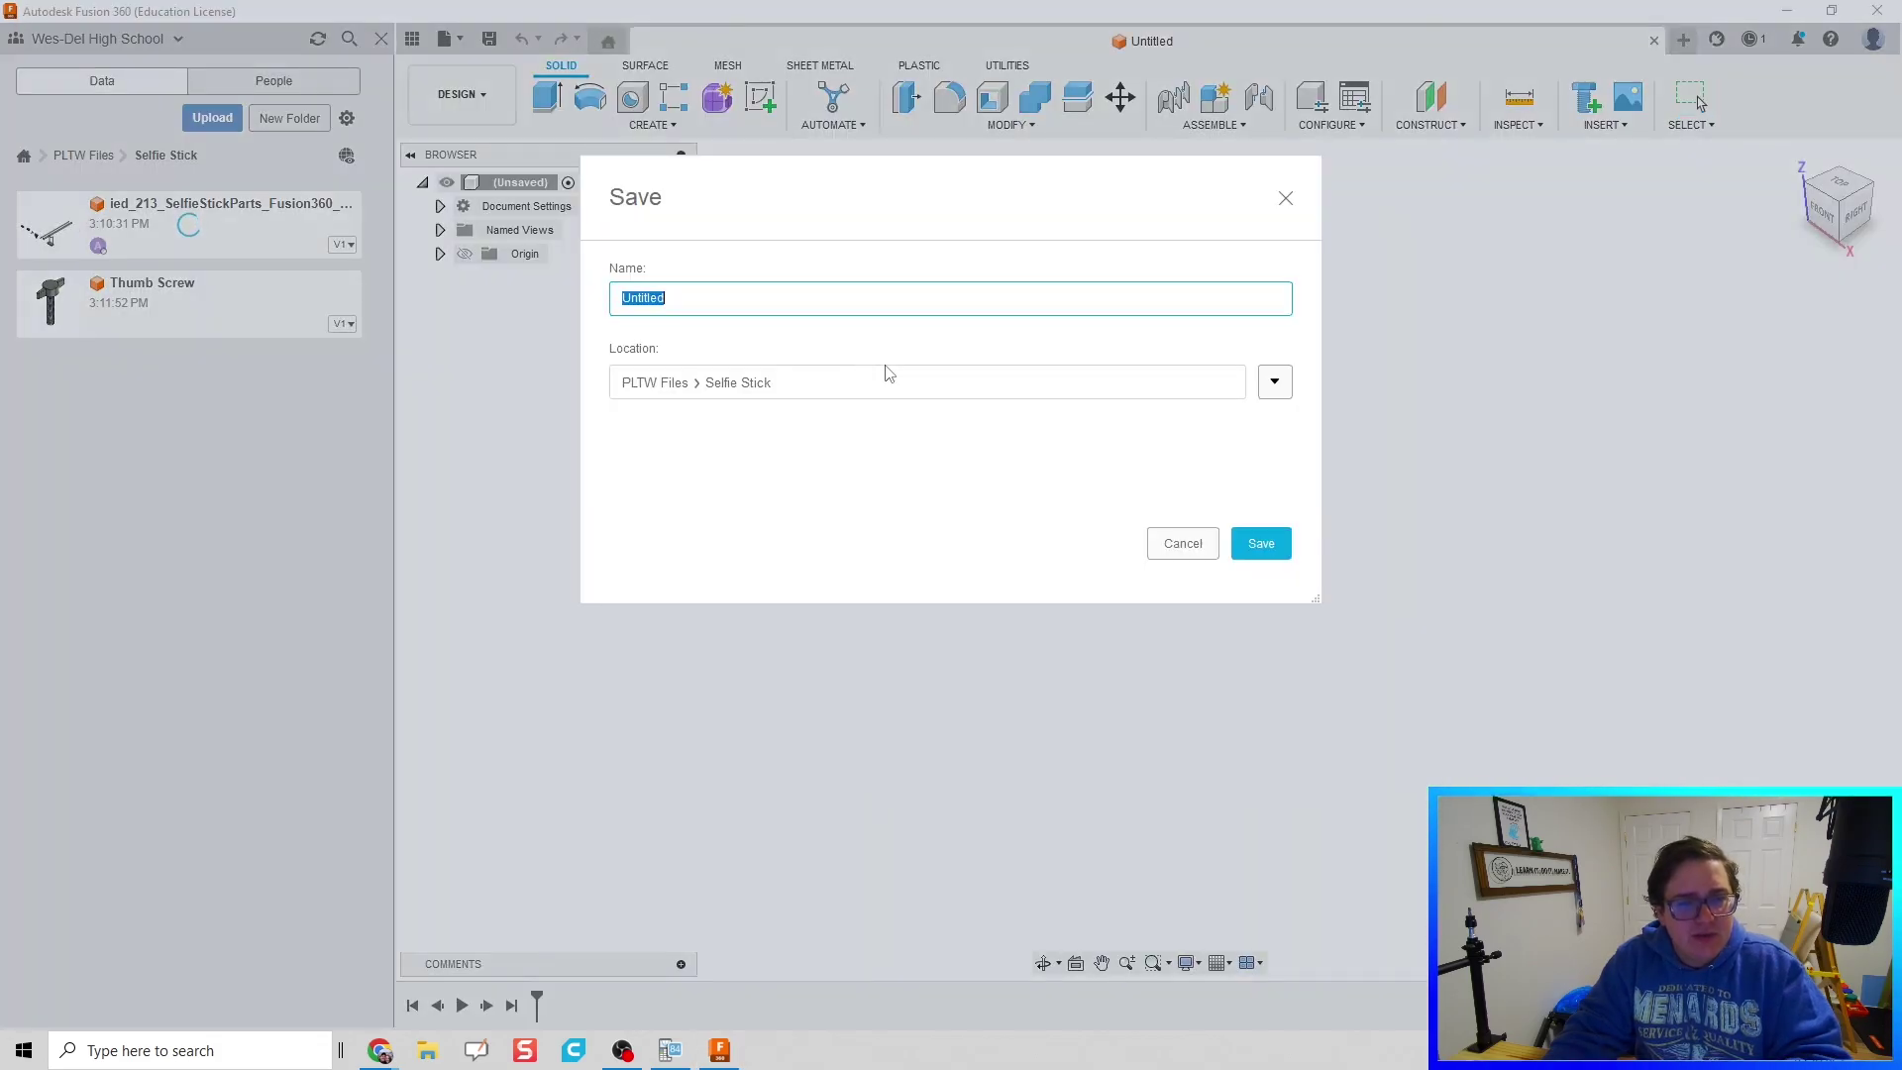
text(Selfie)
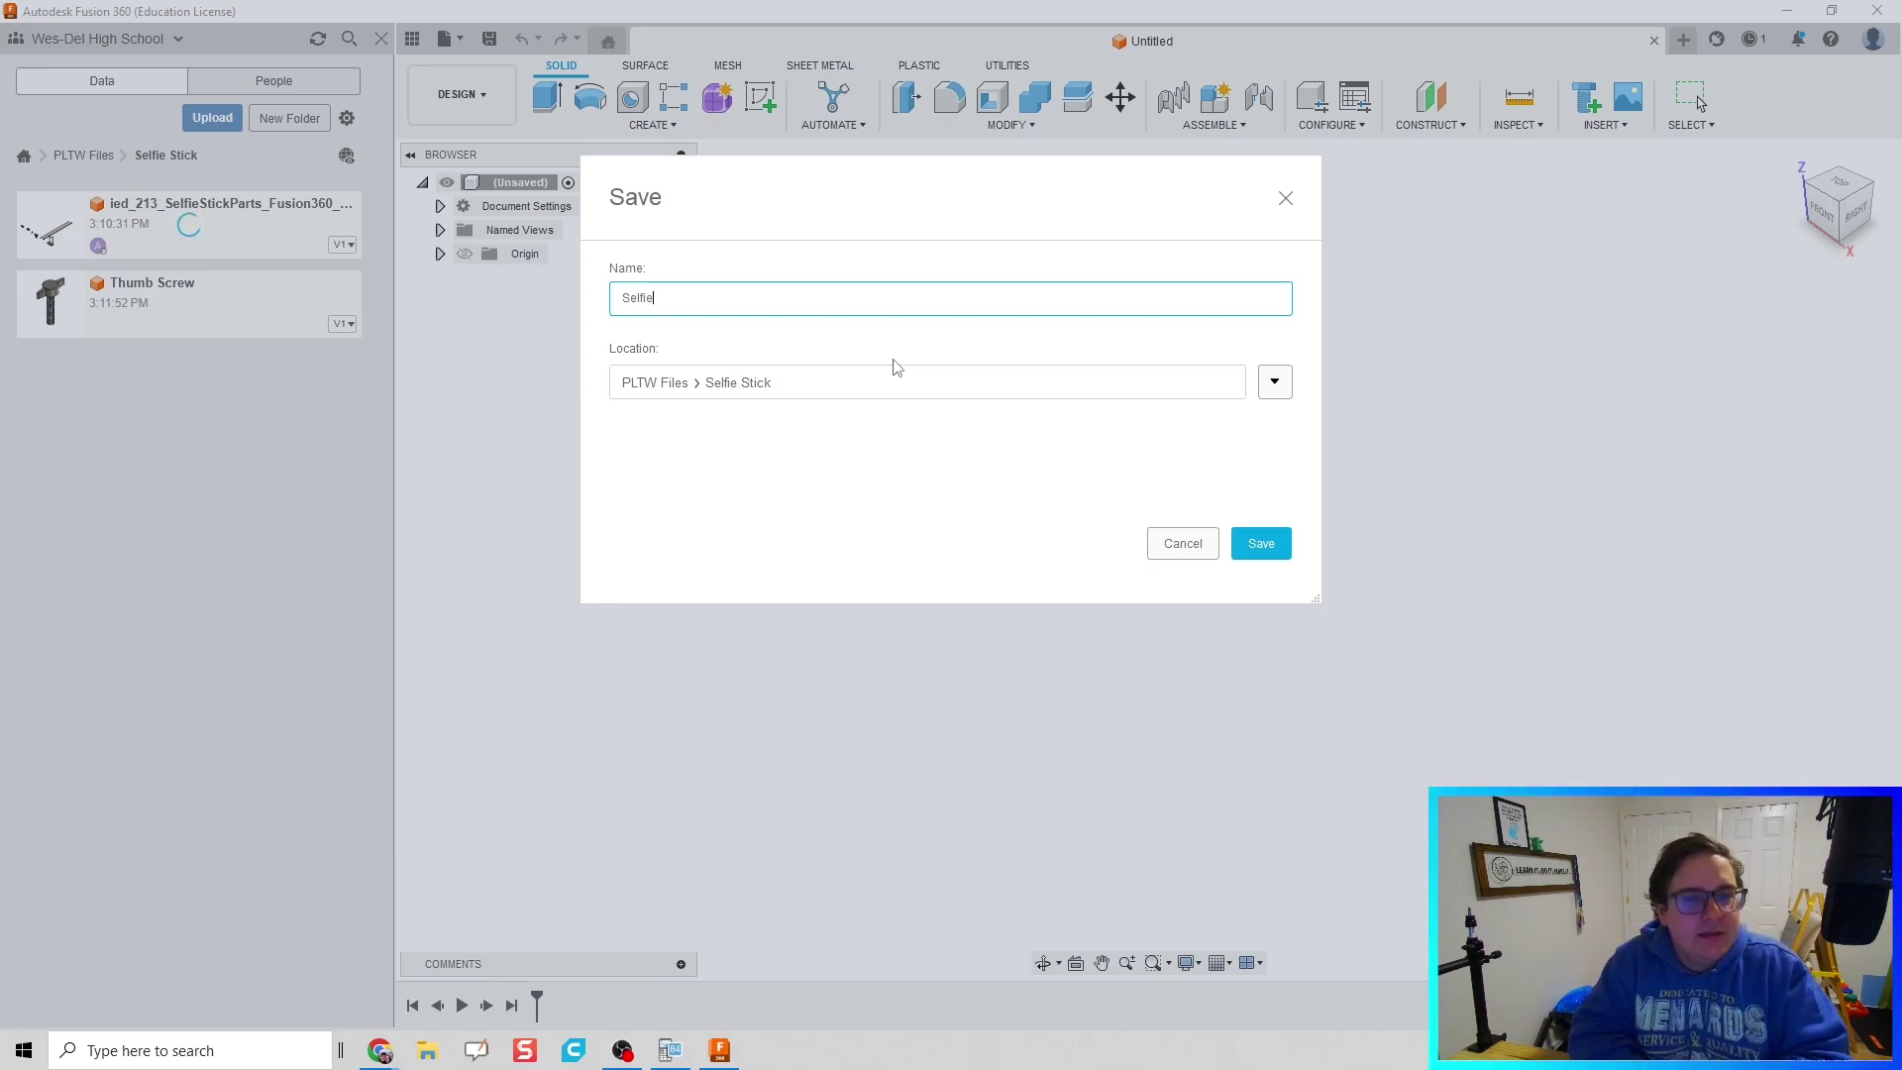
text(A)
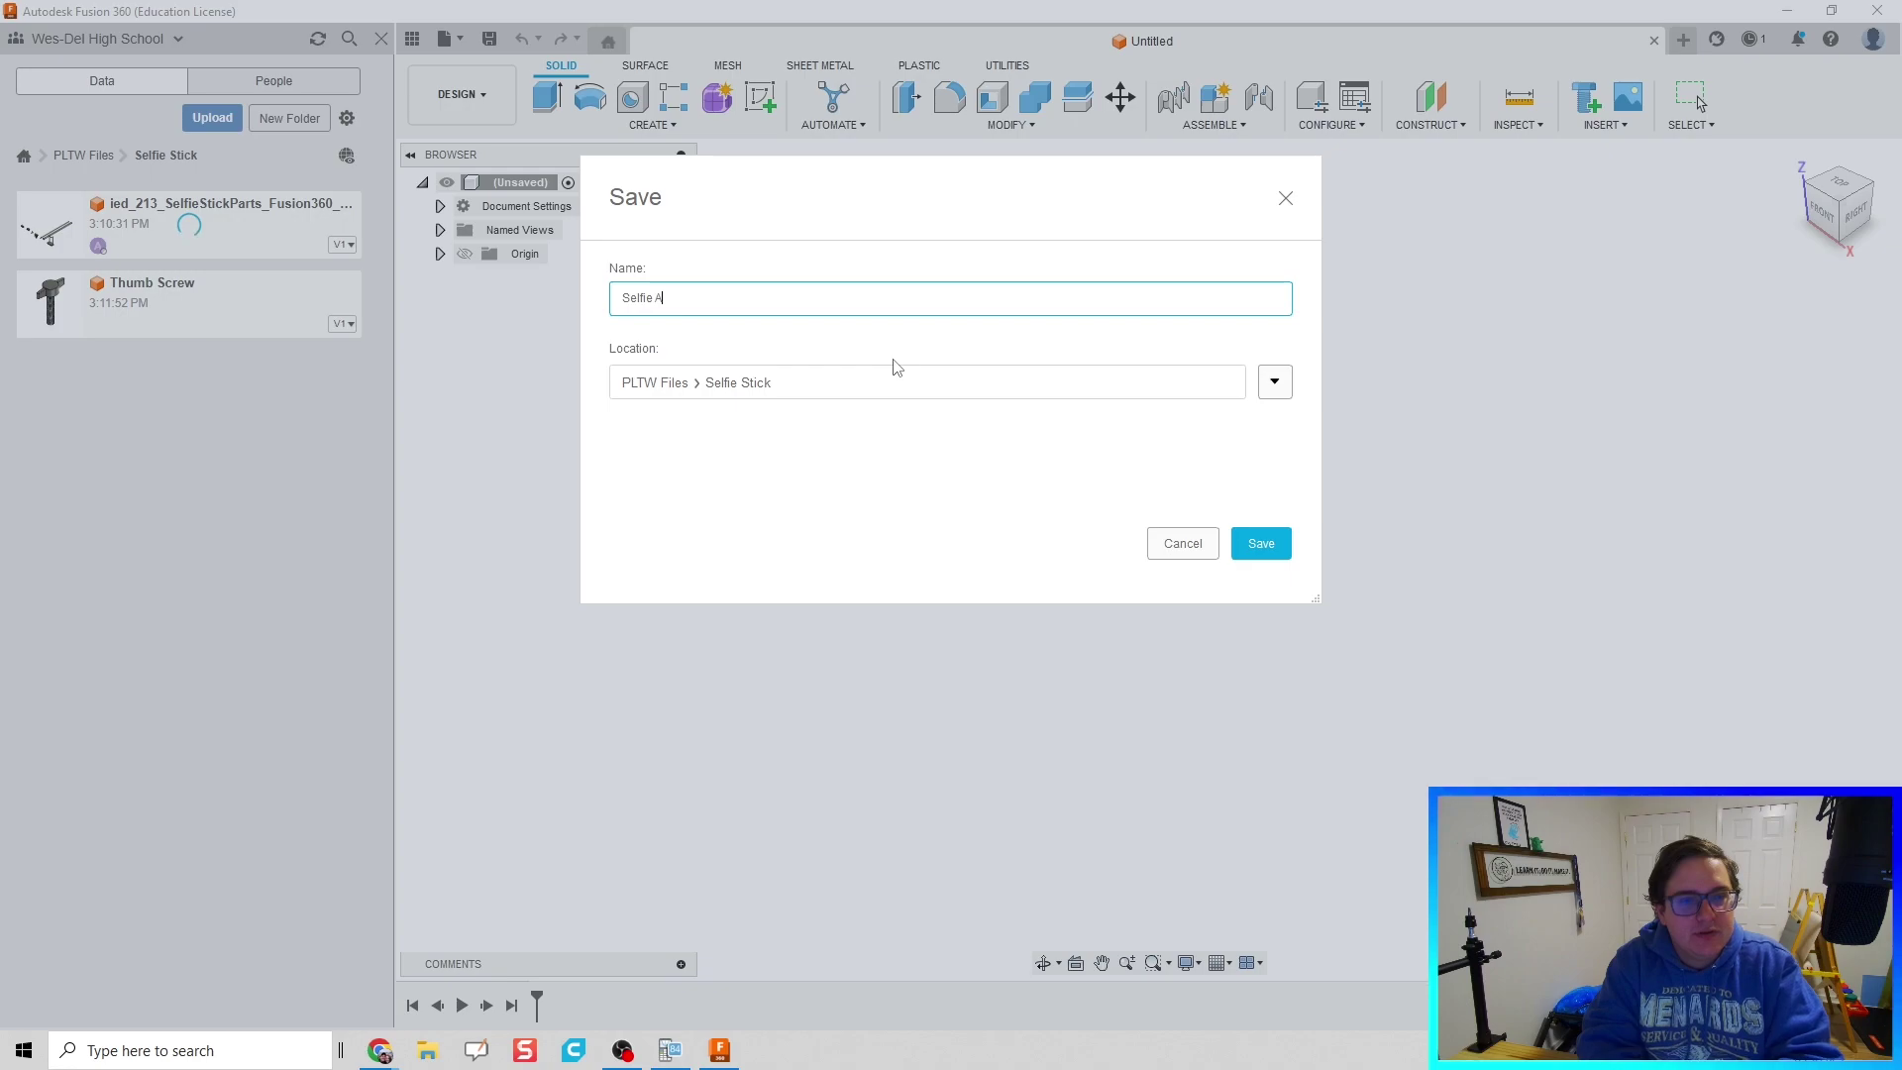
key(BackSpace)
text(STI)
key(BackSpace)
key(BackSpace)
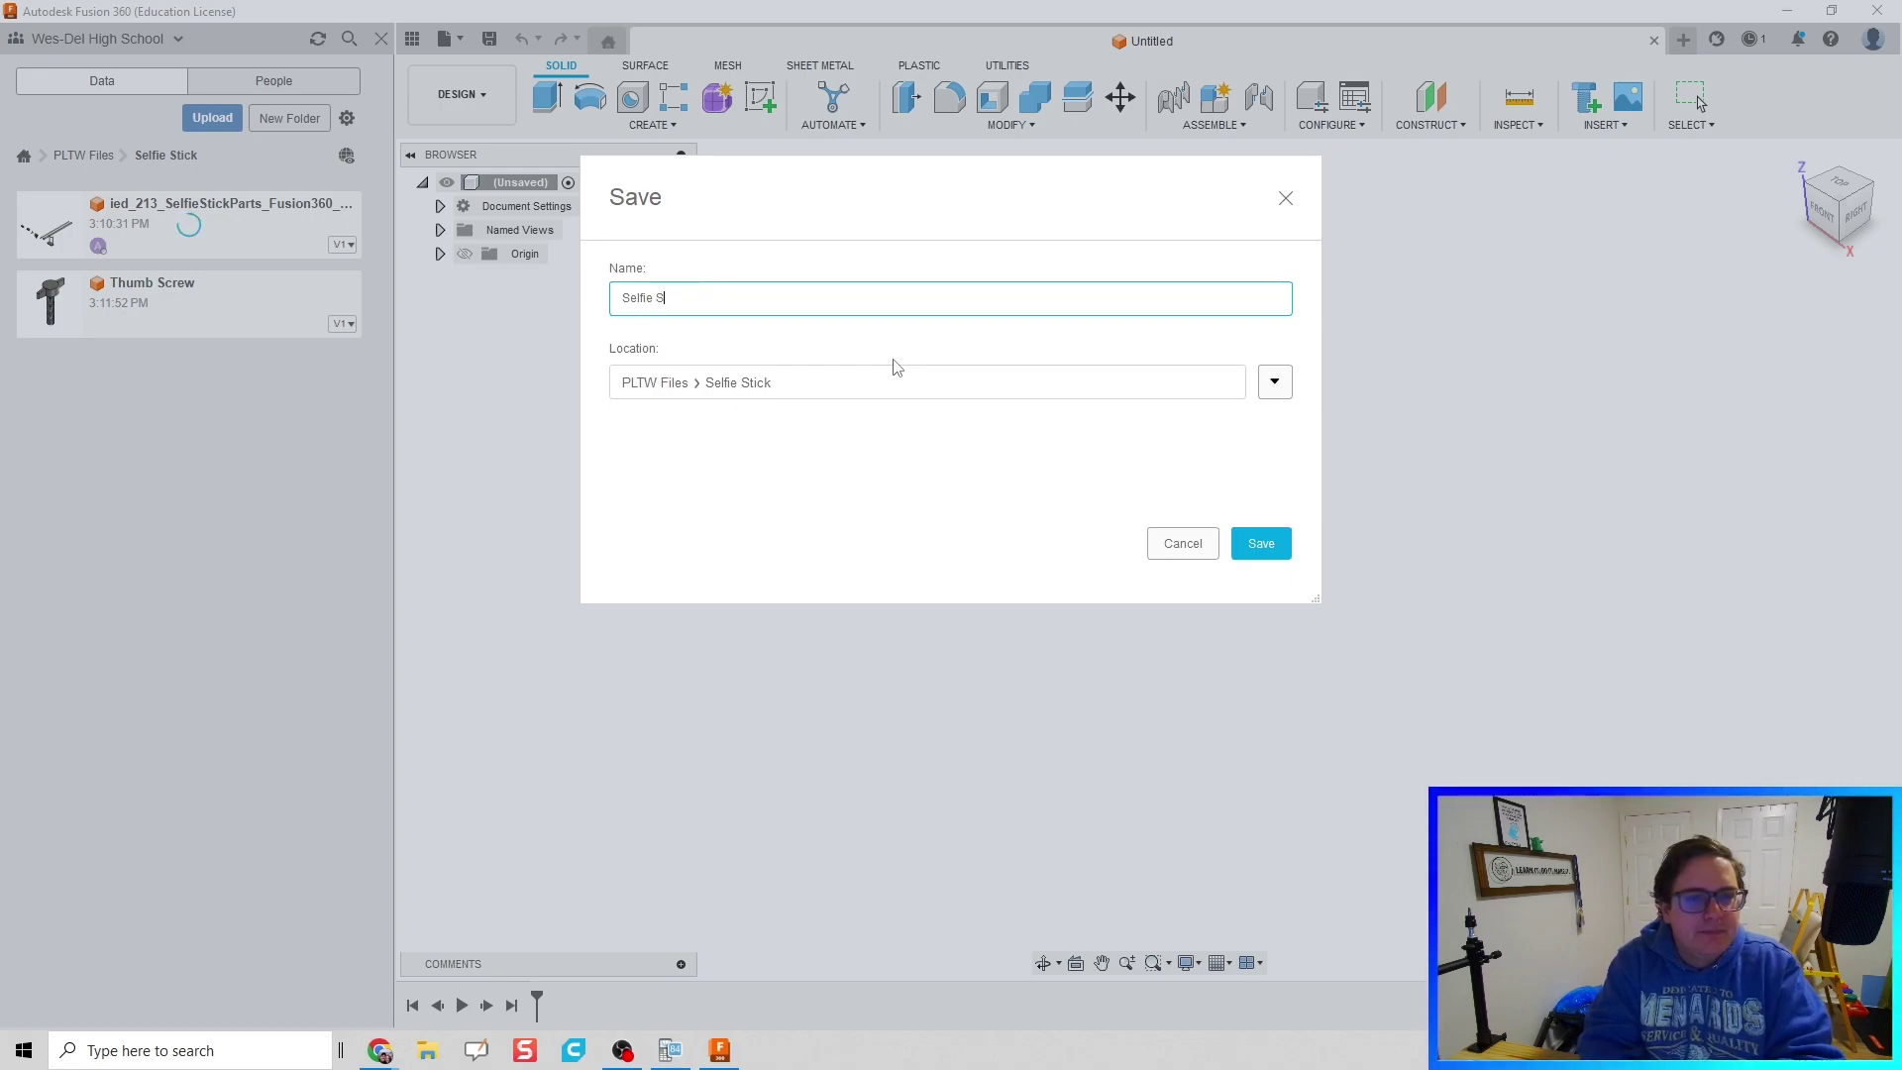
text(tick Assemb)
key(Return)
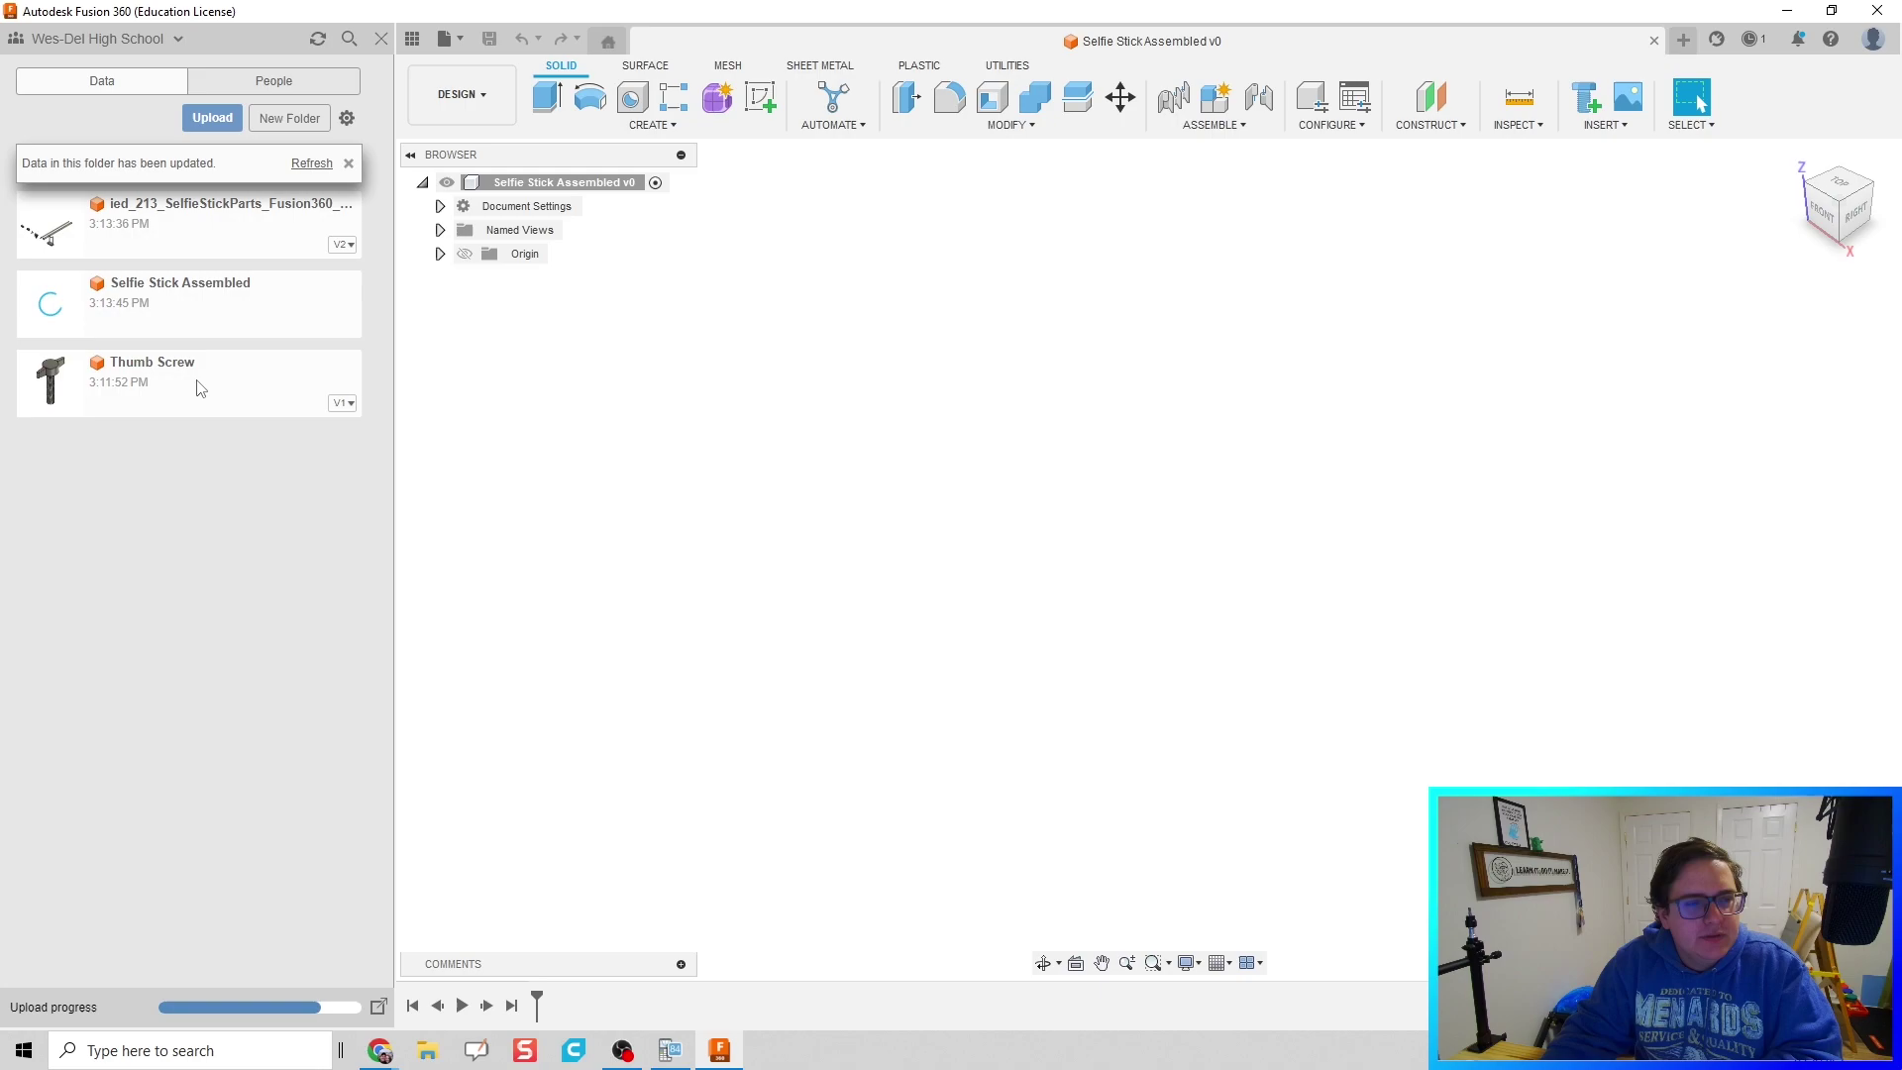
Step: Refresh the project folder, insert the ied_213_SelfieStickParts_Fusion360 design into the assembly, and rotate it 85 degrees about X
click(311, 163)
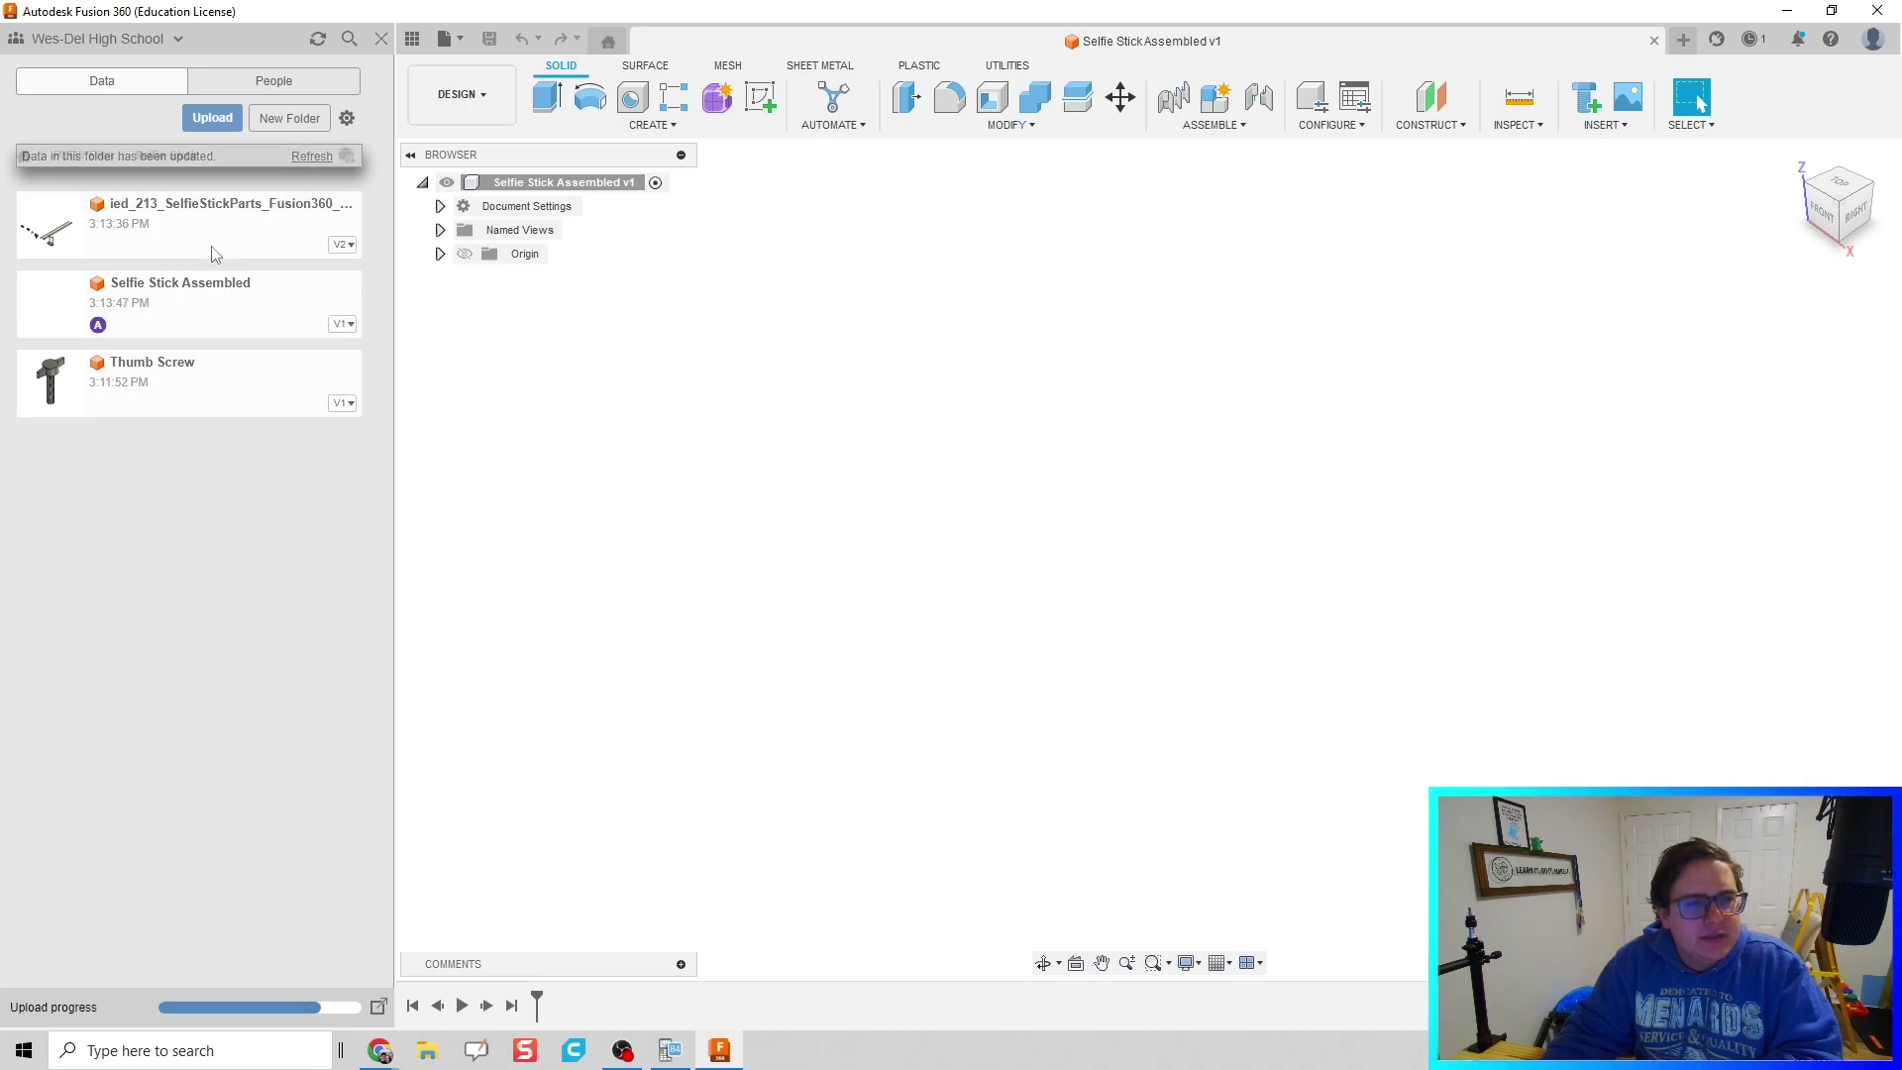
drag(208, 246, 1029, 491)
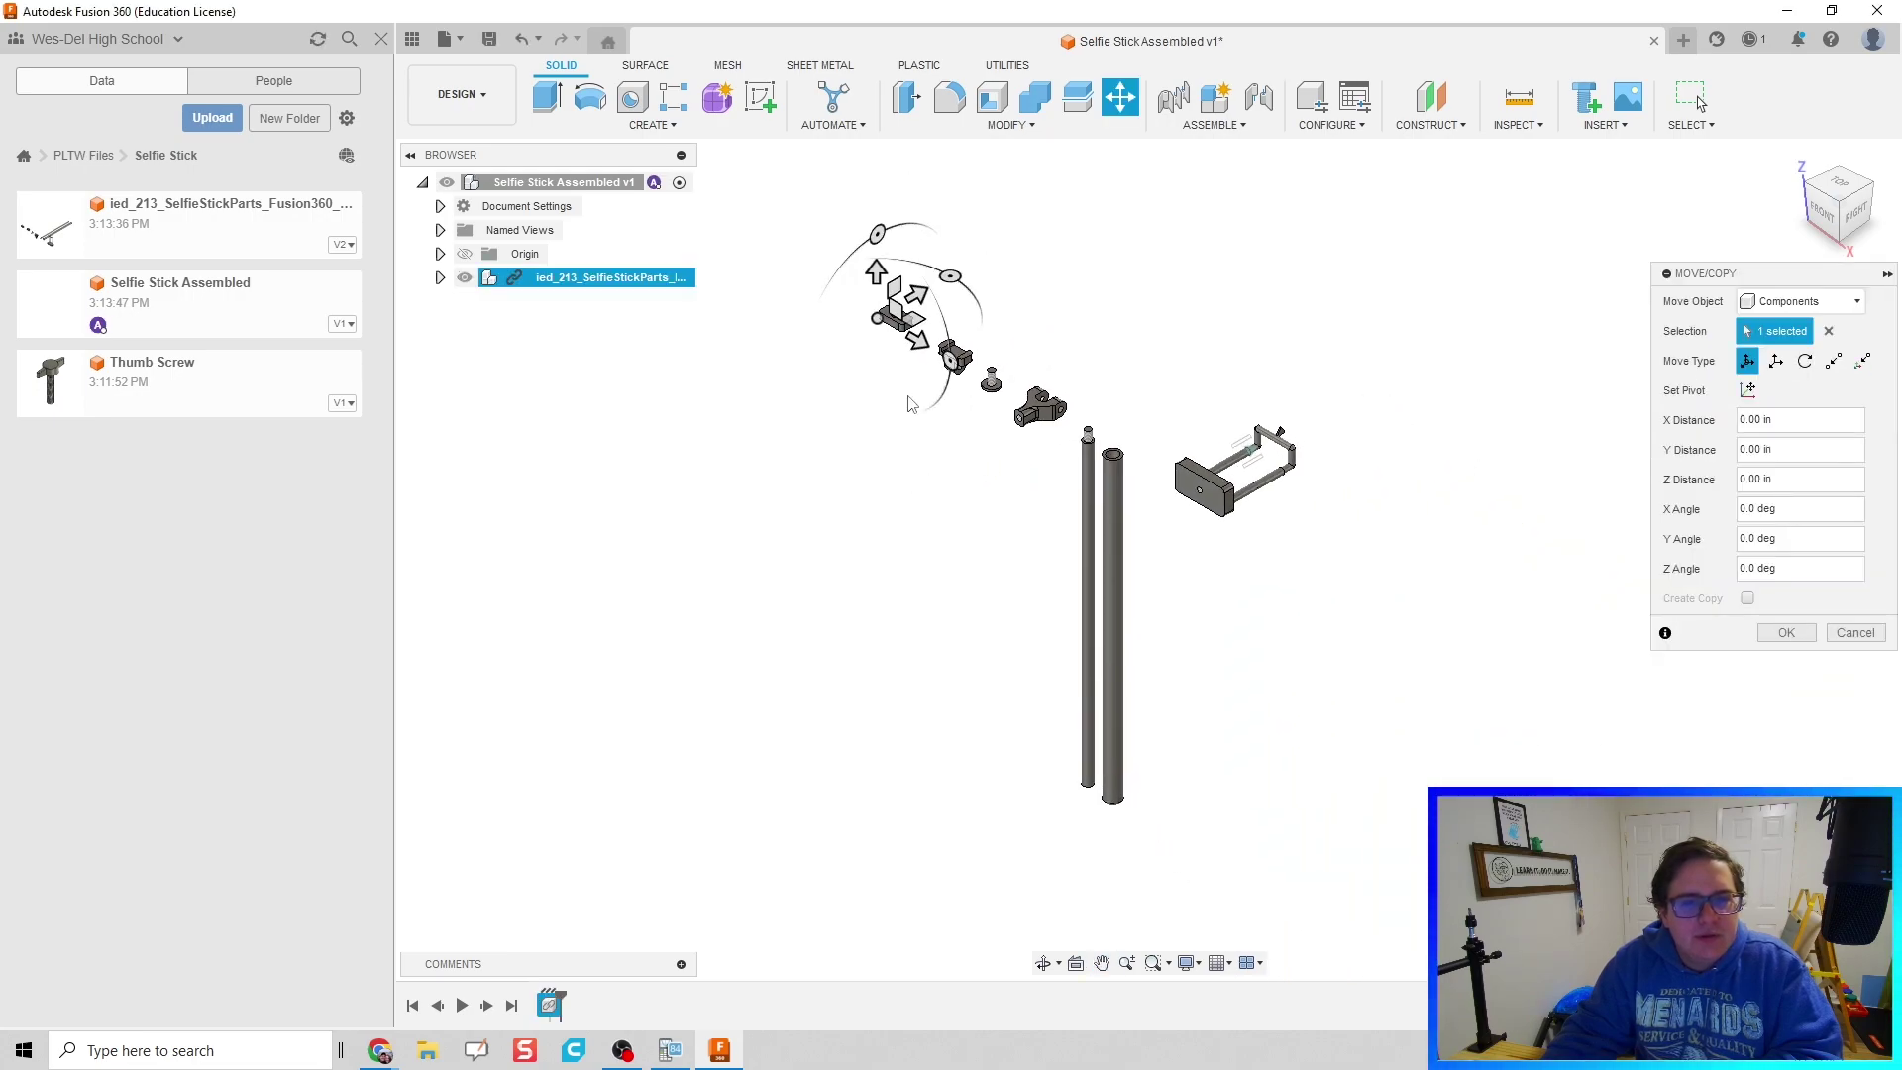
drag(877, 231, 796, 358)
middle_drag(980, 454, 832, 577)
scroll(832, 576, up, 2)
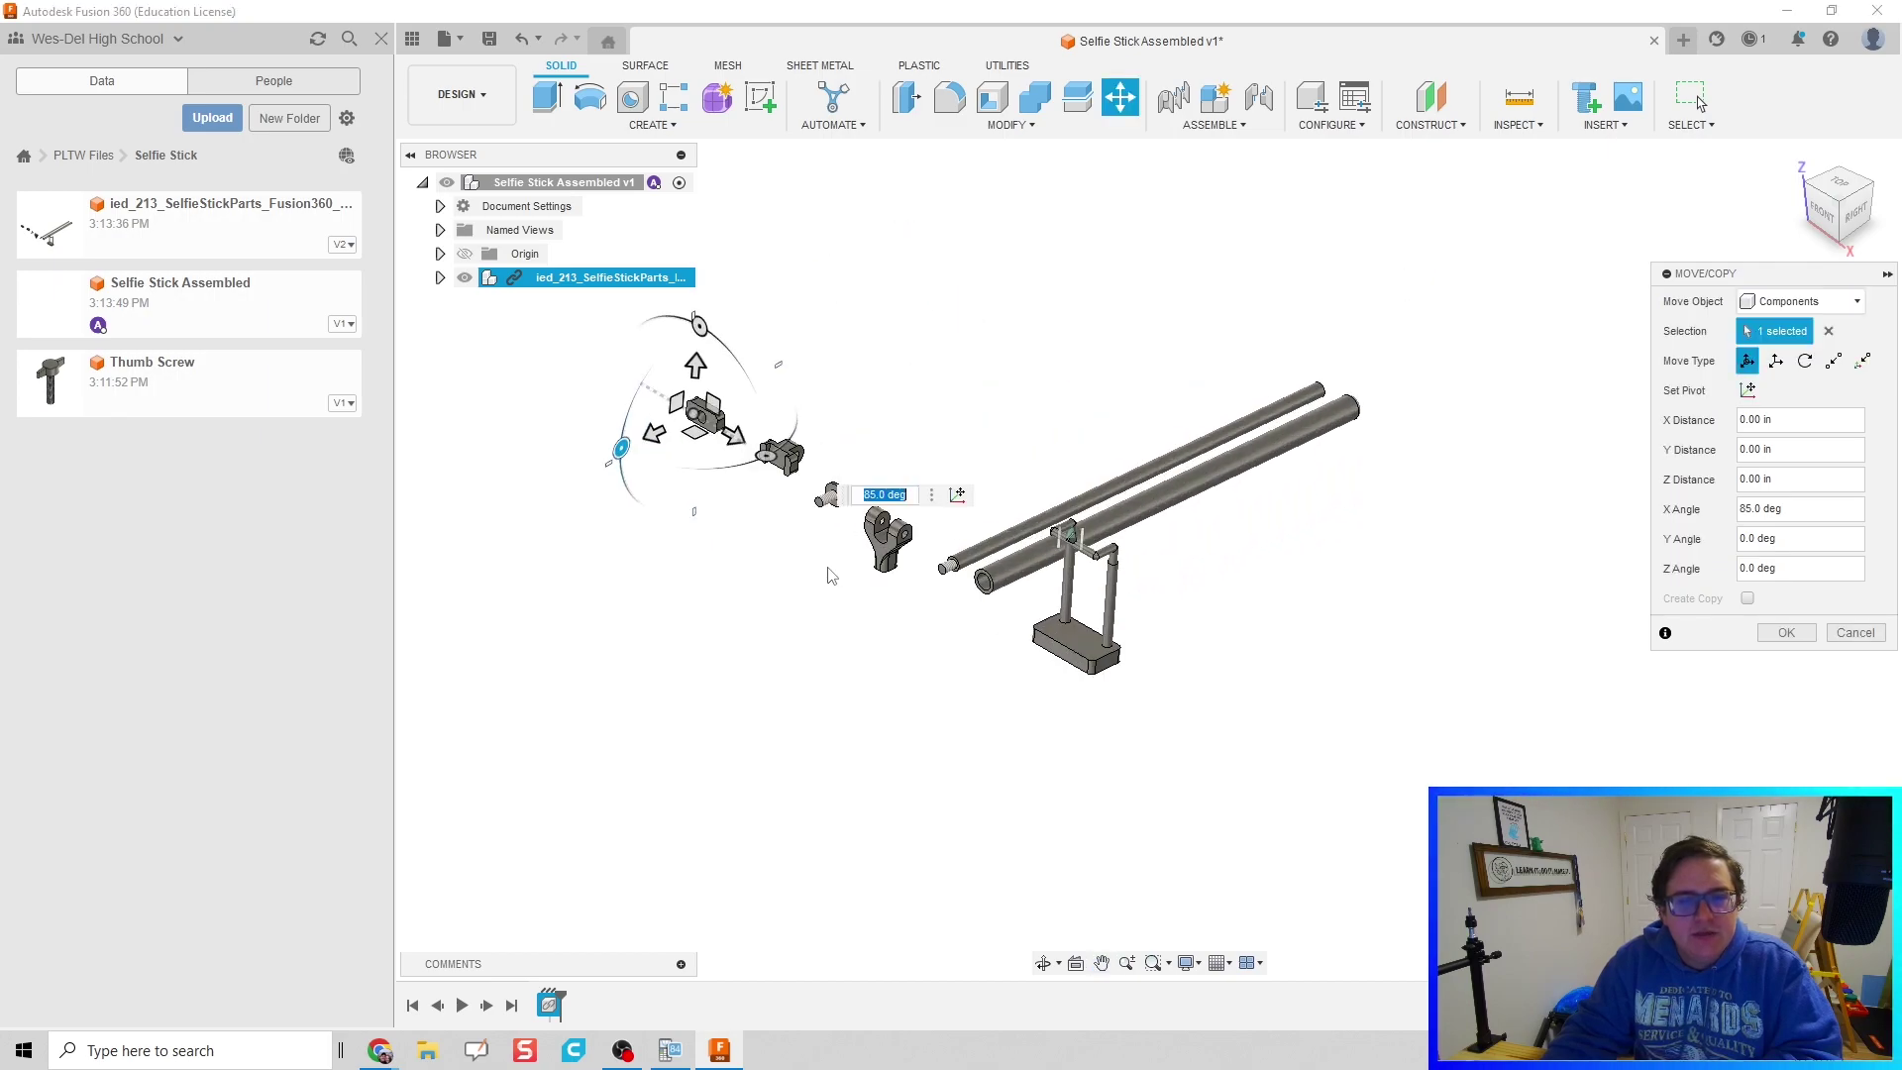
scroll(880, 648, up, 1)
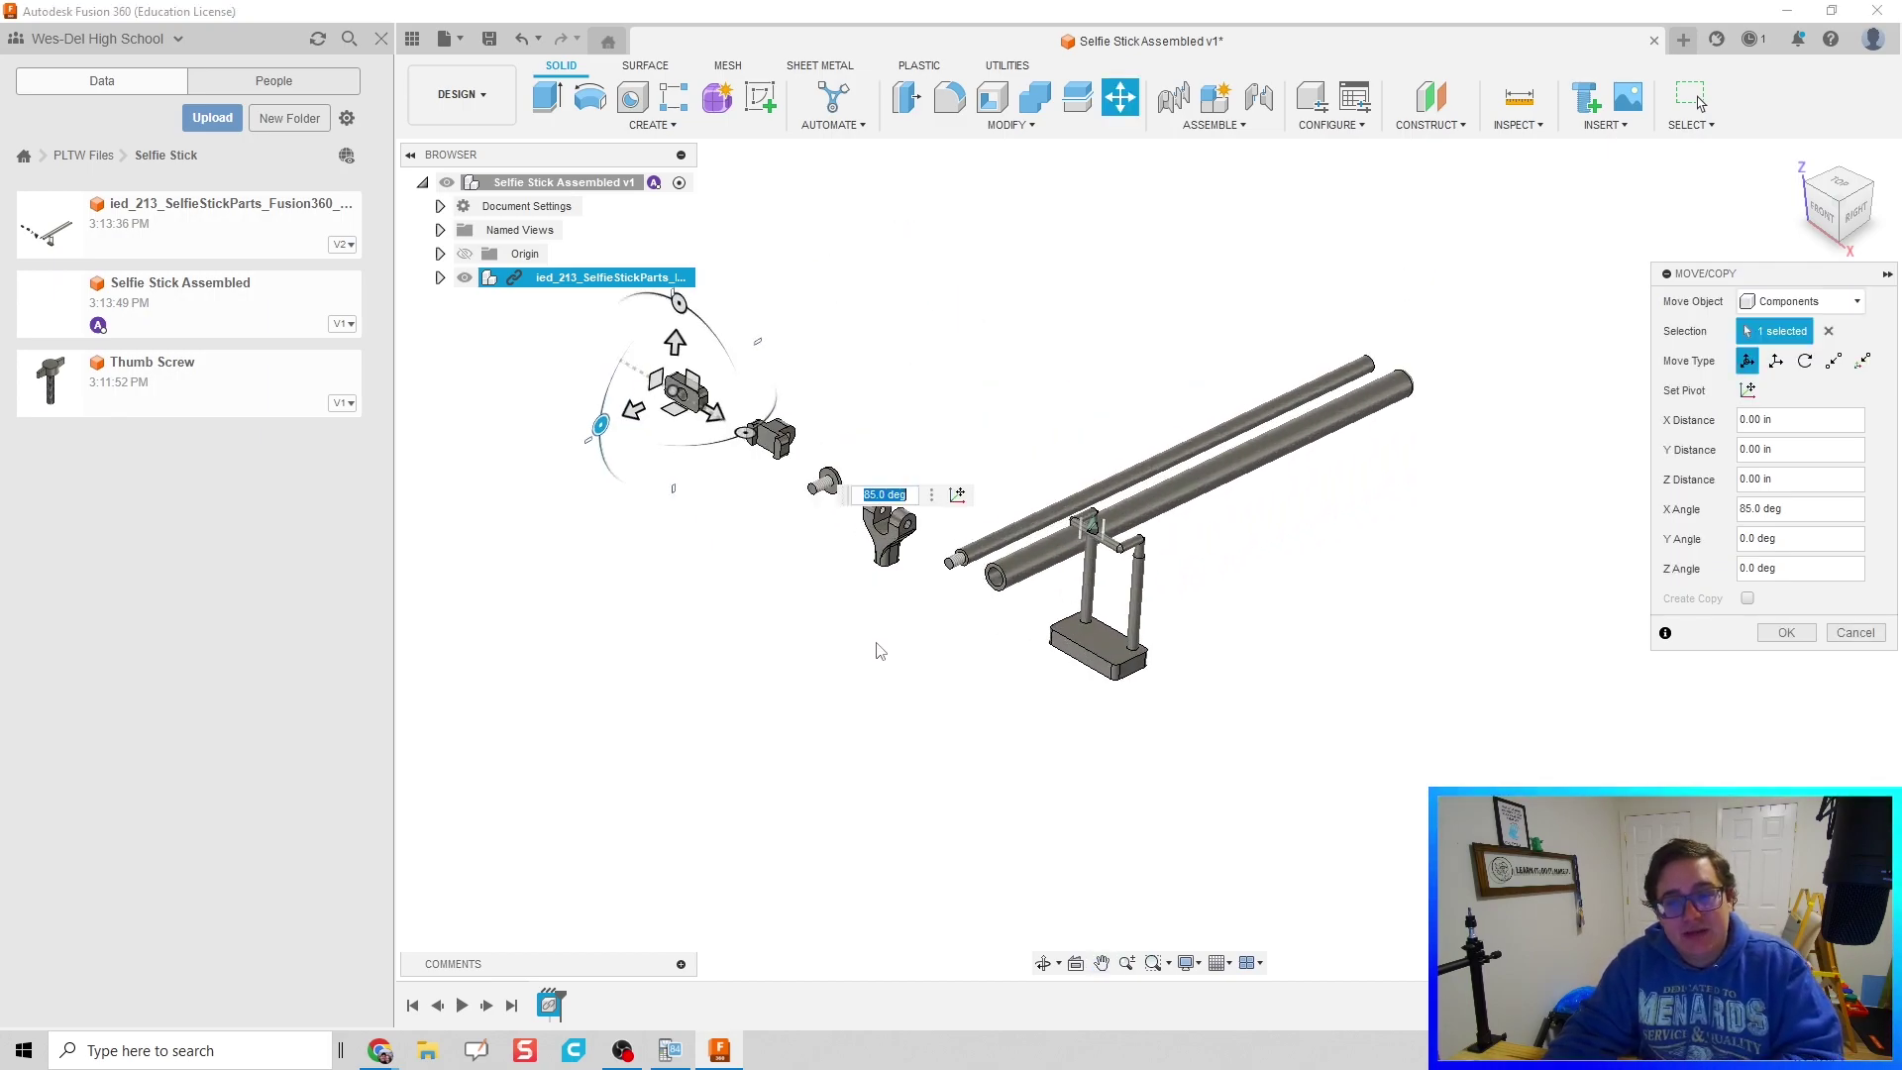
middle_drag(879, 650, 929, 760)
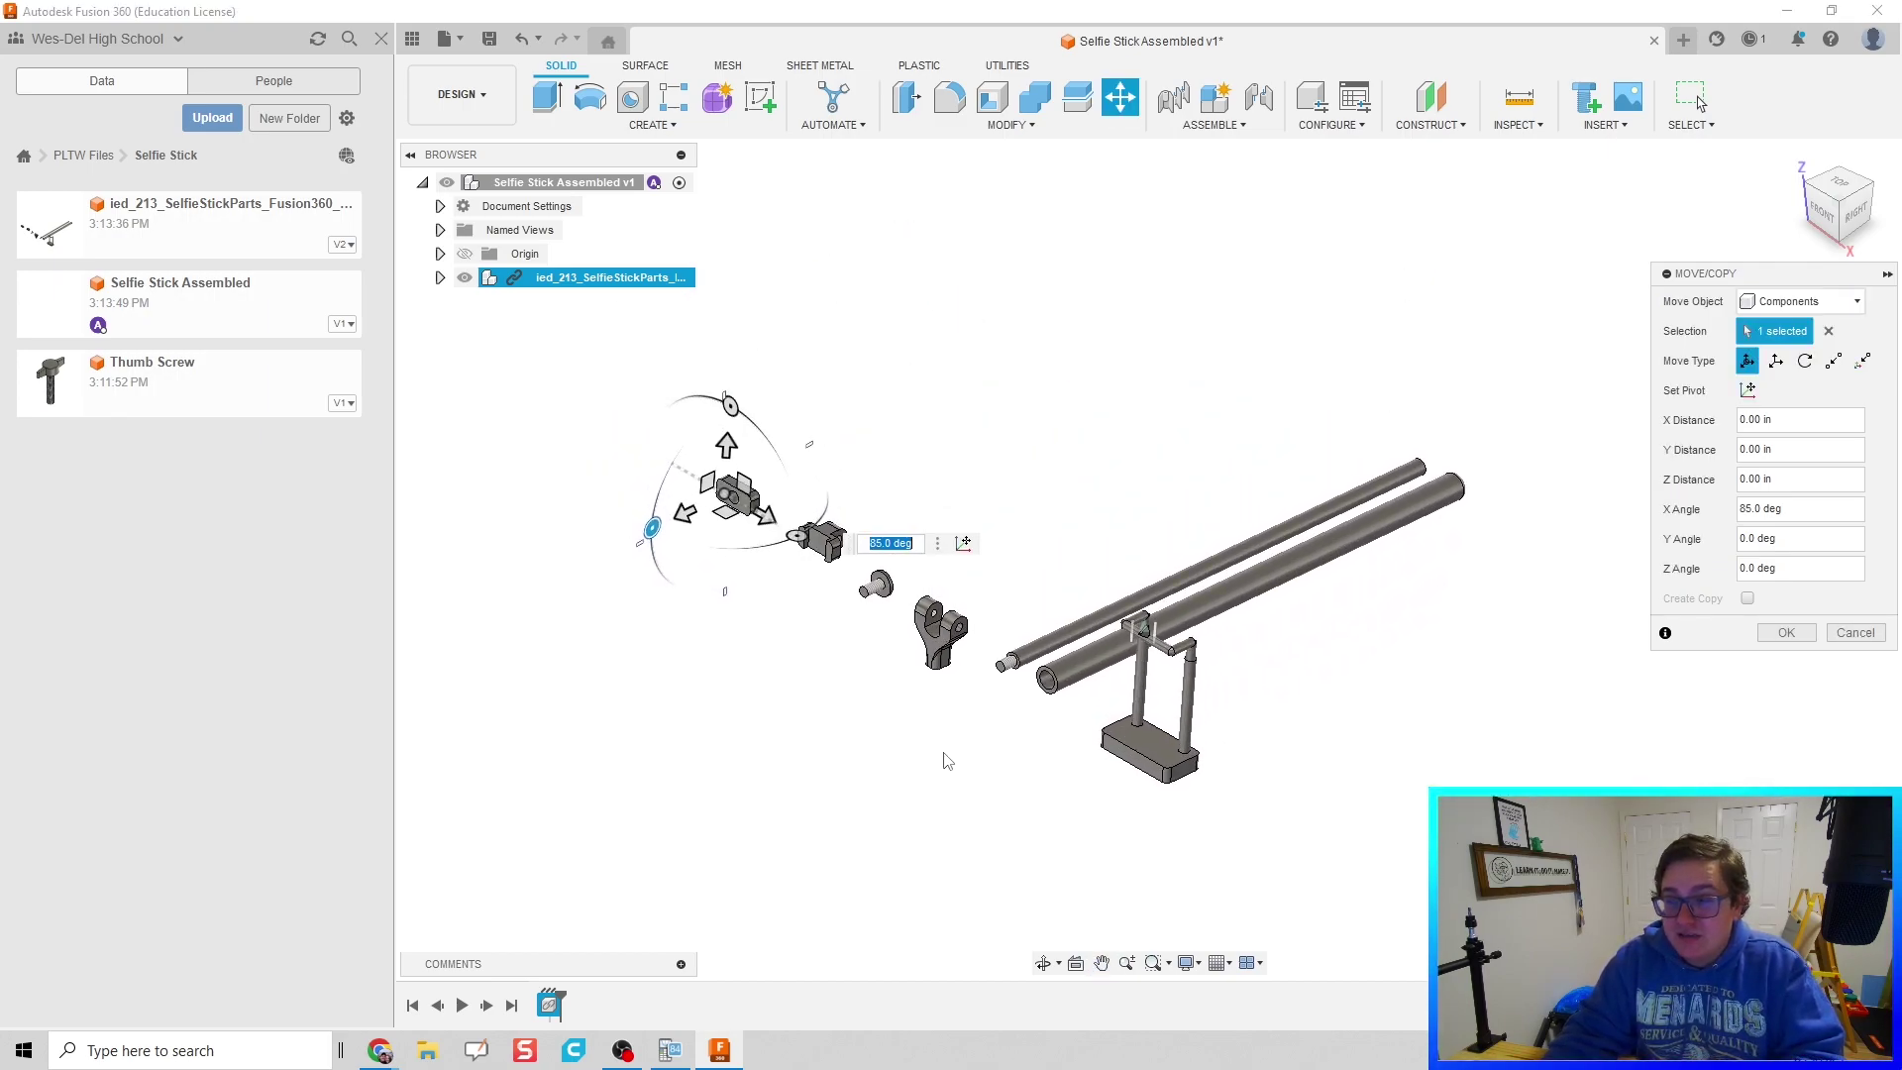
click(1764, 639)
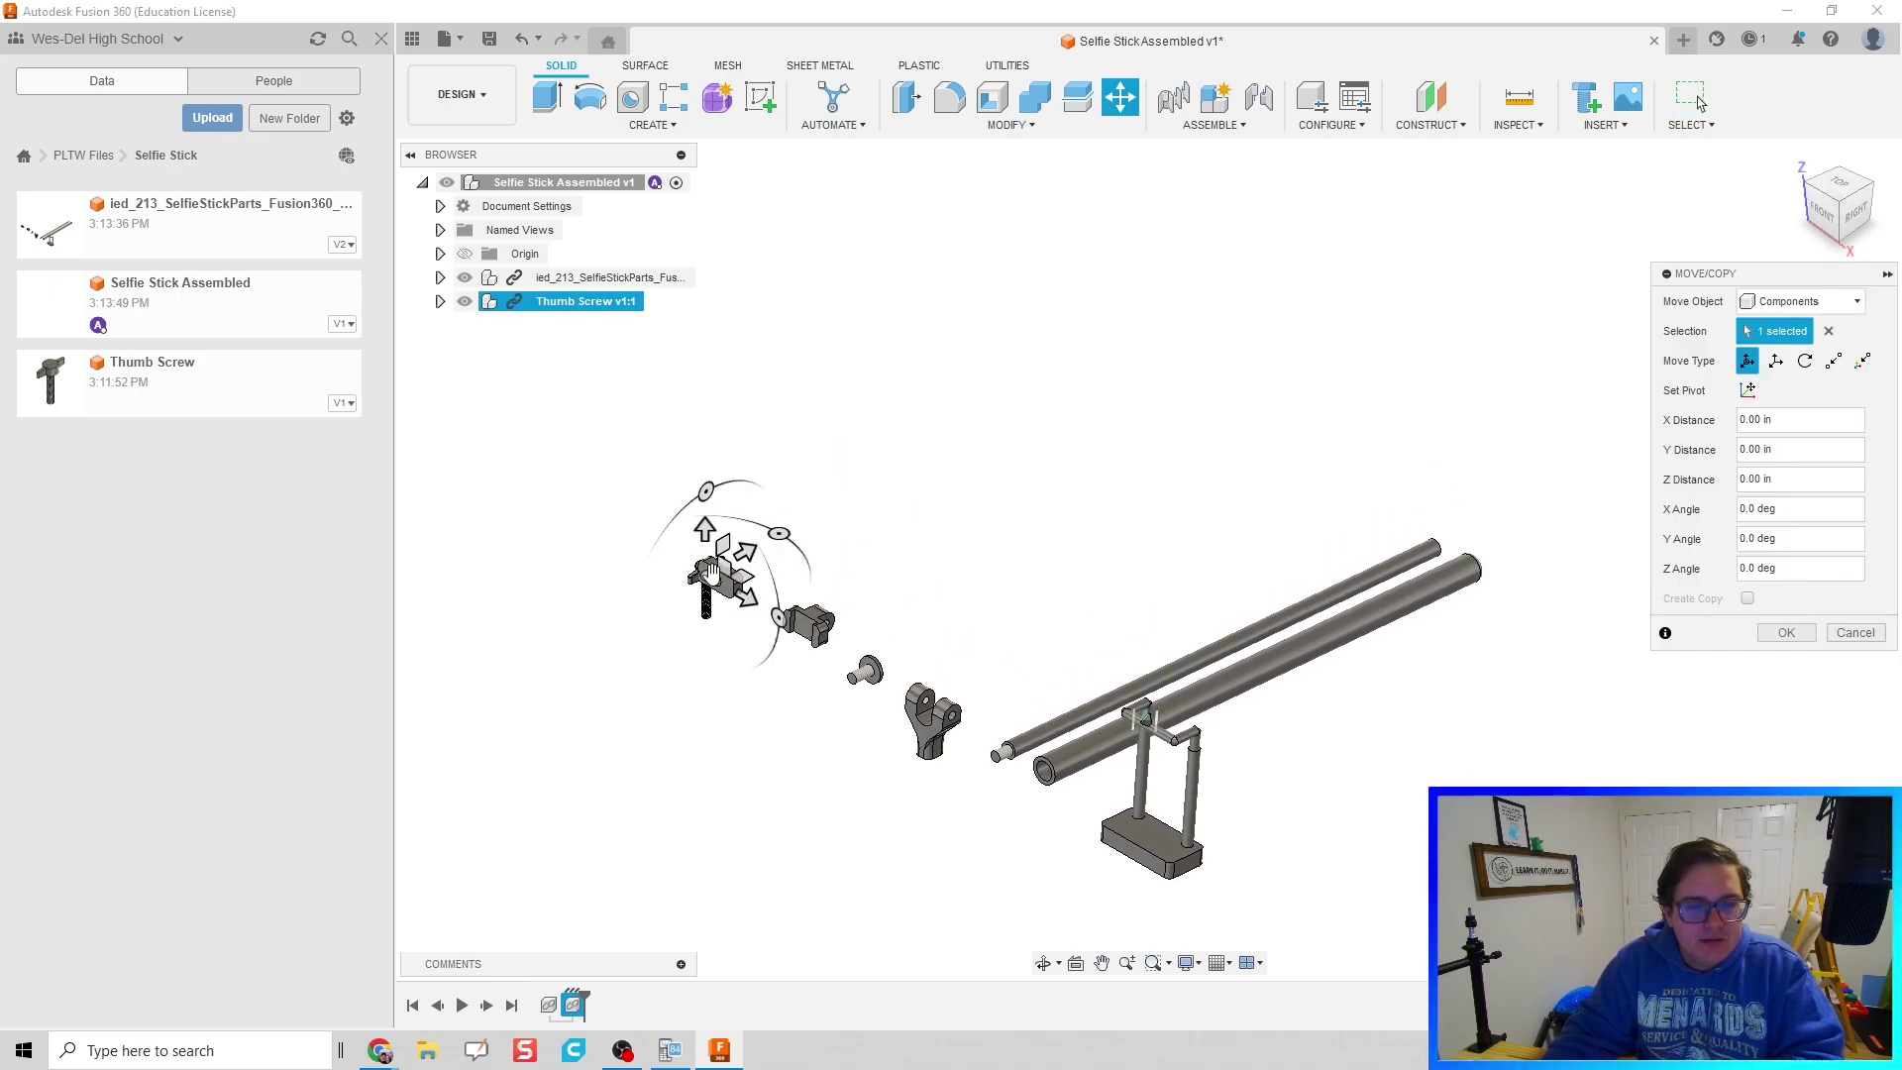
Step: Insert the Thumb Screw design, place it above the shoe part, and rotate it -90 degrees about Y
drag(705, 578, 705, 384)
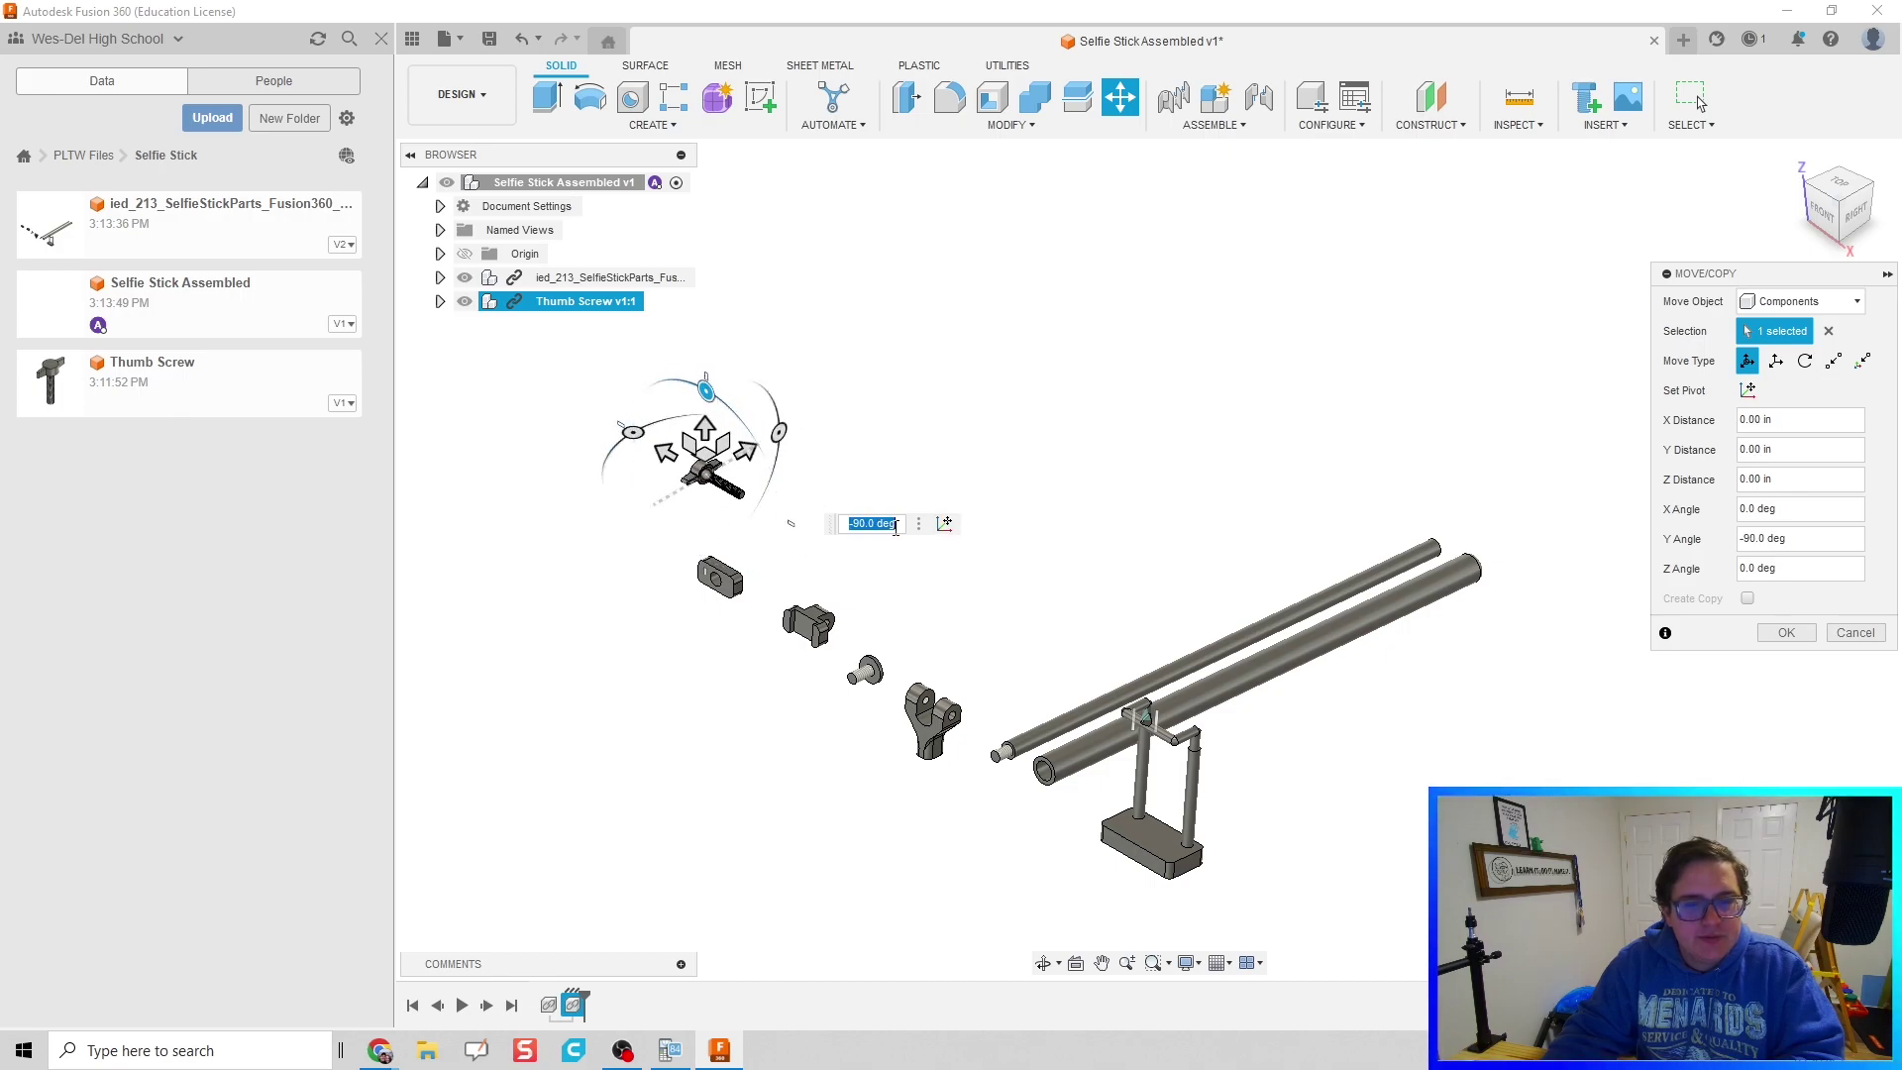
click(1786, 632)
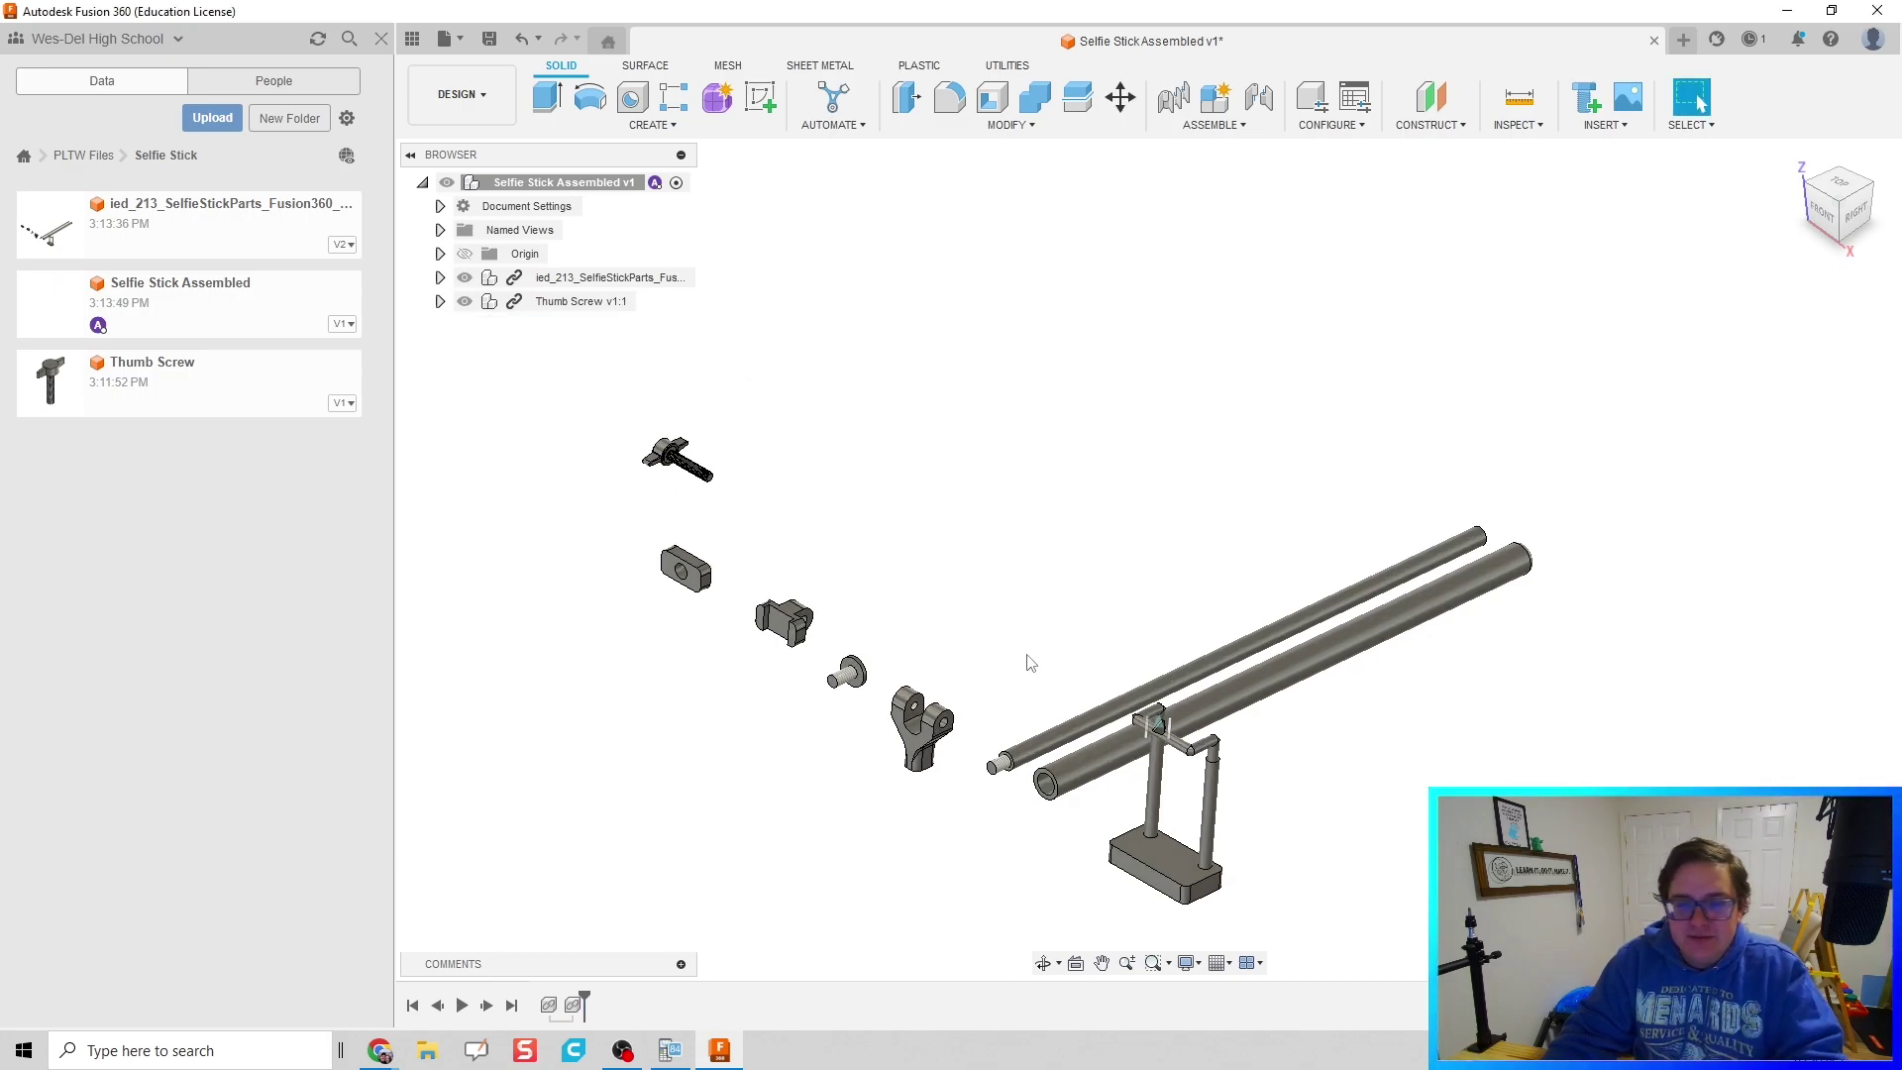
Step: Examine the layout of the inserted parts and identify the thinner stick with the stepped end
middle_drag(1024, 659, 1055, 579)
scroll(999, 596, up, 1)
scroll(943, 594, down, 2)
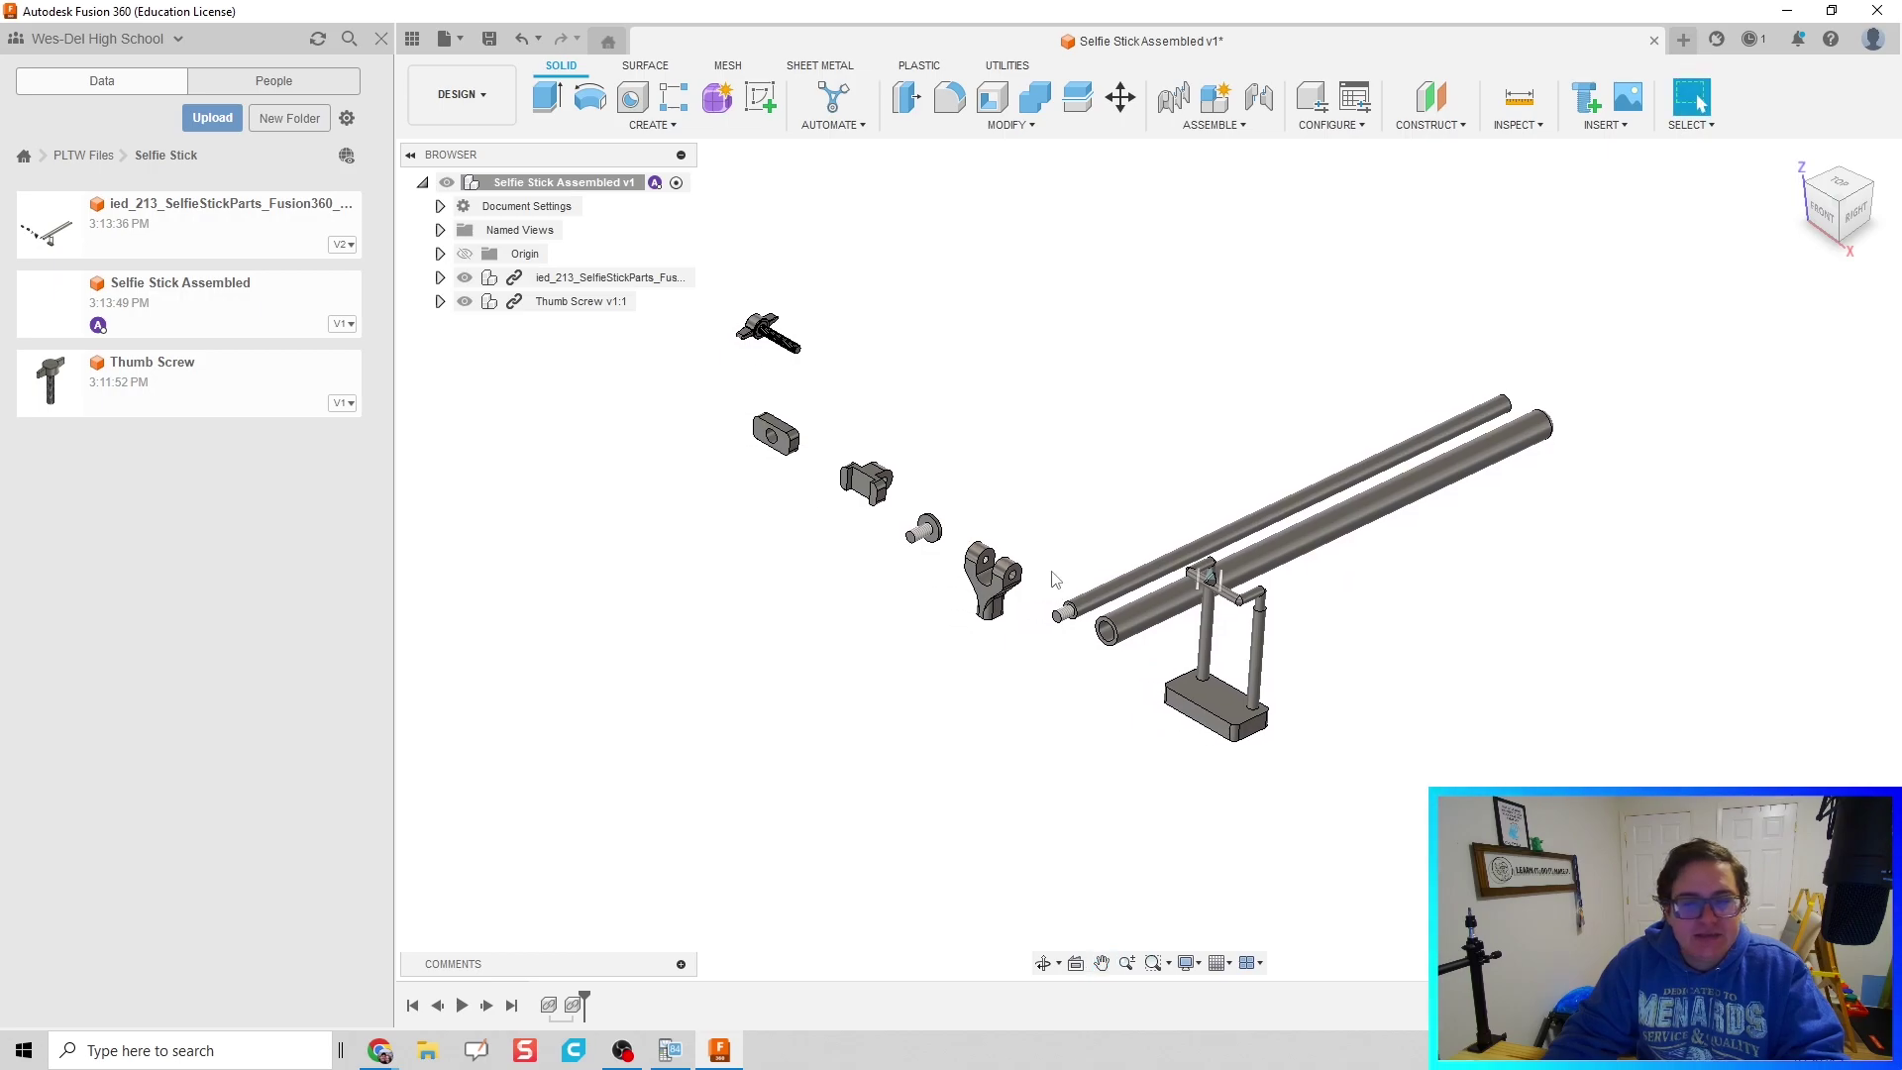
middle_drag(1030, 665, 930, 730)
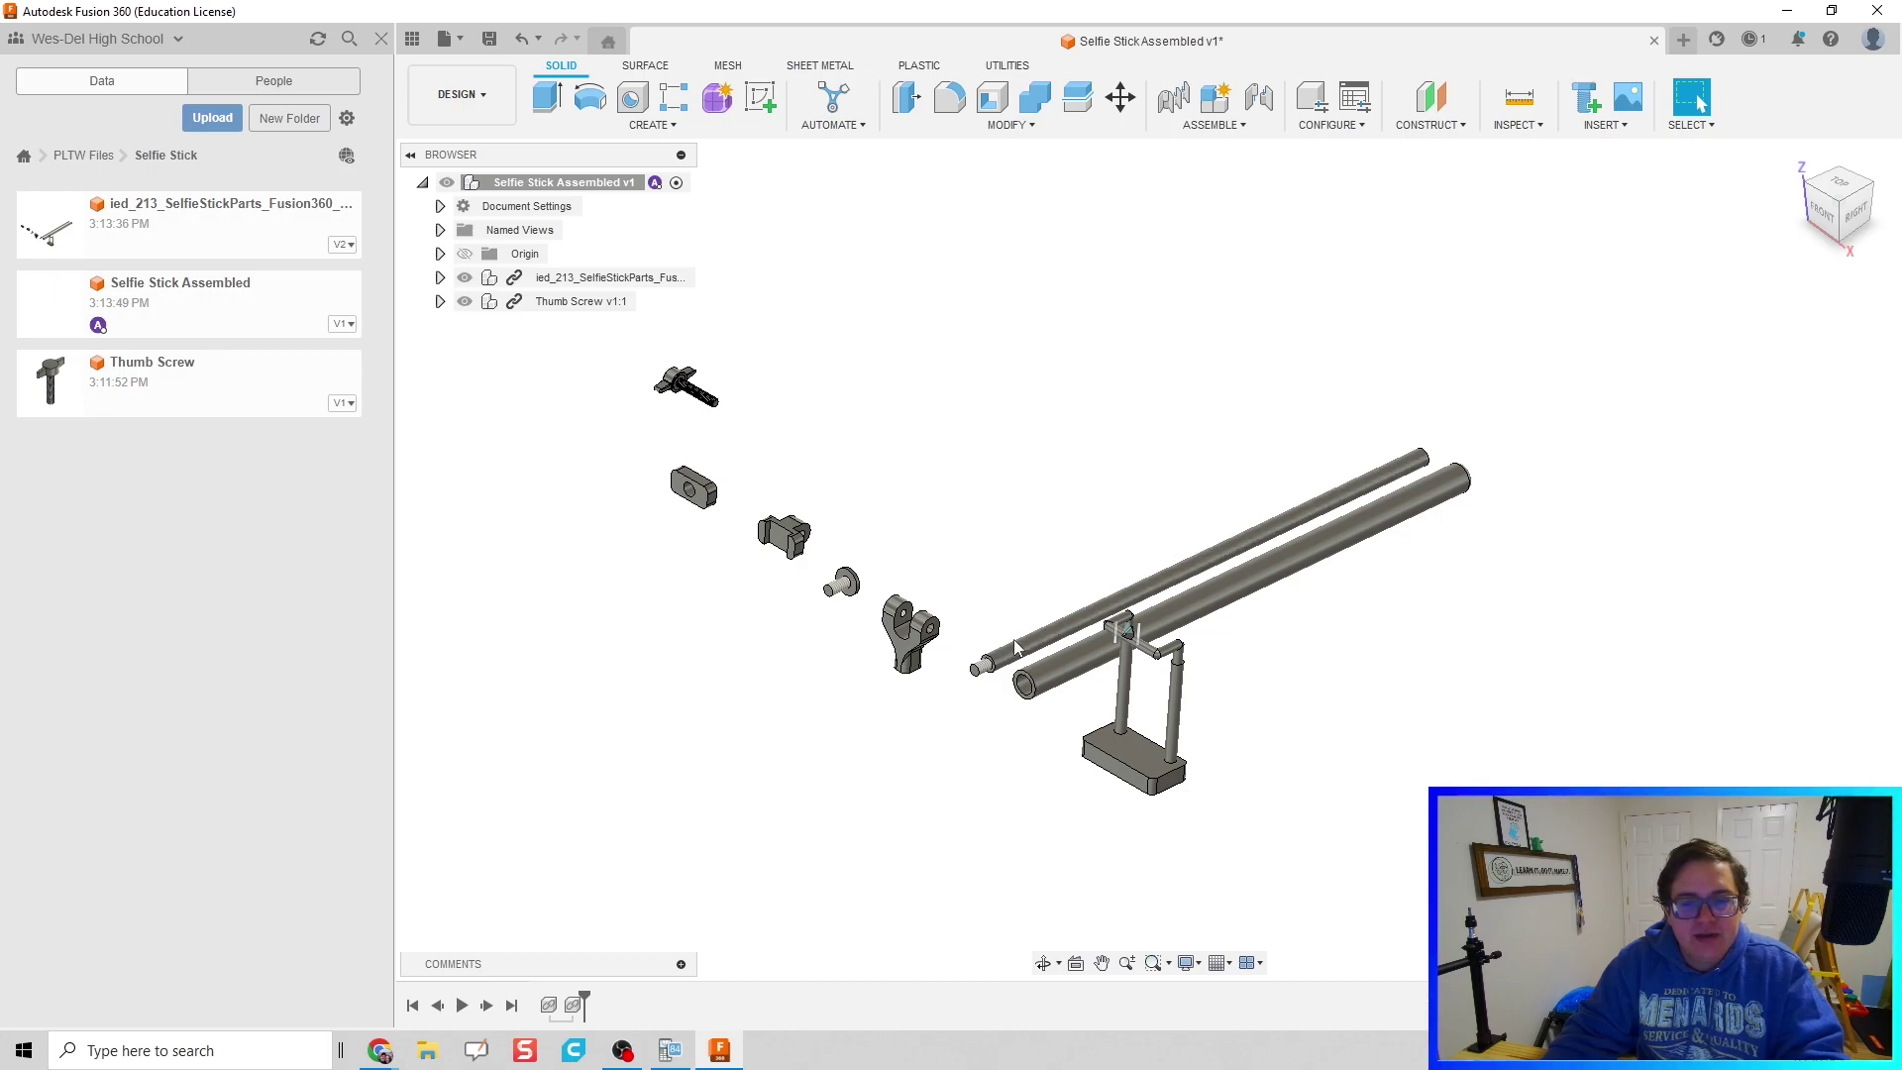
click(1065, 630)
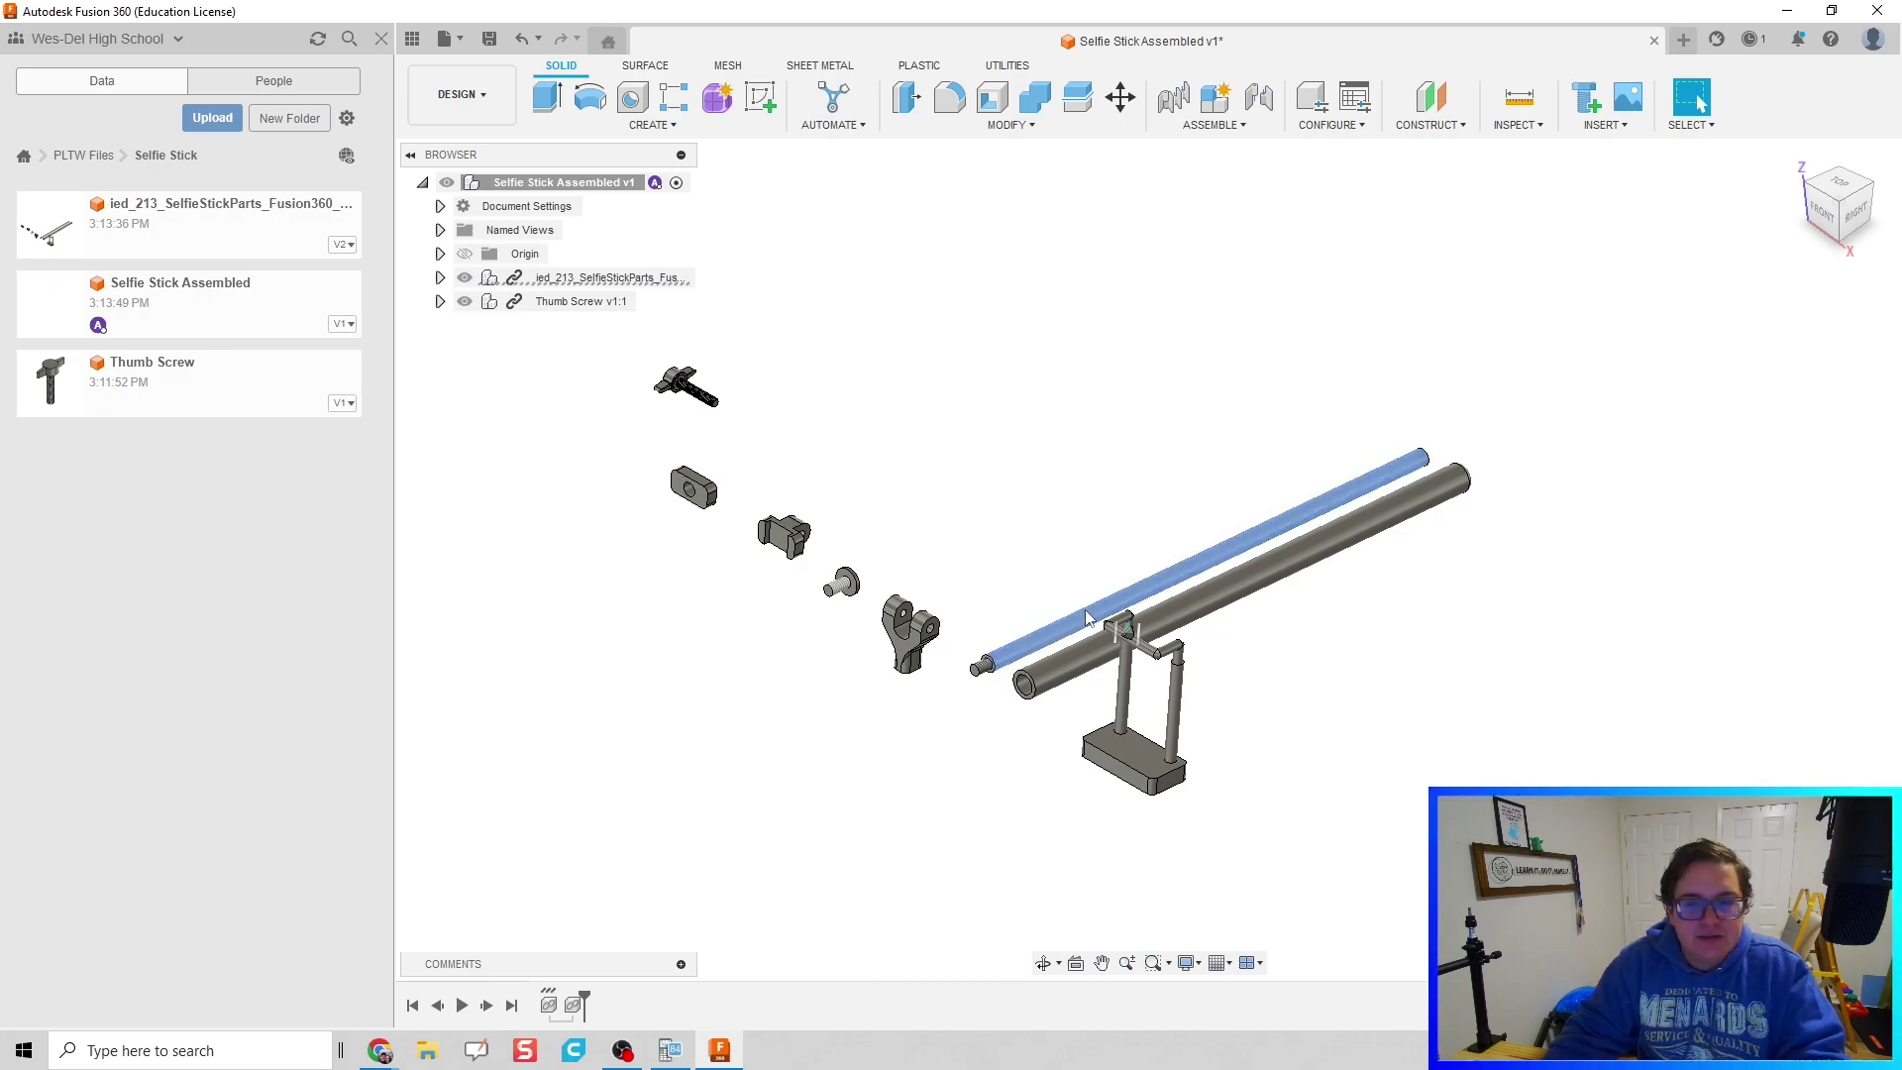
scroll(1087, 616, up, 2)
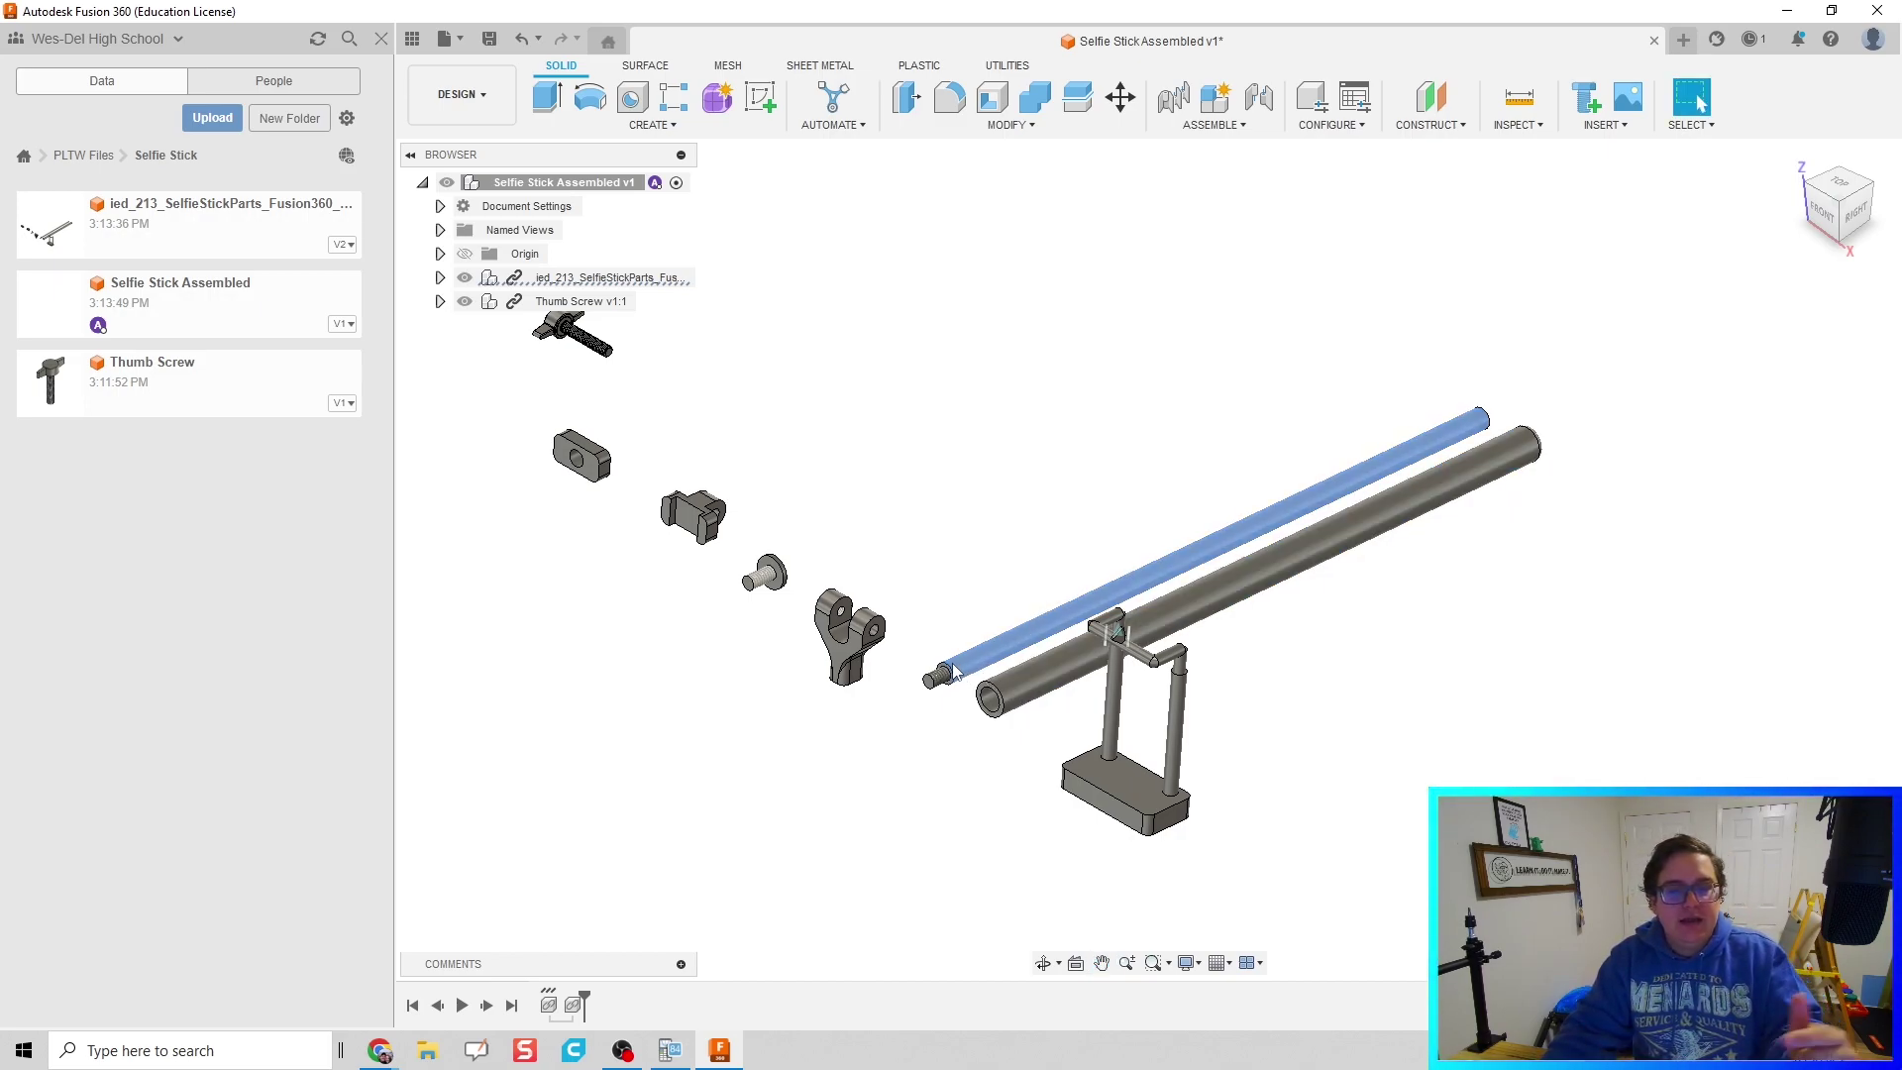
scroll(946, 690, up, 3)
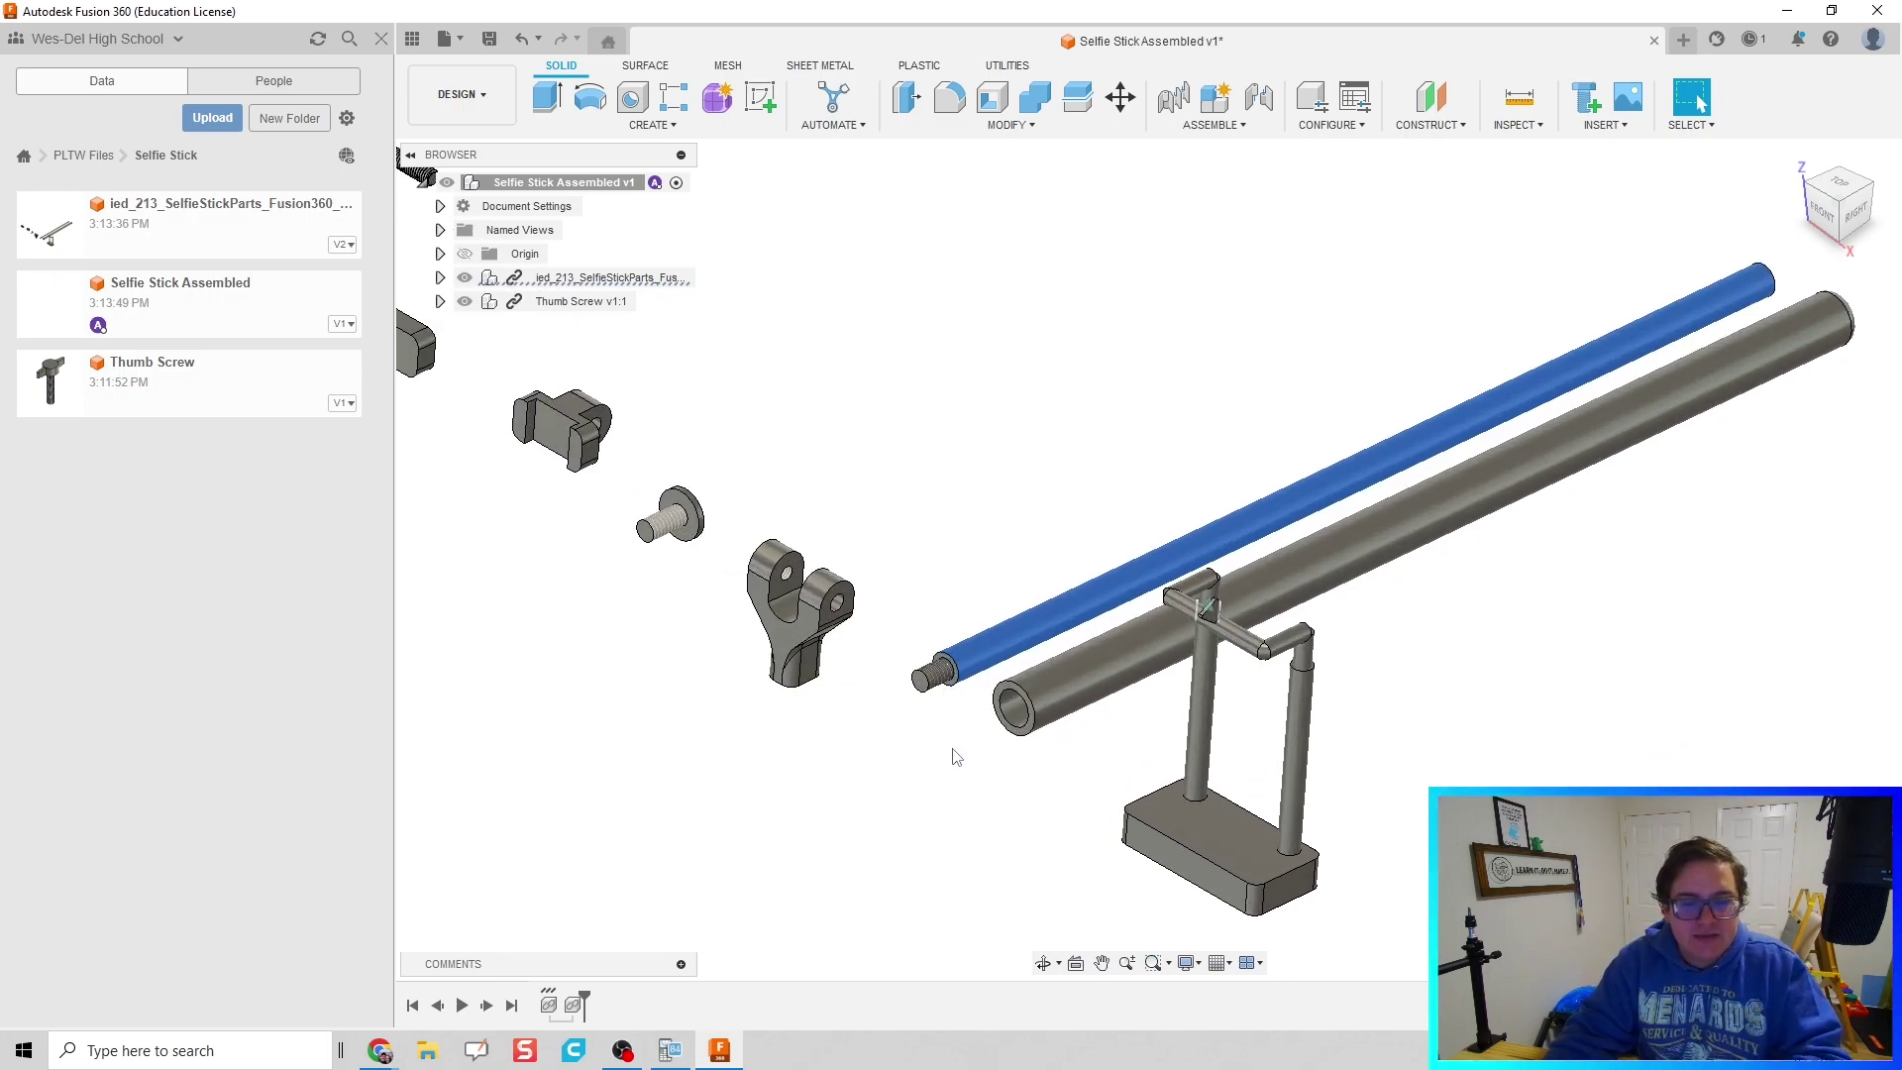
scroll(891, 765, down, 3)
scroll(883, 565, down, 1)
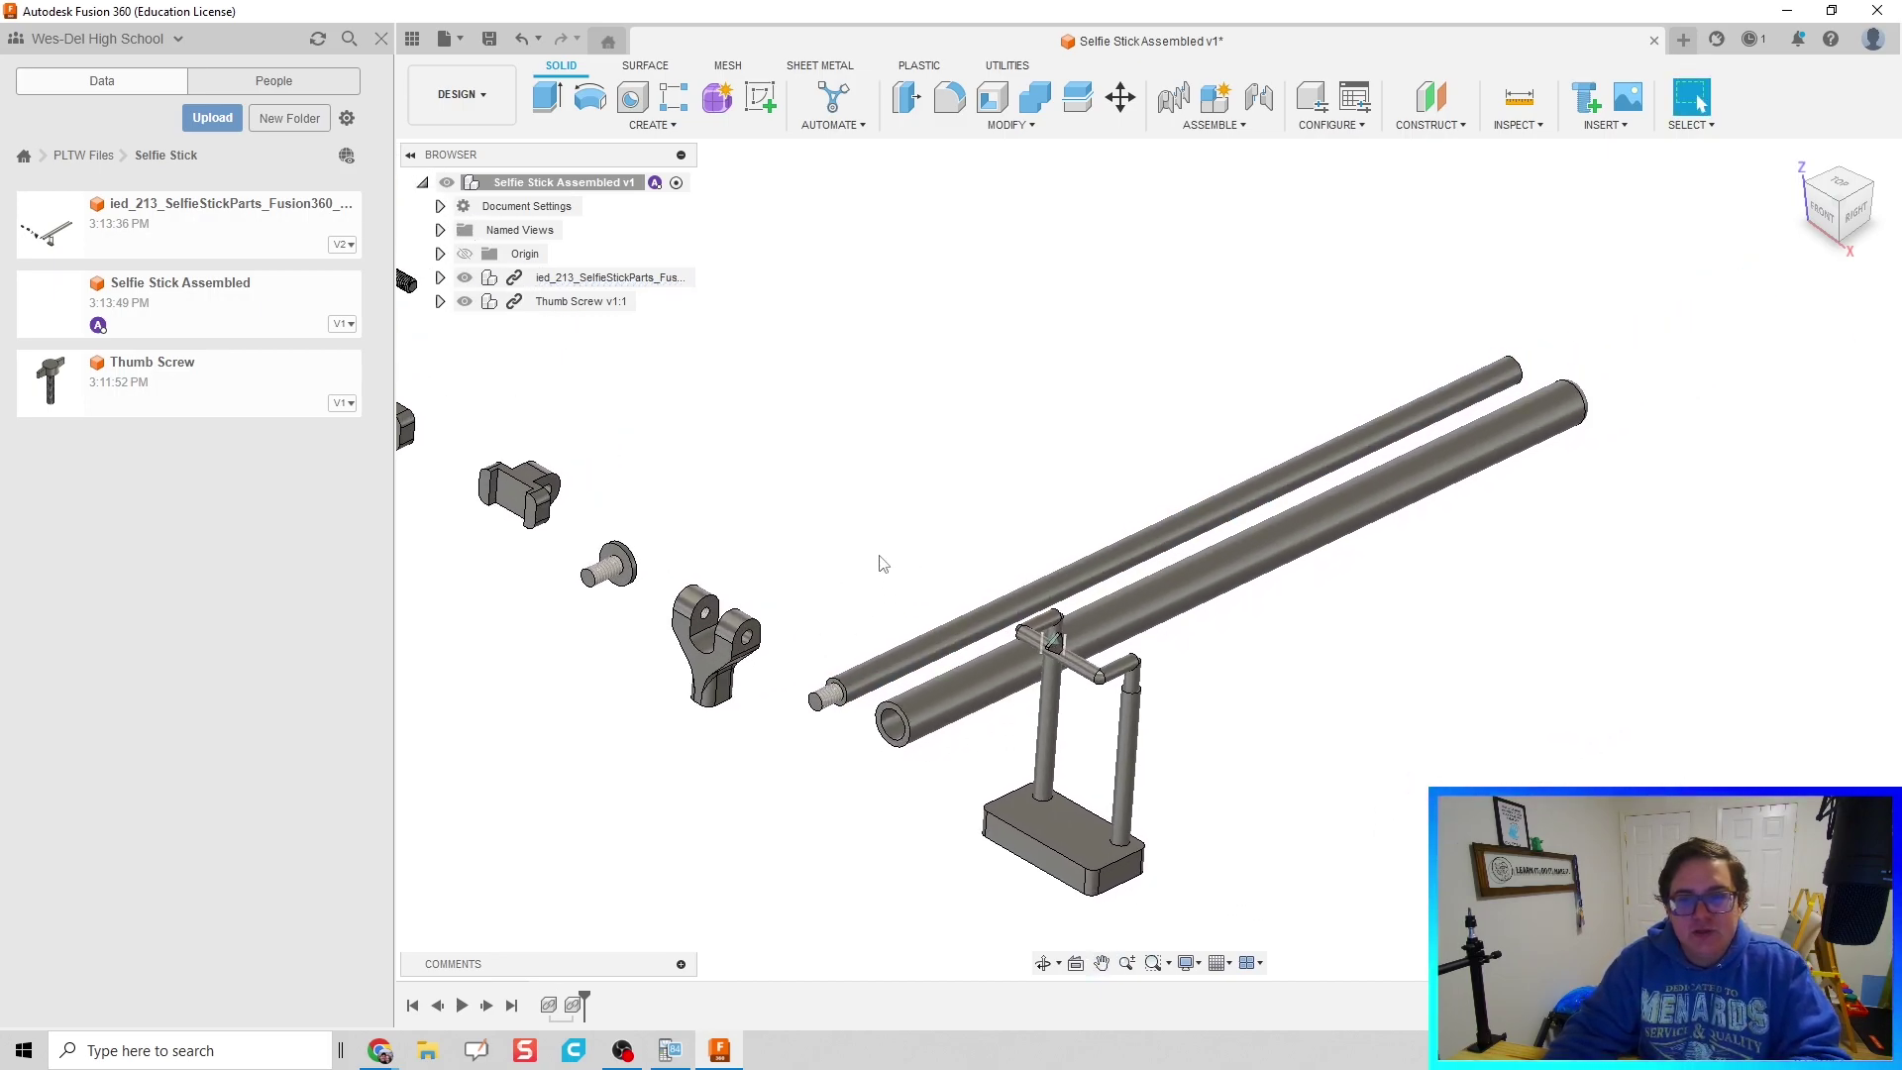
scroll(887, 530, down, 2)
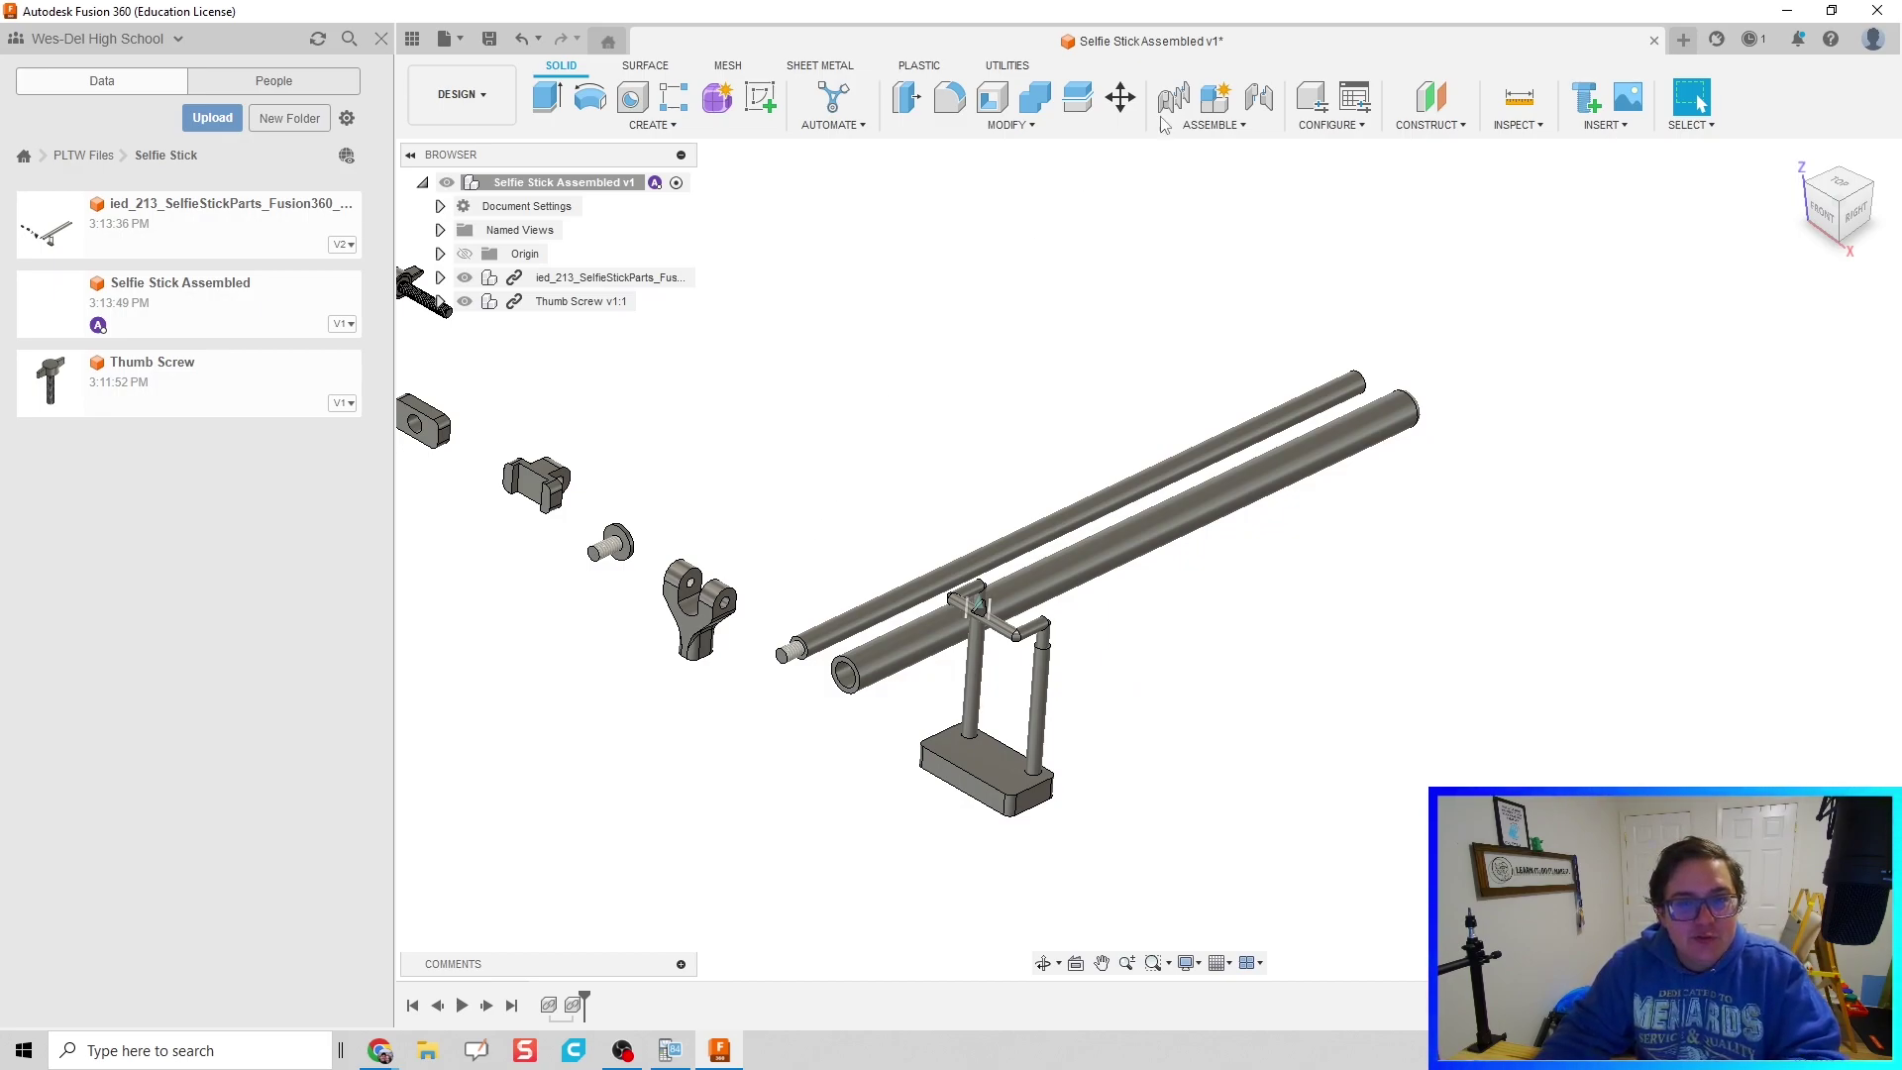
Step: Create a rigid as-built joint between the Stick Top component and the assembly's origin point
click(1258, 97)
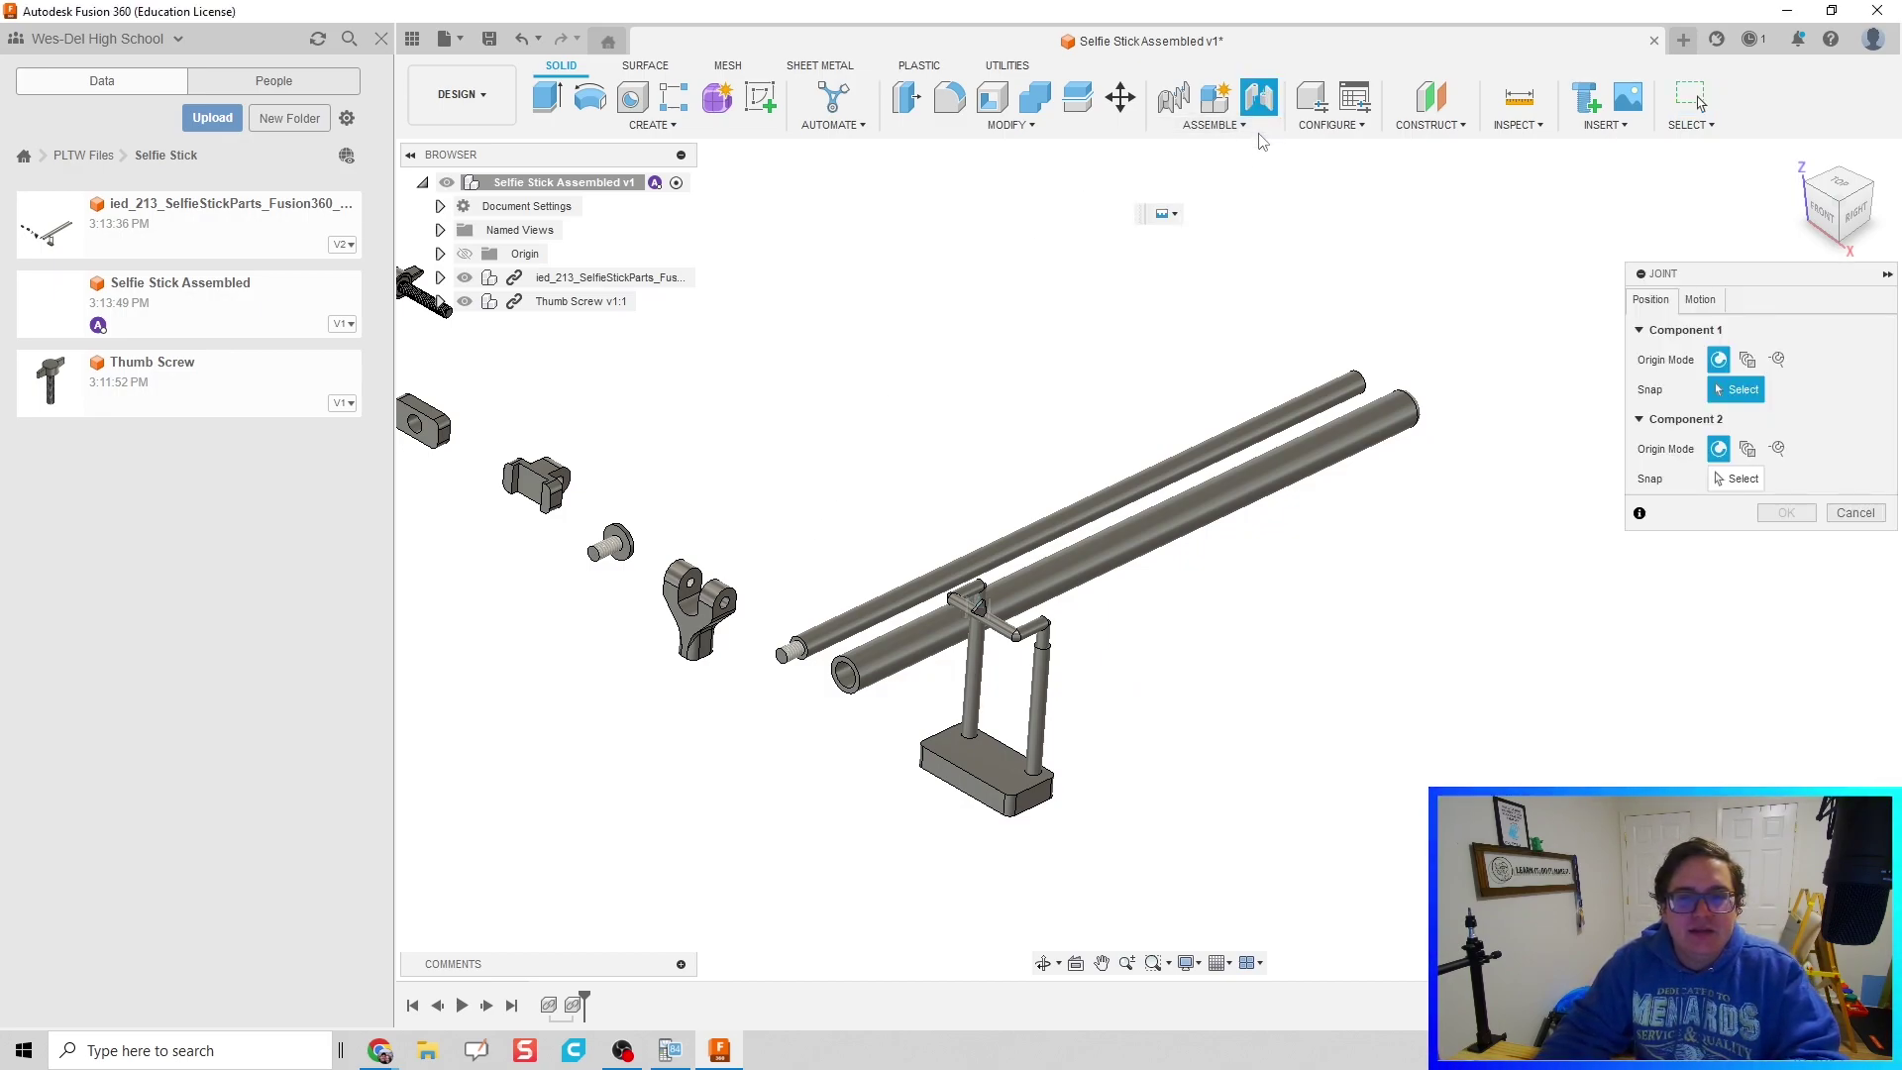
click(1240, 125)
click(1256, 208)
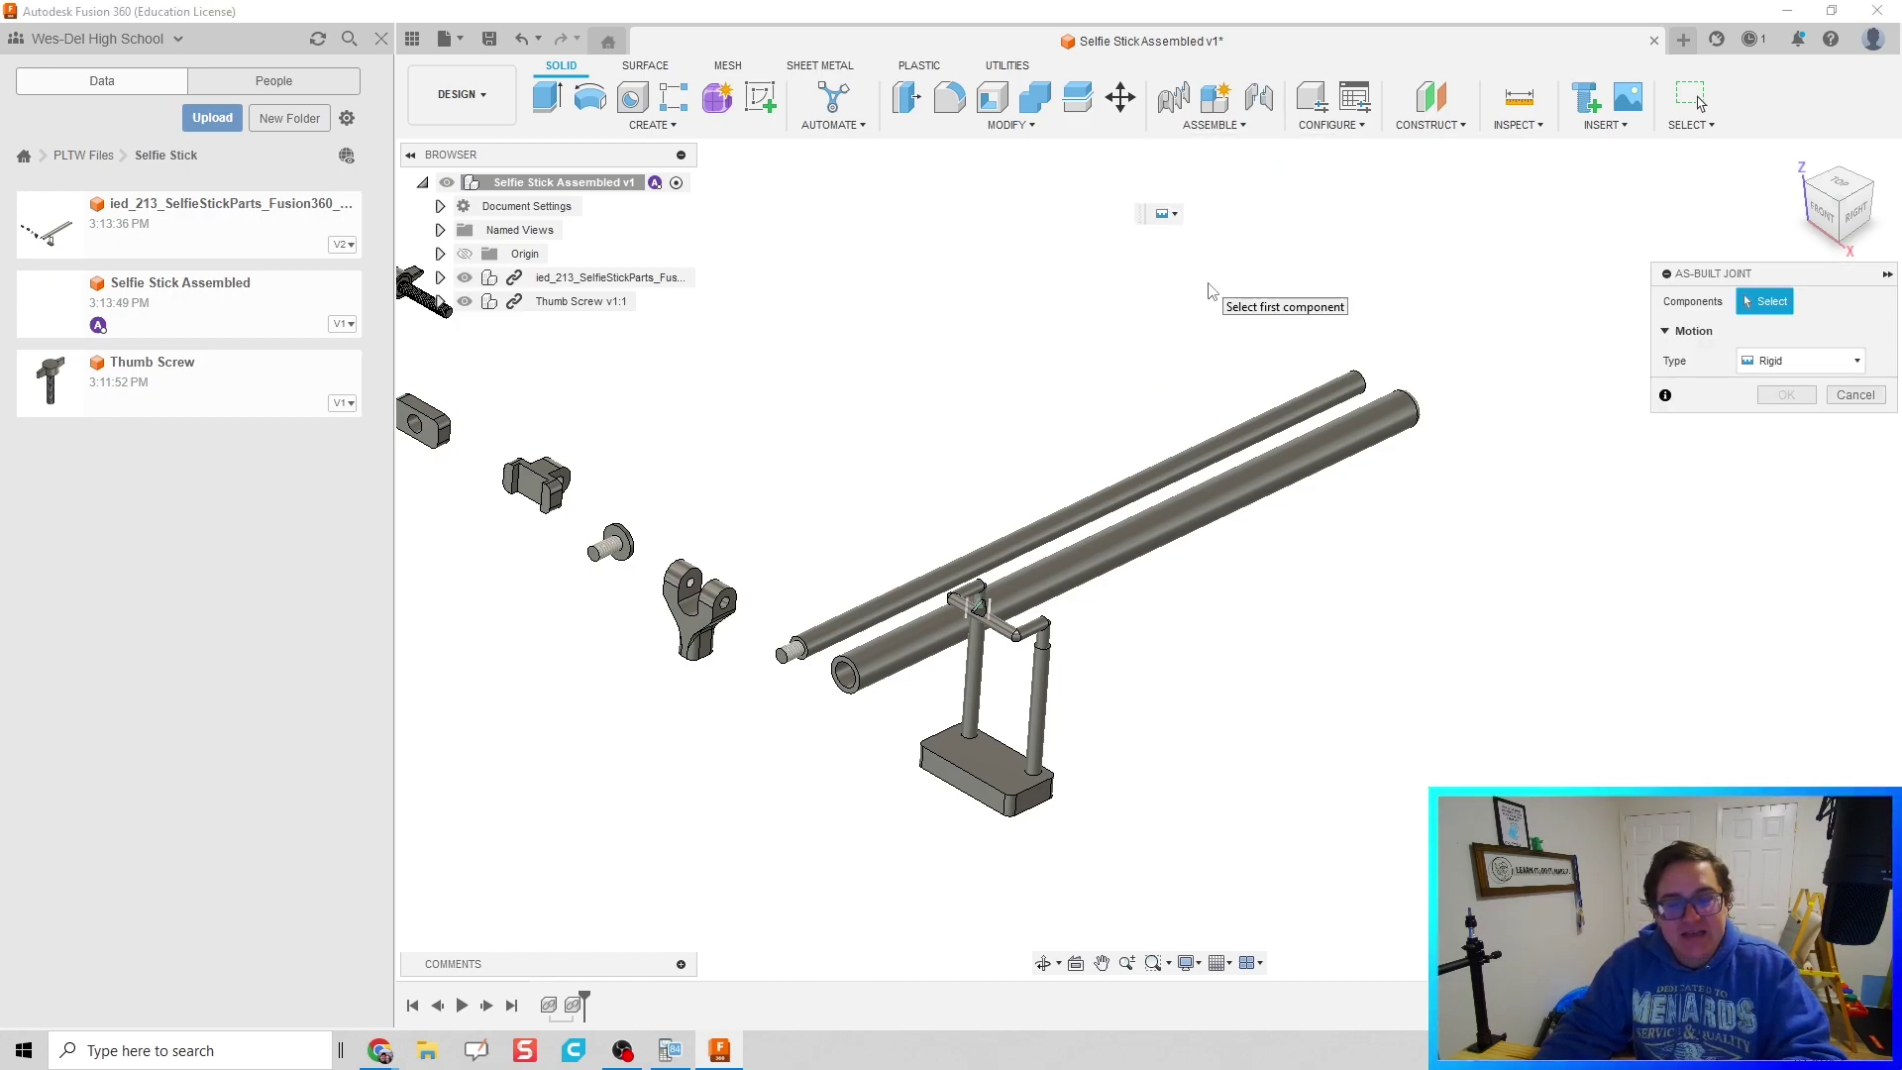
click(1087, 520)
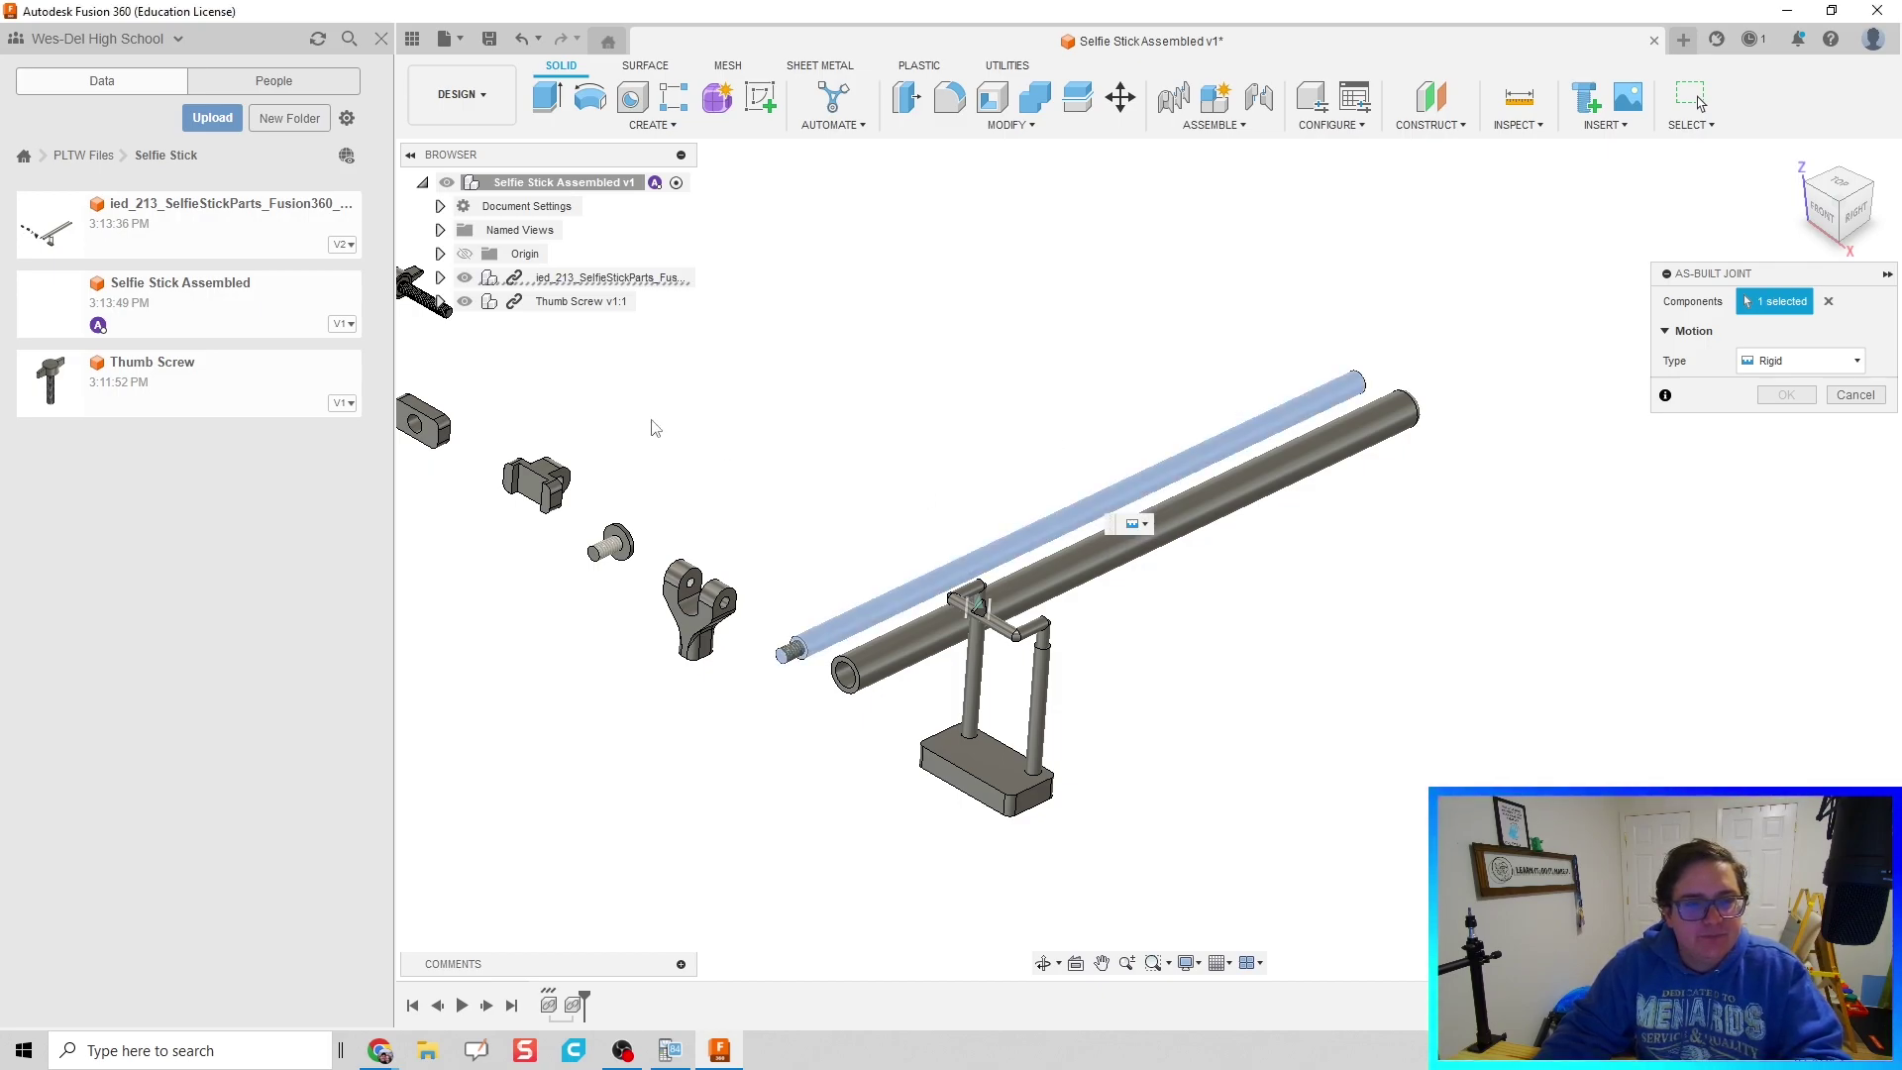
click(440, 277)
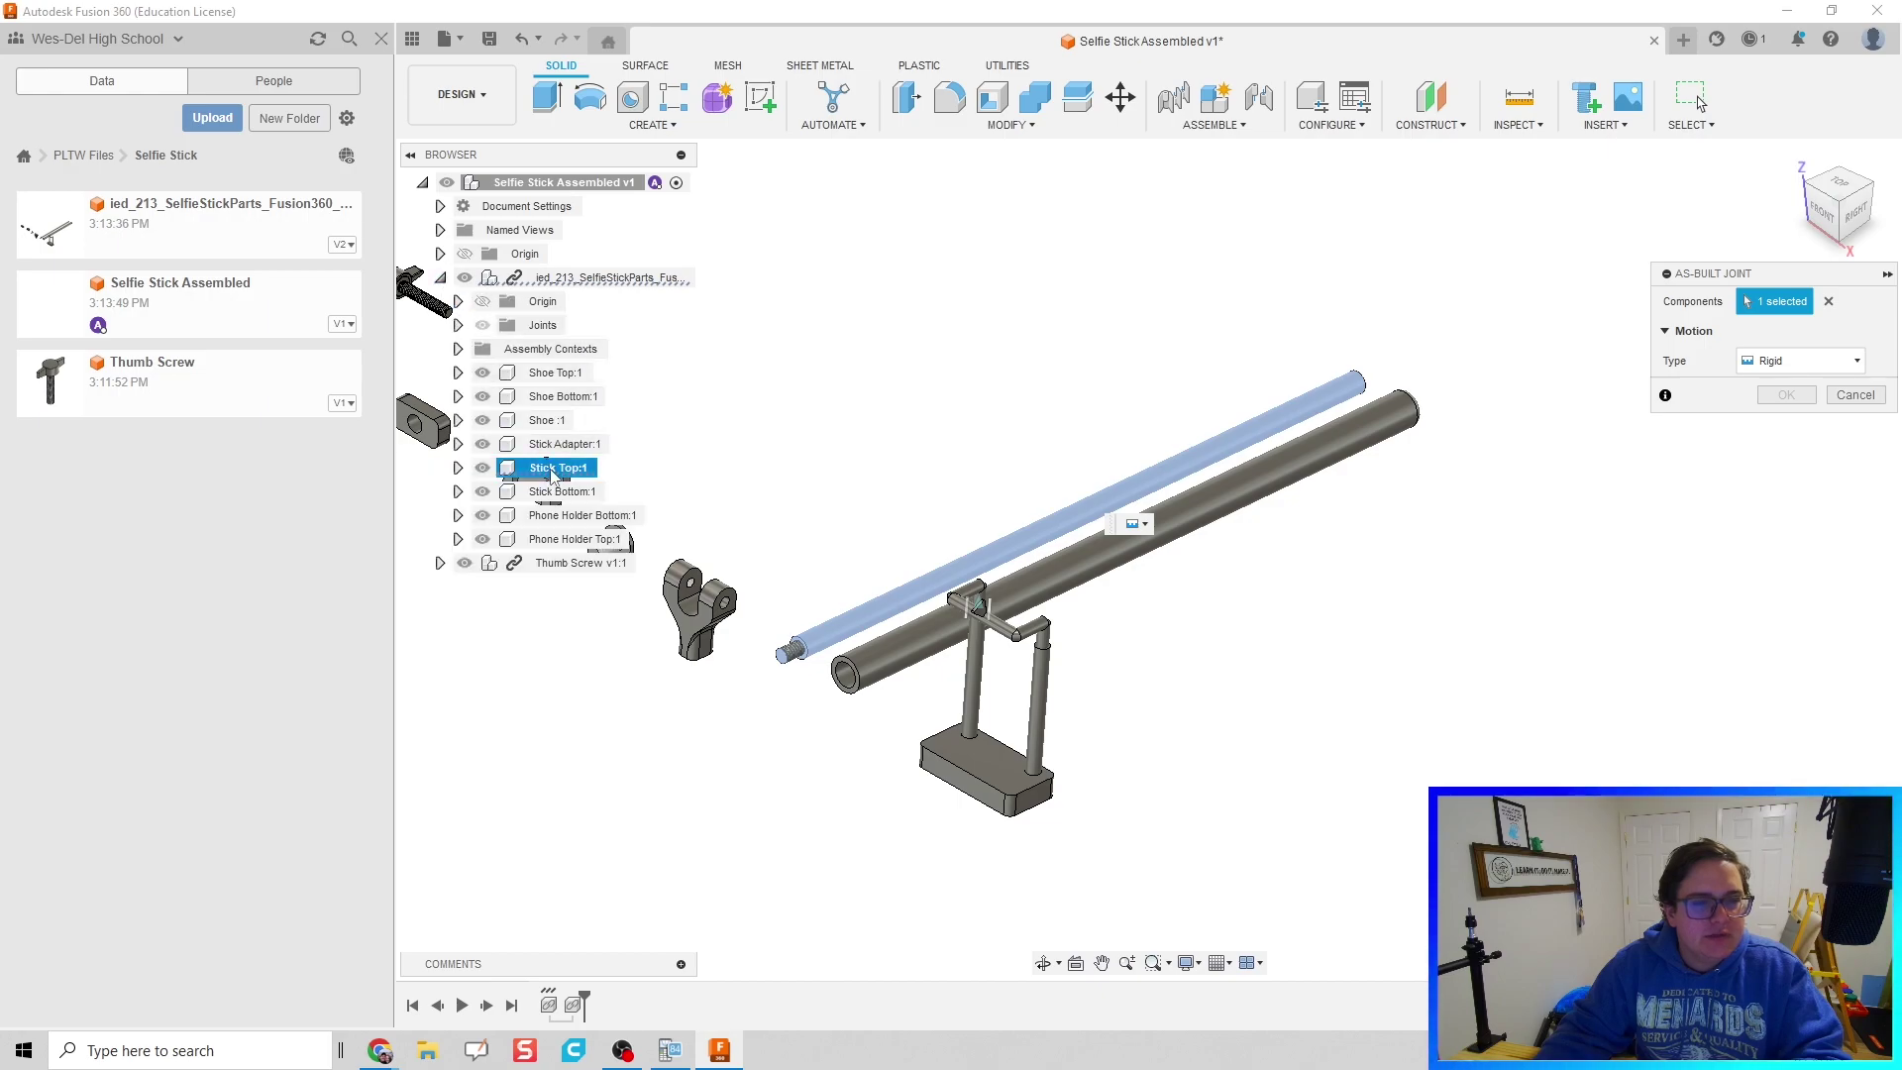
click(440, 253)
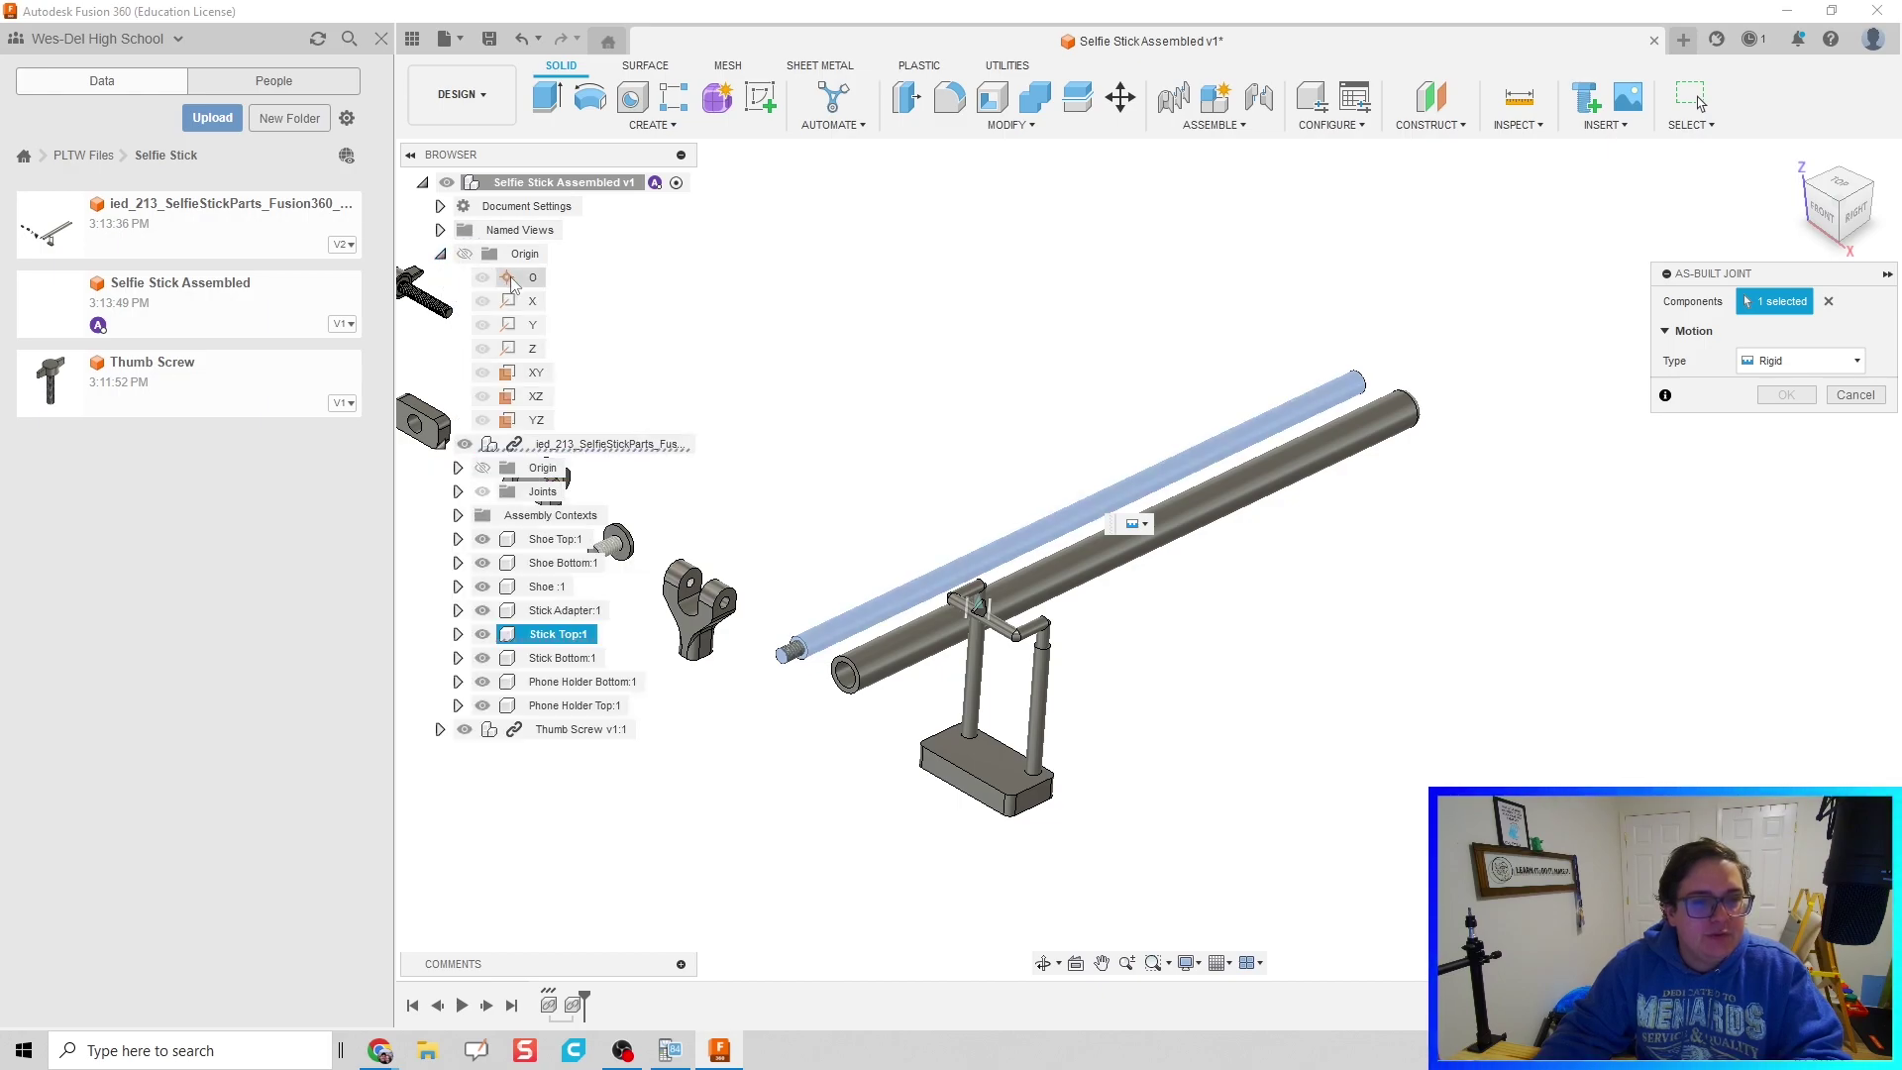
click(516, 283)
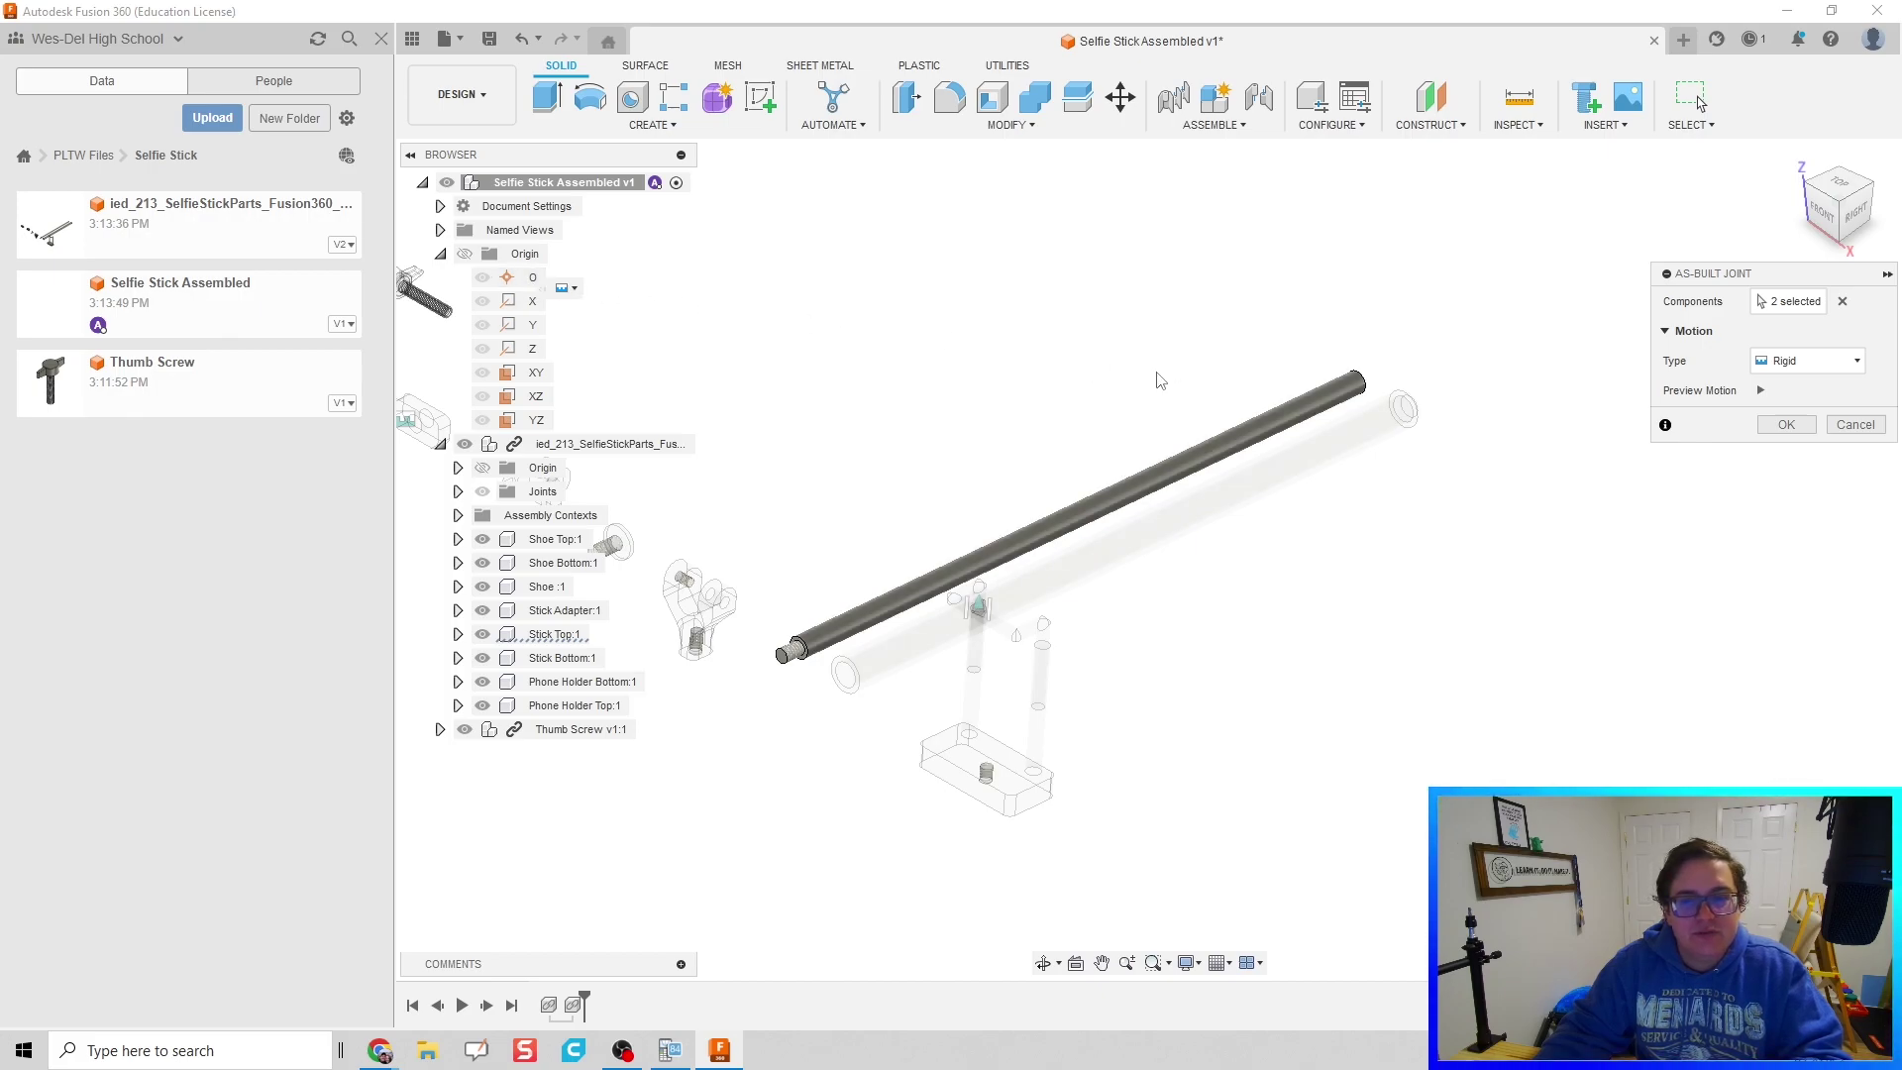
click(1761, 391)
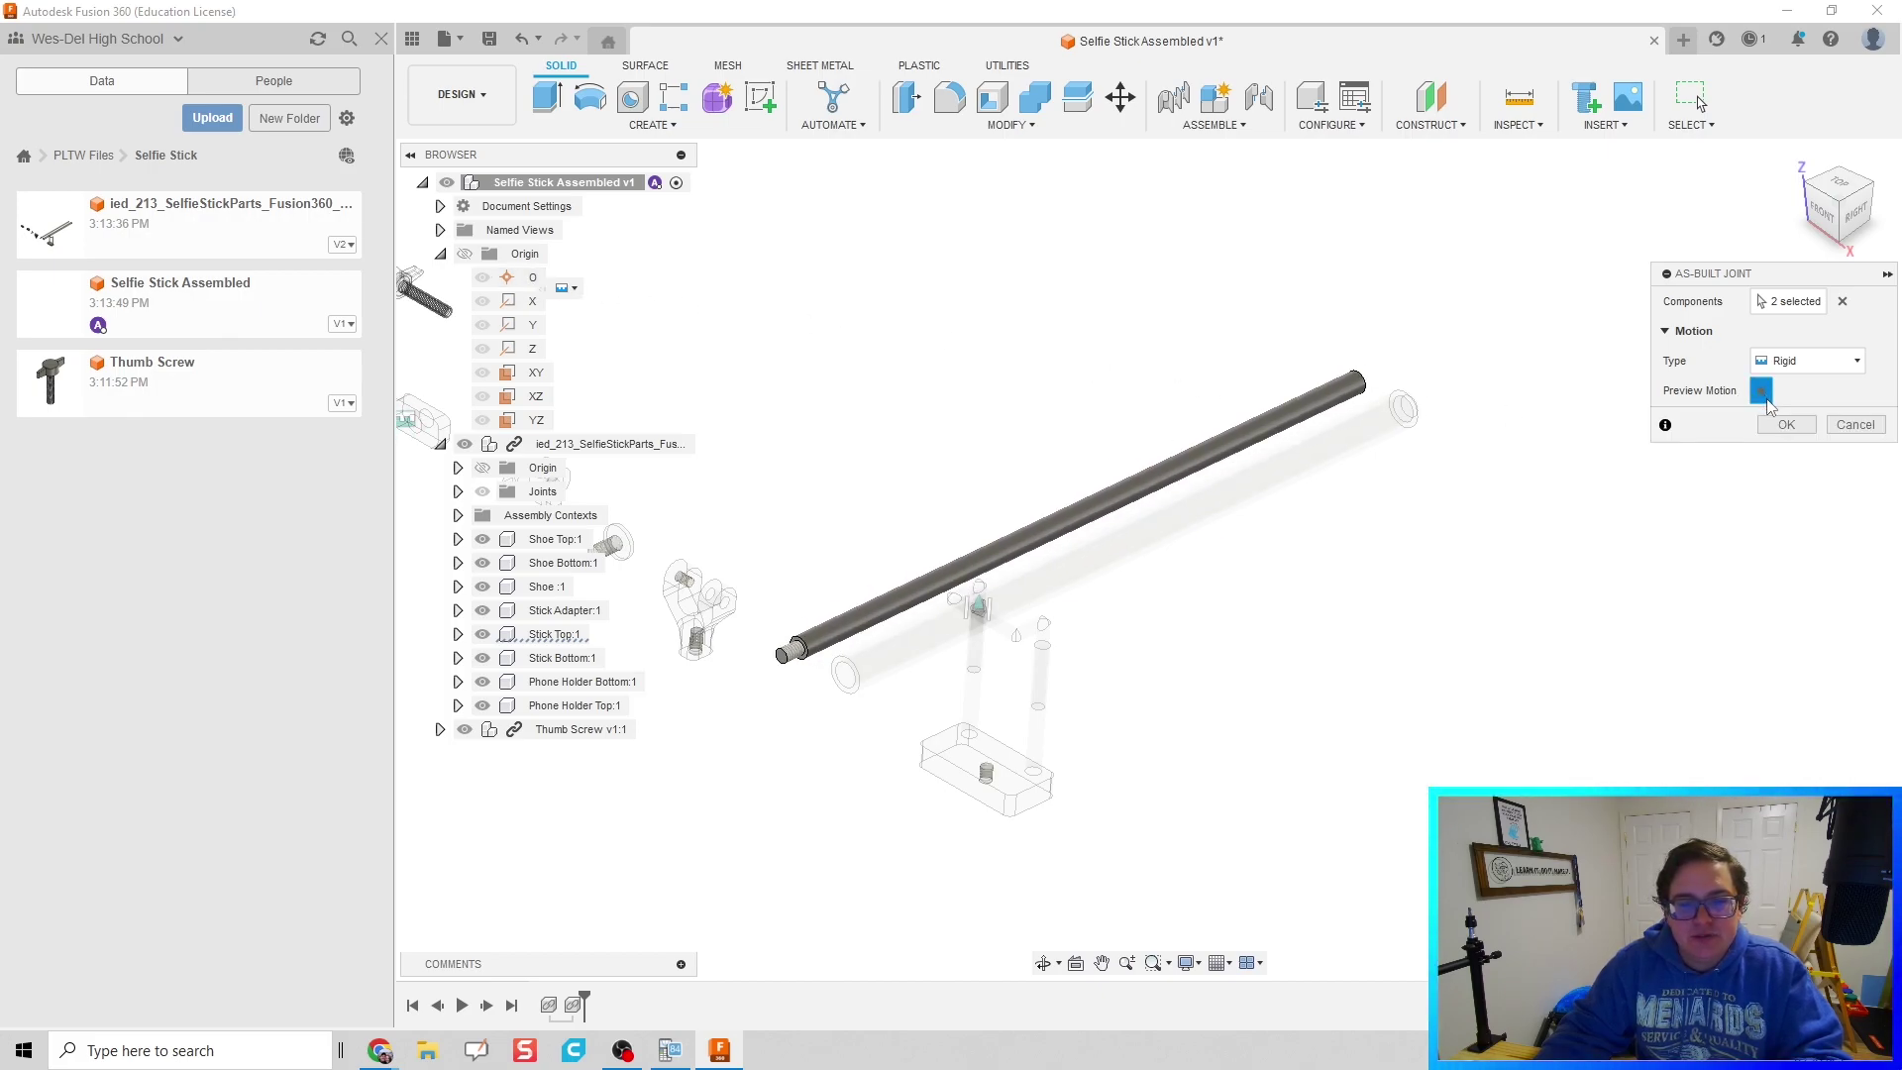
click(1786, 427)
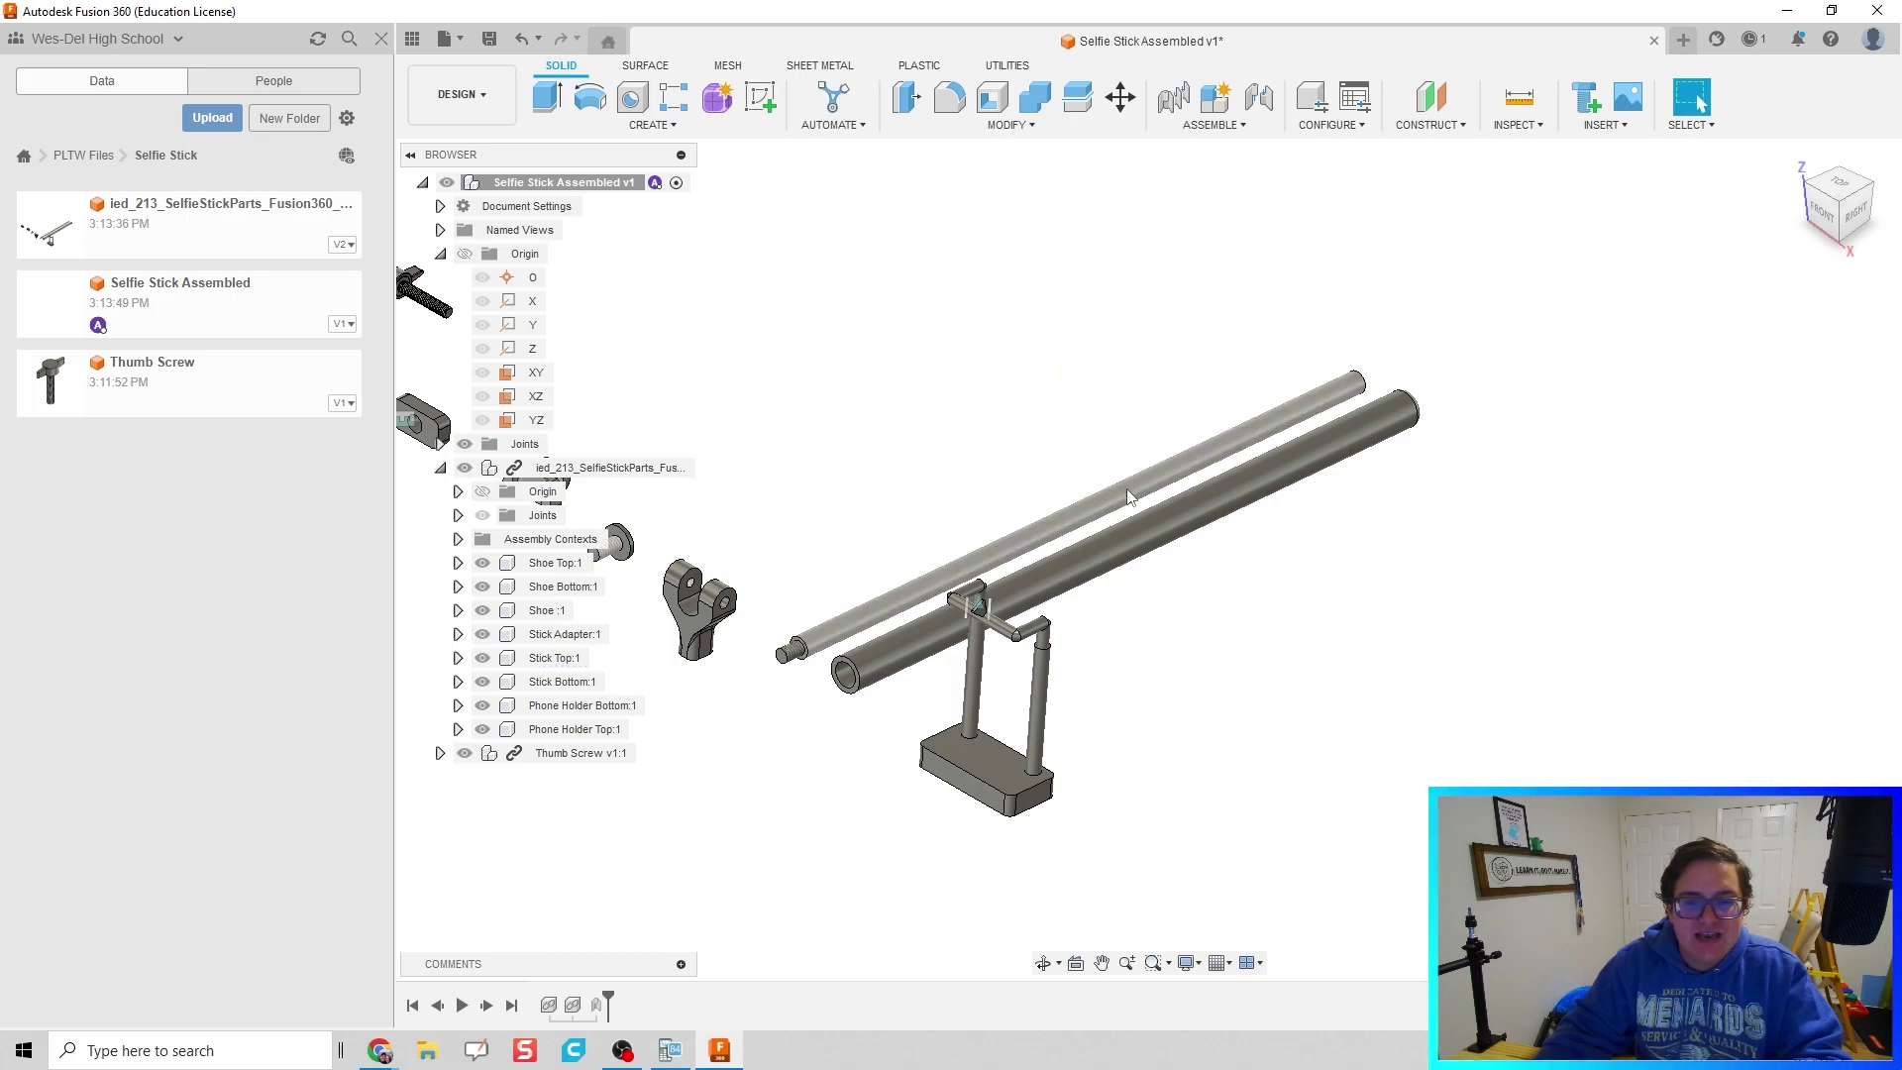
Step: Show the top-level assembly's origin axes and planes to see where they sit among the parts
scroll(1012, 443, down, 3)
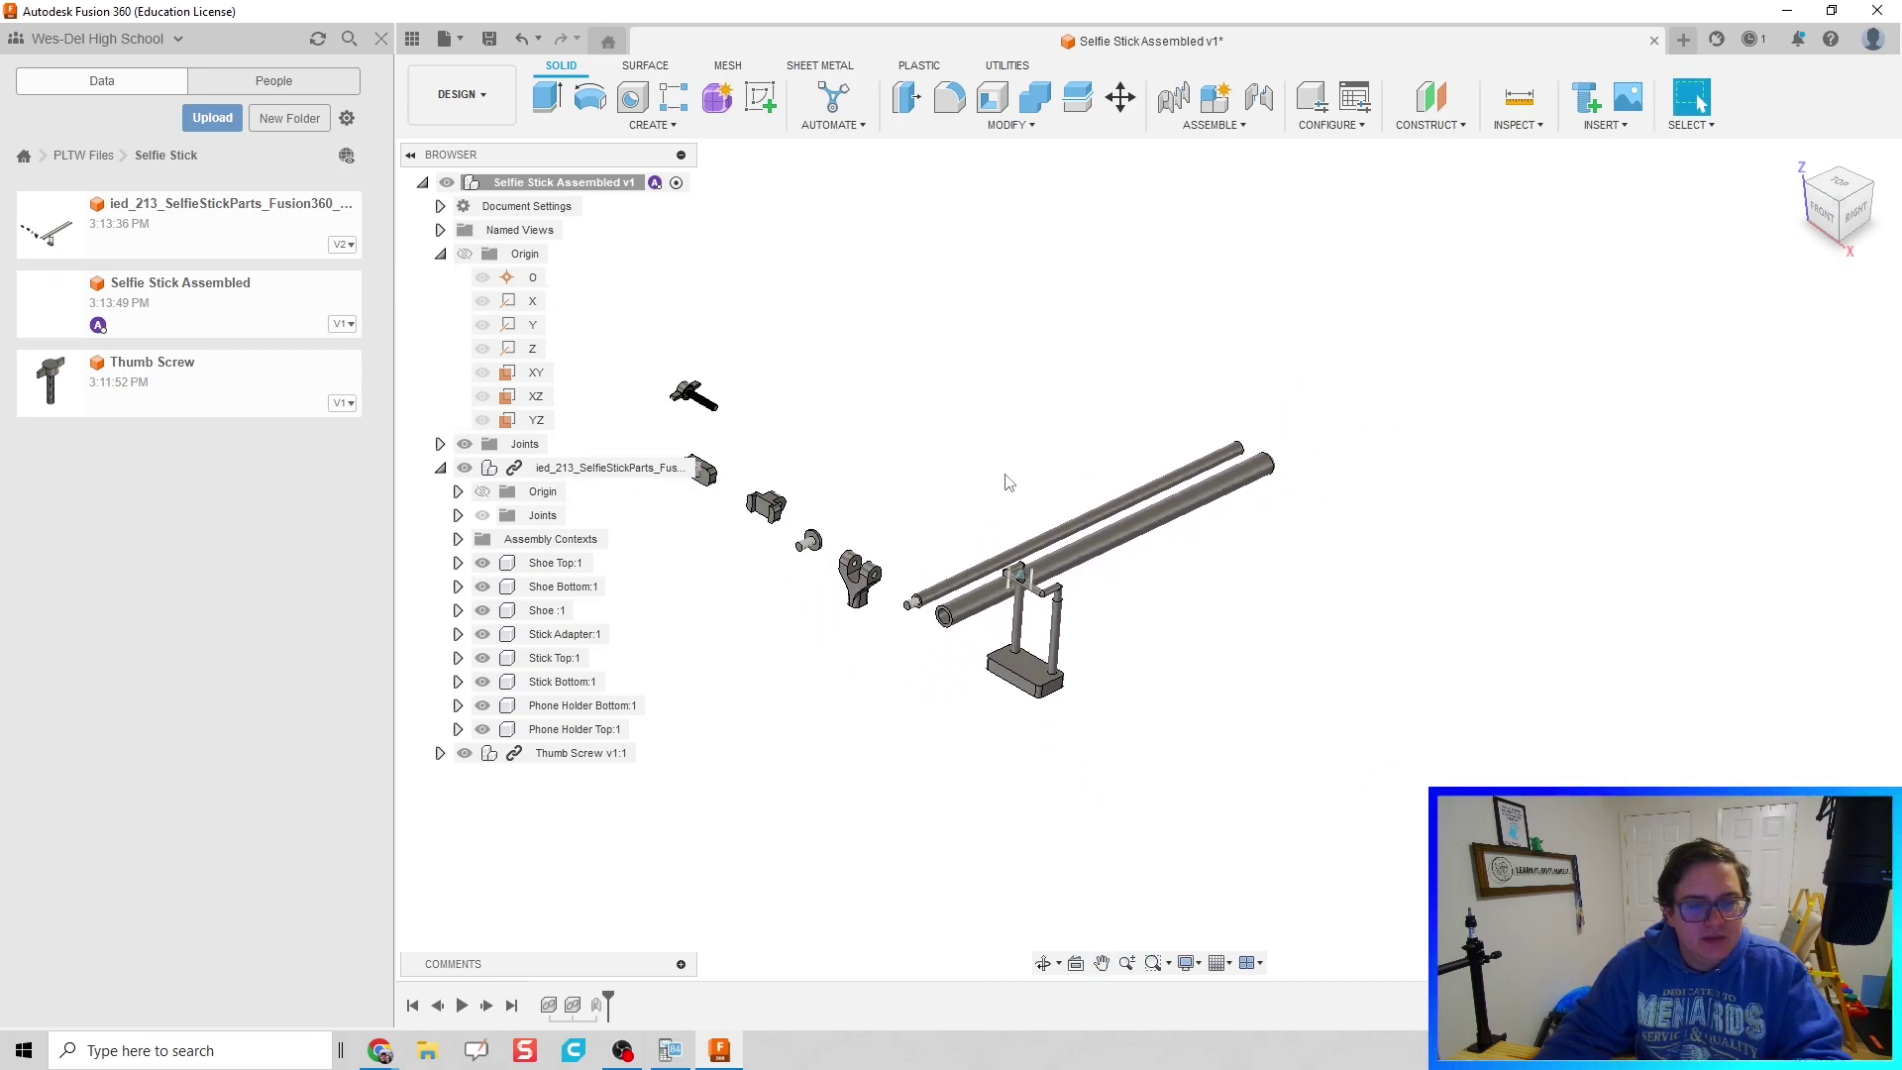
scroll(639, 375, down, 2)
click(464, 255)
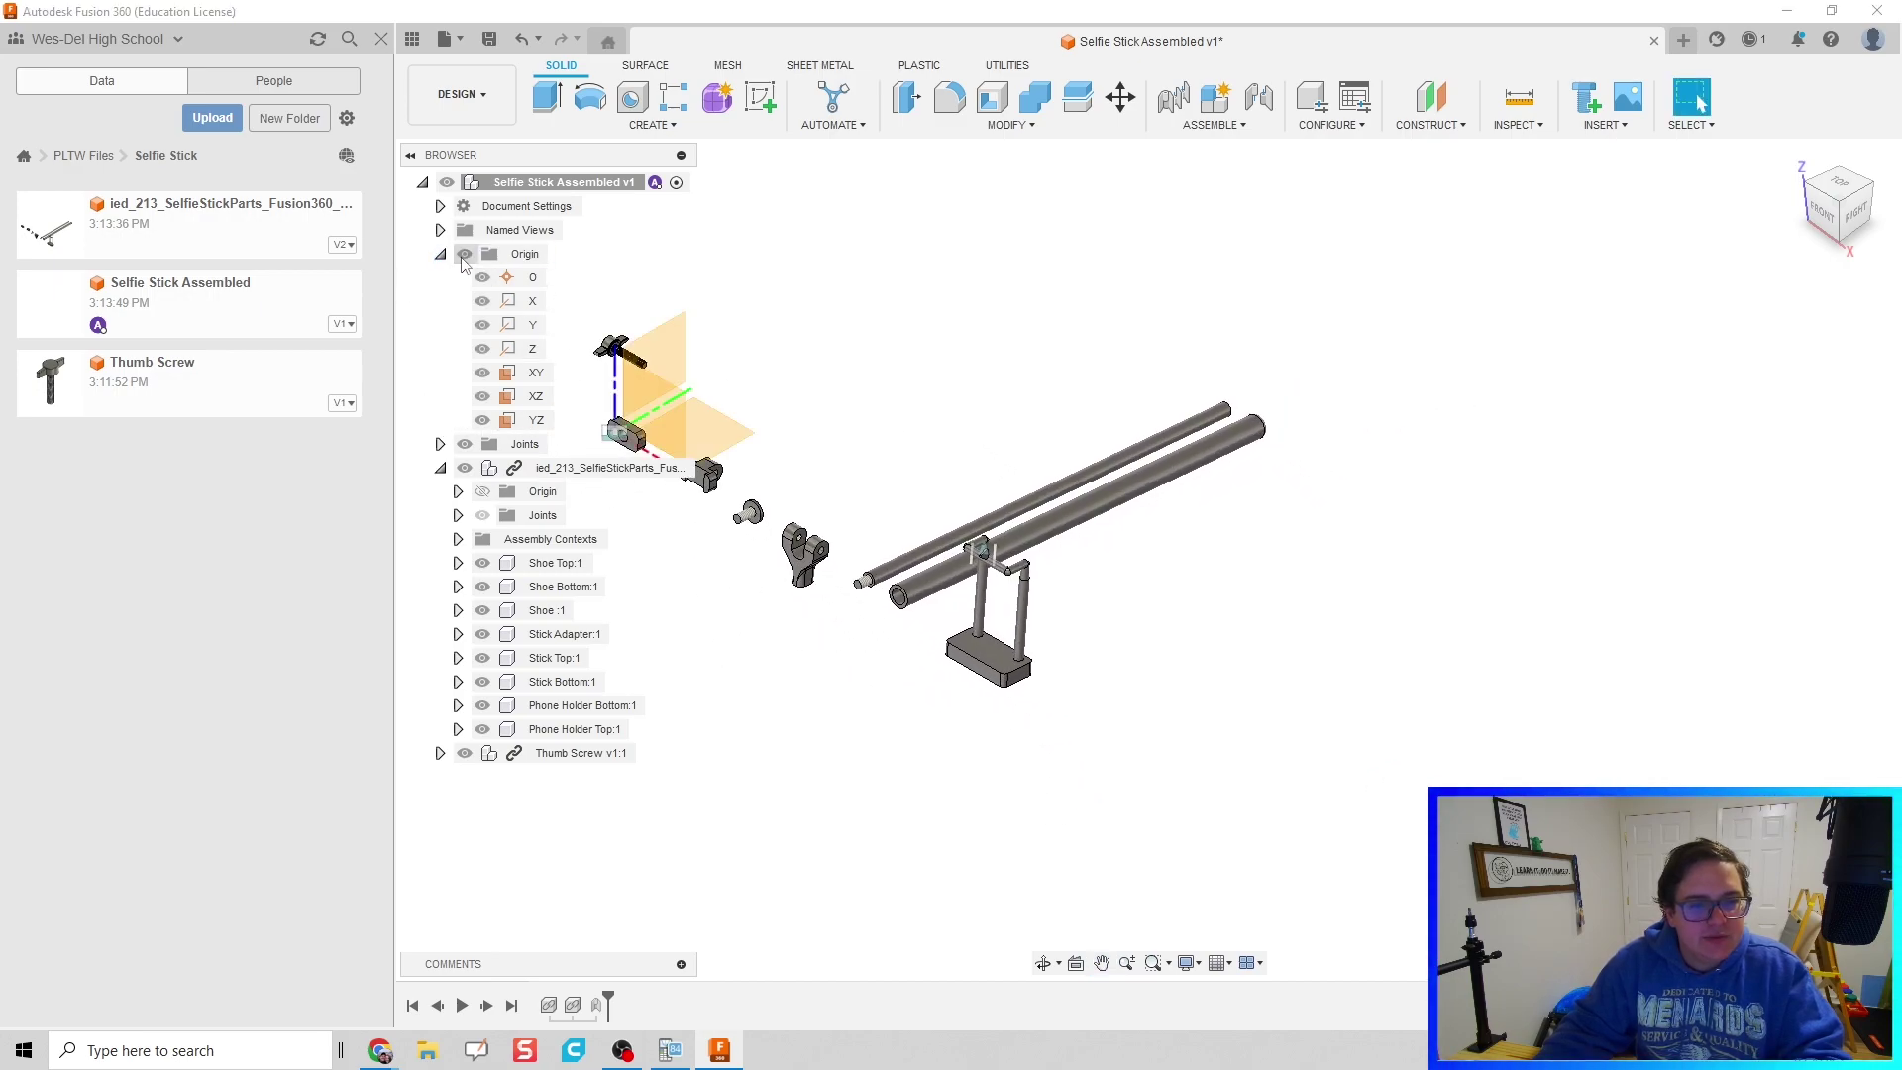
click(463, 257)
middle_drag(904, 307, 1097, 326)
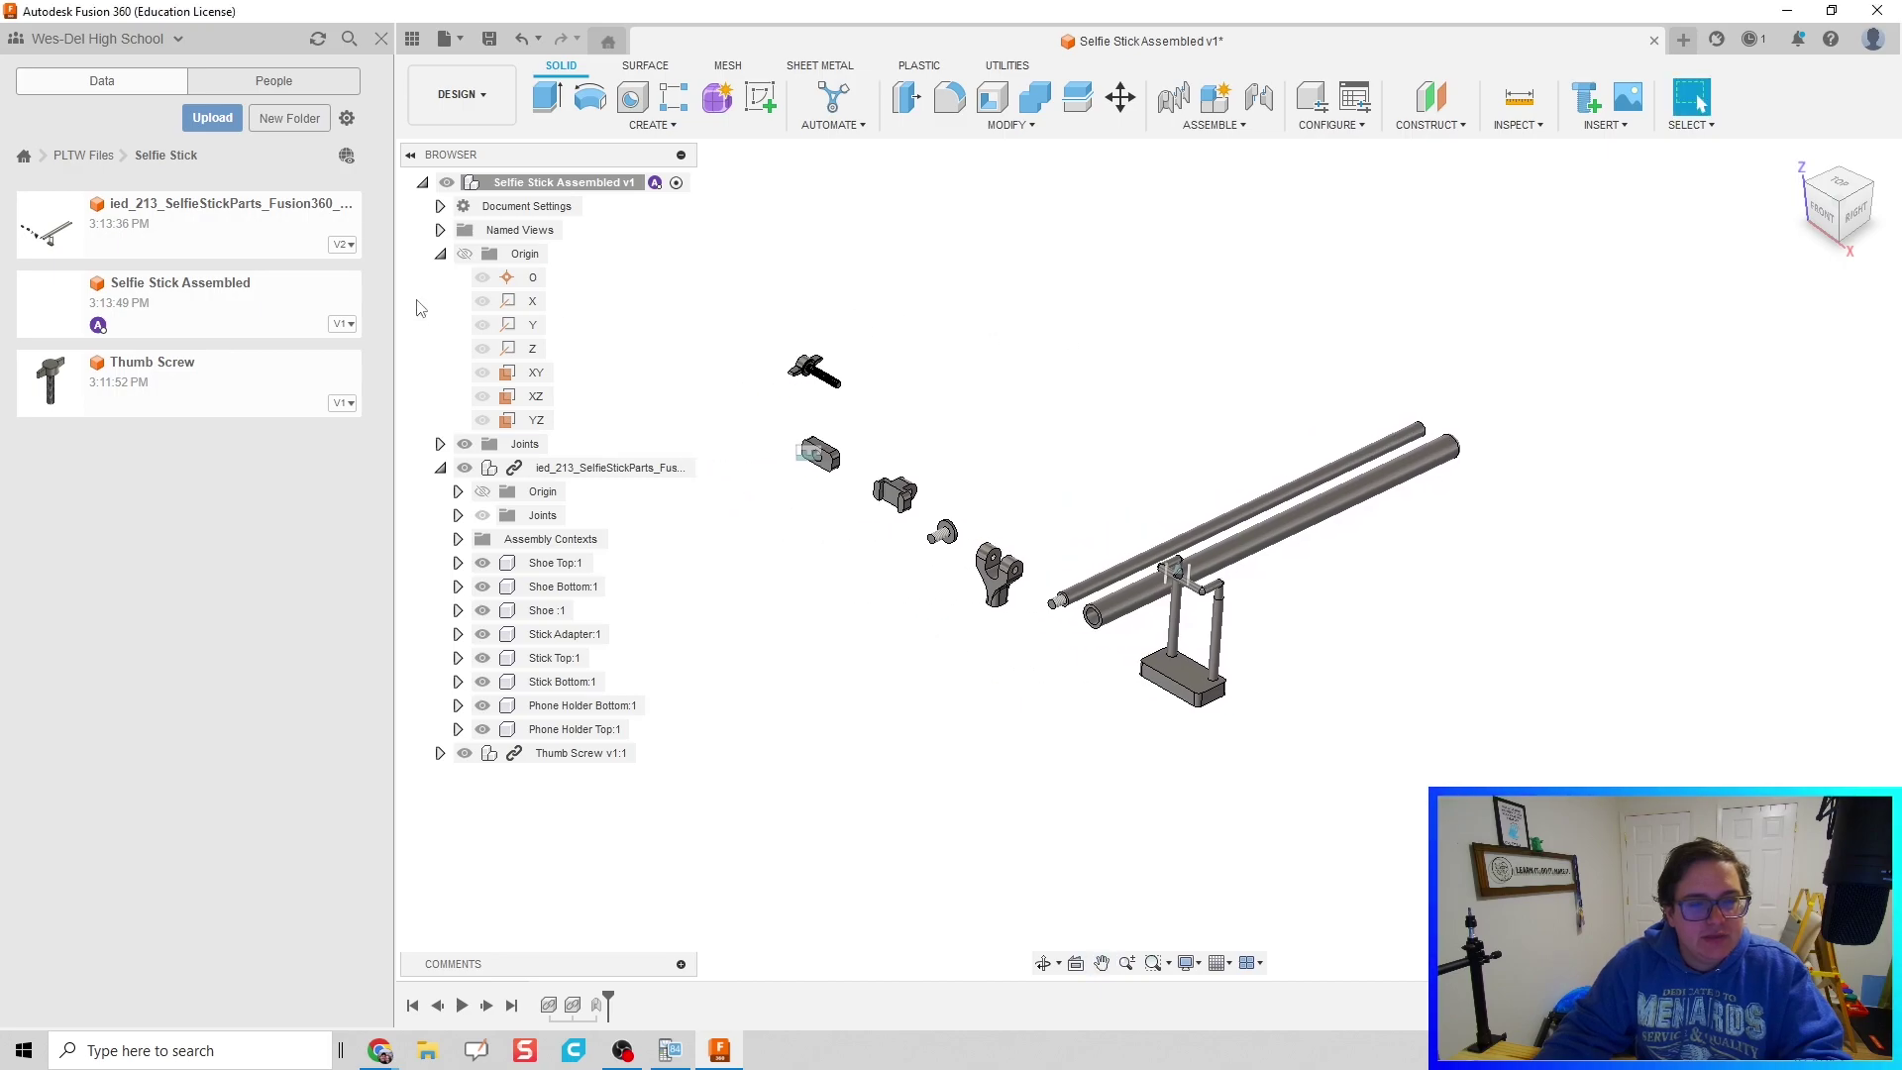
click(464, 254)
scroll(800, 464, up, 2)
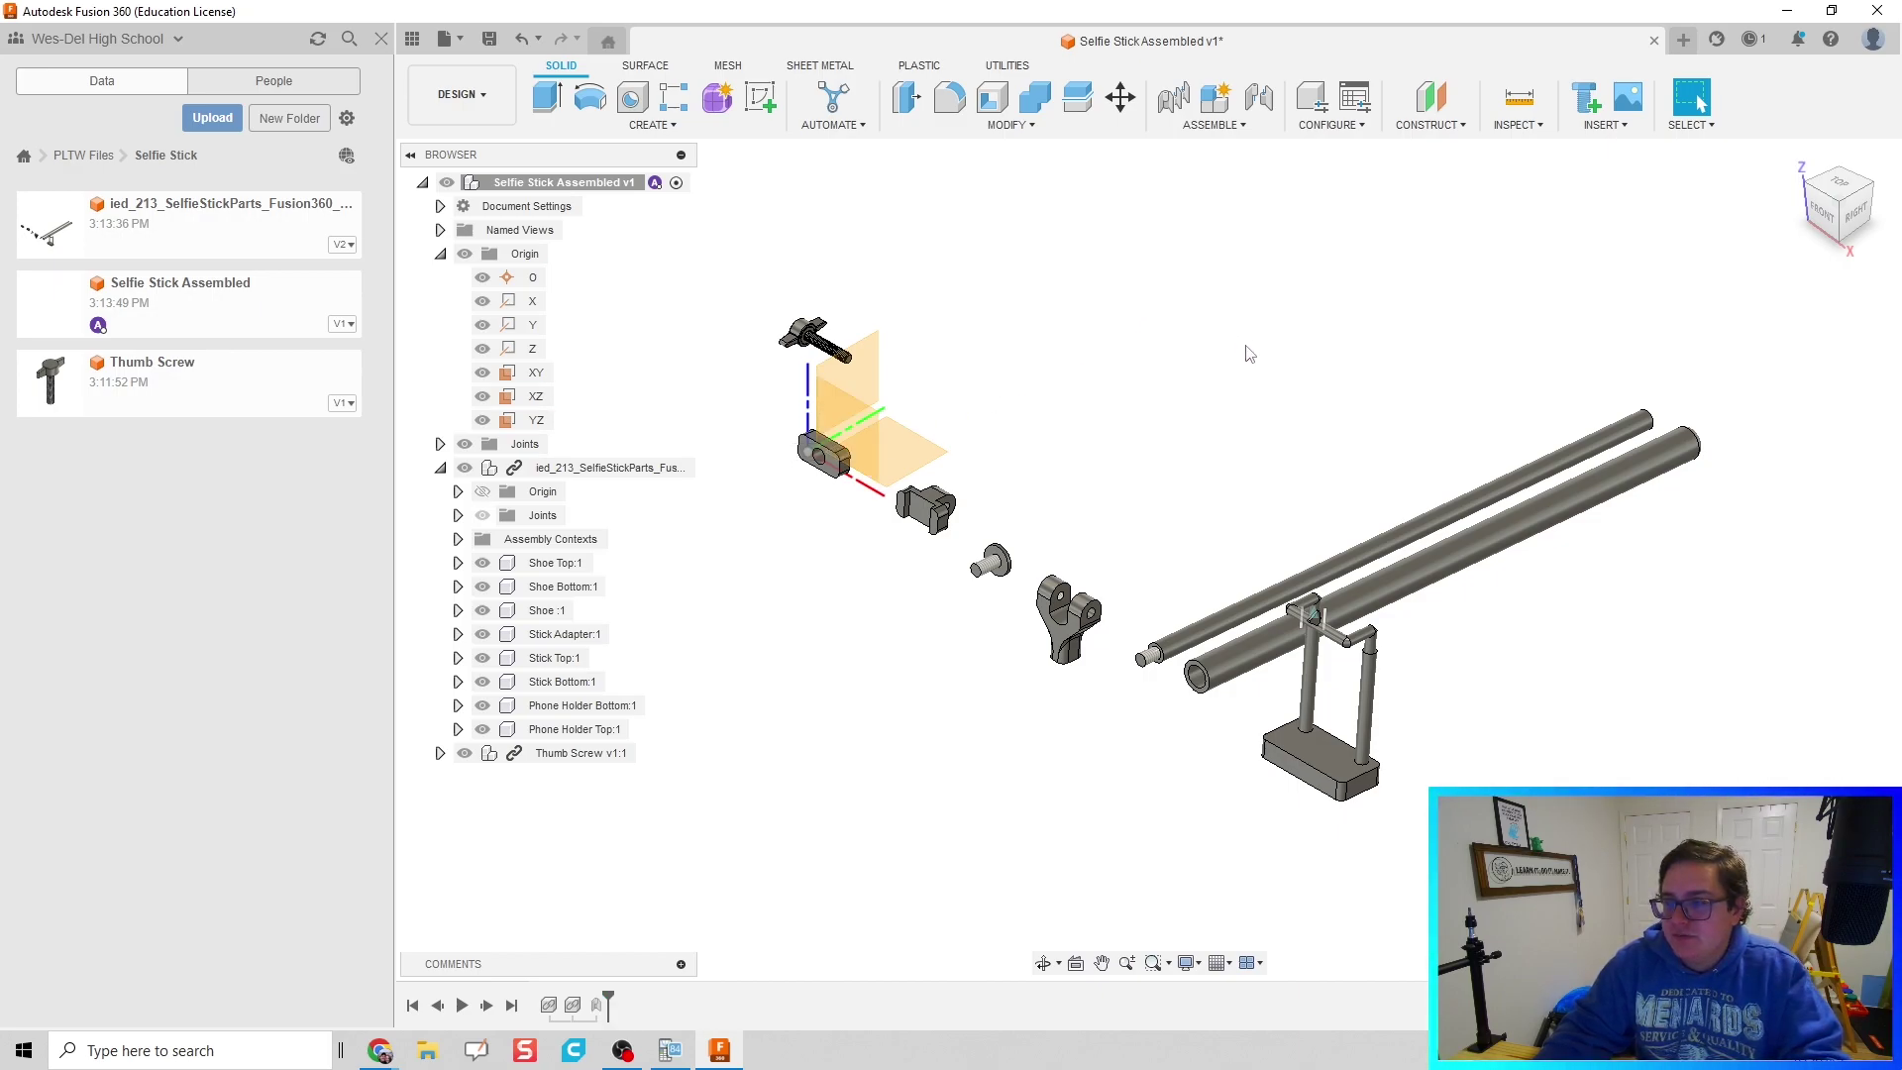
Step: Start a joint with the centre of Stick Bottom's open end, beside Stick Top's stepped end, as the first snap point
middle_drag(1250, 354, 1040, 403)
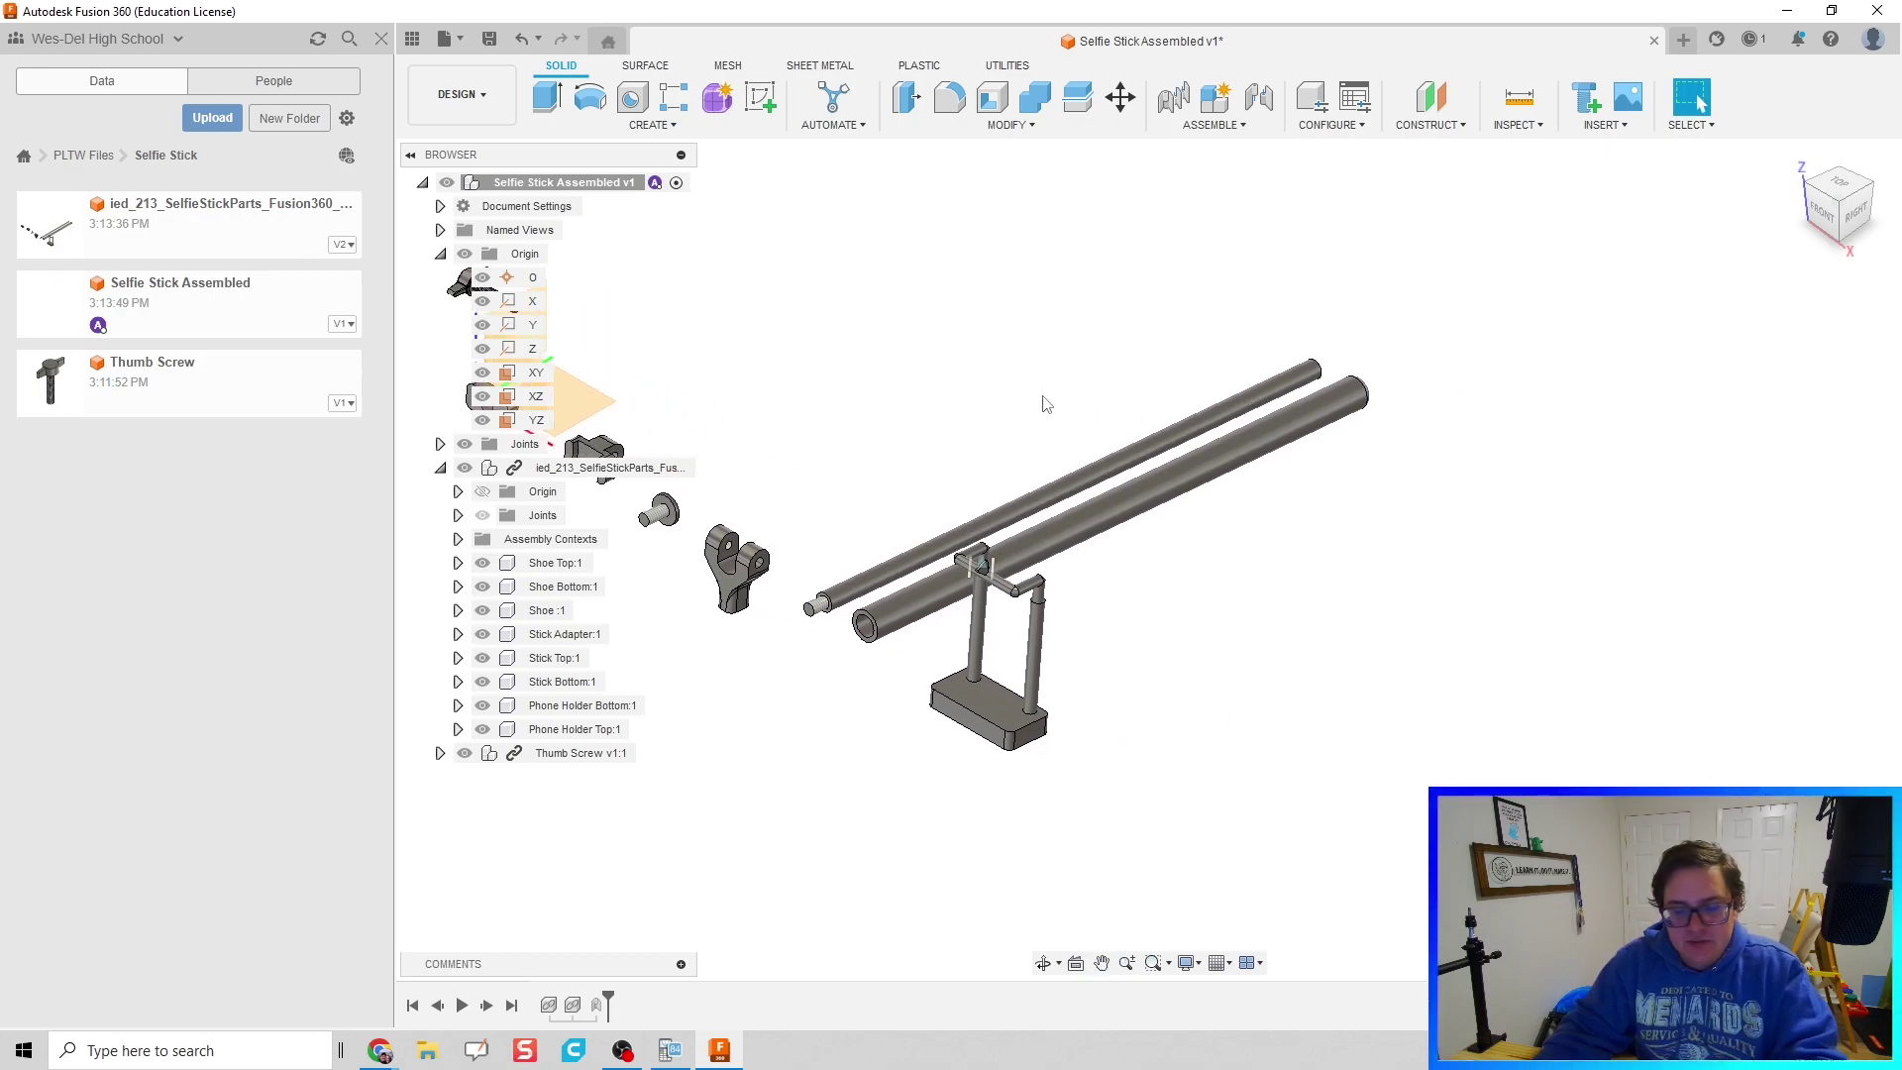
key(j)
scroll(933, 617, up, 5)
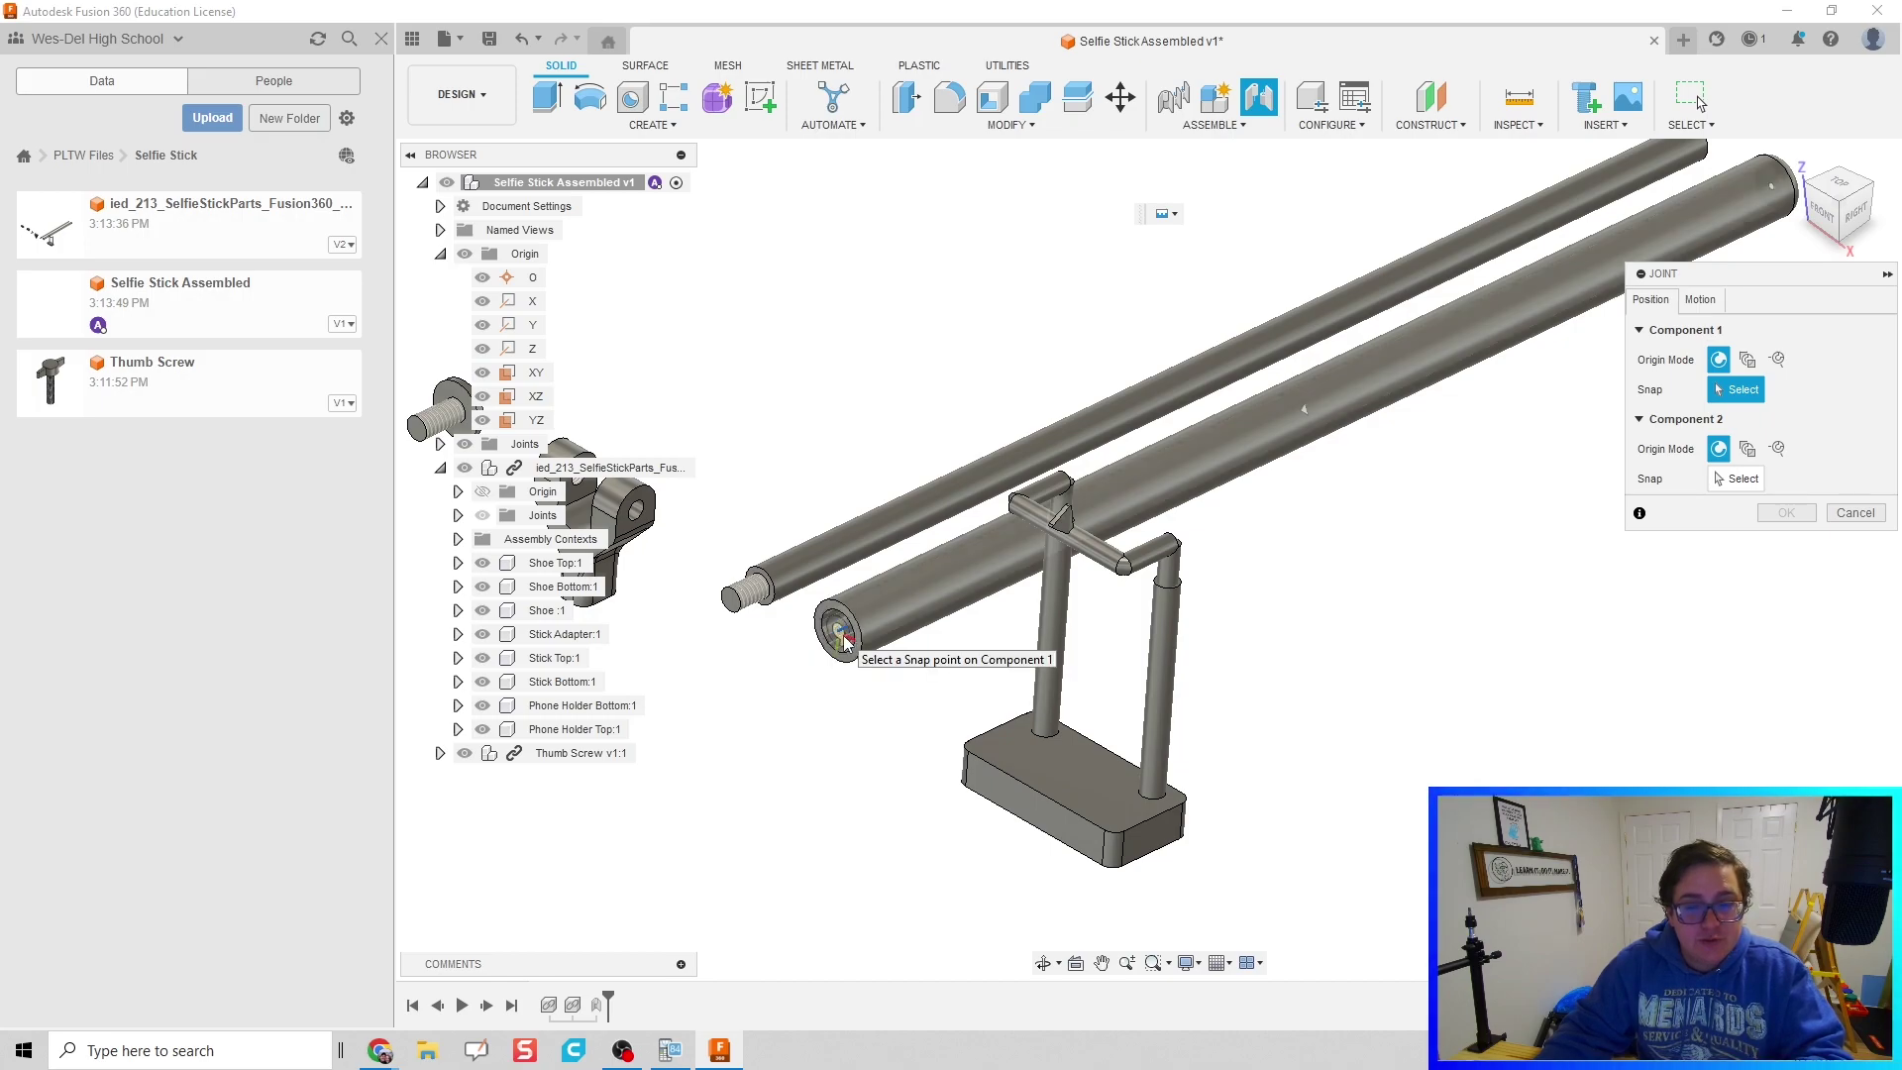
scroll(845, 639, down, 2)
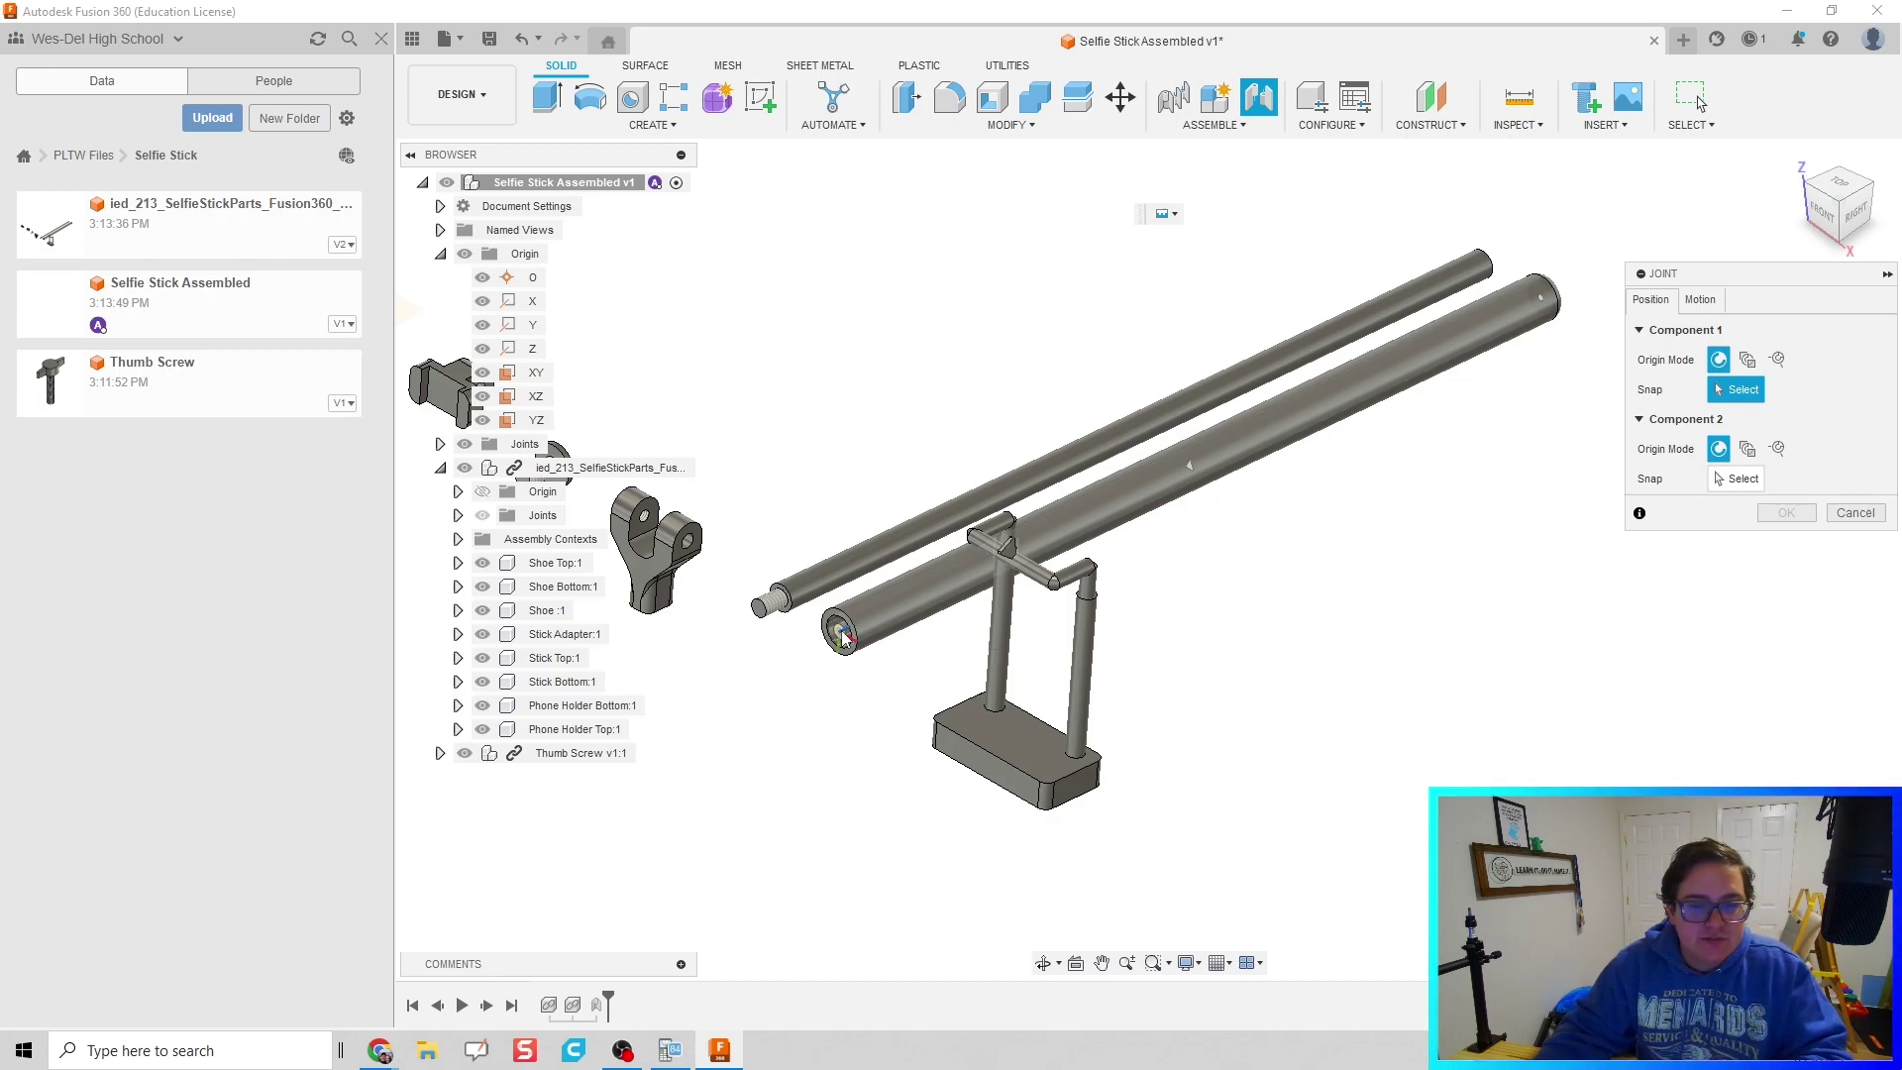
click(843, 641)
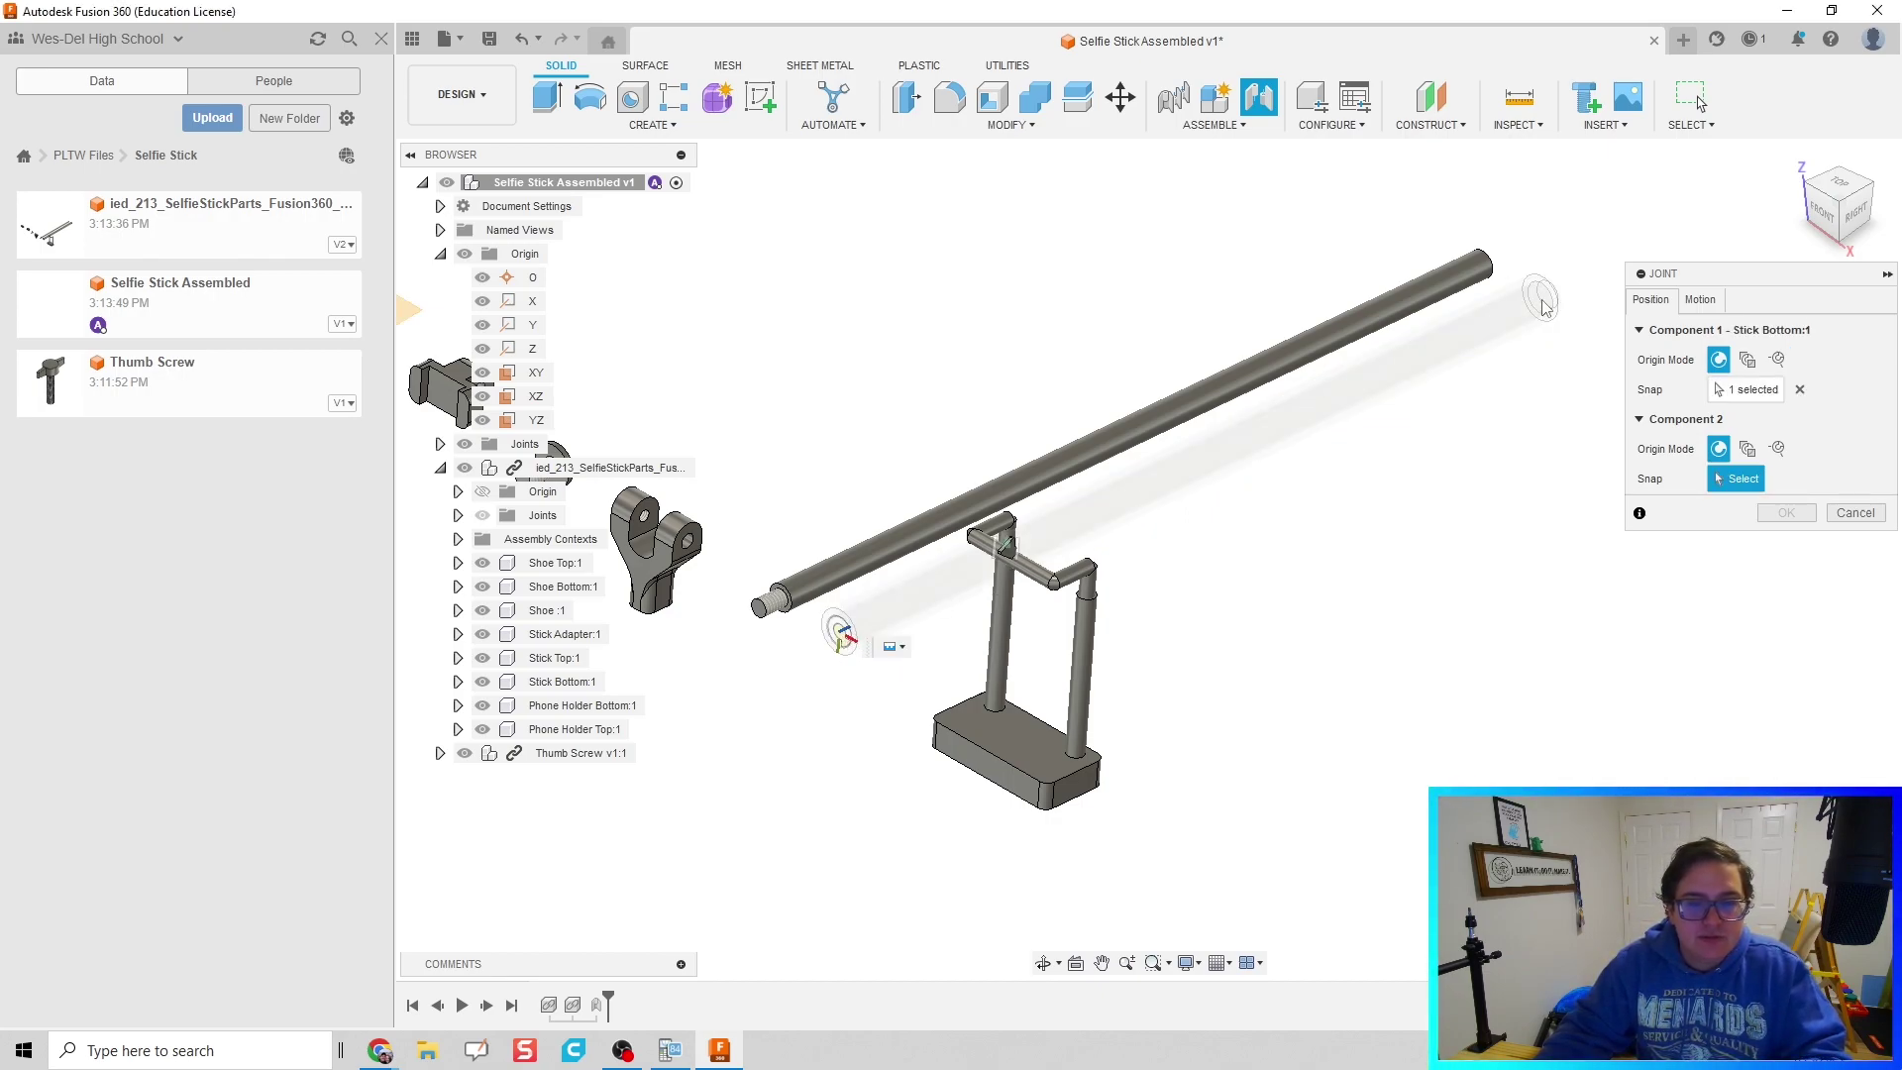
Step: Snap the joint's second component to the centre of Stick Top's plain end, opposite its stepped end
shift+middle_drag(1318, 264, 1168, 280)
middle_drag(1229, 344, 1220, 503)
middle_drag(1229, 384, 1161, 733)
middle_drag(1260, 547, 1424, 599)
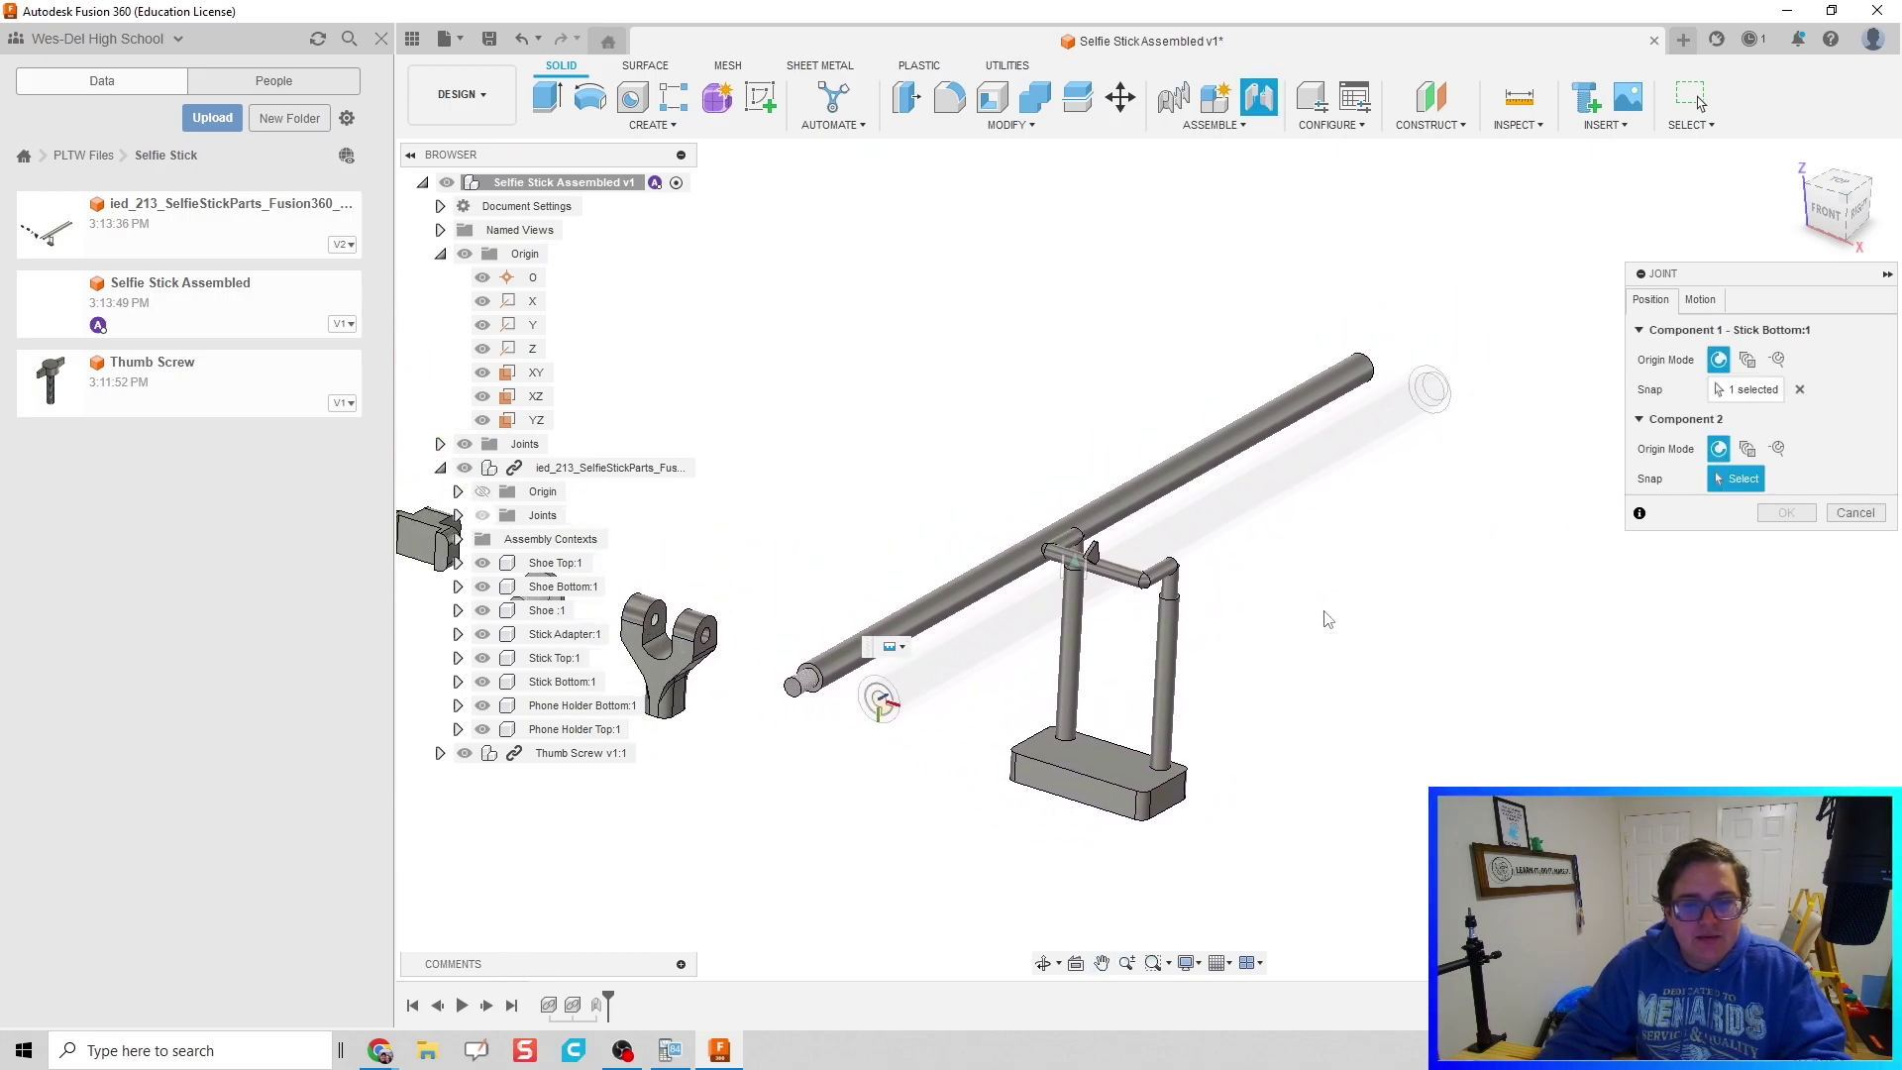
shift+middle_drag(1328, 619, 755, 268)
scroll(1286, 511, down, 2)
middle_drag(1392, 577, 1006, 488)
scroll(1277, 622, up, 2)
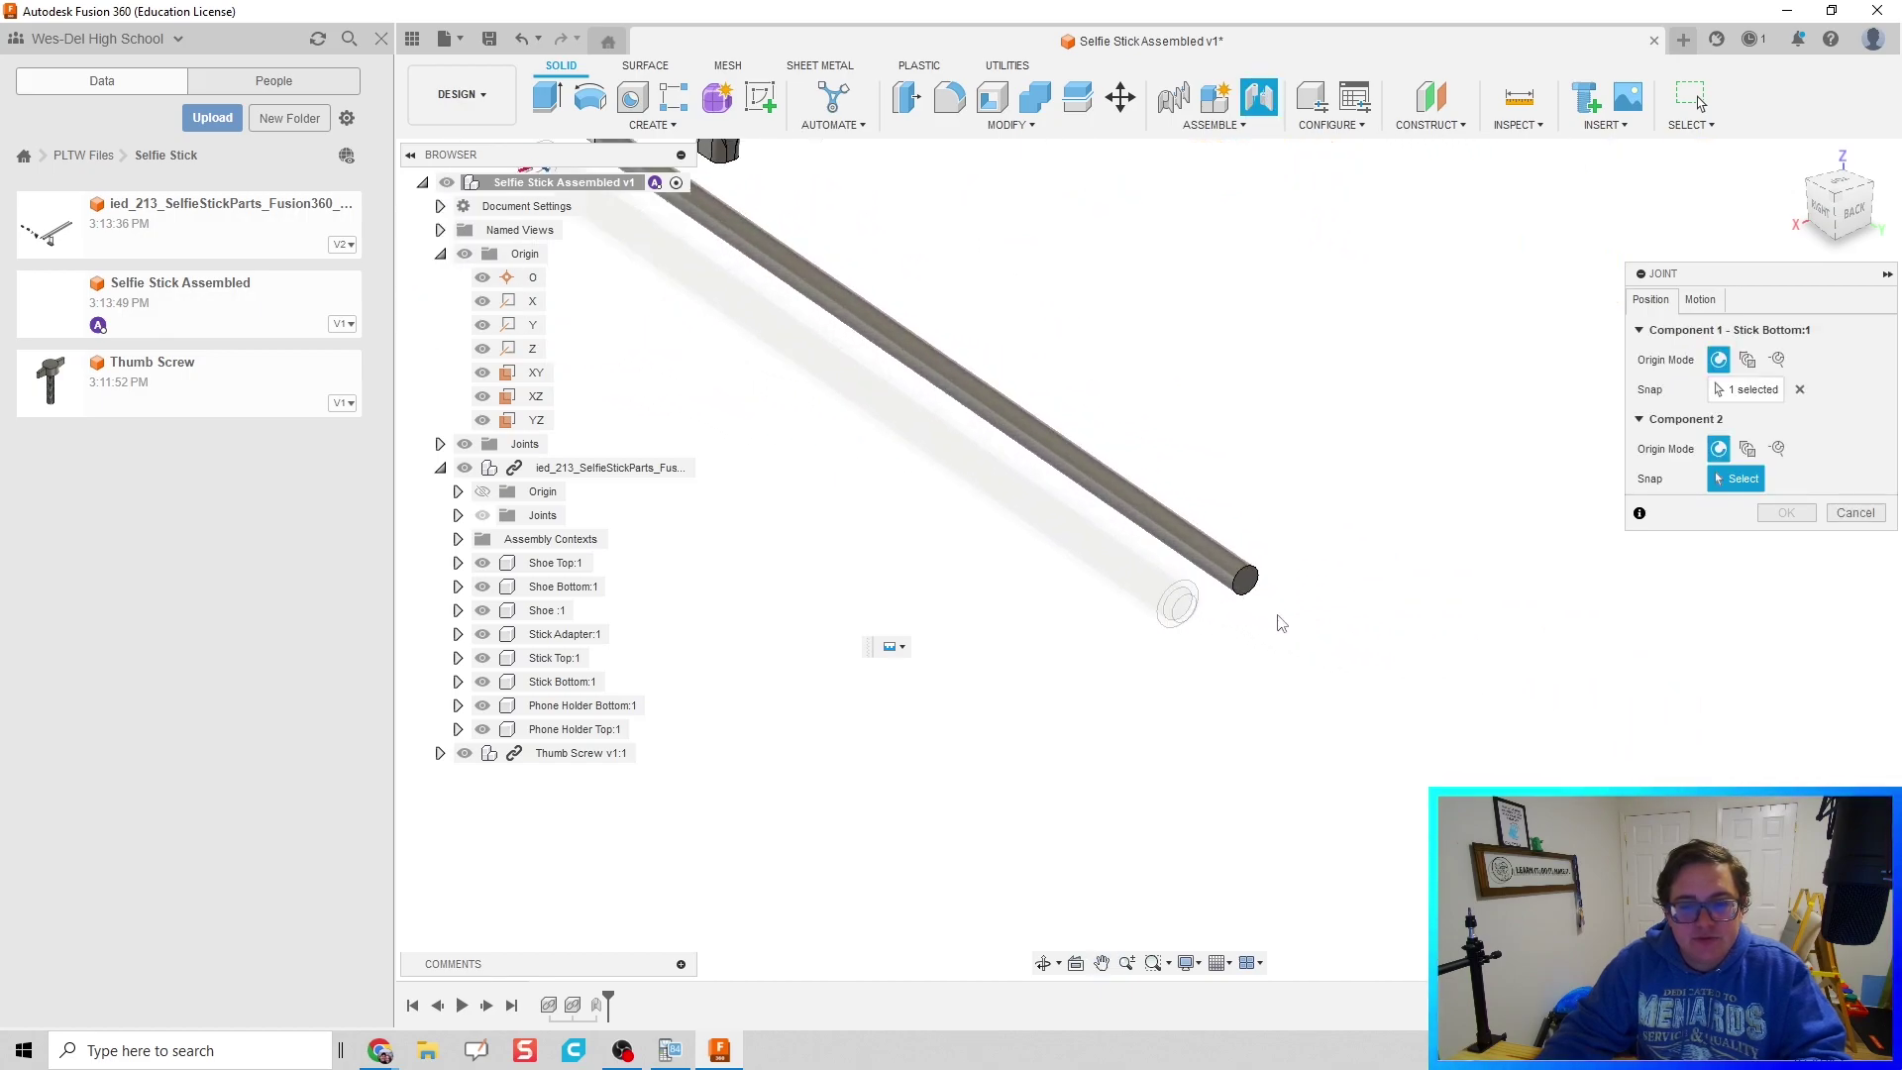
scroll(1263, 604, up, 2)
click(1250, 579)
scroll(1232, 609, down, 3)
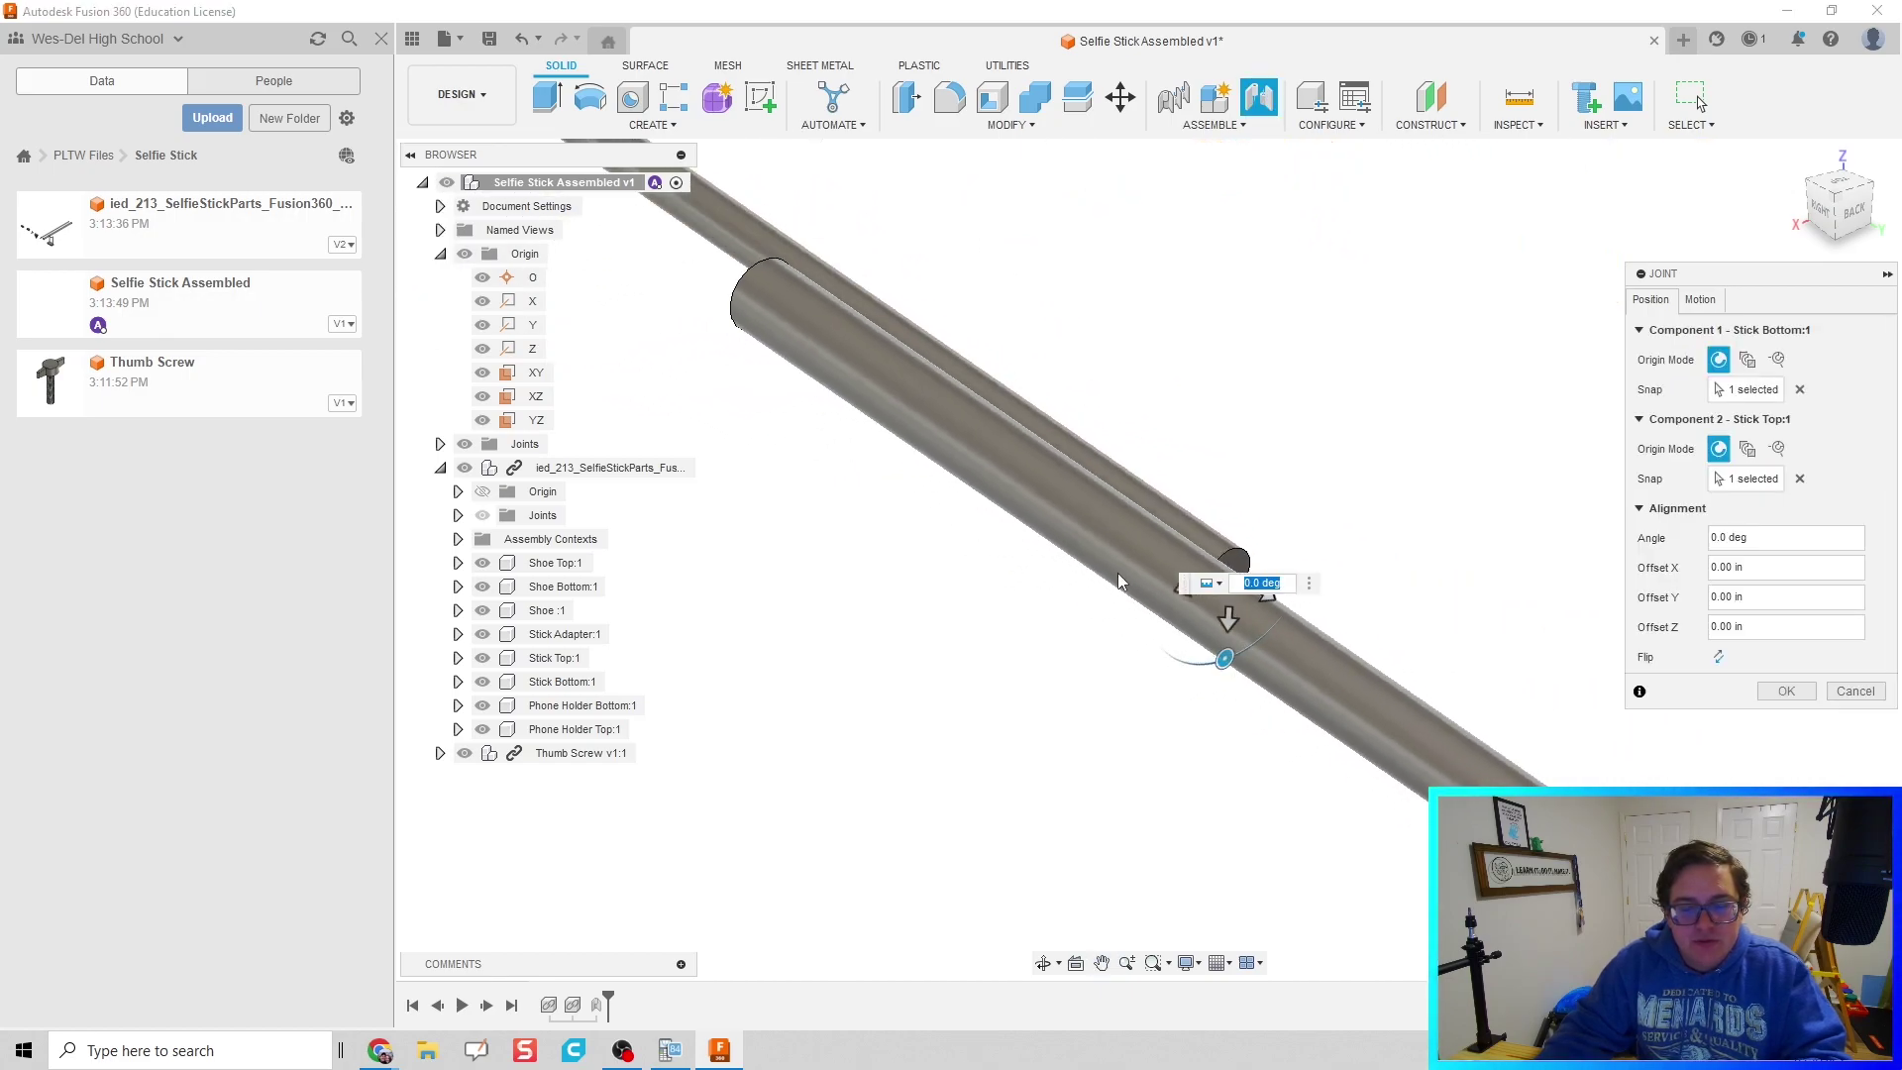
Step: Set the motion of the joint between the two sticks to Slider along the Z axis
shift+middle_drag(1057, 626, 1387, 465)
click(1699, 300)
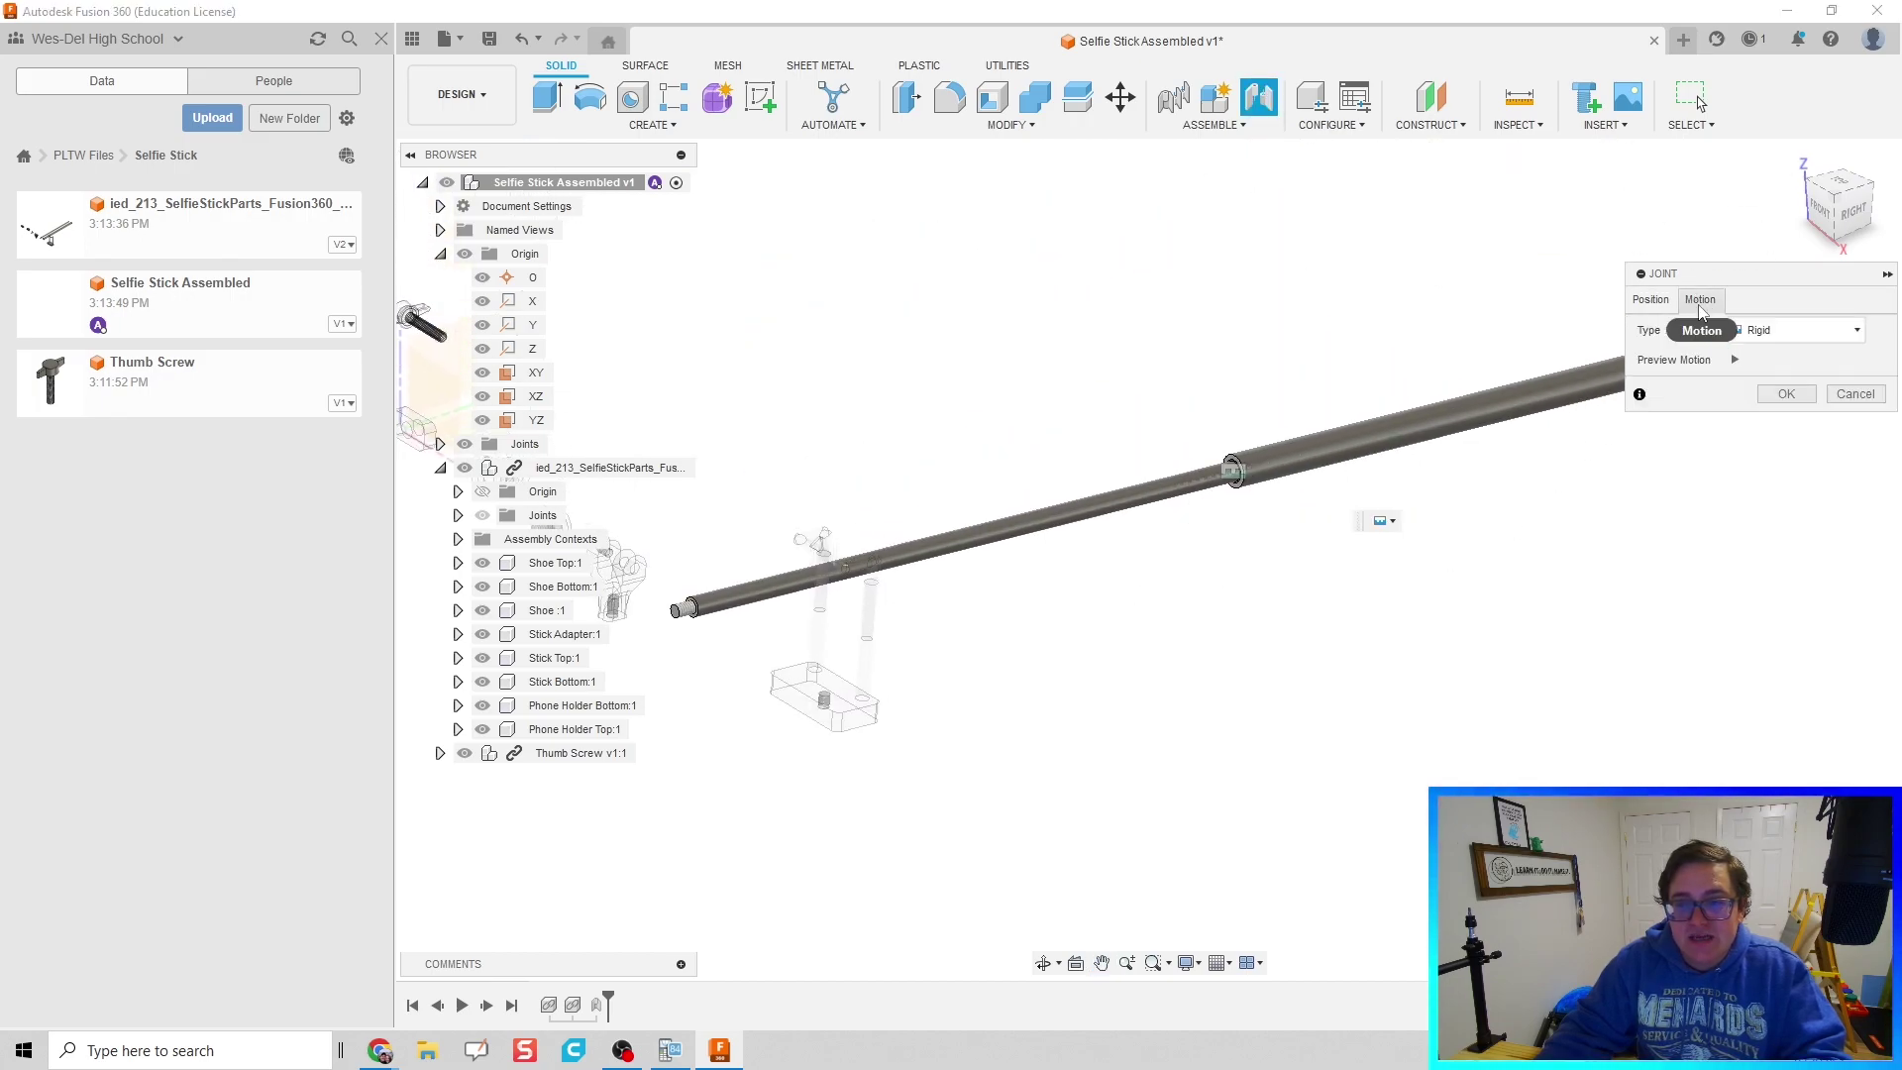
drag(1743, 275, 1501, 281)
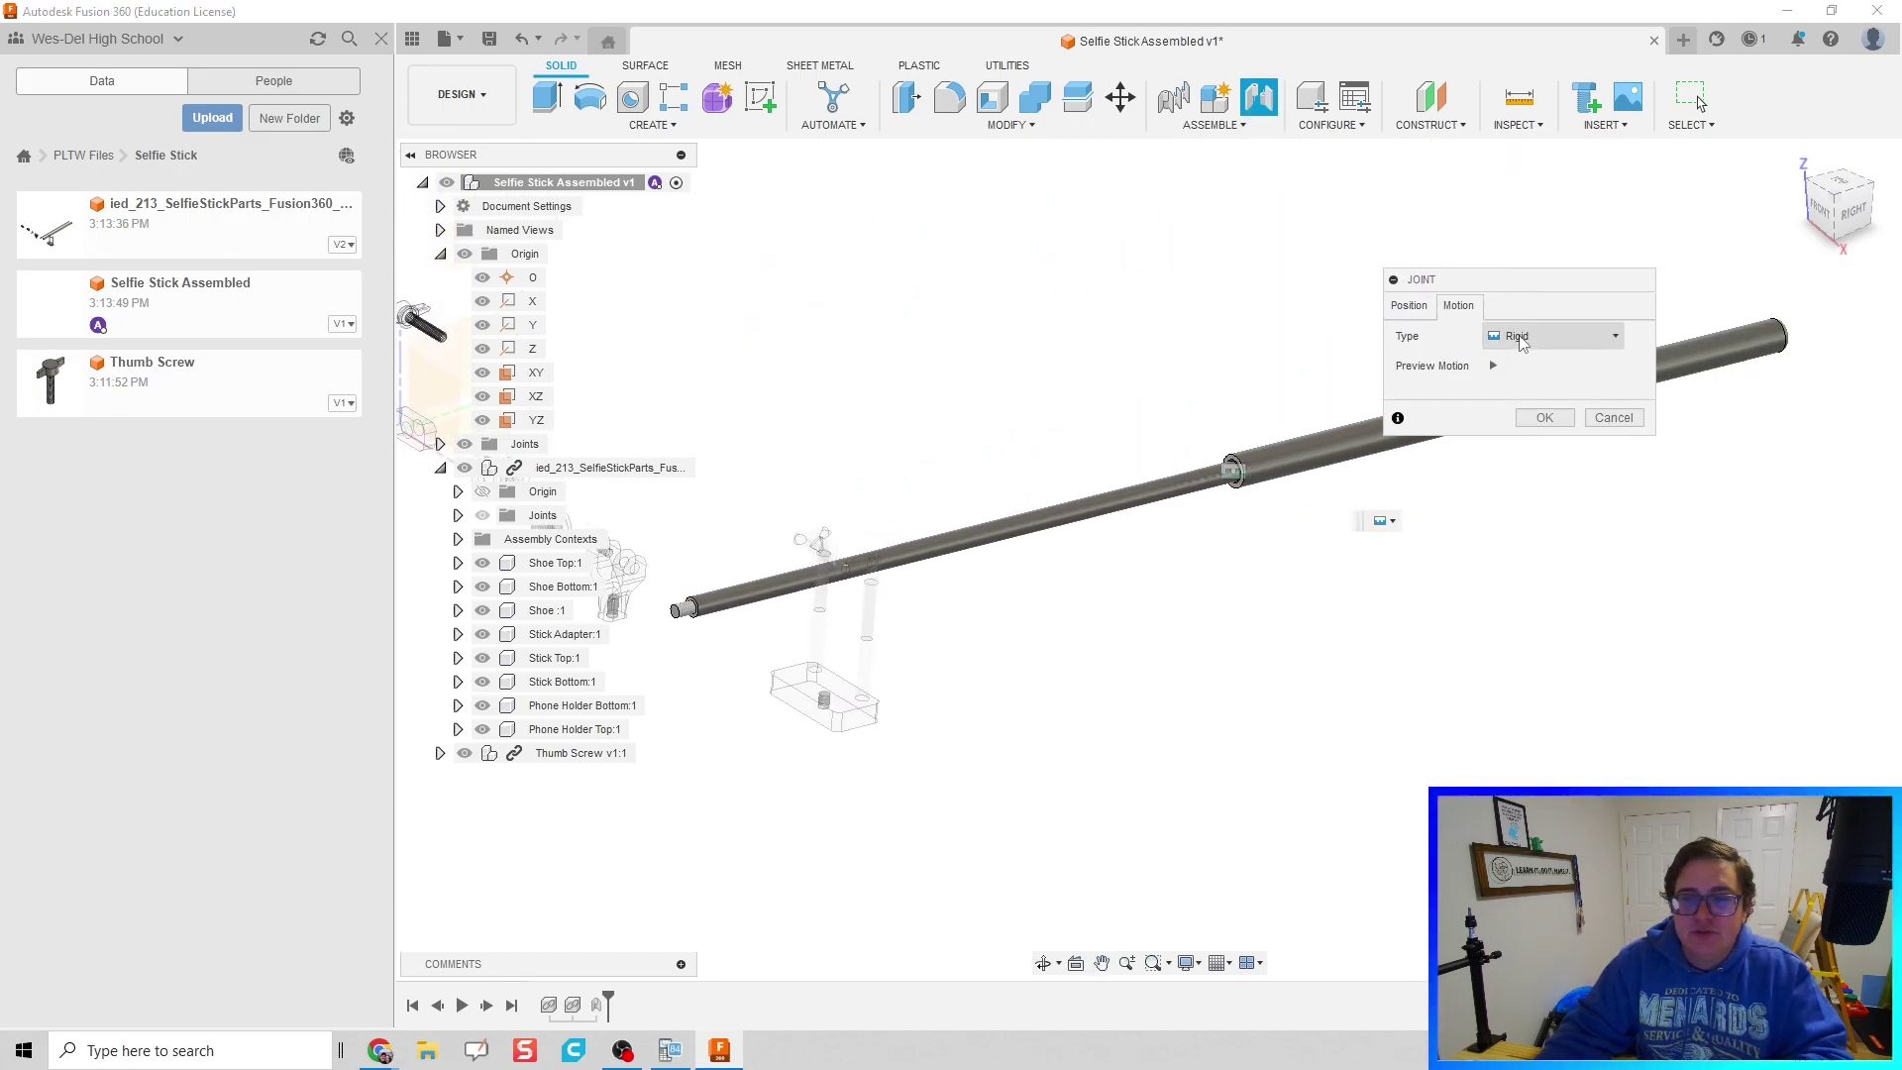
click(1555, 336)
click(1525, 393)
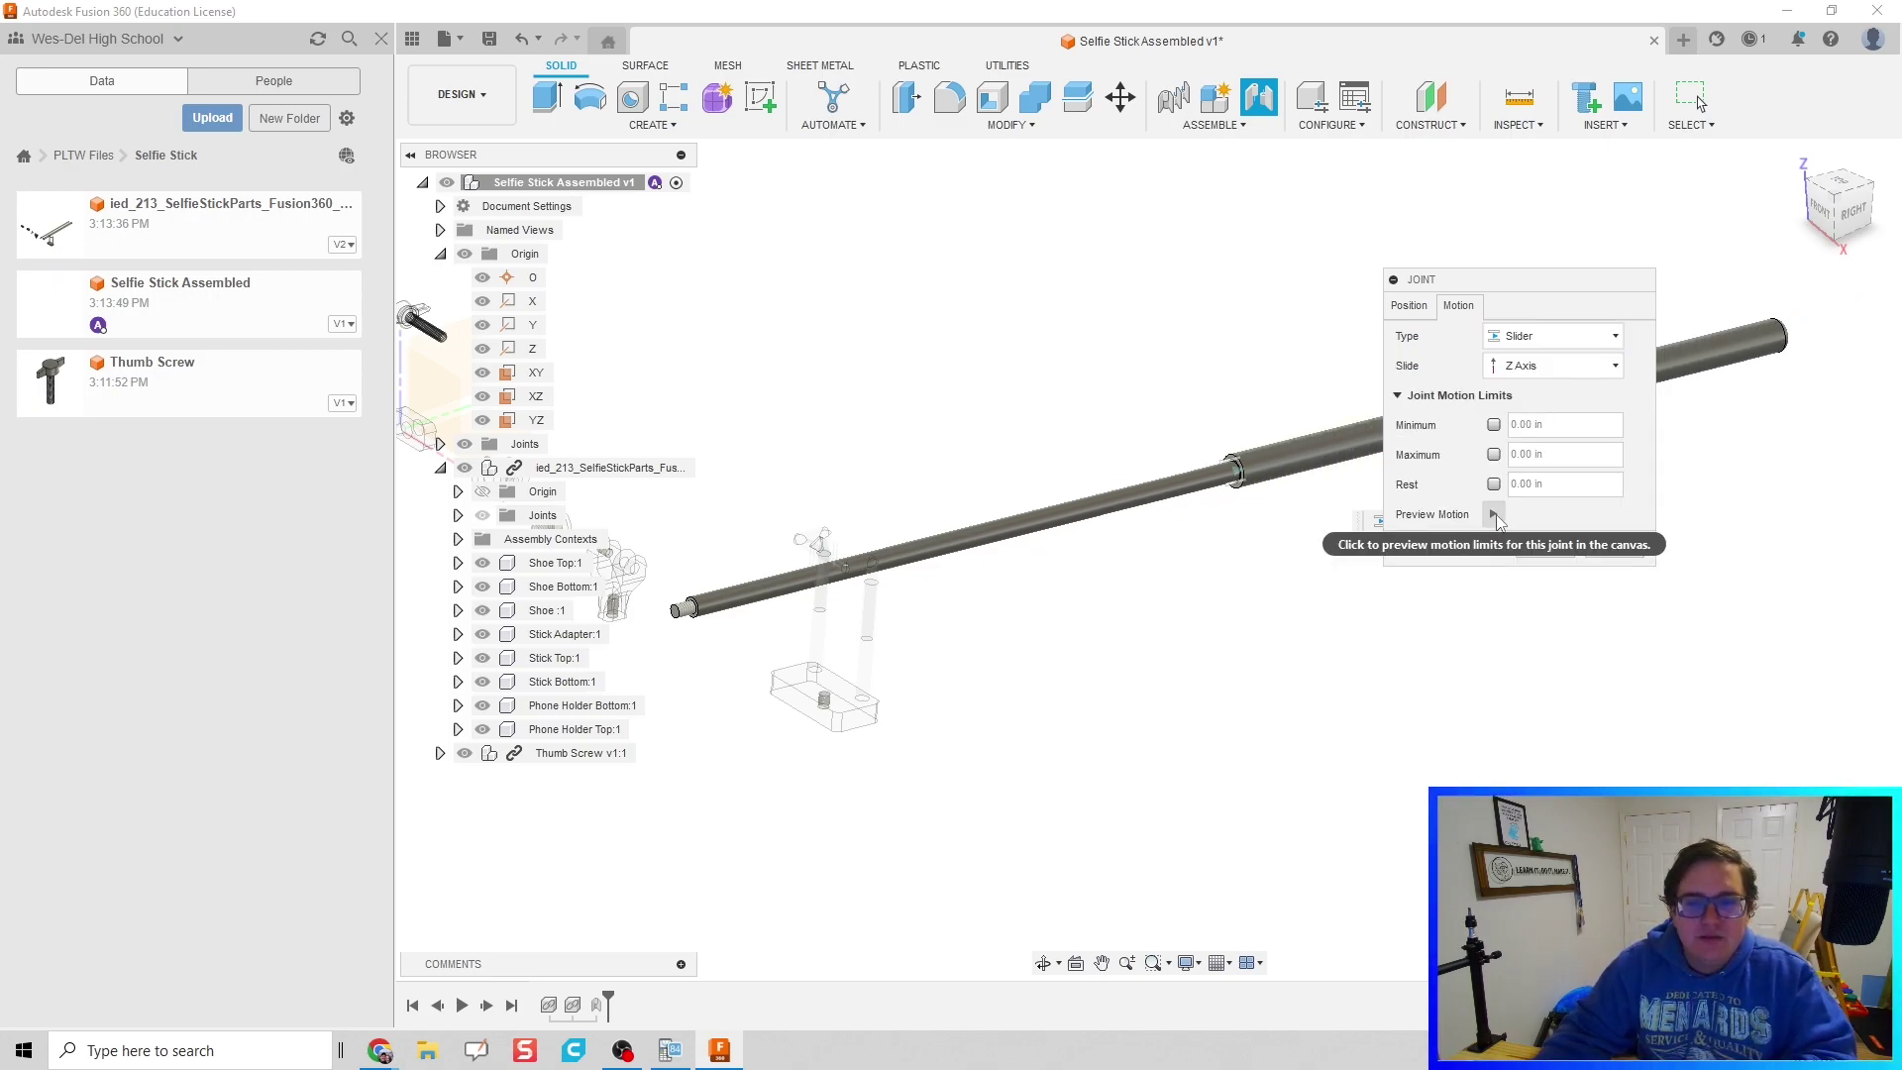
drag(1497, 280, 1772, 329)
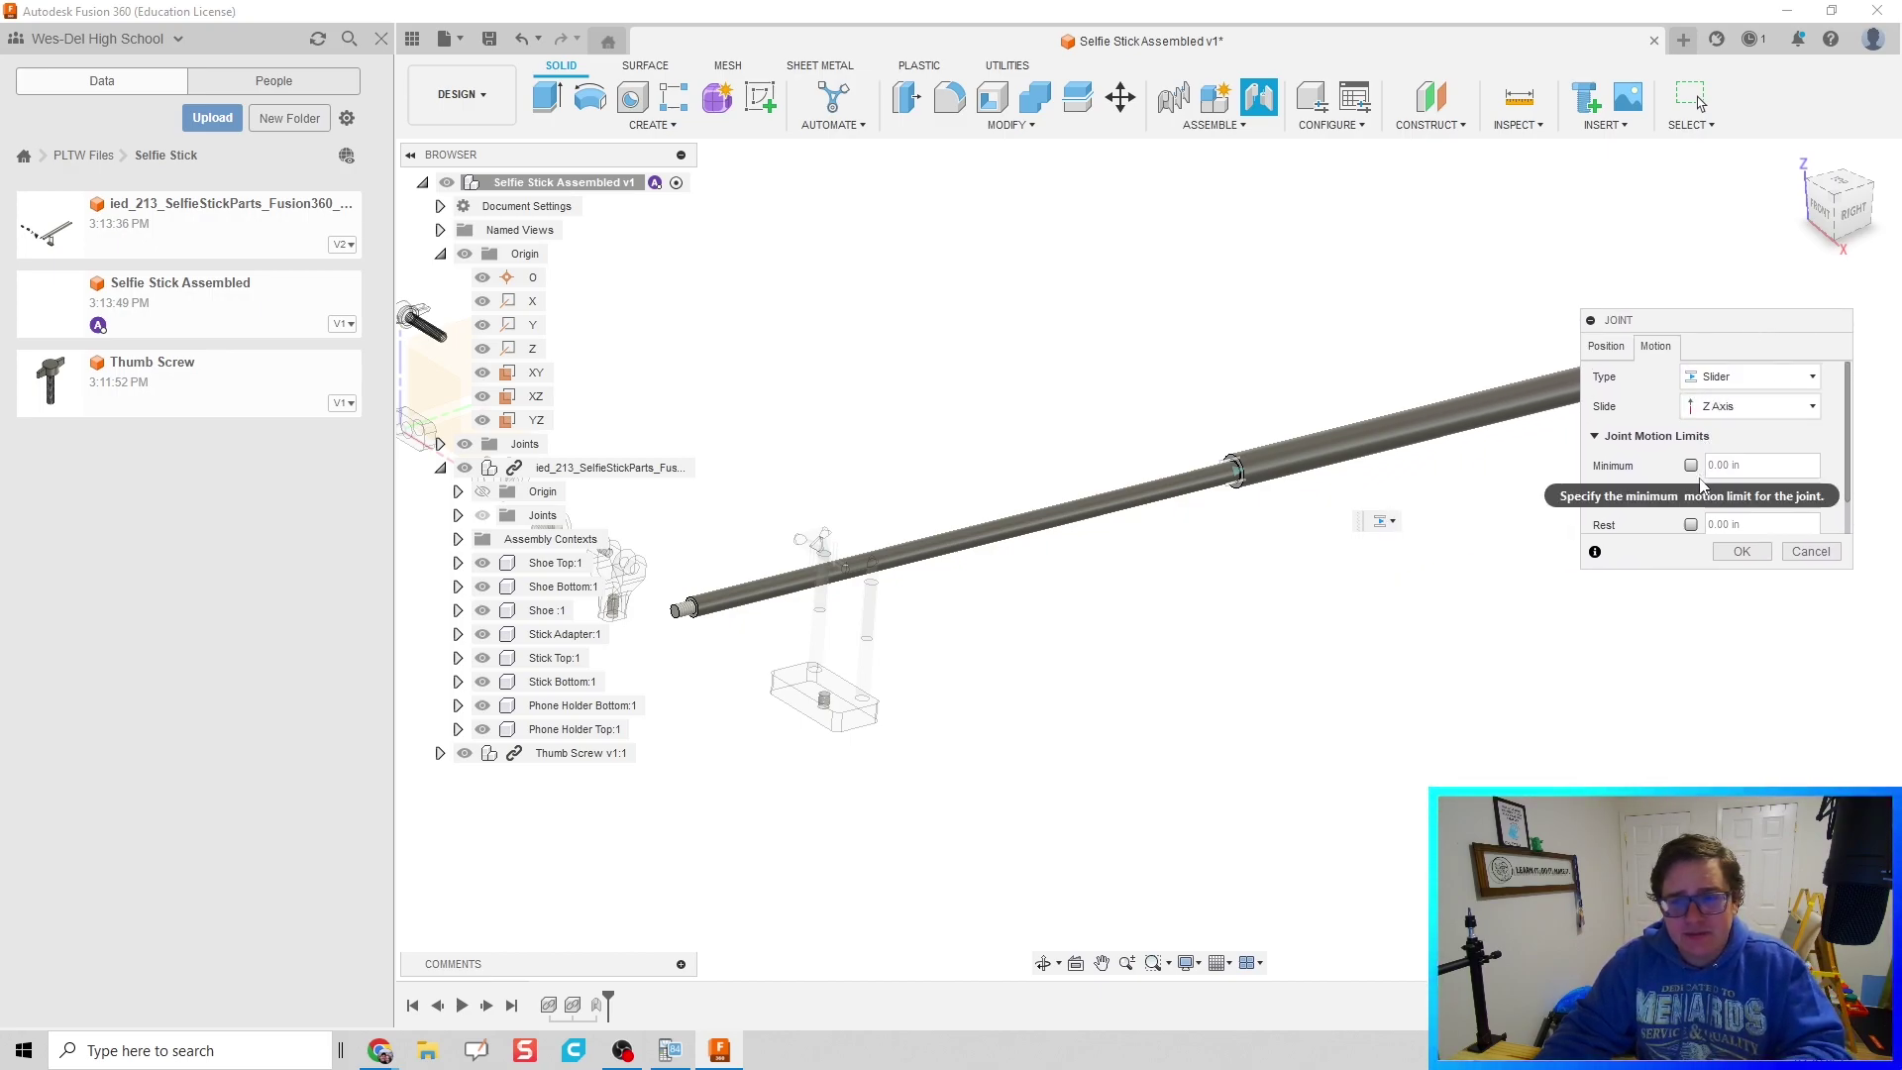
Step: Enable the slider joint's minimum limit and set it to -12.00 in, so Stick Bottom can fully cover Stick Top
drag(1704, 310, 1704, 263)
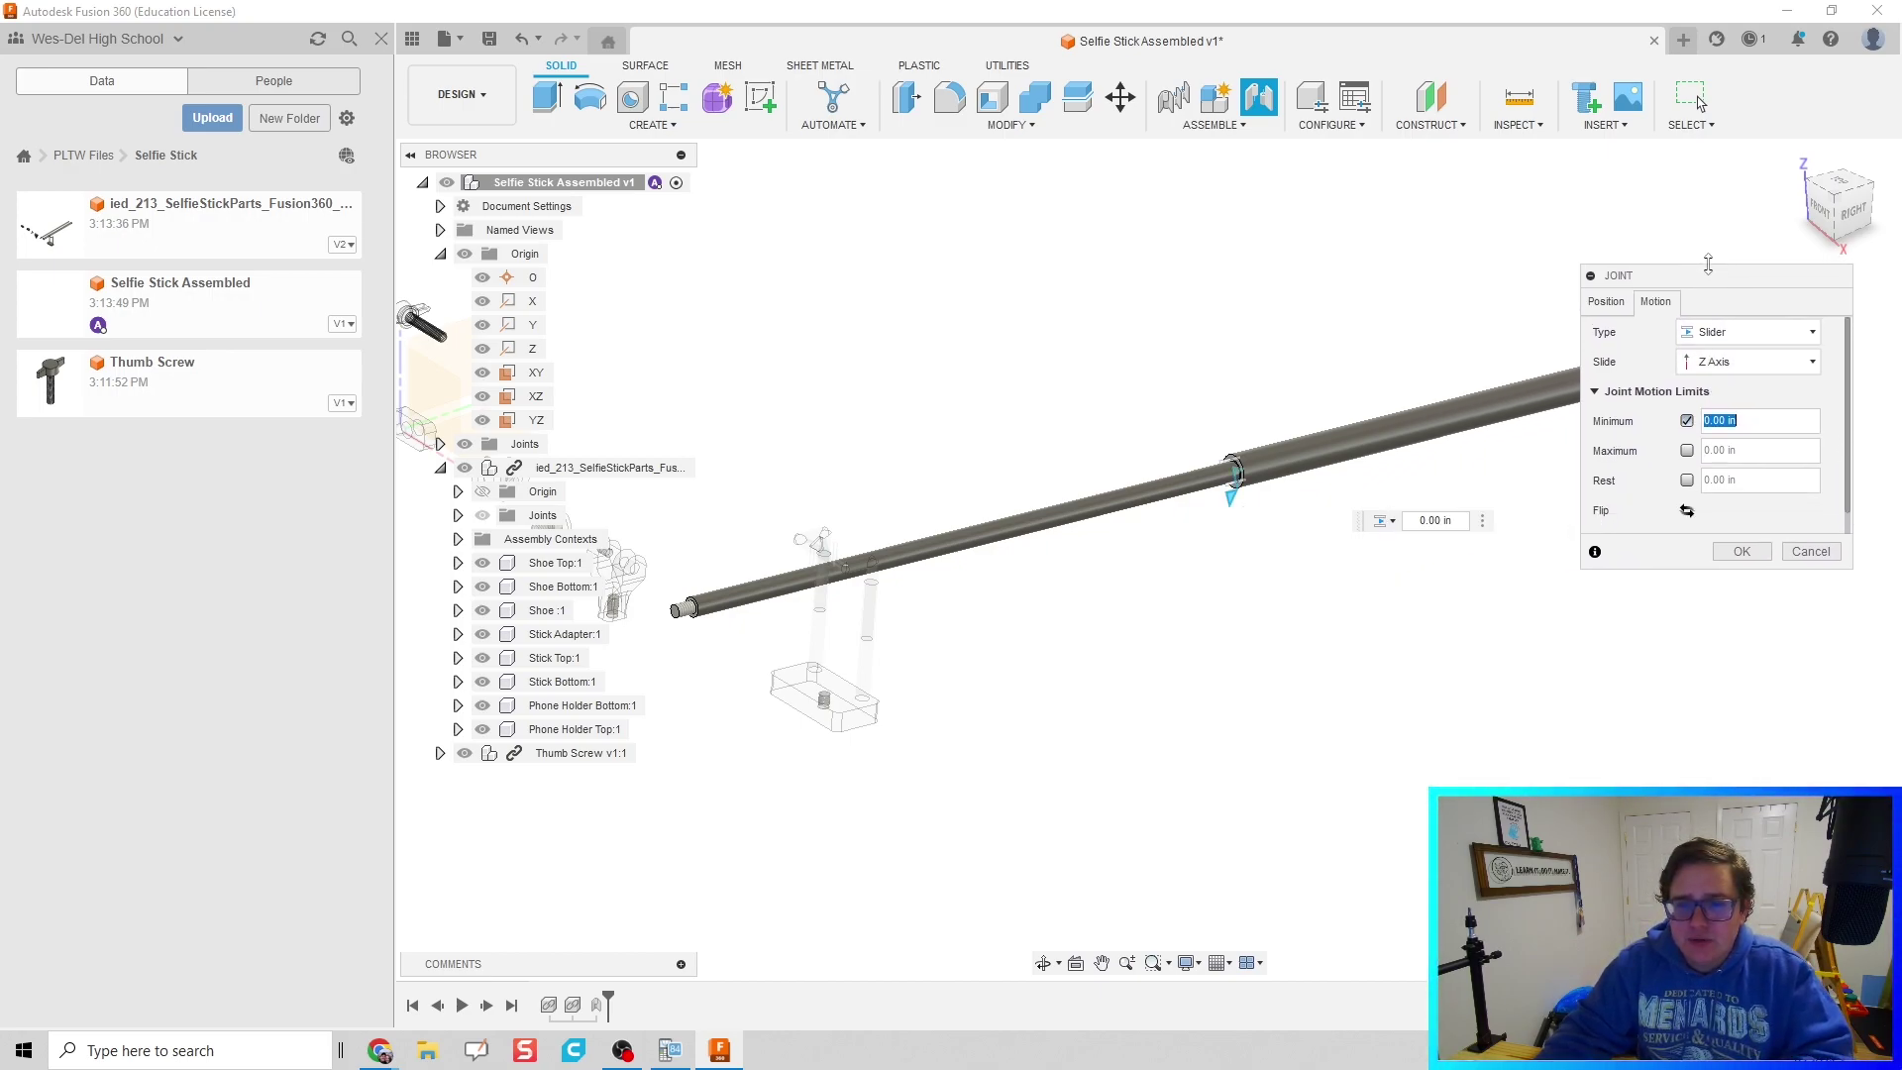
drag(1229, 497, 691, 612)
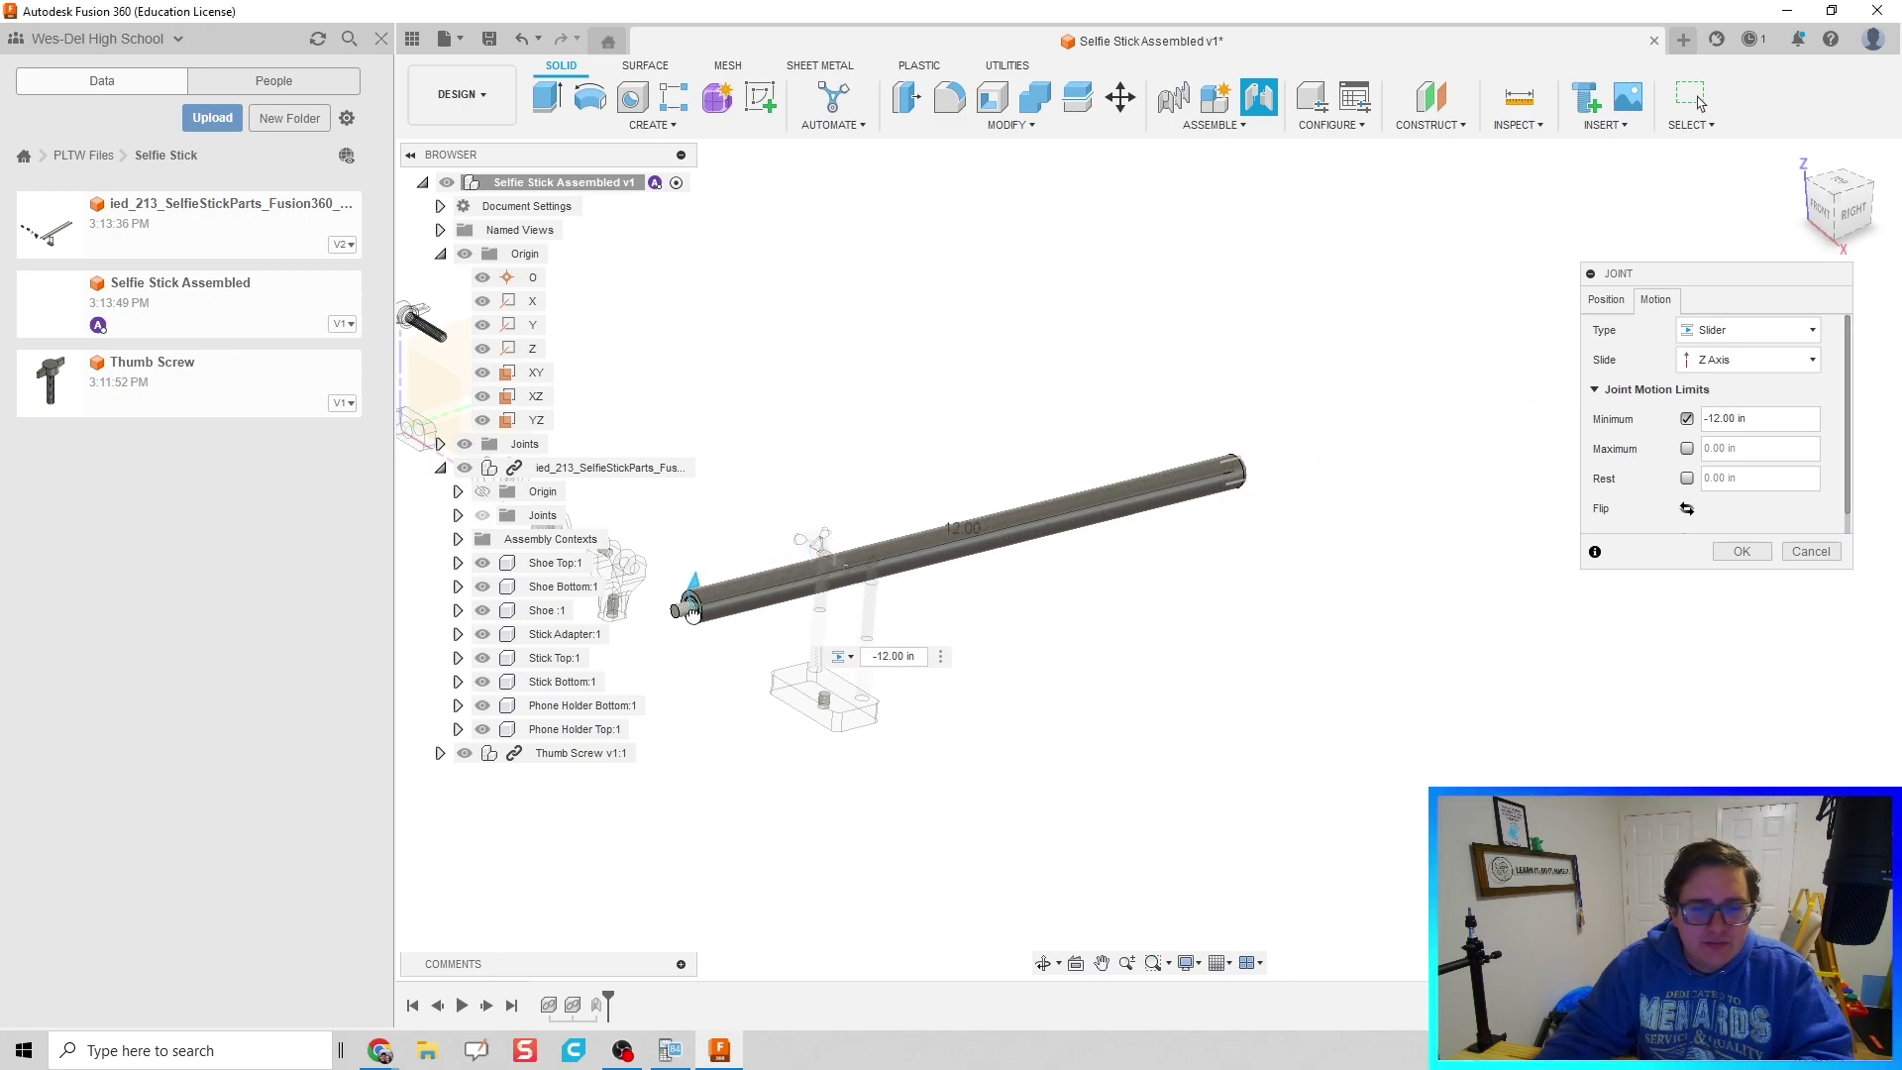
scroll(1011, 641, up, 1)
middle_drag(1033, 640, 1188, 672)
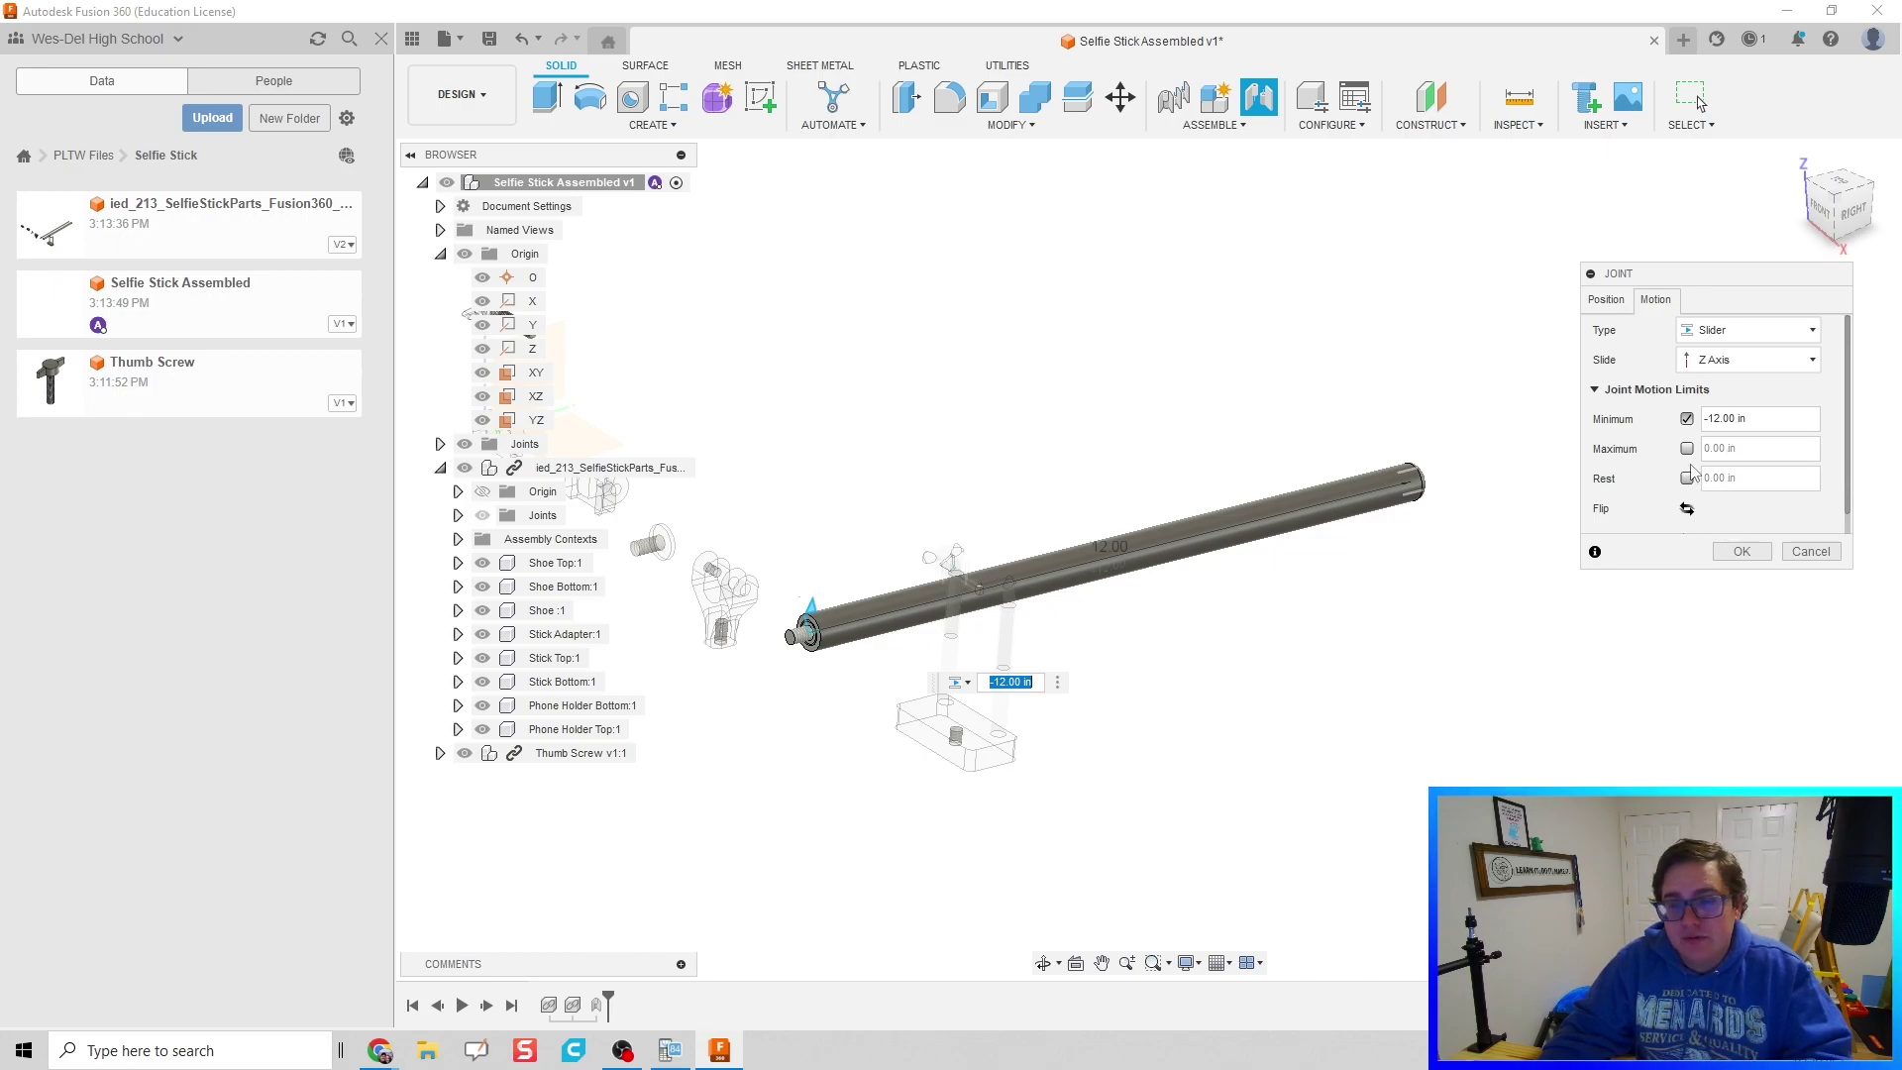
scroll(1687, 483, down, 1)
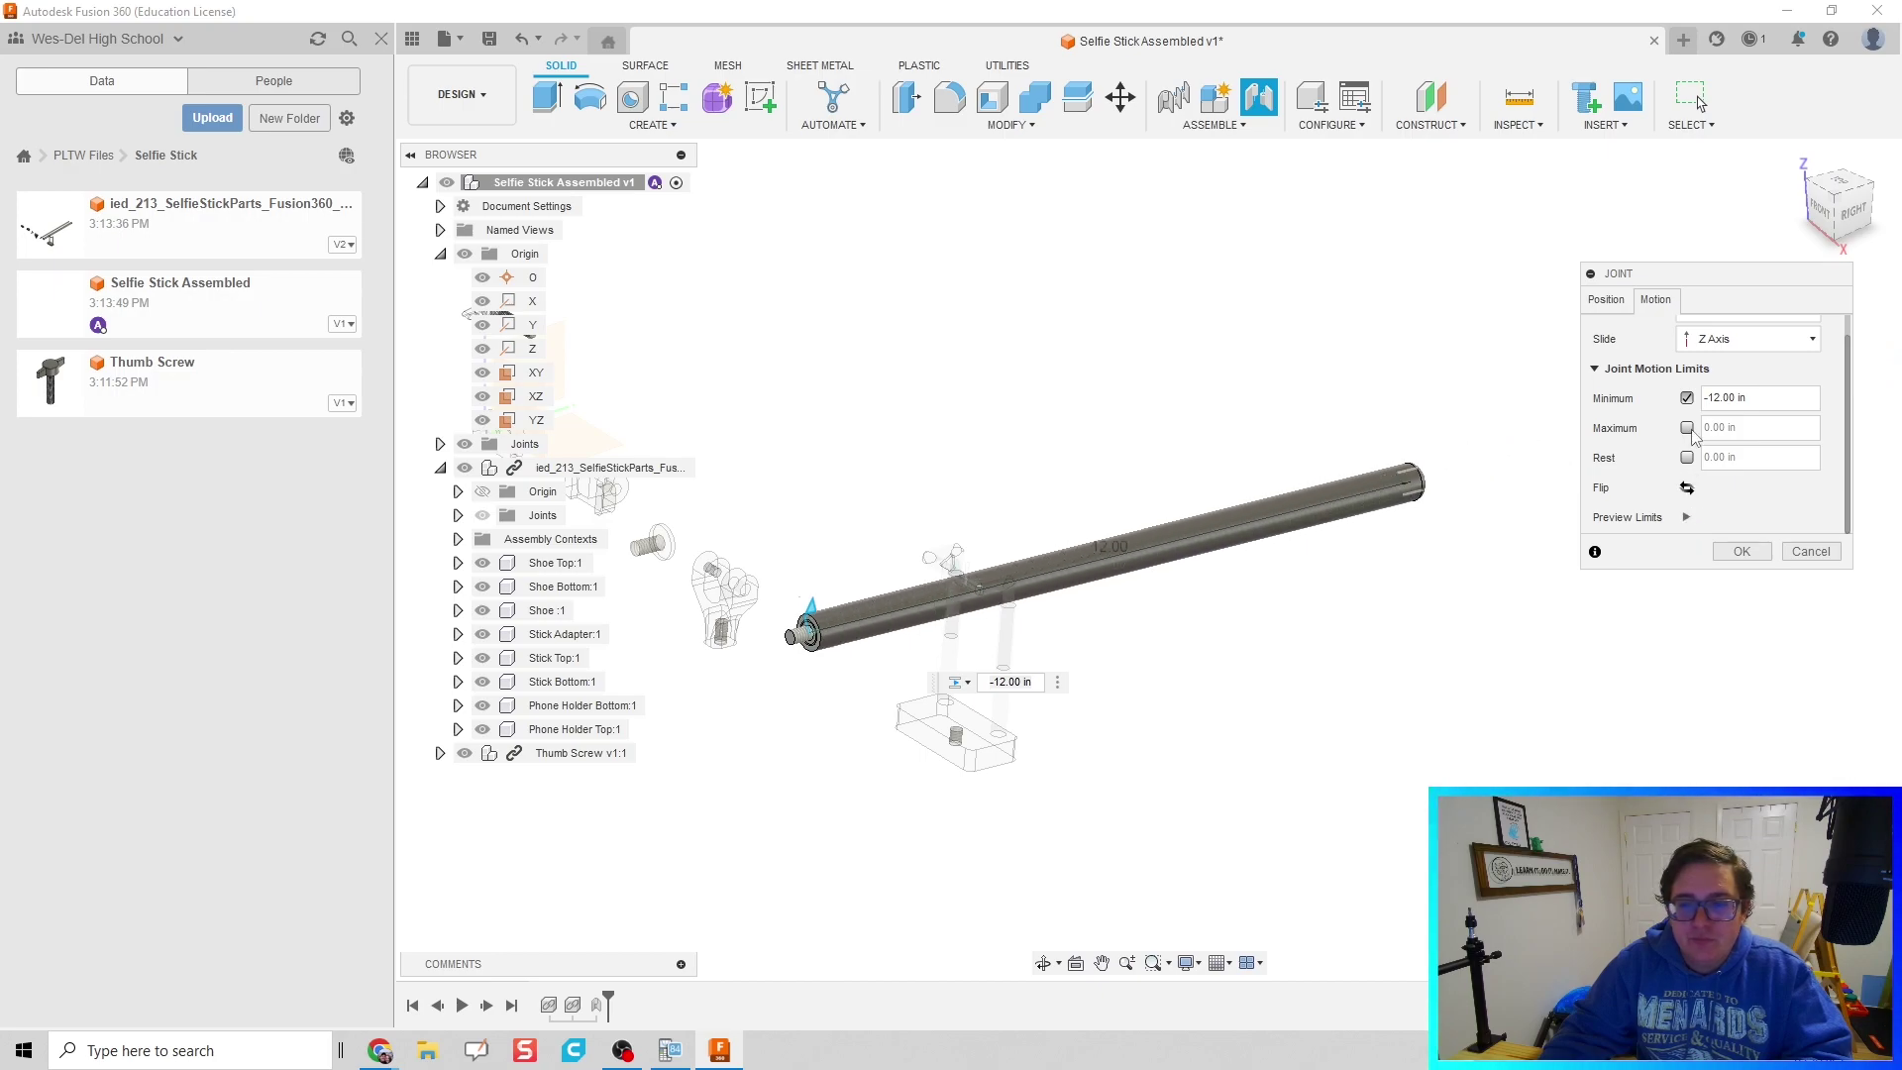
Step: Enable the slider joint's maximum limit at 0.00 in, preview the limits and create the joint
click(1686, 427)
click(1685, 510)
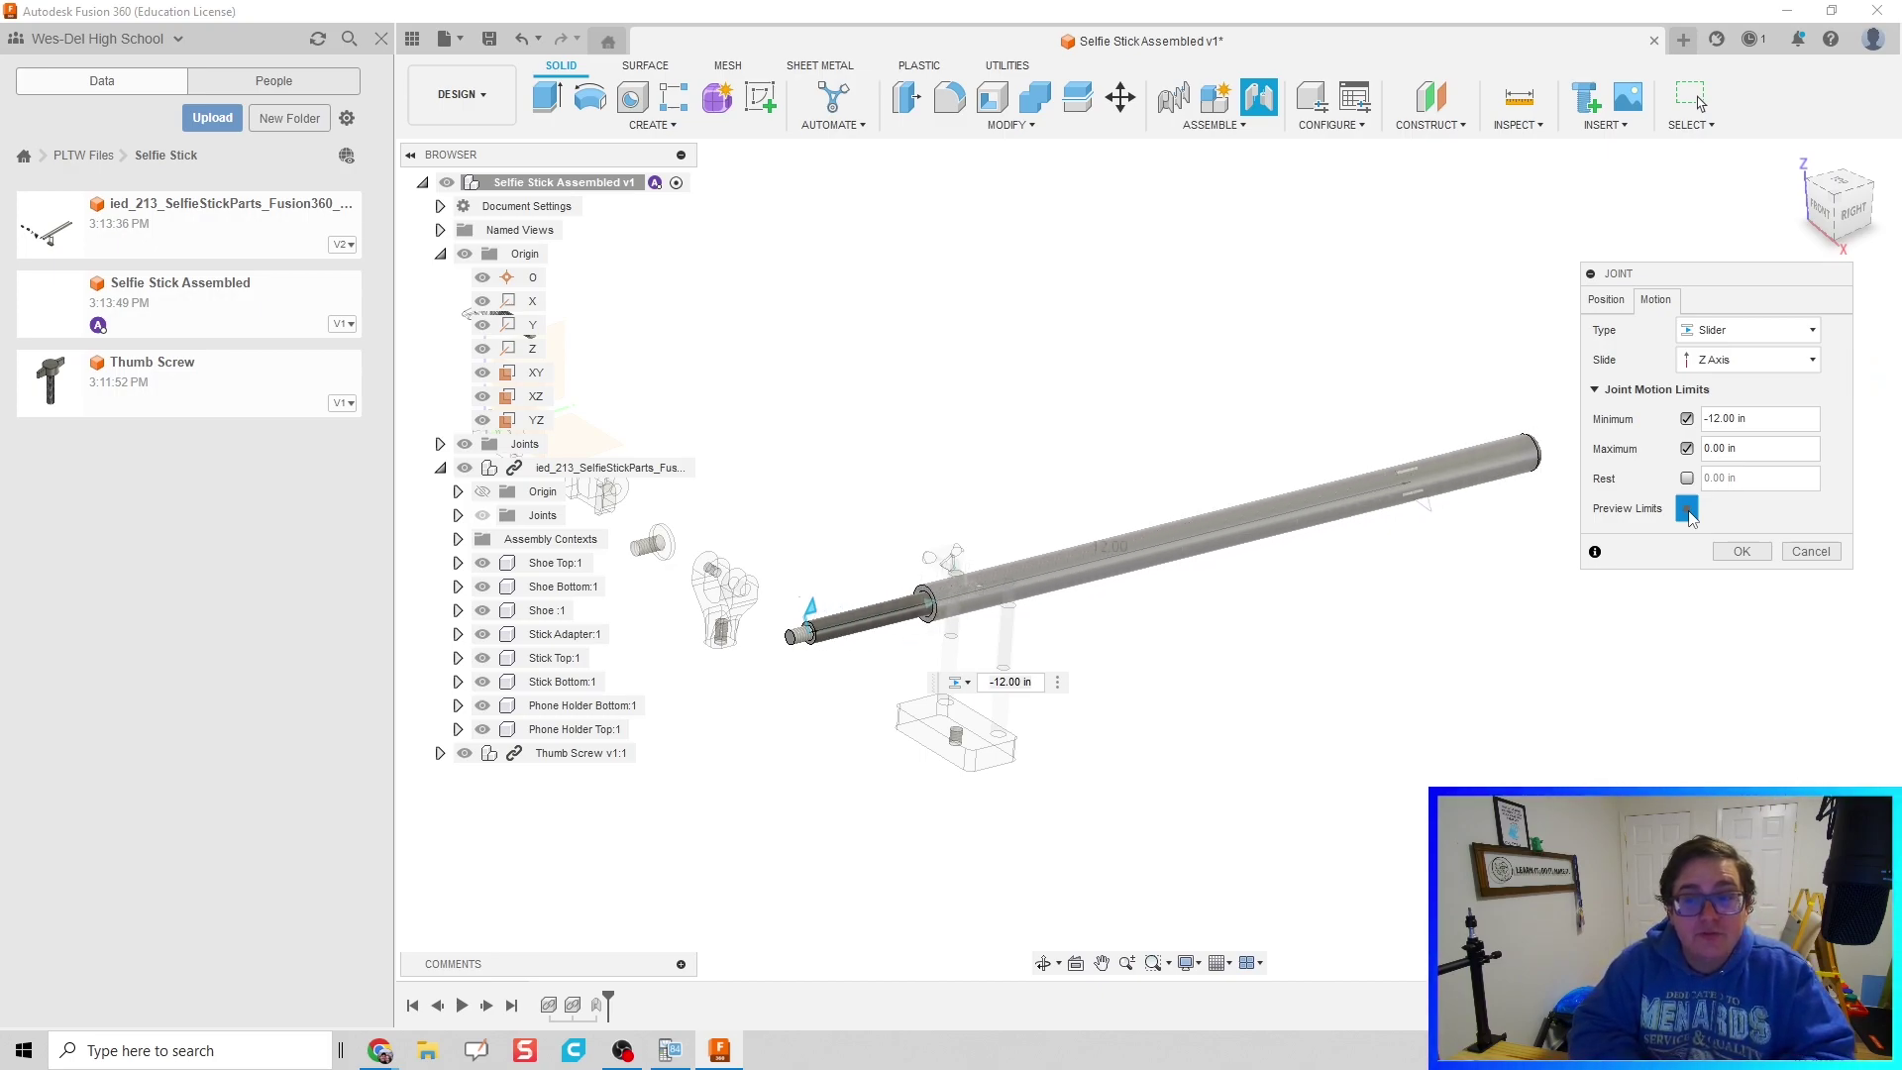
click(1741, 551)
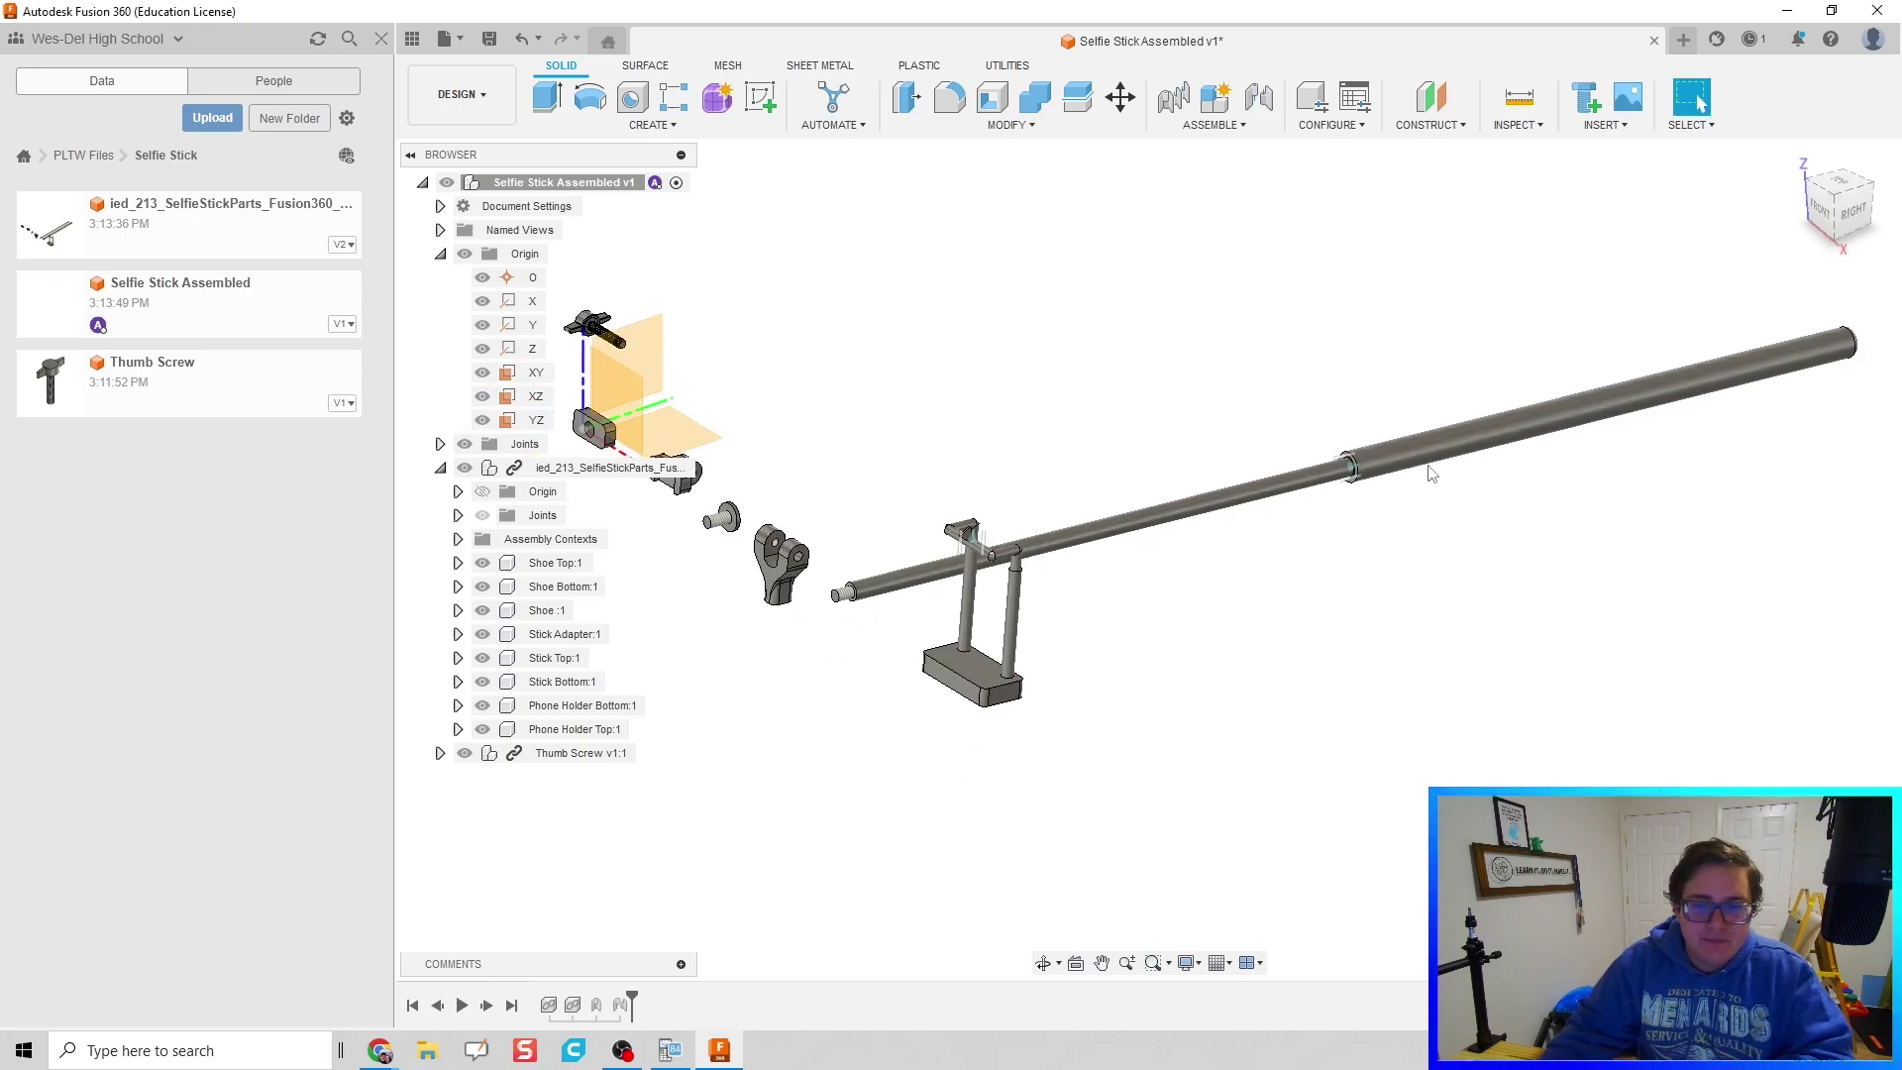
Step: Slide Stick Bottom over Stick Top to the collapsed position and capture that position
drag(1346, 471, 778, 583)
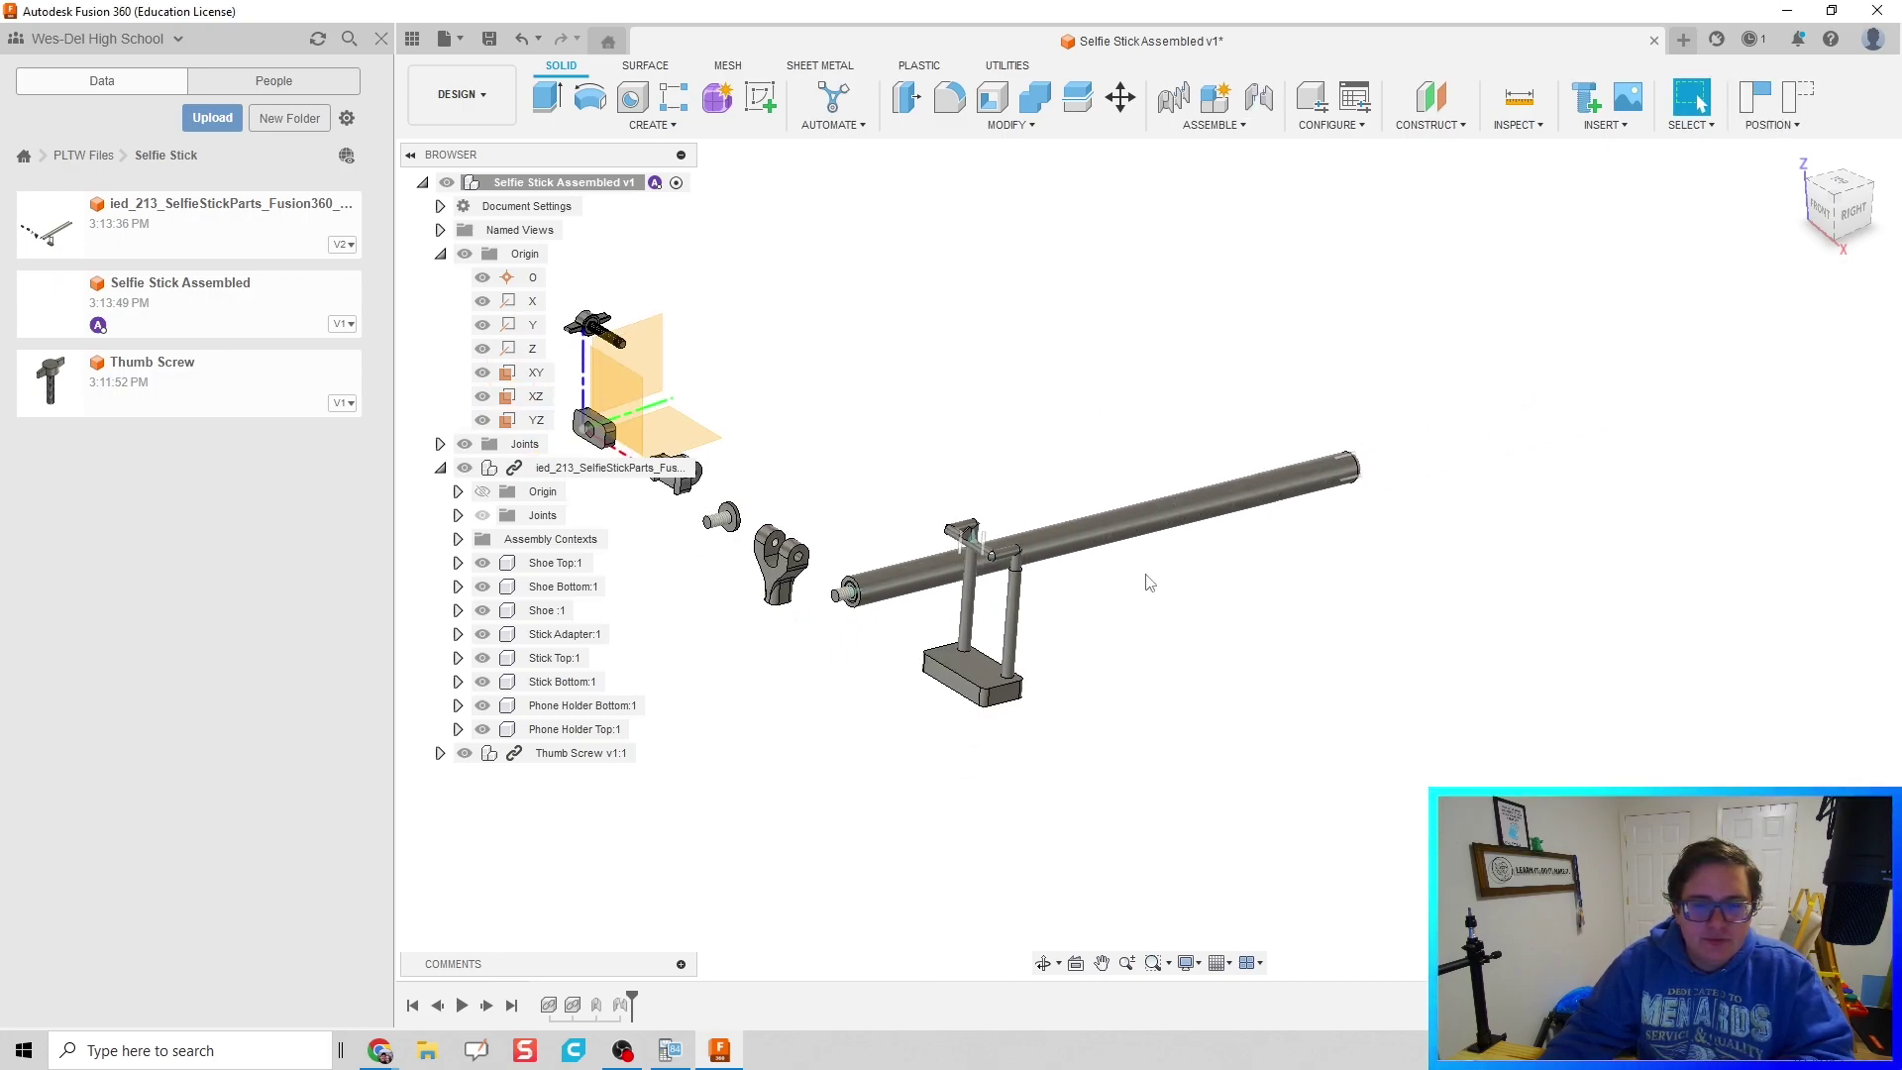
drag(1192, 533, 991, 534)
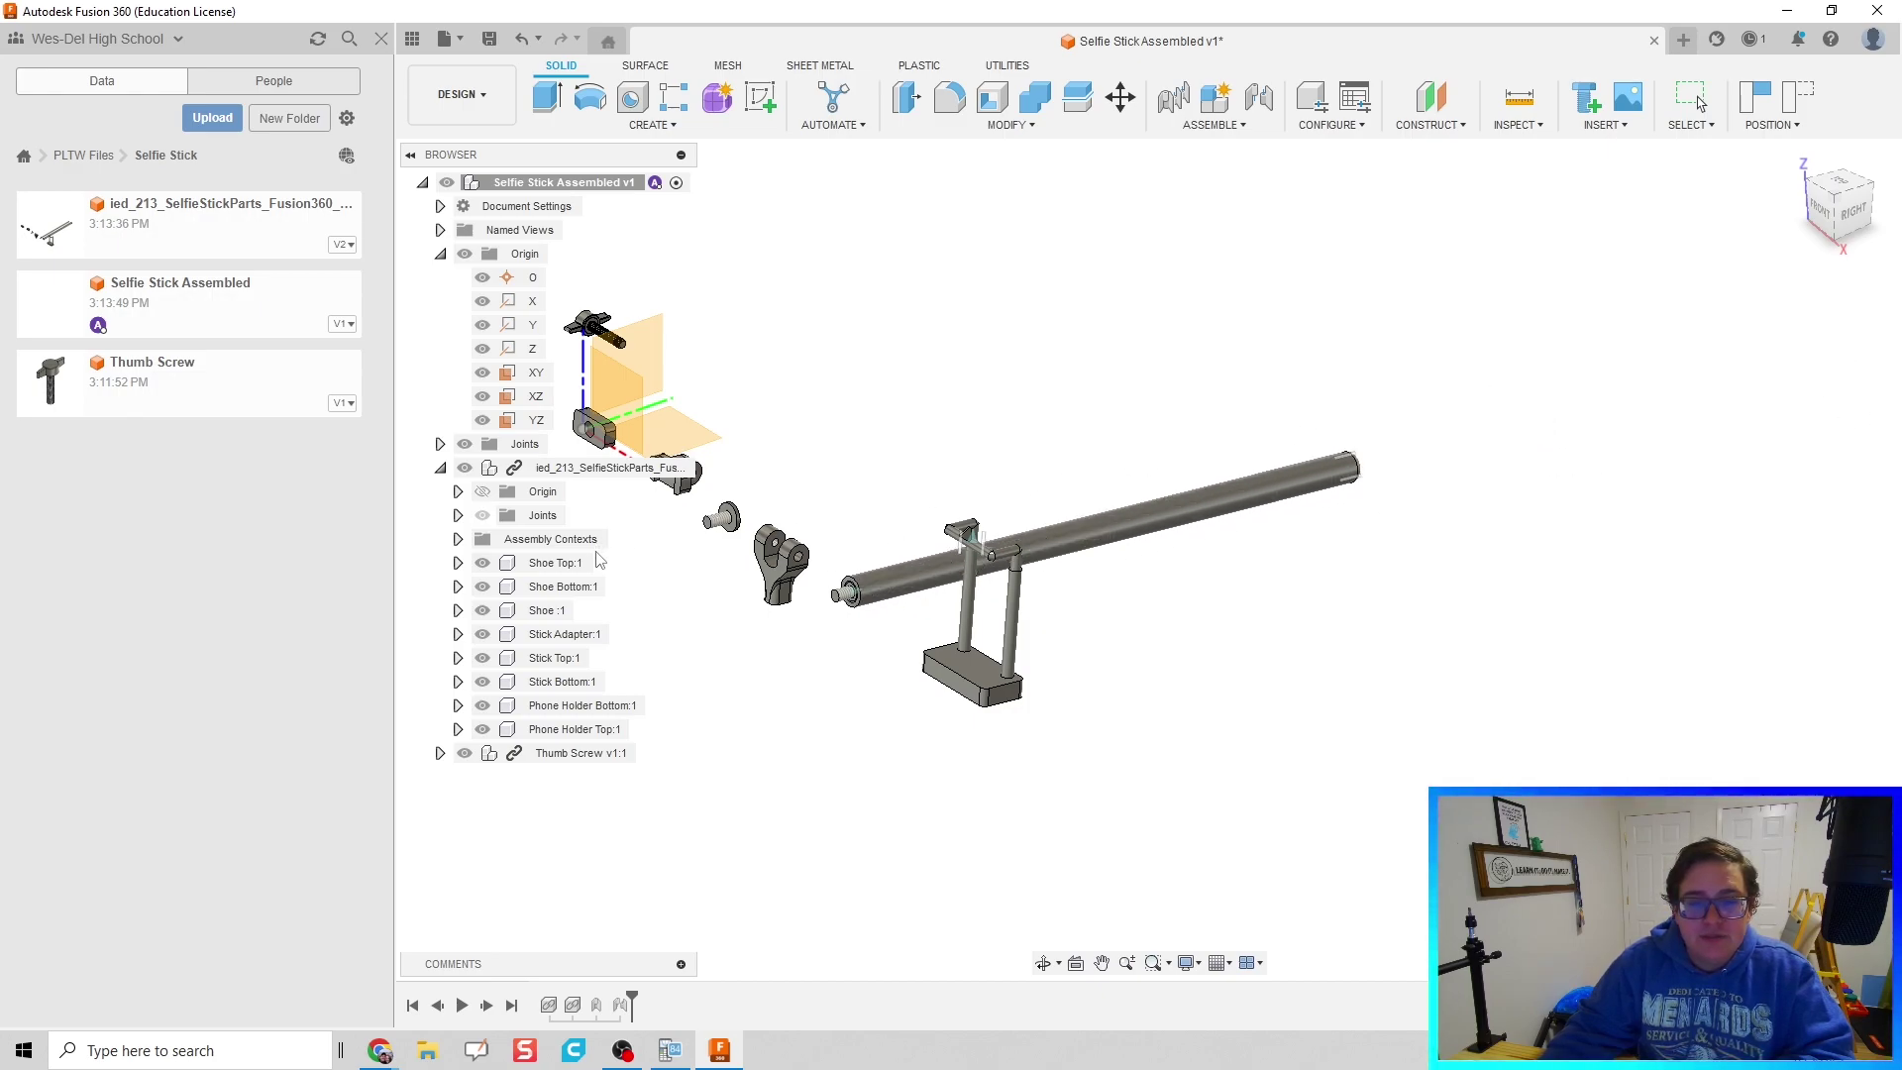
middle_drag(1163, 346, 1358, 369)
scroll(1358, 369, up, 1)
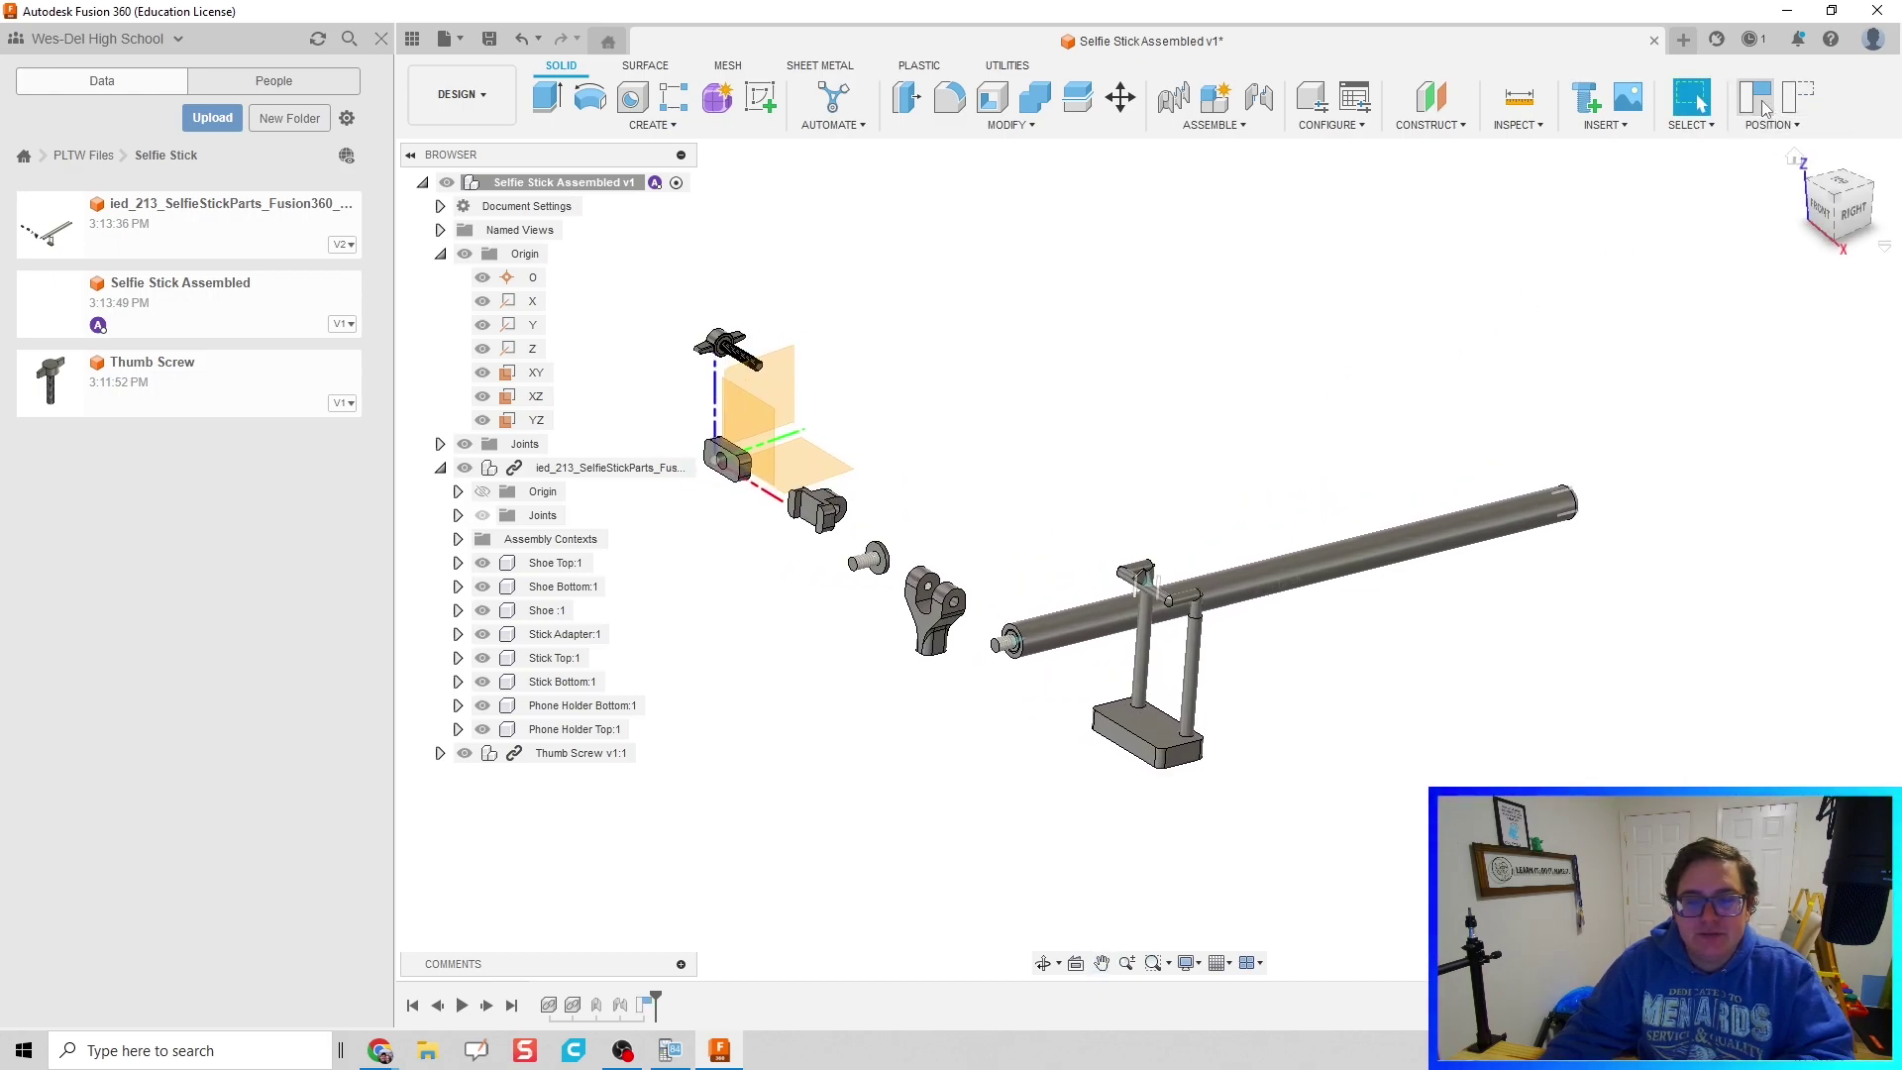
scroll(1030, 616, up, 3)
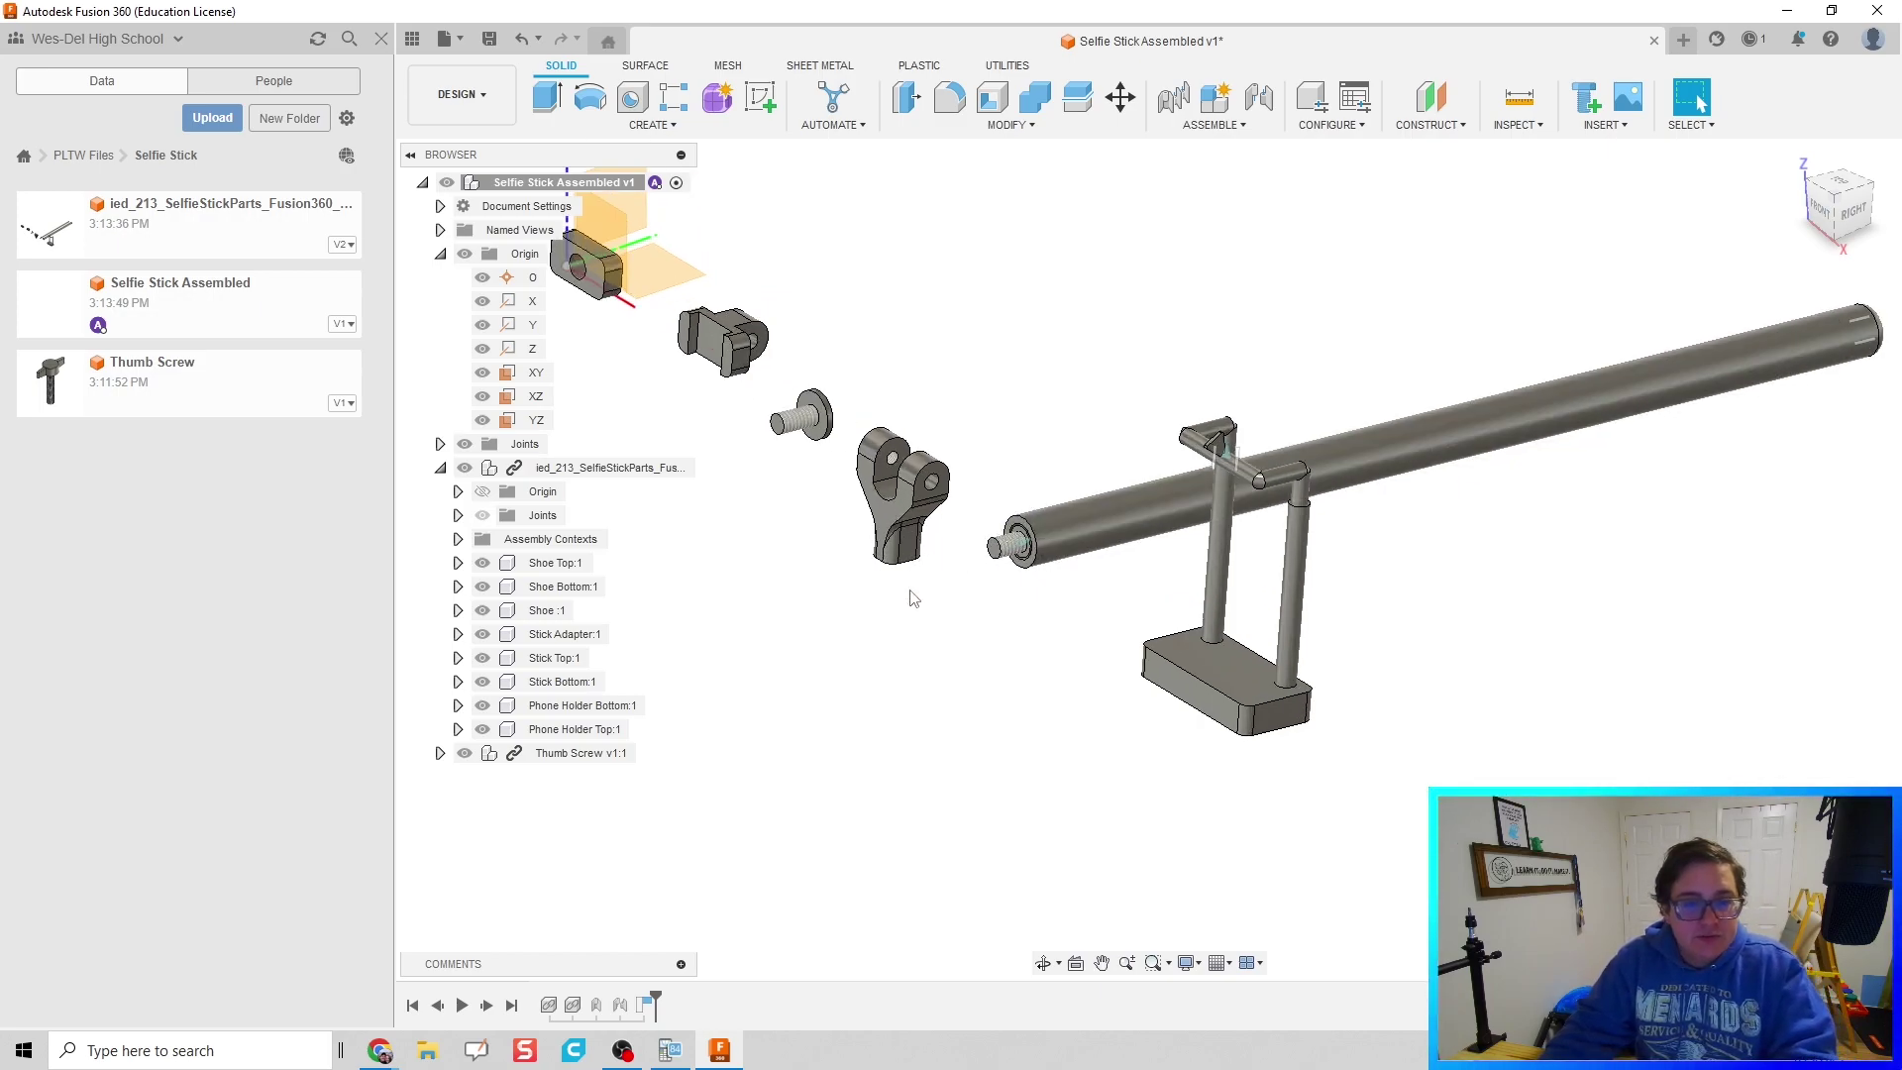
Step: Start a joint with the centre of the threaded hole opening in the Stick Adapter's base as the first snap point
key(j)
shift+middle_drag(912, 615, 896, 505)
scroll(891, 592, up, 3)
scroll(891, 576, up, 6)
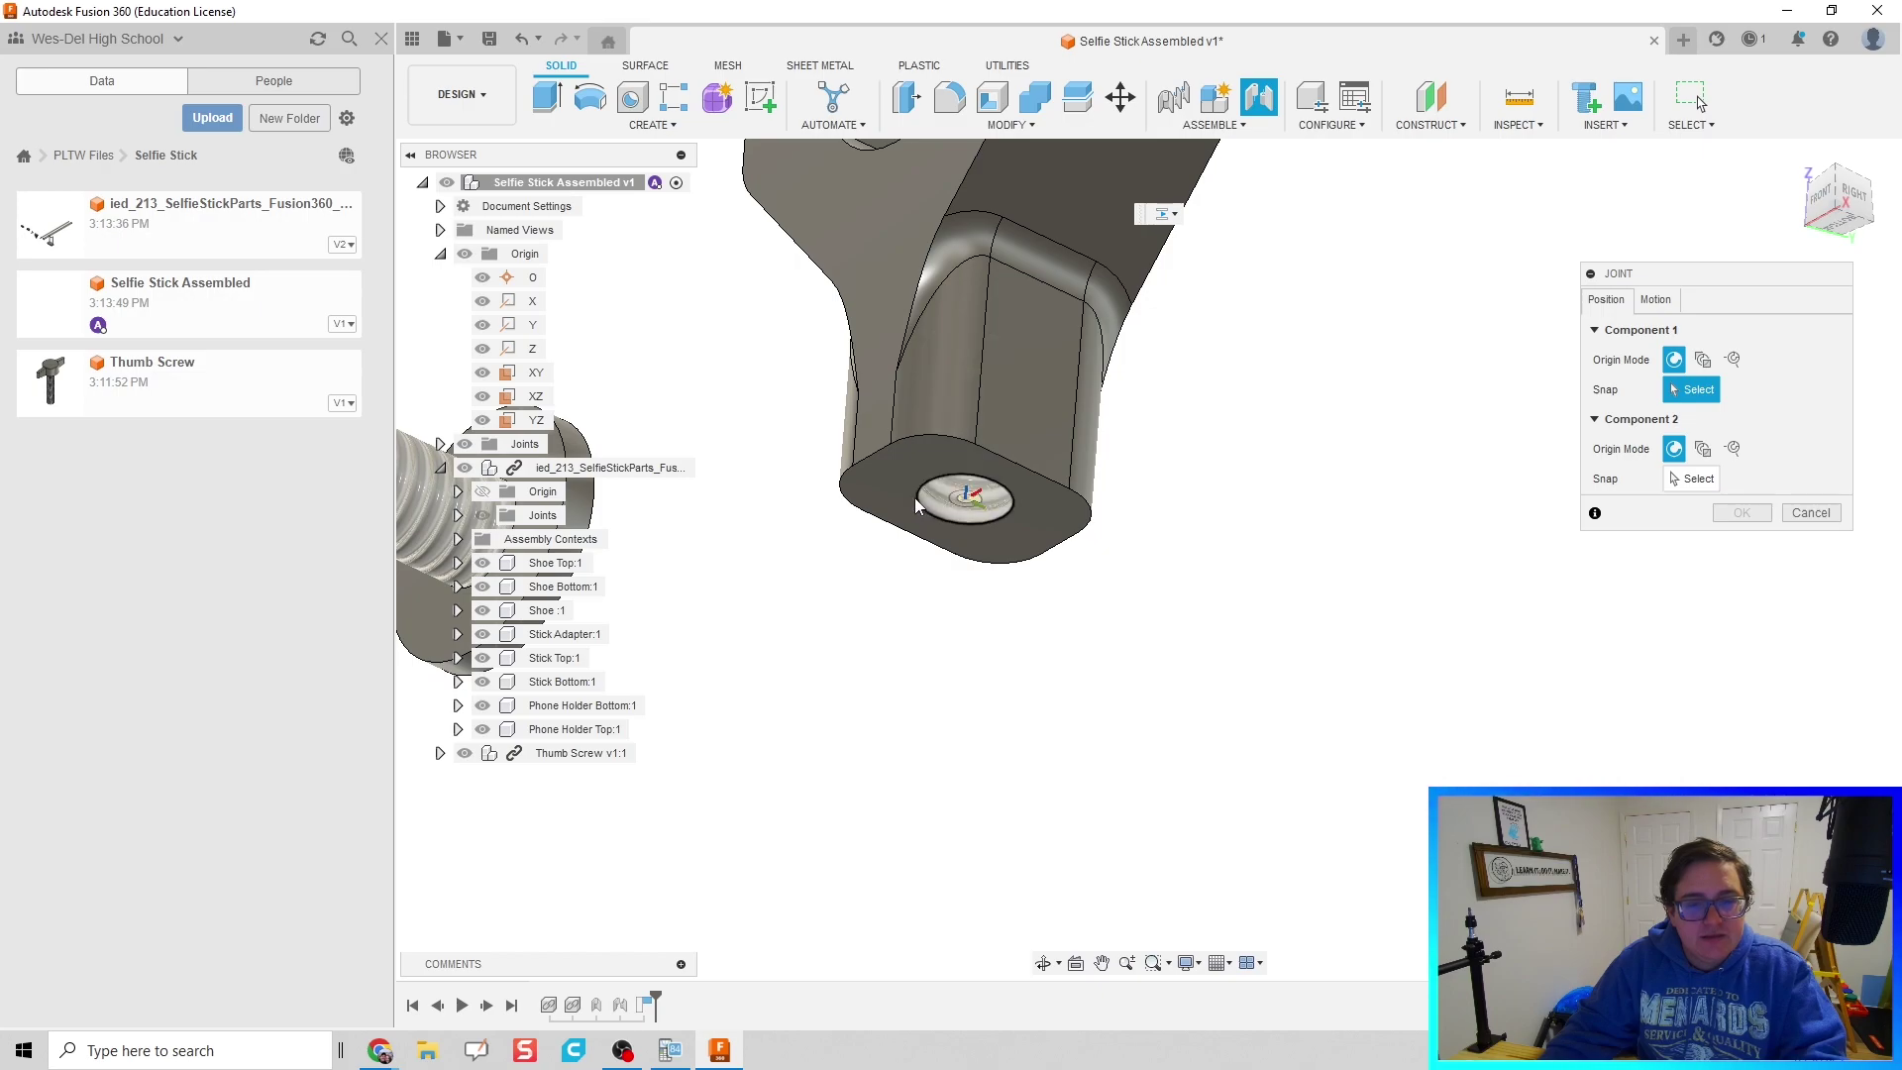
scroll(898, 492, up, 2)
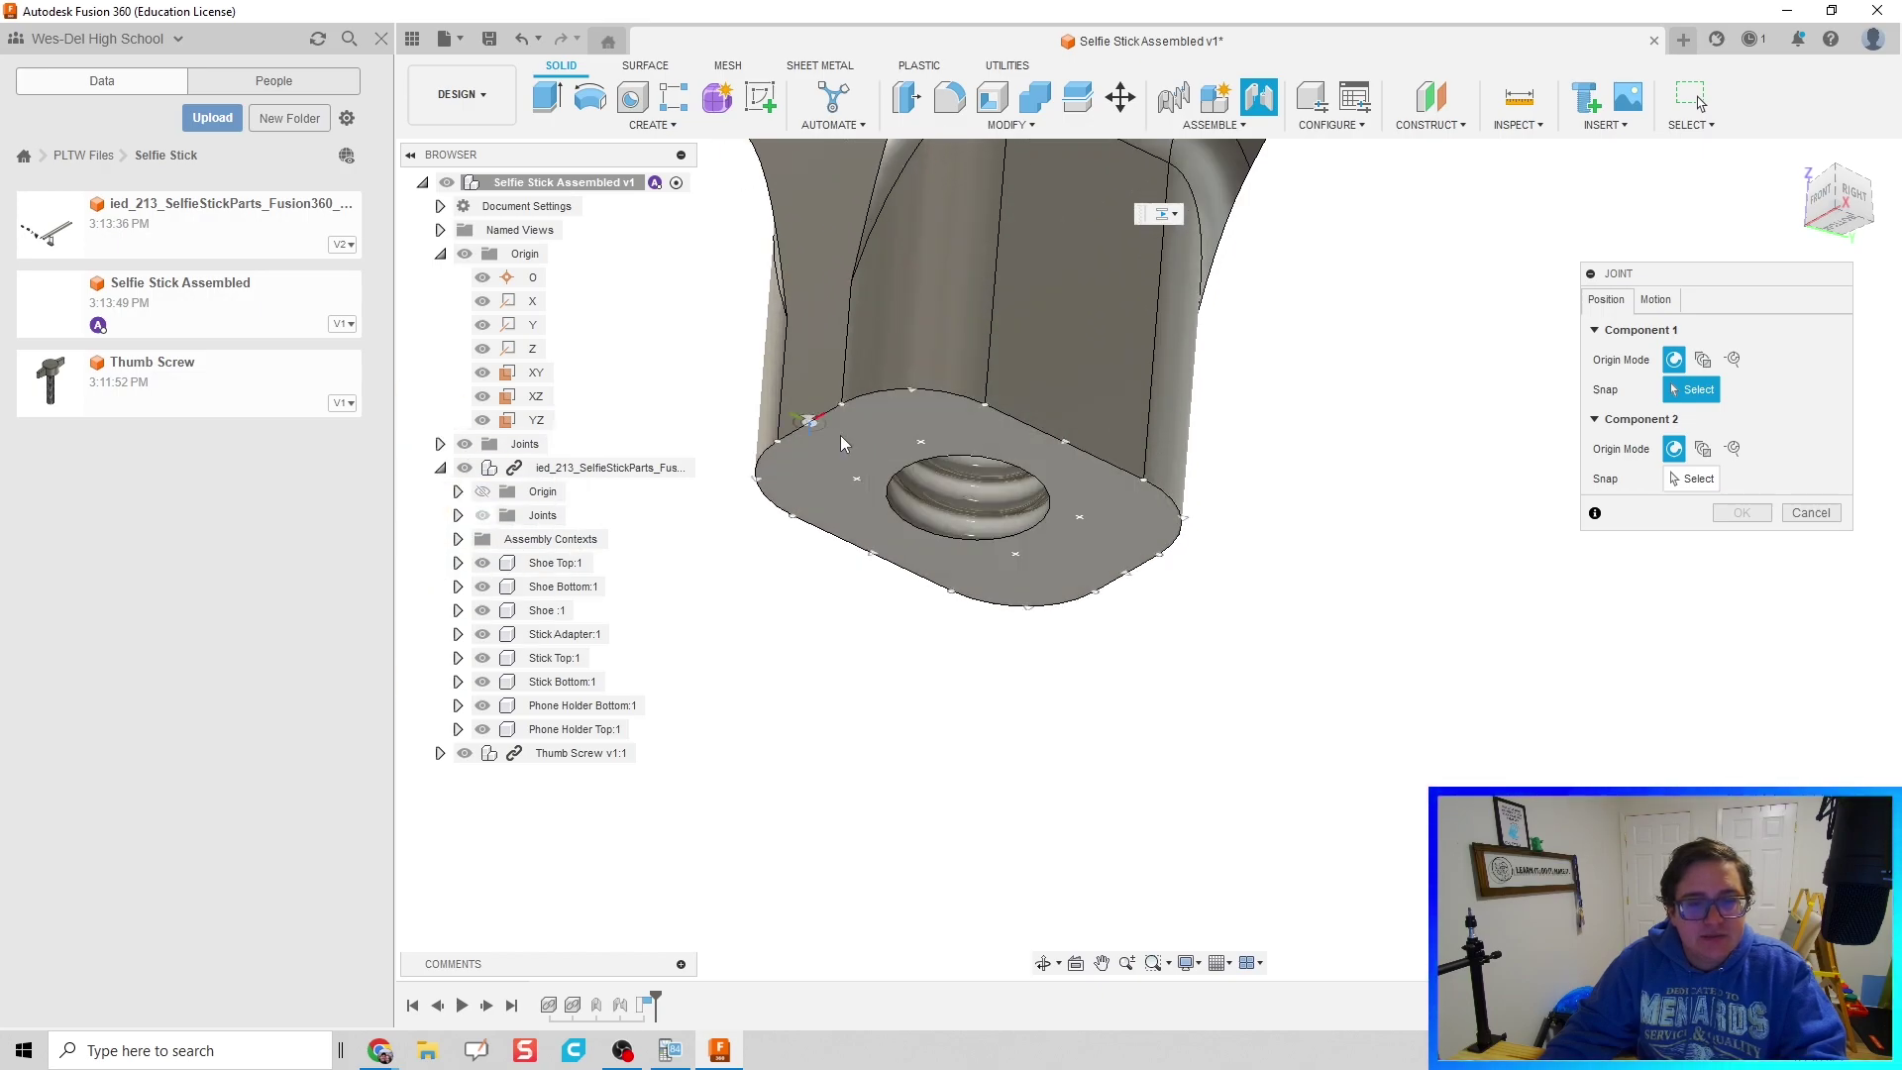
scroll(892, 458, down, 2)
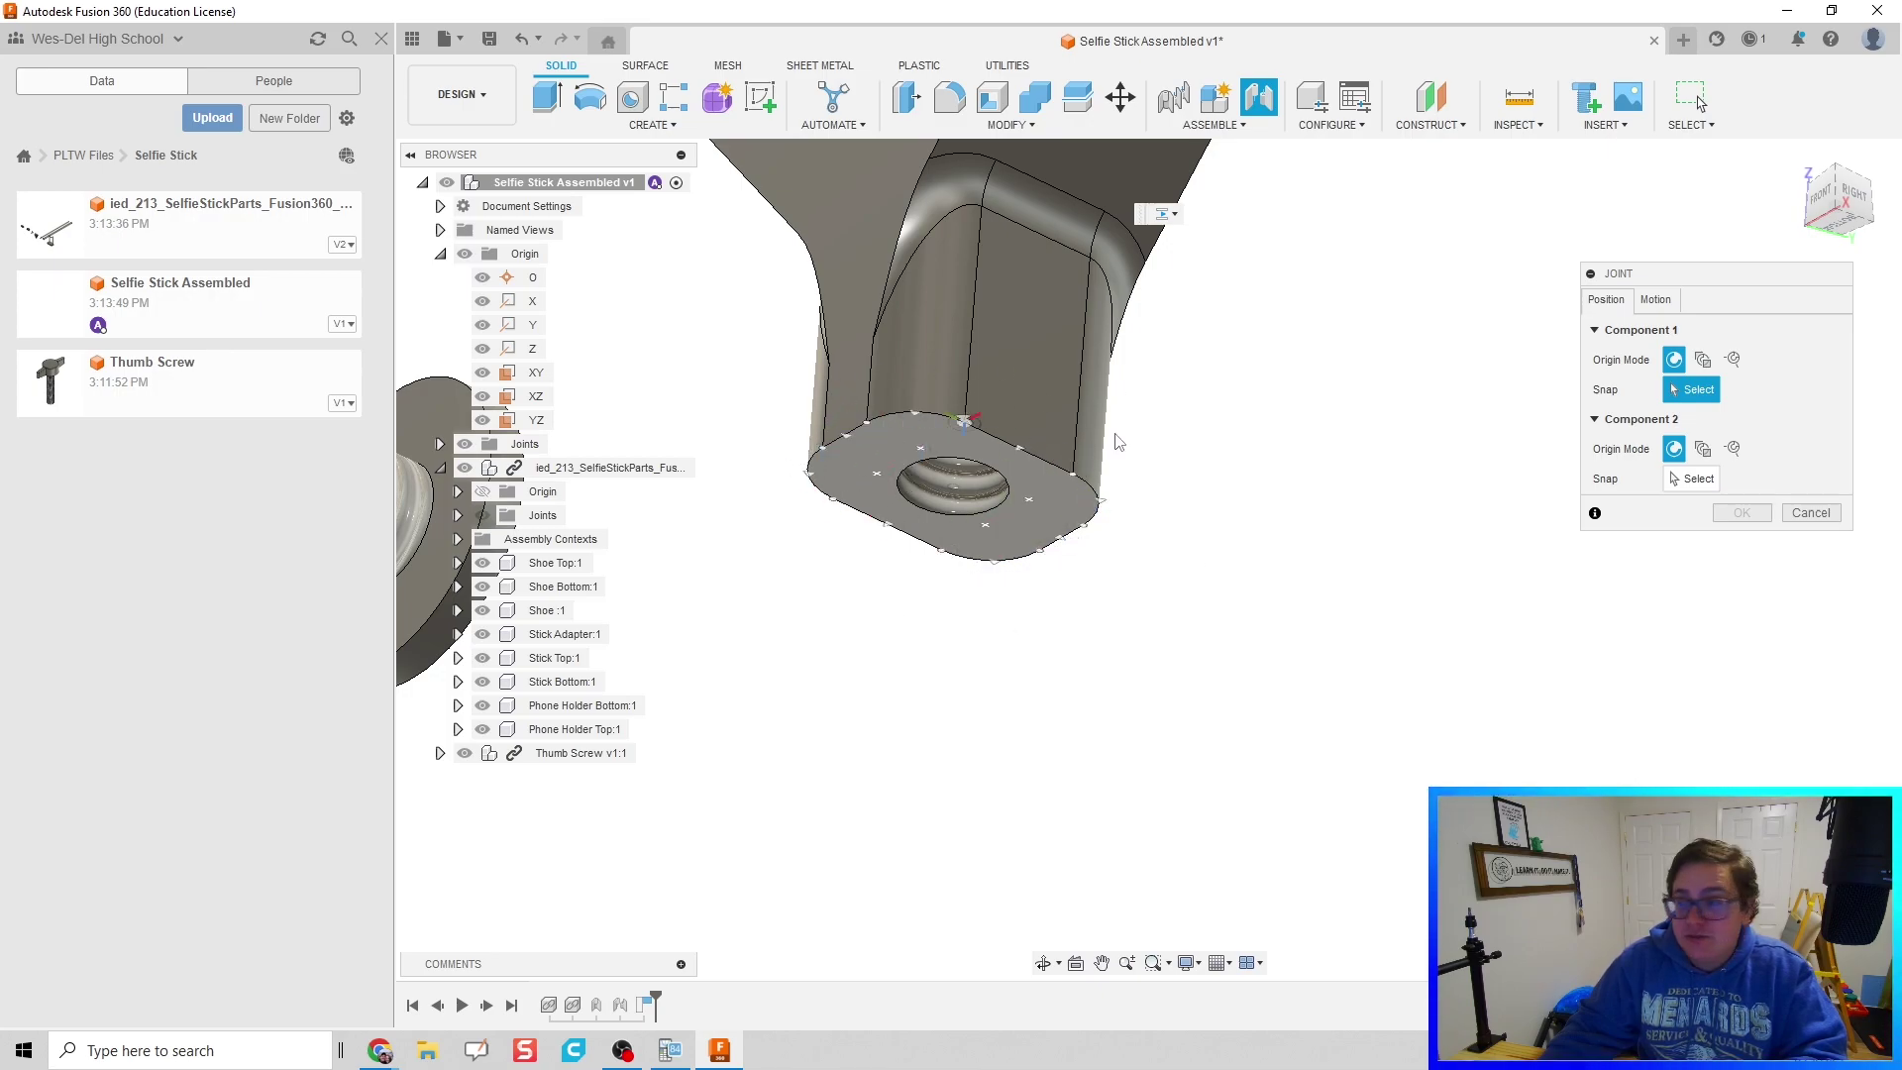
scroll(900, 509, up, 2)
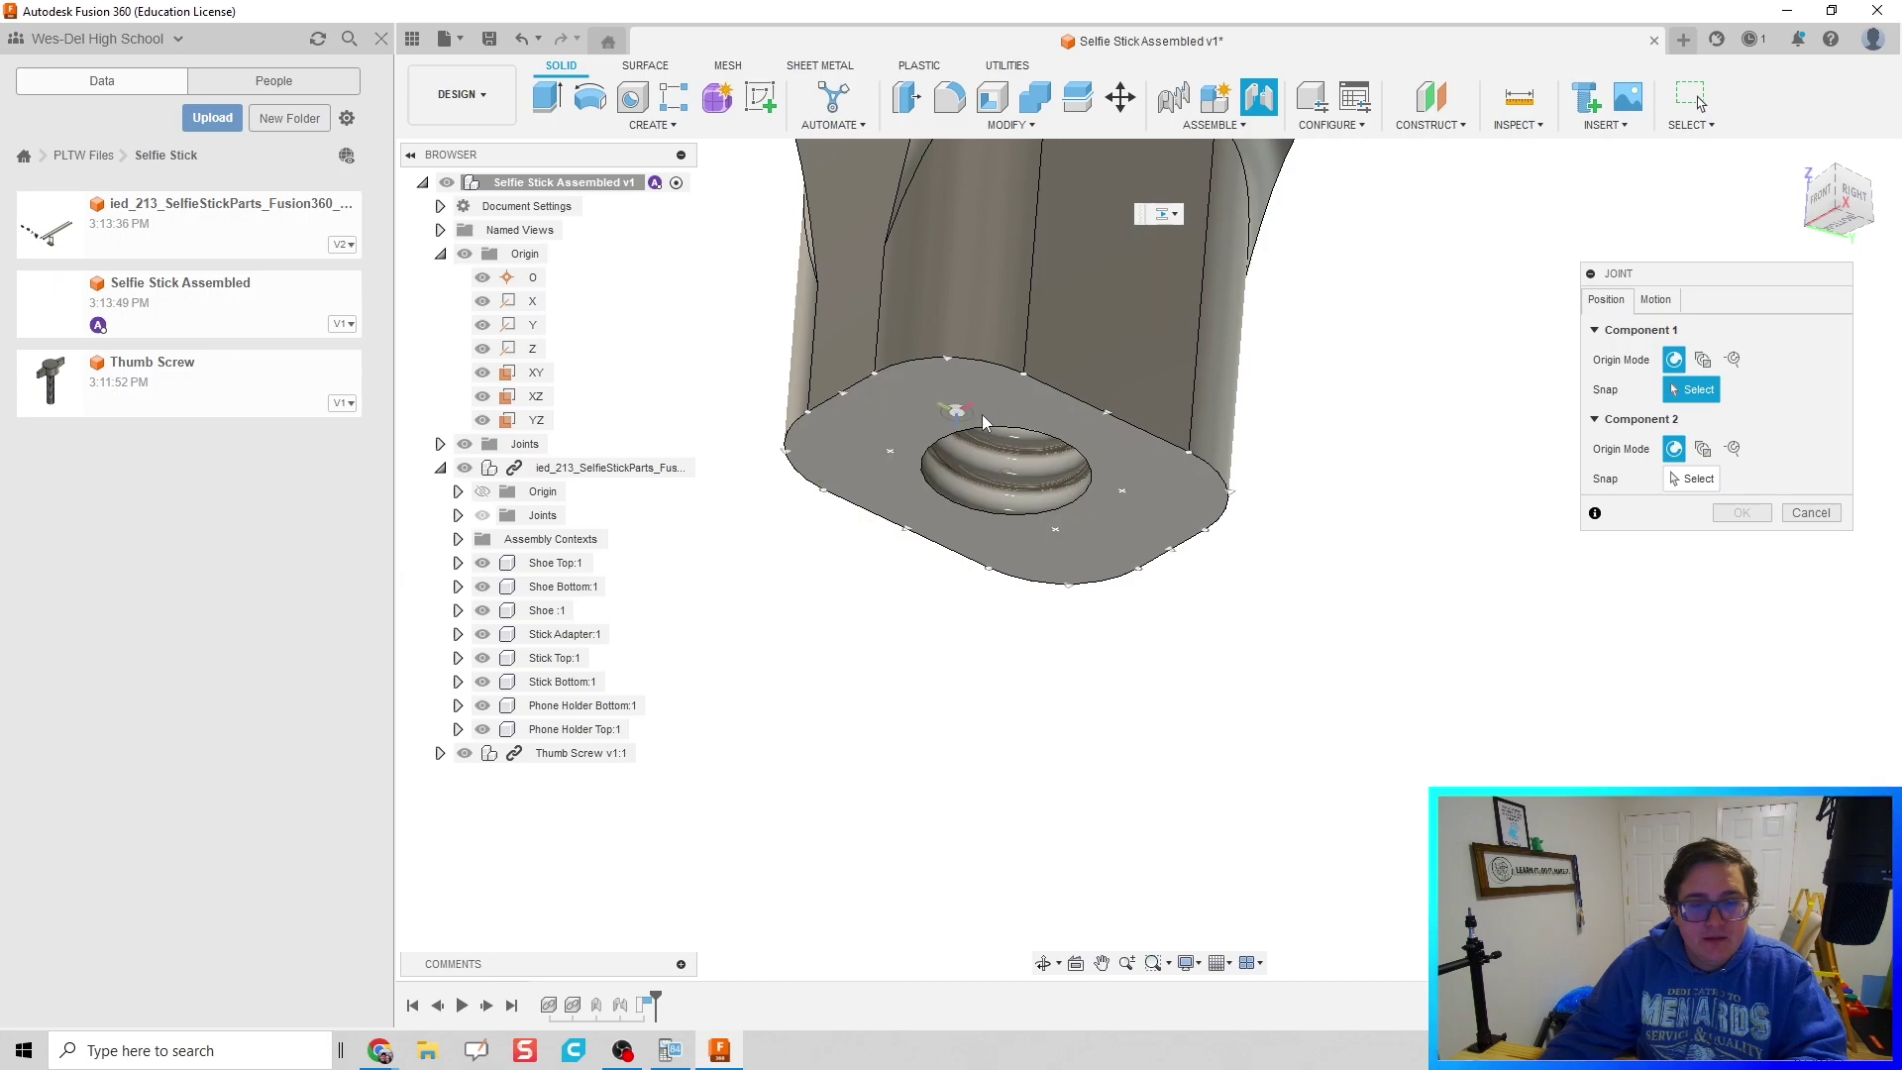
click(1003, 475)
scroll(1002, 474, down, 4)
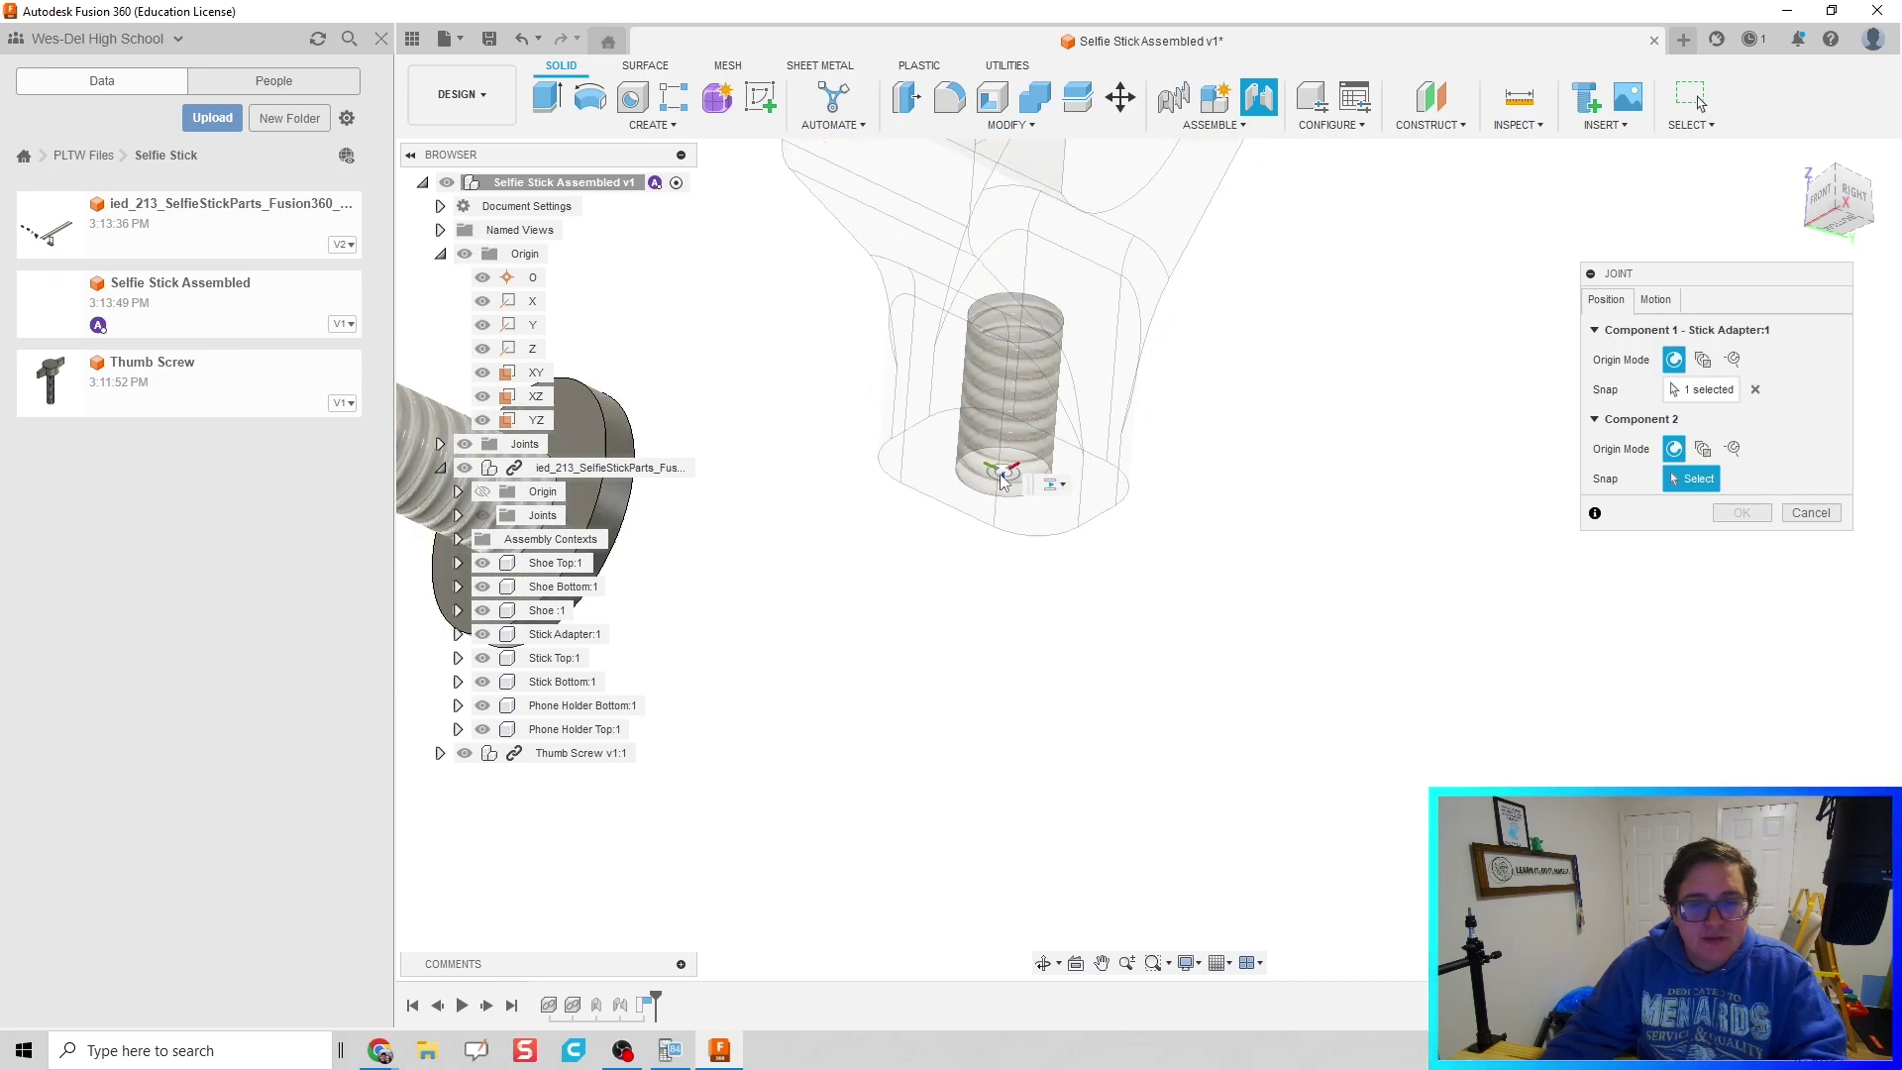
Step: Snap the joint's second component to the circular base of the threaded stud on Stick Top
shift+middle_drag(1116, 356, 1146, 442)
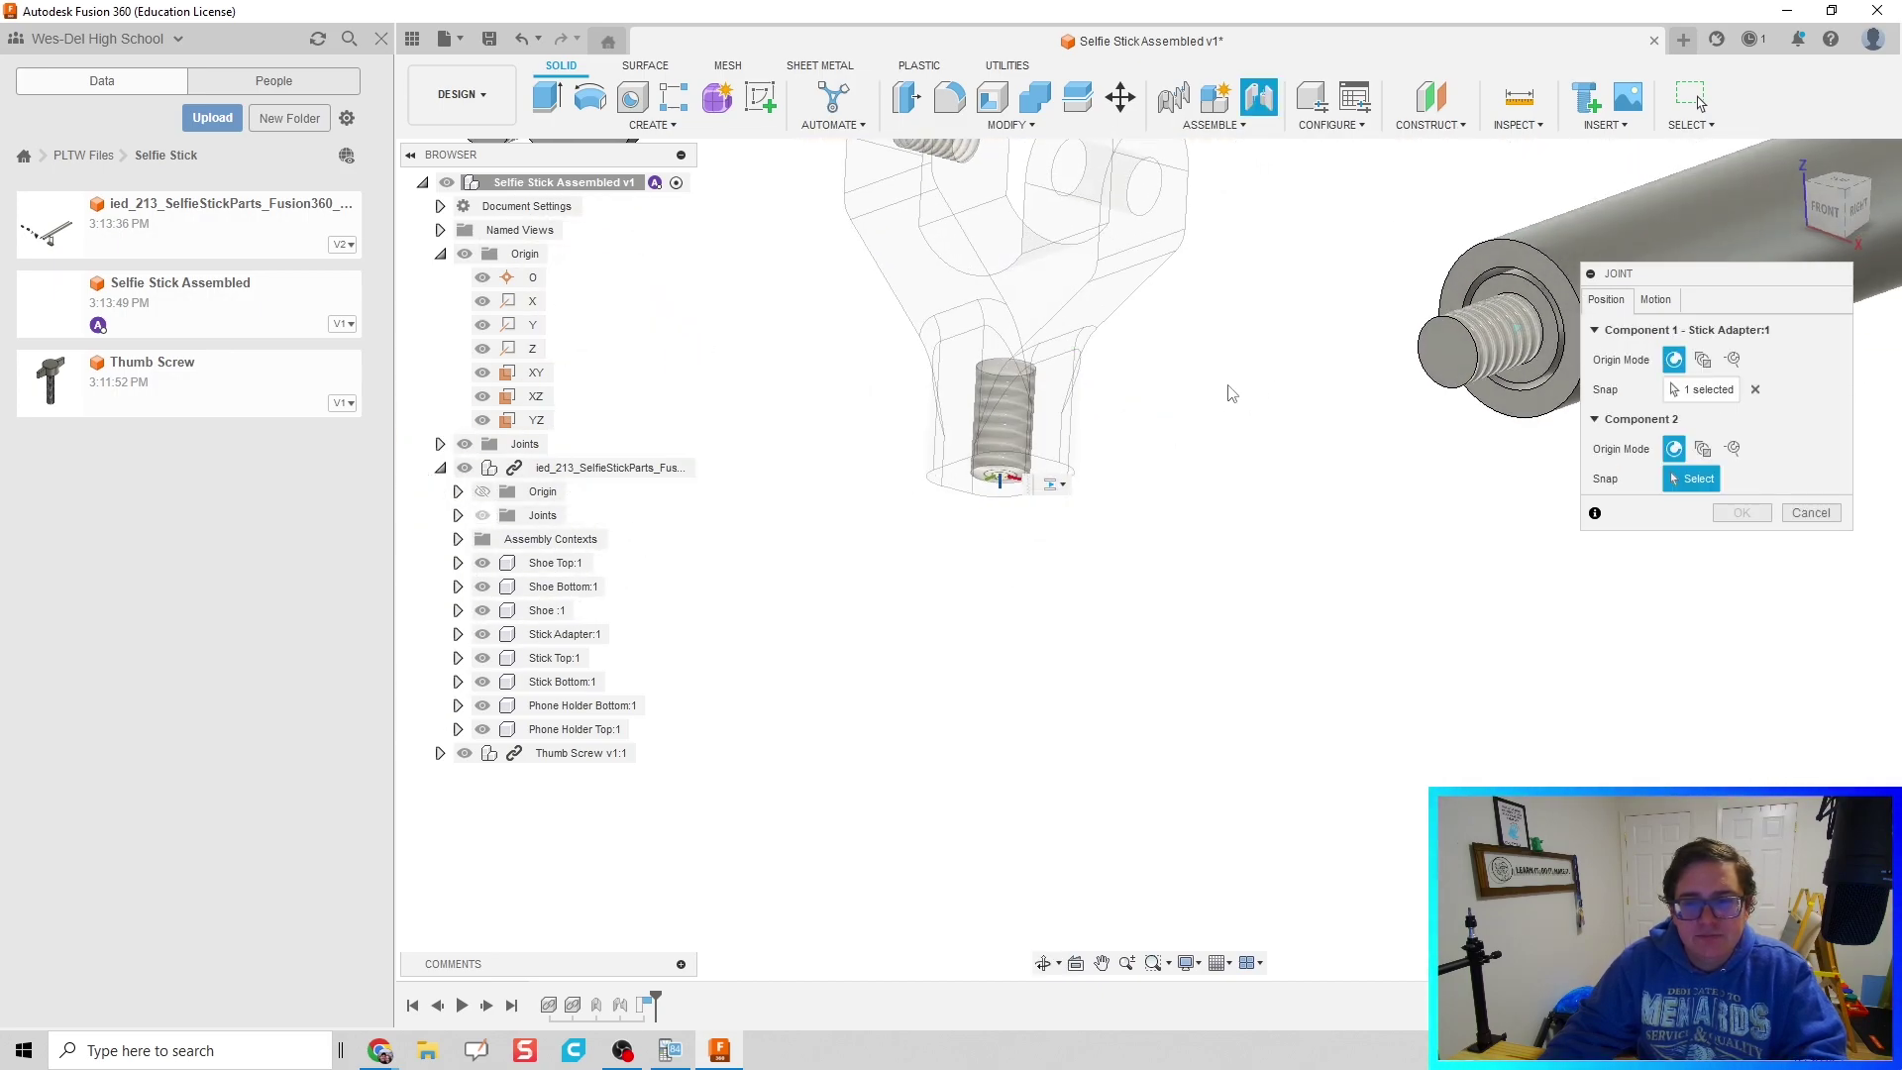
middle_drag(1224, 389, 752, 509)
scroll(1145, 414, up, 2)
scroll(1179, 414, up, 3)
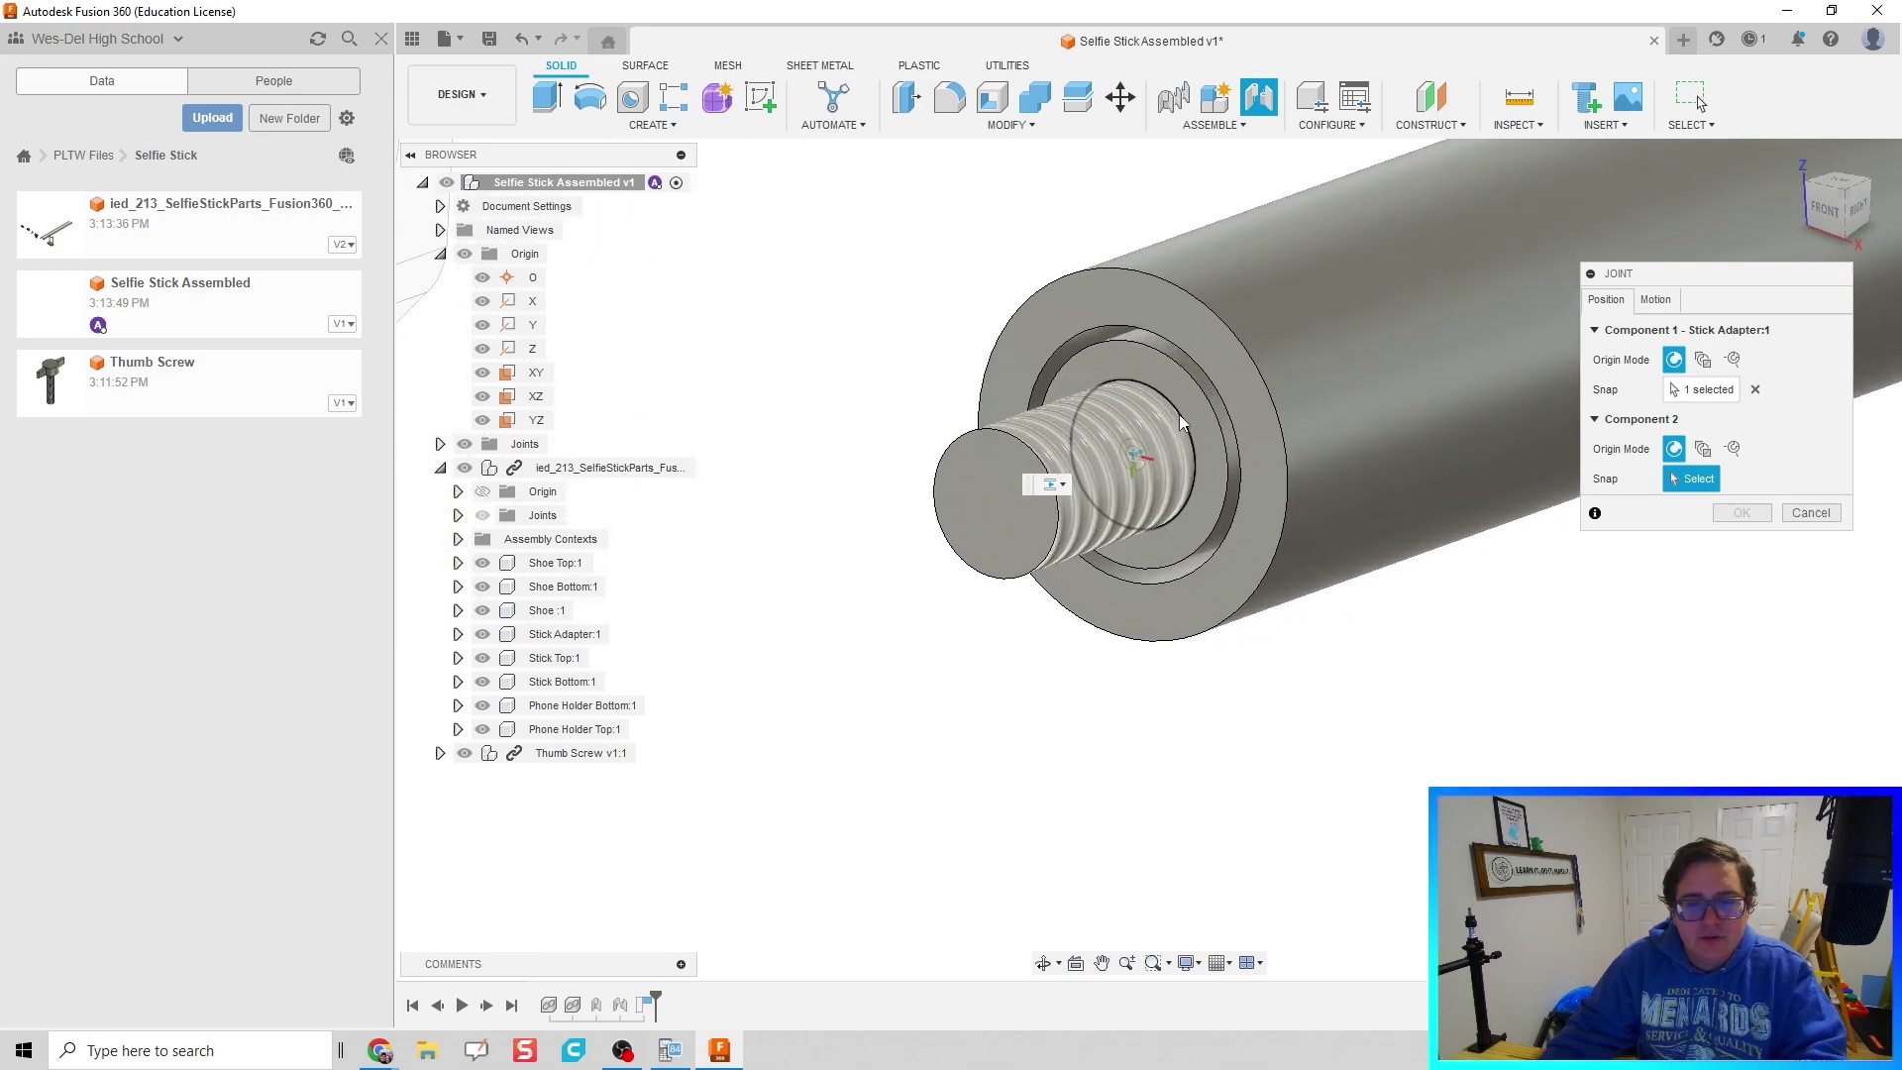
click(1179, 423)
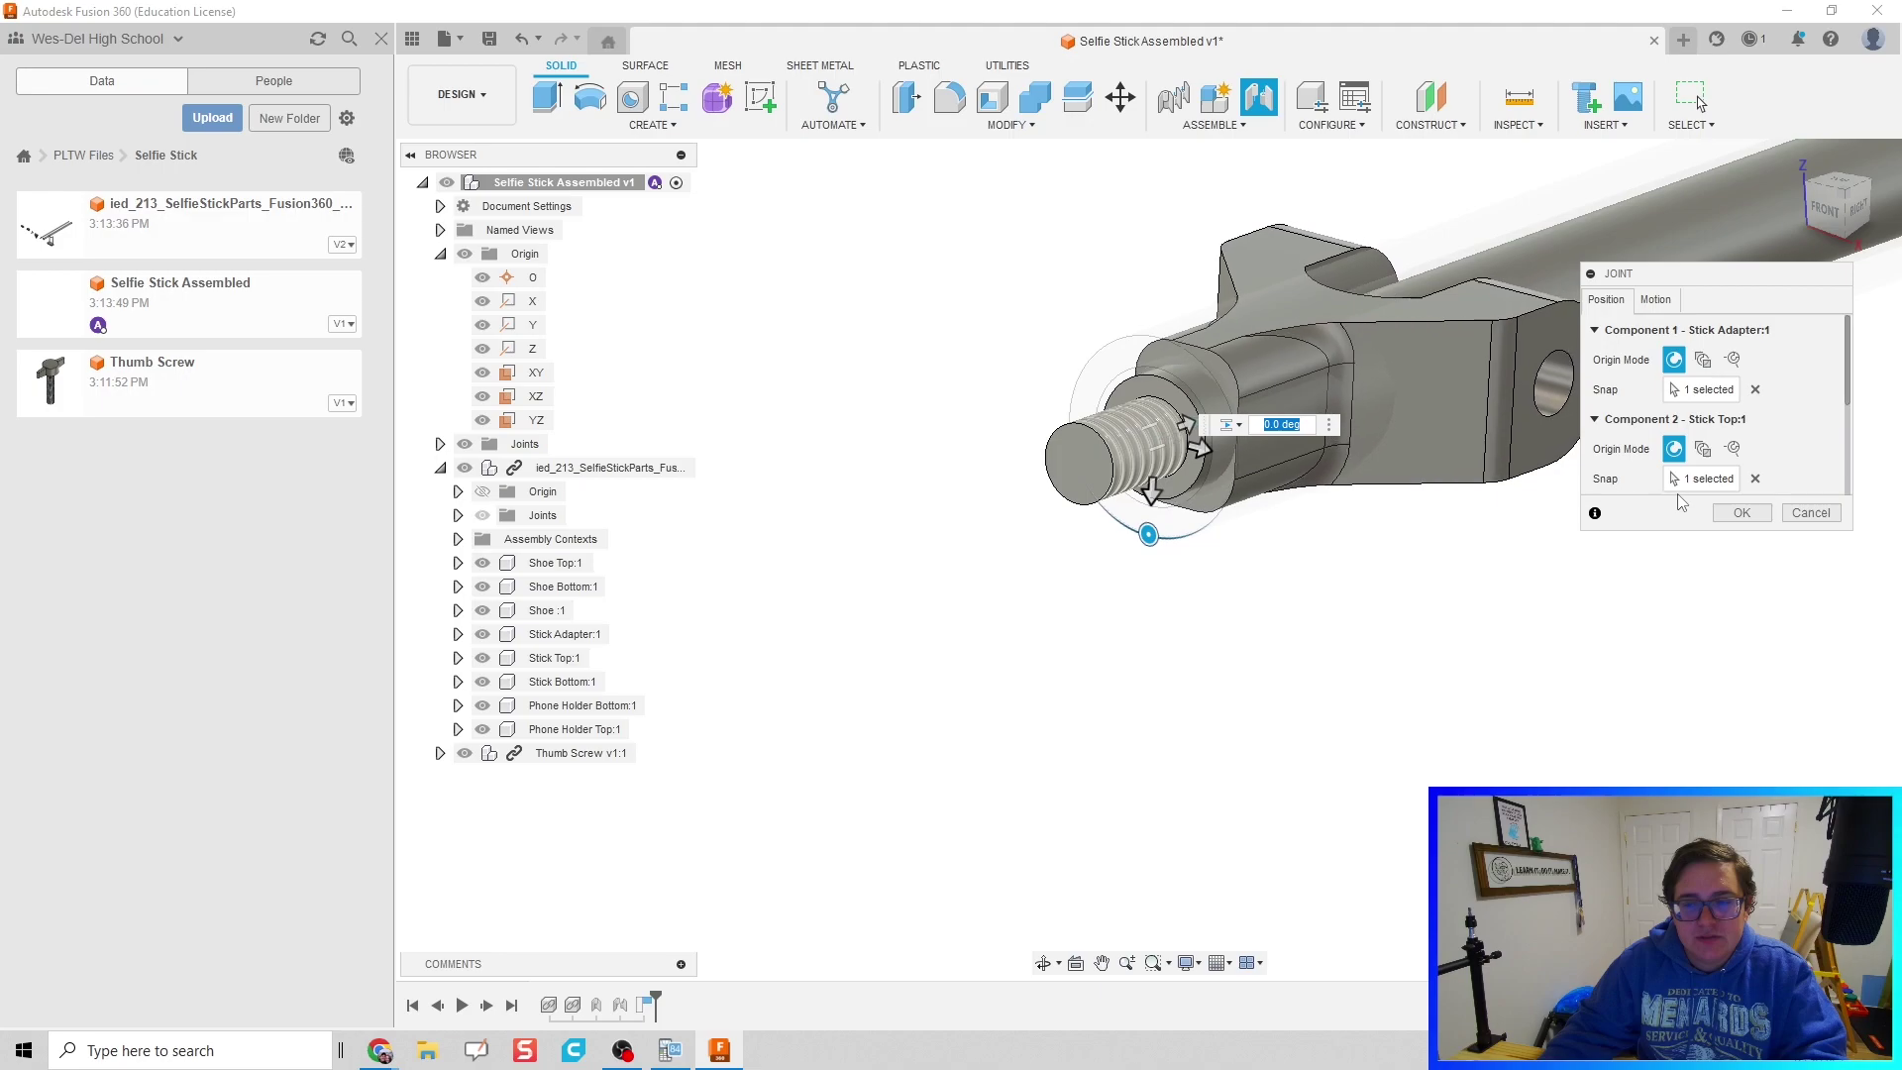
Step: Flip the Stick Adapter's alignment on Stick Top's threaded stud and create the joint with the Rigid motion type
click(1655, 299)
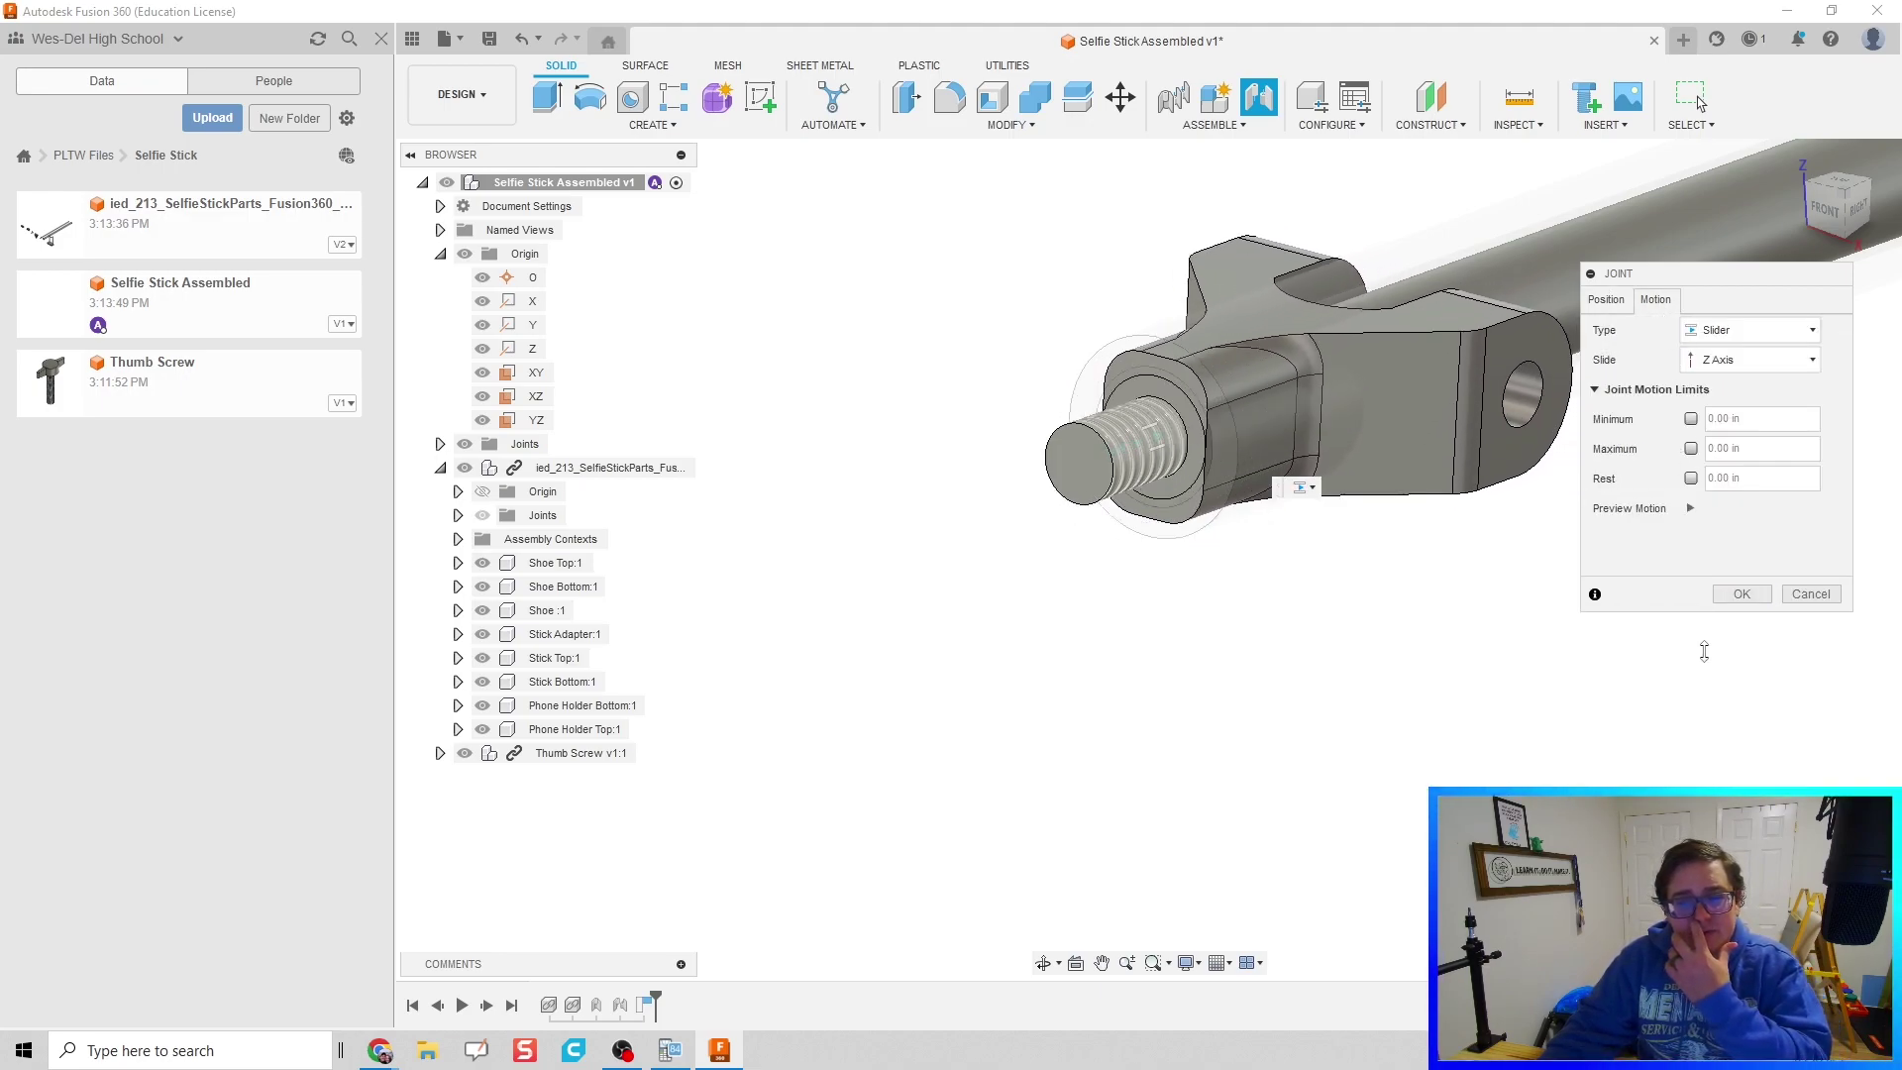
click(1605, 299)
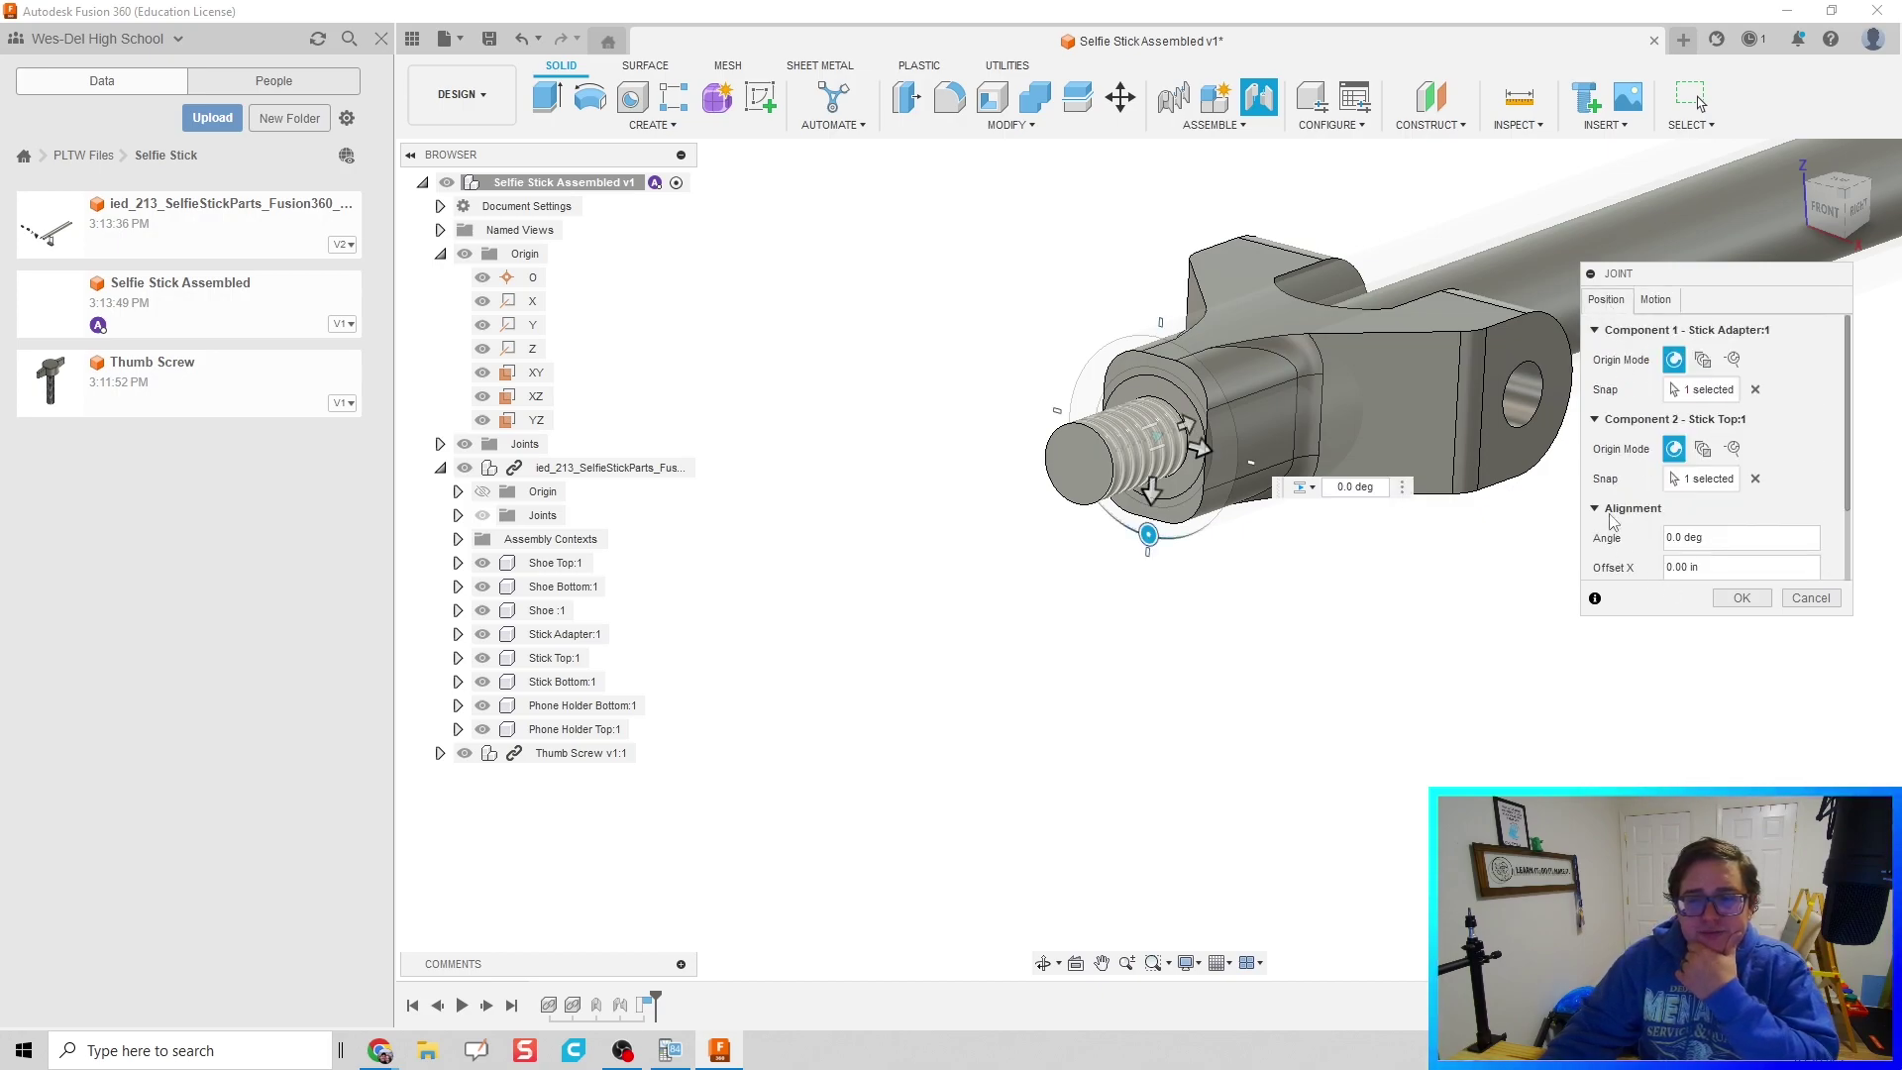
click(1673, 658)
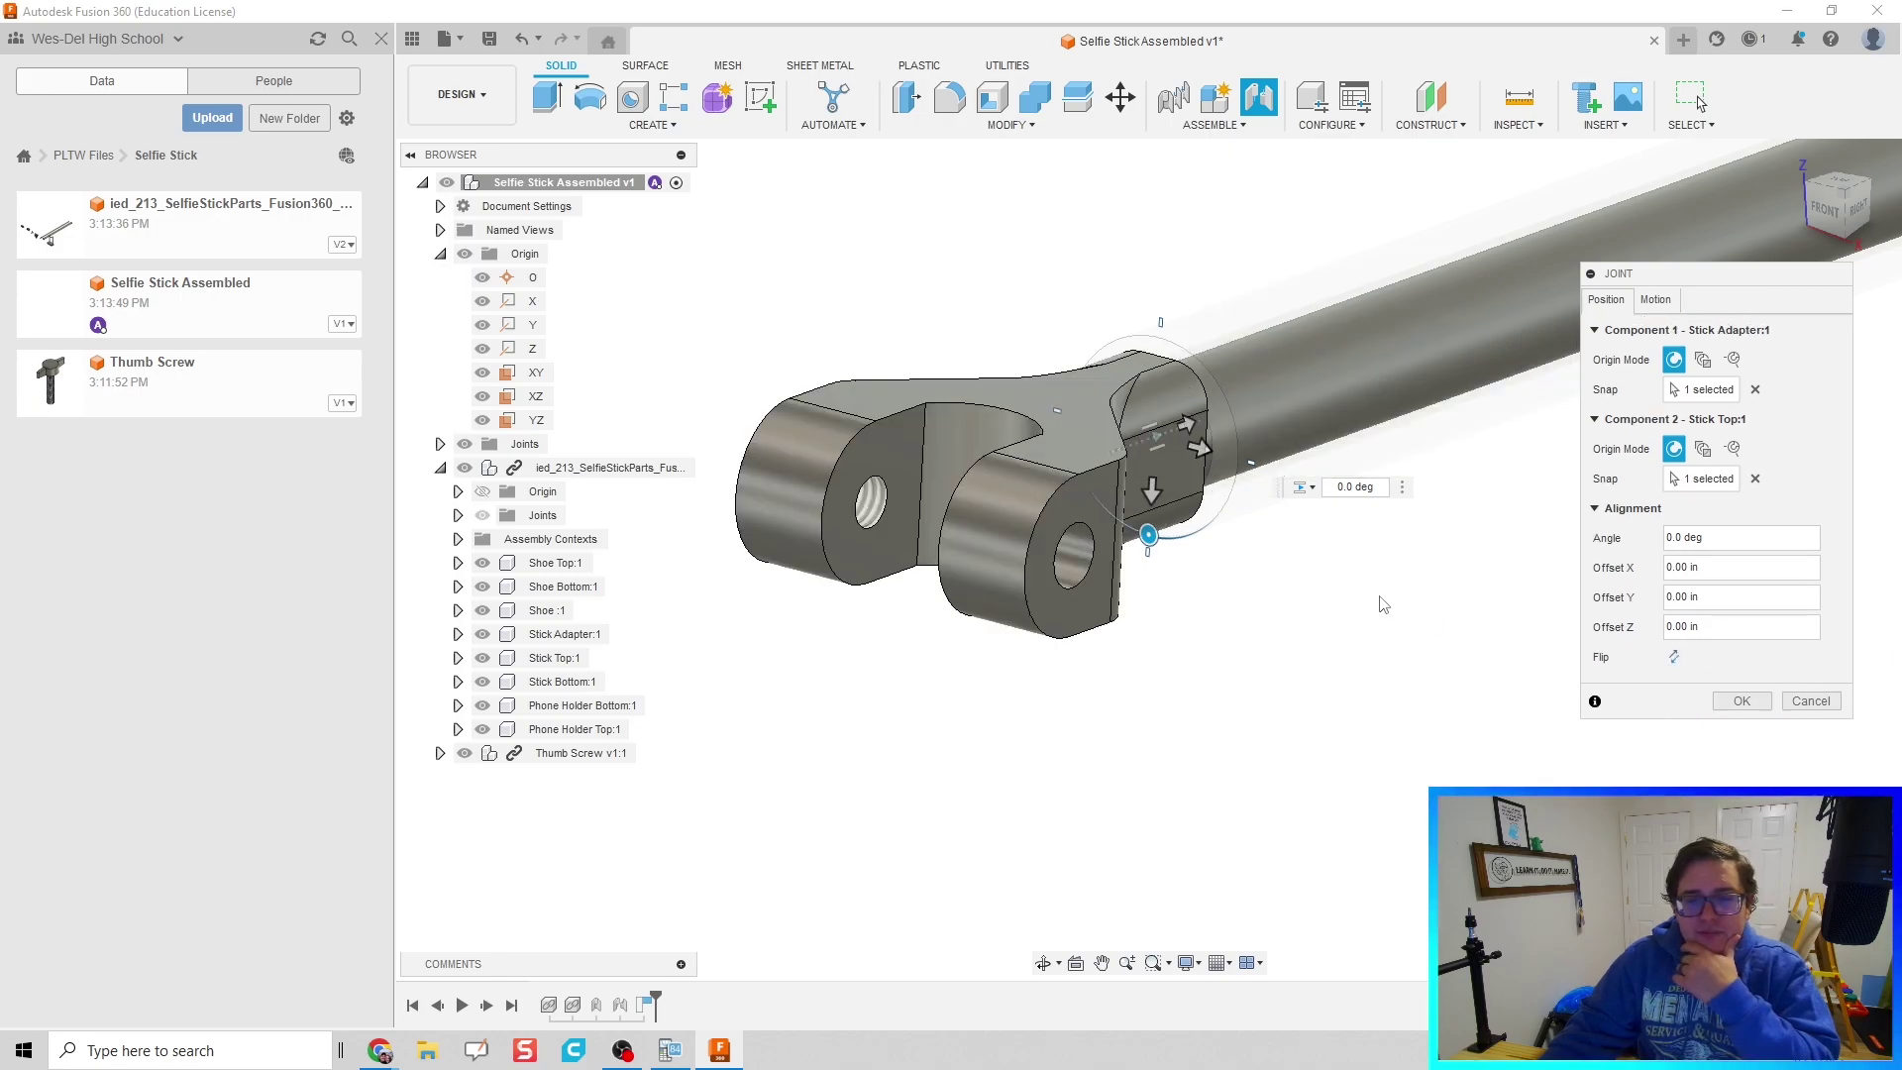
click(1655, 300)
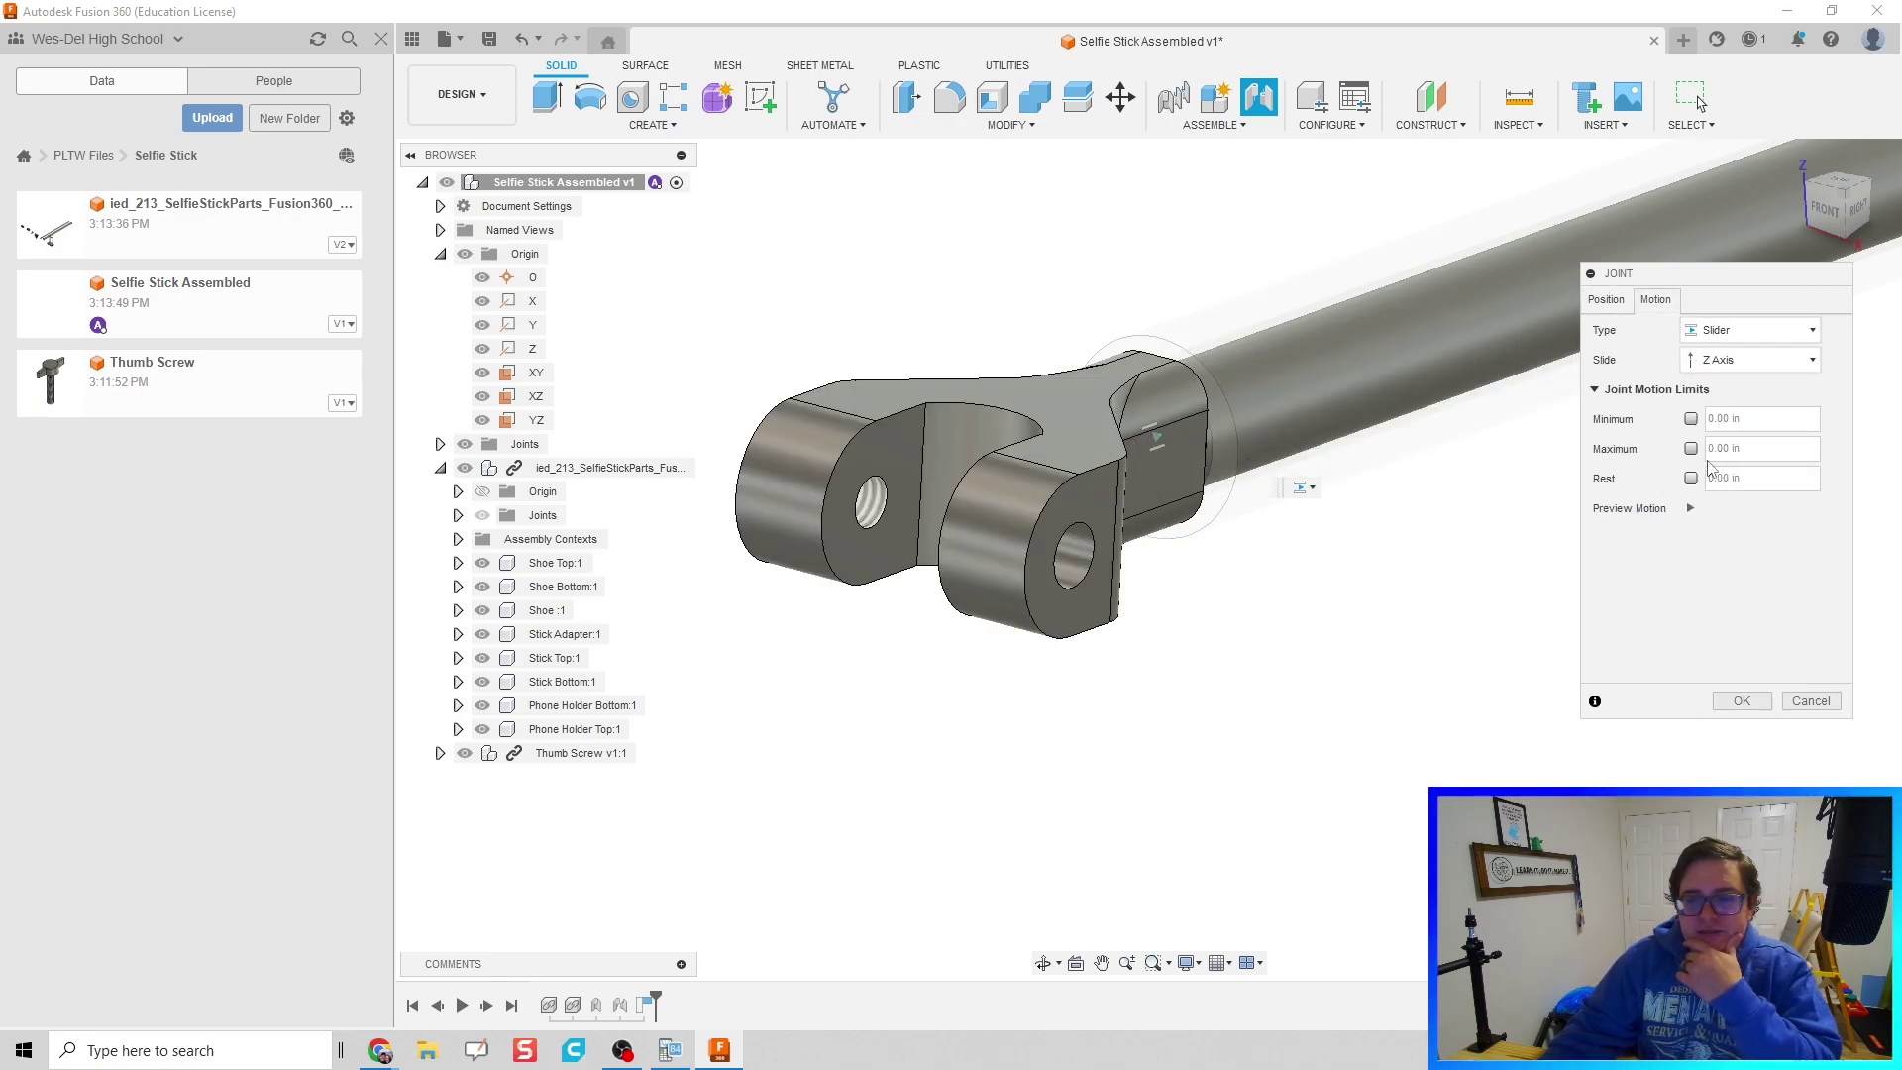
click(1751, 330)
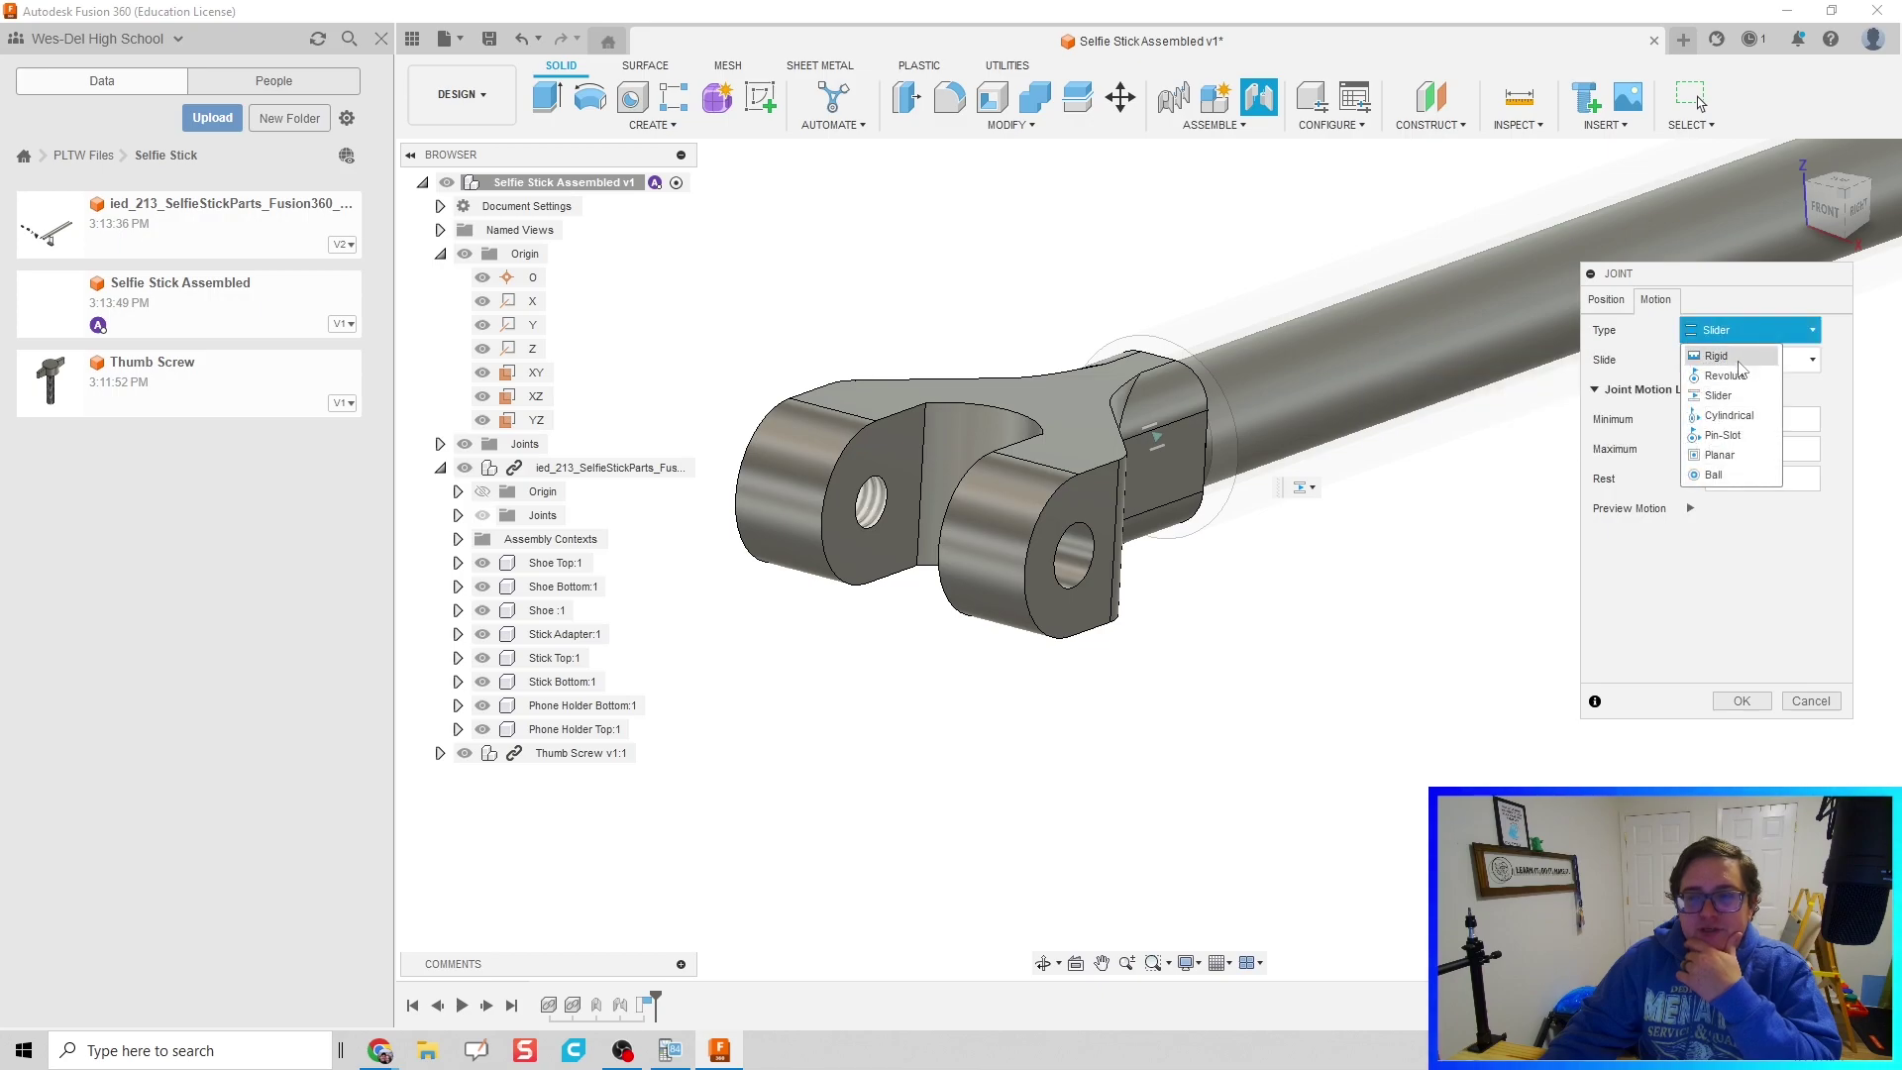
click(1735, 353)
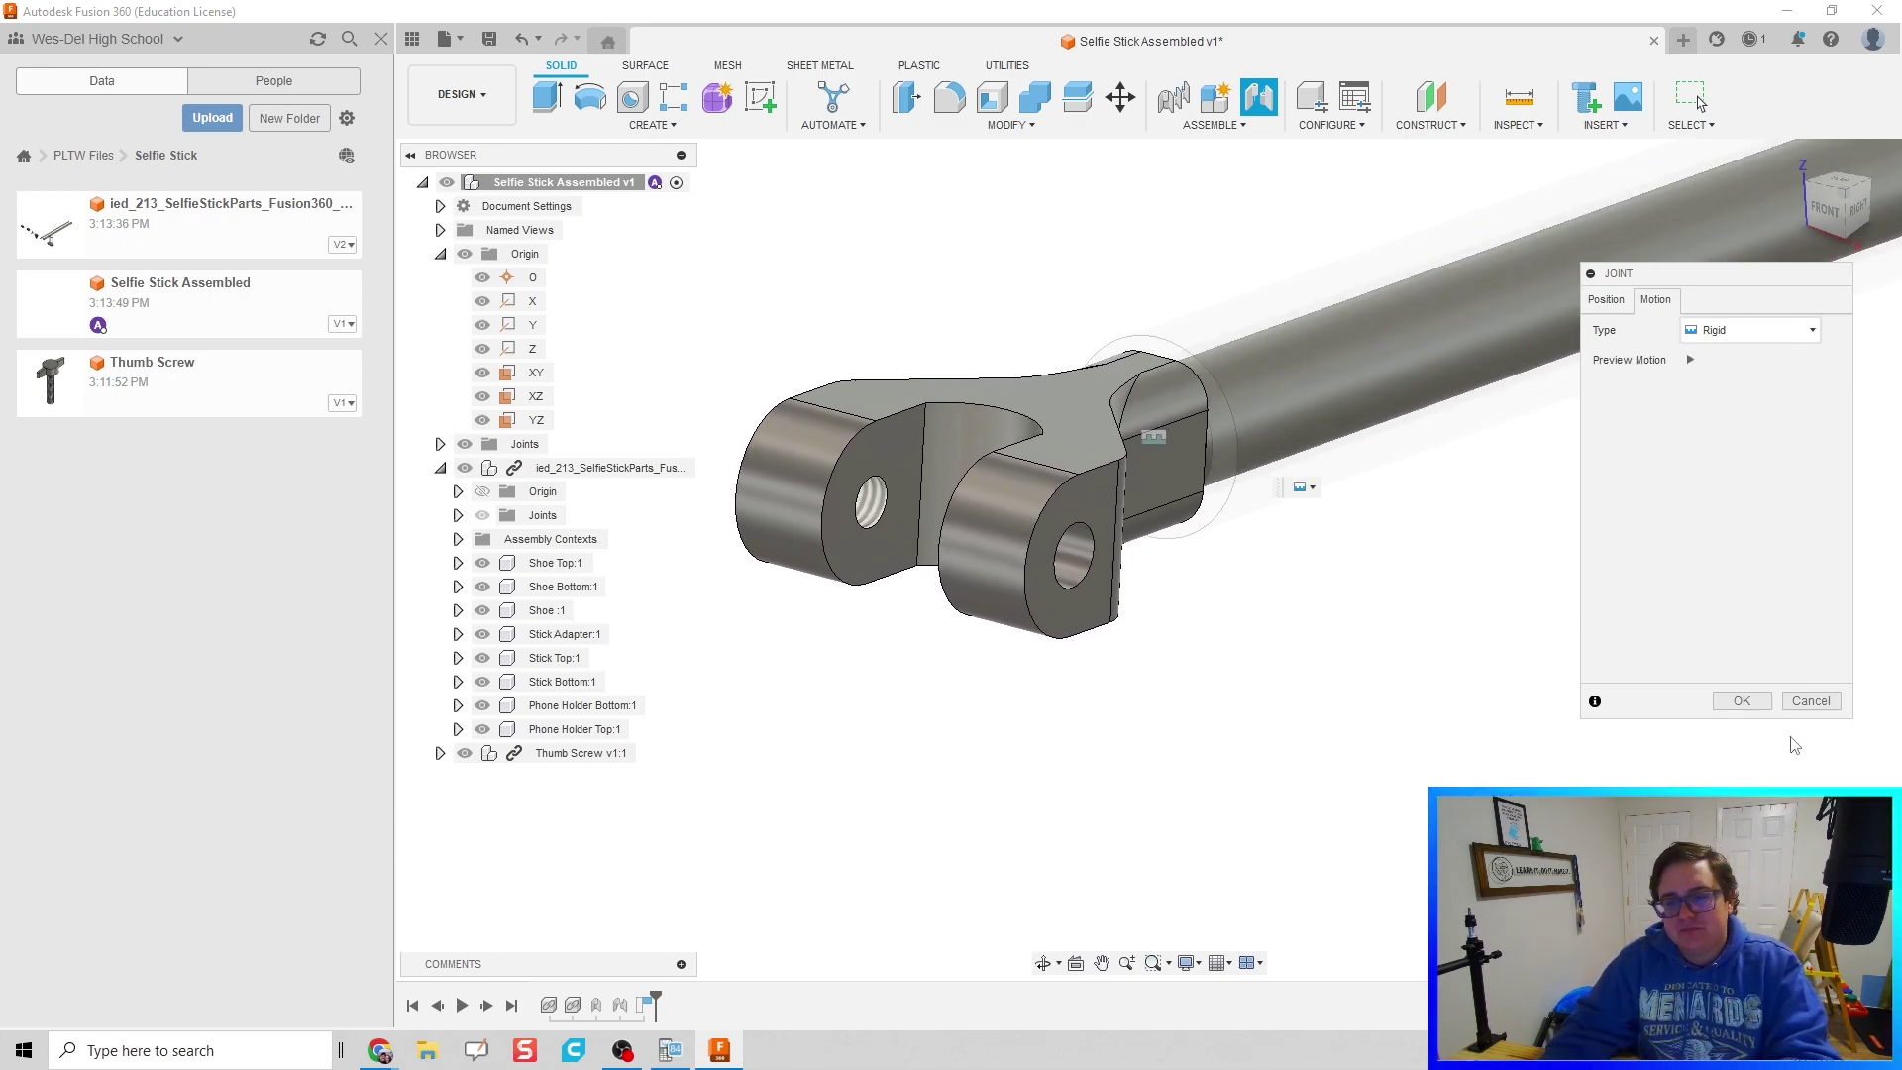
click(1743, 700)
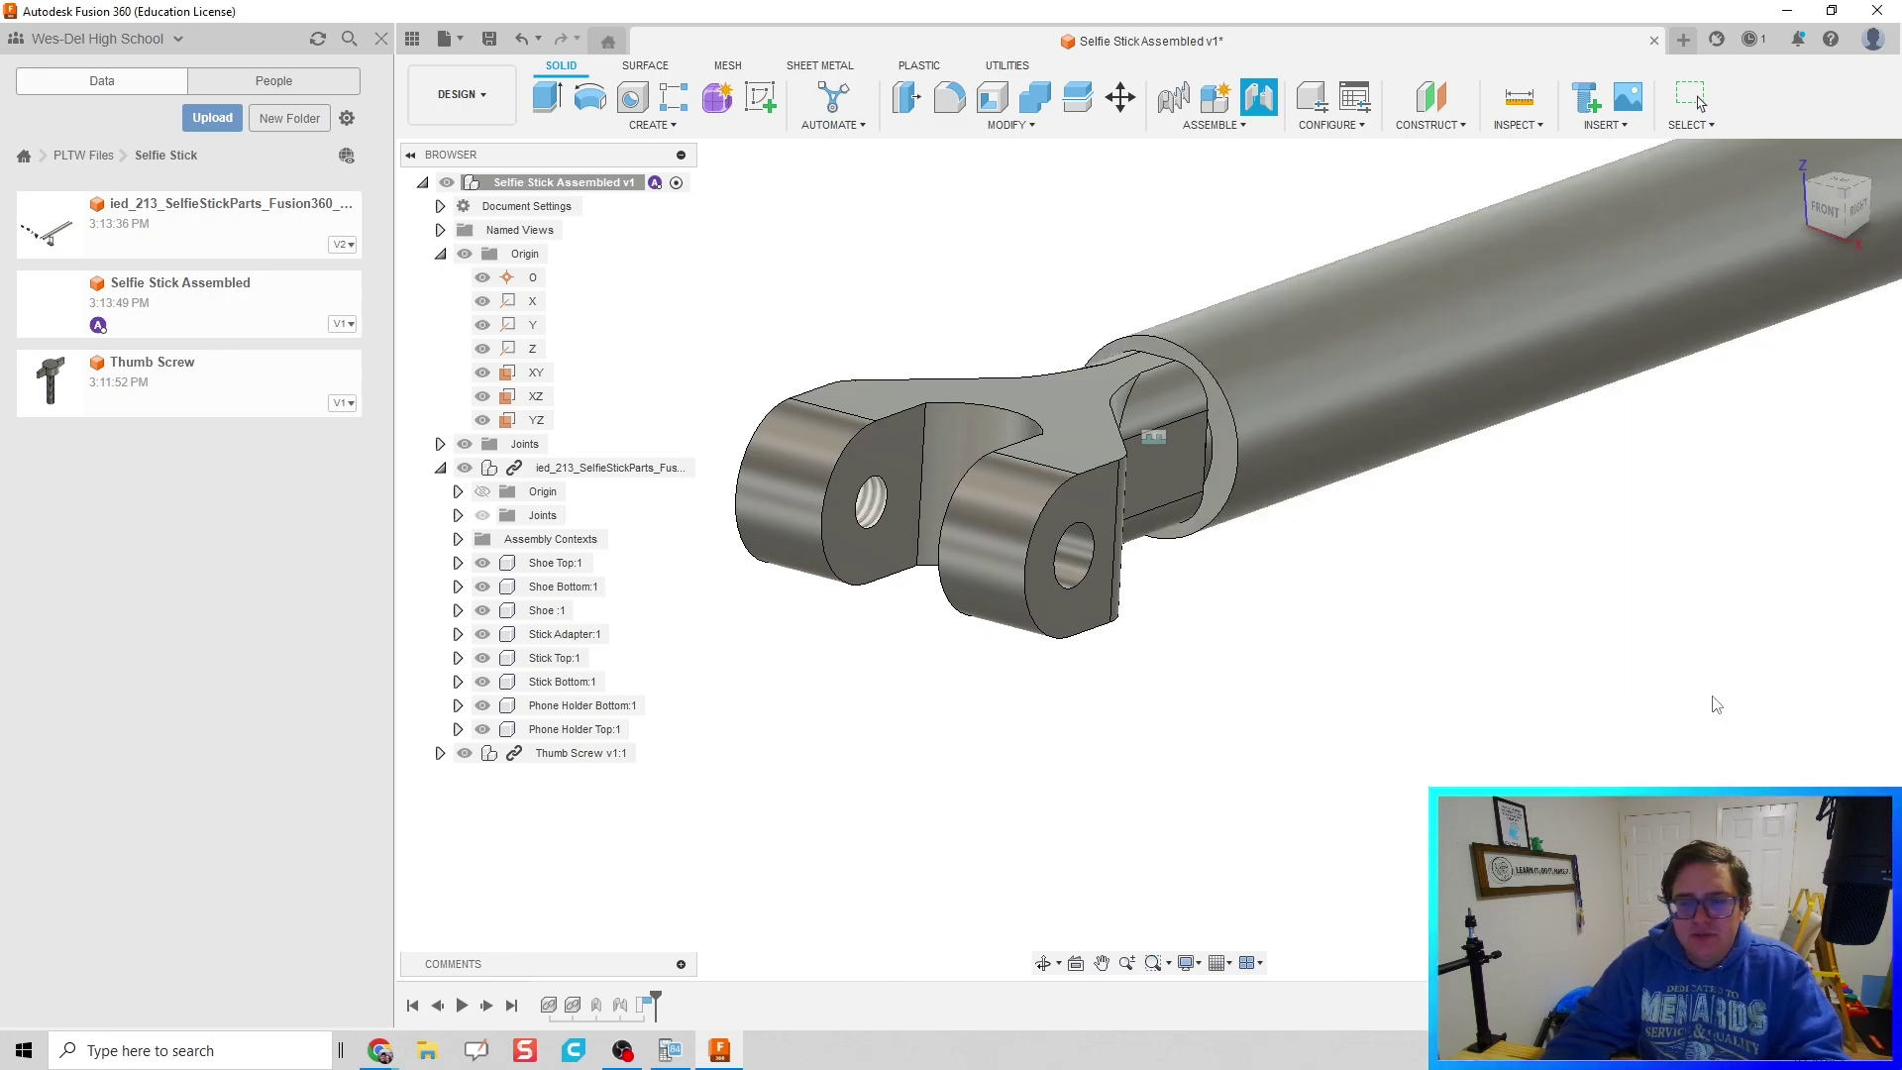
Step: Slide Stick Bottom outward along Stick Top to extend the selfie stick
scroll(1416, 654, down, 6)
scroll(1414, 649, down, 2)
middle_drag(1414, 649, 971, 722)
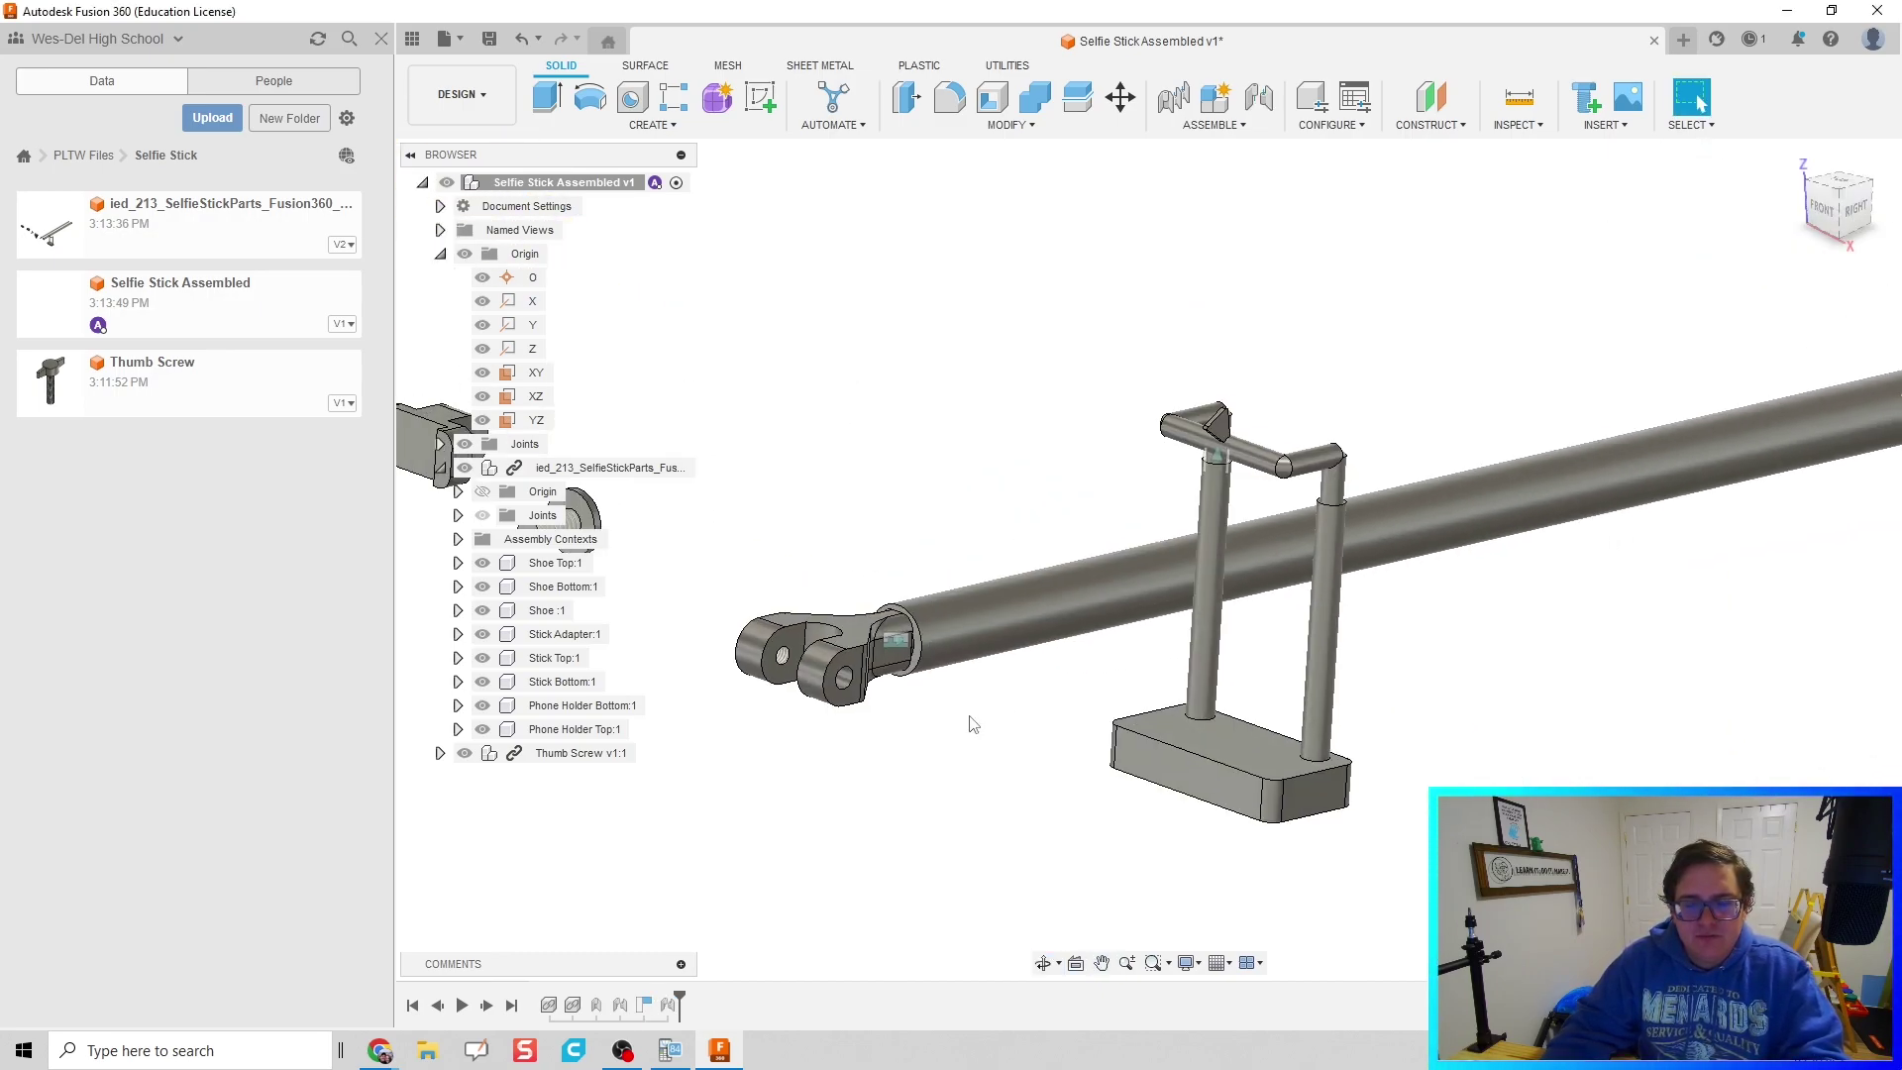
scroll(971, 723, down, 3)
drag(981, 665, 691, 572)
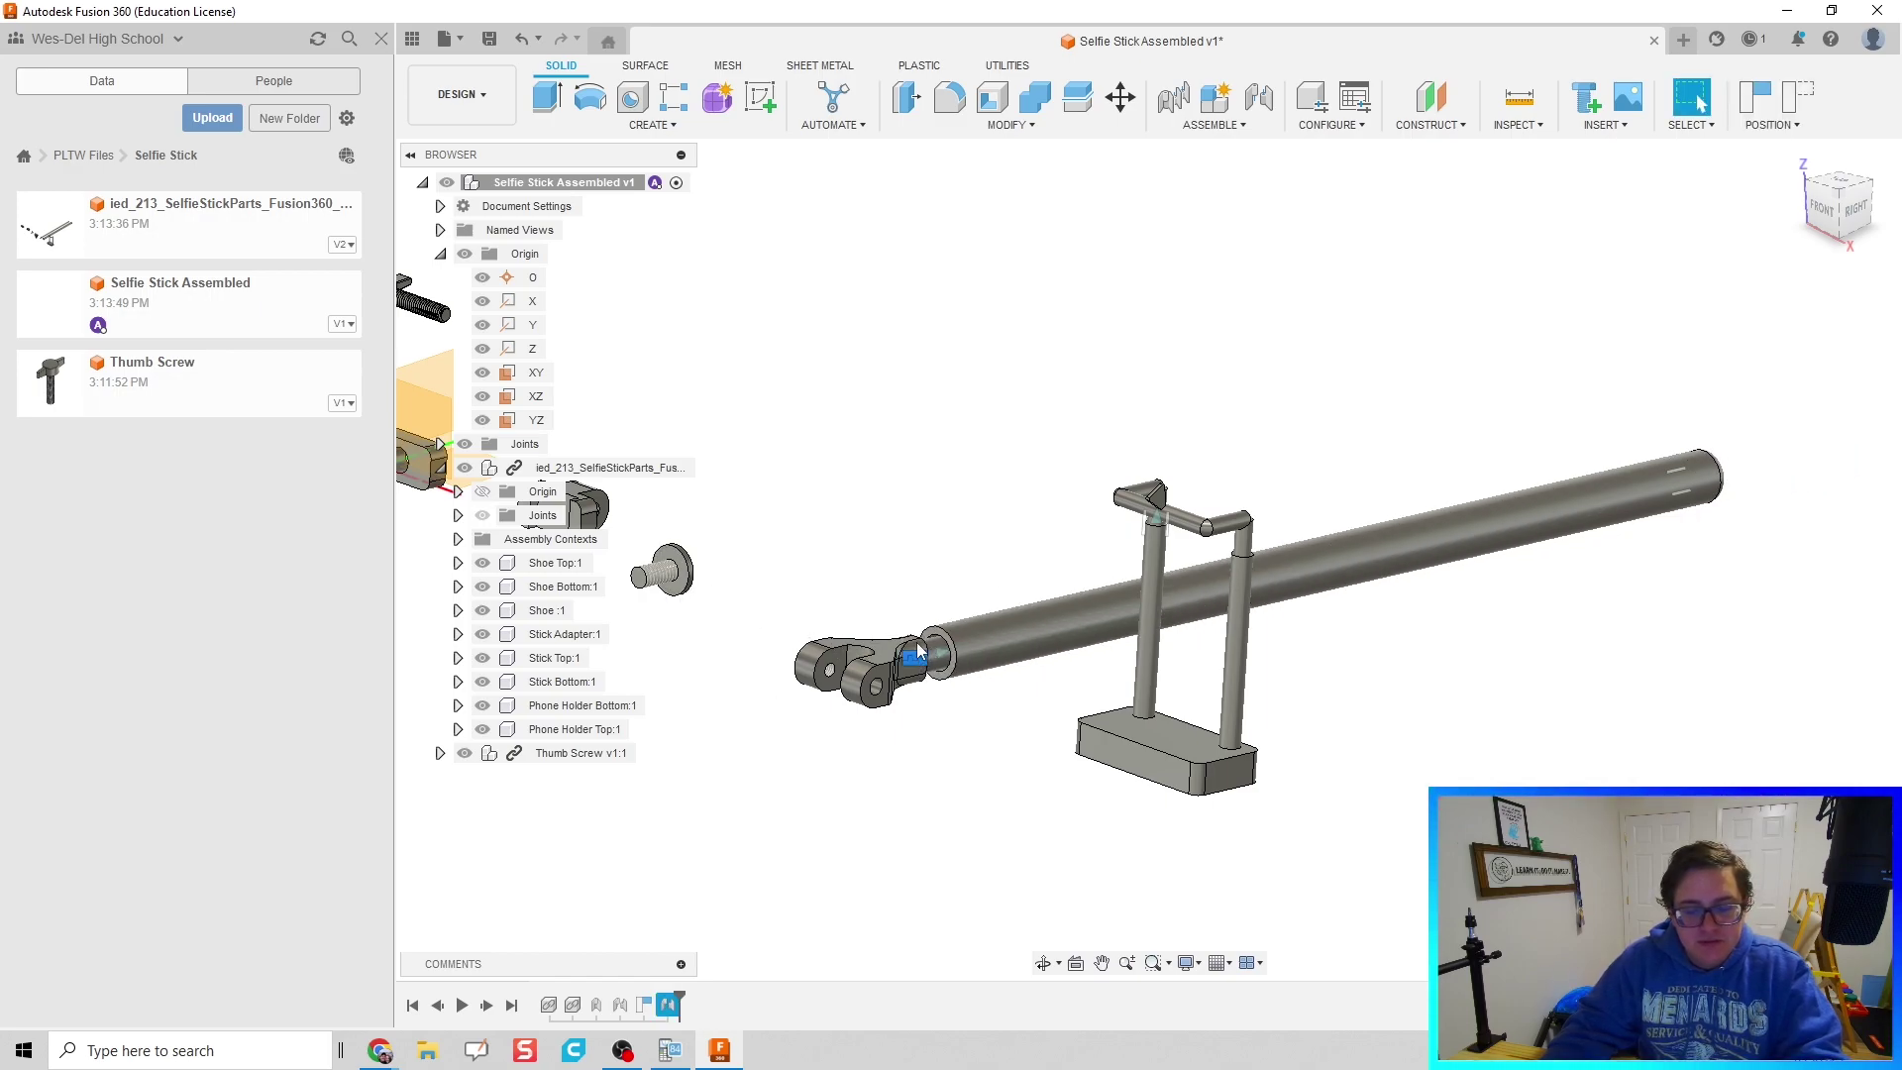
click(899, 502)
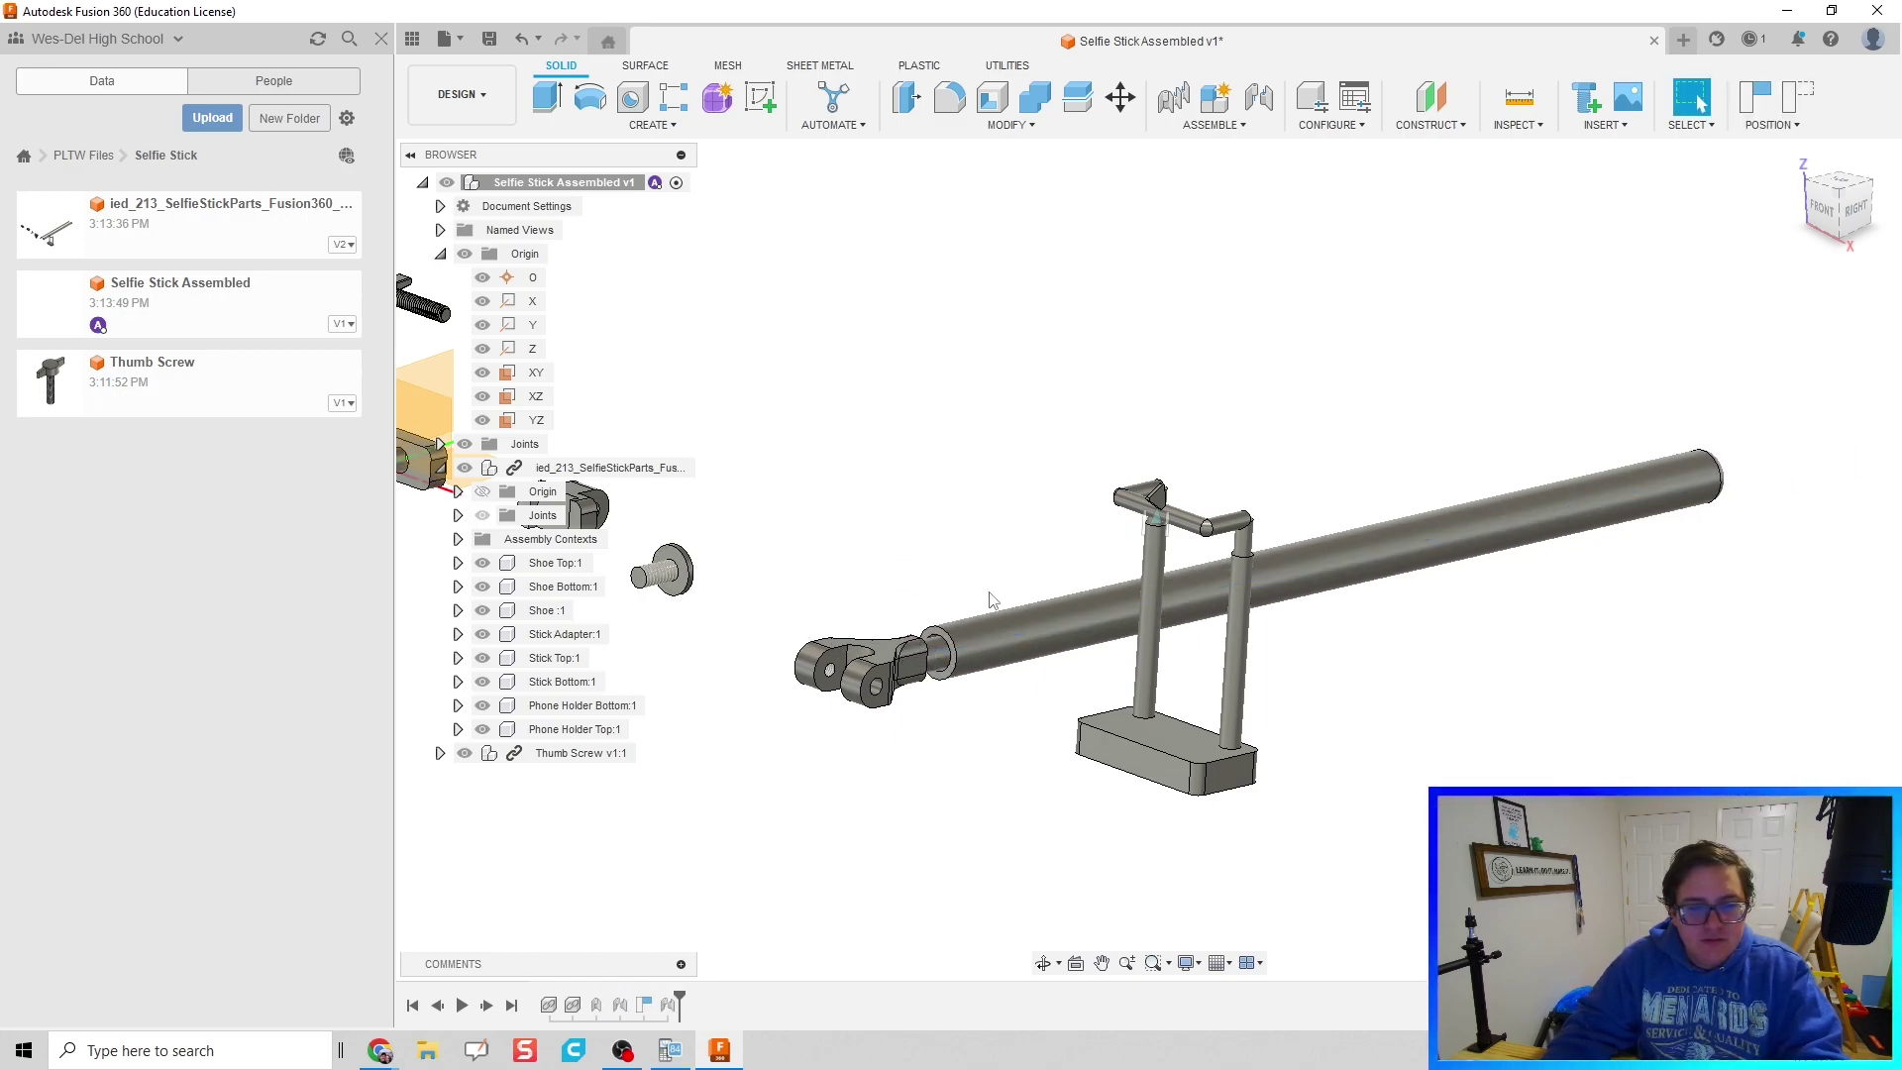
drag(1094, 624, 1644, 498)
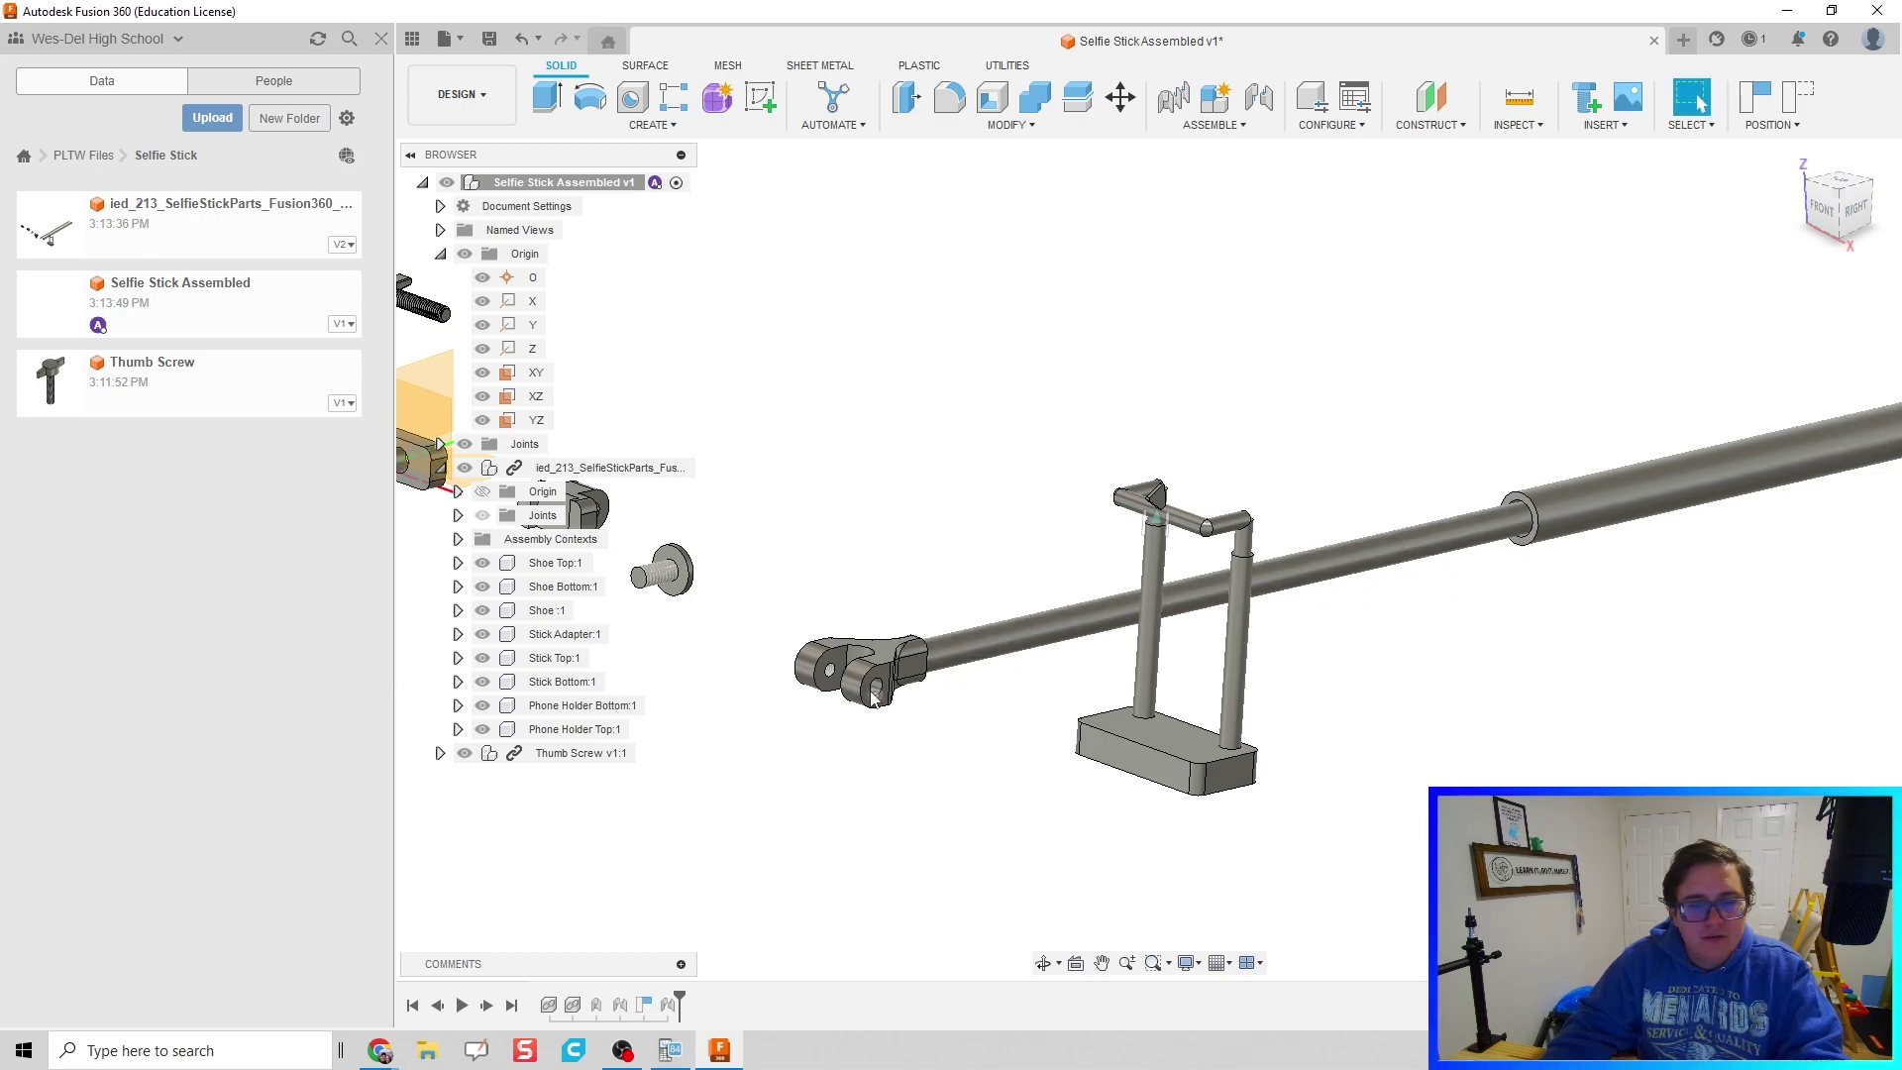
middle_drag(892, 639, 1052, 637)
scroll(1012, 543, up, 3)
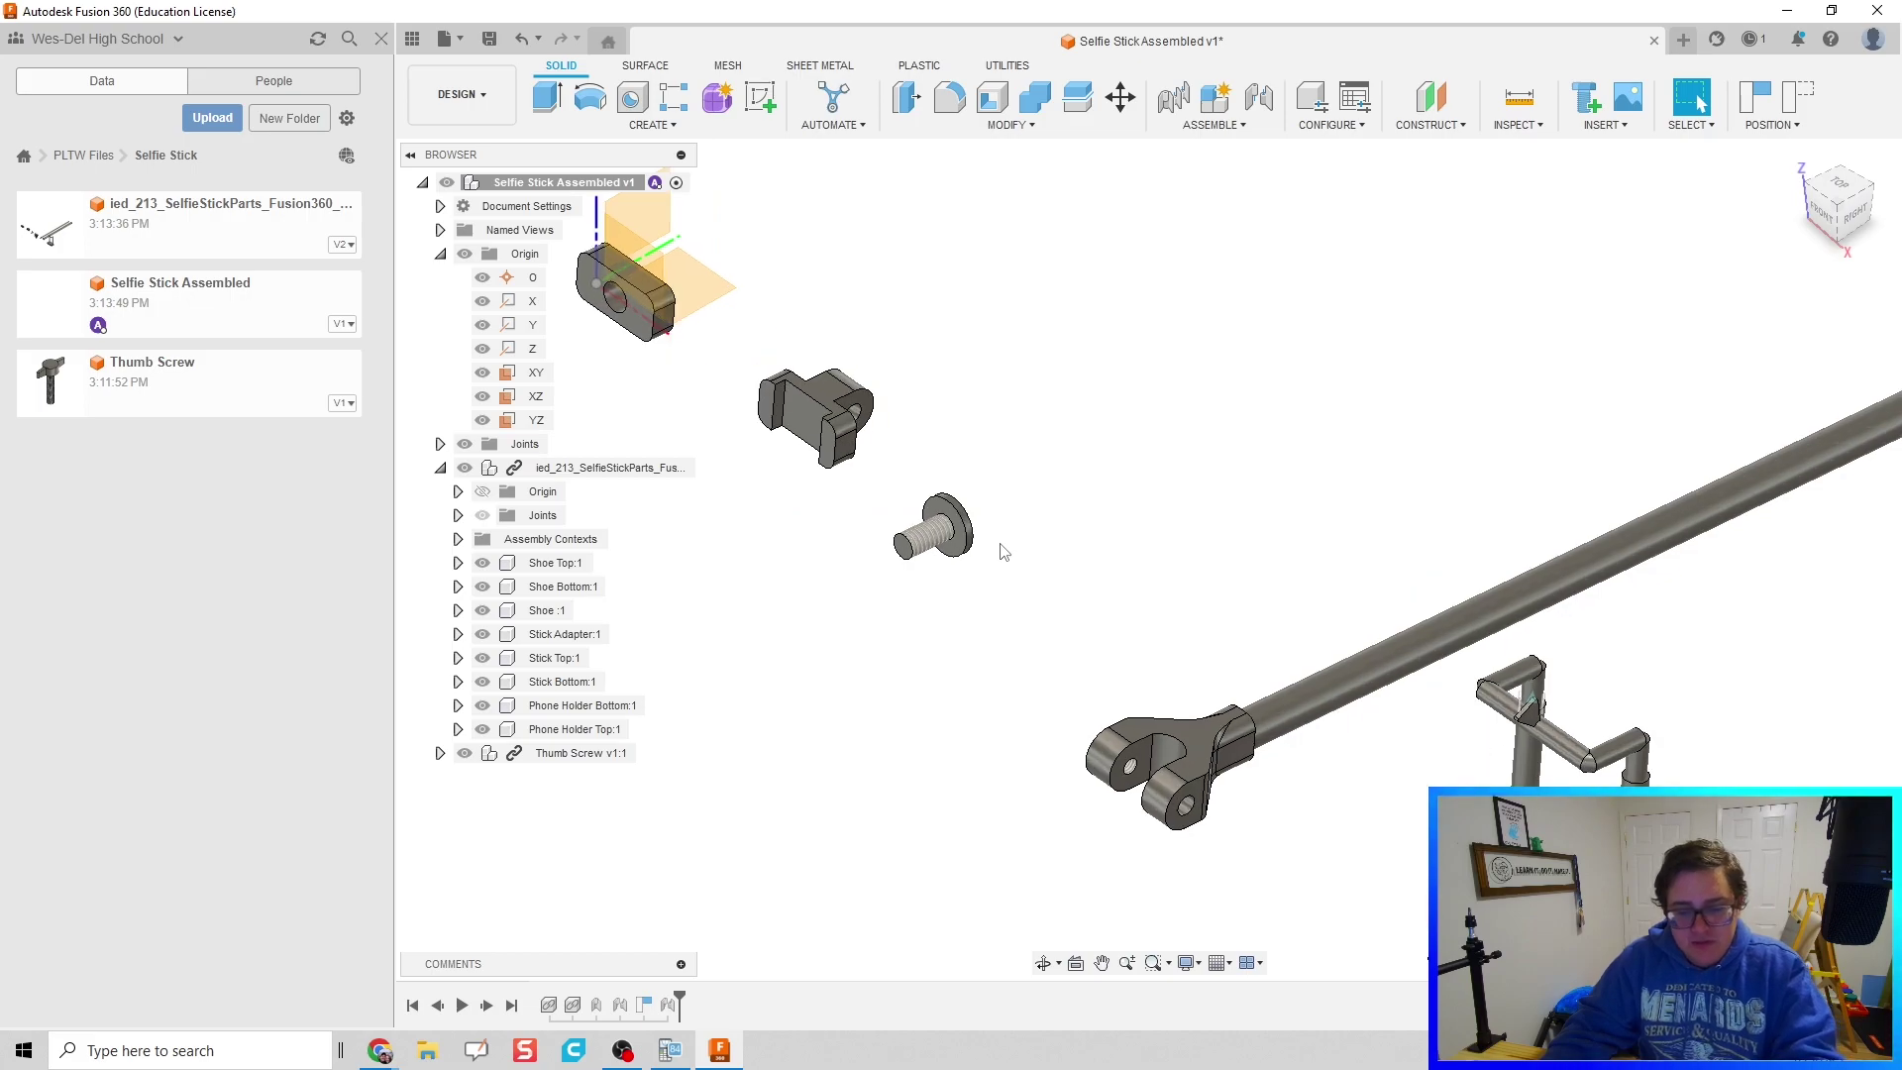
key(j)
scroll(1015, 442, up, 3)
scroll(1020, 445, down, 2)
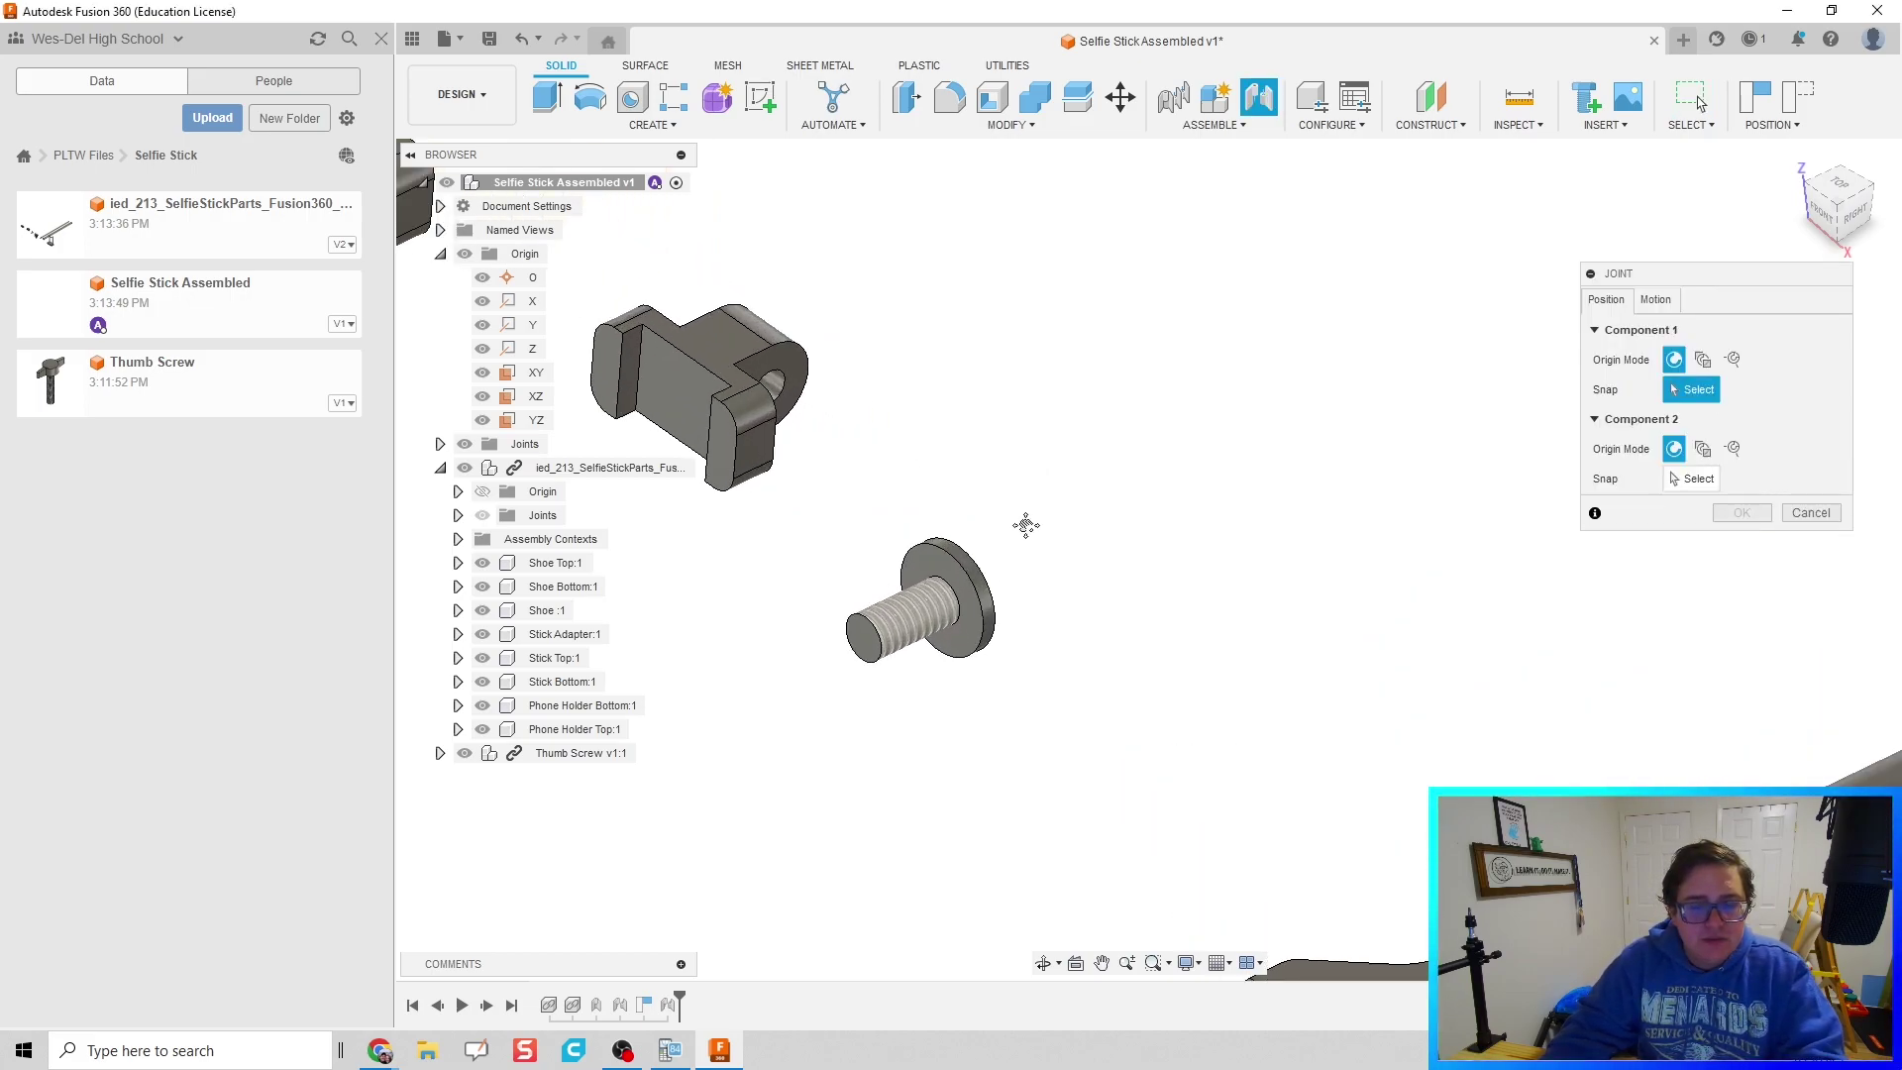
scroll(1027, 542, down, 3)
scroll(896, 510, up, 5)
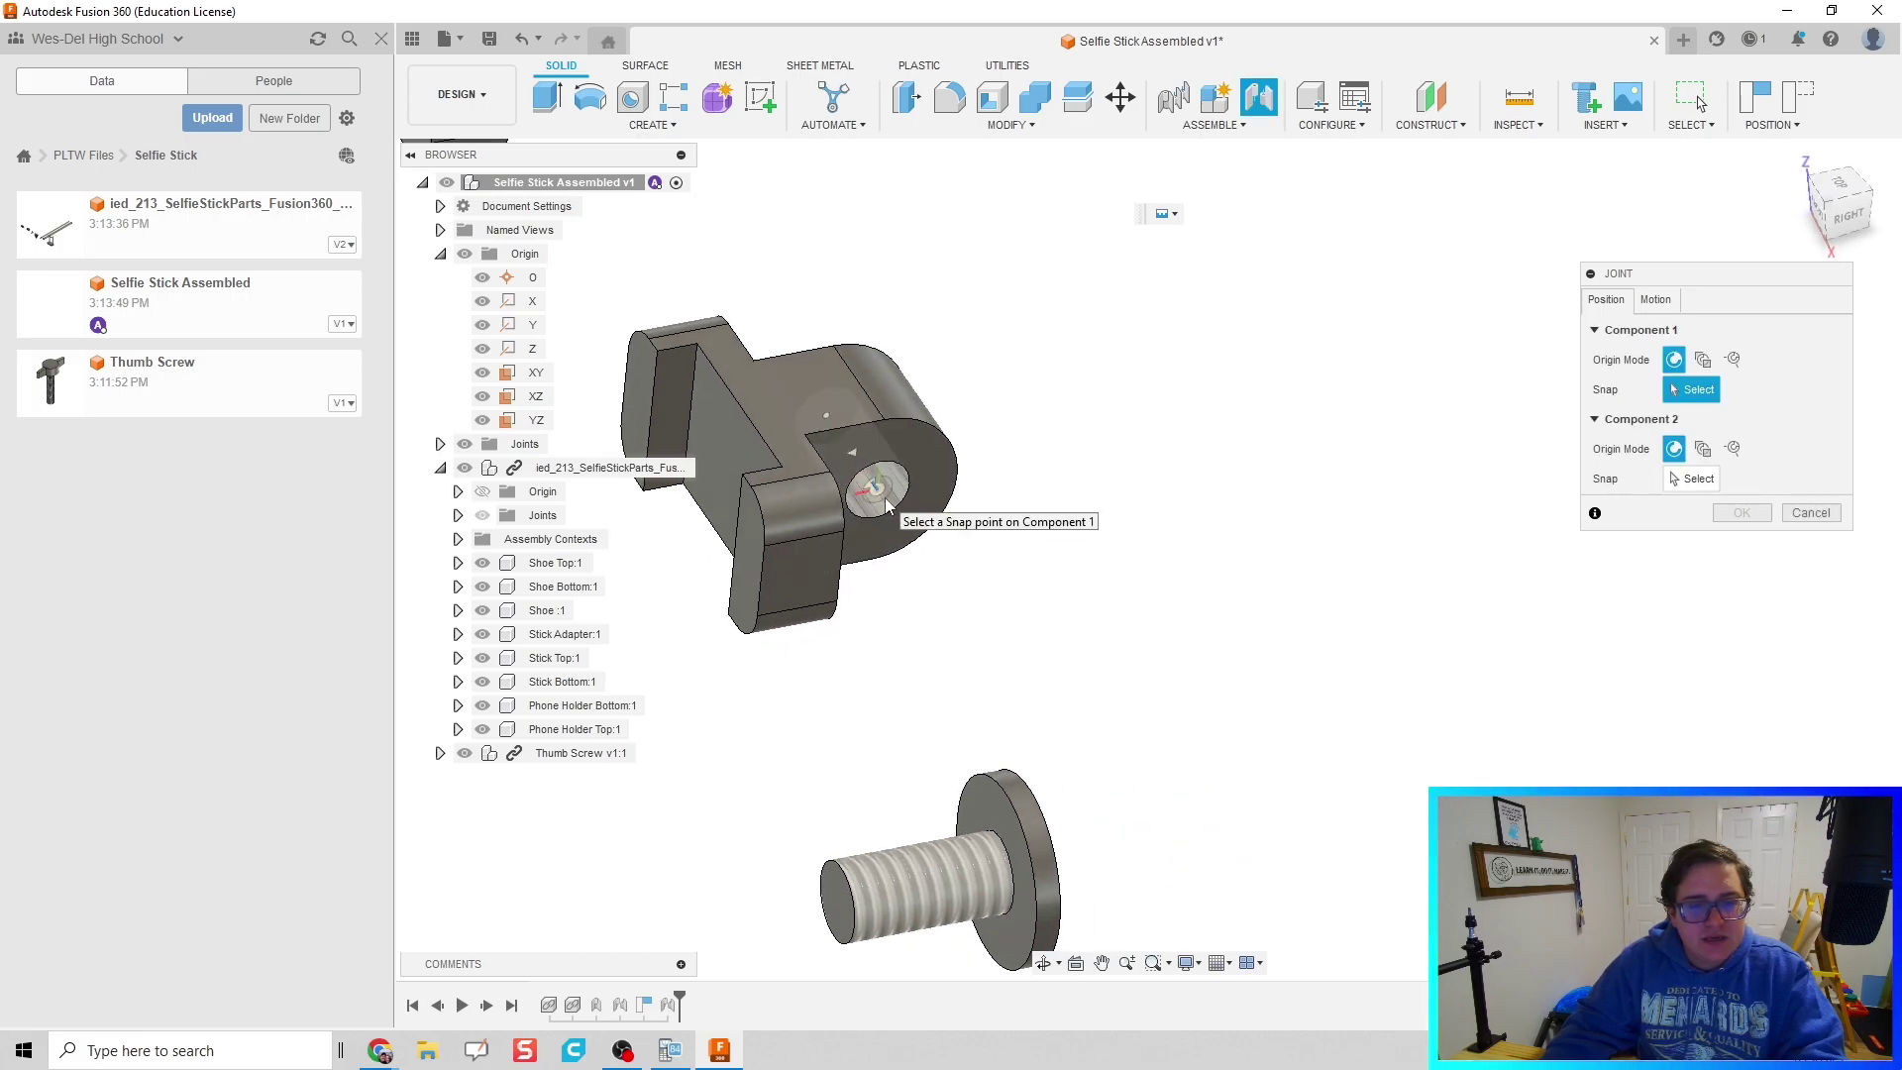
scroll(889, 506, down, 2)
click(883, 503)
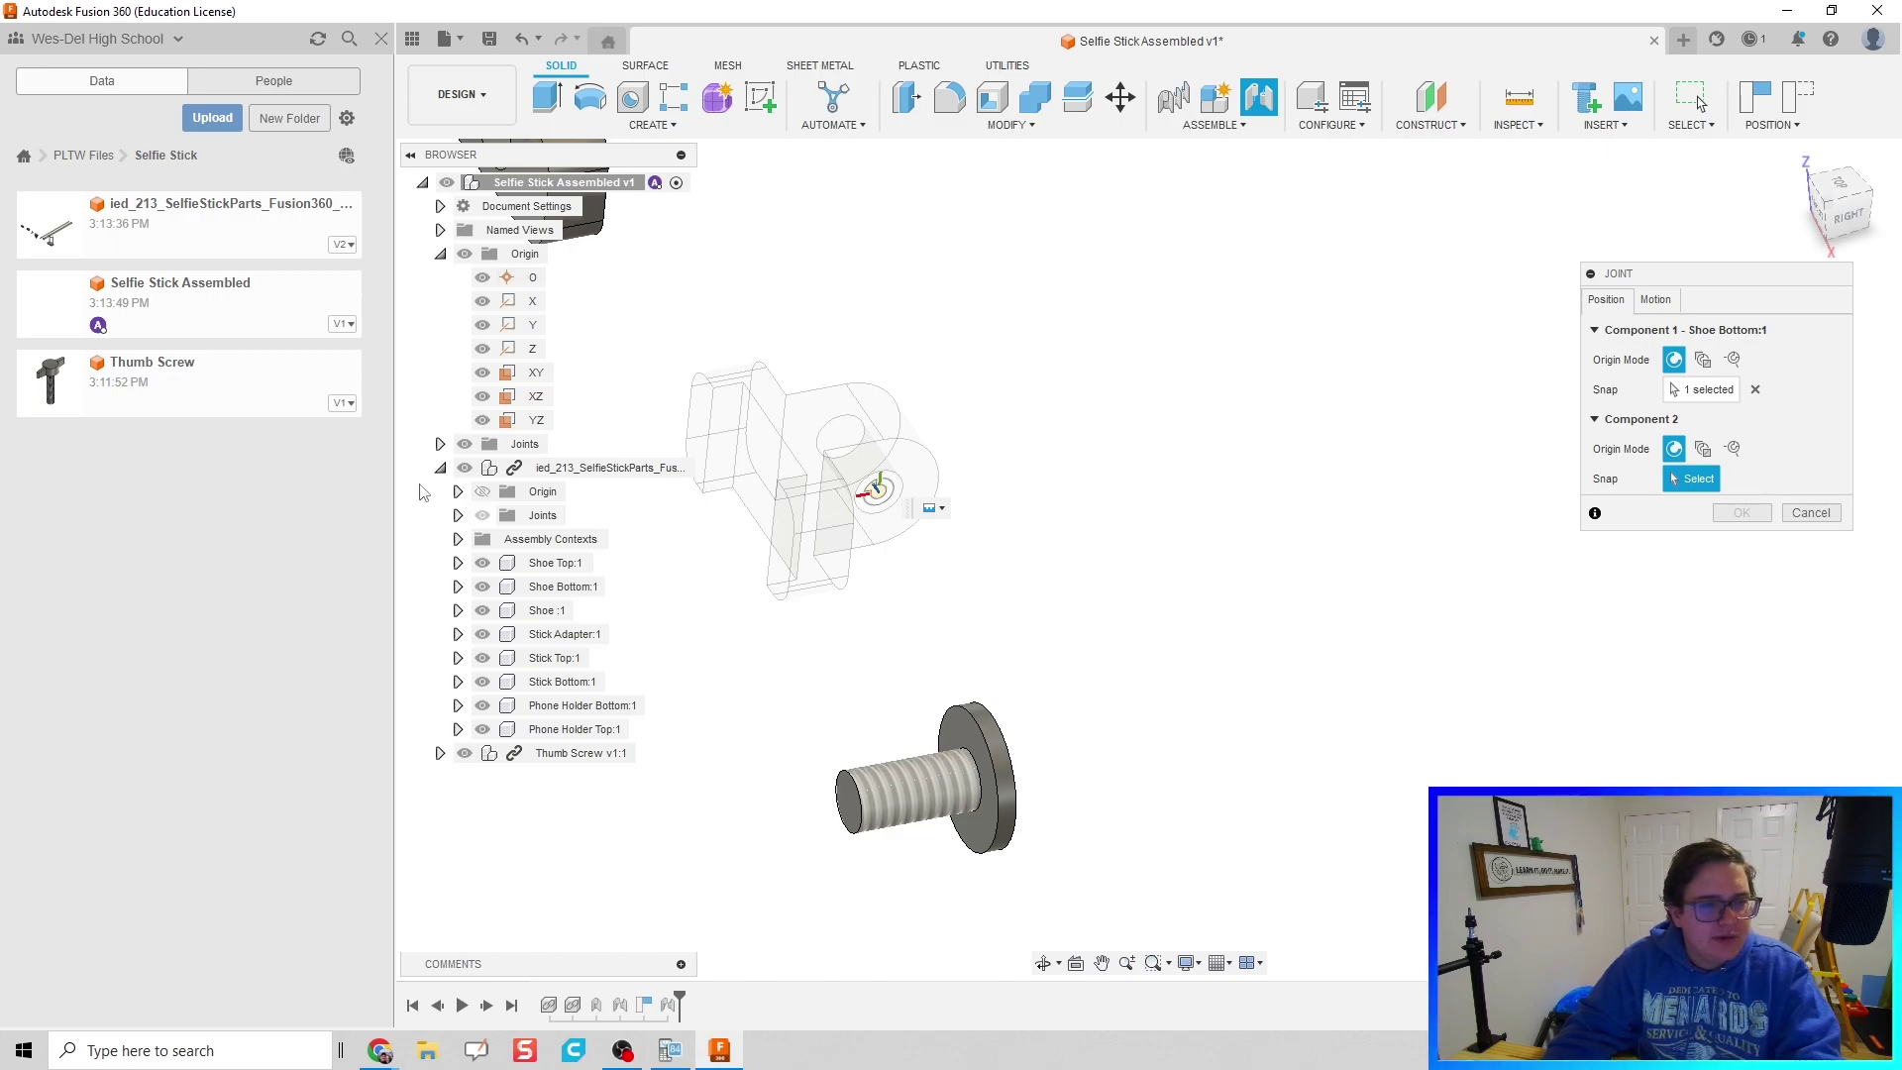
key(Escape)
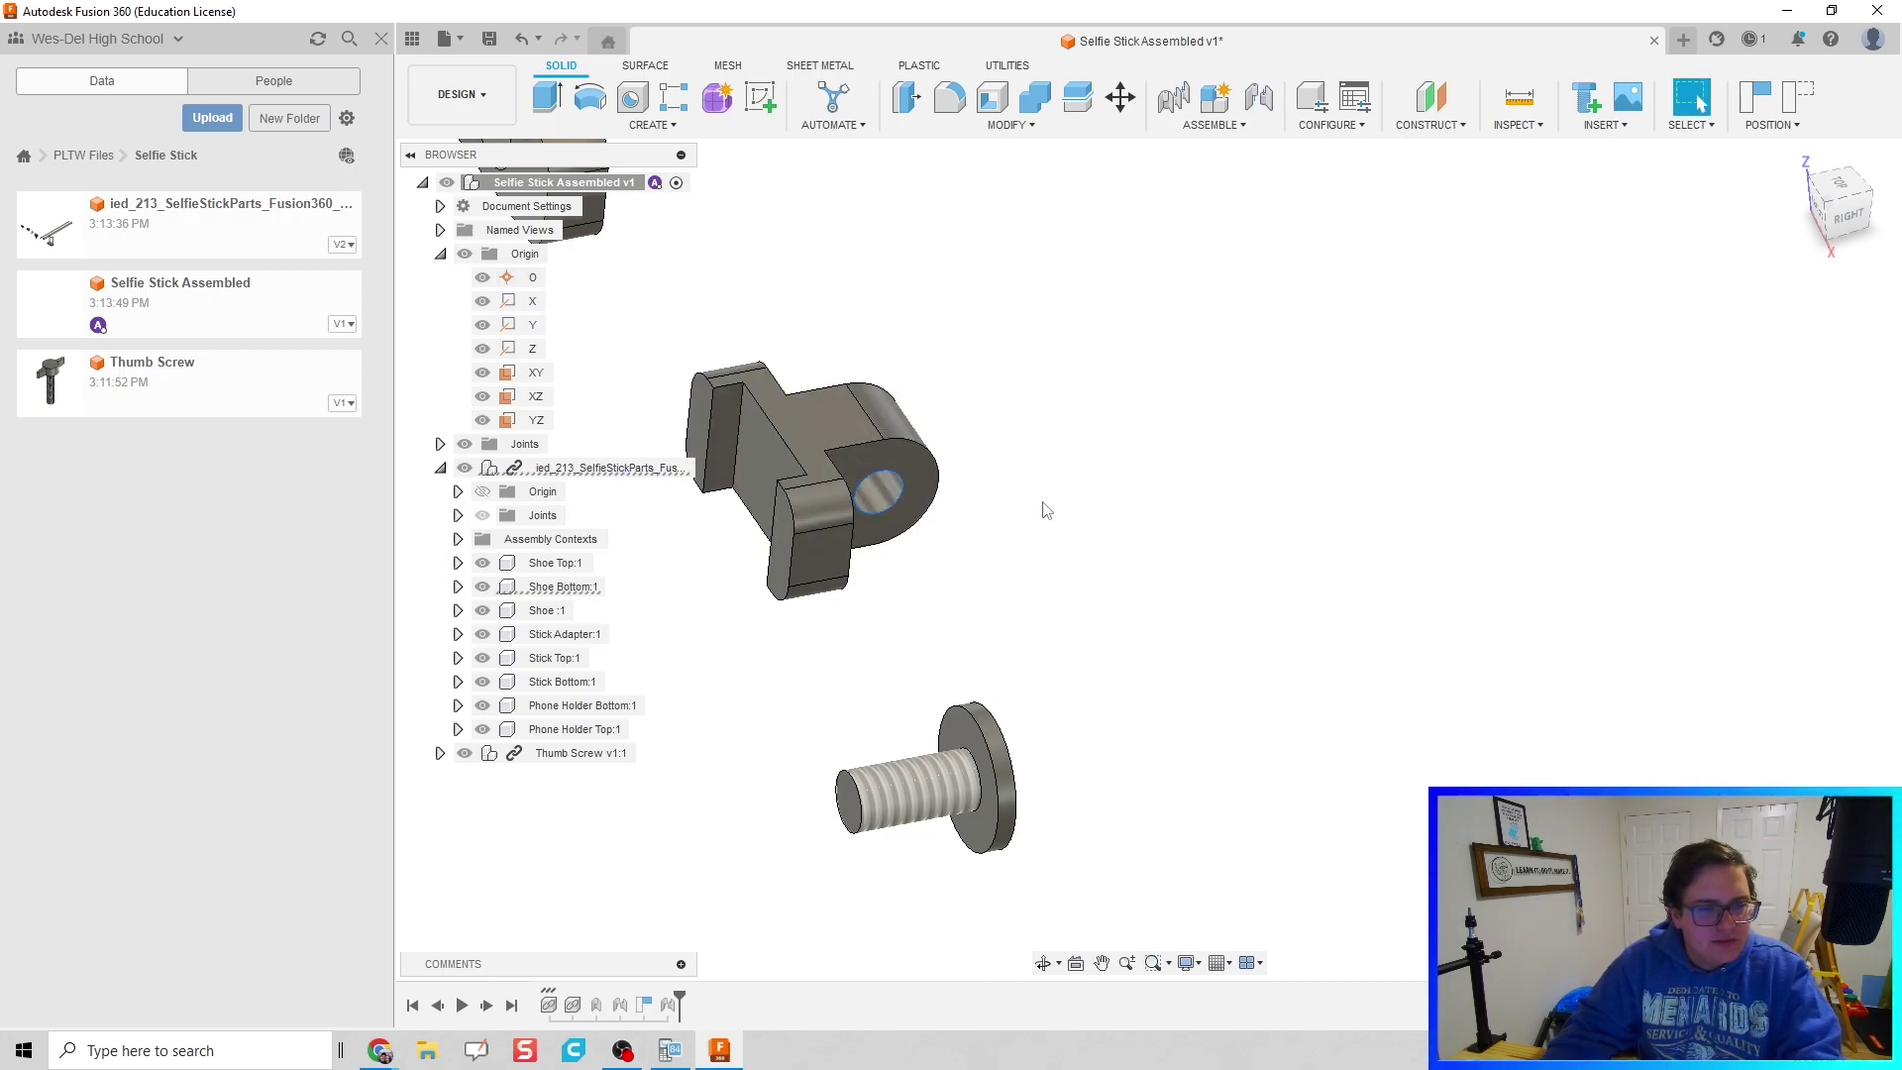
Step: Start a joint snapping Shoe Bottom's hole opening to the inner opening of the unthreaded hole in the Stick Adapter's fork
key(j)
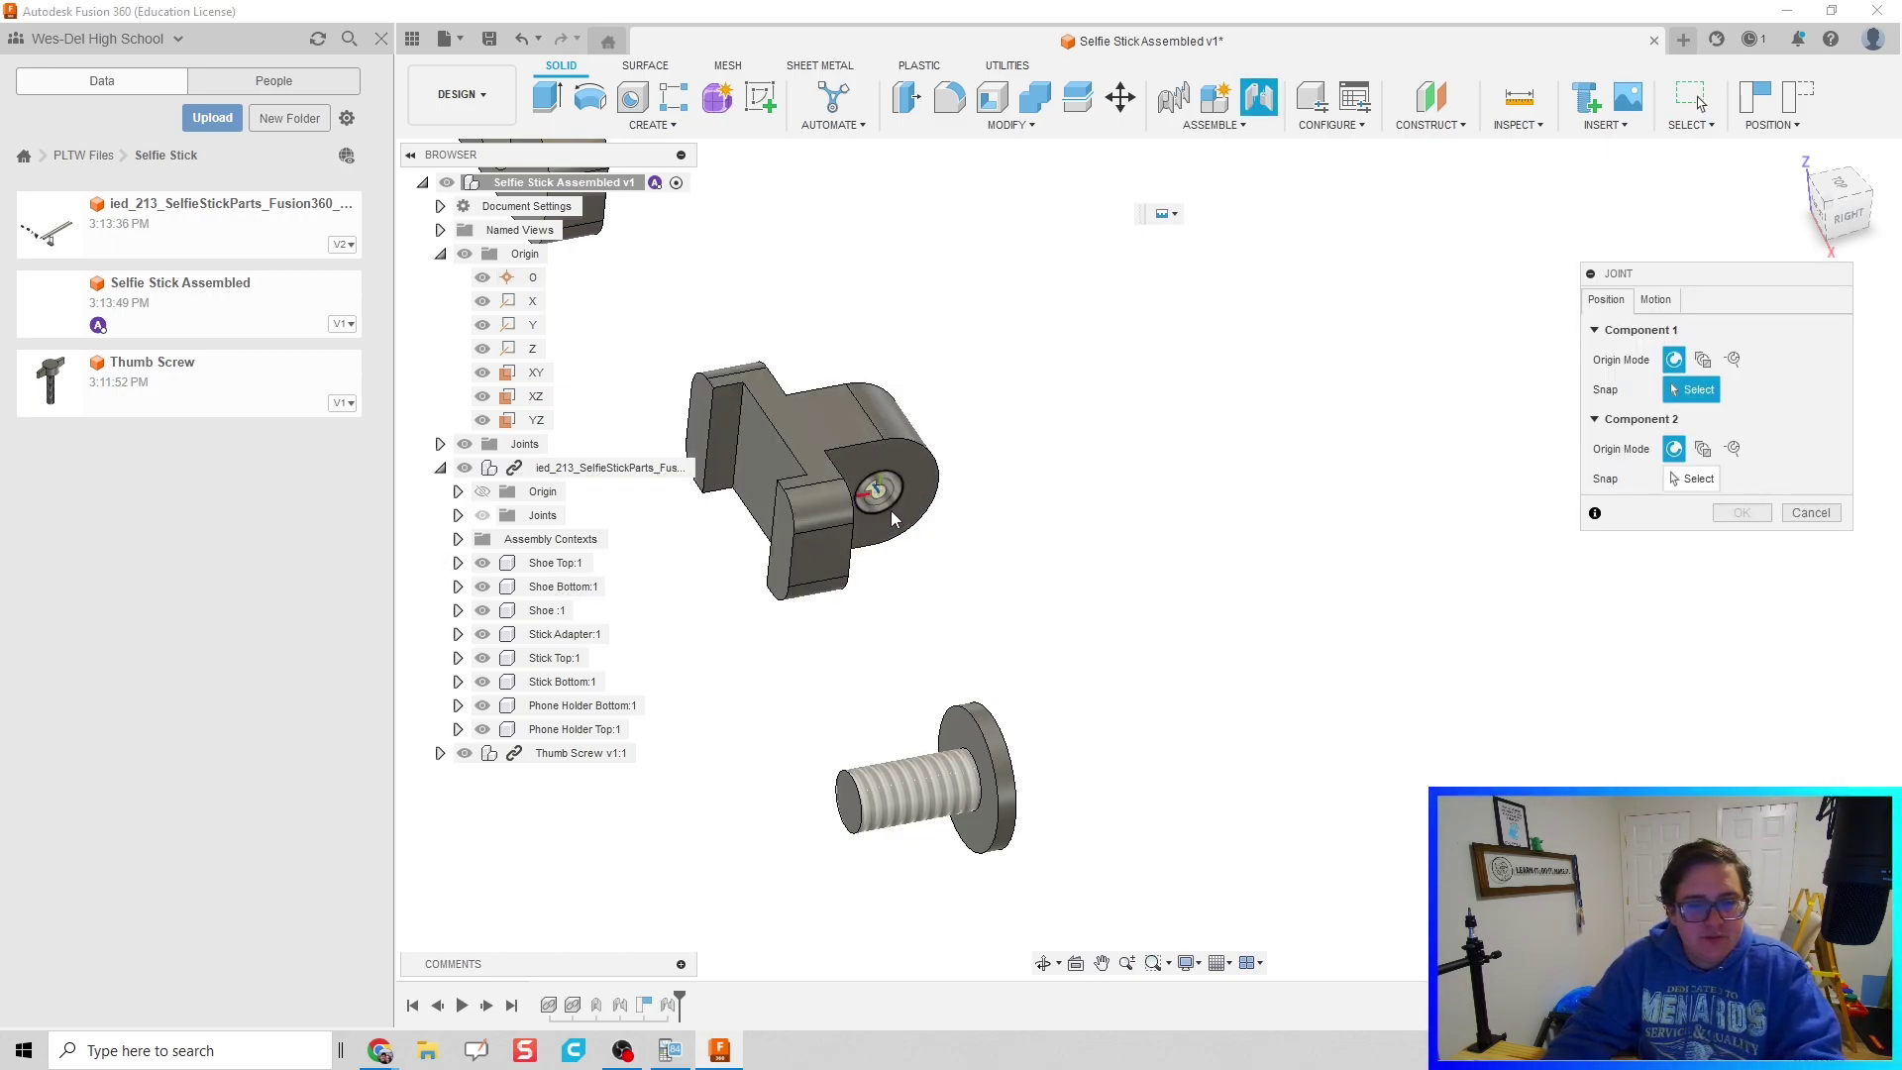
click(890, 502)
middle_drag(1208, 700, 1055, 249)
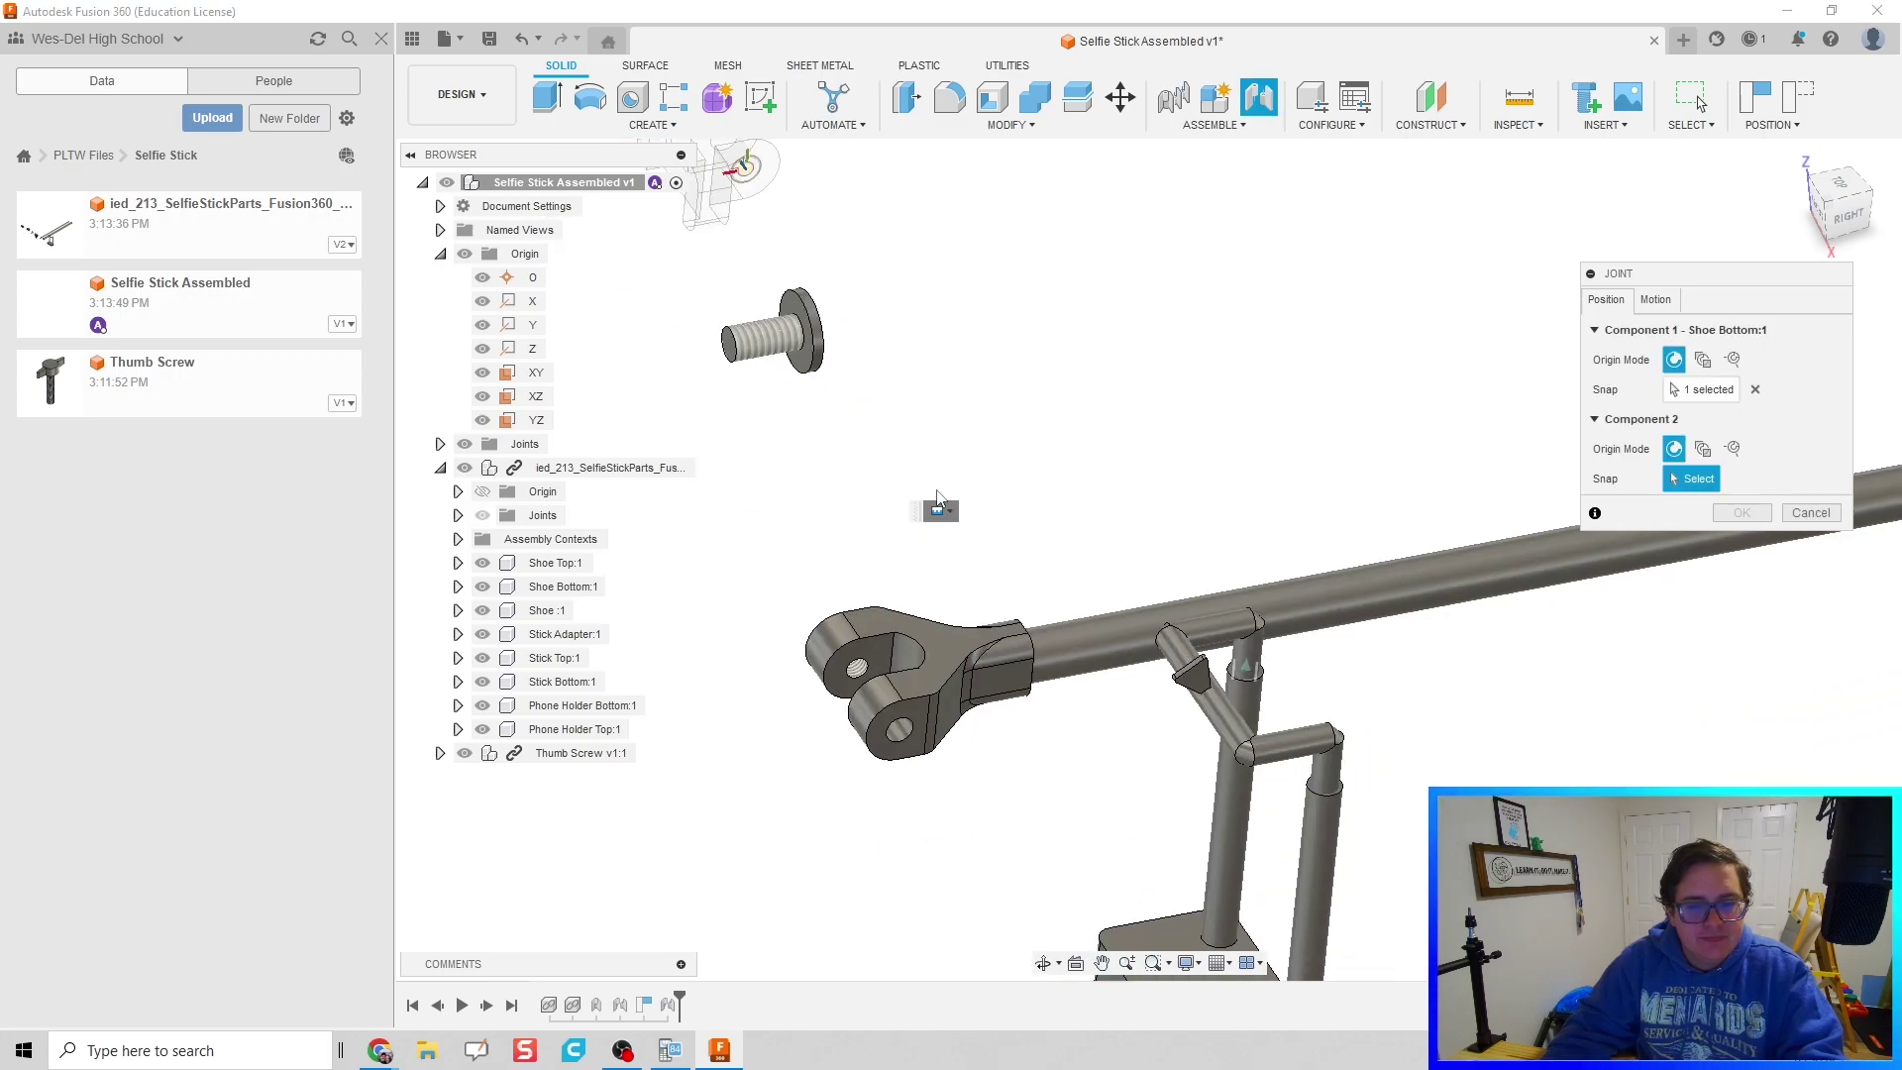
scroll(878, 446, down, 1)
middle_drag(882, 453, 912, 297)
shift+middle_drag(797, 437, 925, 436)
scroll(923, 442, up, 3)
scroll(919, 446, up, 2)
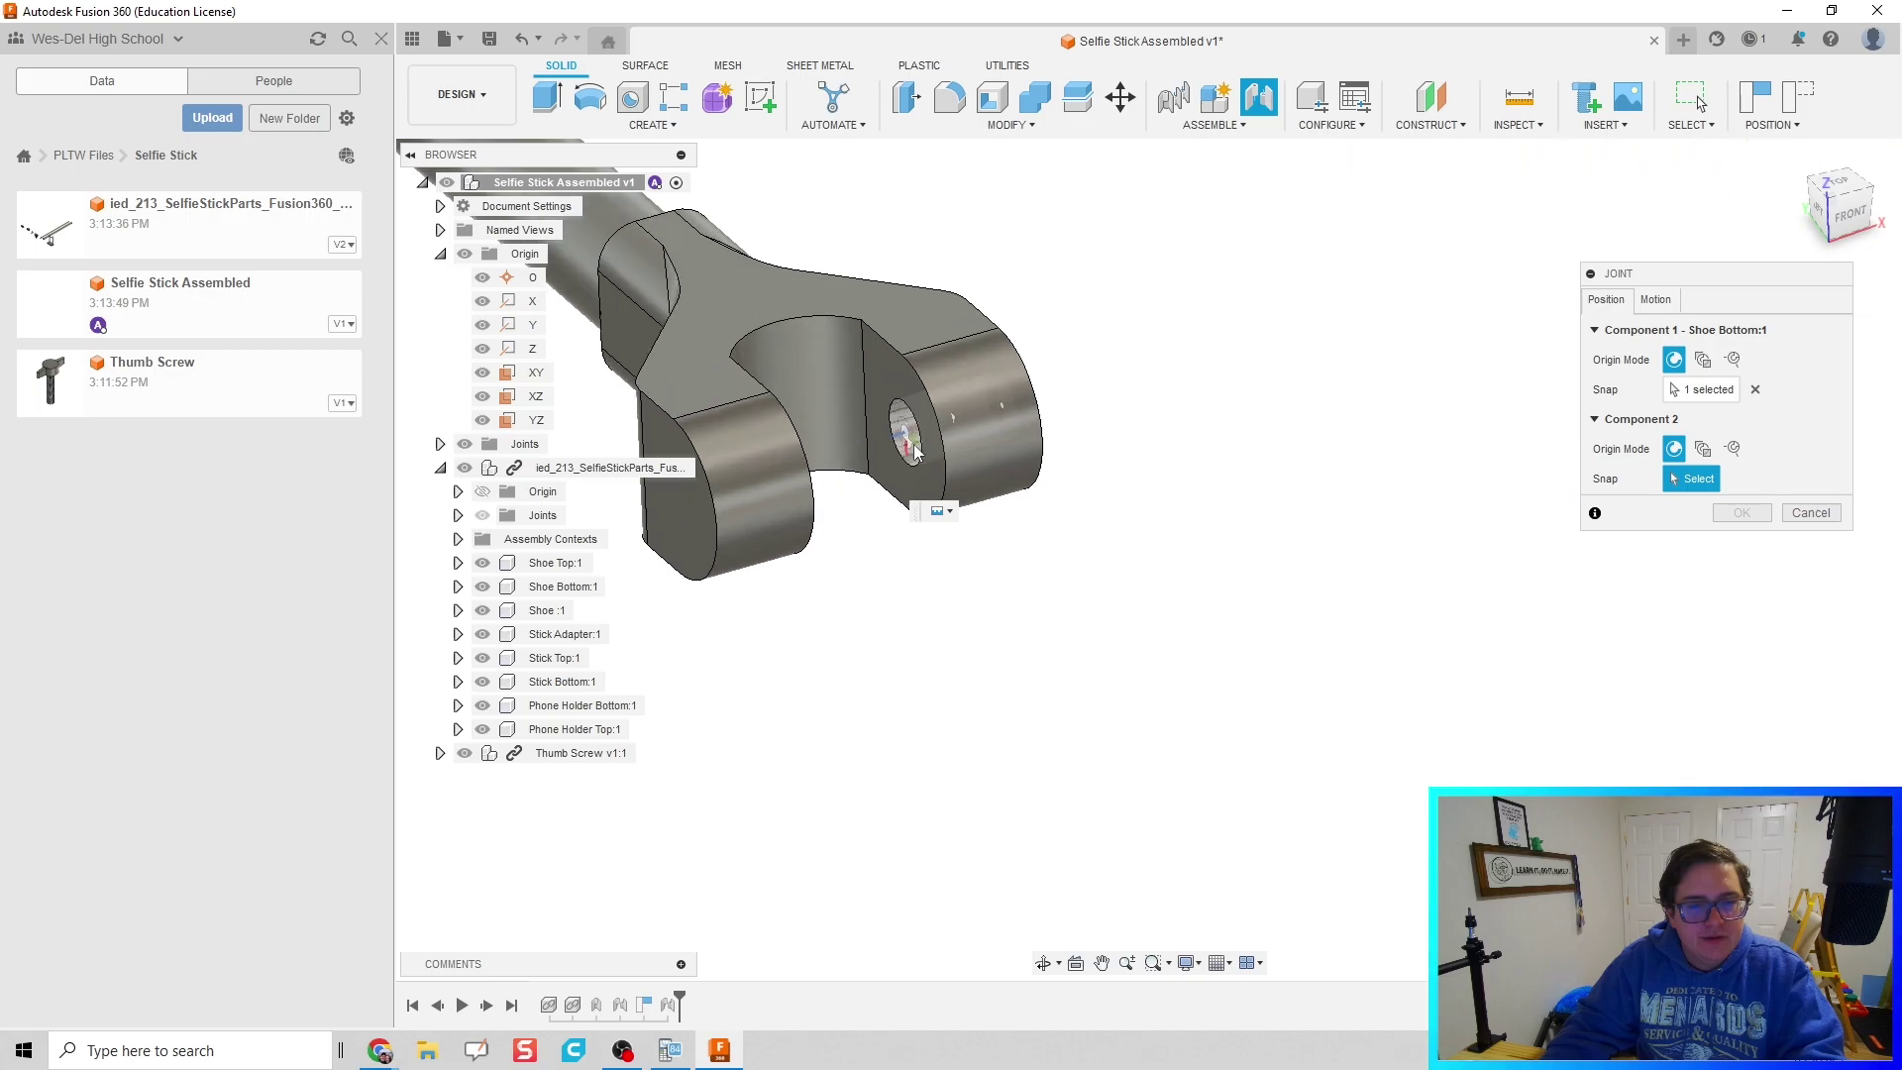
click(902, 452)
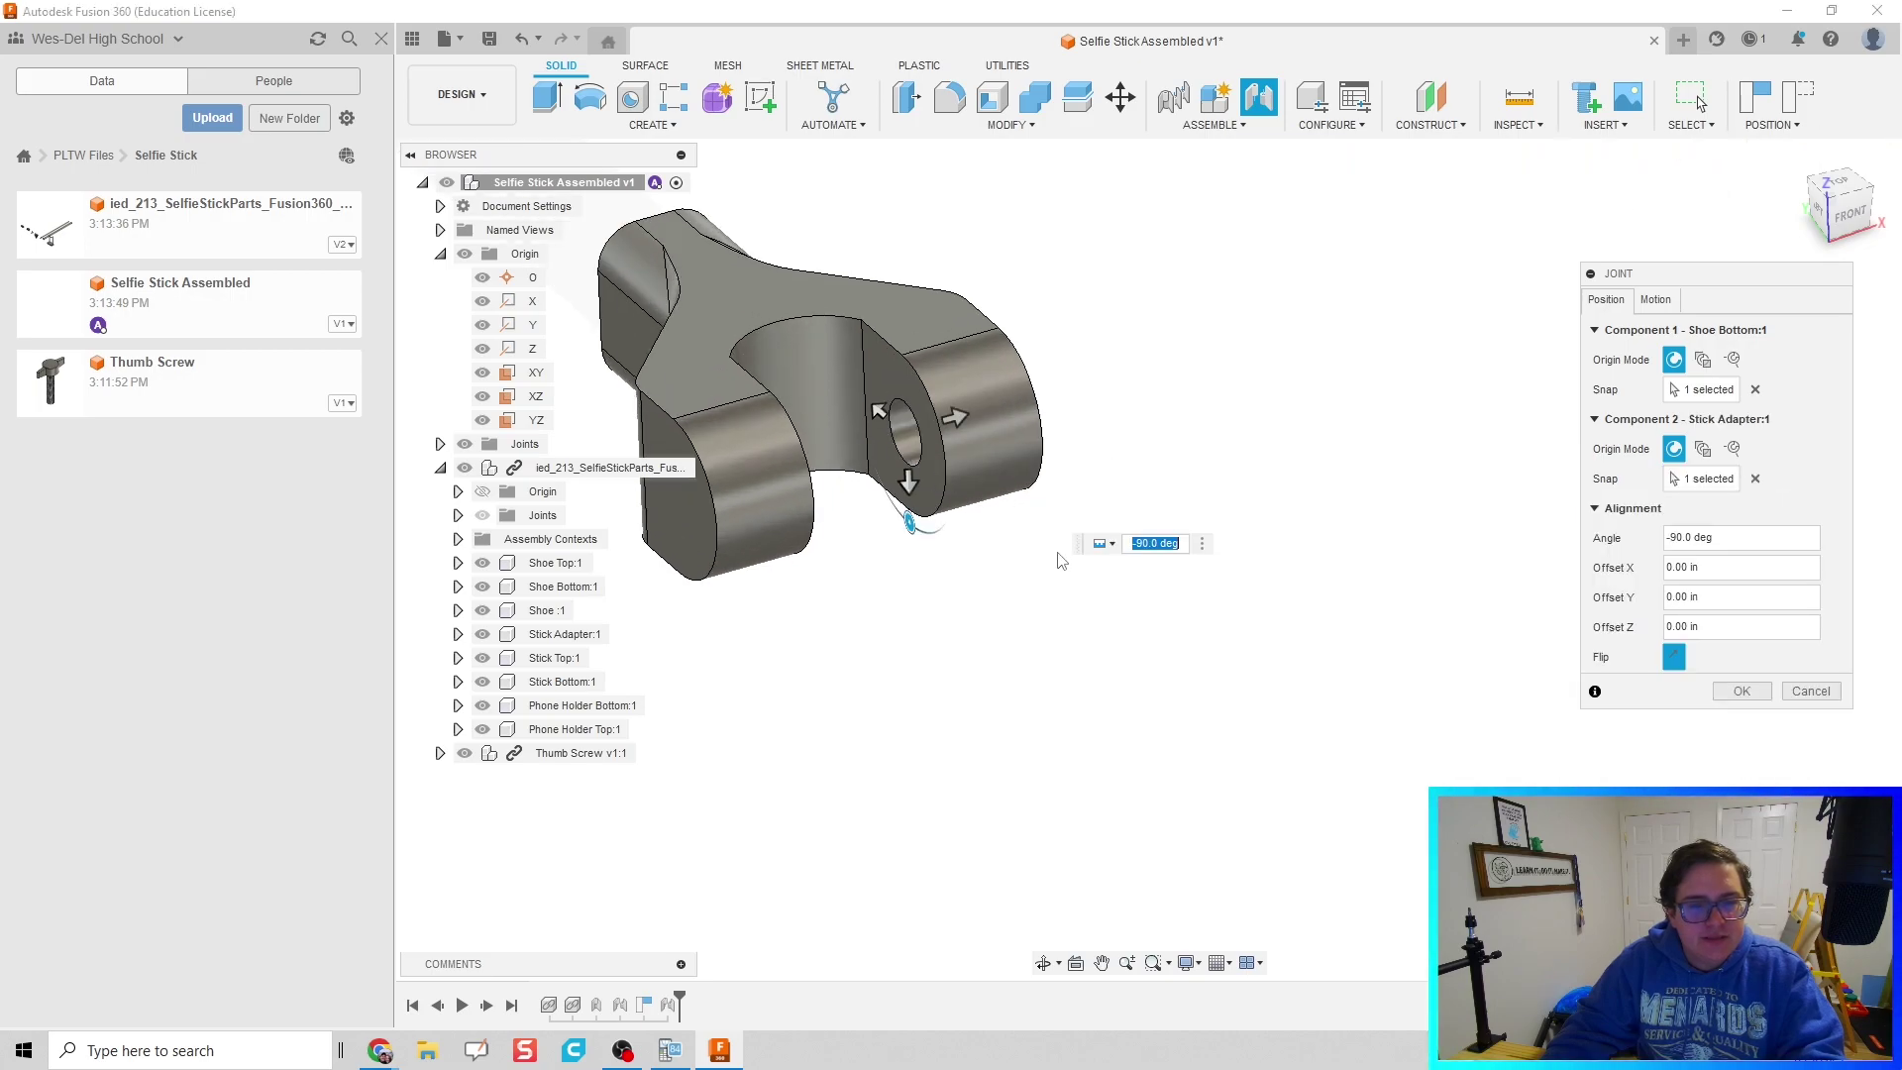
Step: Try Z offsets of -0.10 in and -0.05 in to shift Shoe Bottom away from the fork arm's inner face
scroll(1060, 561, down, 3)
shift+middle_drag(1060, 561, 921, 745)
scroll(934, 628, up, 5)
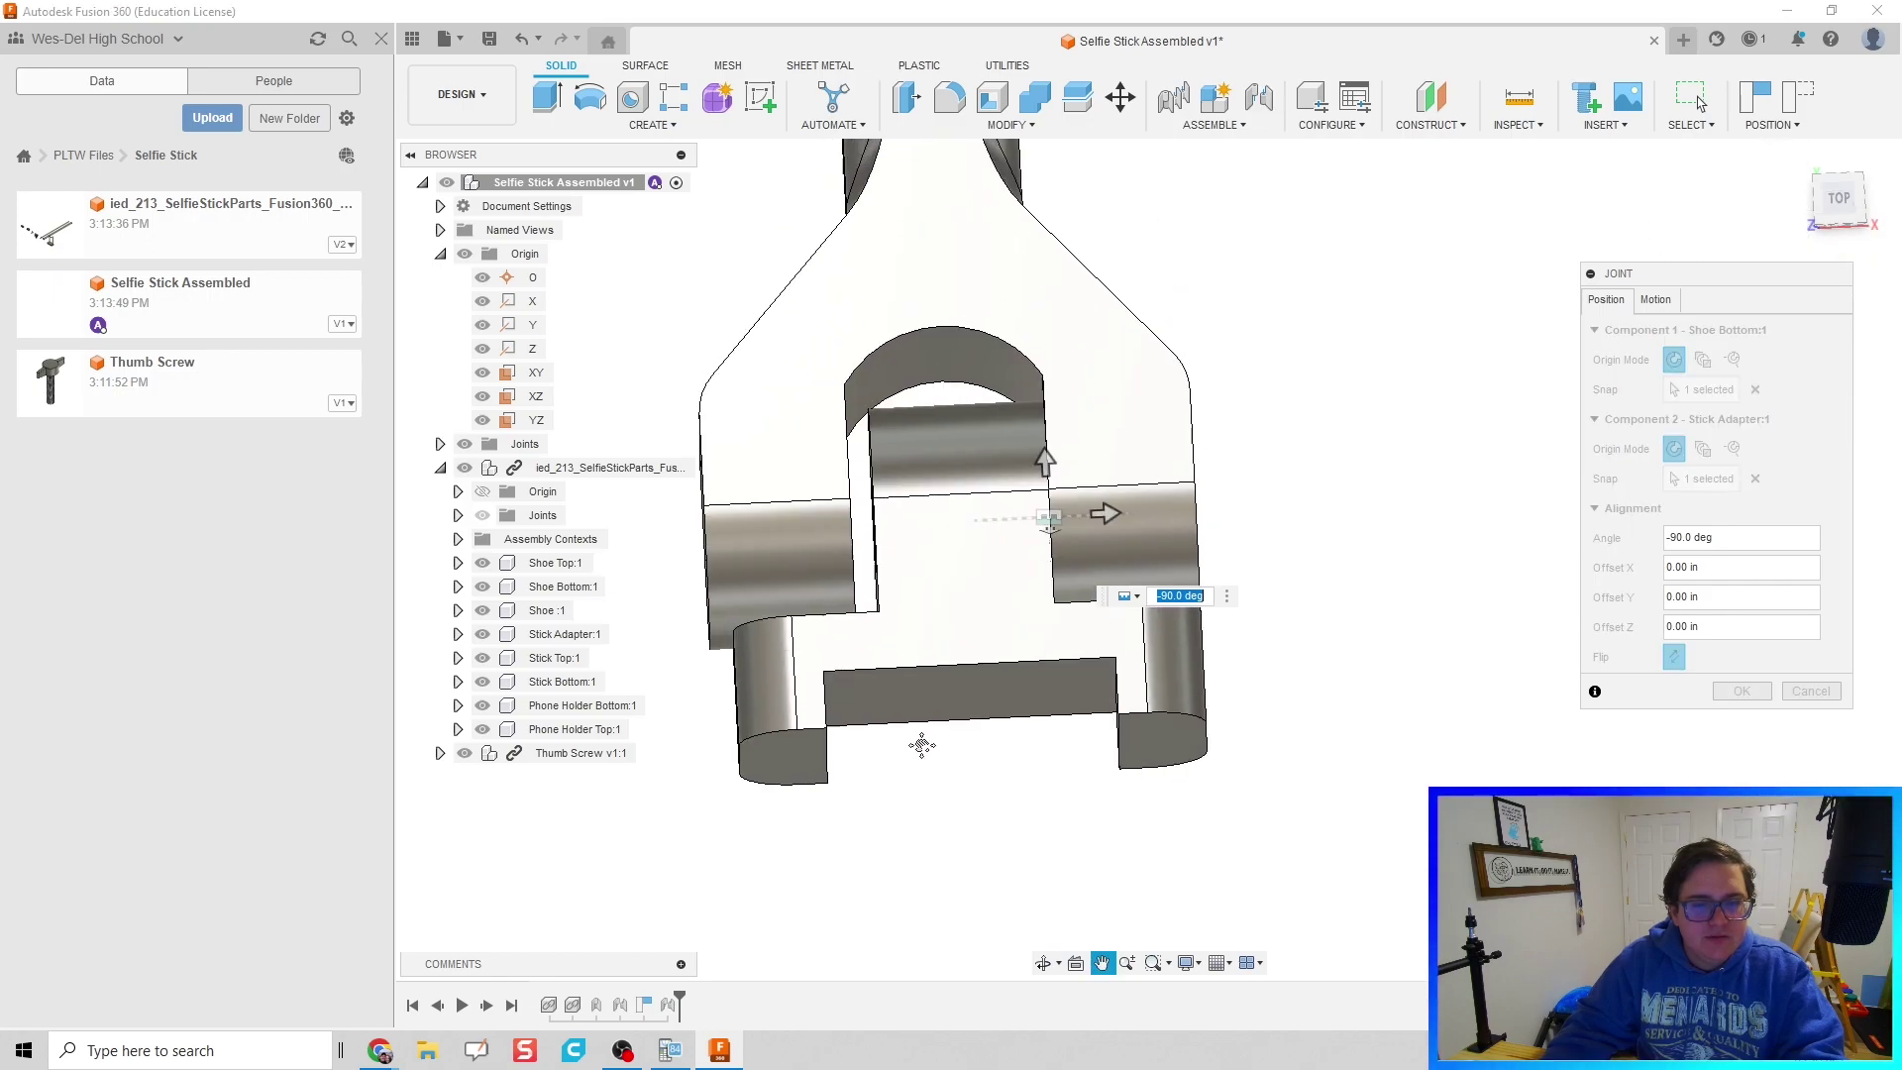
scroll(997, 615, up, 2)
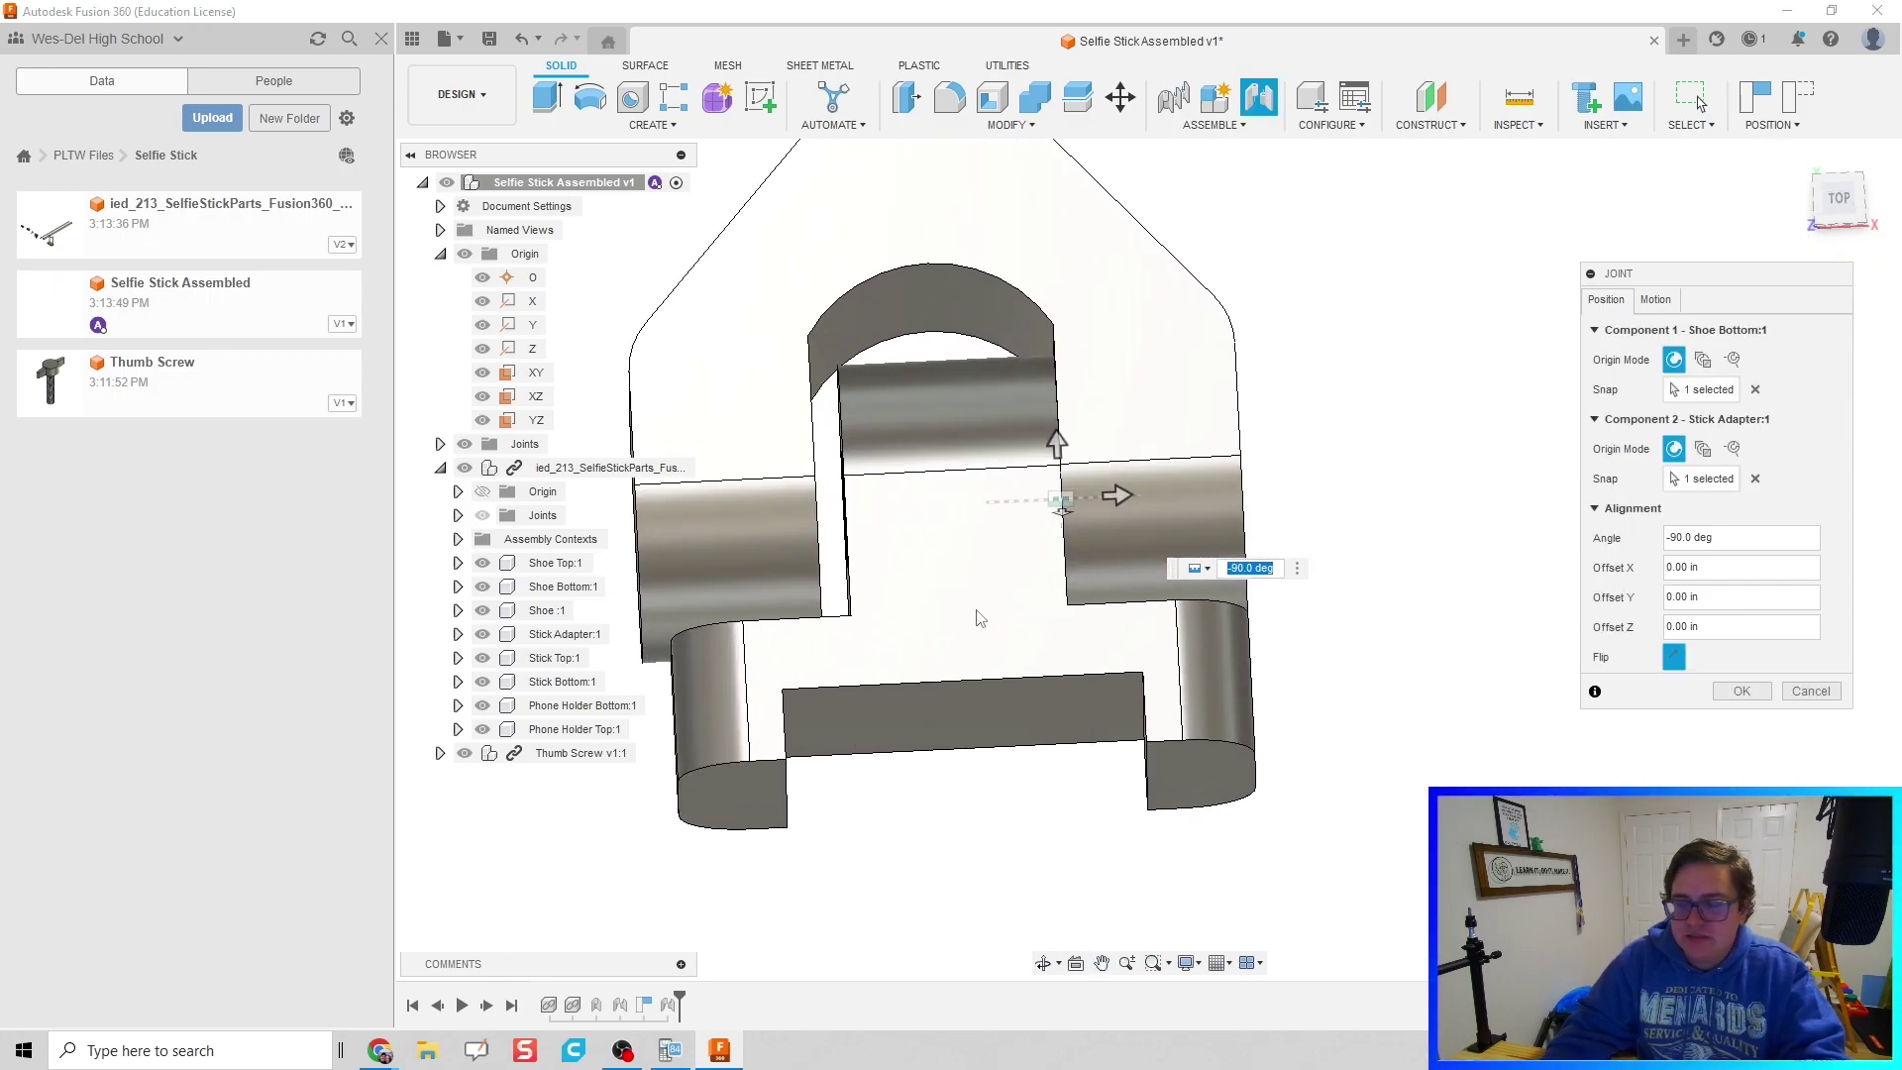
scroll(1115, 566, down, 6)
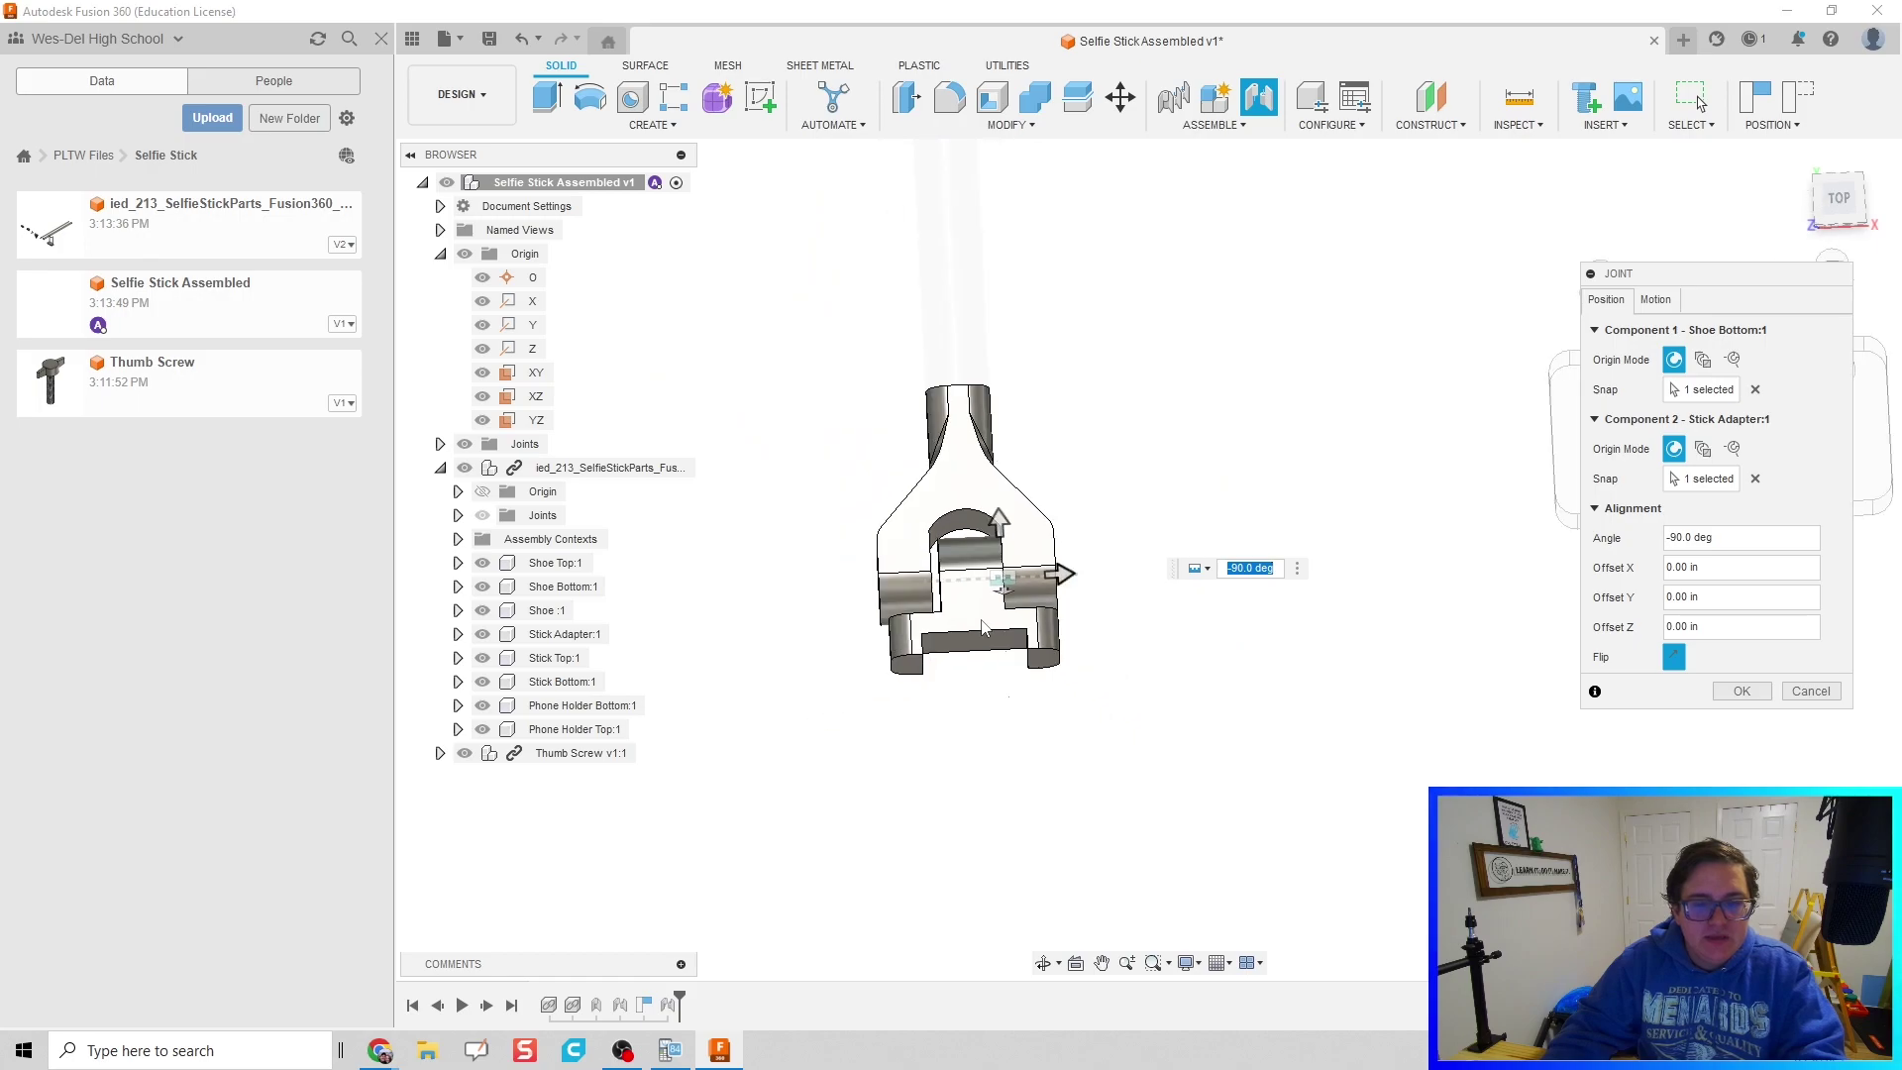
mouse_move(1042, 592)
mouse_down()
mouse_move(1211, 590)
mouse_move(1040, 595)
mouse_move(1035, 615)
mouse_up()
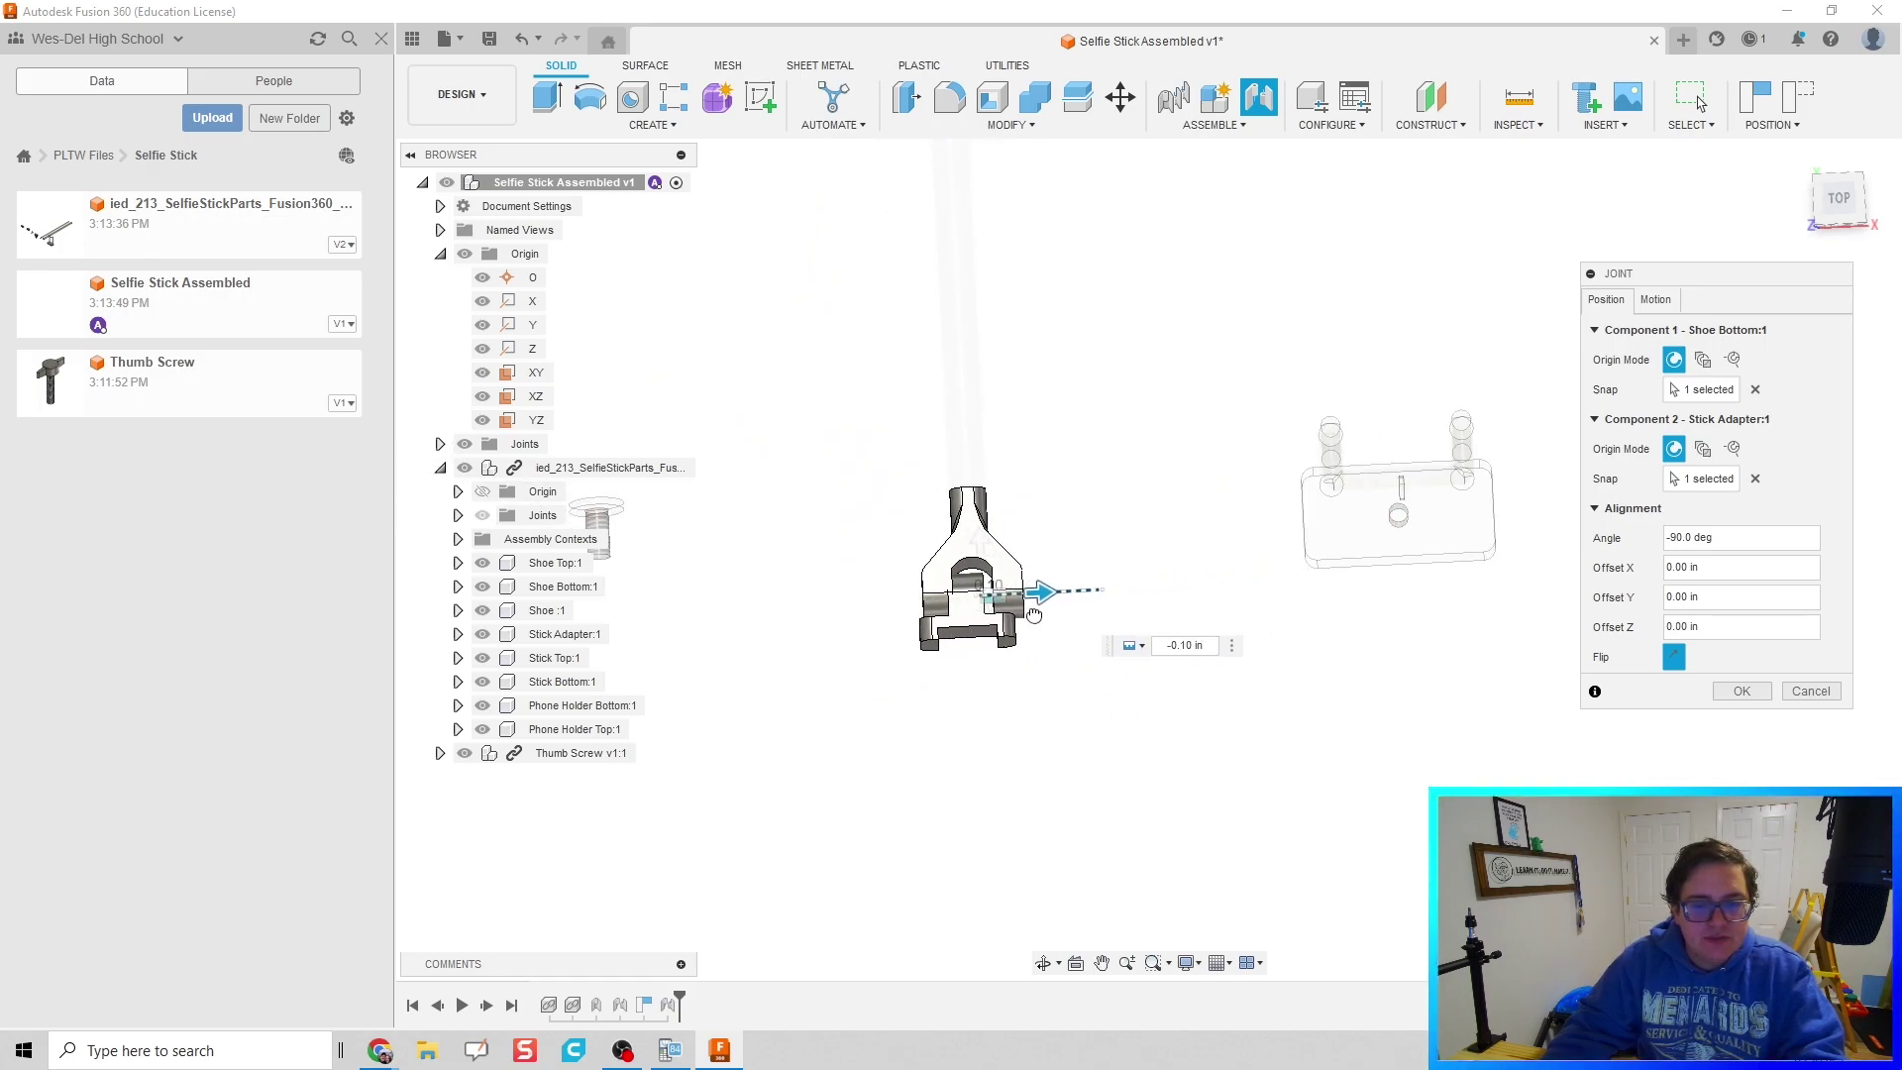
scroll(1052, 614, up, 8)
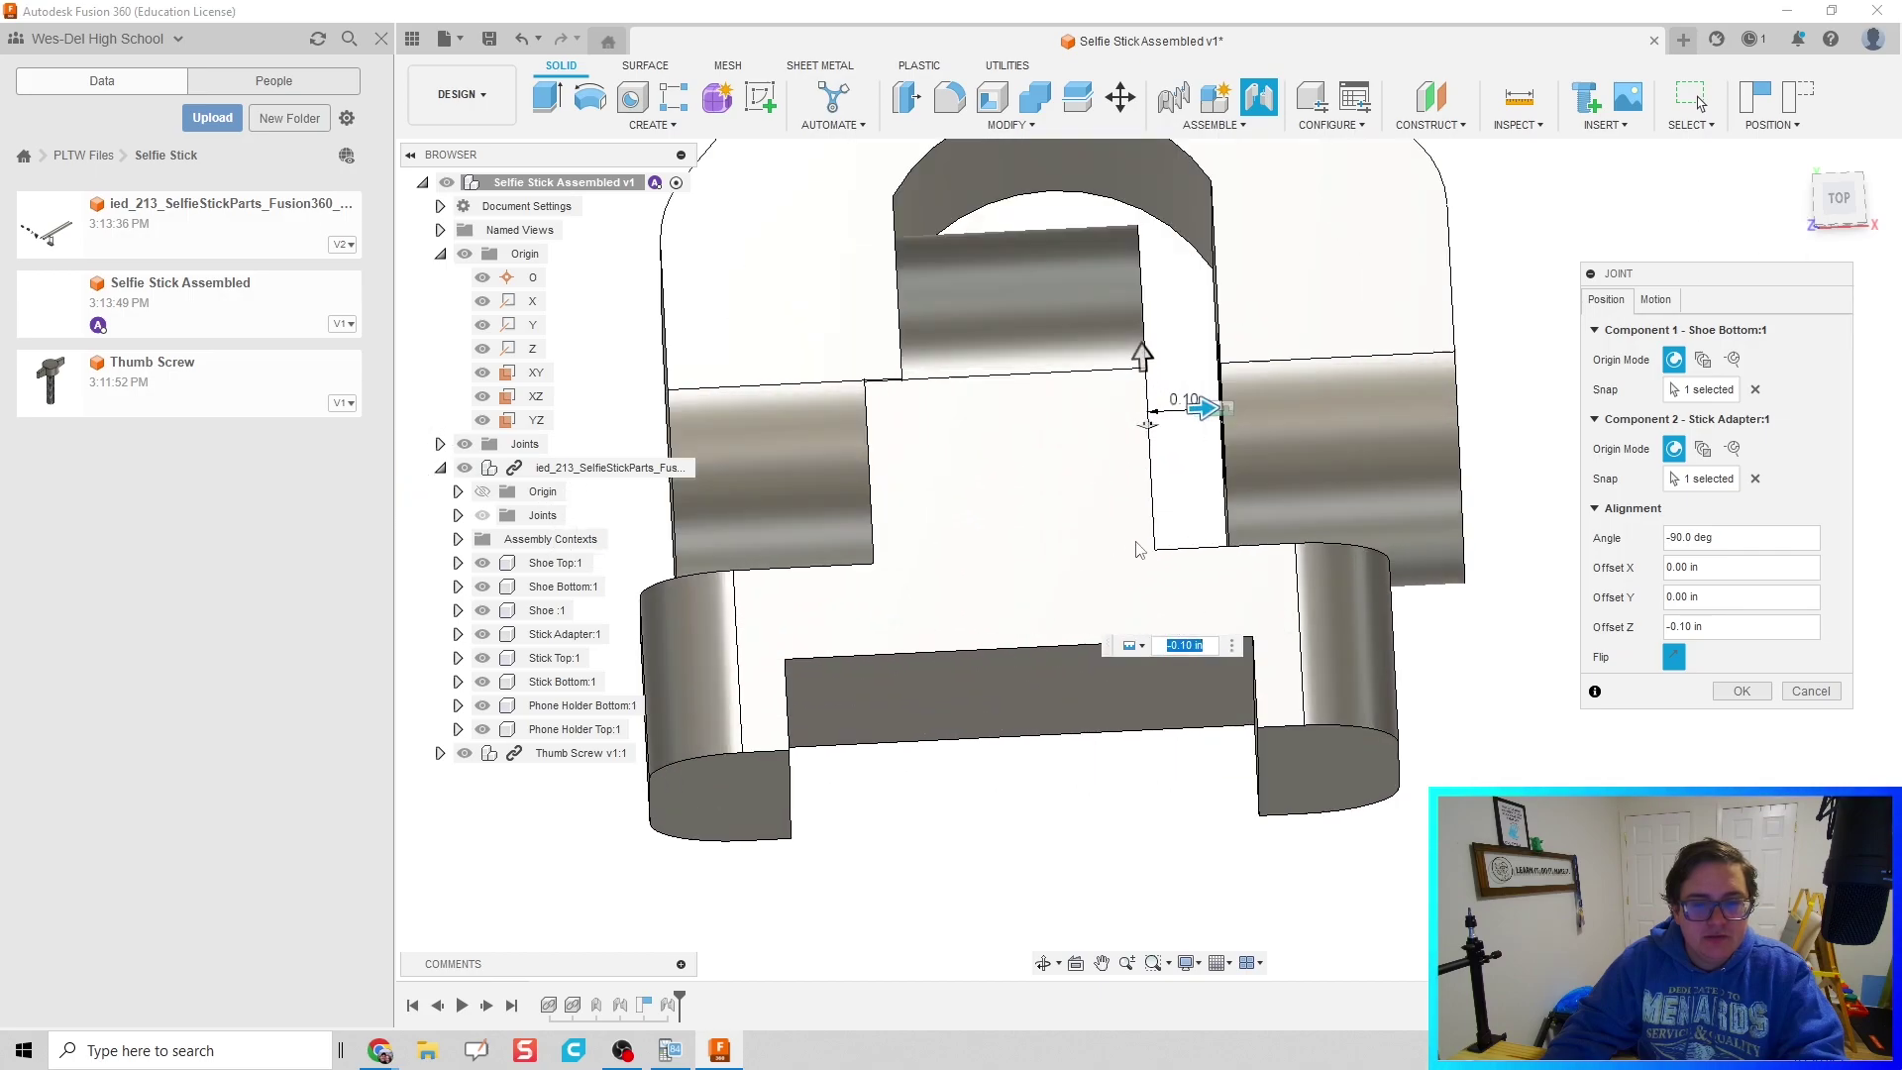
middle_drag(1078, 595, 995, 676)
drag(1096, 523, 1126, 528)
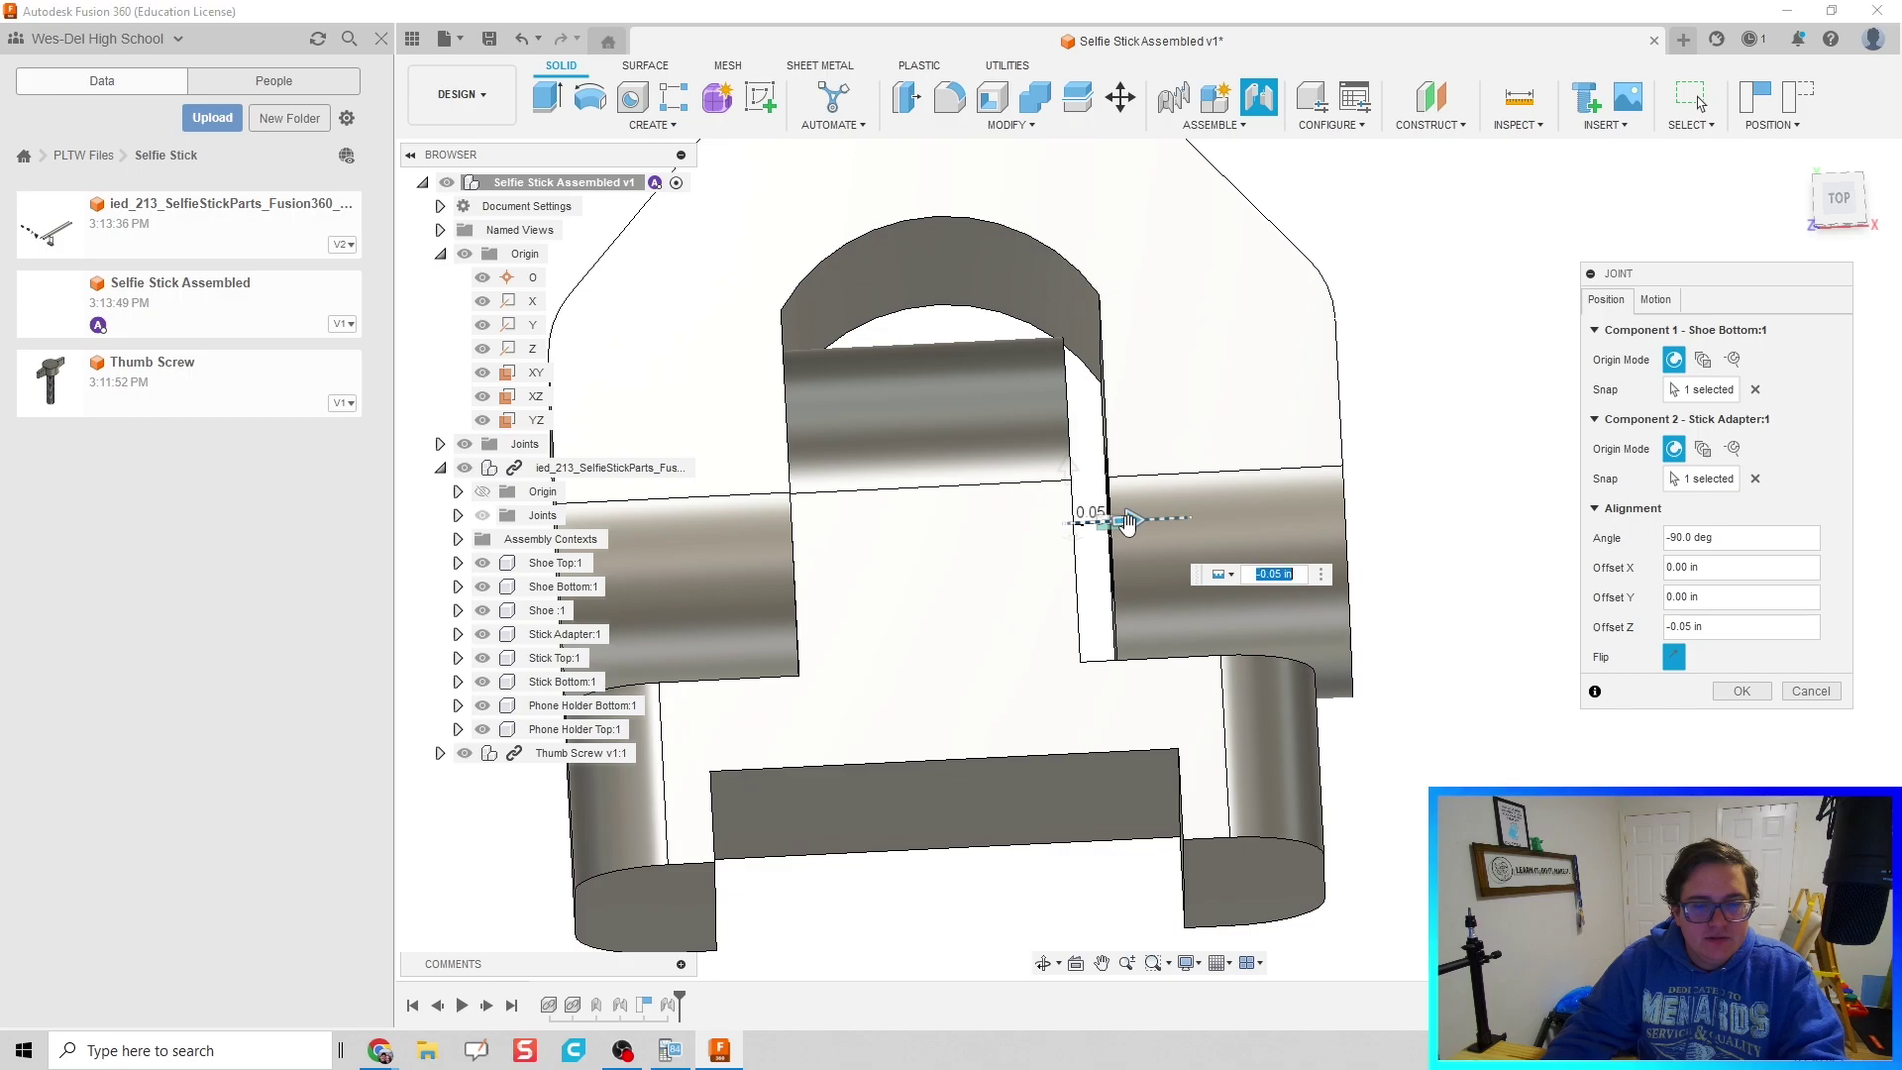
Step: Set the joint's Z offset to -0.025 in to centre Shoe Bottom in the Stick Adapter's fork and create the joint
scroll(1127, 527, up, 4)
mouse_move(1065, 517)
mouse_down()
mouse_move(1118, 517)
mouse_move(1075, 514)
mouse_up()
scroll(1112, 517, up, 3)
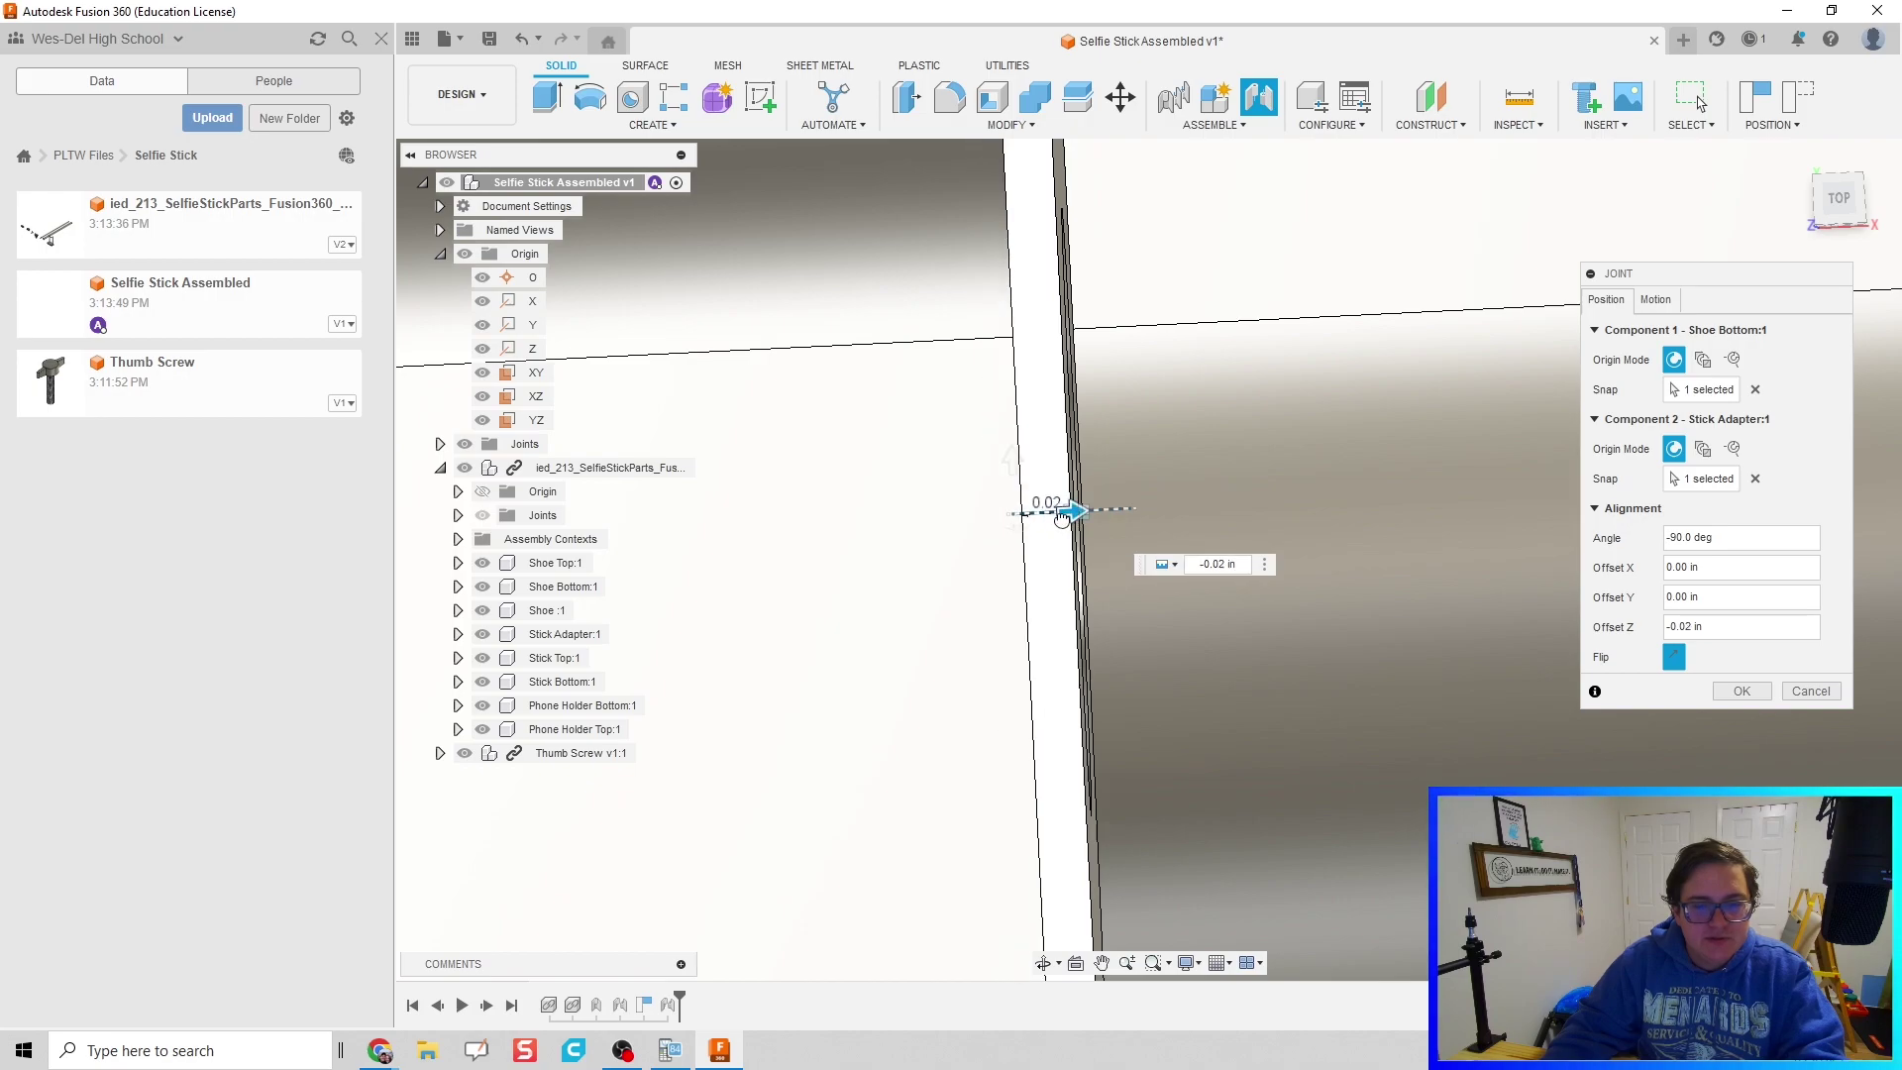
scroll(1072, 513, down, 4)
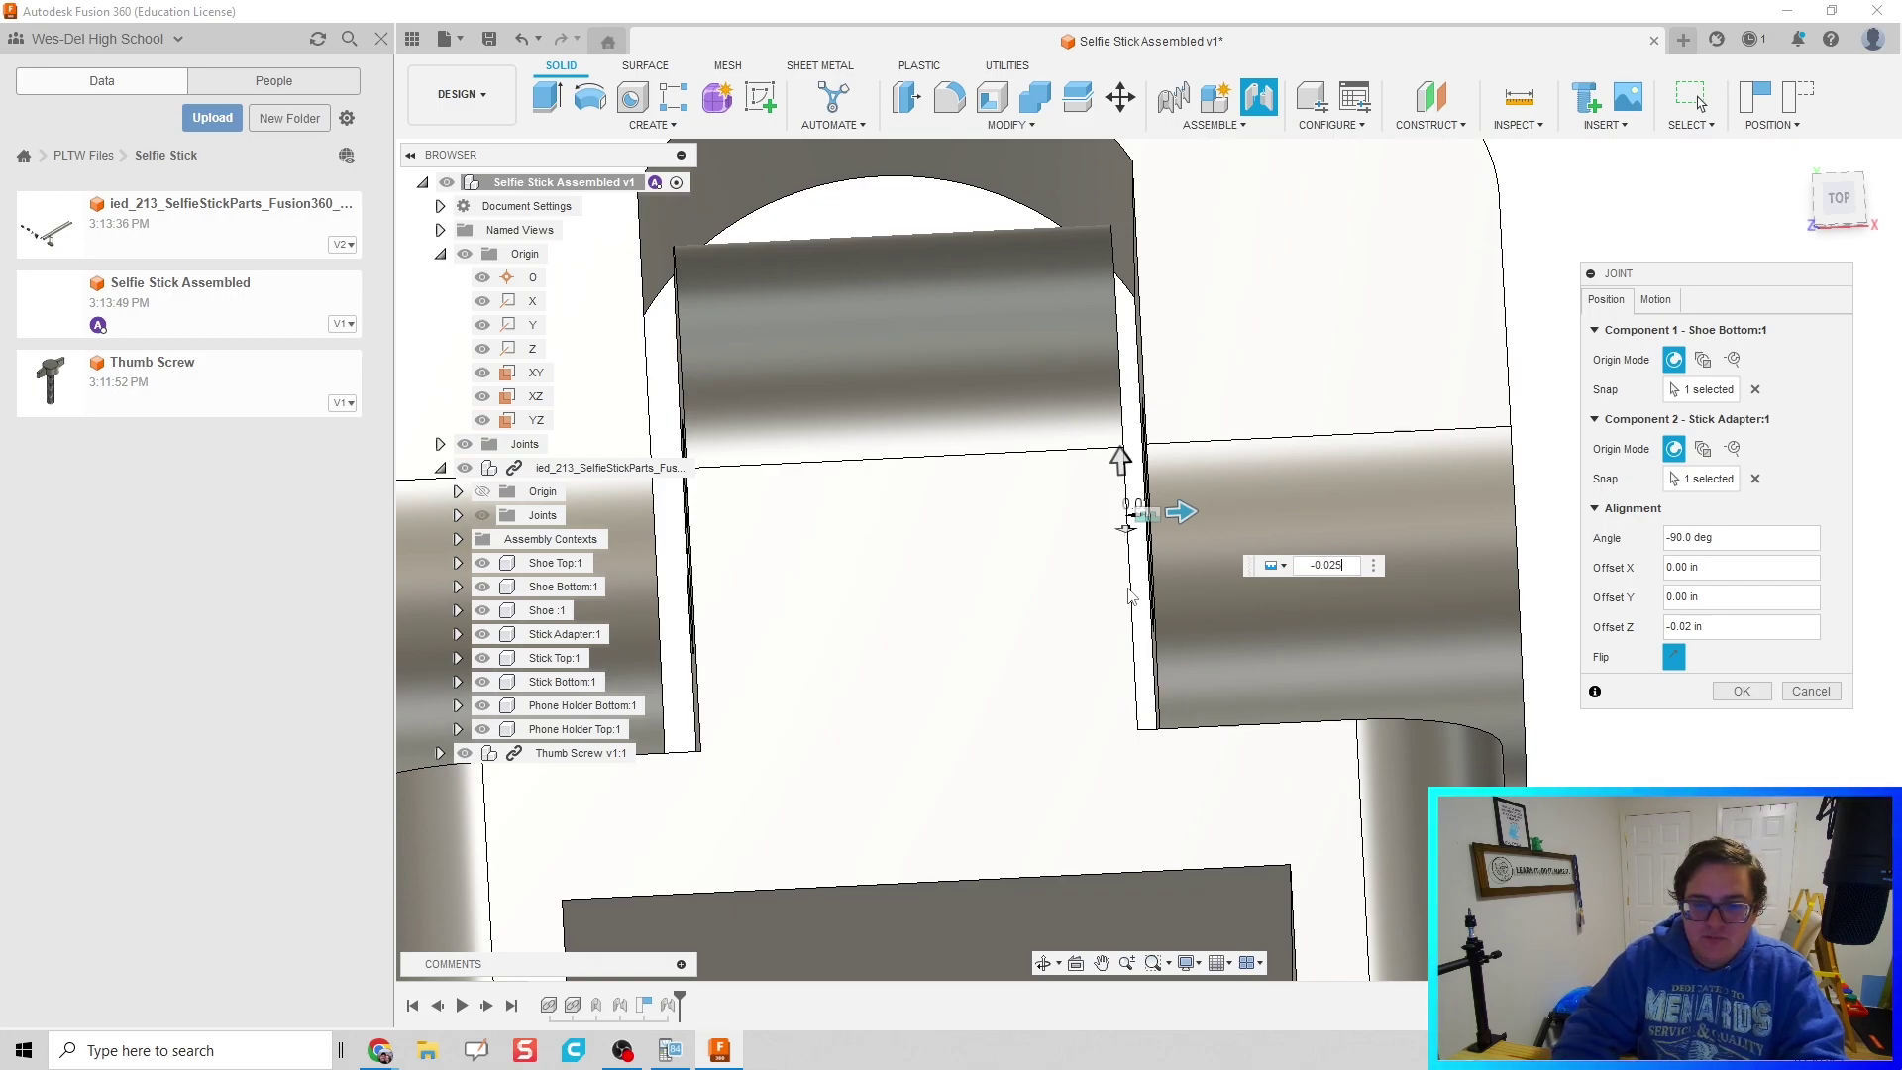
key(Return)
scroll(1094, 567, down, 5)
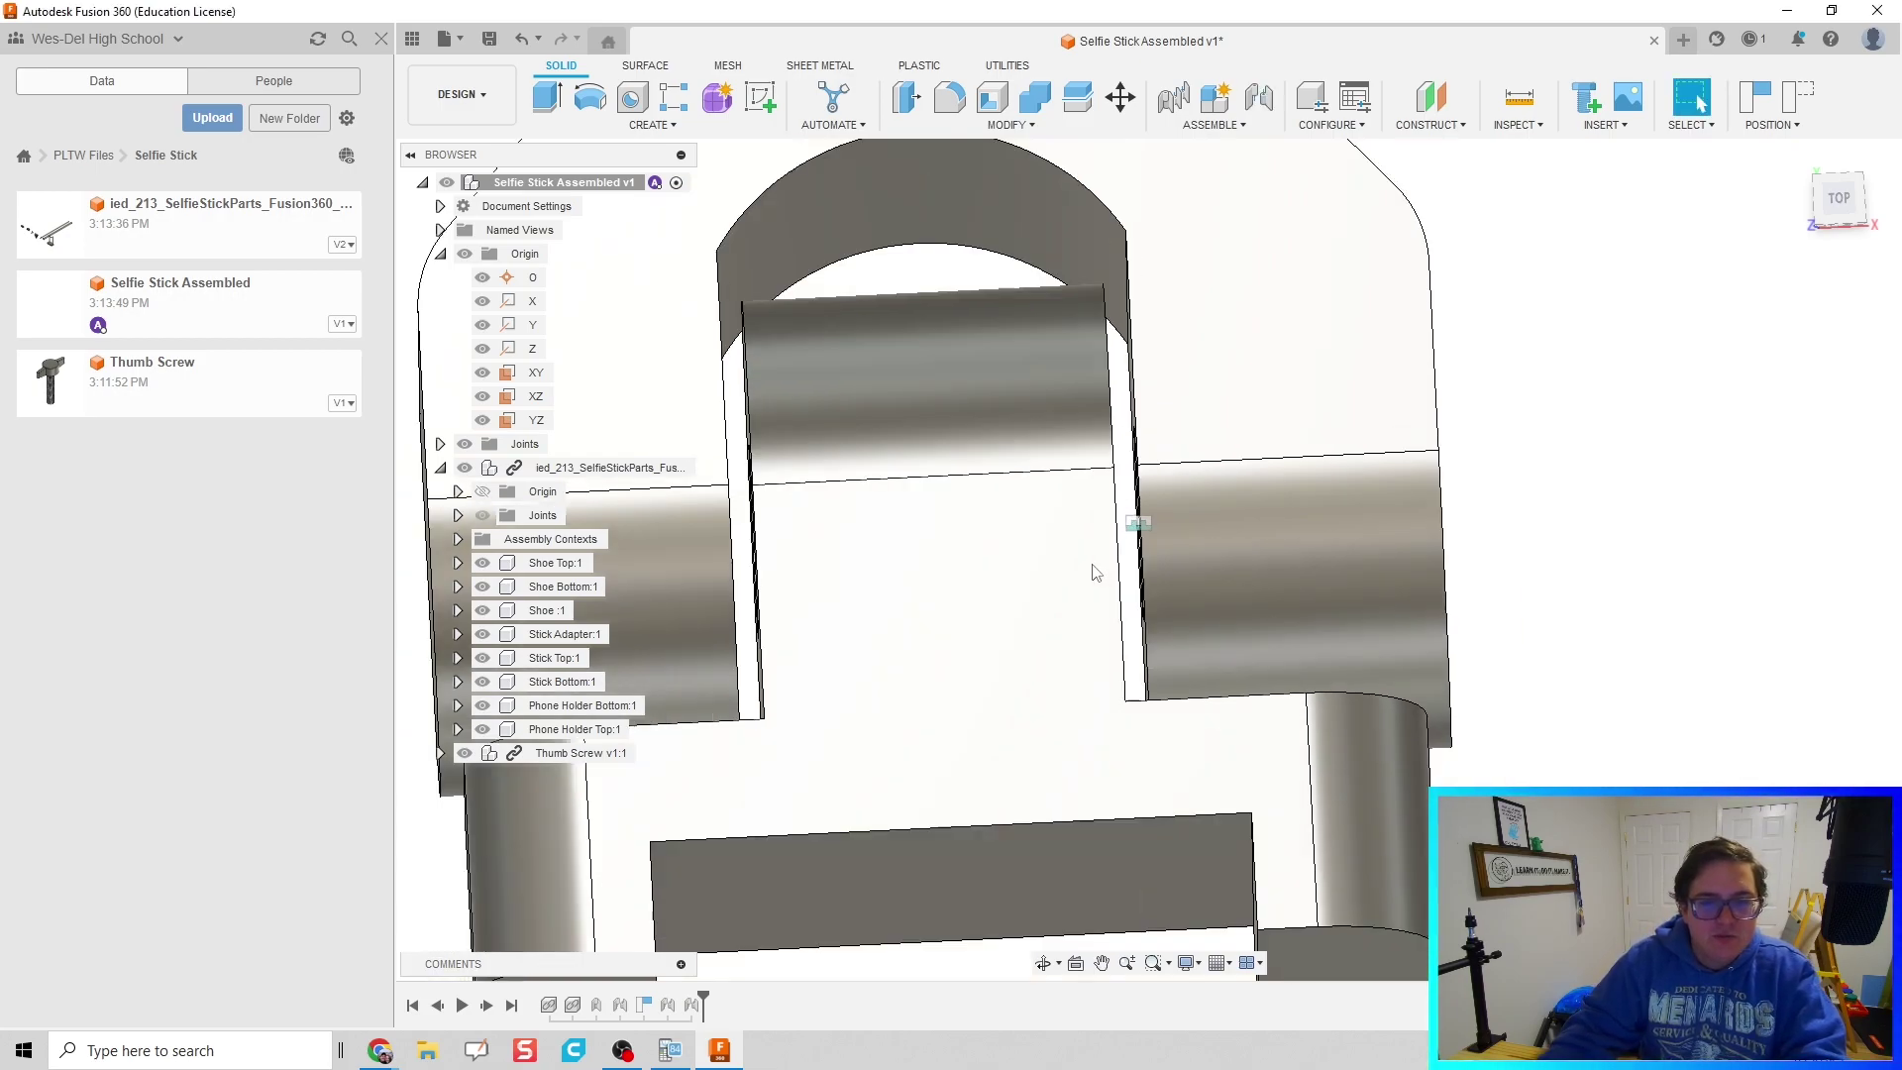
Step: Edit the Shoe Bottom joint and change its motion type to Revolute about the Z axis
shift+middle_drag(1066, 612, 996, 561)
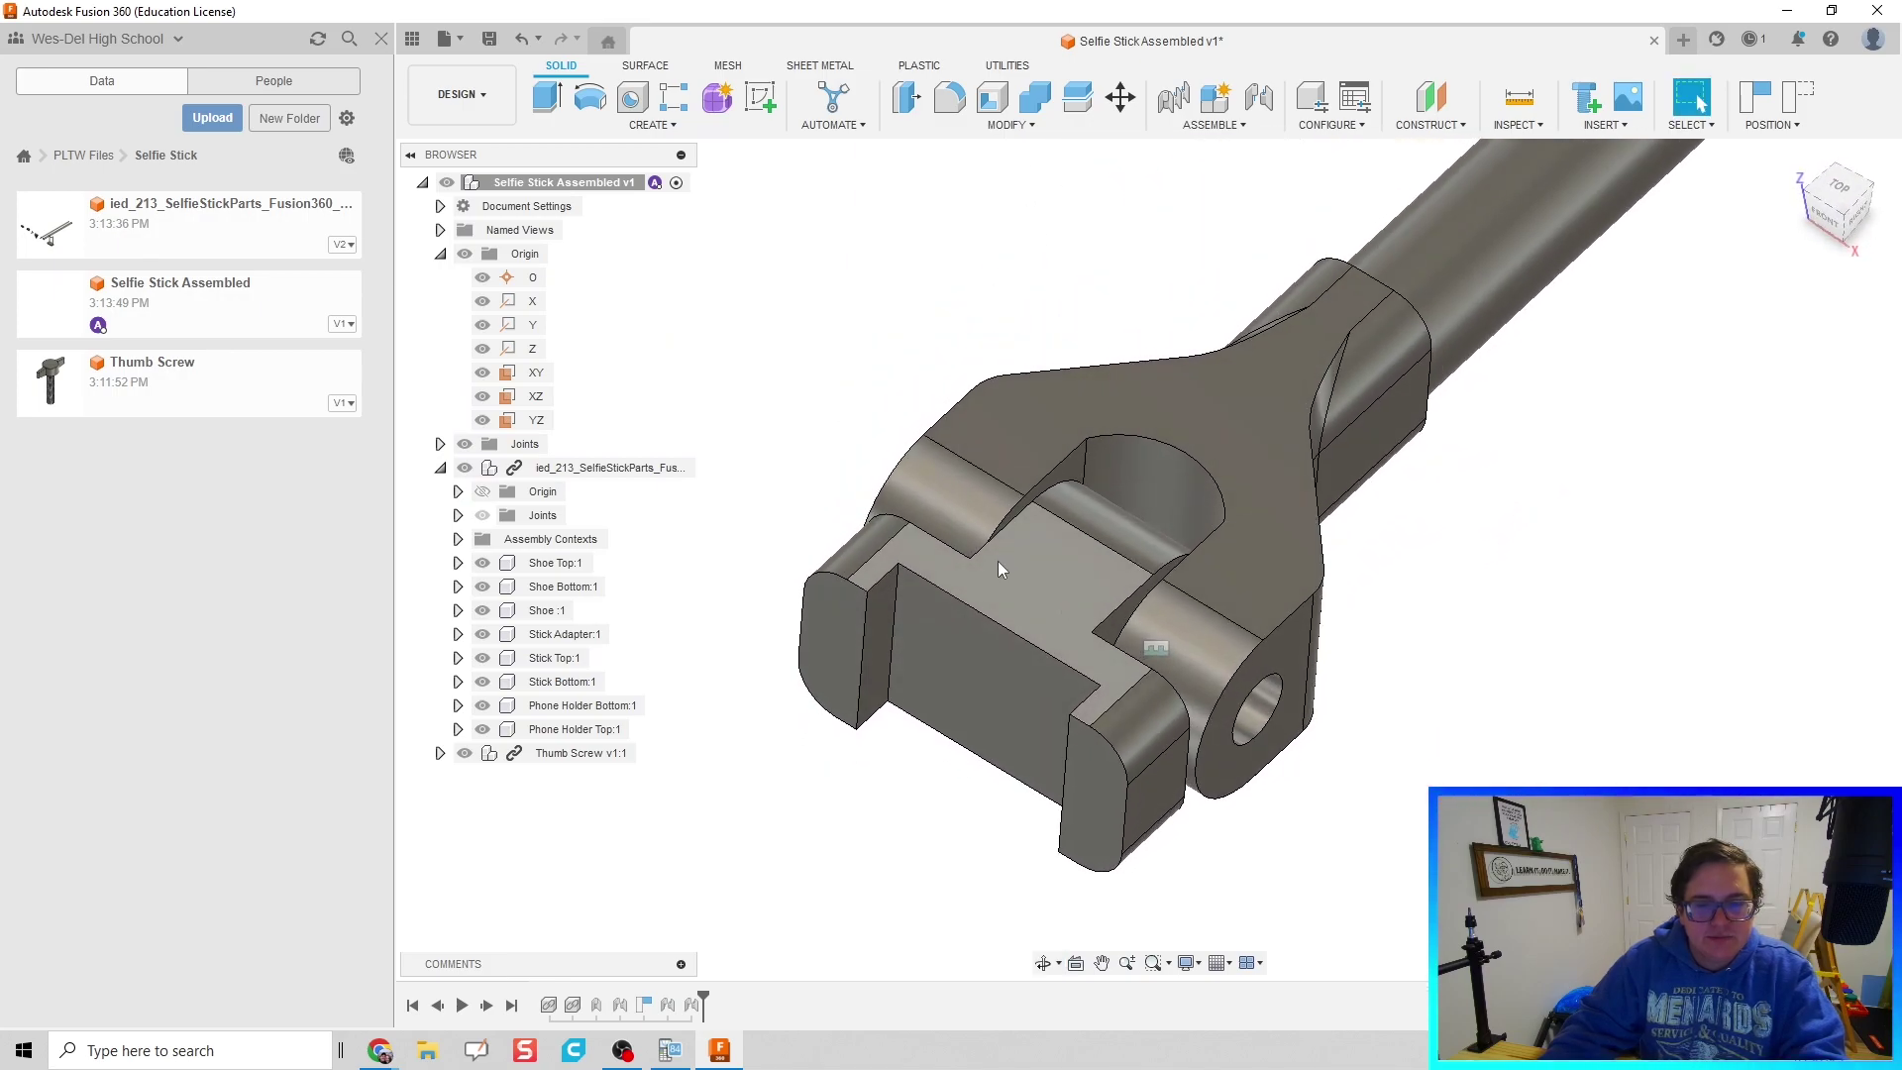
right_click(692, 1007)
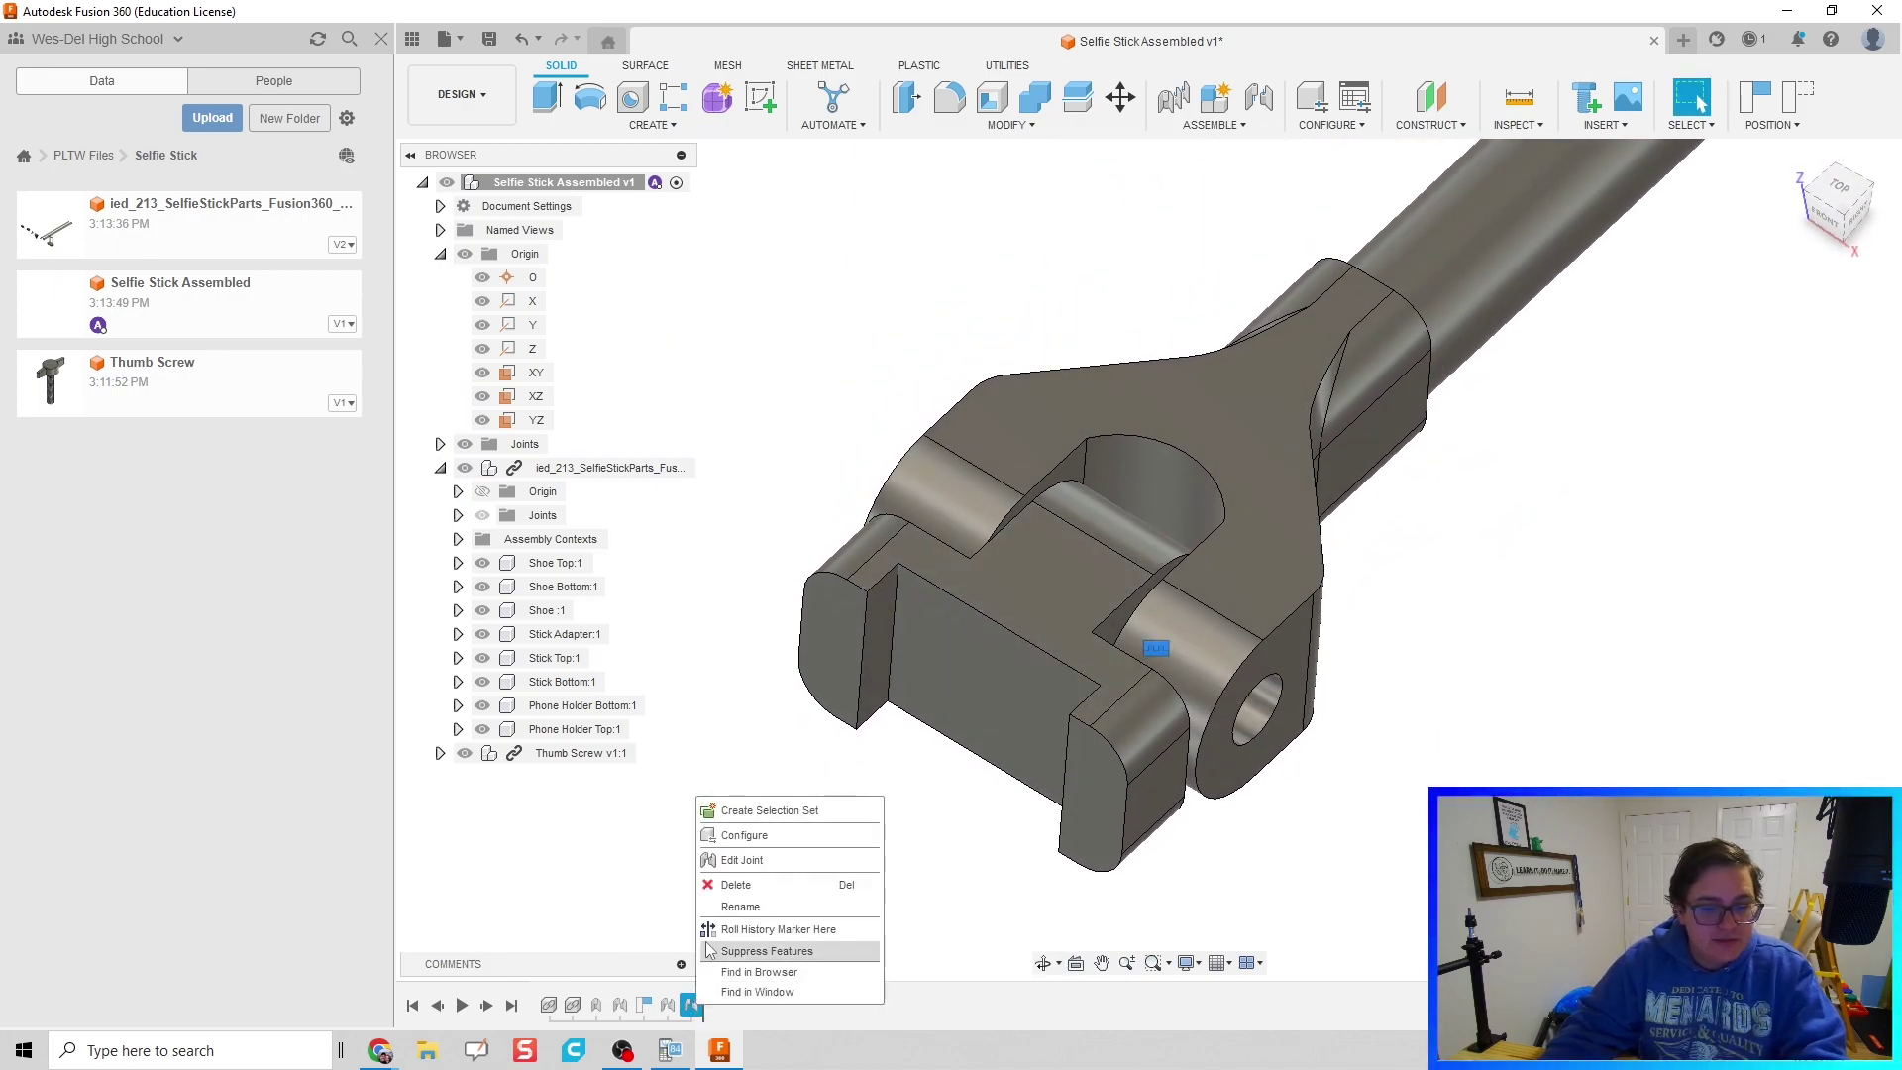
click(742, 861)
click(1655, 301)
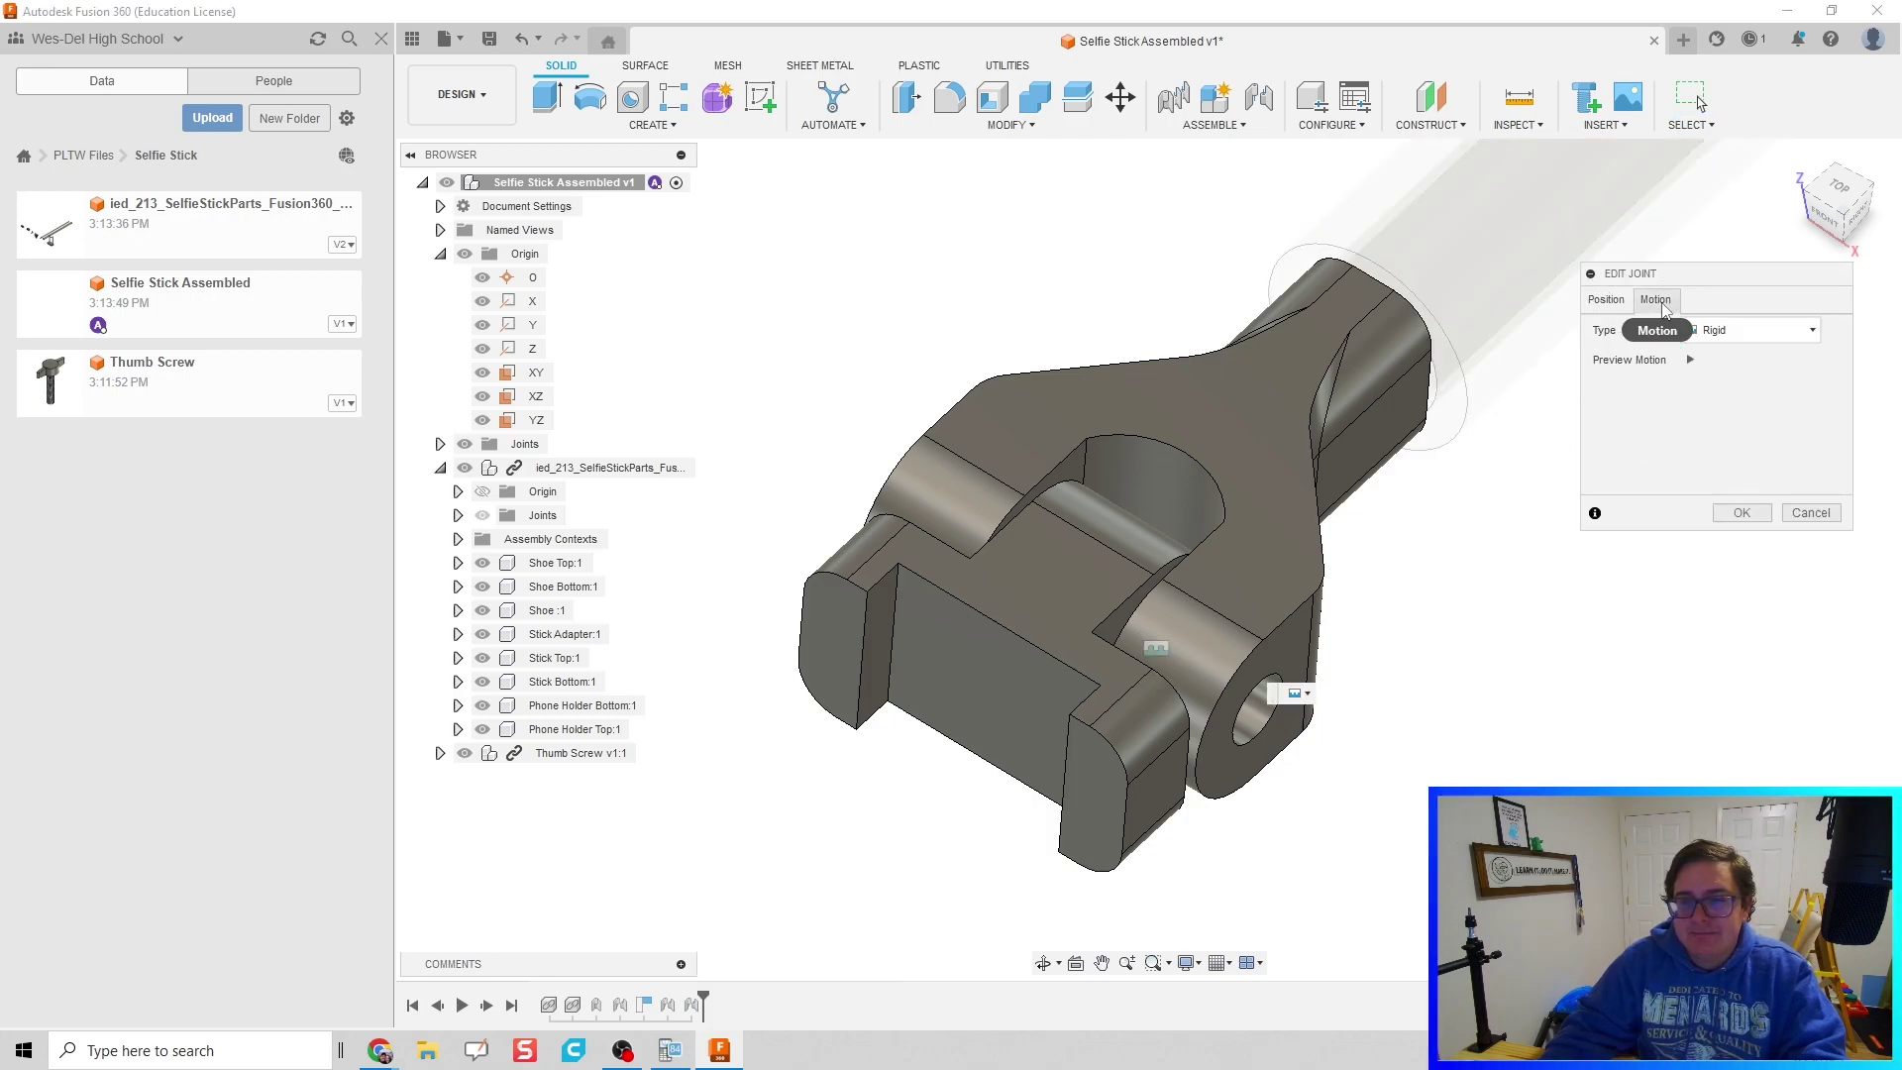
click(1724, 335)
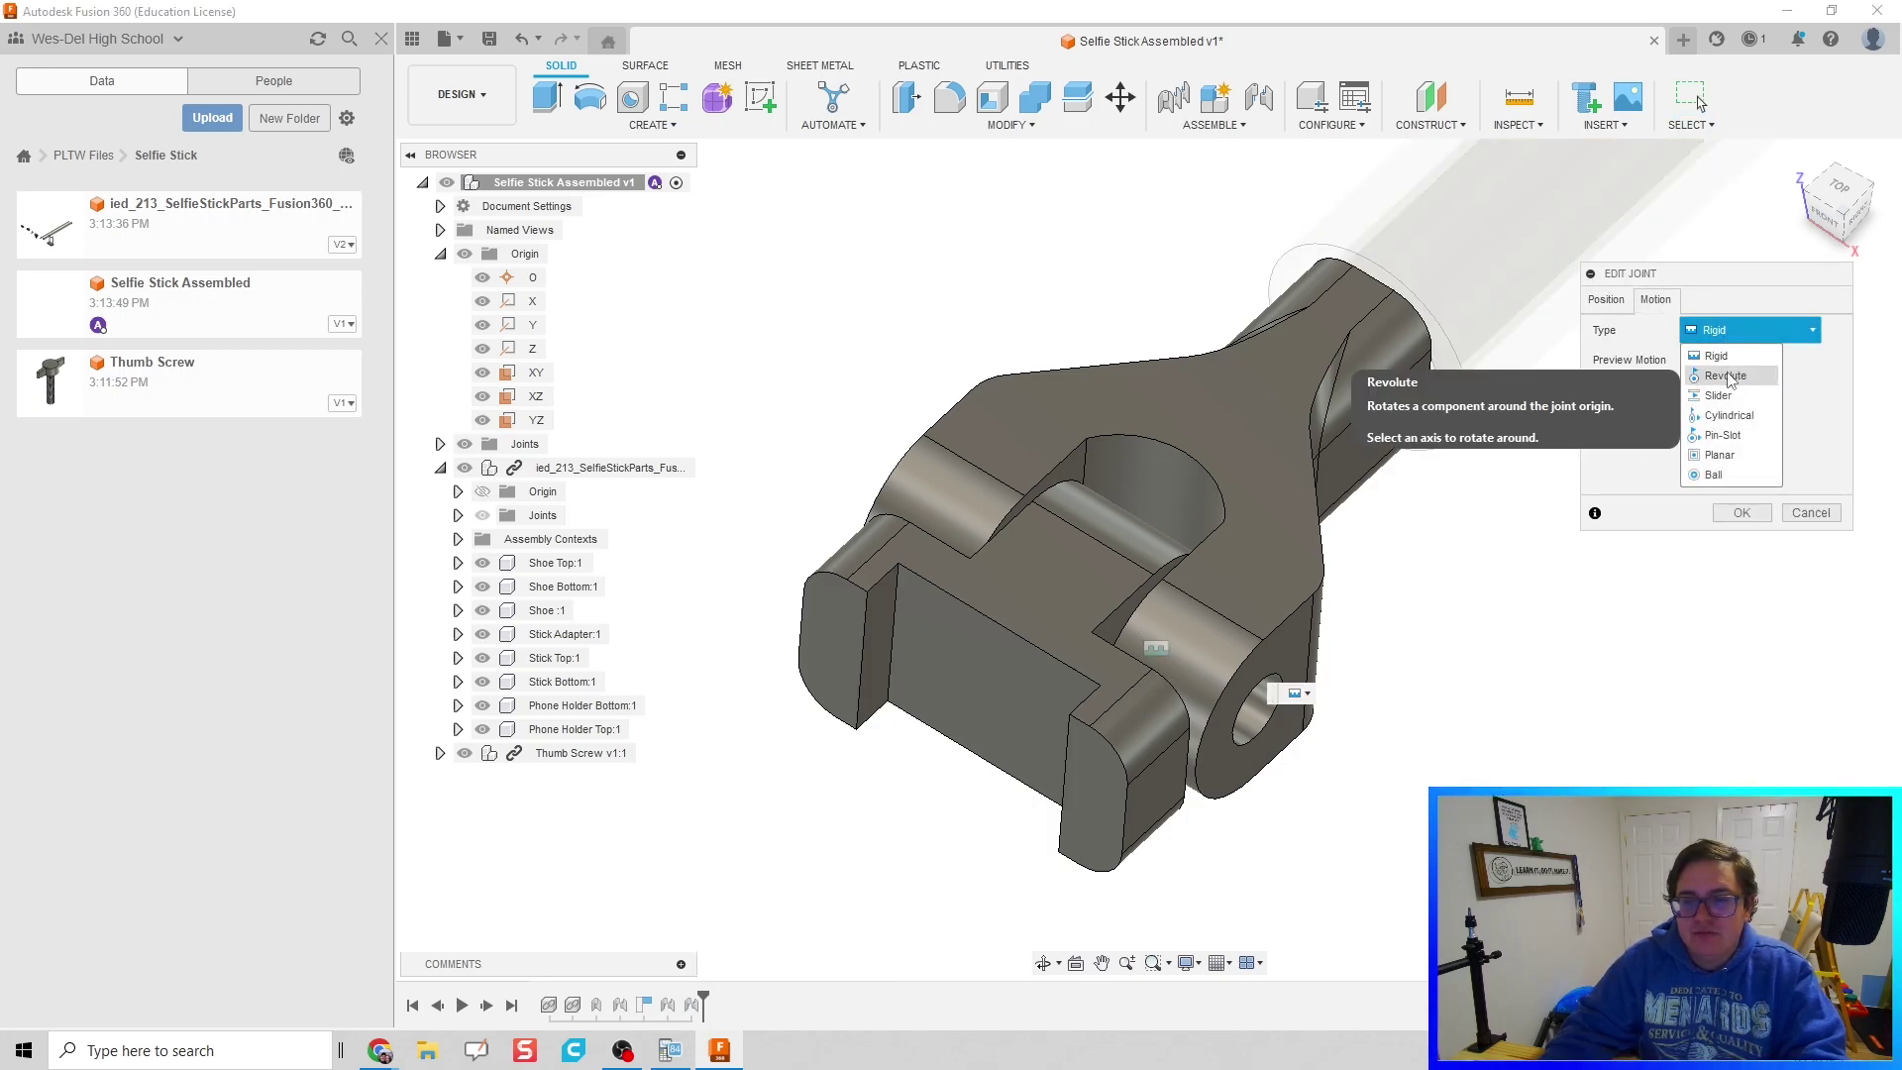
click(1725, 377)
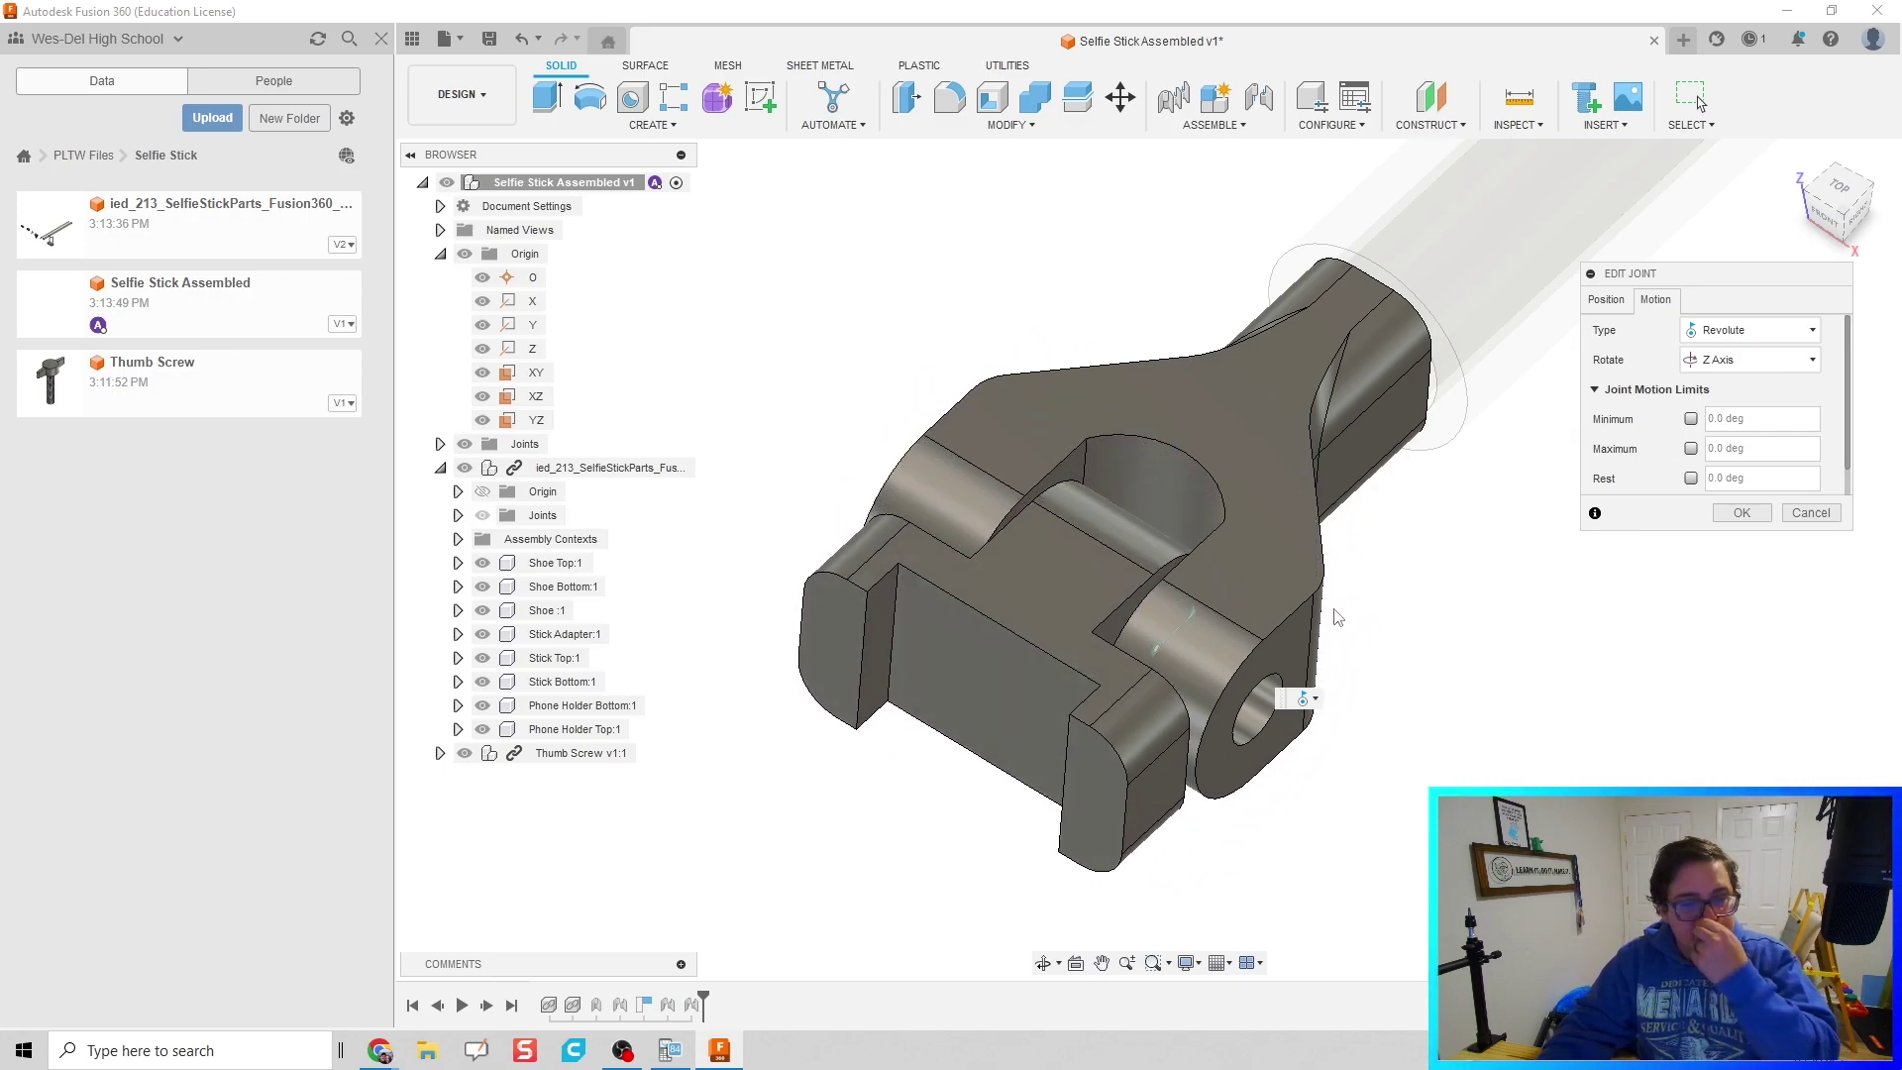
Step: Limit the revolute joint's motion to a minimum of -90 deg and a maximum of 90 deg, and apply the edit
click(1689, 420)
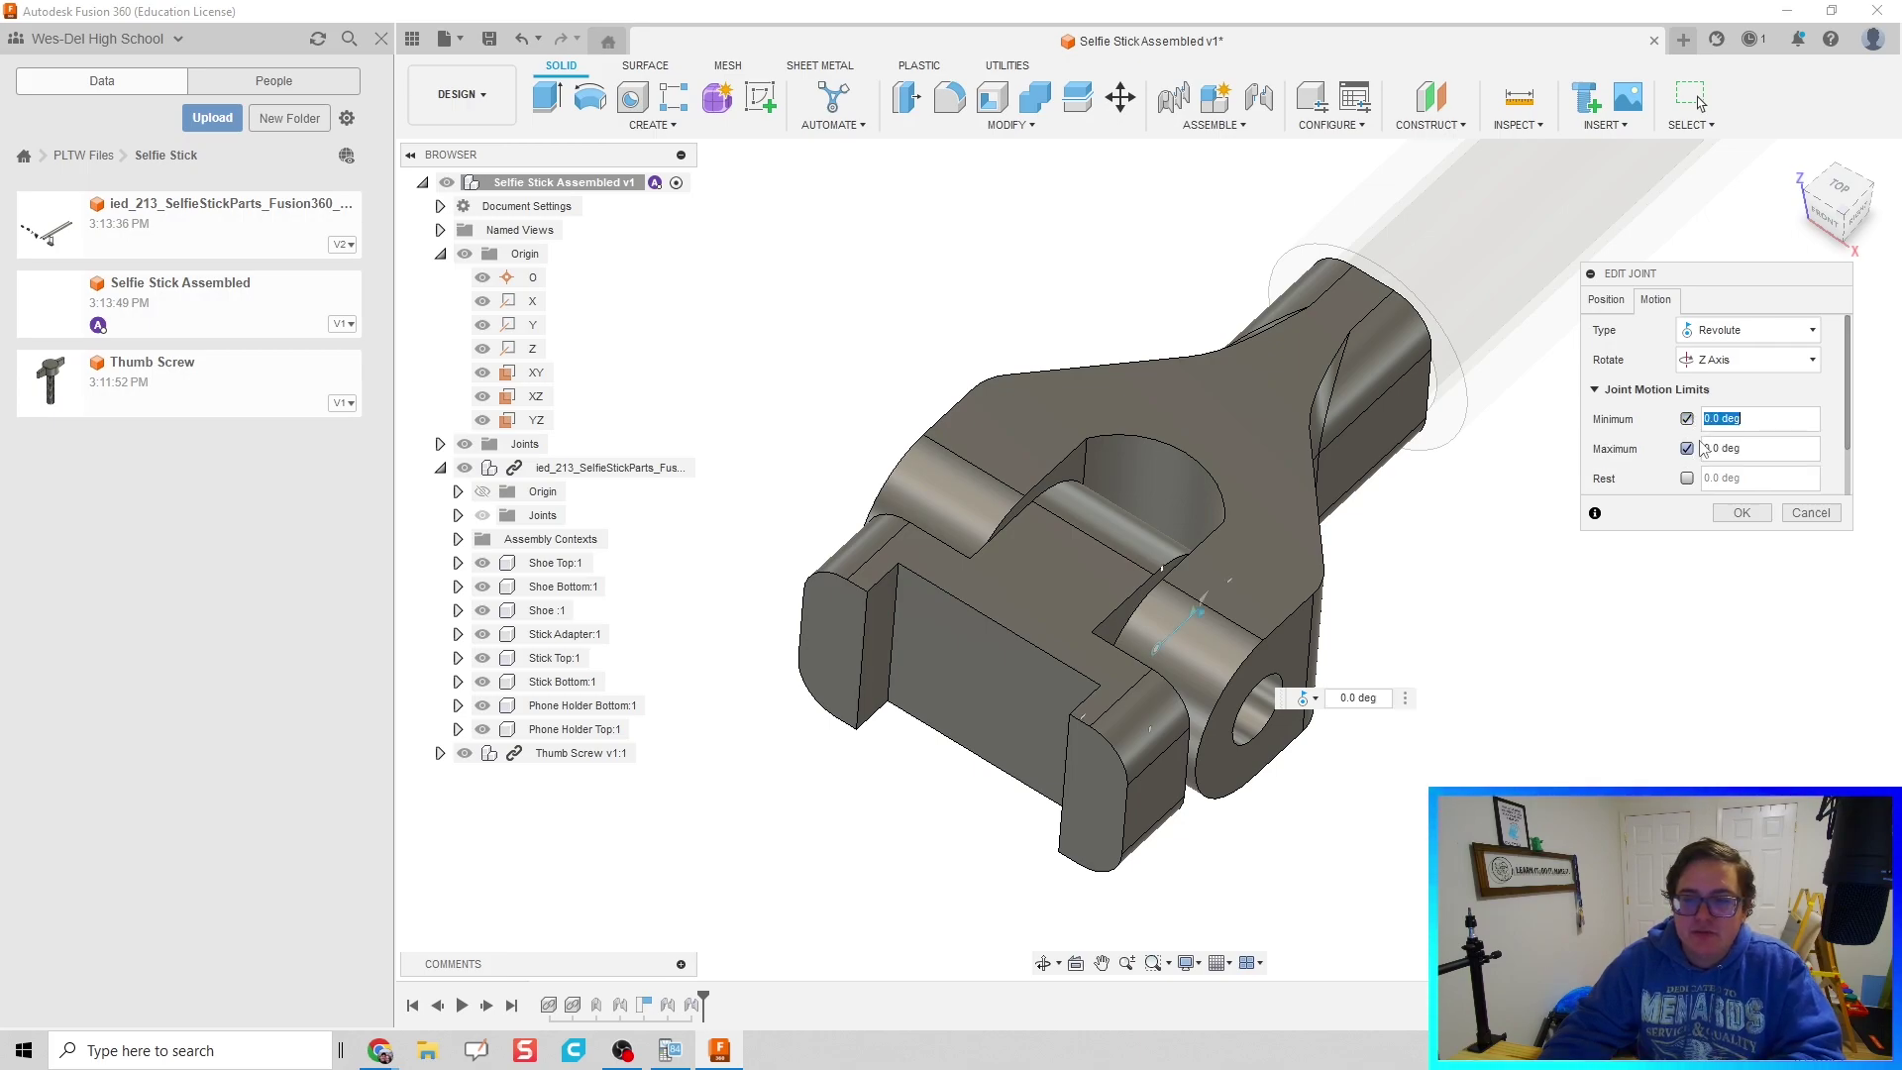
click(1686, 448)
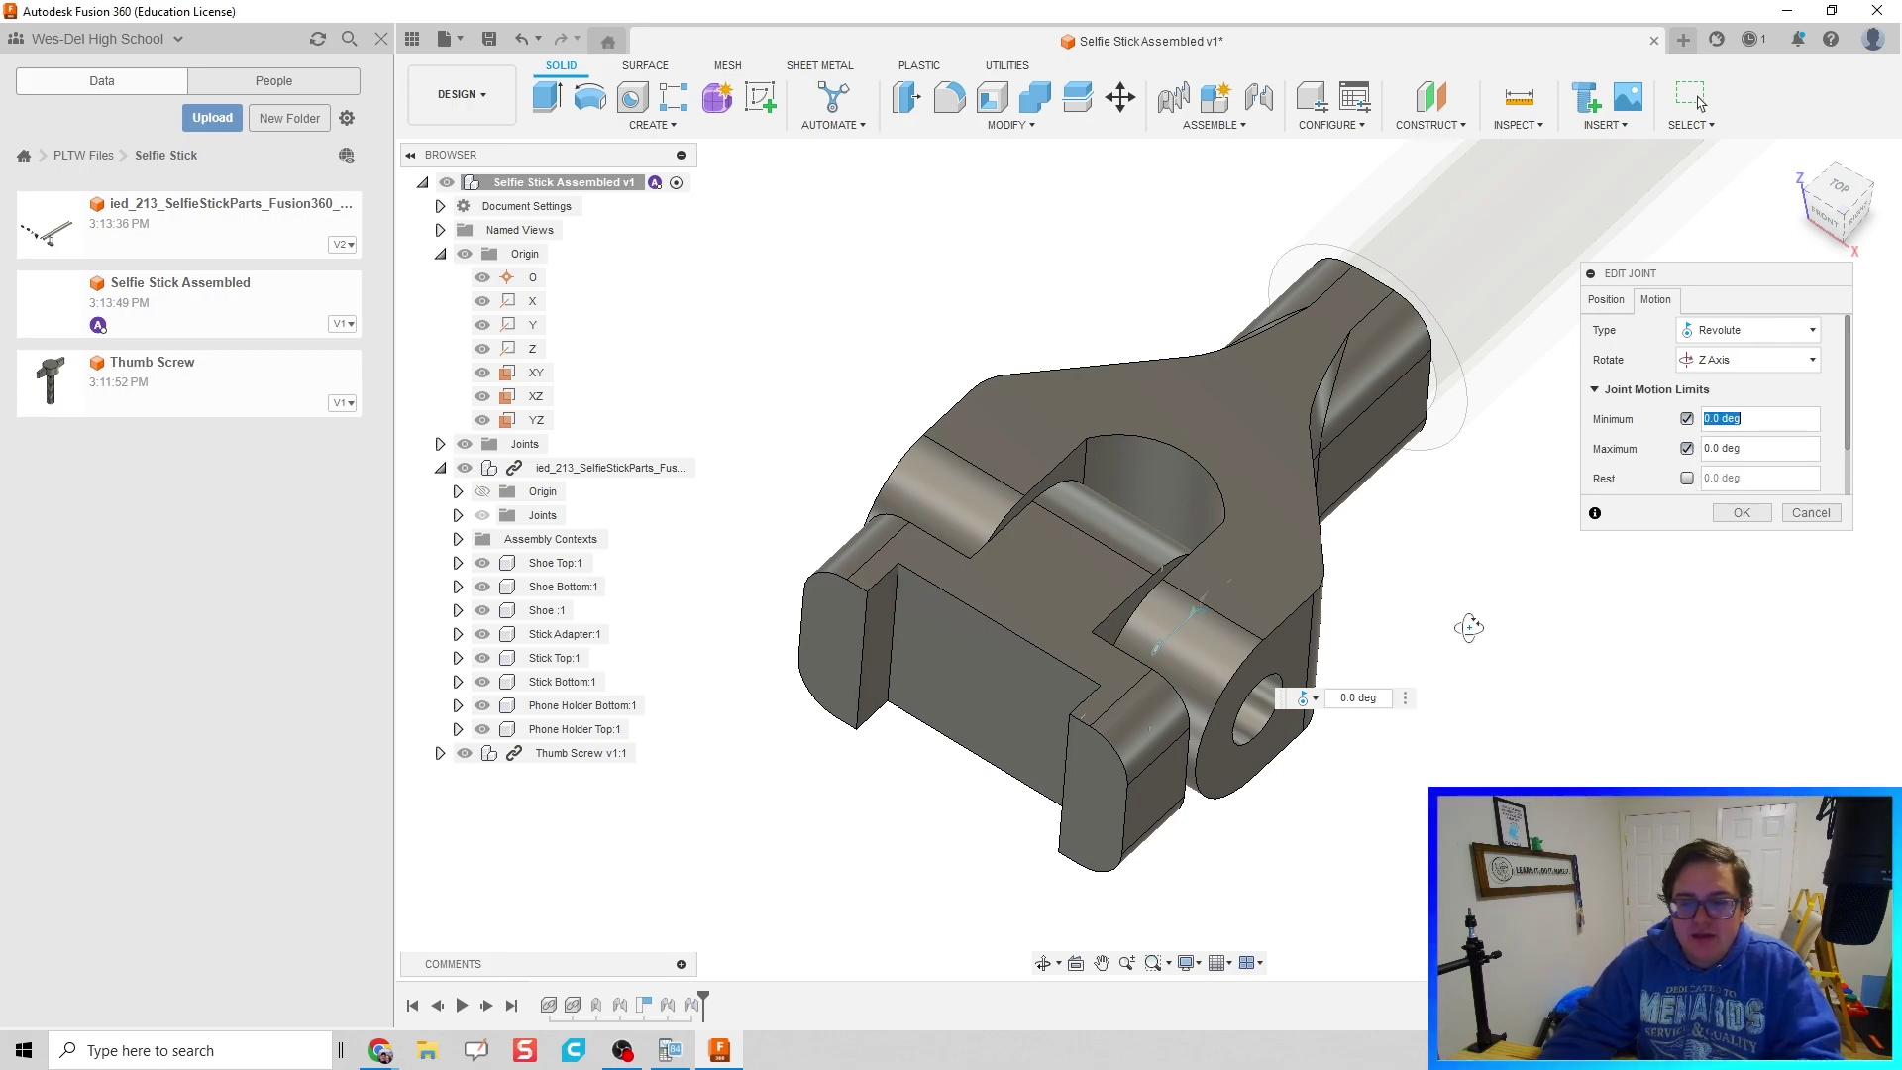
shift+middle_drag(1469, 628, 1427, 604)
drag(1226, 635, 1154, 679)
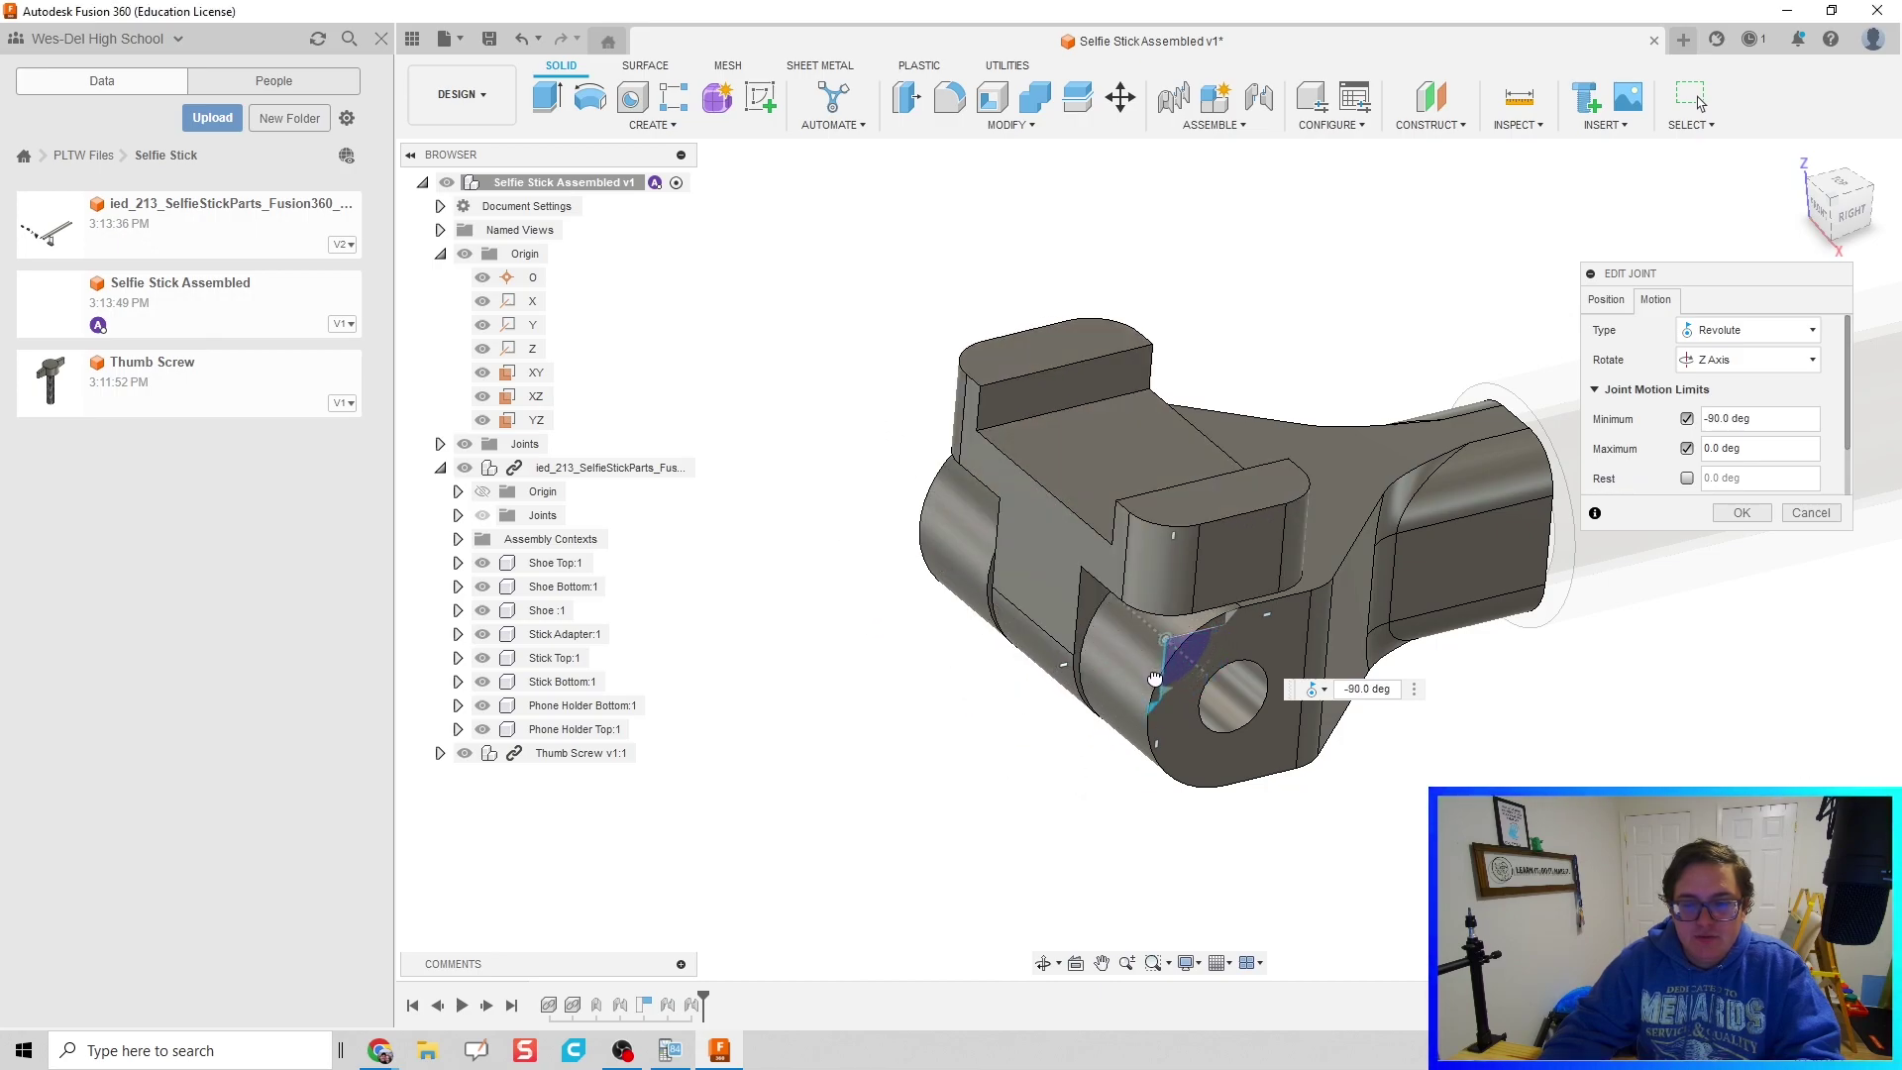
drag(1229, 611, 1159, 583)
shift+middle_drag(1159, 582, 1120, 522)
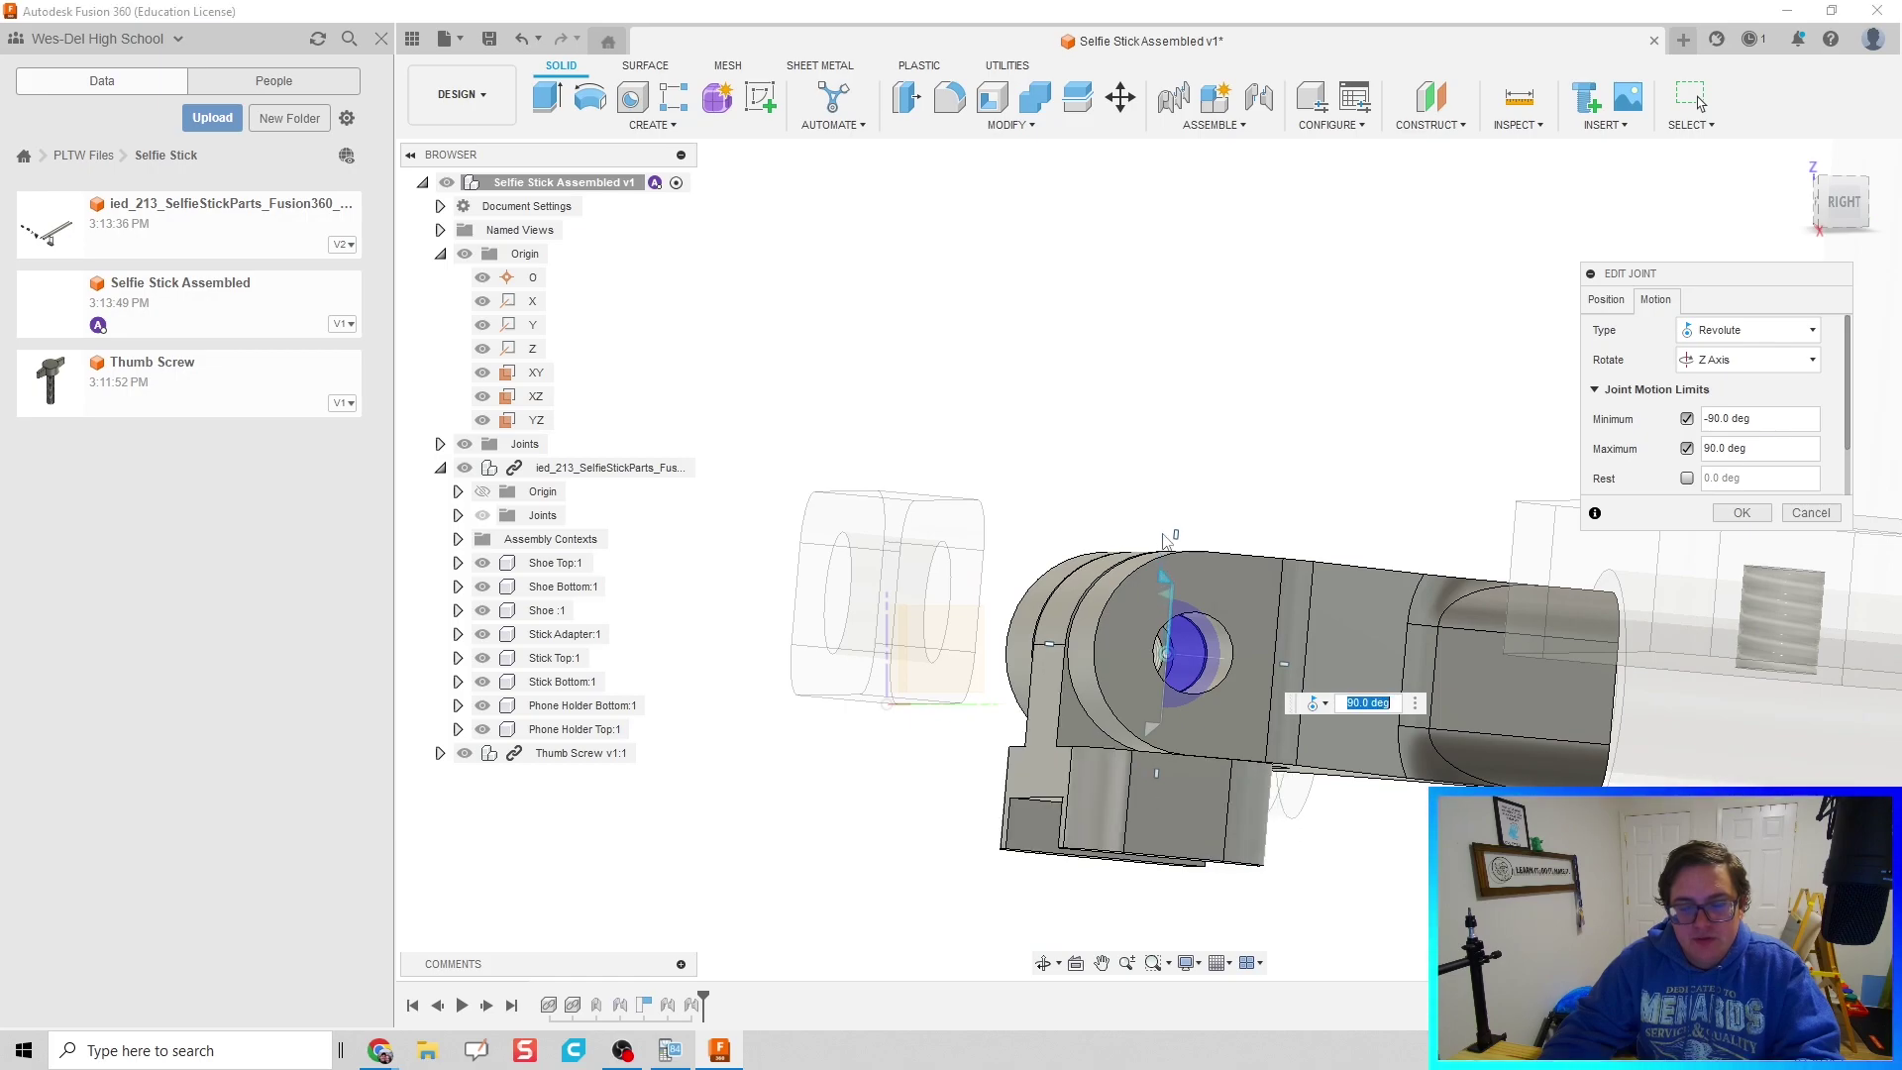
shift+middle_drag(1465, 429, 1337, 525)
middle_drag(1337, 525, 1355, 733)
scroll(1359, 712, down, 2)
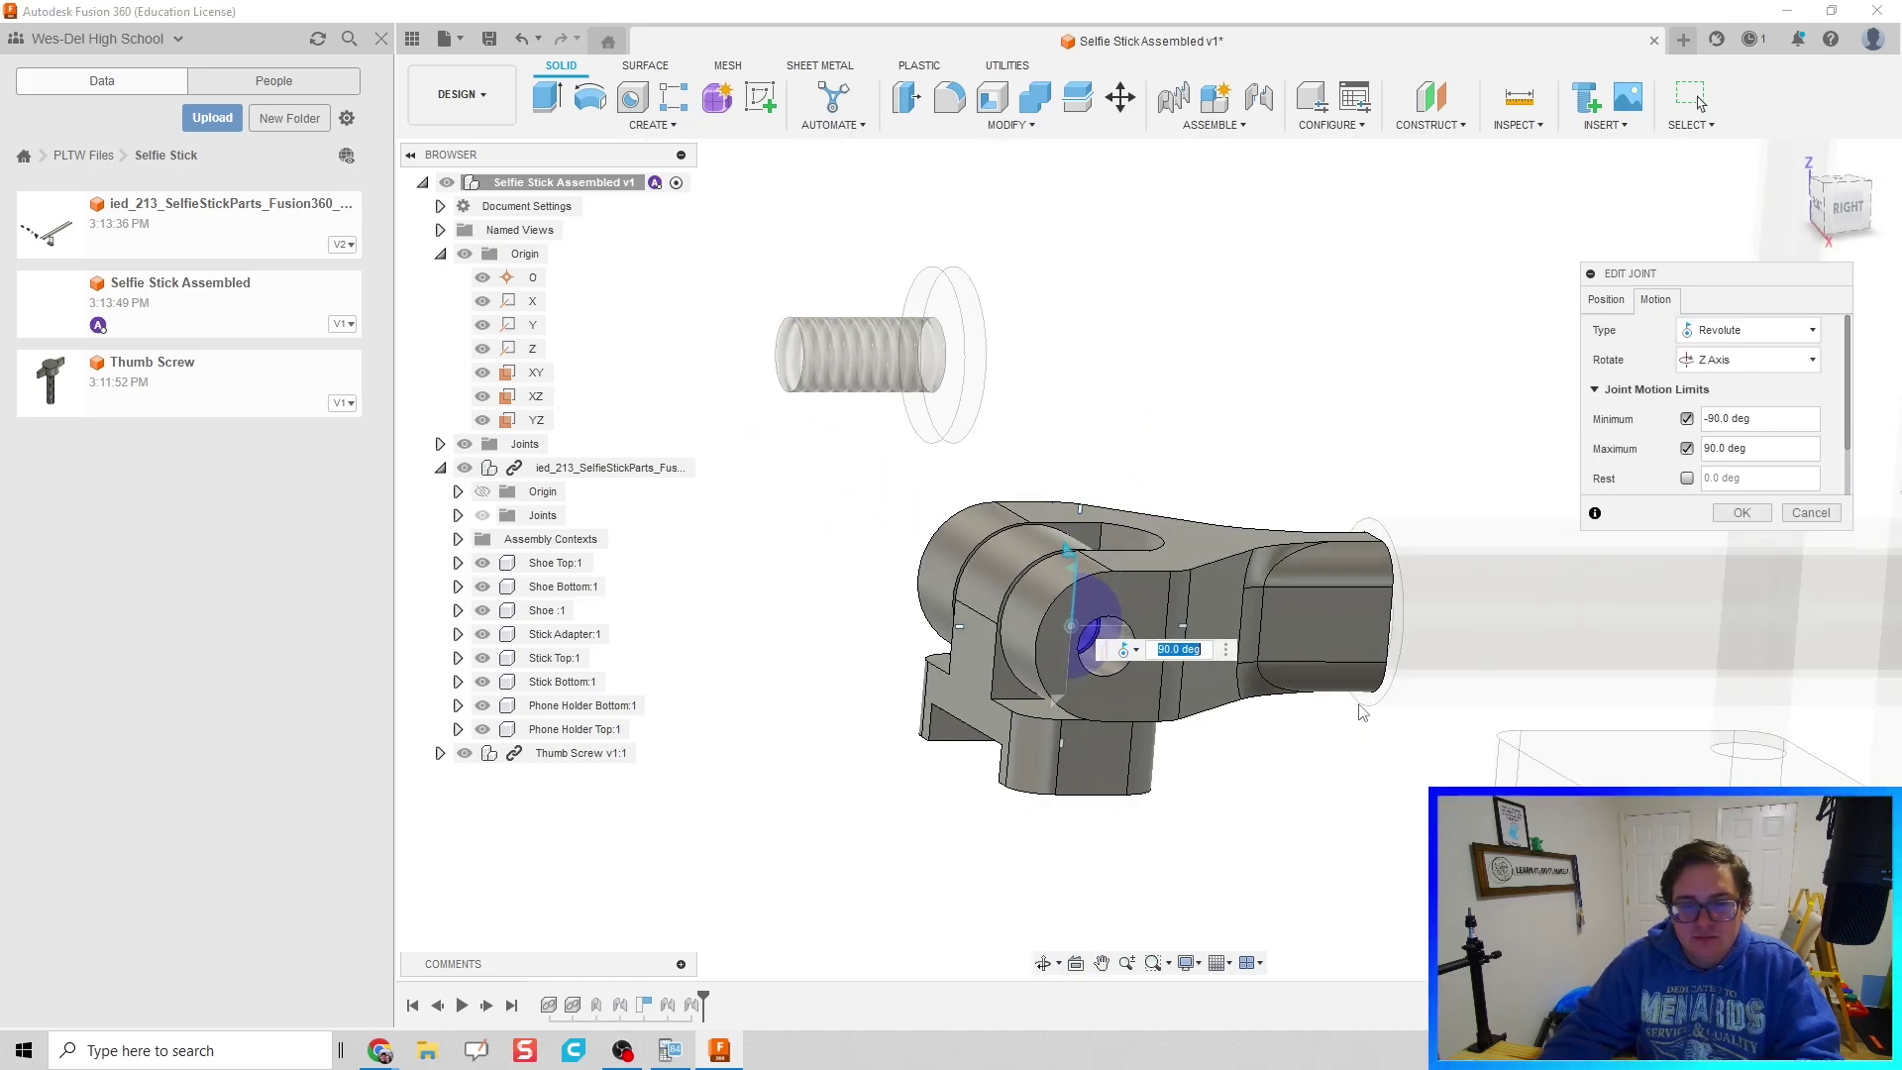
click(1740, 513)
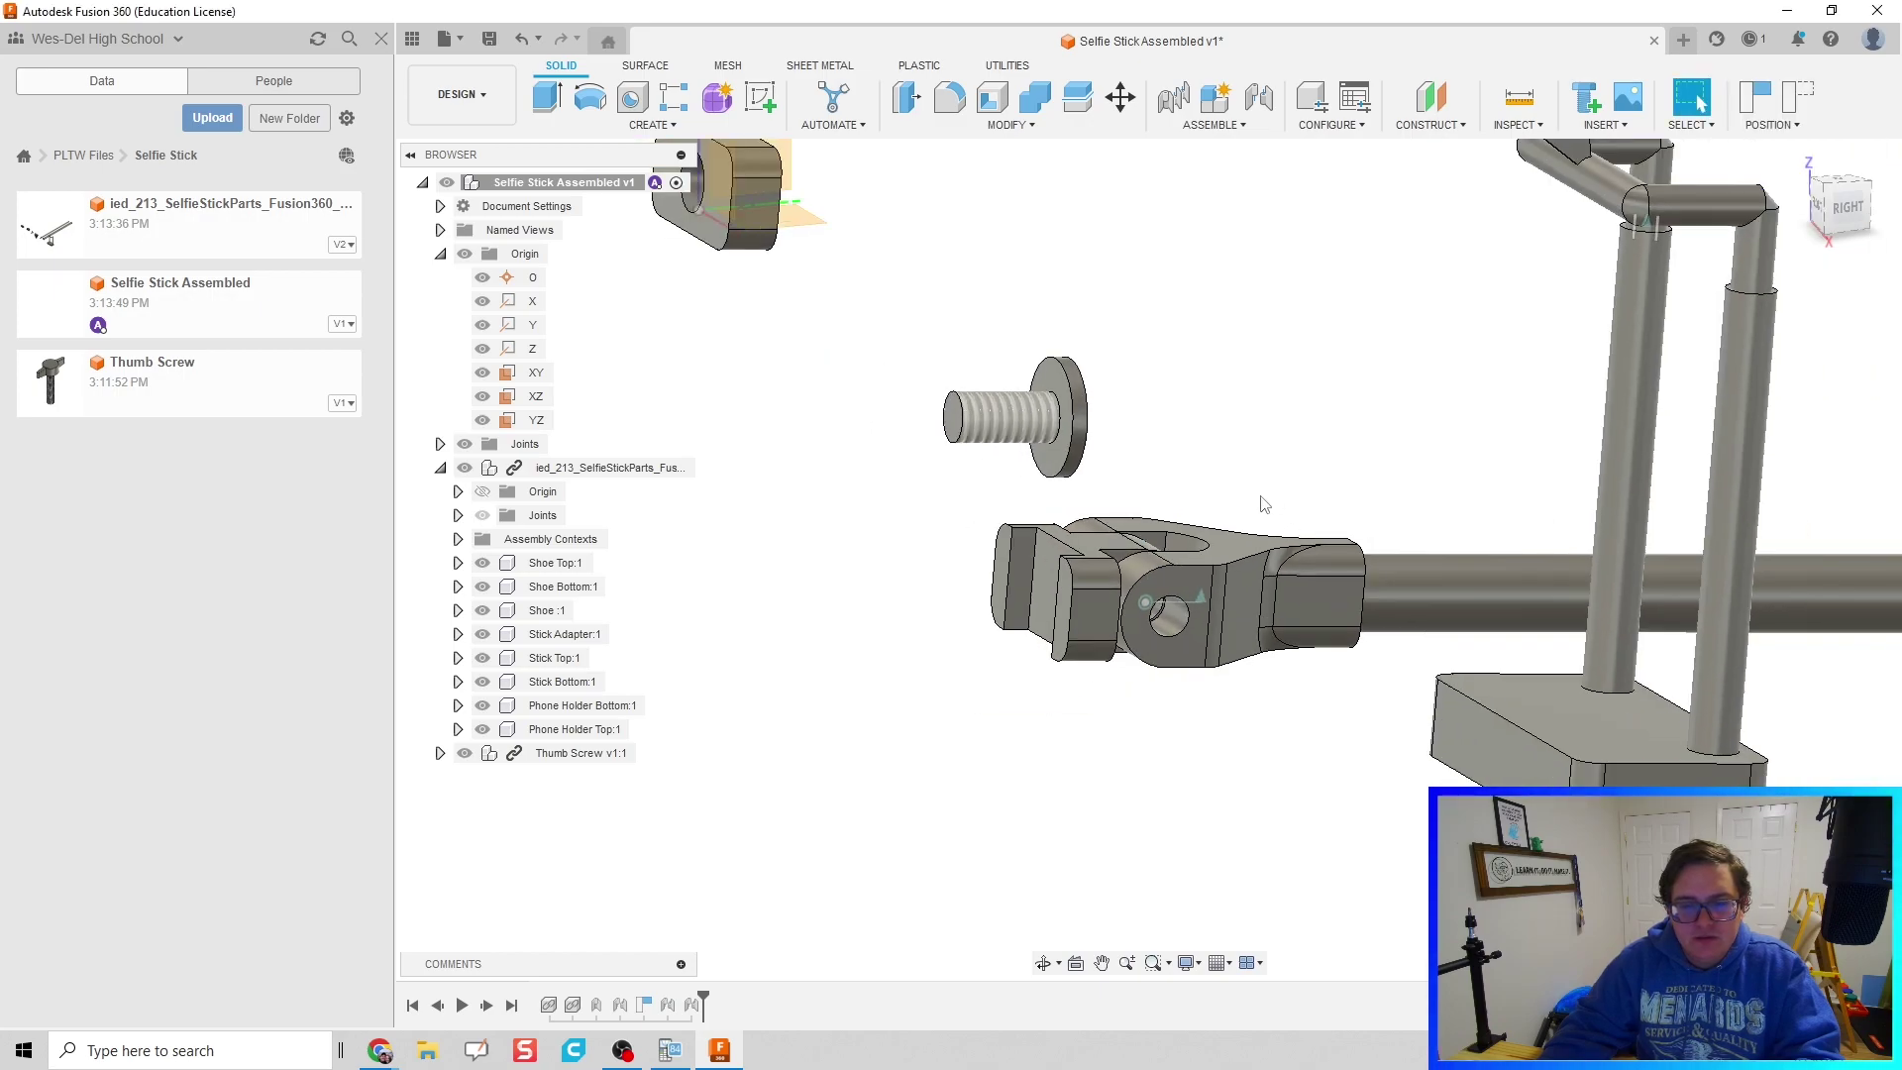
Step: Swing Shoe Bottom in the fork to test its rotation limits and revert the components' positions
click(1799, 96)
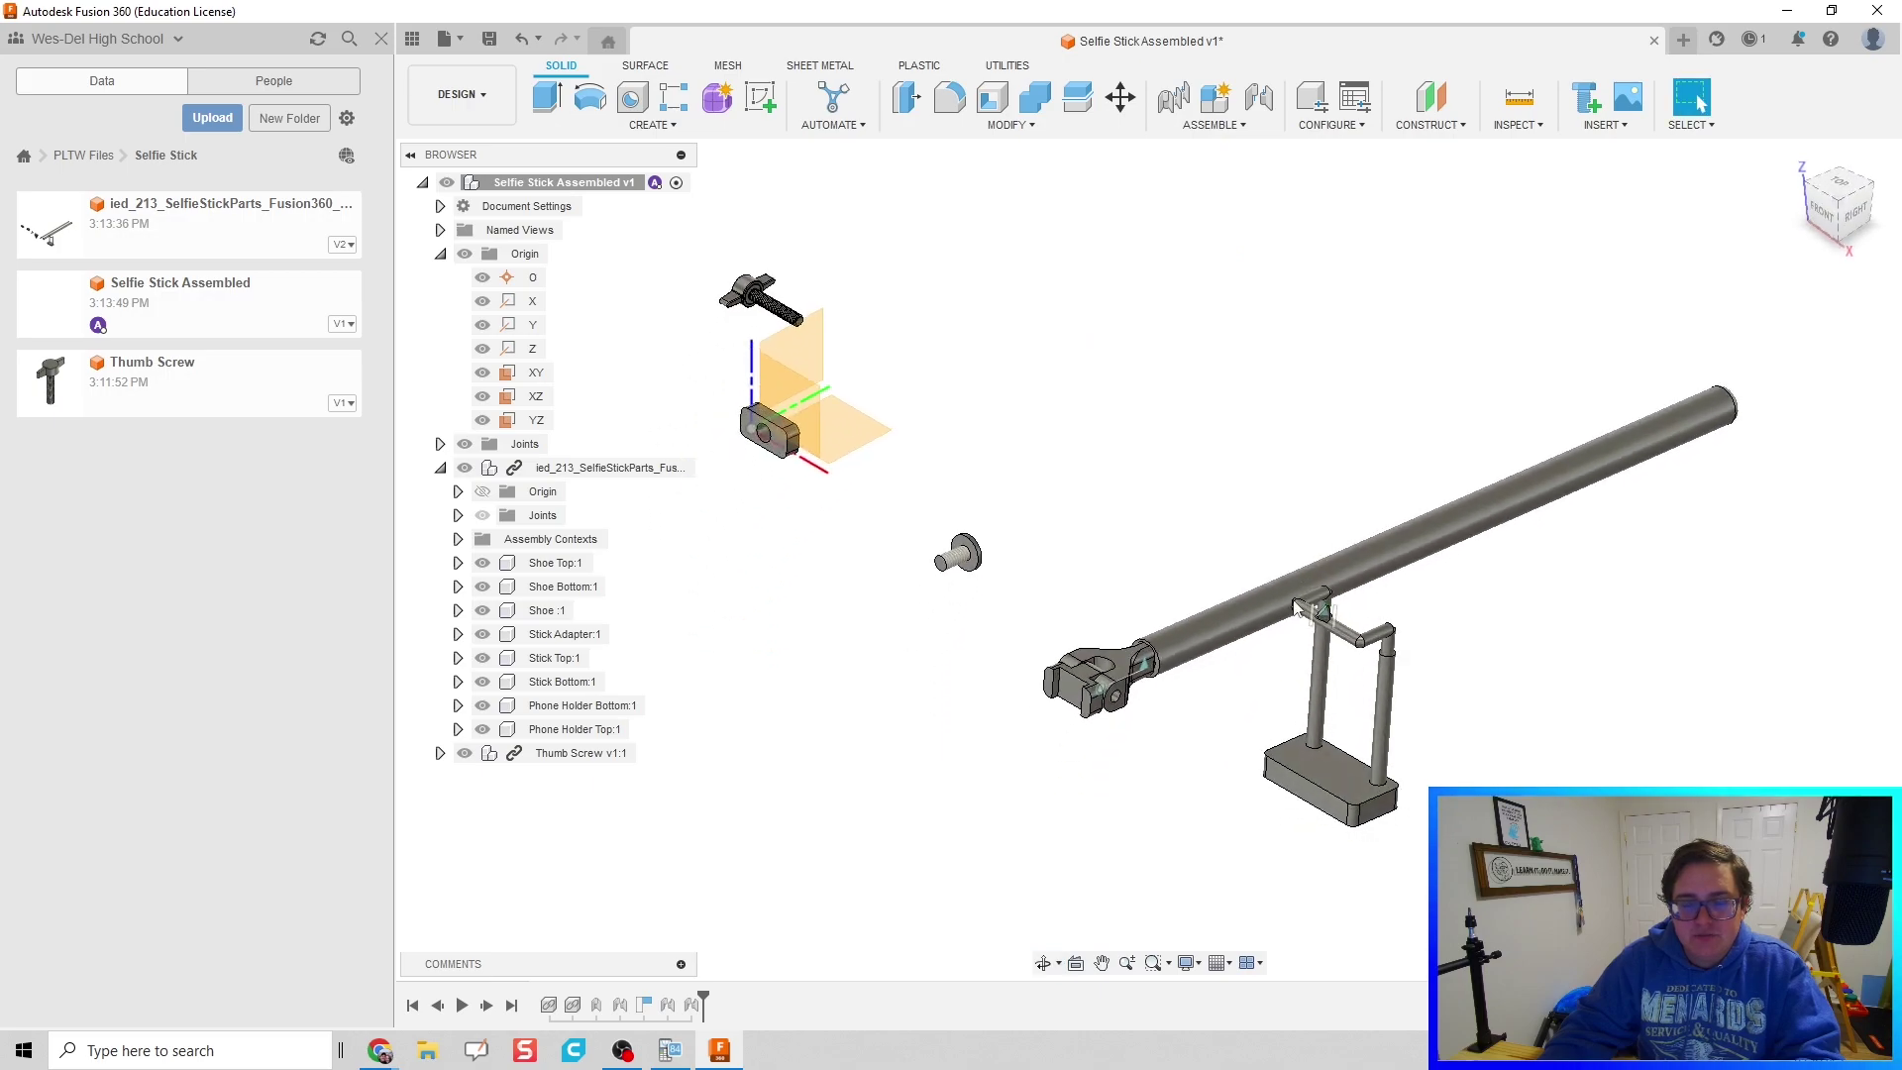
scroll(1292, 608, up, 5)
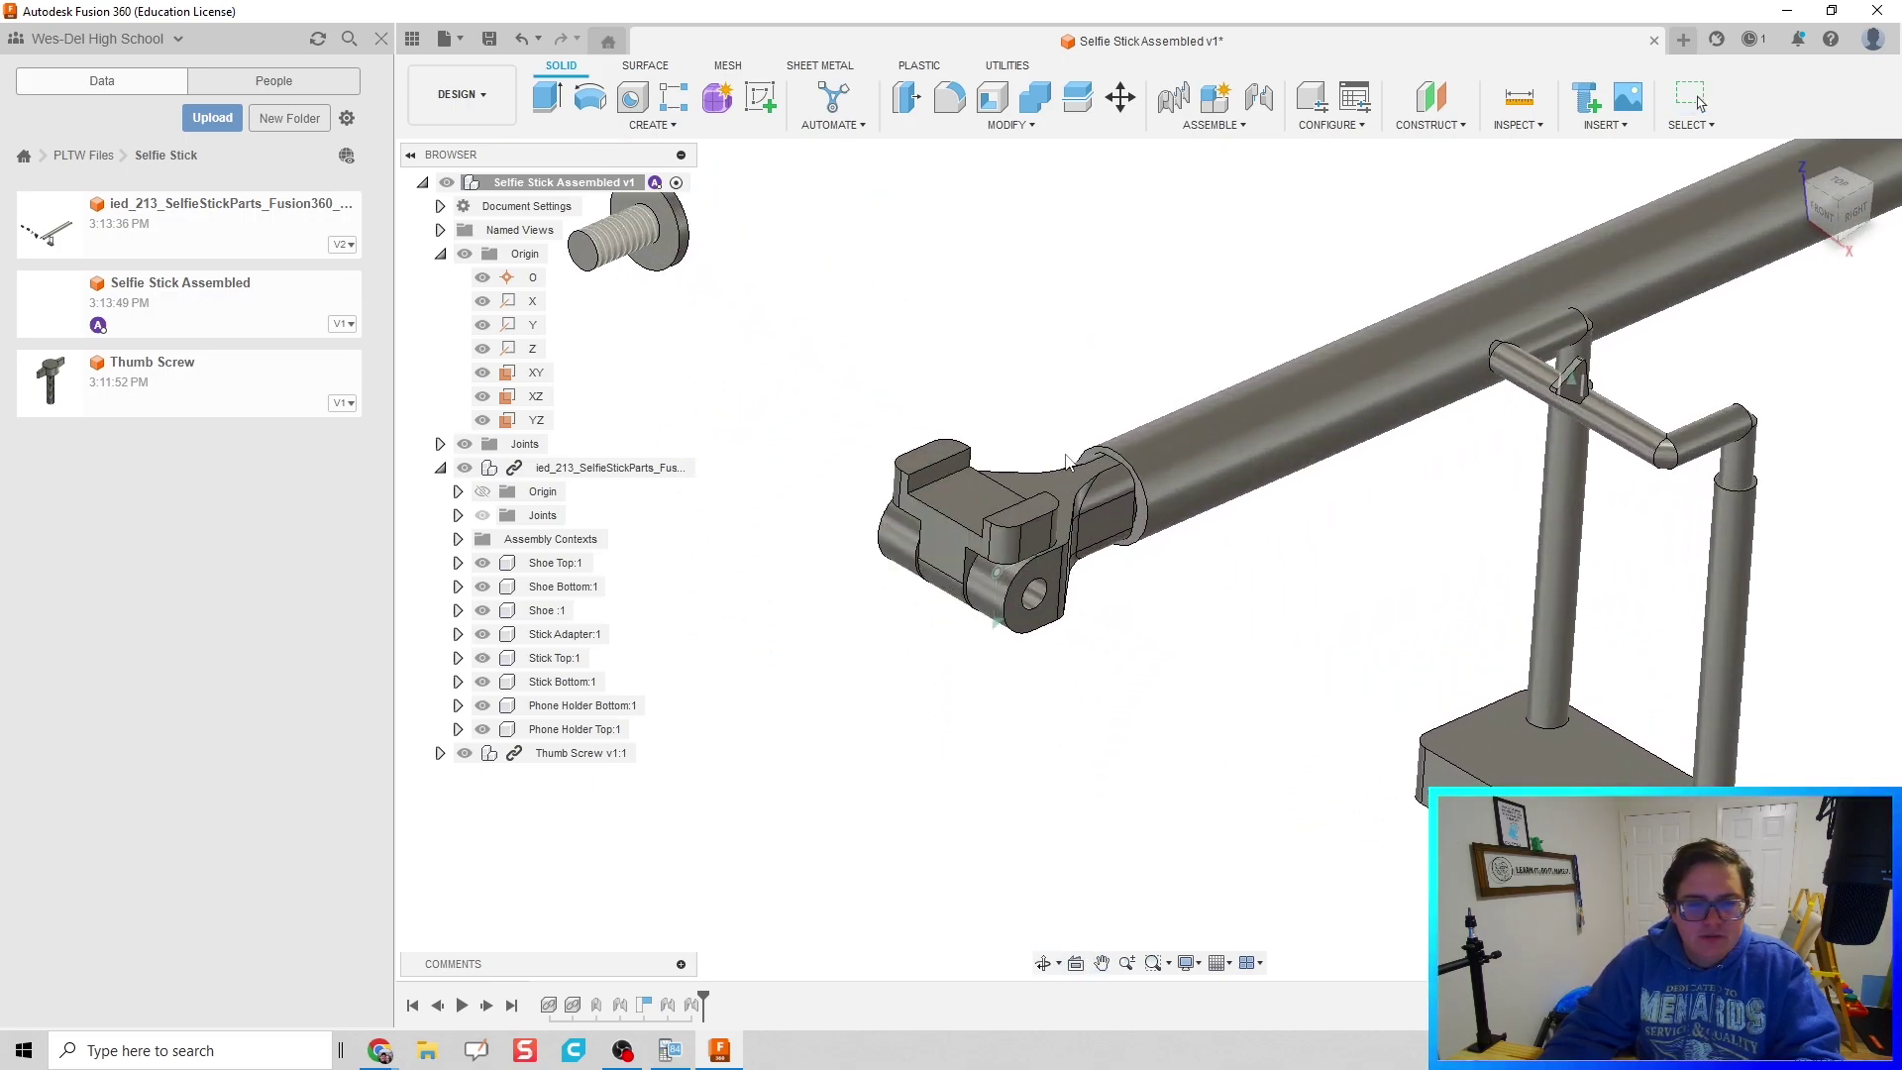
drag(1030, 503, 980, 394)
drag(1287, 469, 733, 466)
scroll(1080, 381, down, 2)
middle_drag(1072, 378, 1175, 505)
click(1796, 97)
Step: Move the Thumb Screw close to the Stick Adapter's fork
scroll(1093, 337, down, 2)
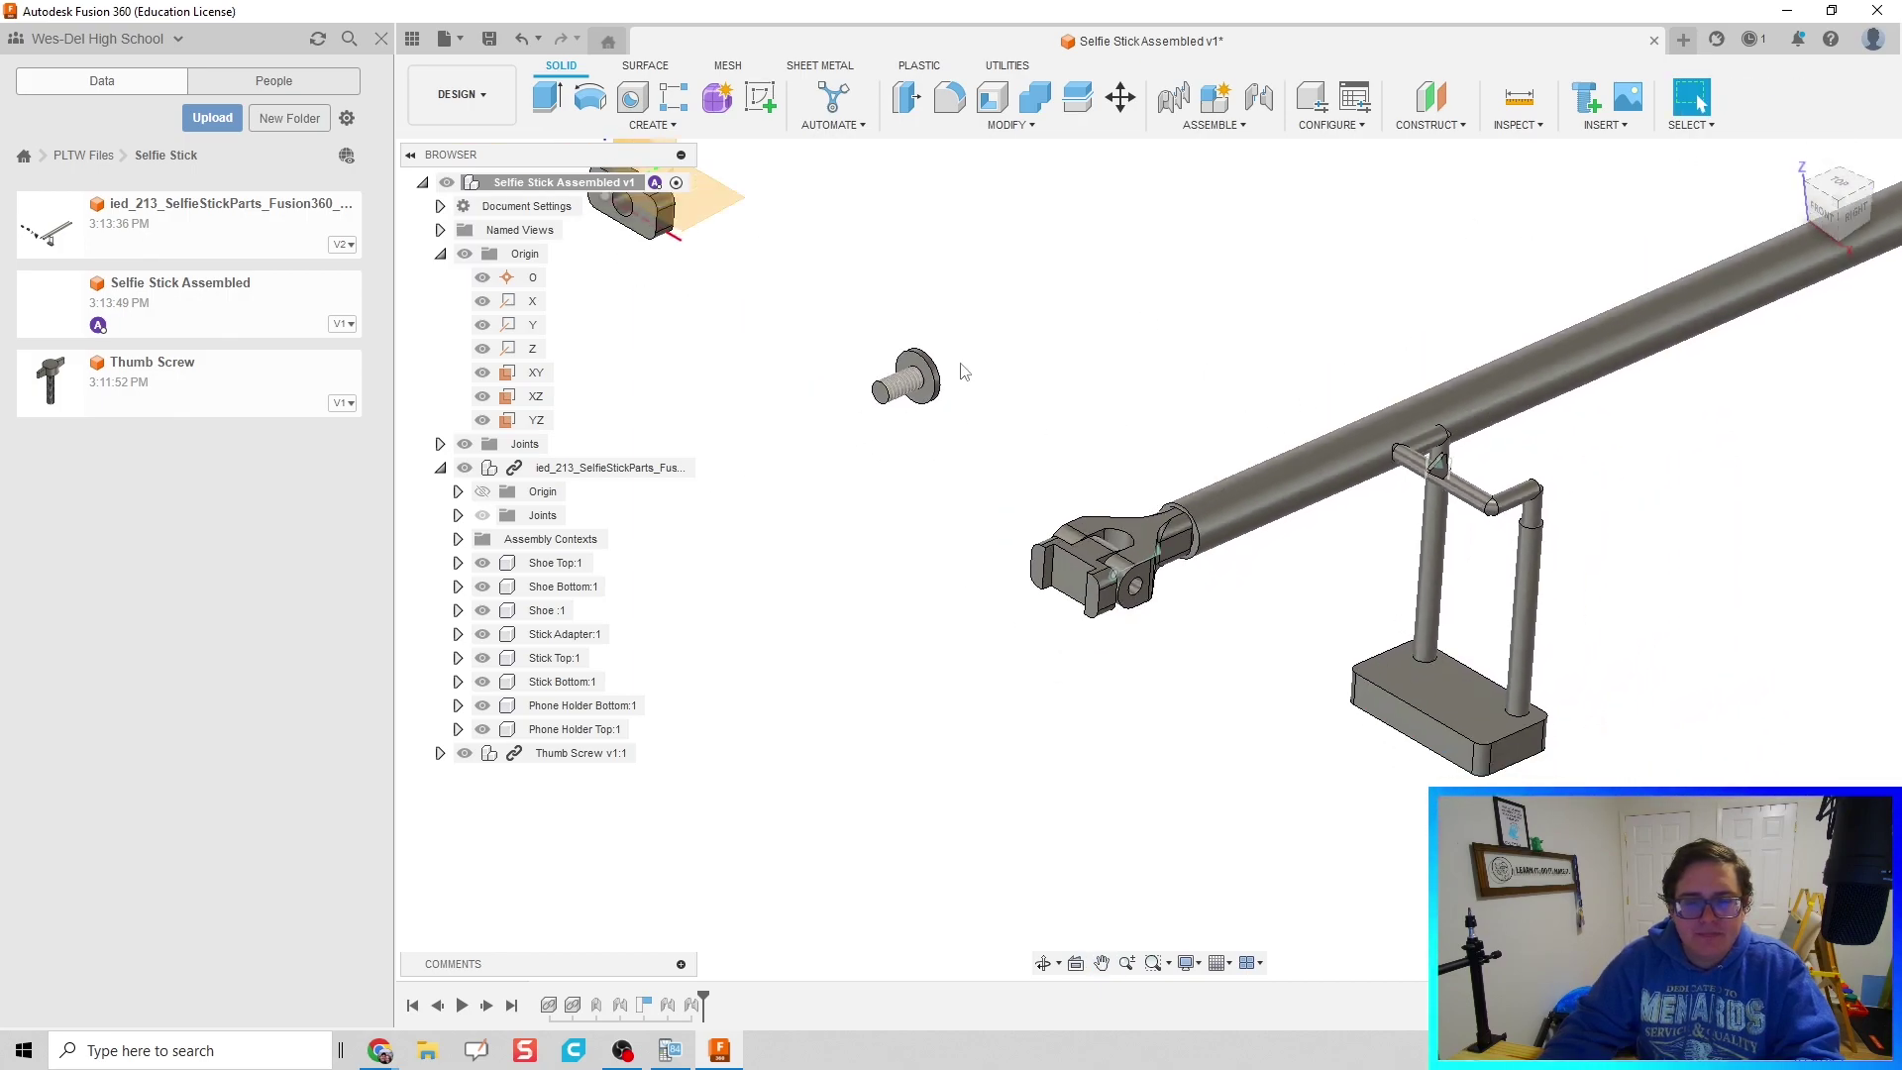
middle_drag(964, 372, 1062, 360)
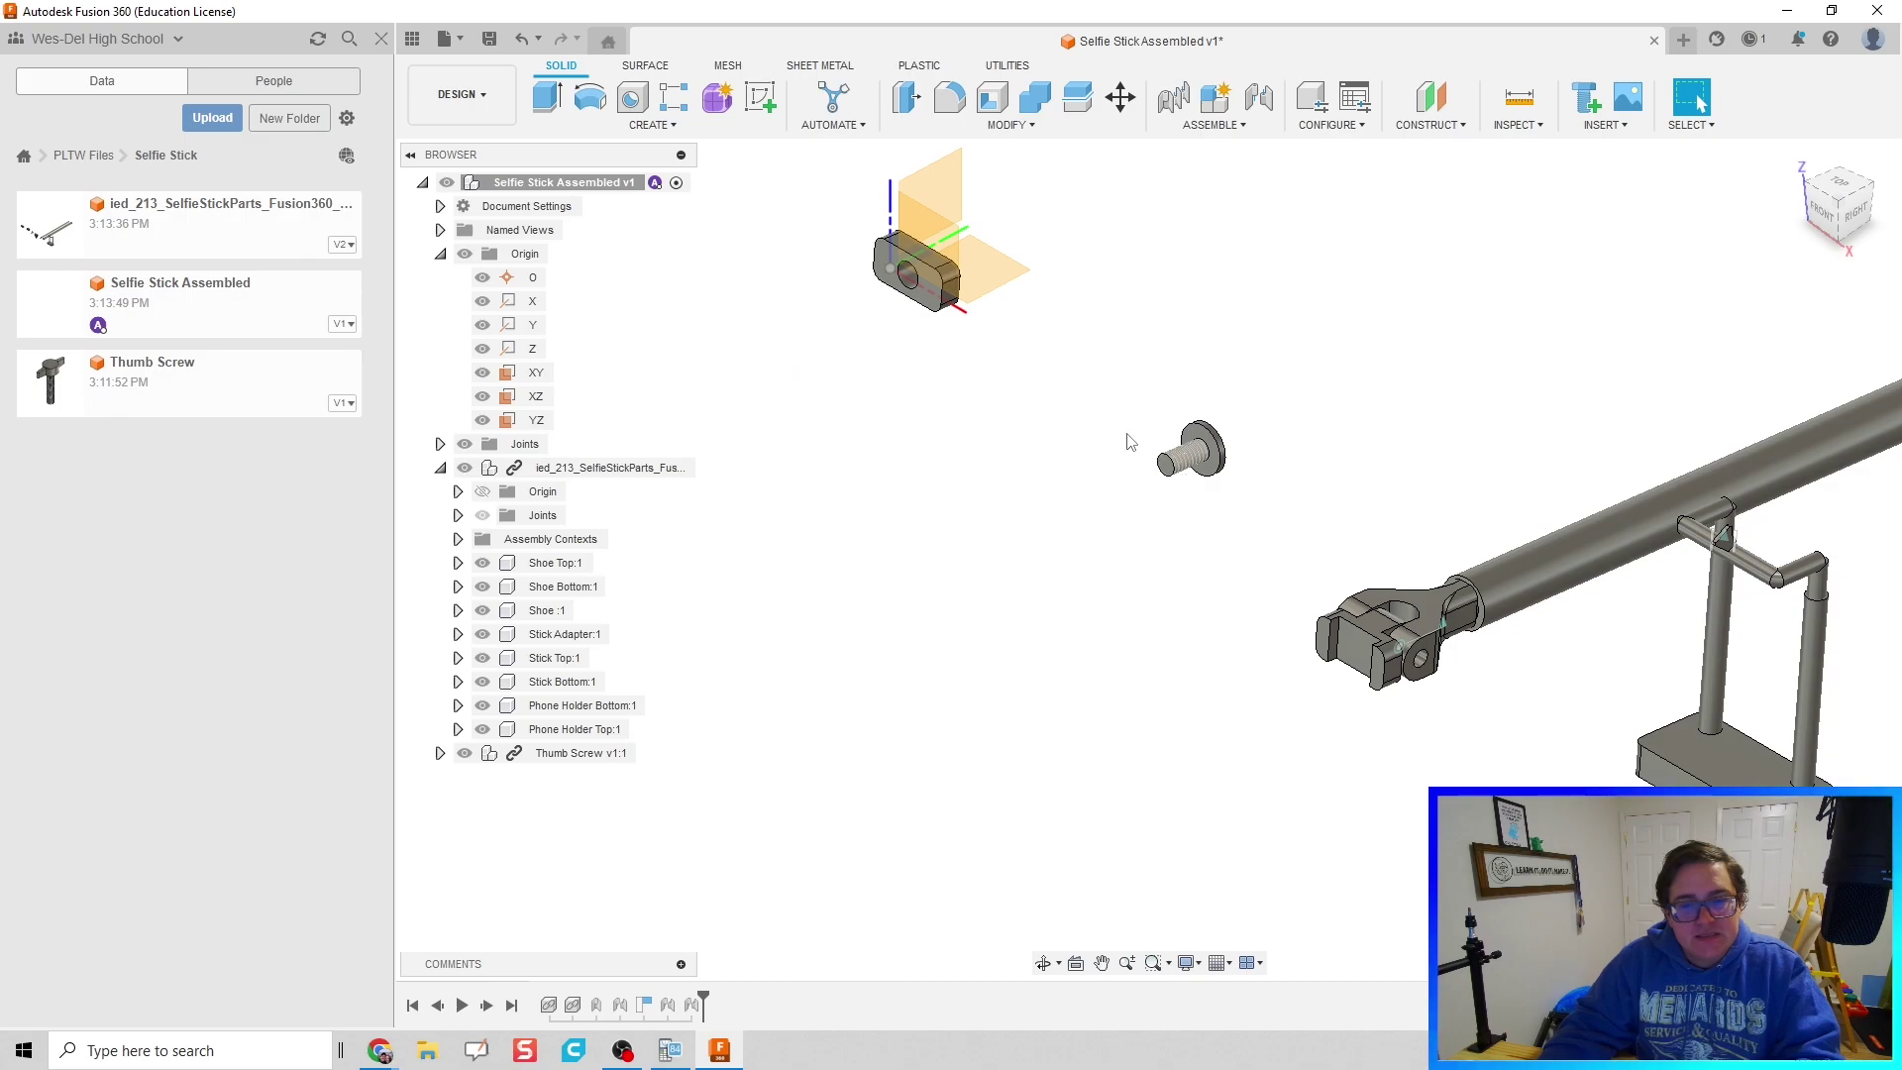
scroll(1127, 436, up, 3)
scroll(1138, 442, down, 4)
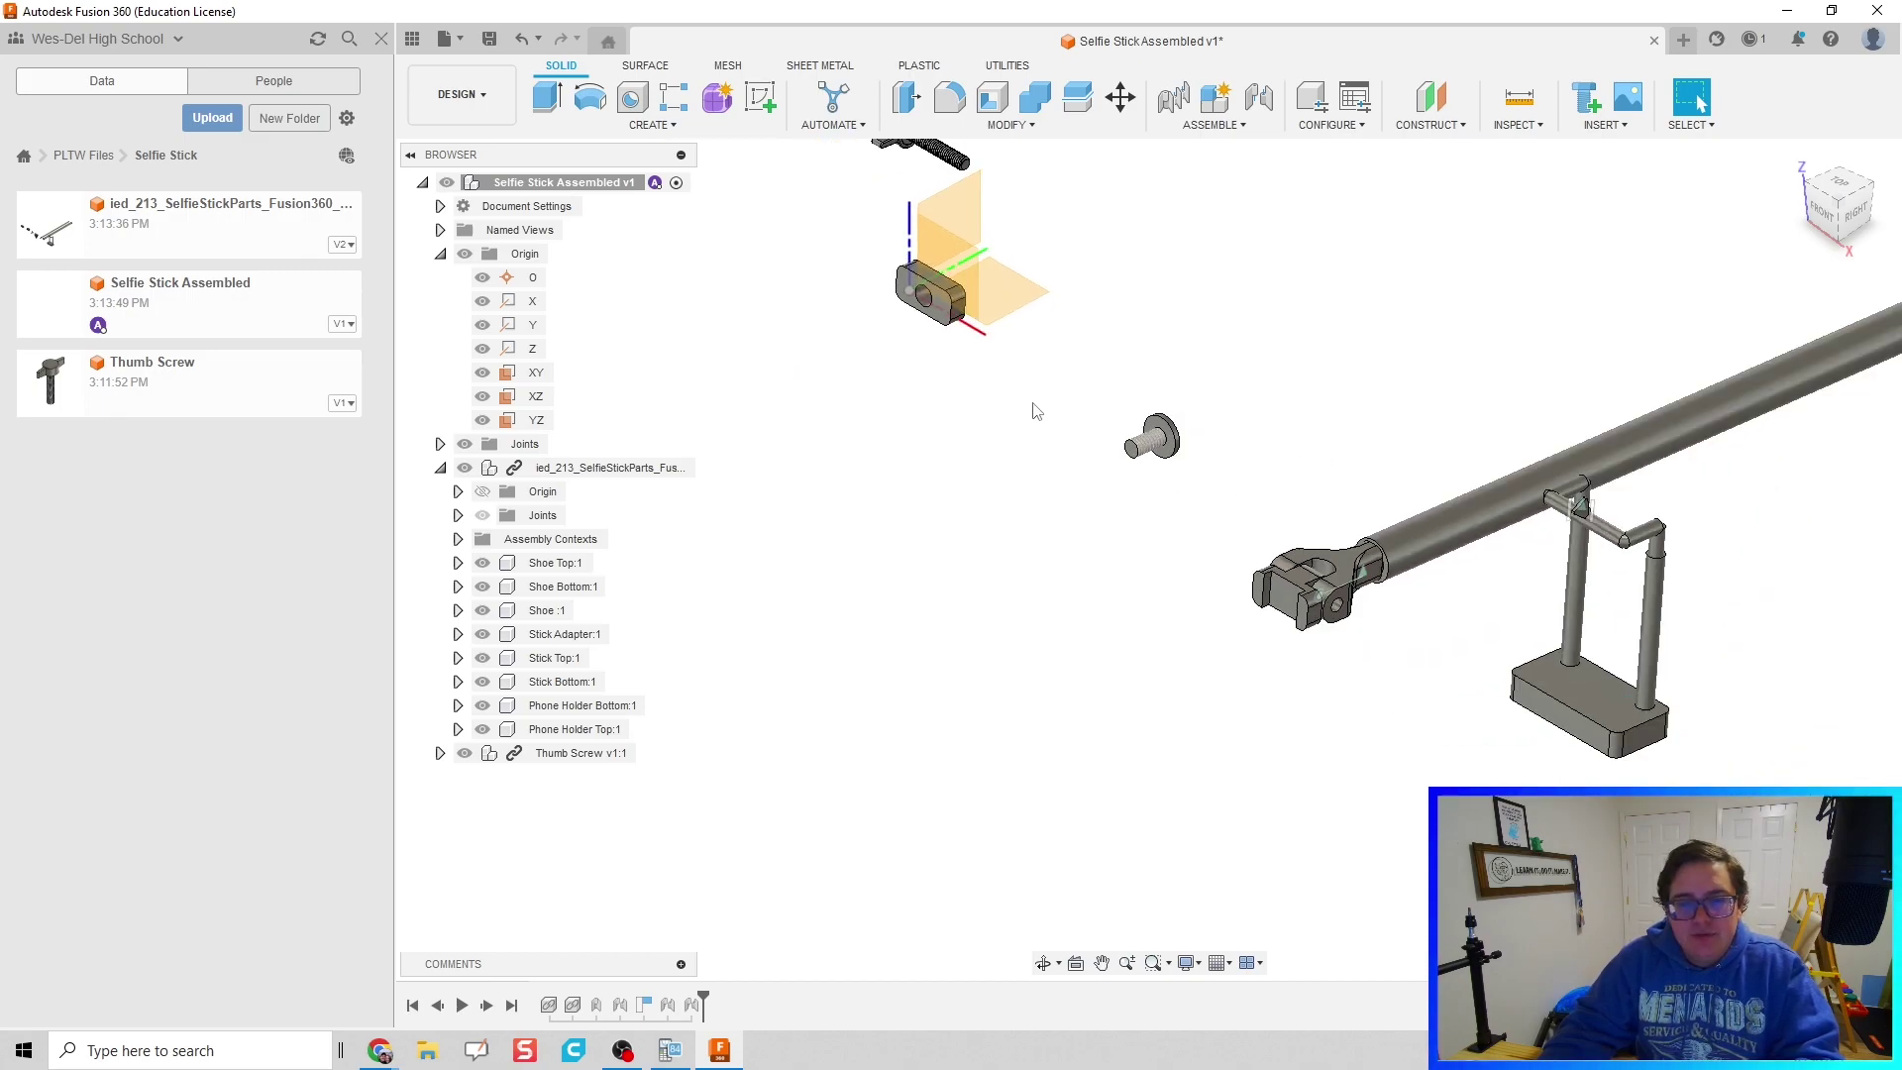
middle_drag(1035, 410, 981, 505)
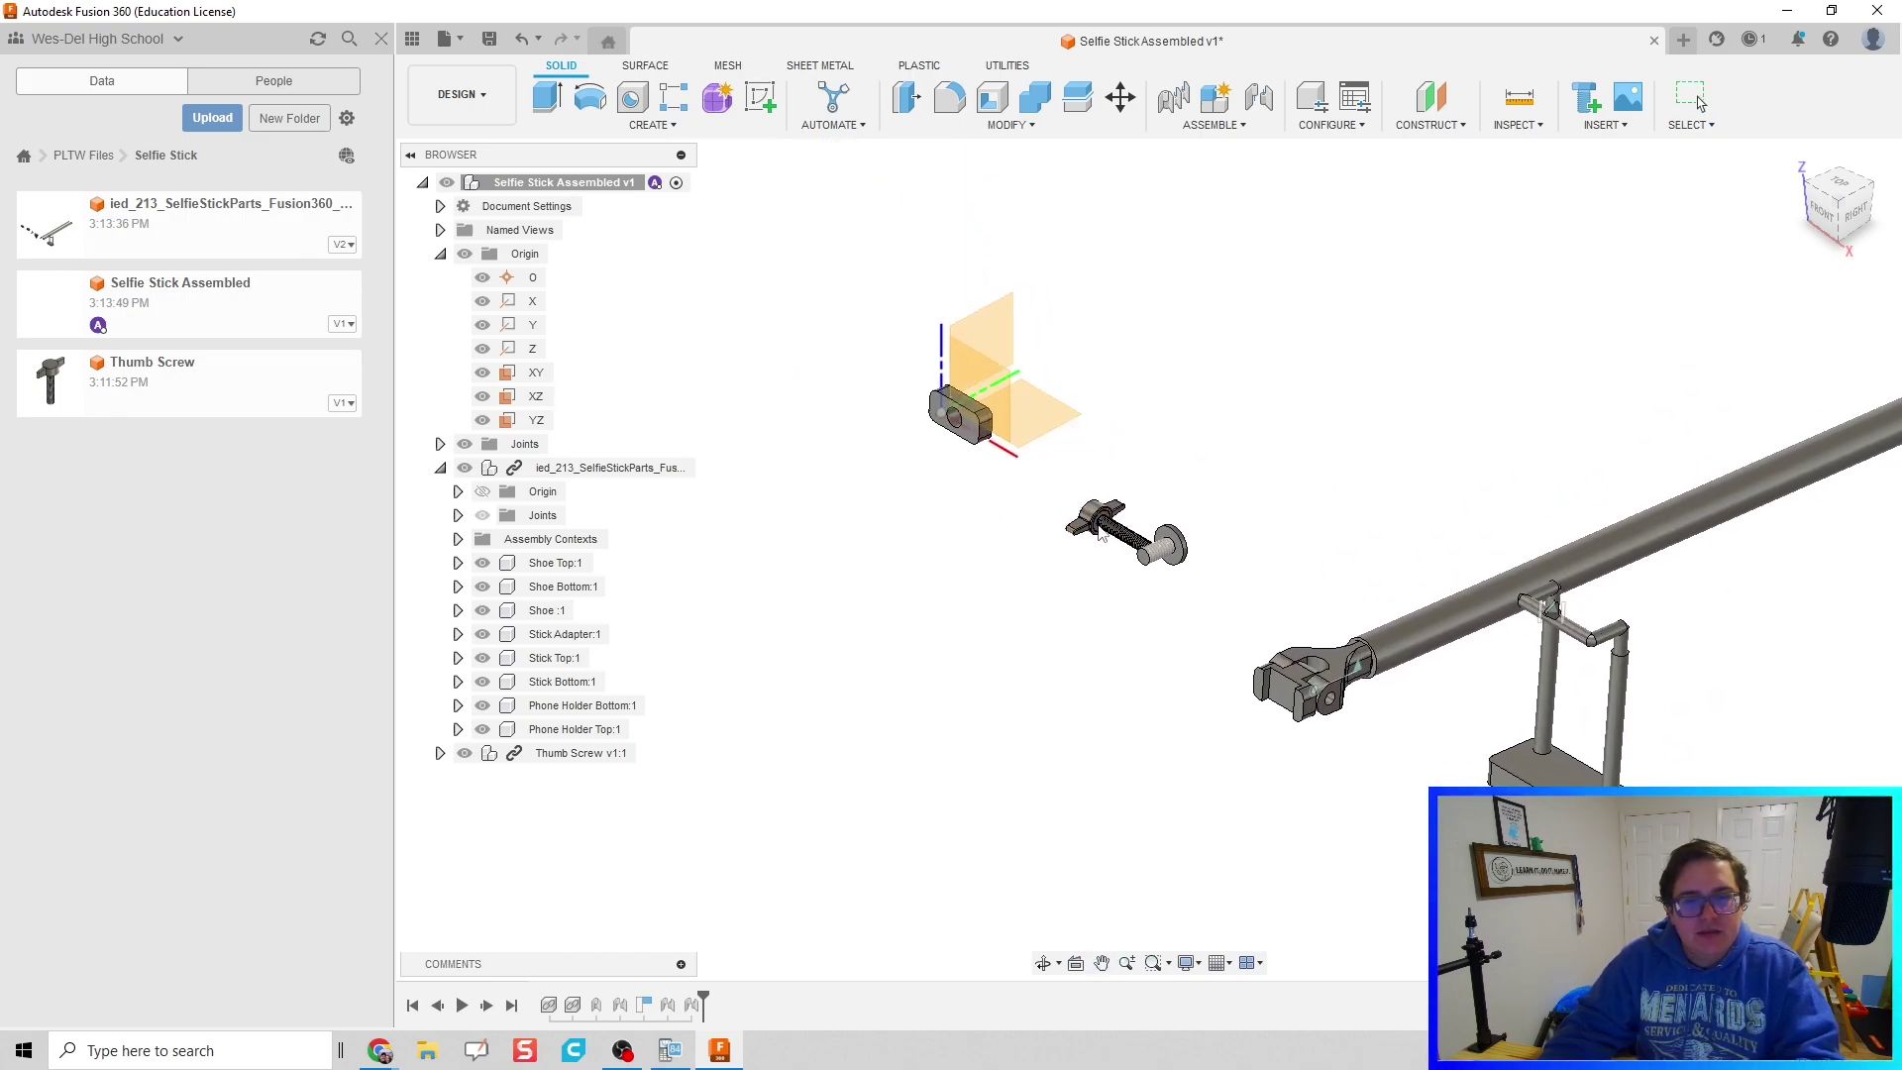
scroll(1290, 658, up, 3)
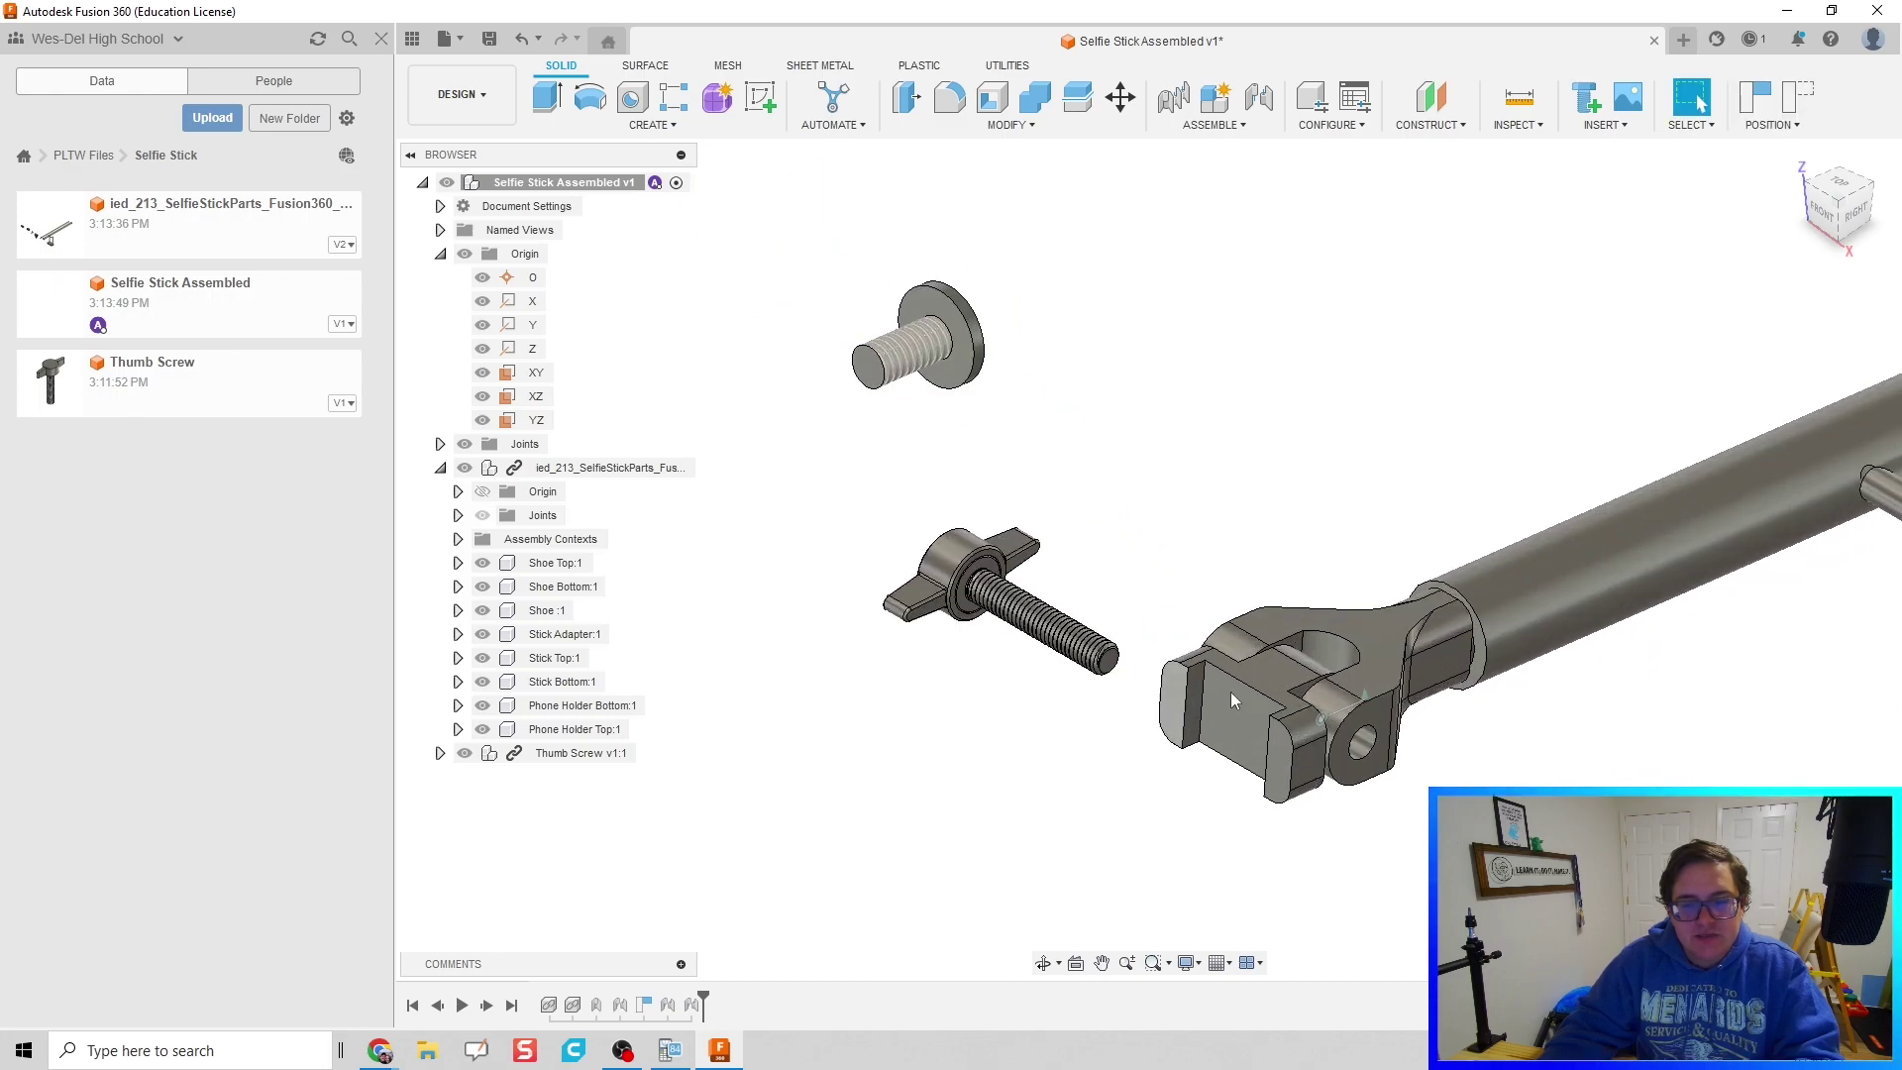
Step: Start a joint with its first snap on the Thumb Screw where the threaded shank meets the head
key(j)
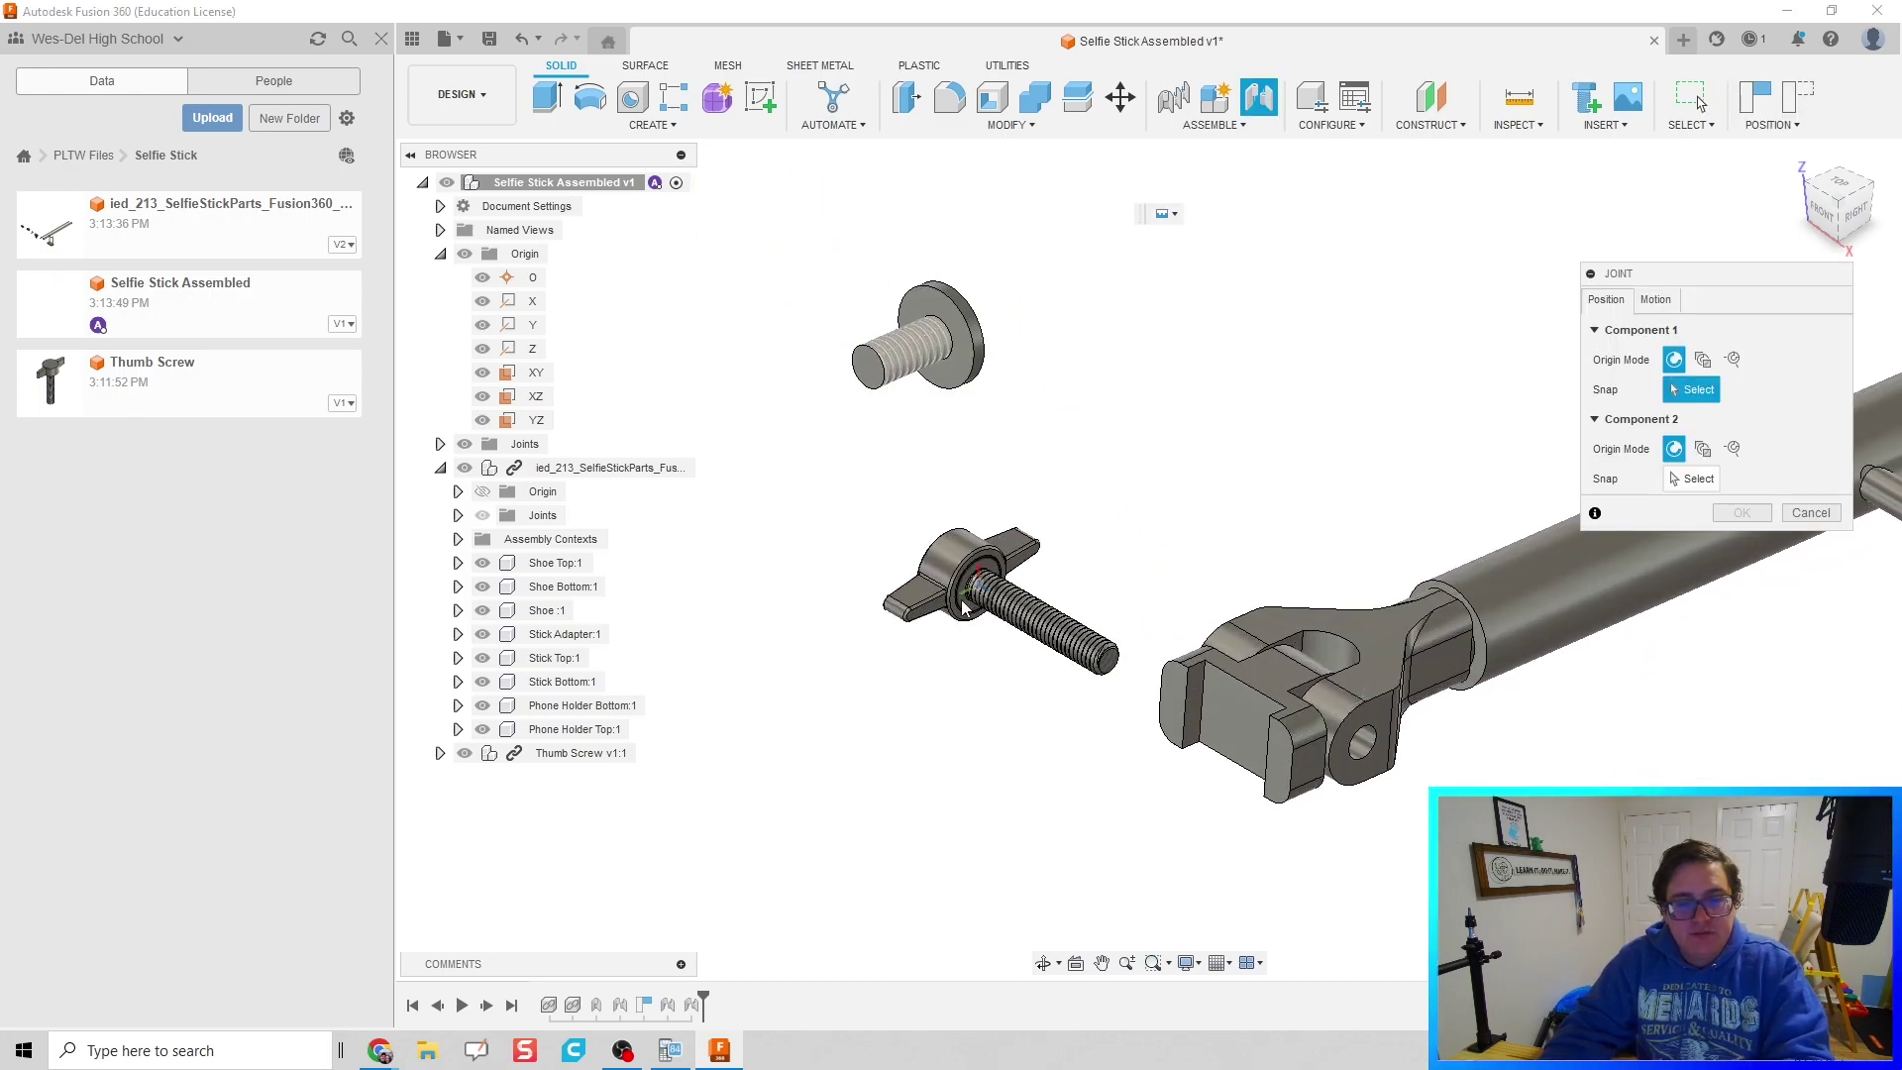
scroll(963, 606, up, 10)
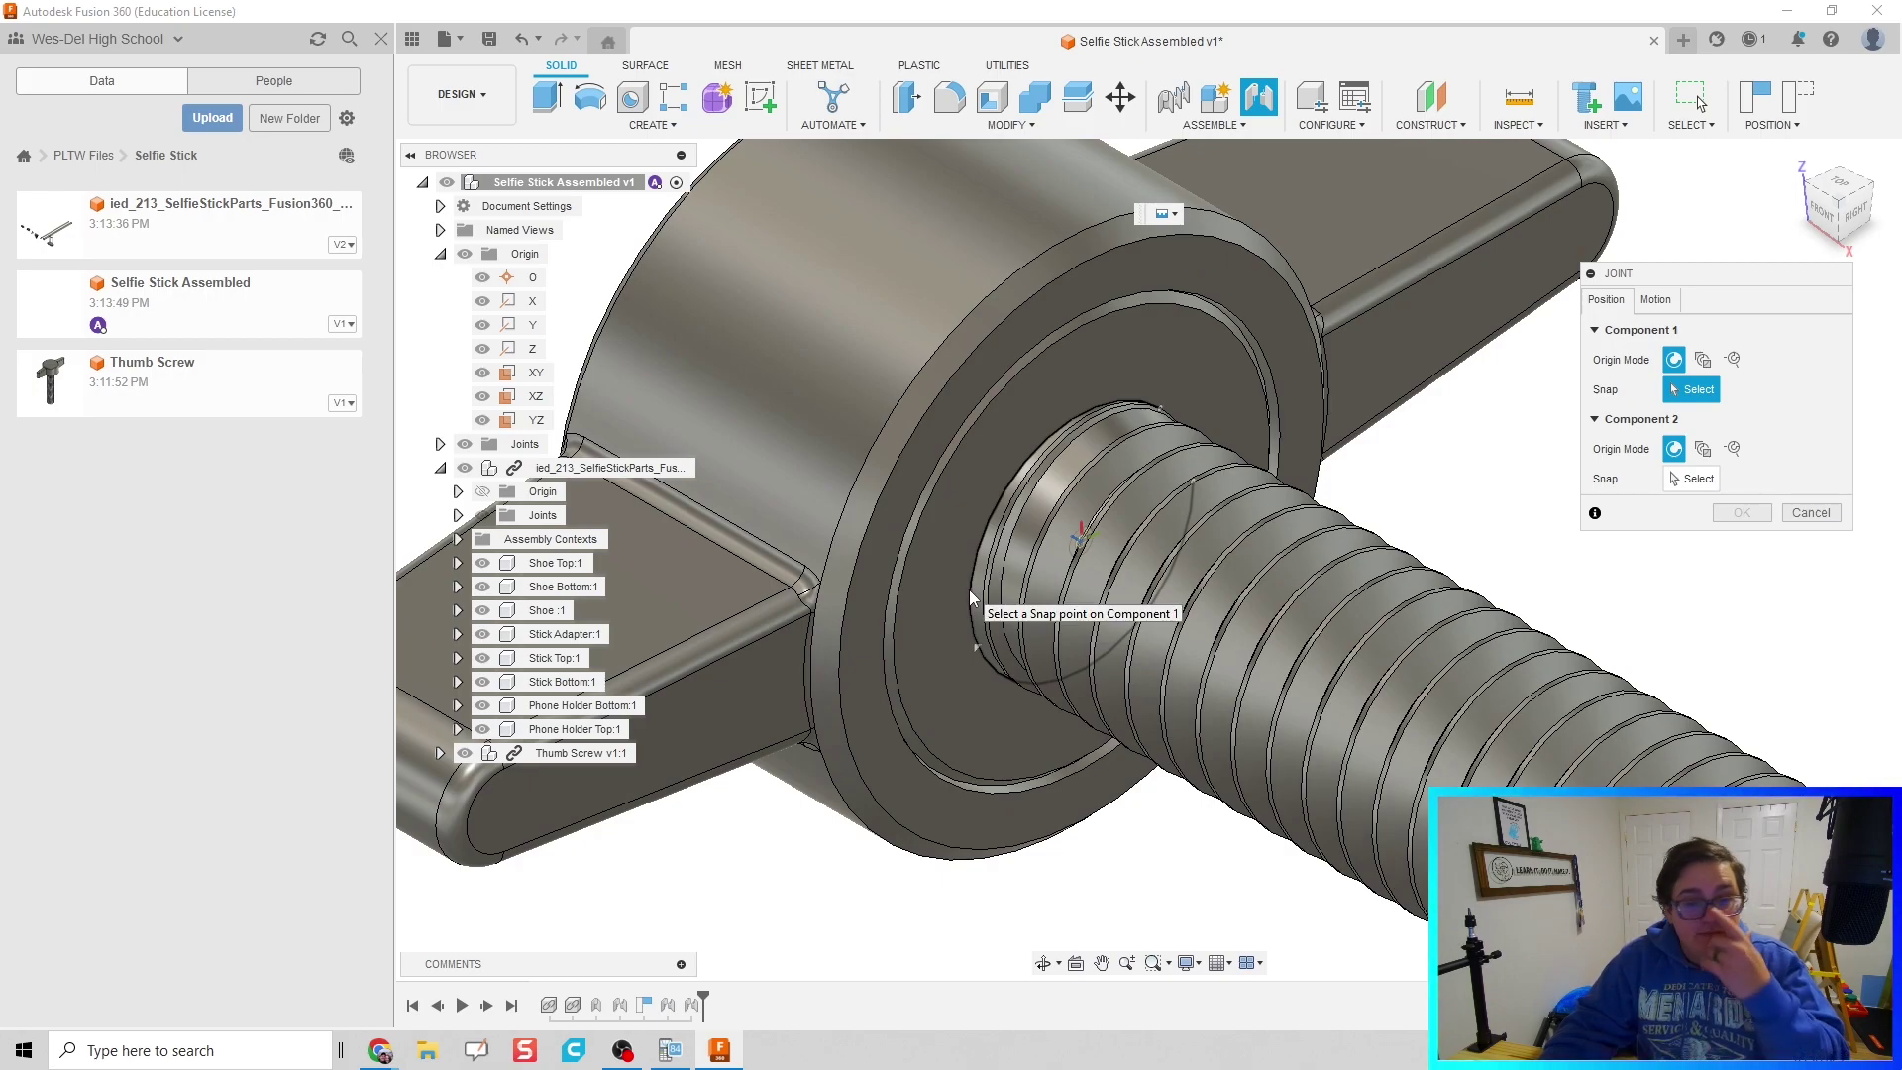
click(969, 591)
Step: Snap the Thumb Screw to the outer opening of the unthreaded hole in the Stick Adapter's fork
scroll(968, 590, down, 5)
middle_drag(1190, 490, 829, 126)
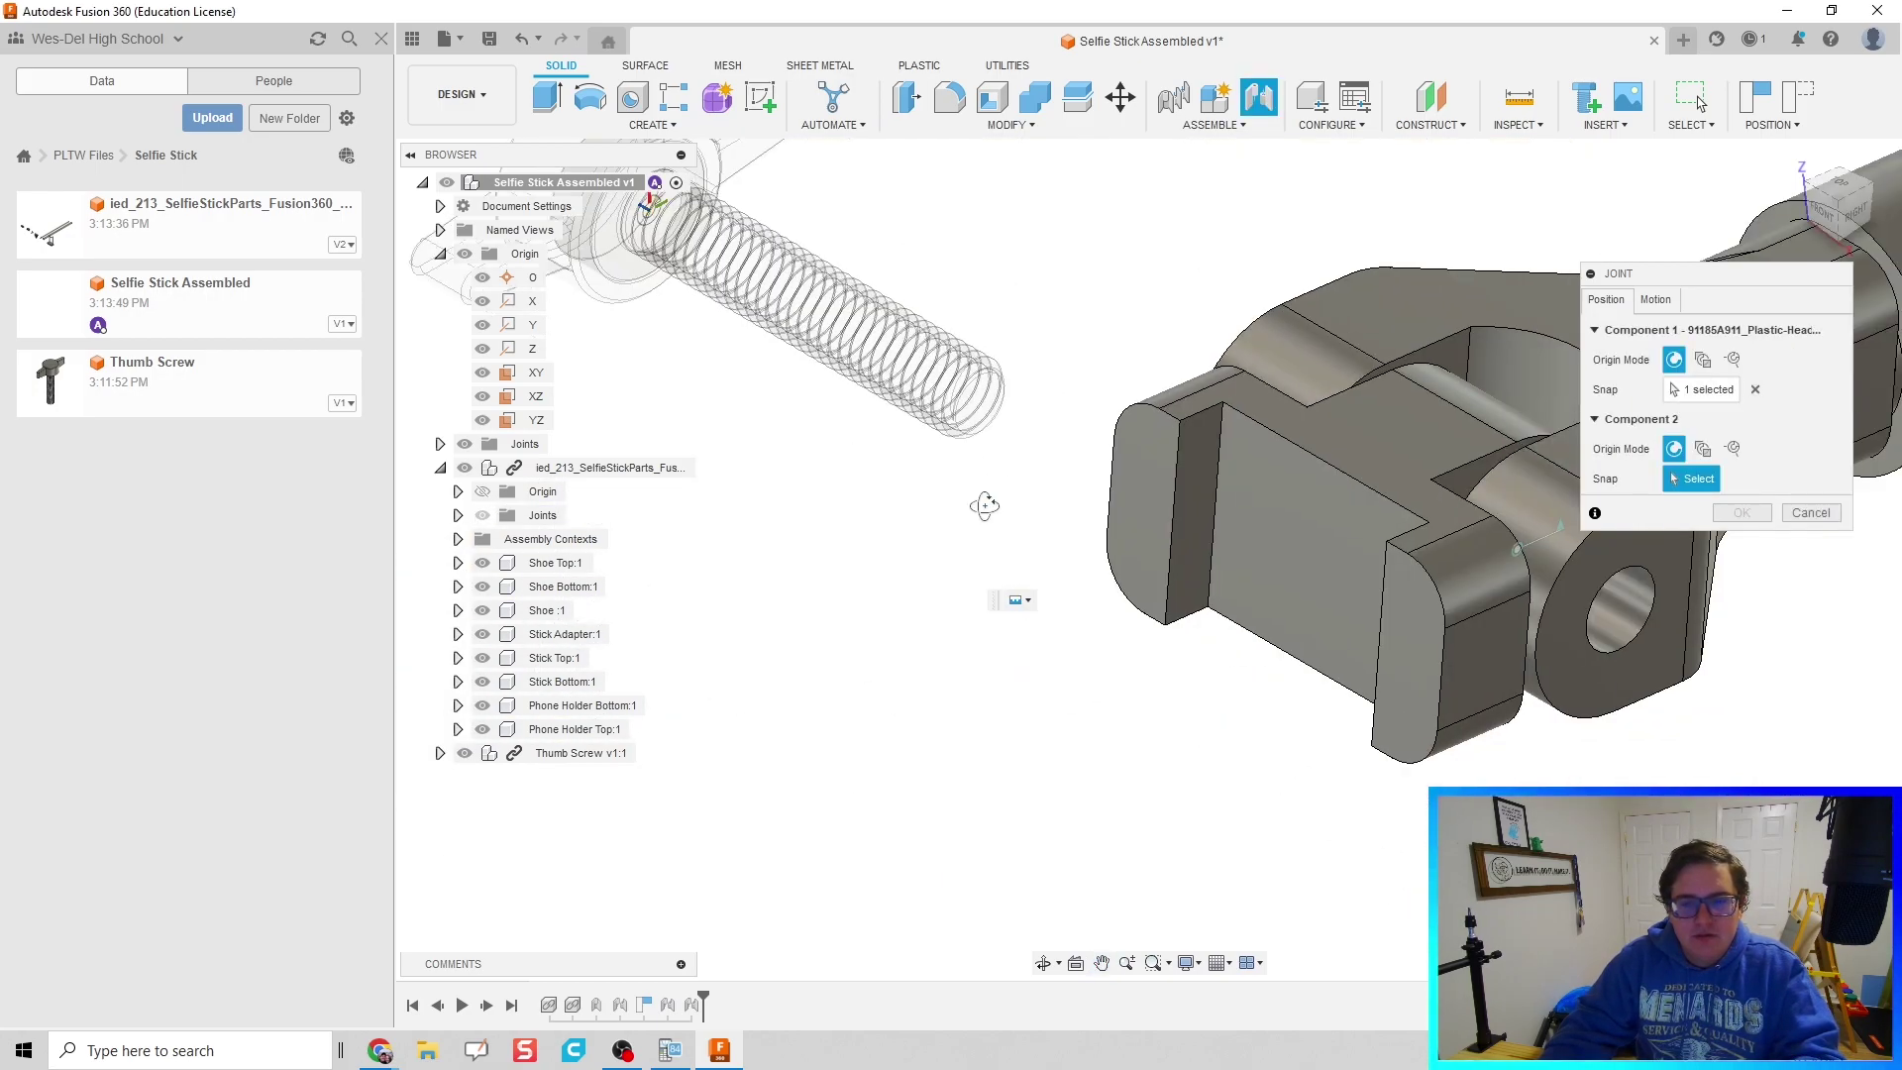
shift+middle_drag(985, 506, 811, 828)
scroll(1253, 533, down, 4)
scroll(1317, 594, down, 3)
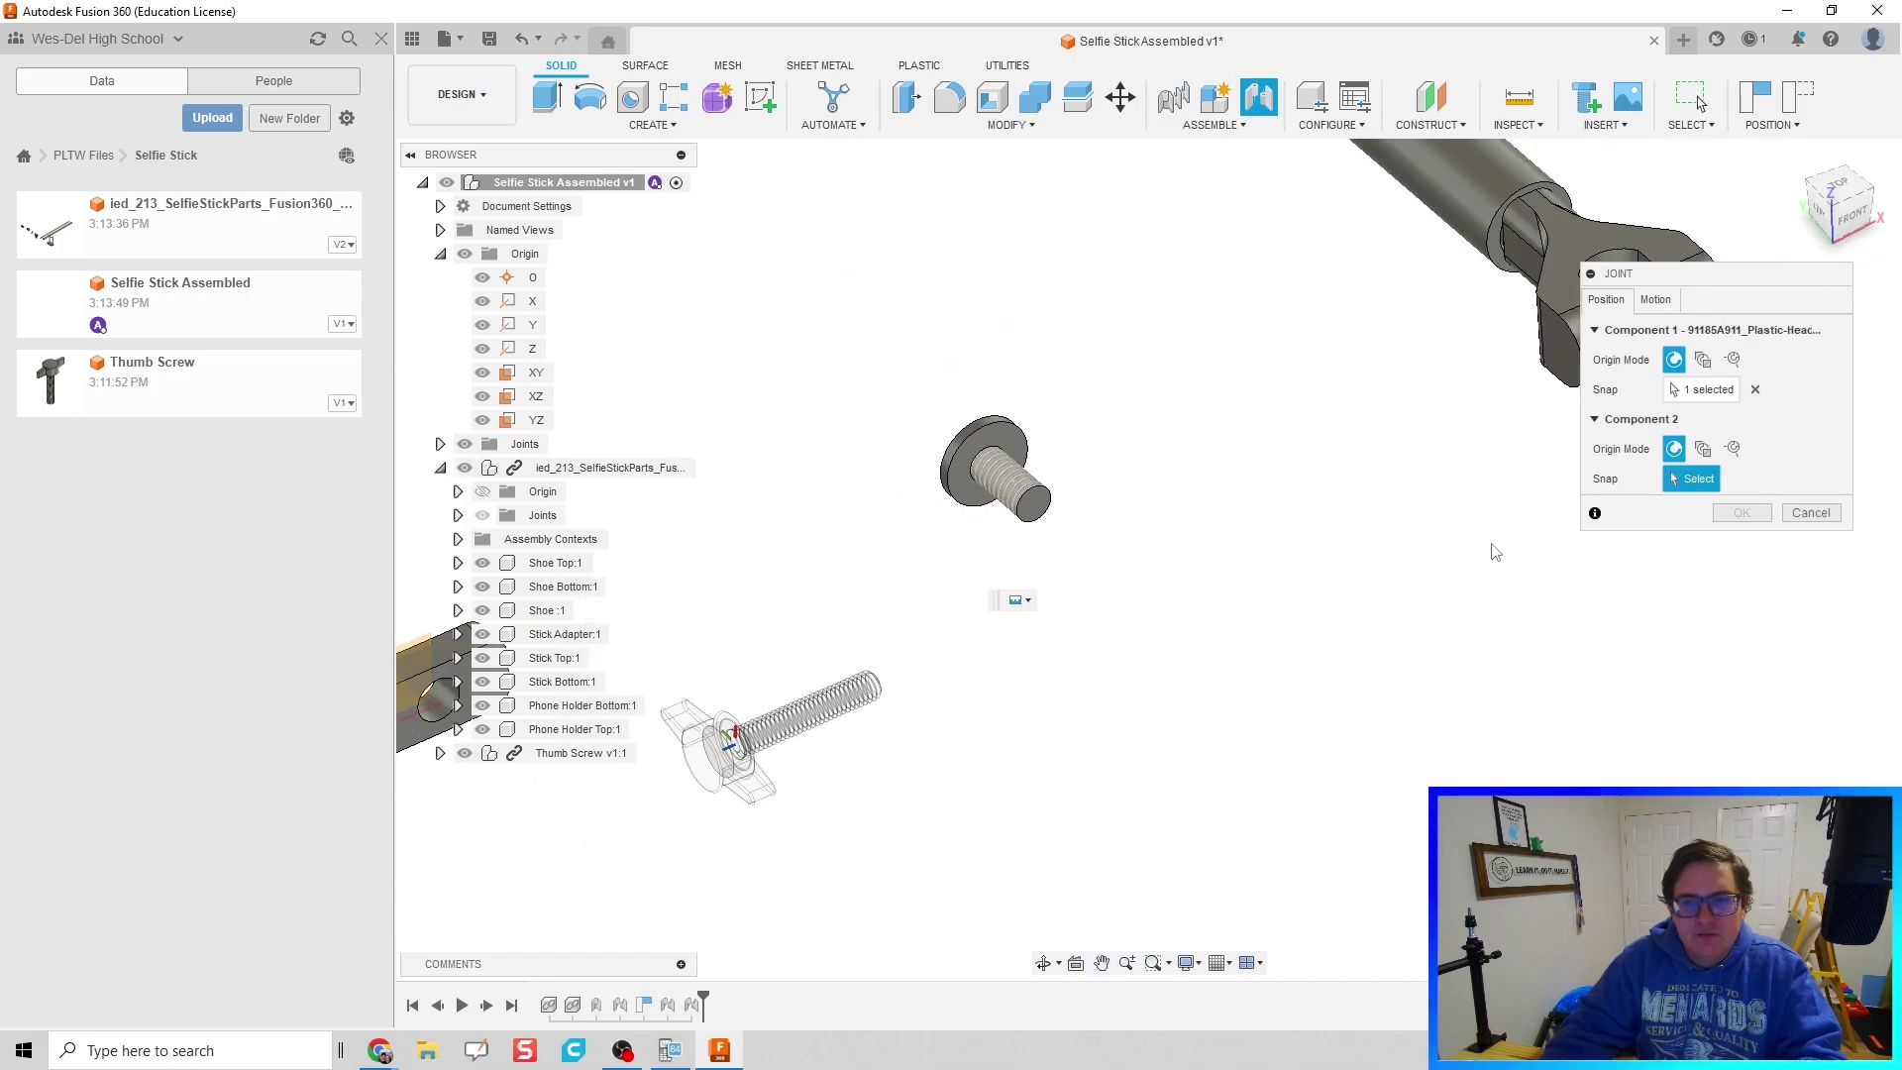
scroll(1139, 555, up, 10)
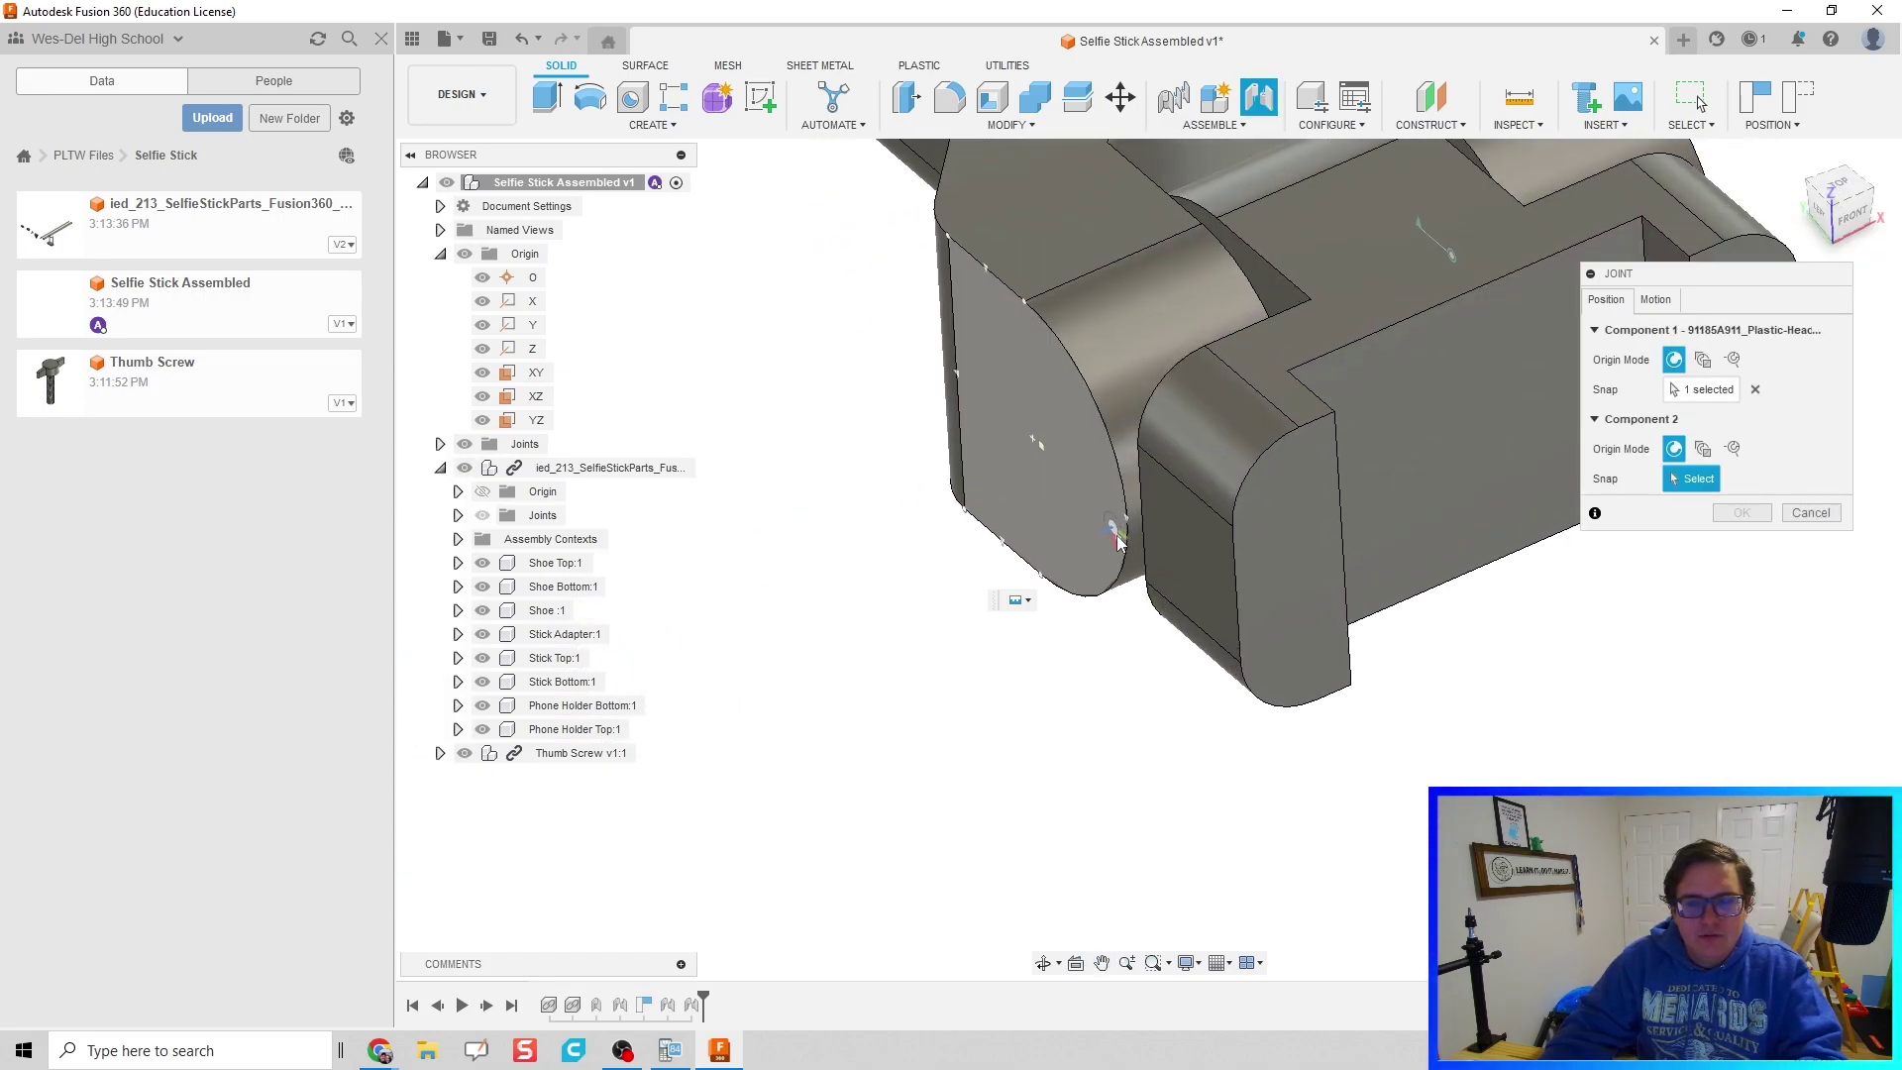
scroll(1117, 542, up, 2)
scroll(1399, 651, down, 4)
middle_drag(1590, 672, 1036, 683)
shift+middle_drag(1268, 662, 1305, 566)
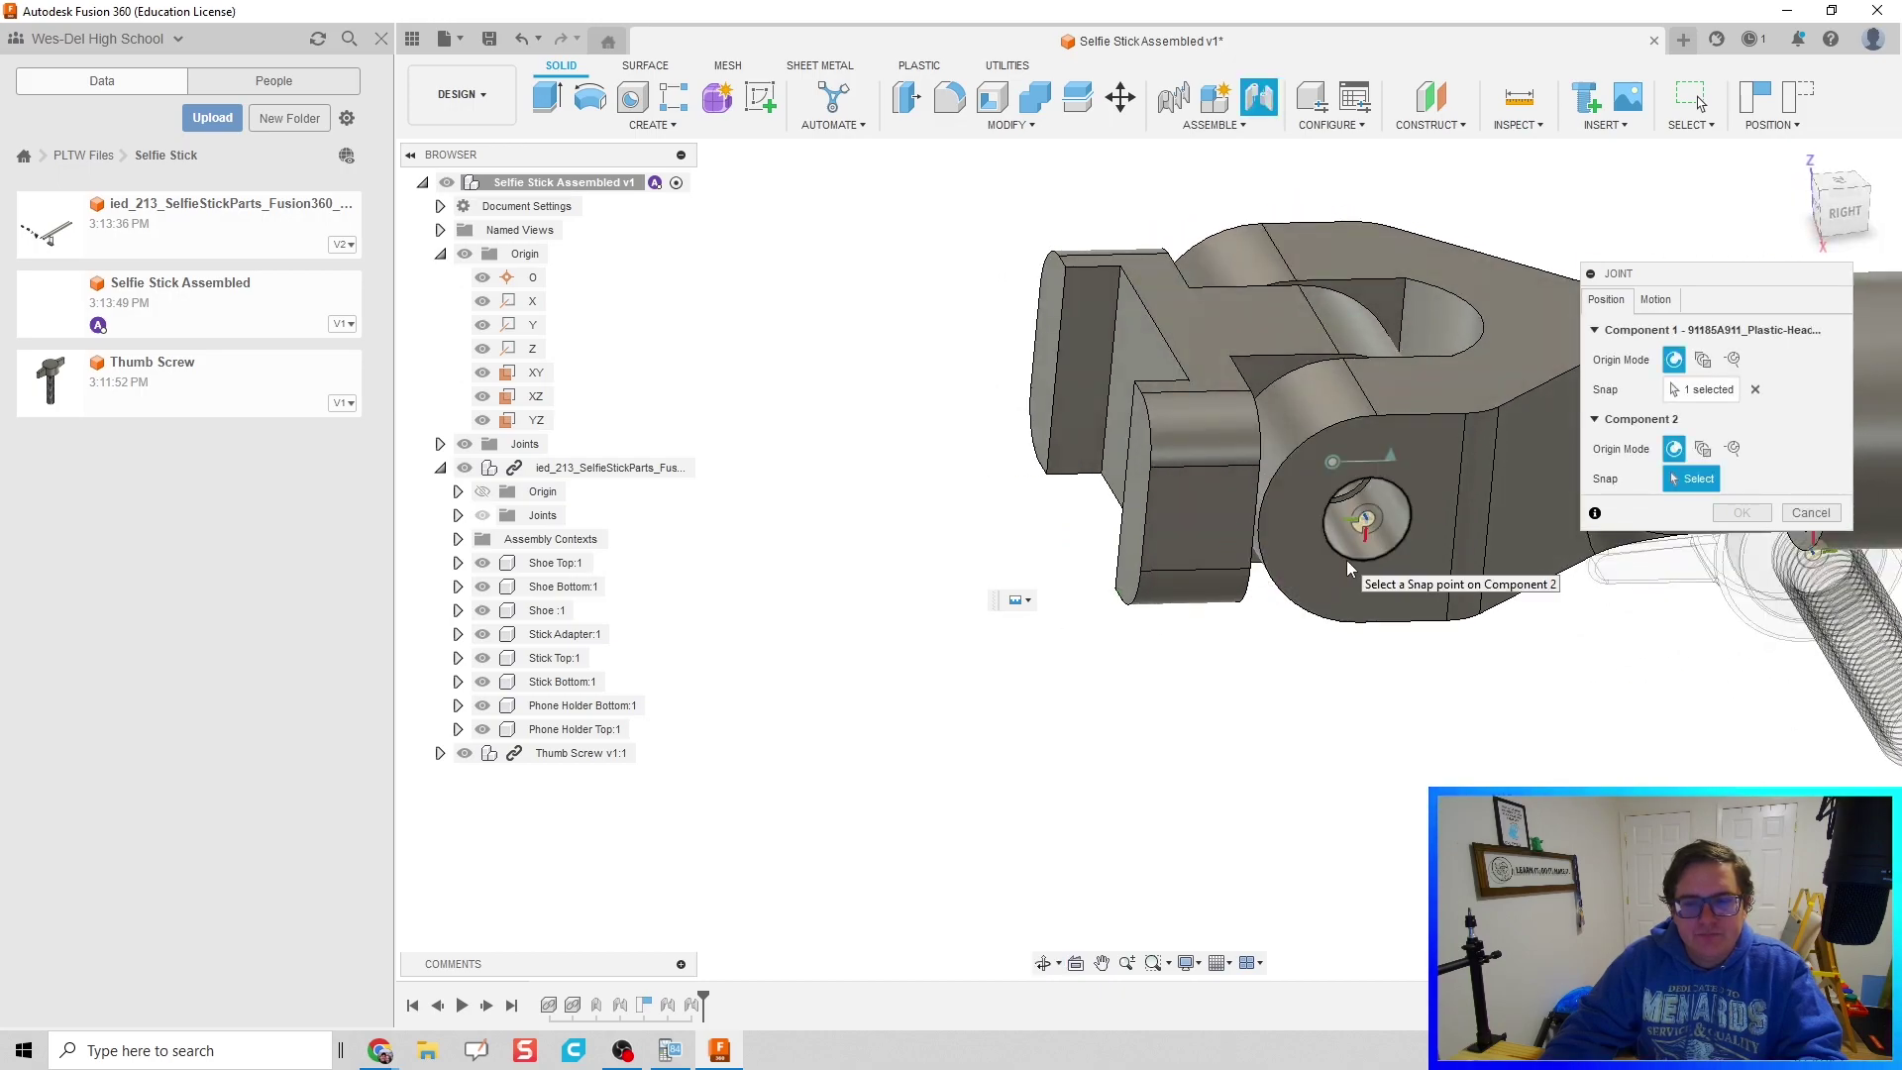
click(1346, 561)
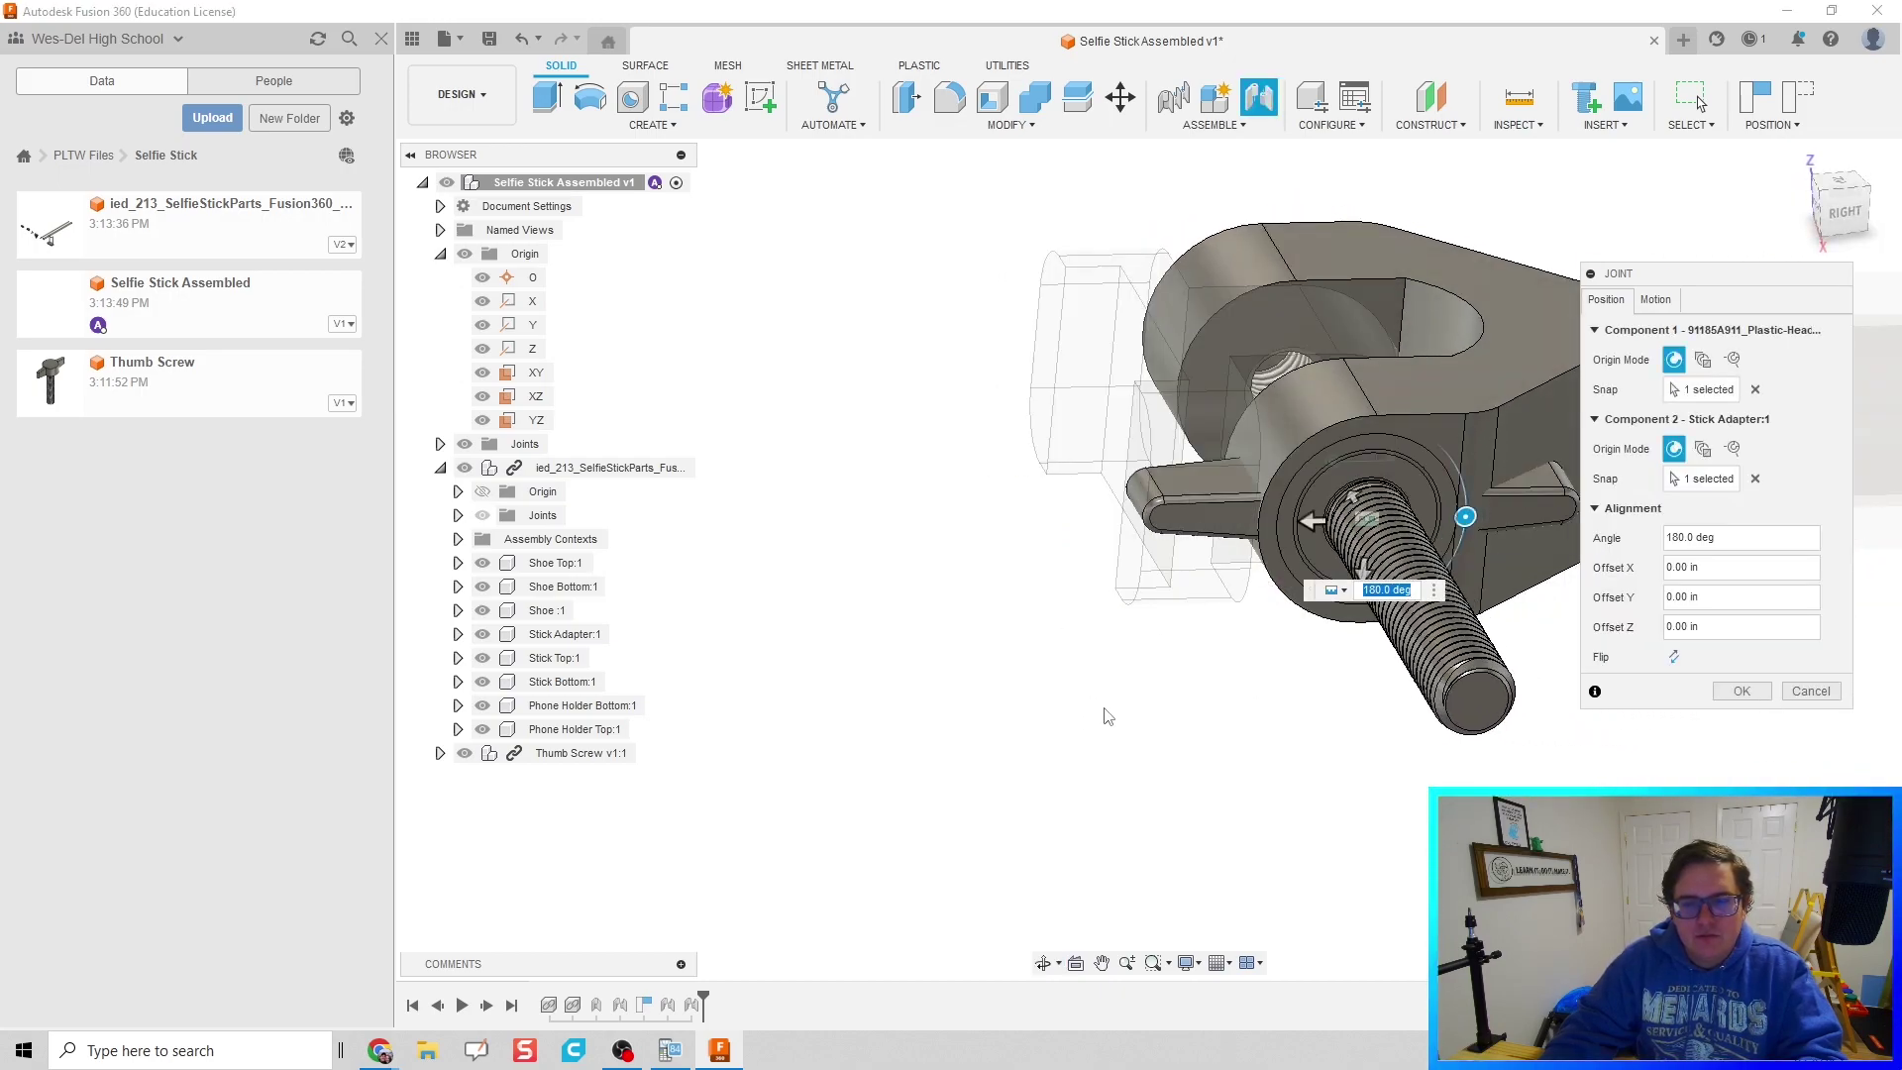
Step: Flip the Thumb Screw so its thread runs through the fork, keep the Rigid motion type, and create the joint
shift+middle_drag(1108, 716, 1216, 706)
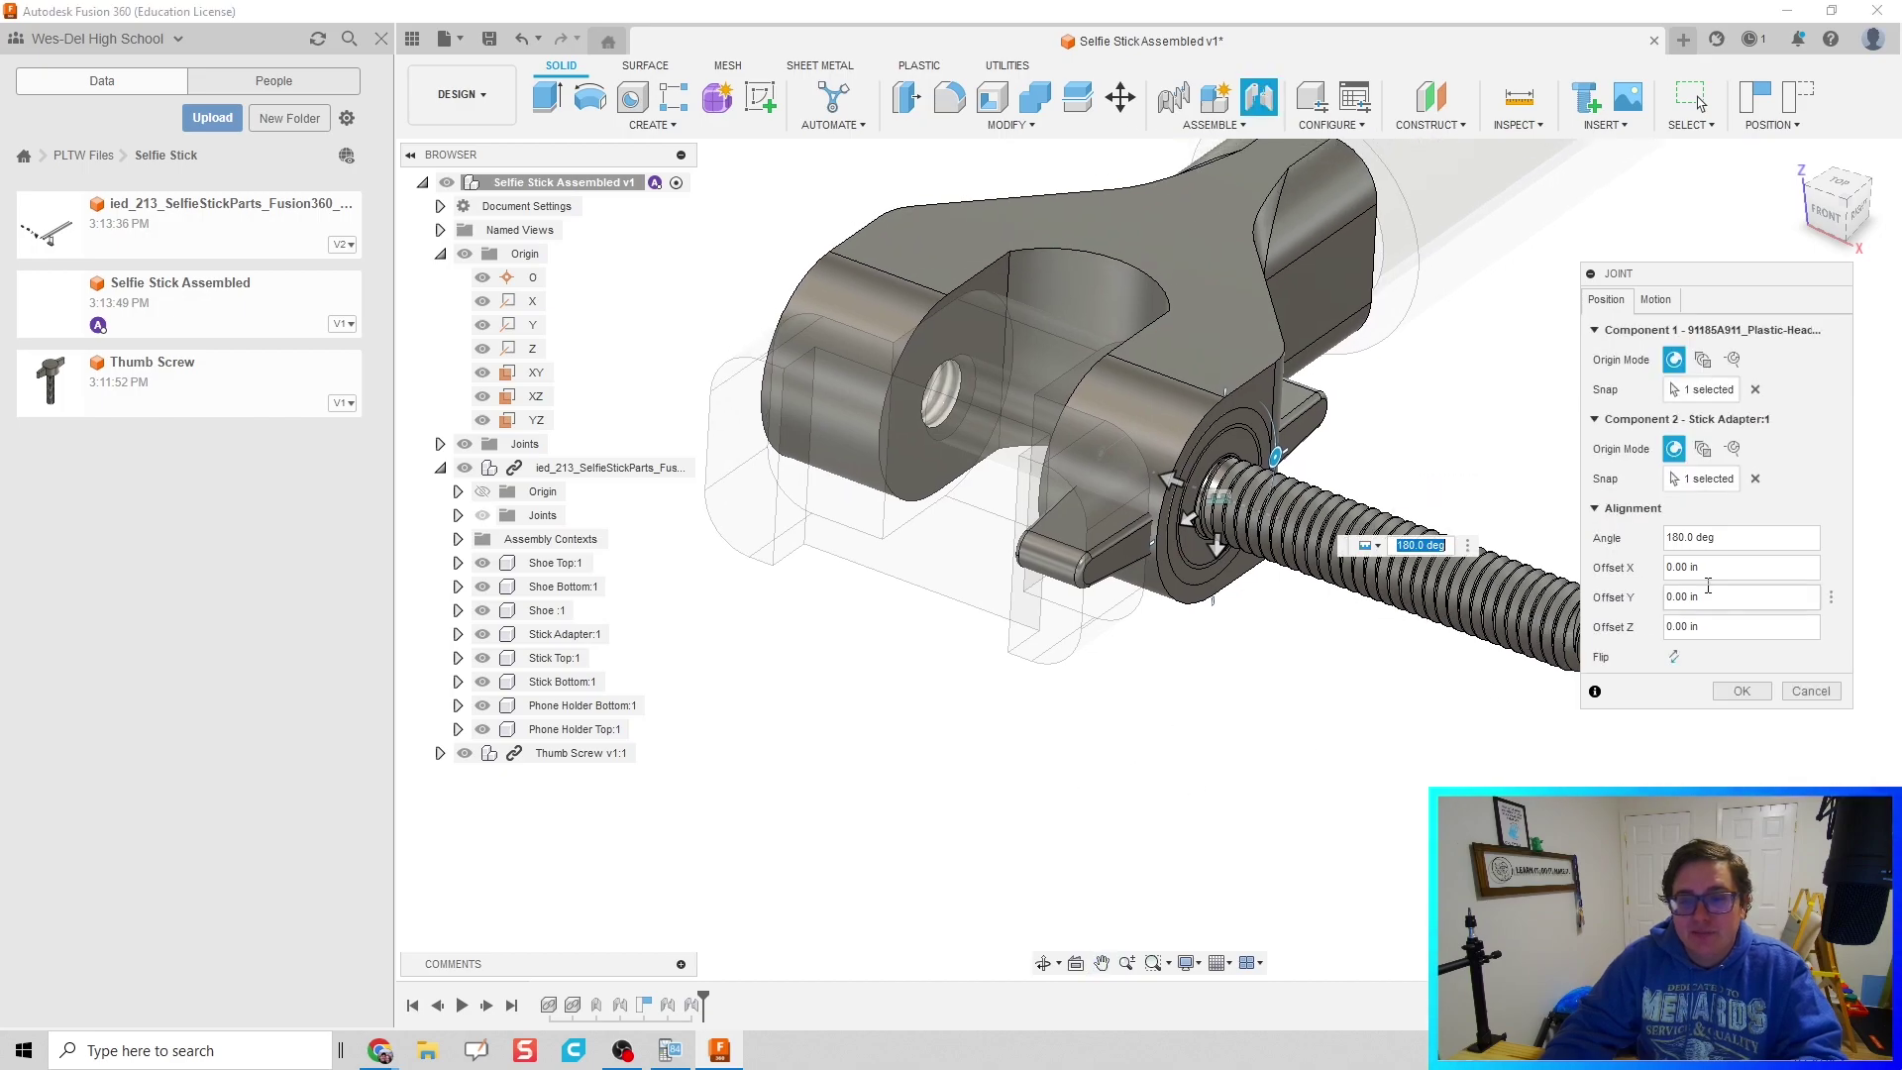
click(1673, 657)
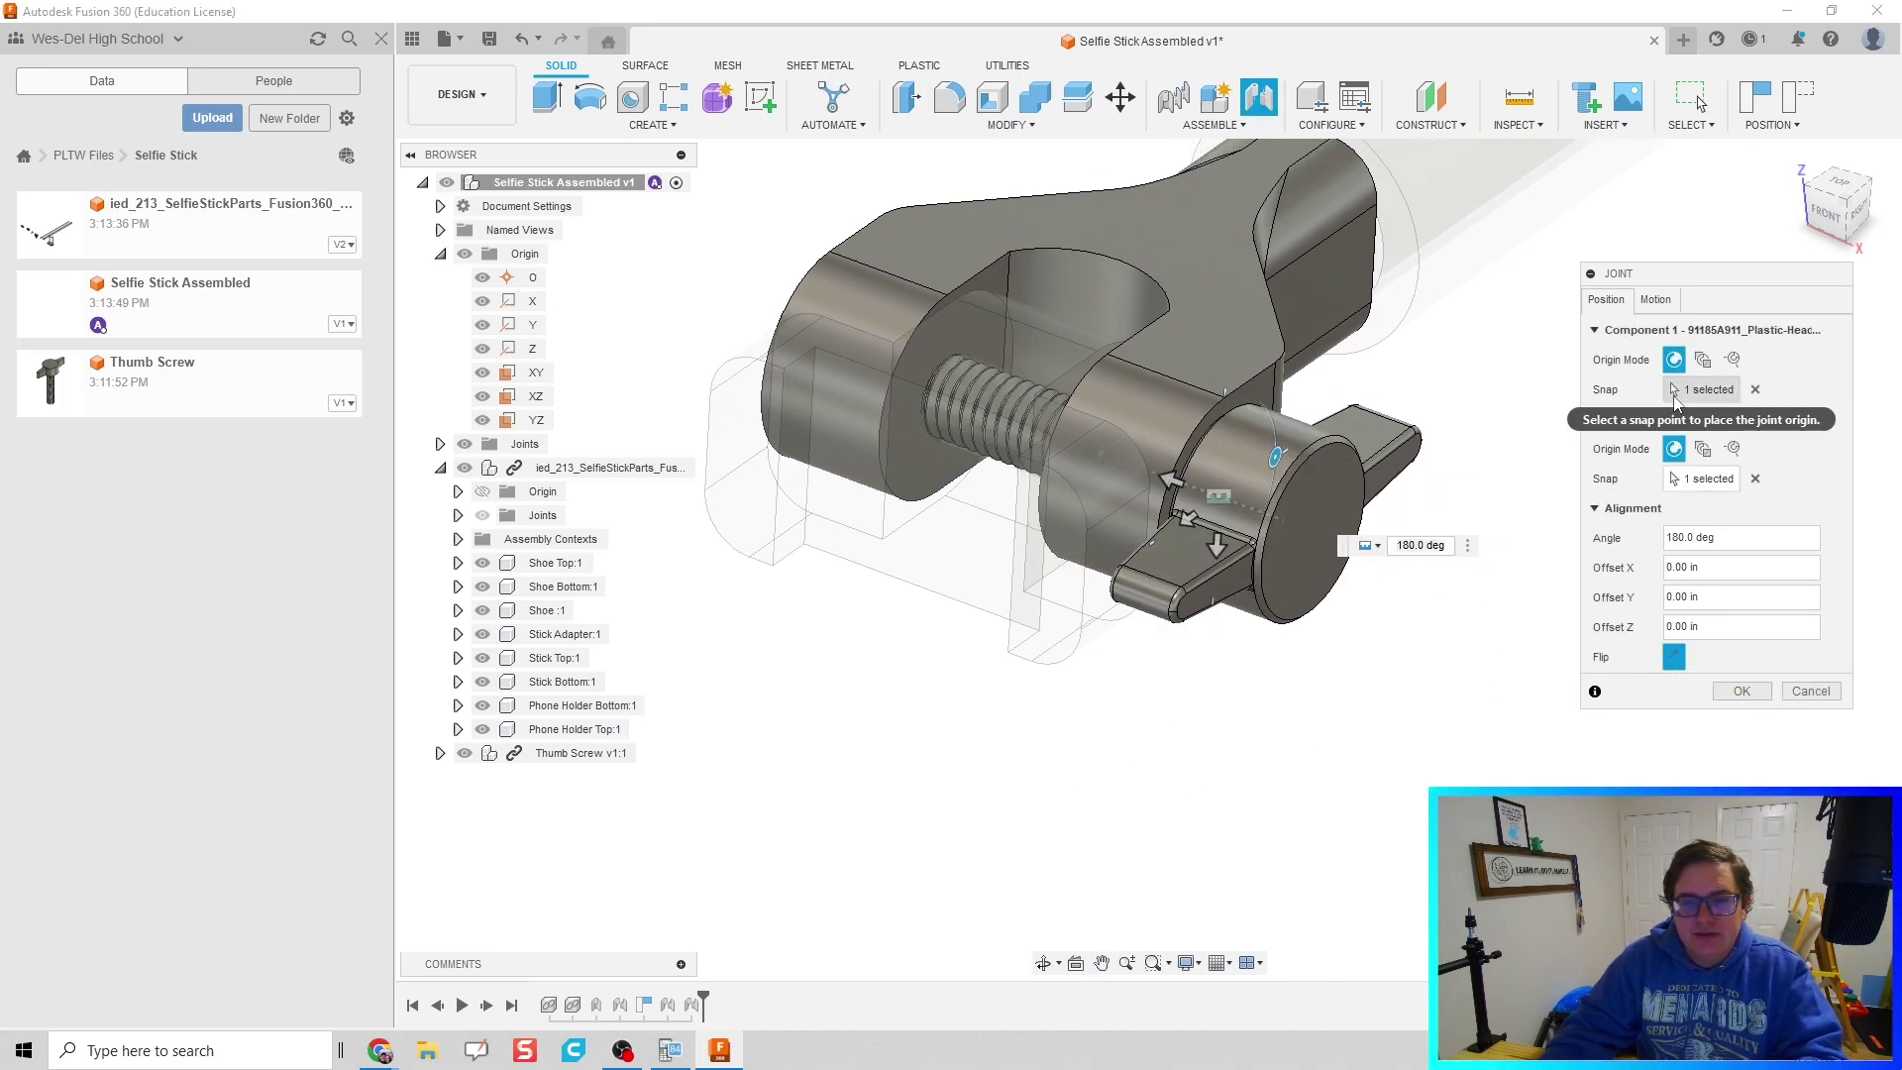
click(1655, 300)
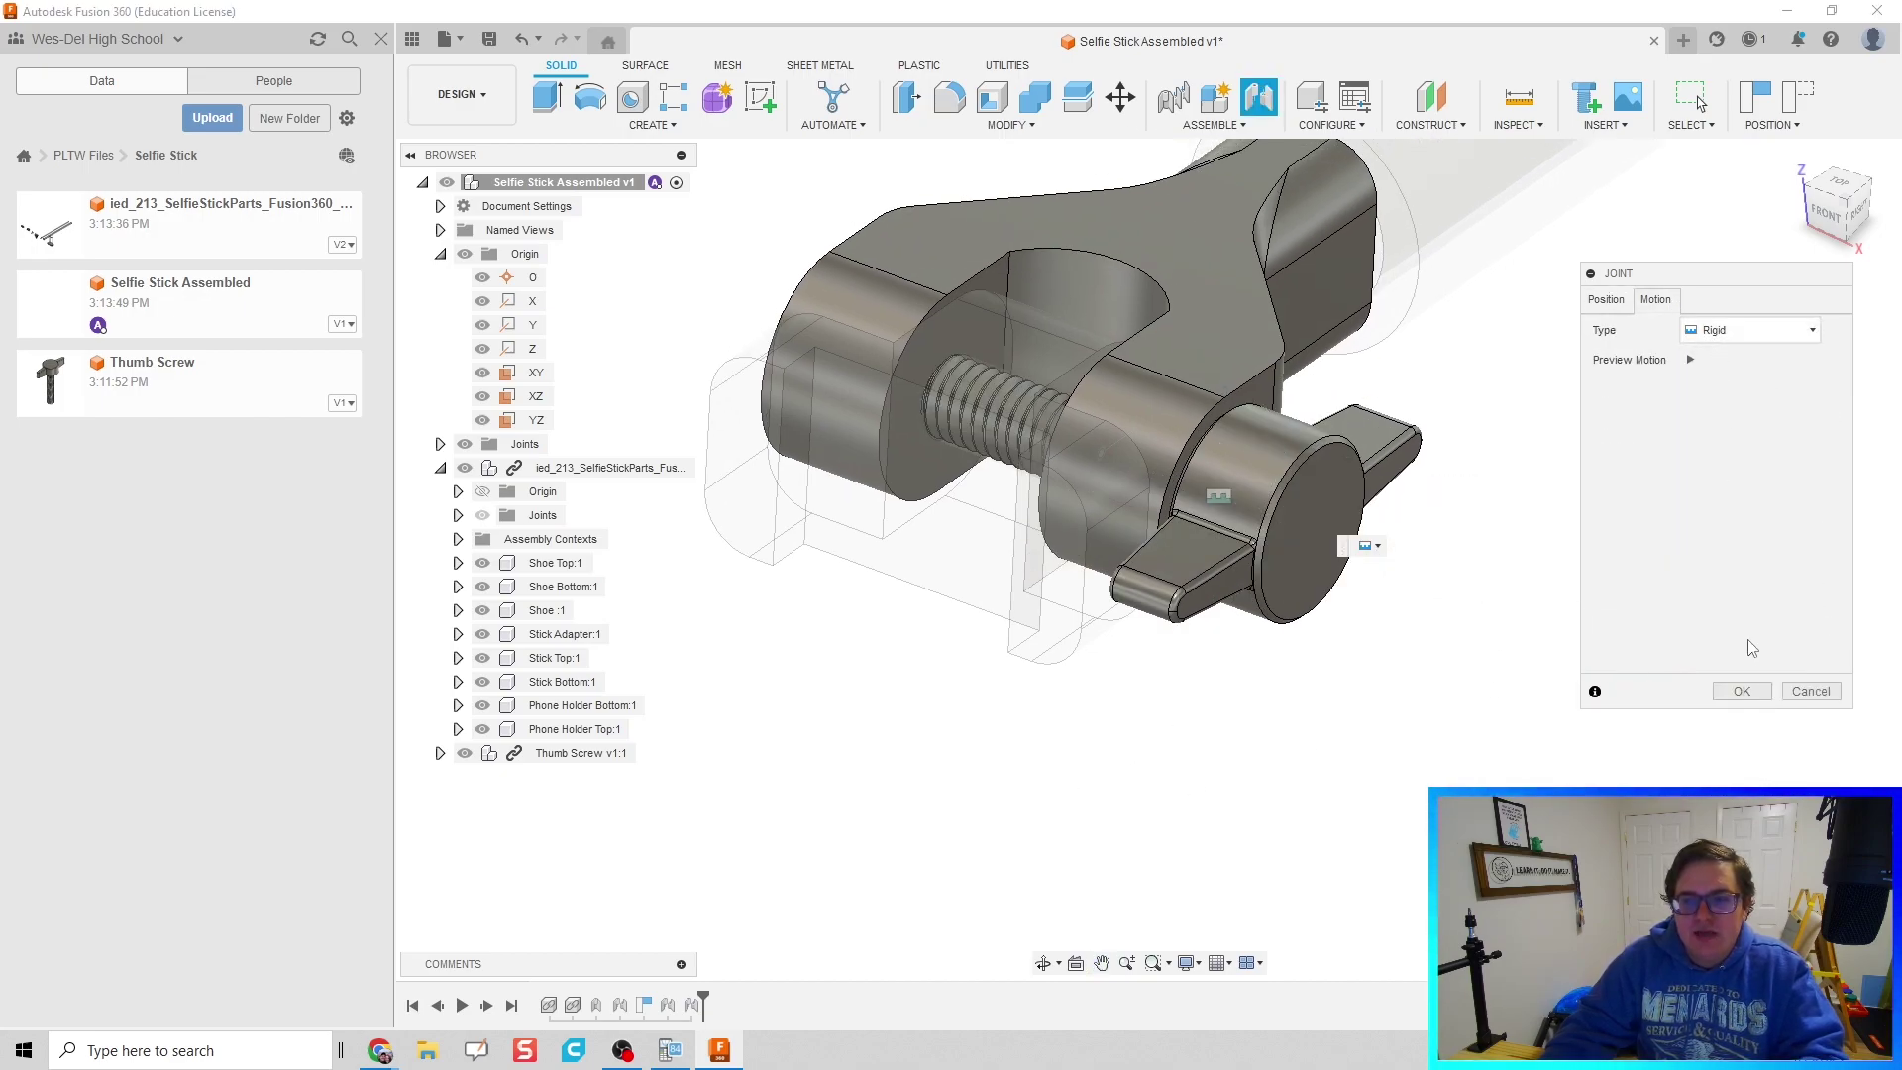
click(1690, 361)
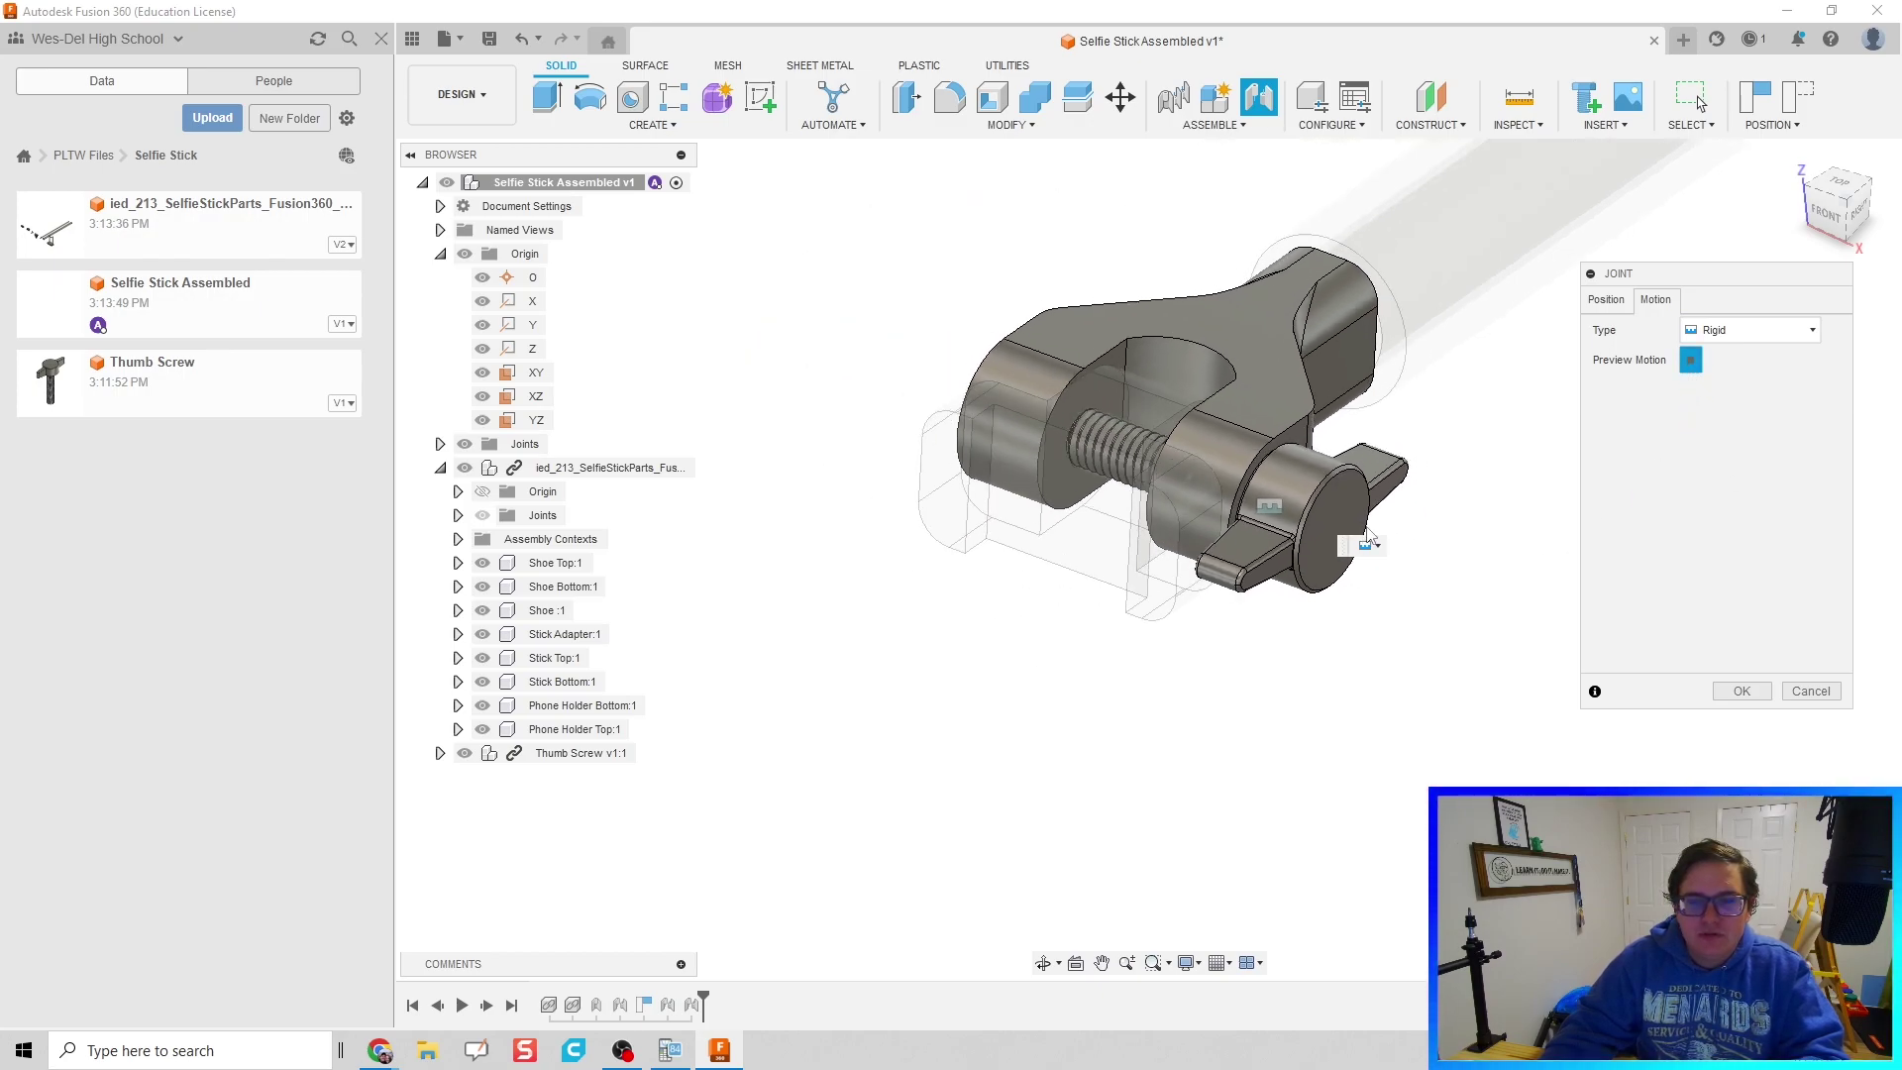
middle_drag(1383, 576, 1352, 625)
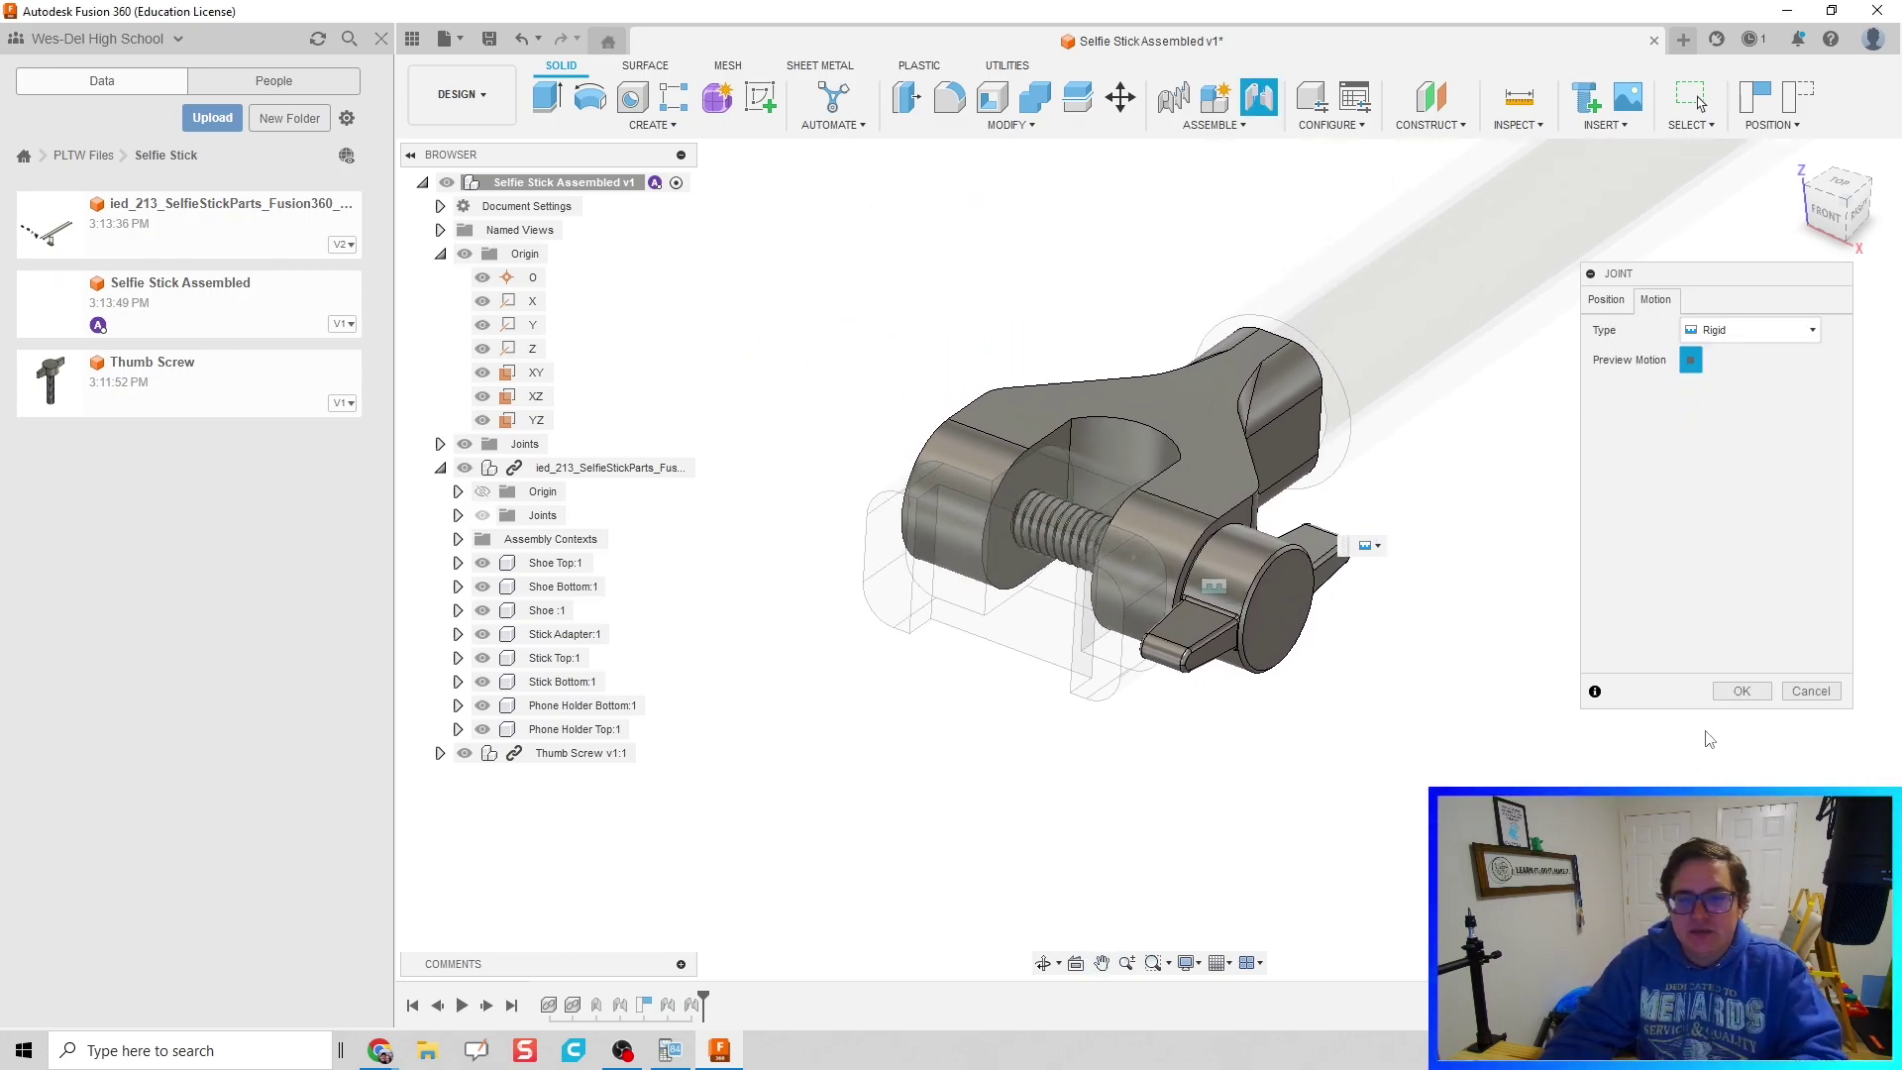
click(1720, 695)
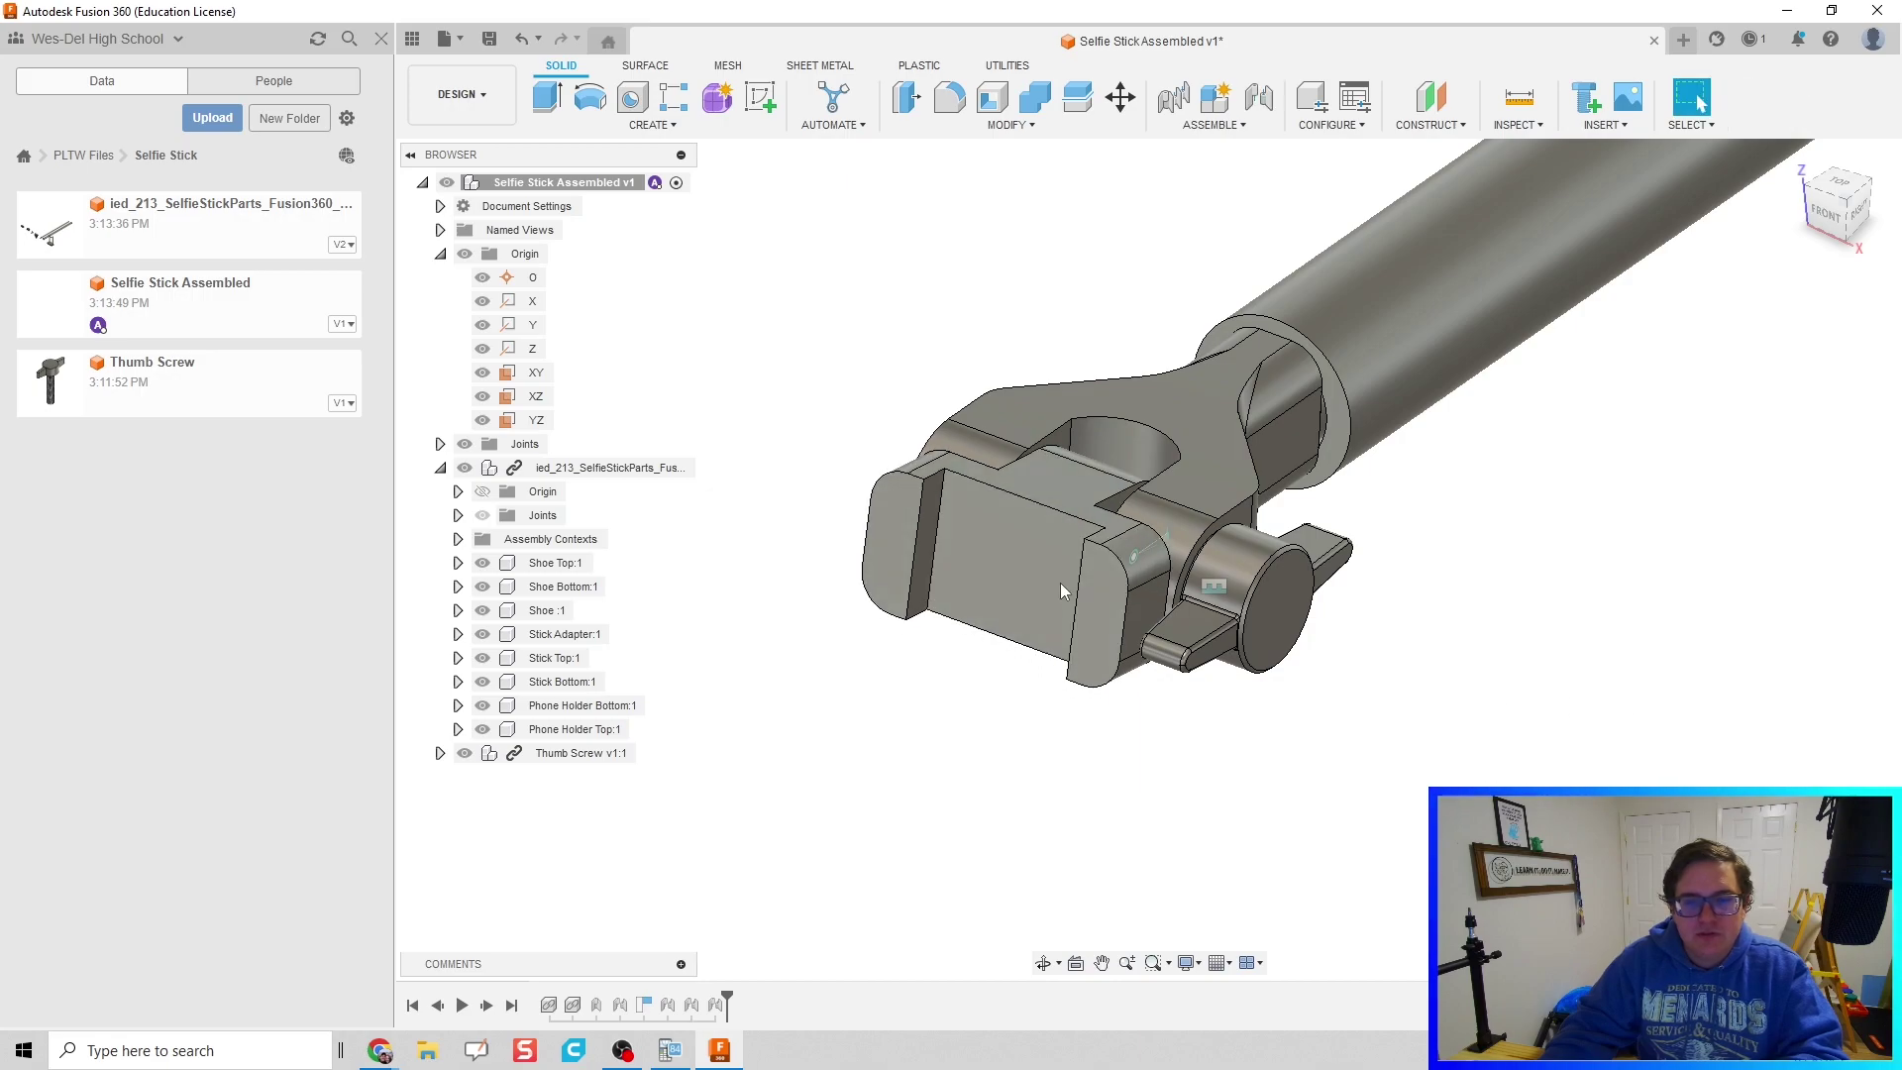
Step: Test Shoe Bottom's rotation with the Thumb Screw fitted and revert it to its joined position
drag(1138, 444, 947, 515)
scroll(947, 515, down, 2)
middle_drag(947, 515, 882, 585)
scroll(882, 584, down, 2)
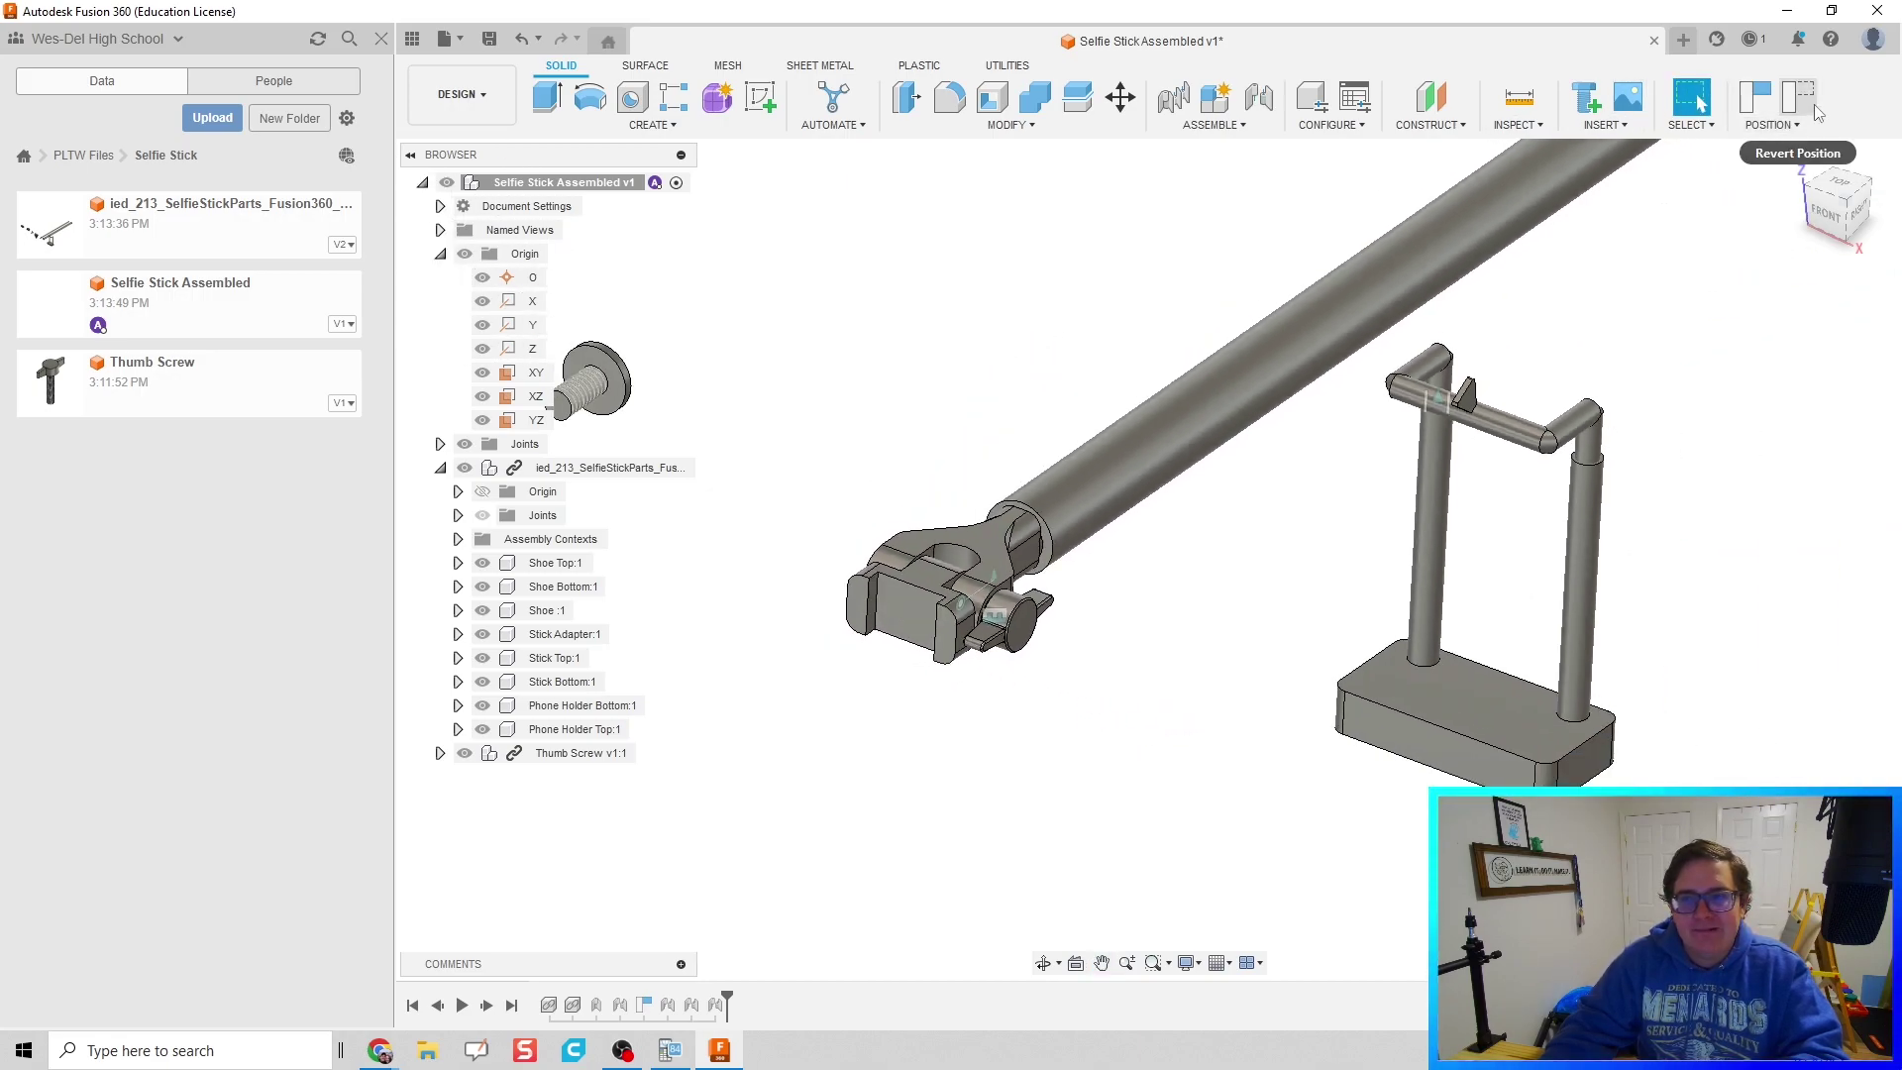
shift+middle_drag(1642, 243, 1143, 393)
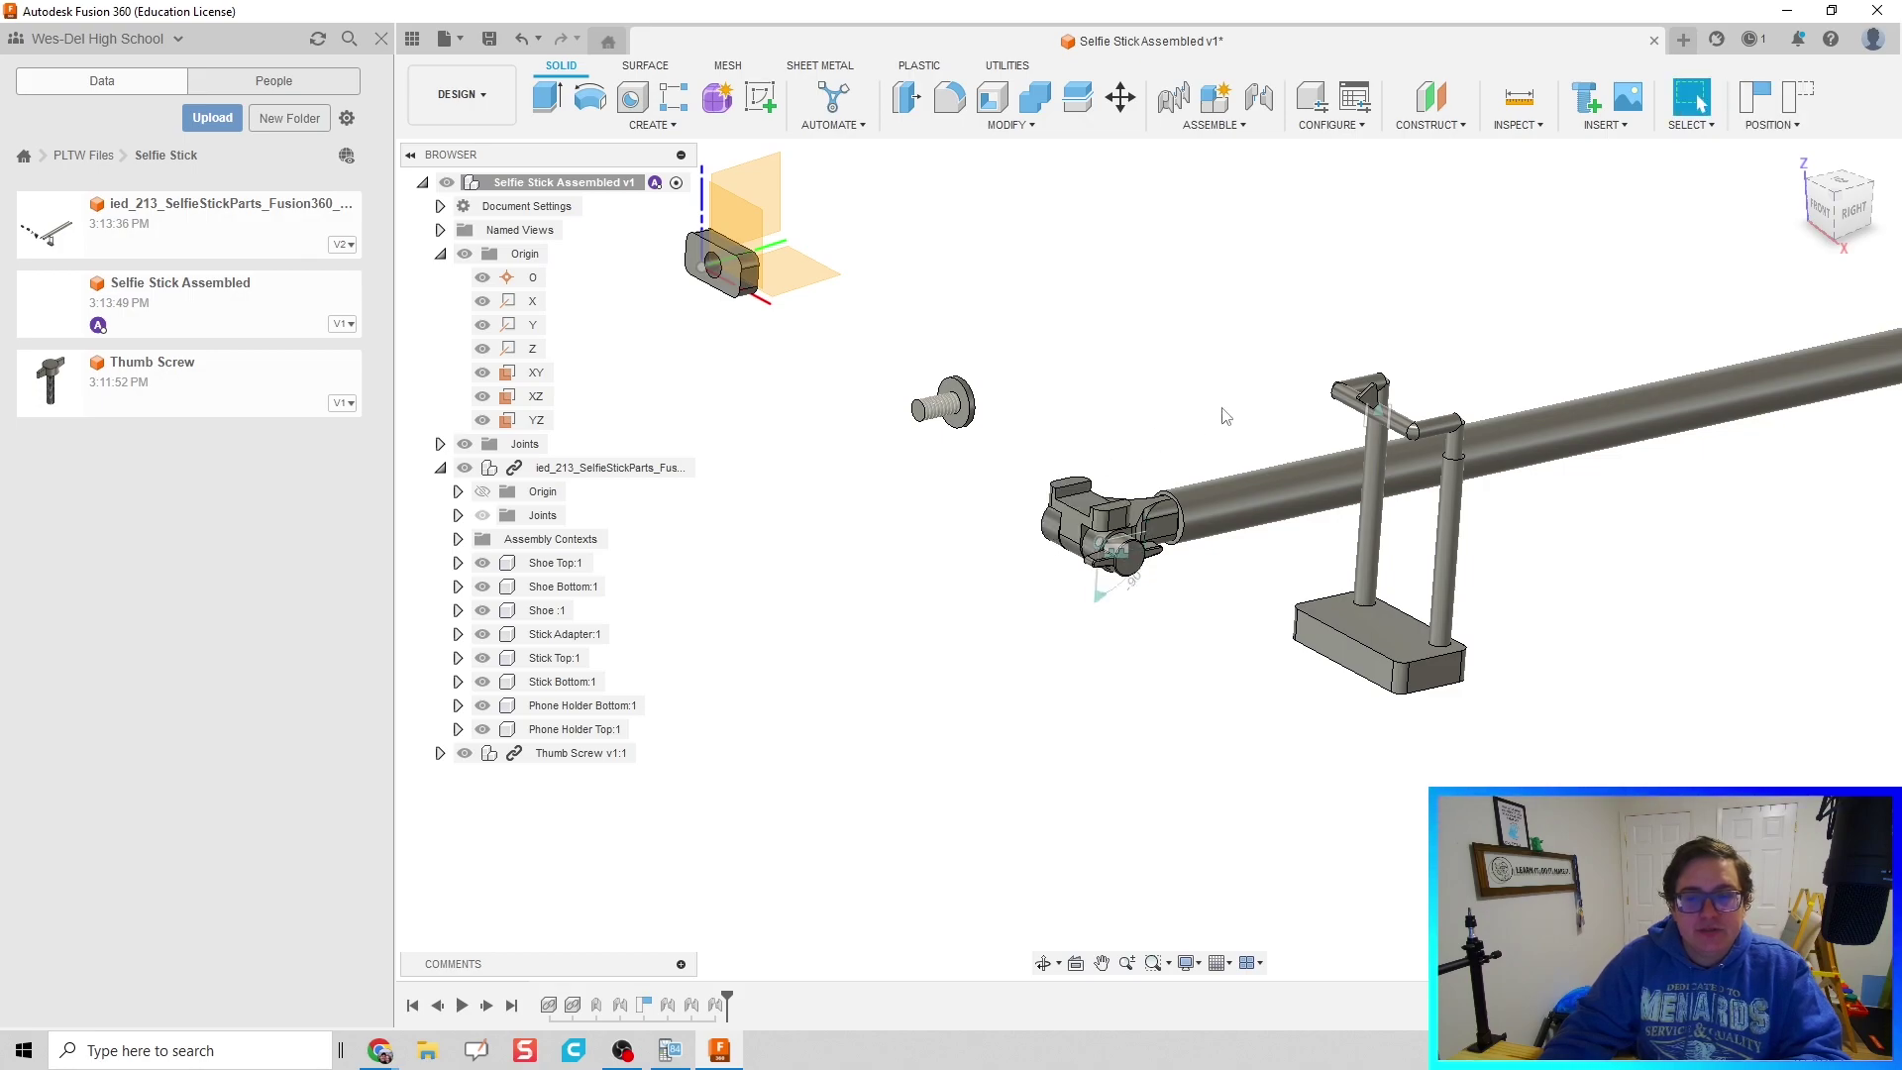
scroll(1105, 441, up, 3)
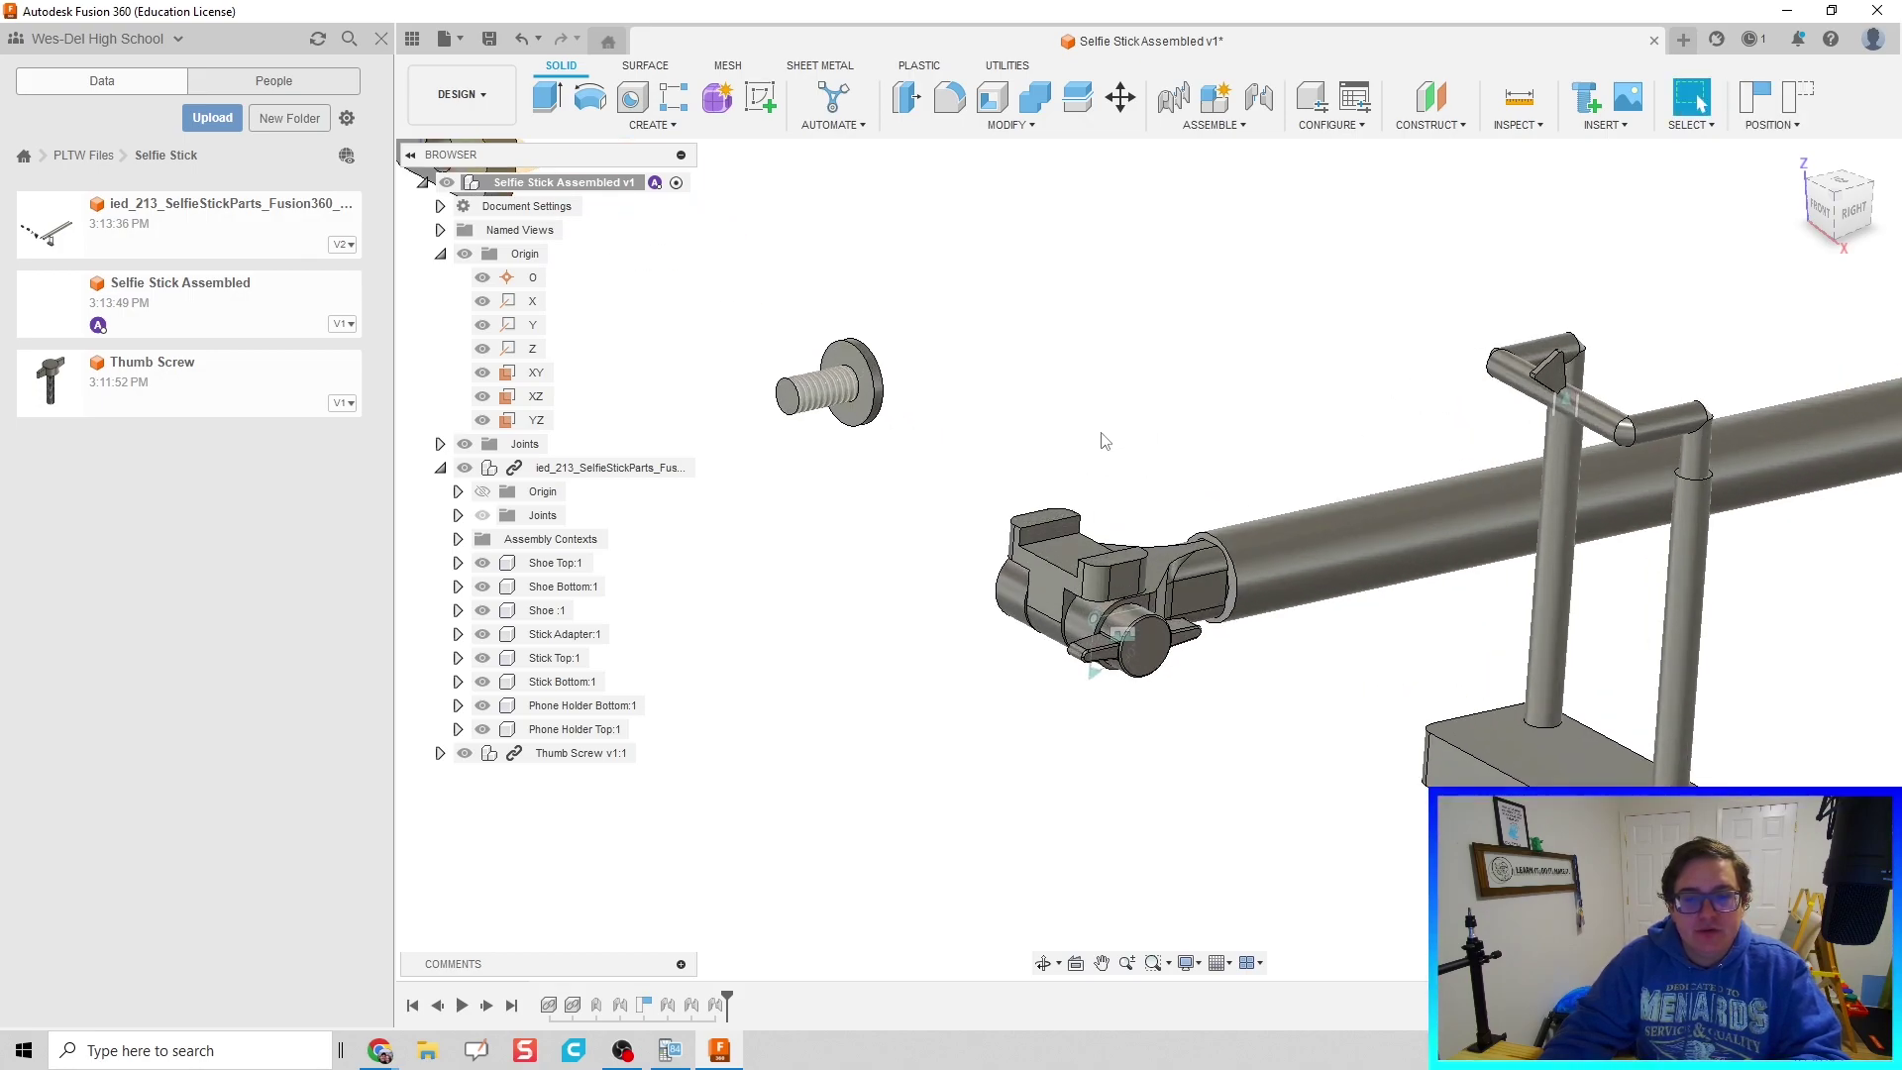
click(1808, 102)
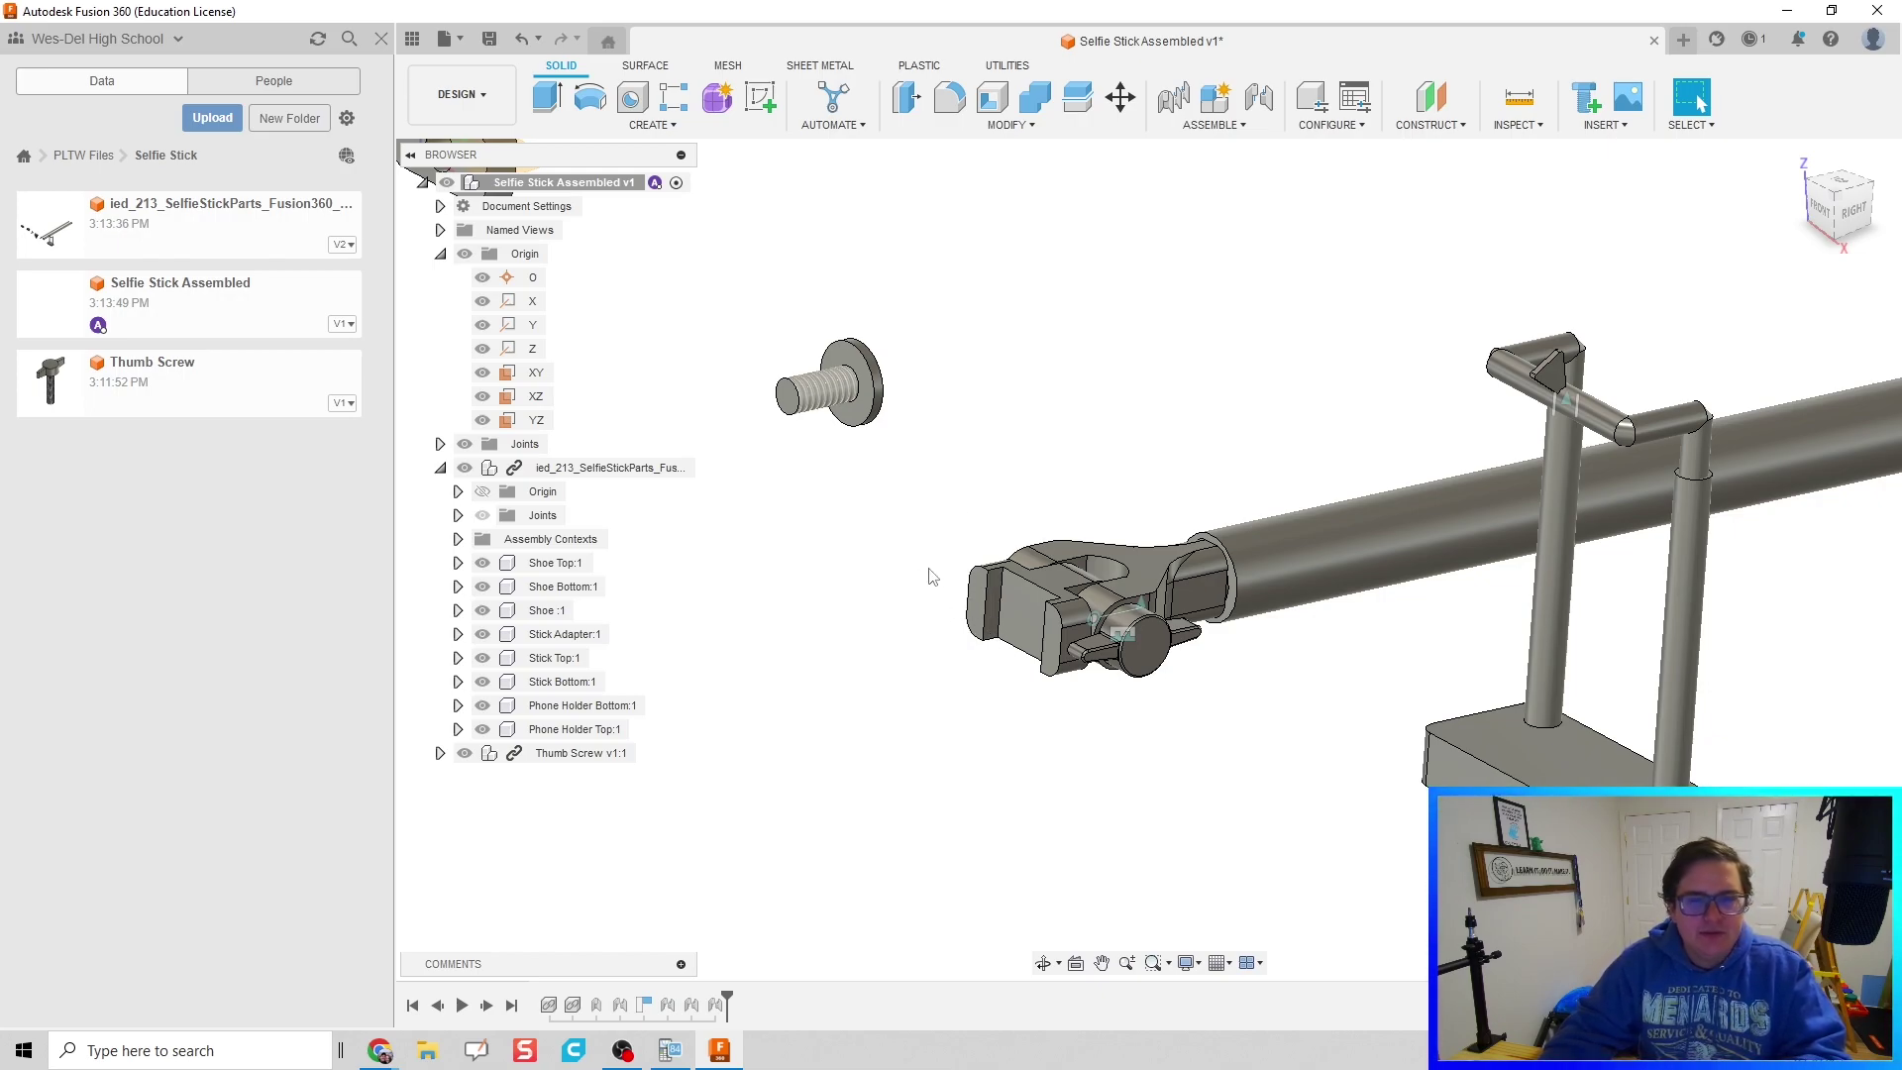
Step: Rotate the Shoe Bottom about its revolute joint until its slotted side faces upward
middle_drag(912, 524, 962, 635)
scroll(849, 627, down, 2)
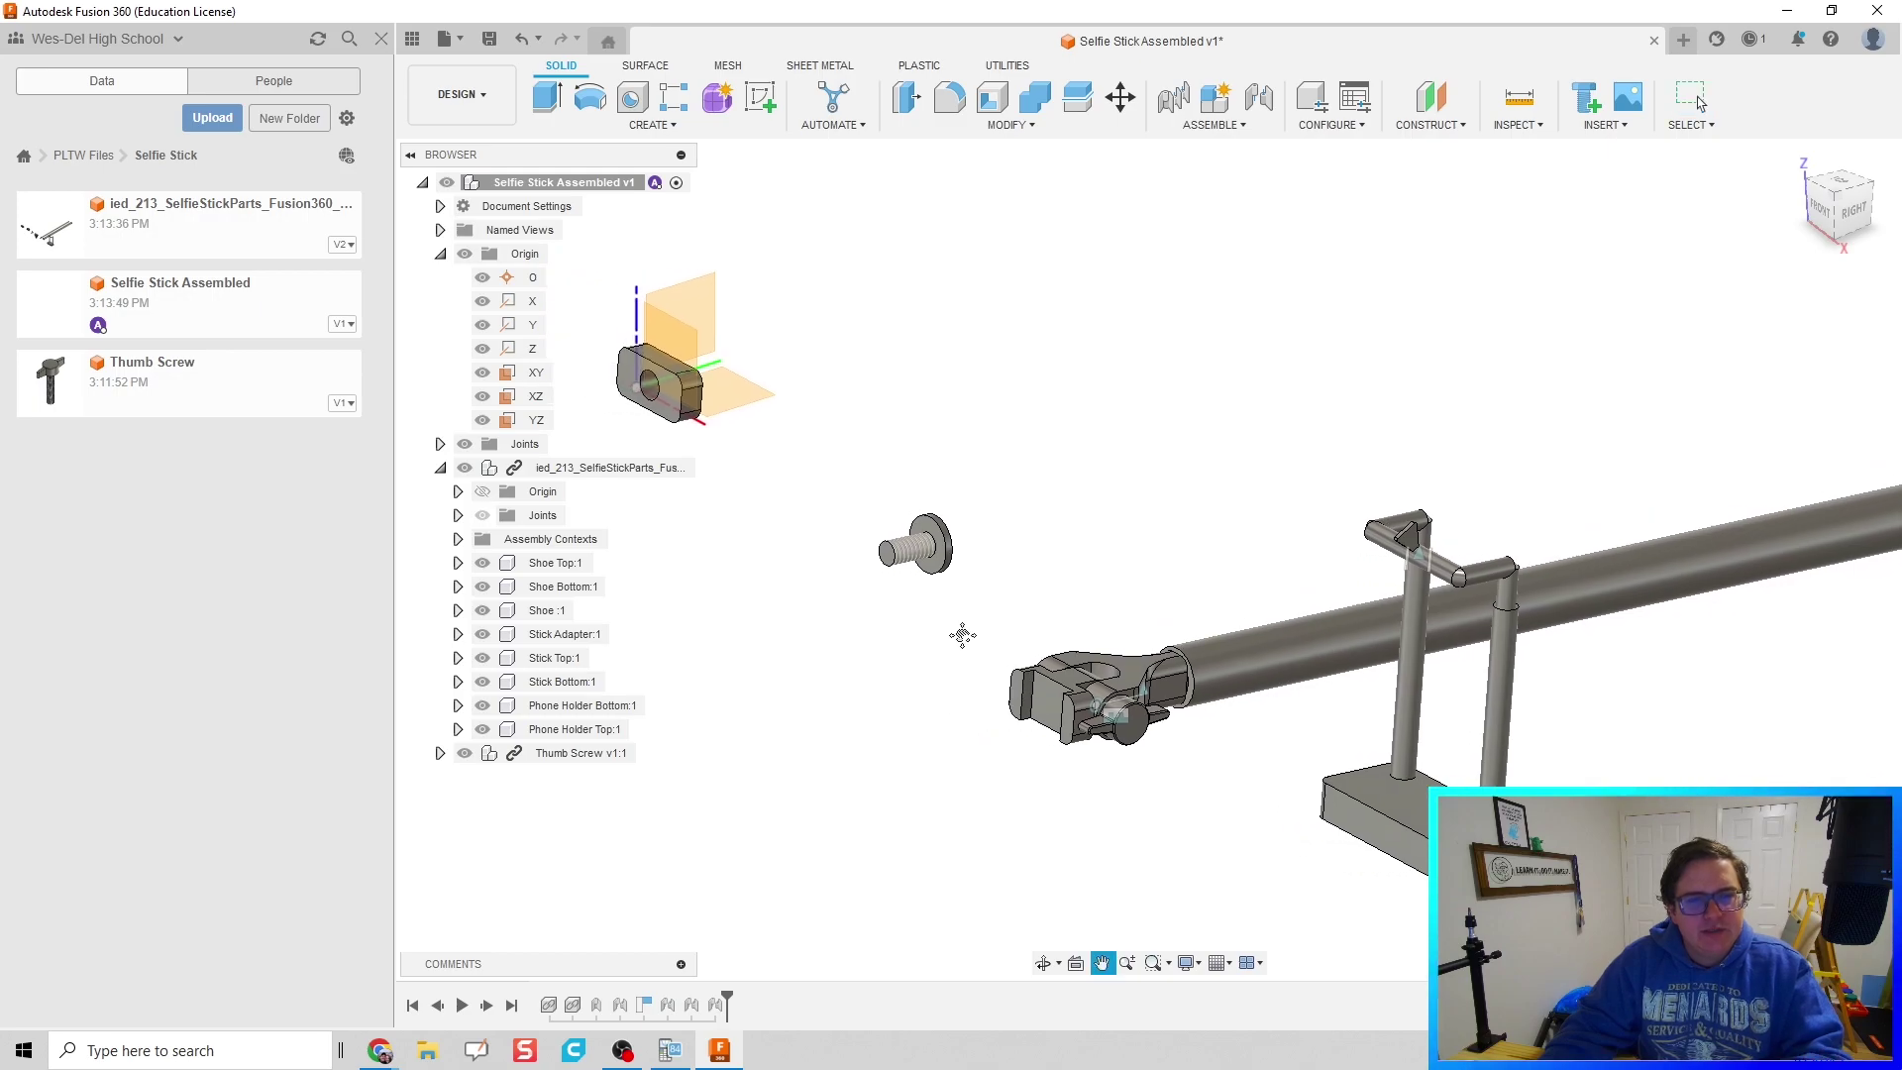
drag(1068, 728, 1220, 576)
scroll(1105, 677, up, 4)
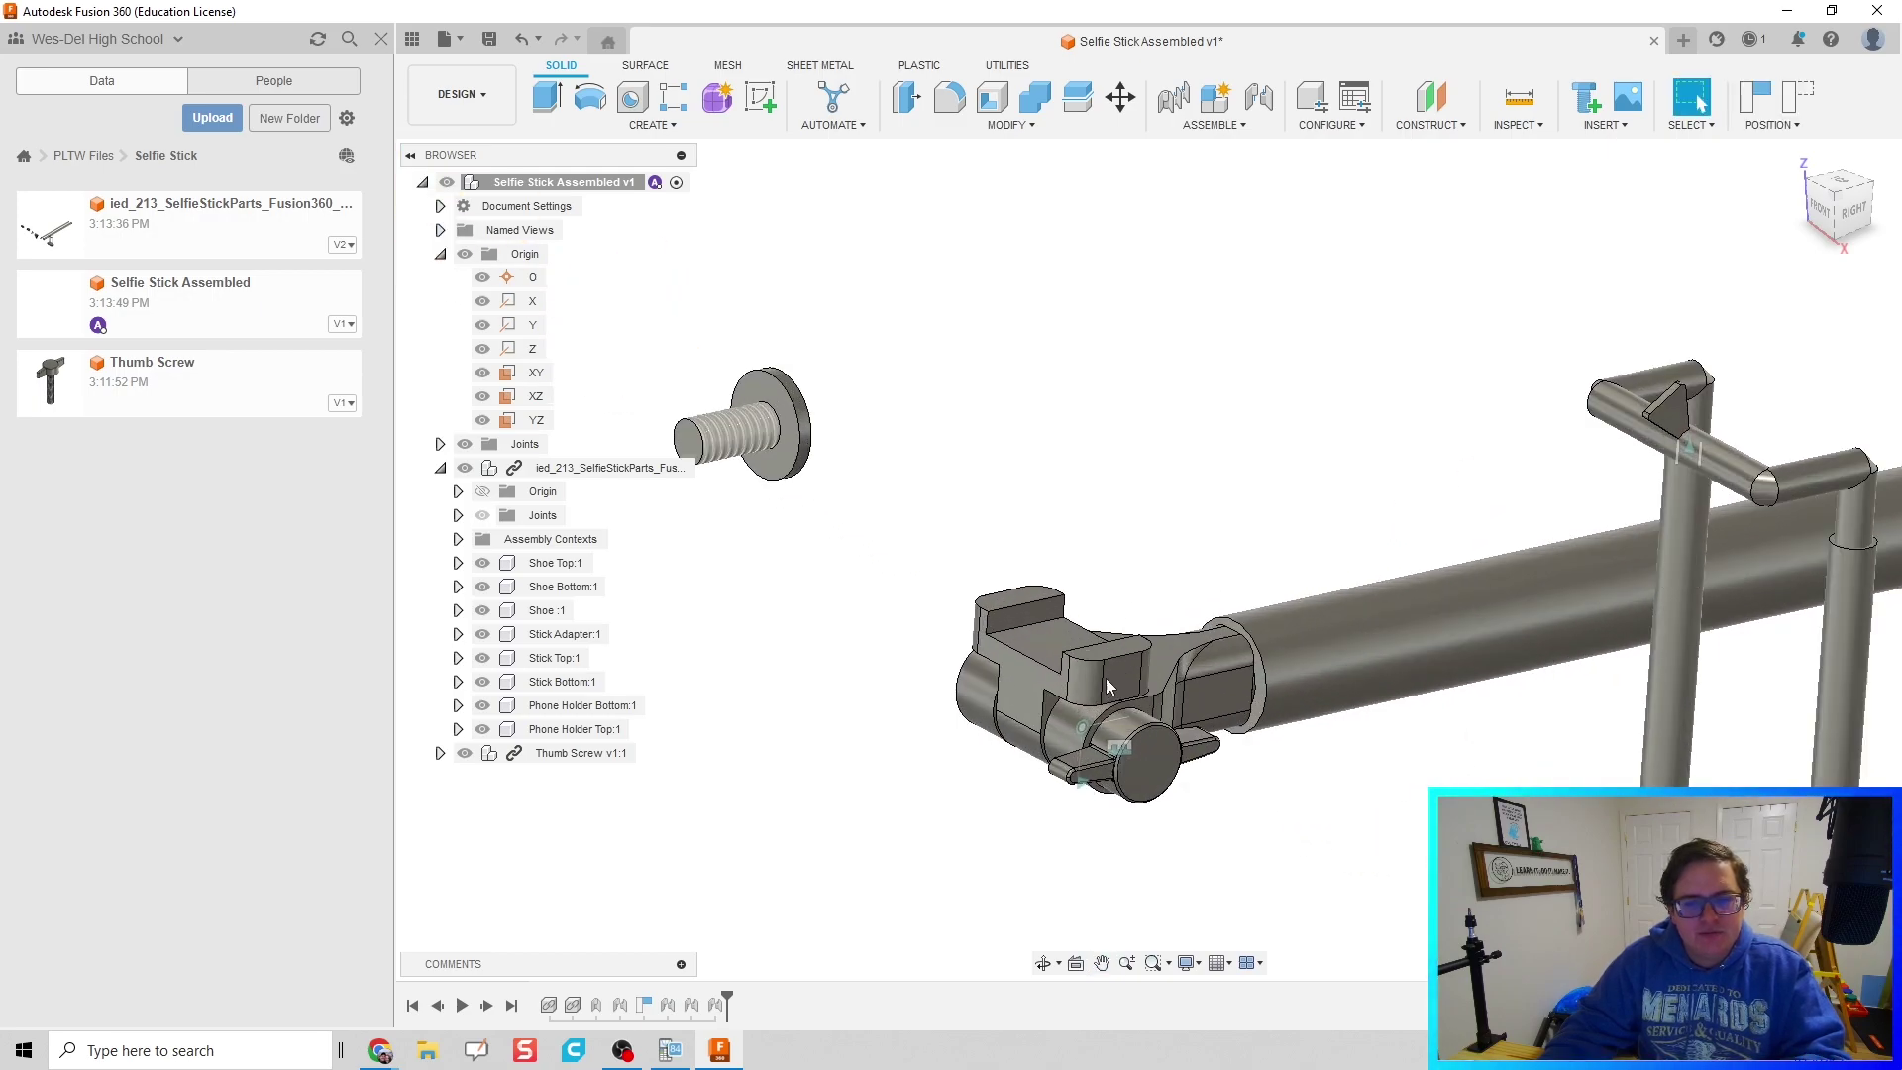
scroll(1115, 597, down, 2)
middle_drag(1116, 596, 1068, 659)
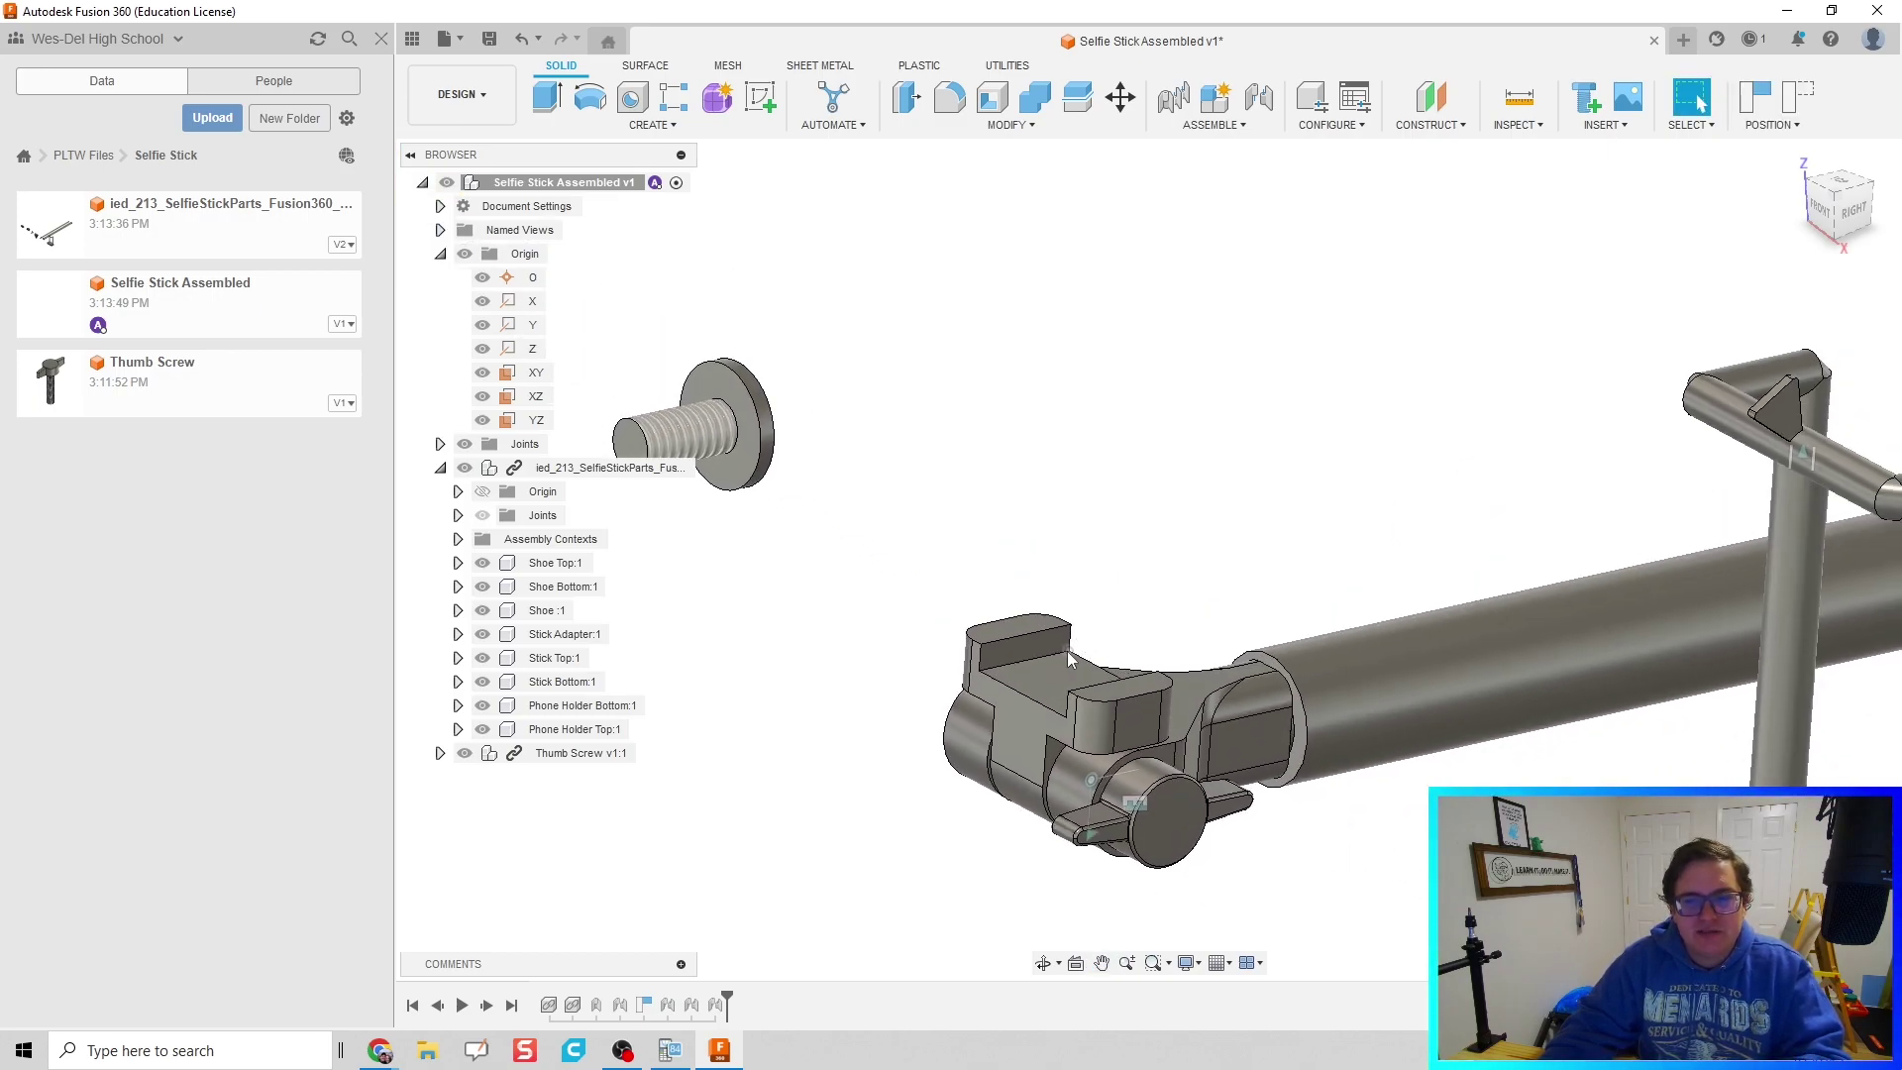
scroll(1188, 538, down, 1)
middle_drag(1189, 538, 1119, 499)
scroll(1120, 442, up, 2)
scroll(1104, 430, down, 2)
Step: Start a joint that snaps the flanged head of the Shoe into the slot of the Shoe Bottom
key(j)
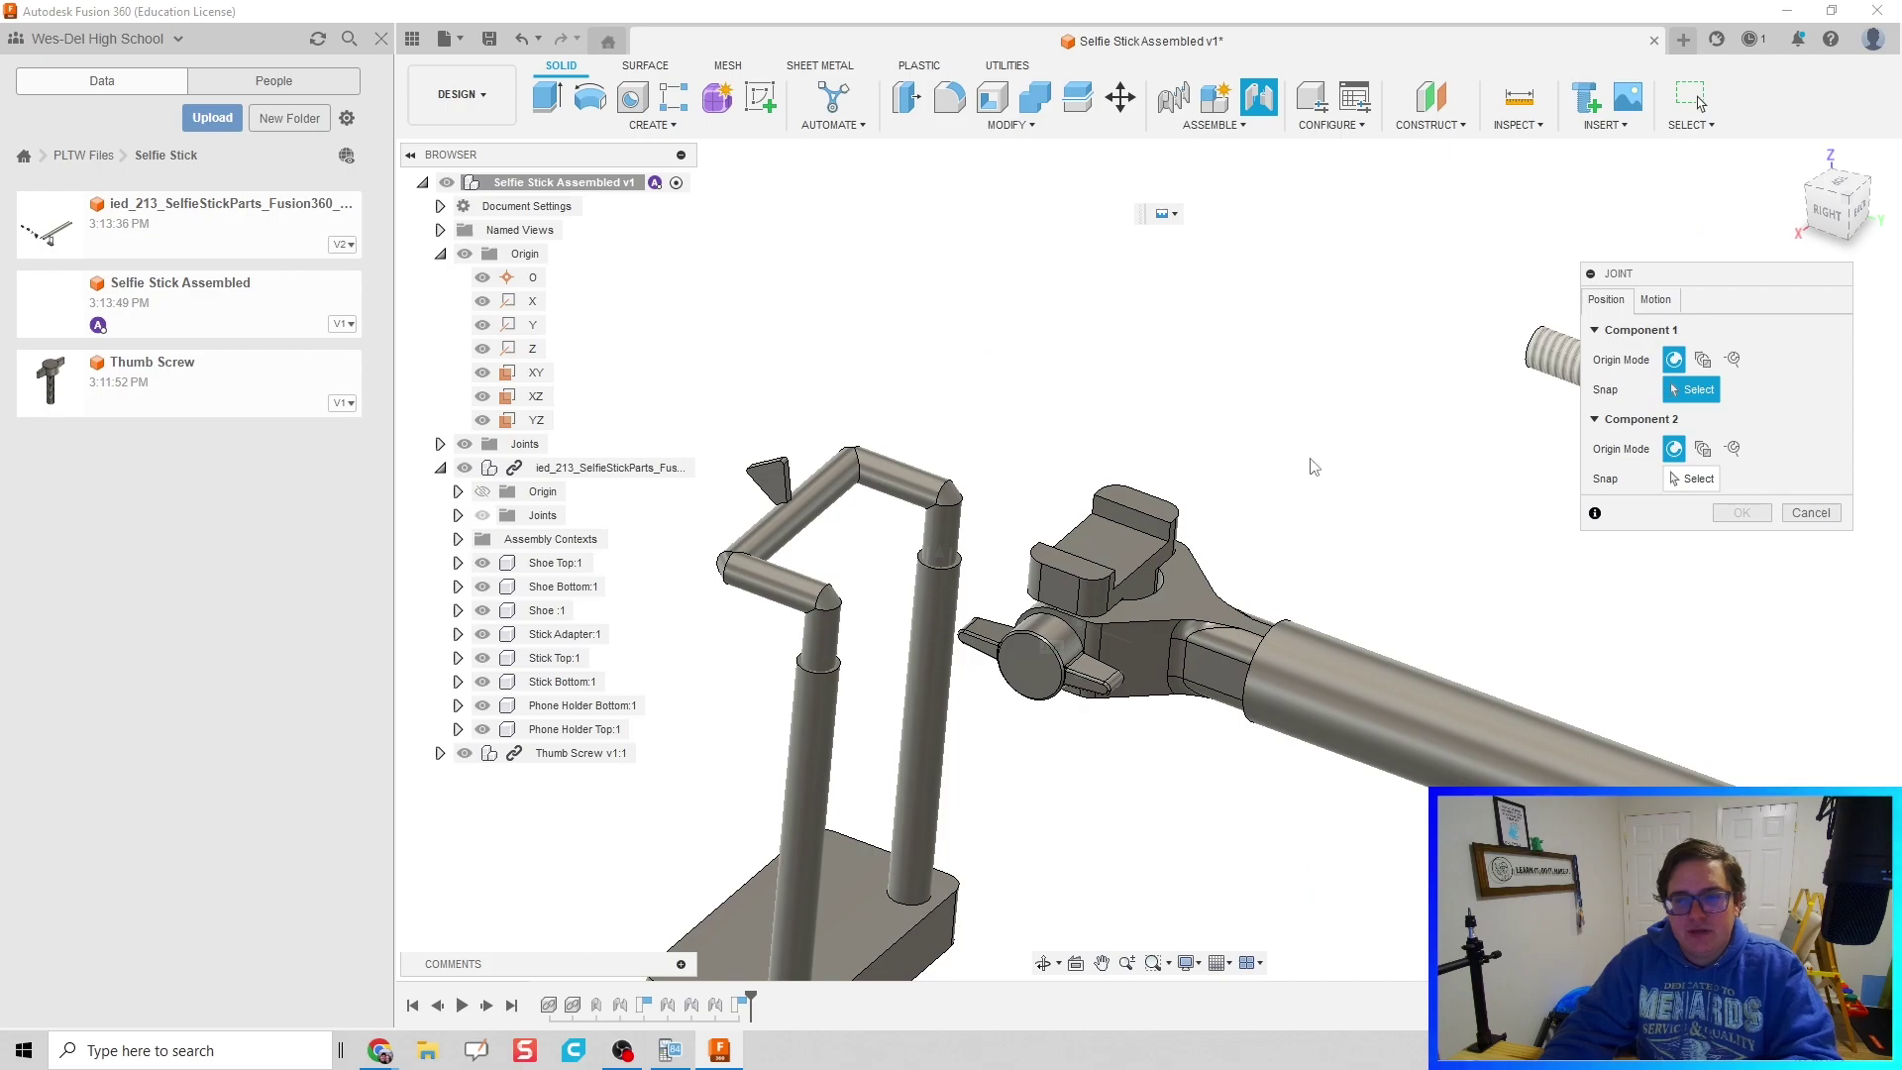
middle_drag(1313, 466, 1228, 439)
click(1293, 421)
scroll(1010, 442, down, 3)
shift+middle_drag(1010, 442, 1129, 454)
scroll(872, 542, up, 4)
click(862, 543)
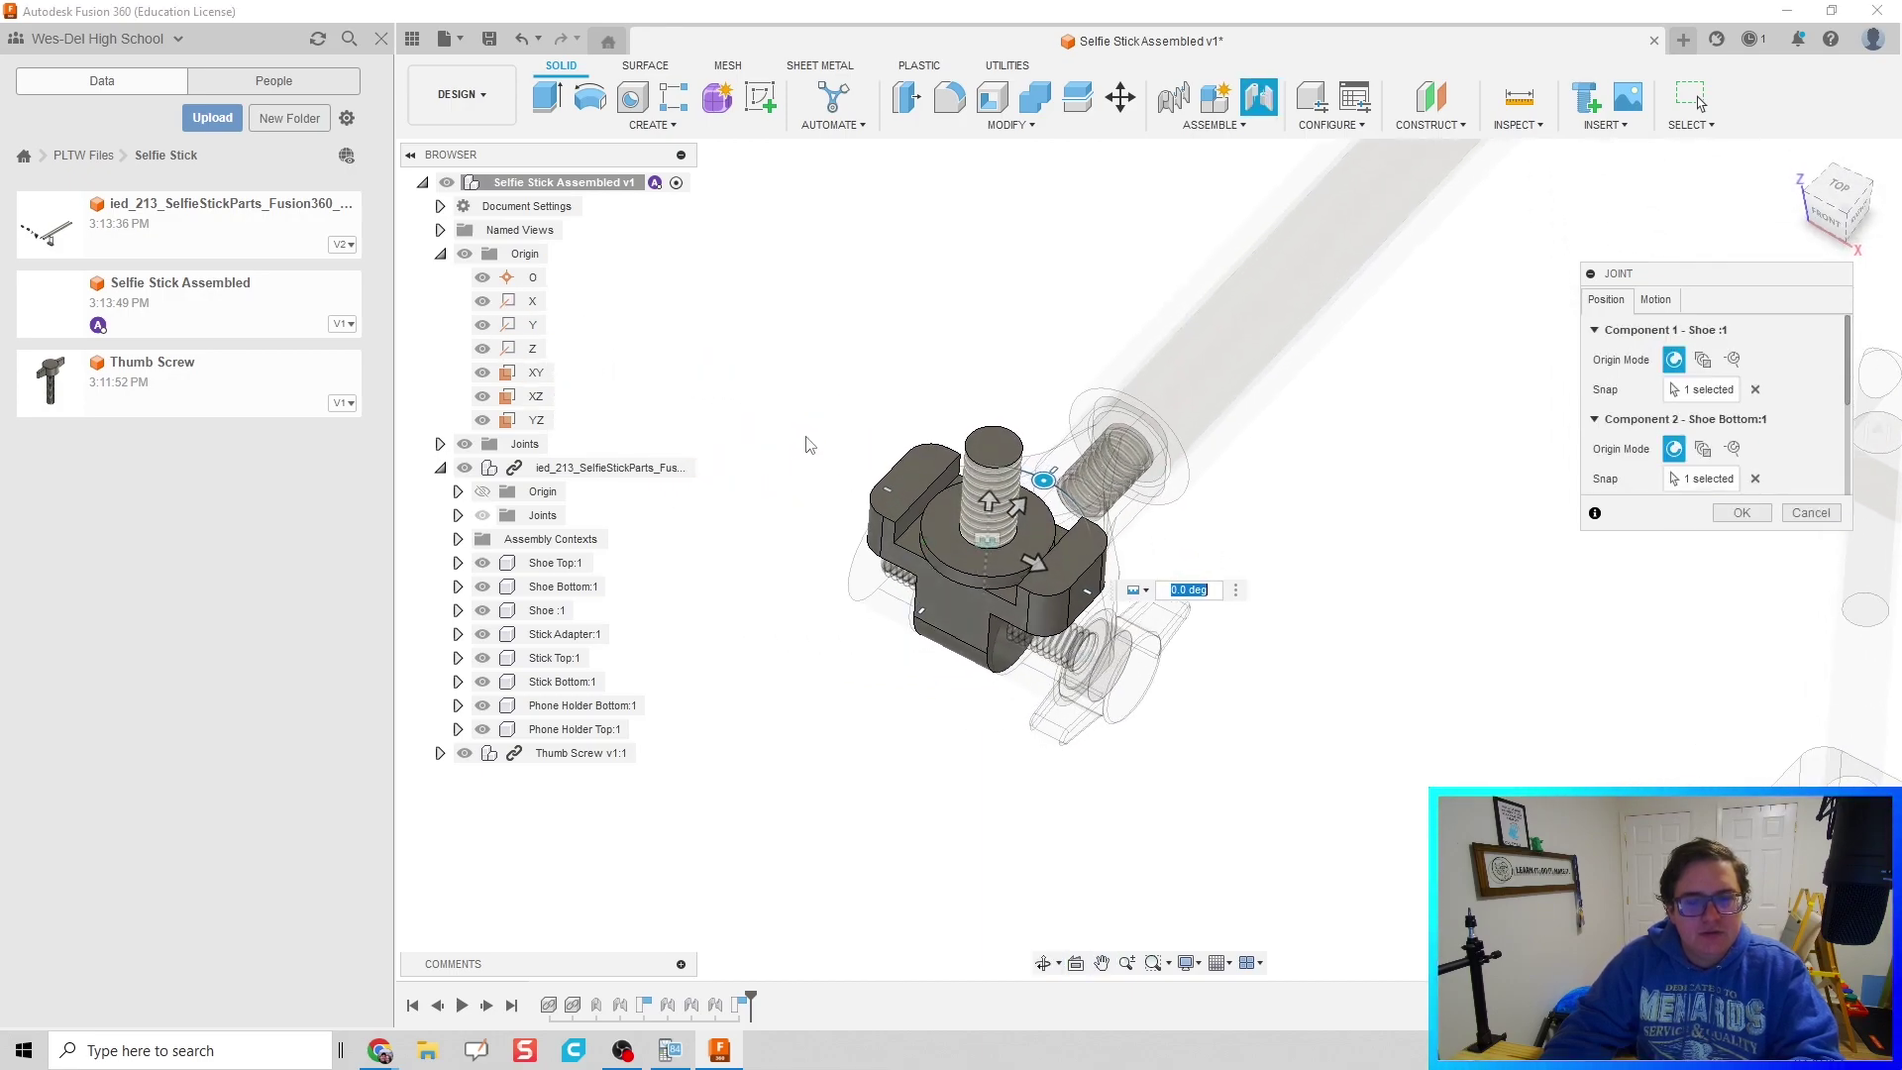
Step: Preview the motion with the Rigid type and create the joint between the Shoe and the Shoe Bottom
click(1670, 301)
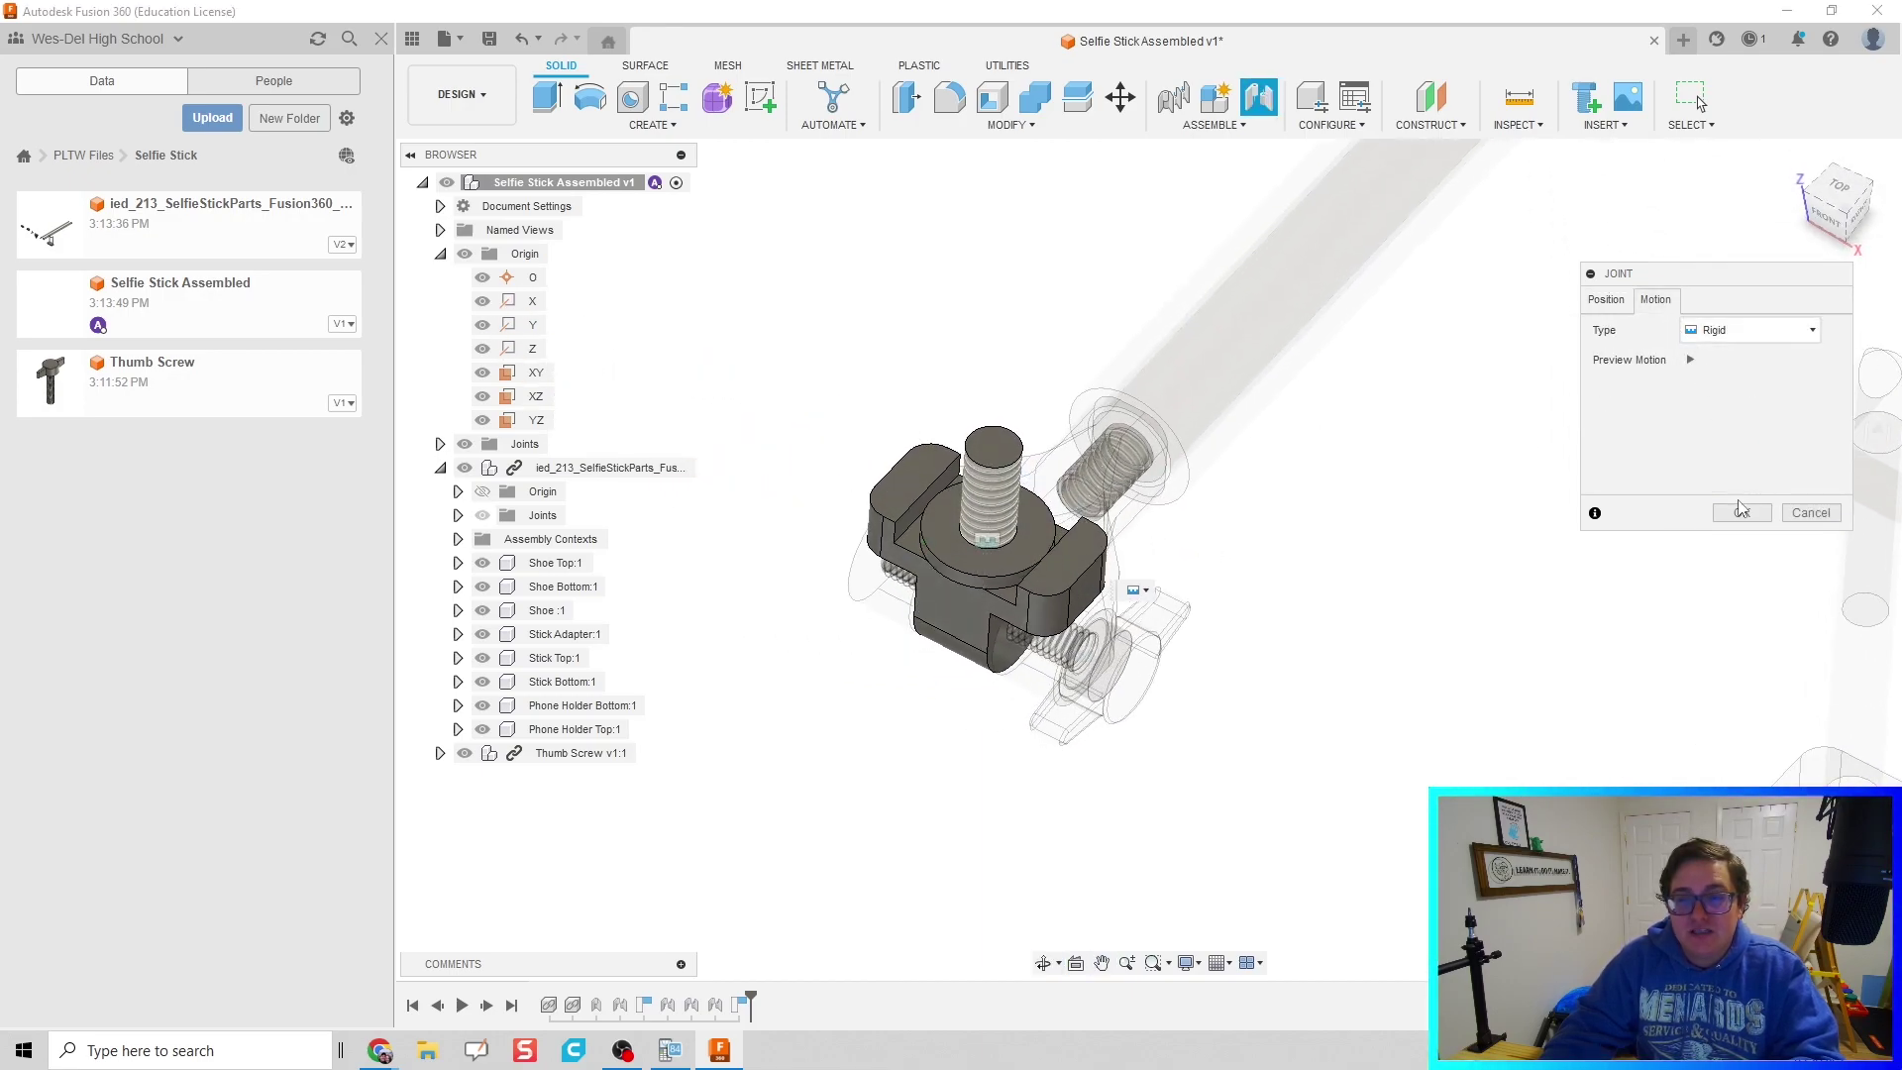
click(1690, 359)
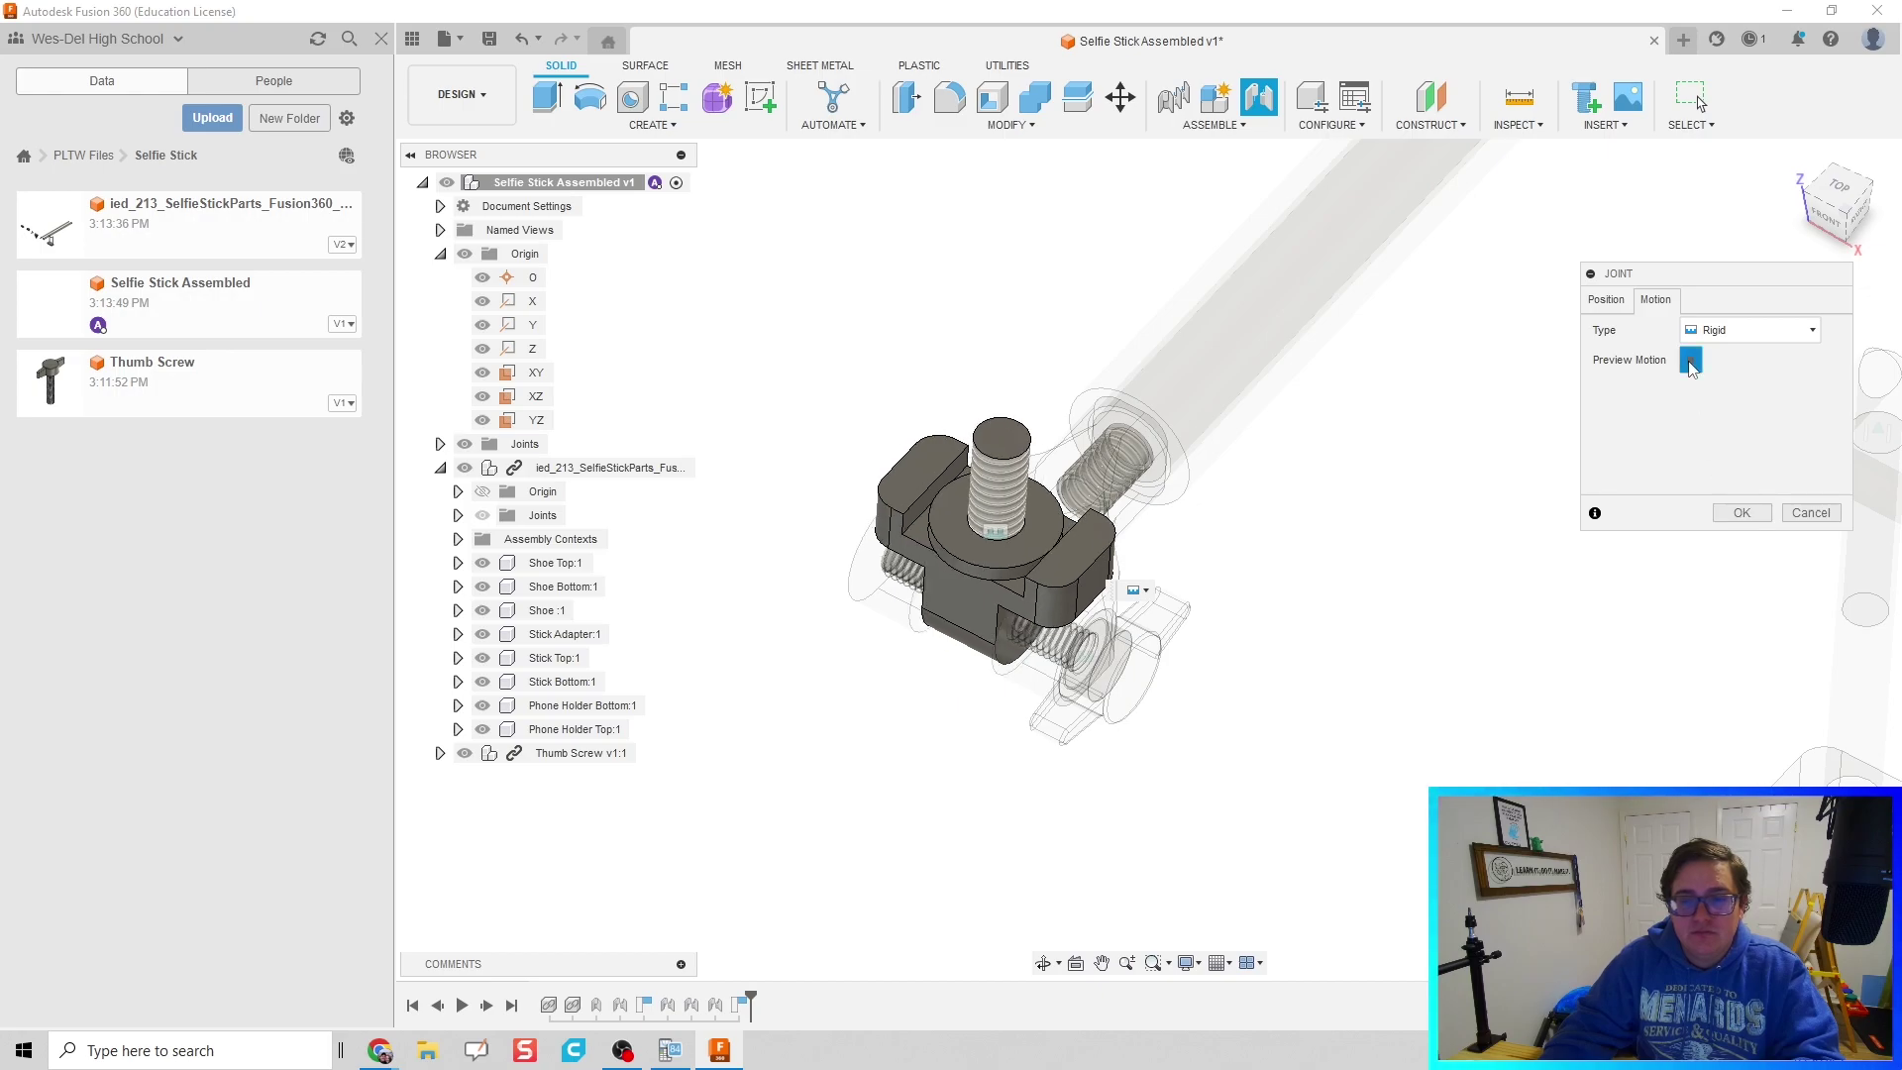
click(1741, 512)
Step: Start a joint with its first snap at the center of the round hole in the Shoe Top
middle_drag(859, 375, 1286, 525)
scroll(892, 386, down, 2)
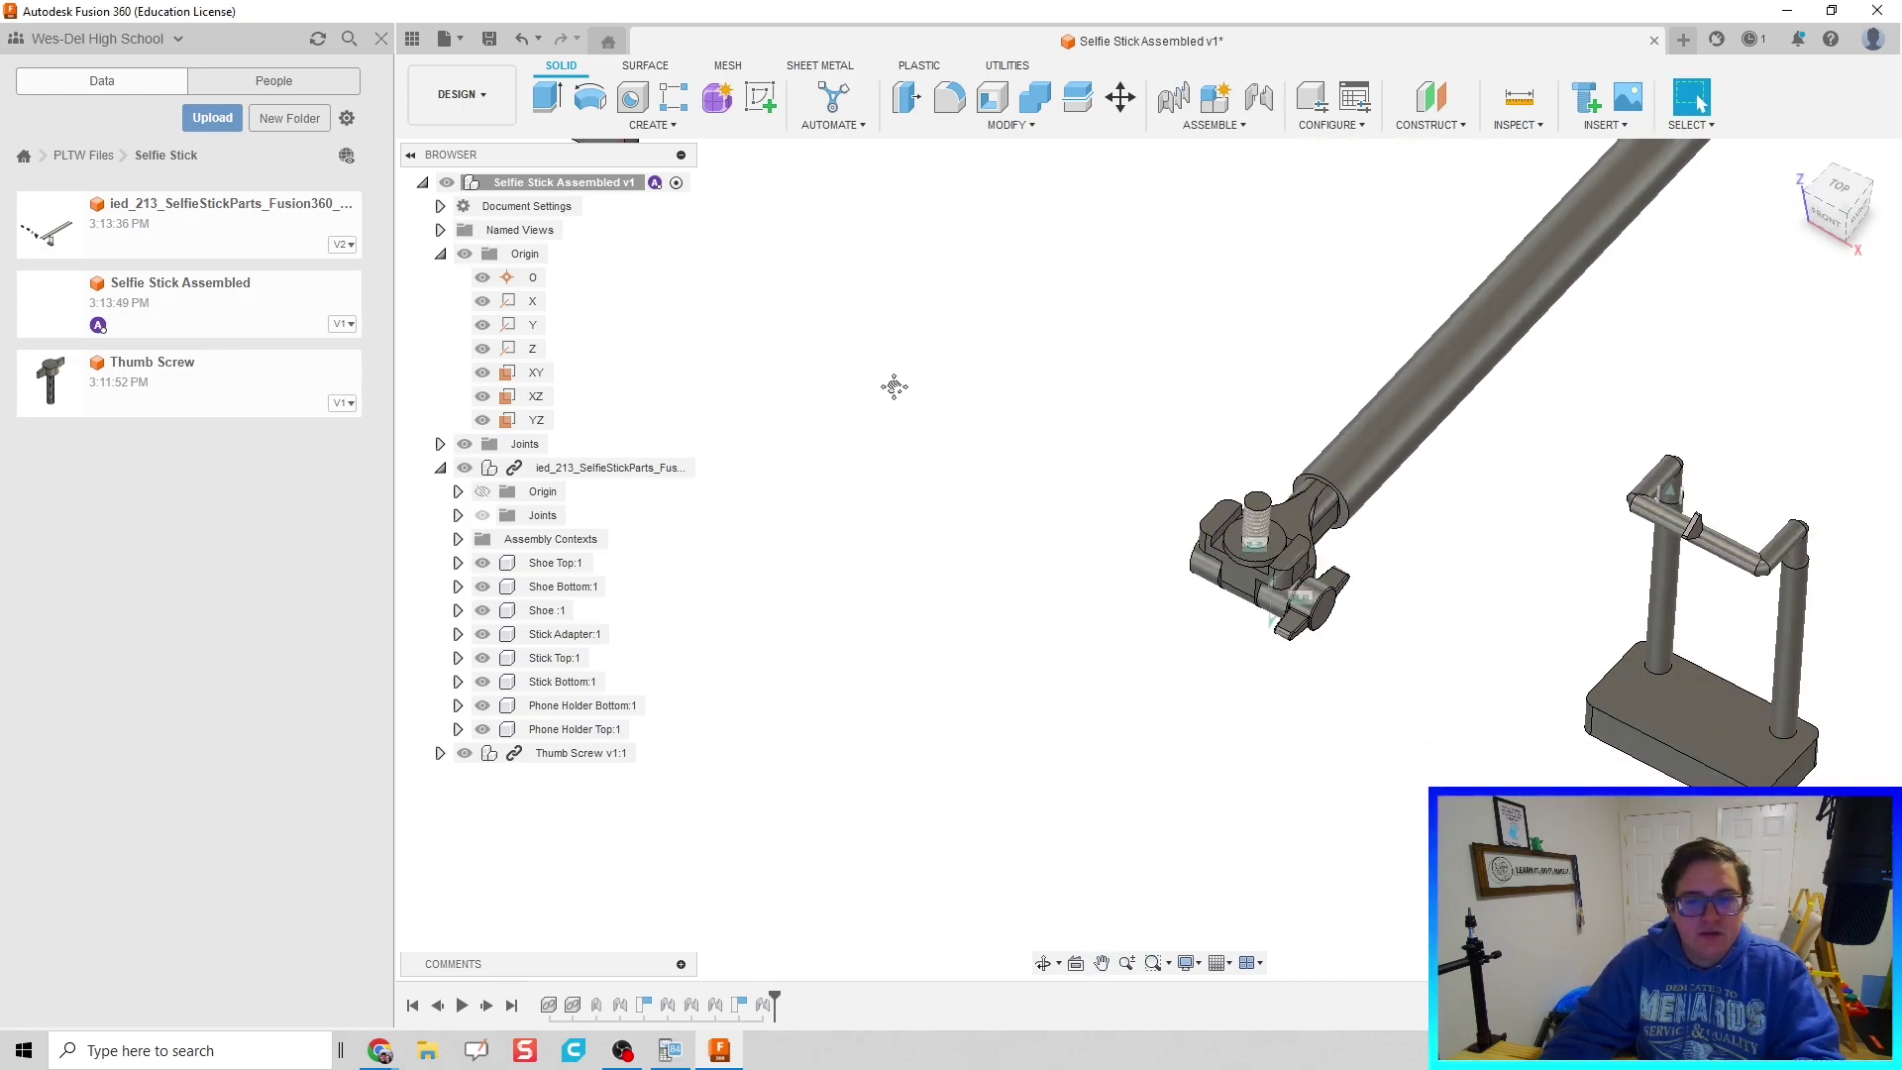
middle_drag(892, 387, 1148, 616)
scroll(936, 442, up, 1)
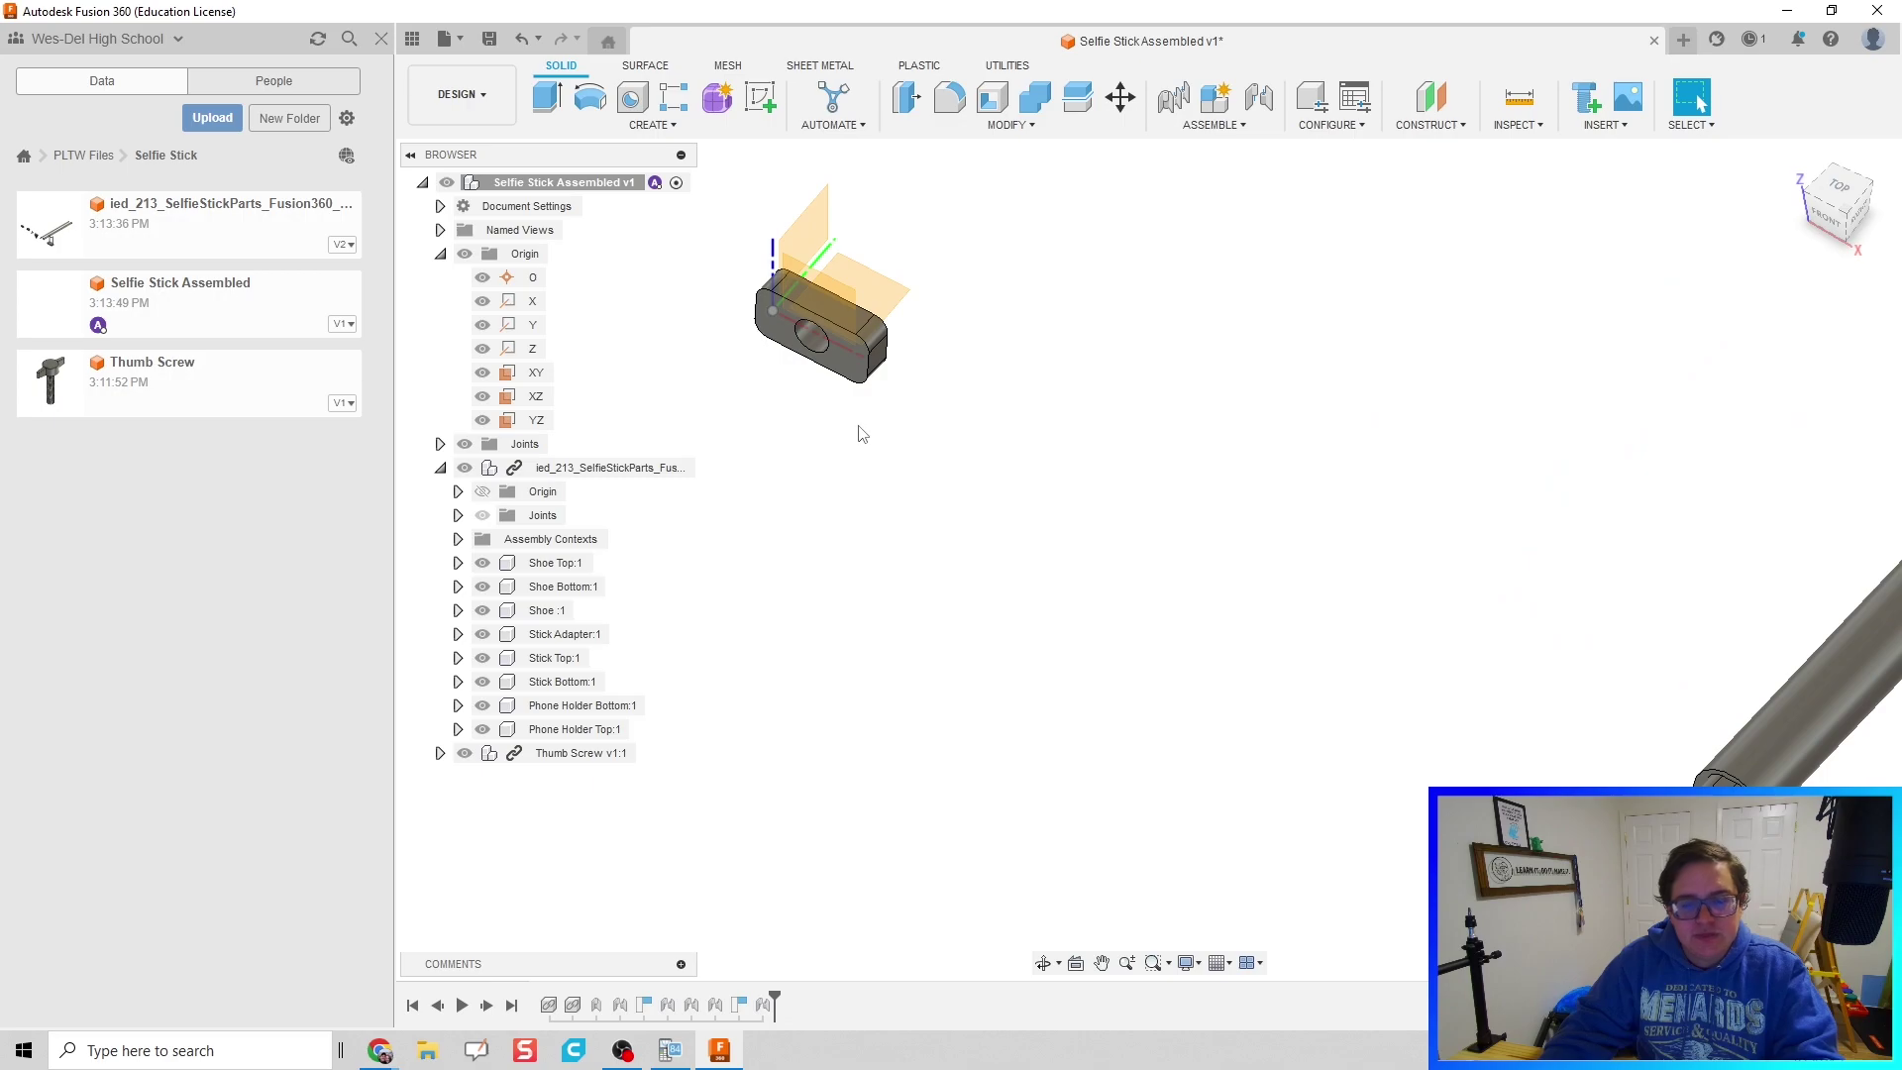
key(j)
scroll(818, 368, up, 2)
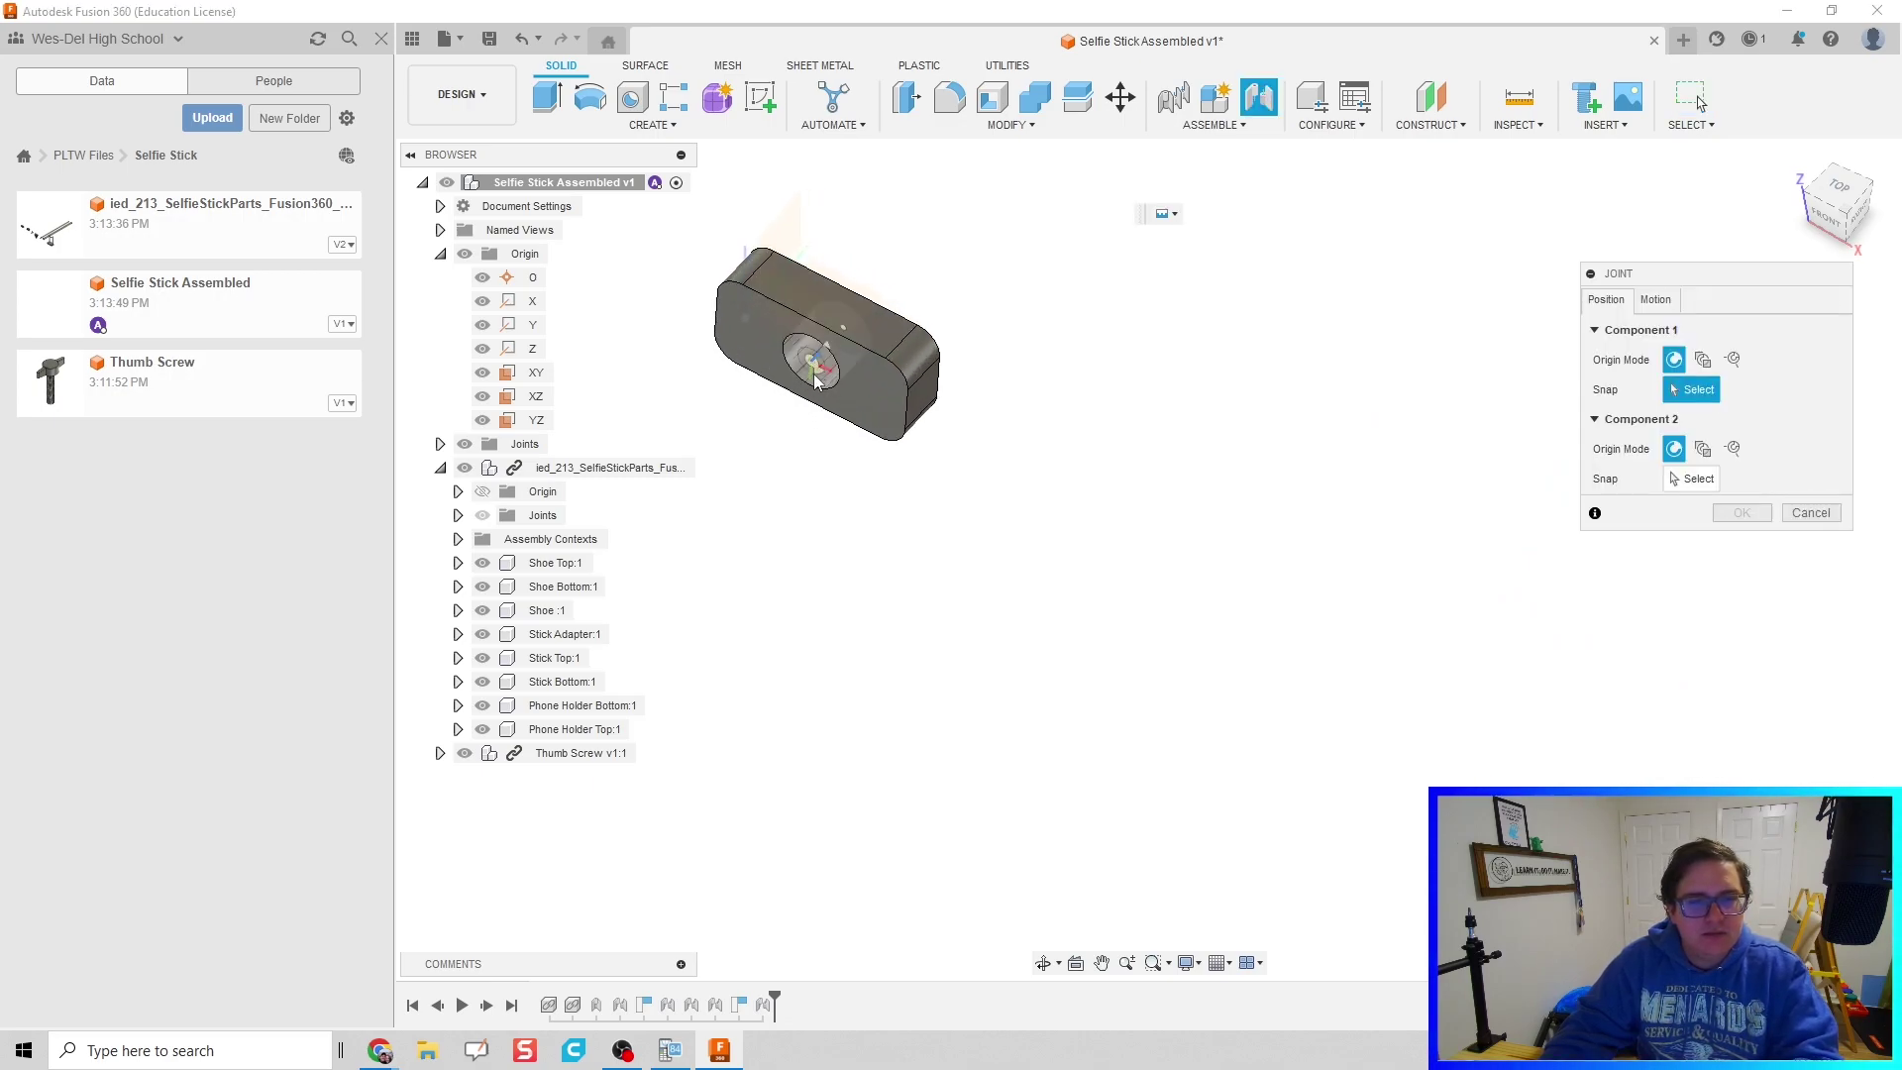
click(814, 375)
Step: Snap the Shoe Top to the center of the upper end of the Shoe's threaded shank
scroll(1090, 500, down, 2)
middle_drag(1086, 472, 741, 332)
scroll(1404, 756, up, 2)
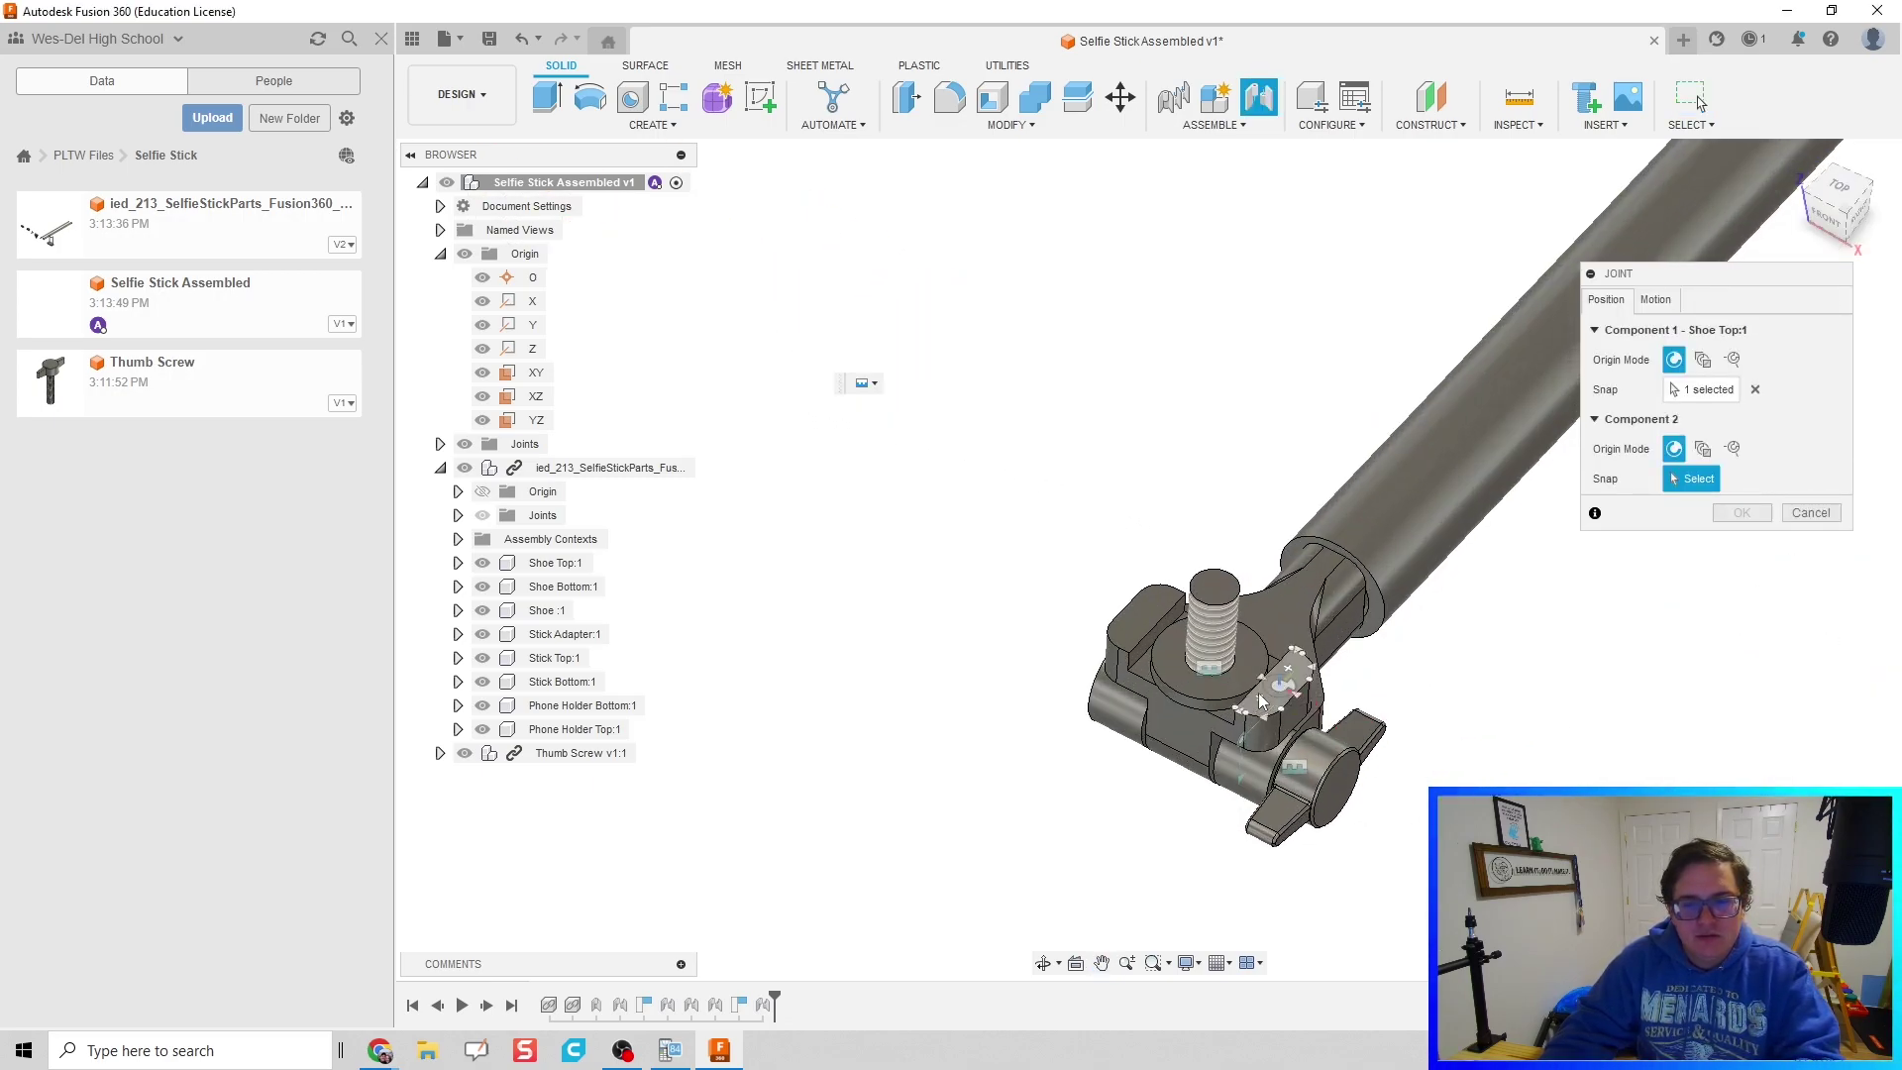
scroll(1261, 701, up, 2)
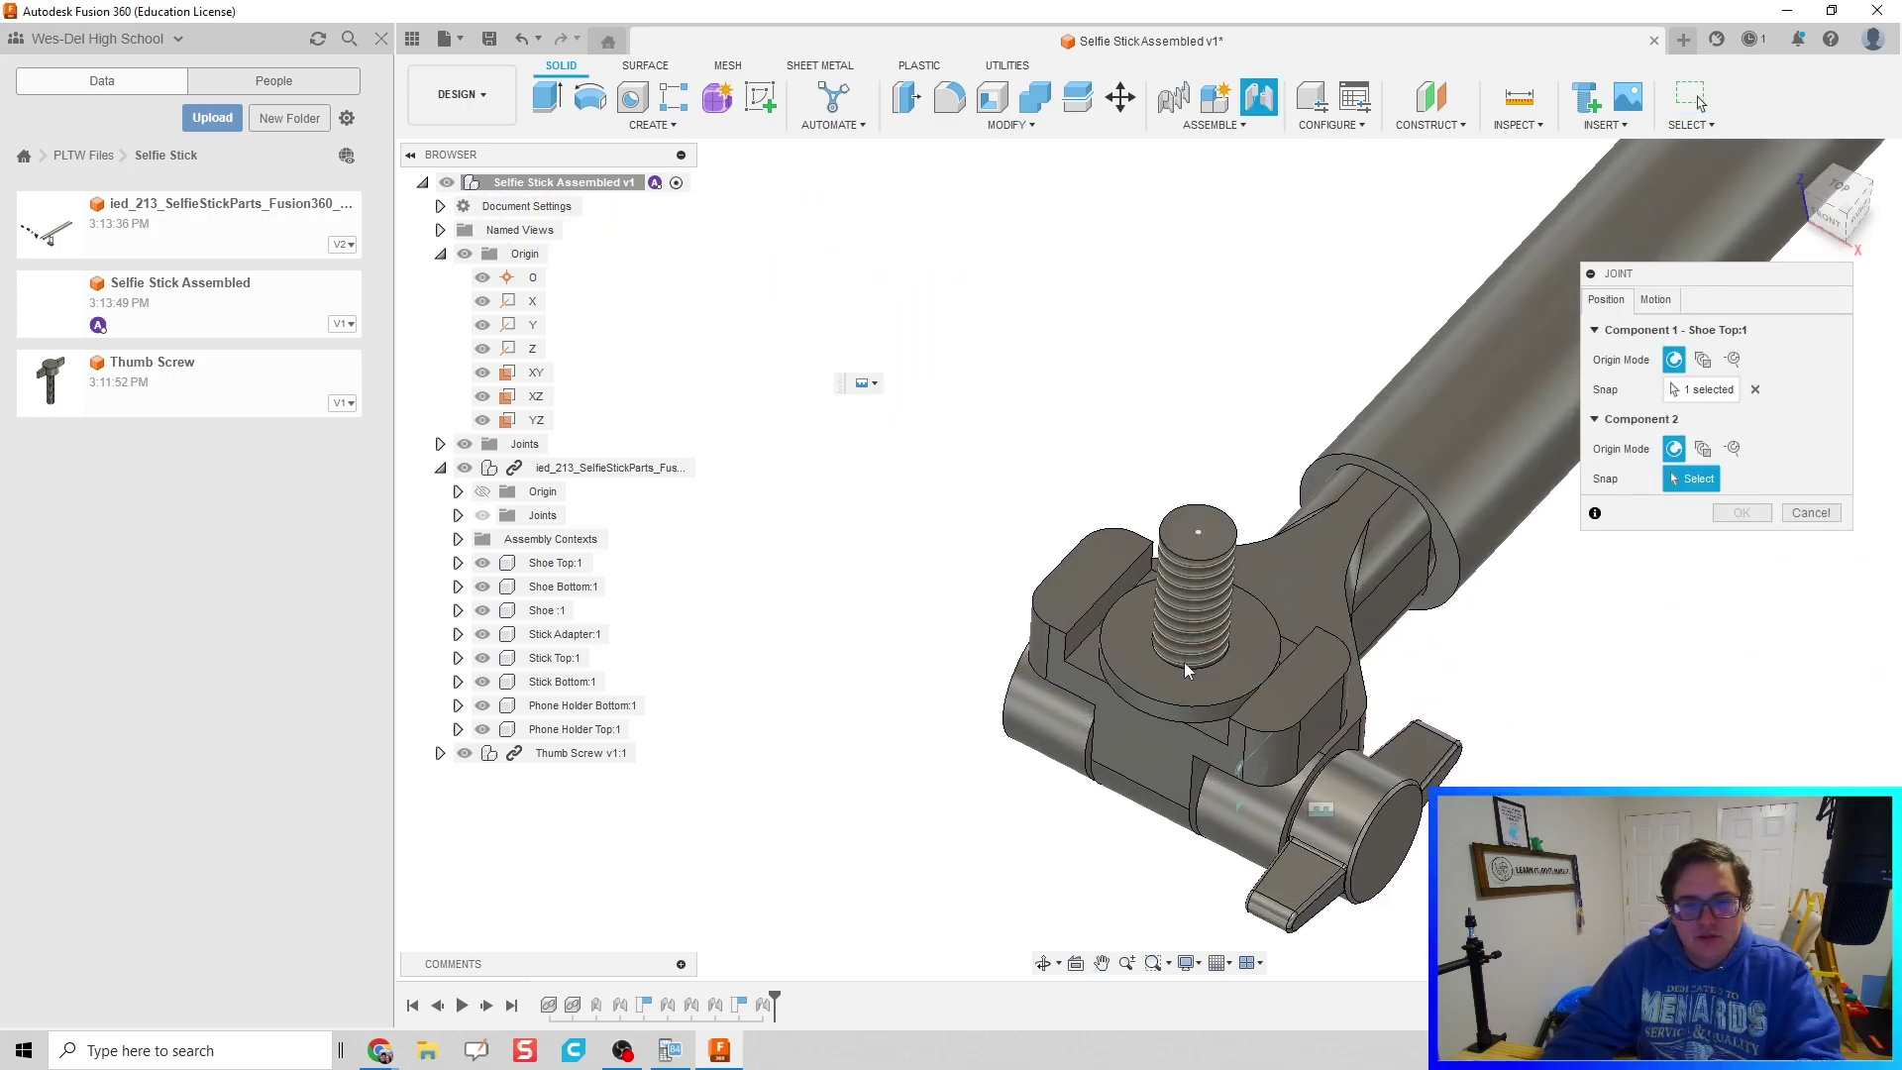
click(1187, 553)
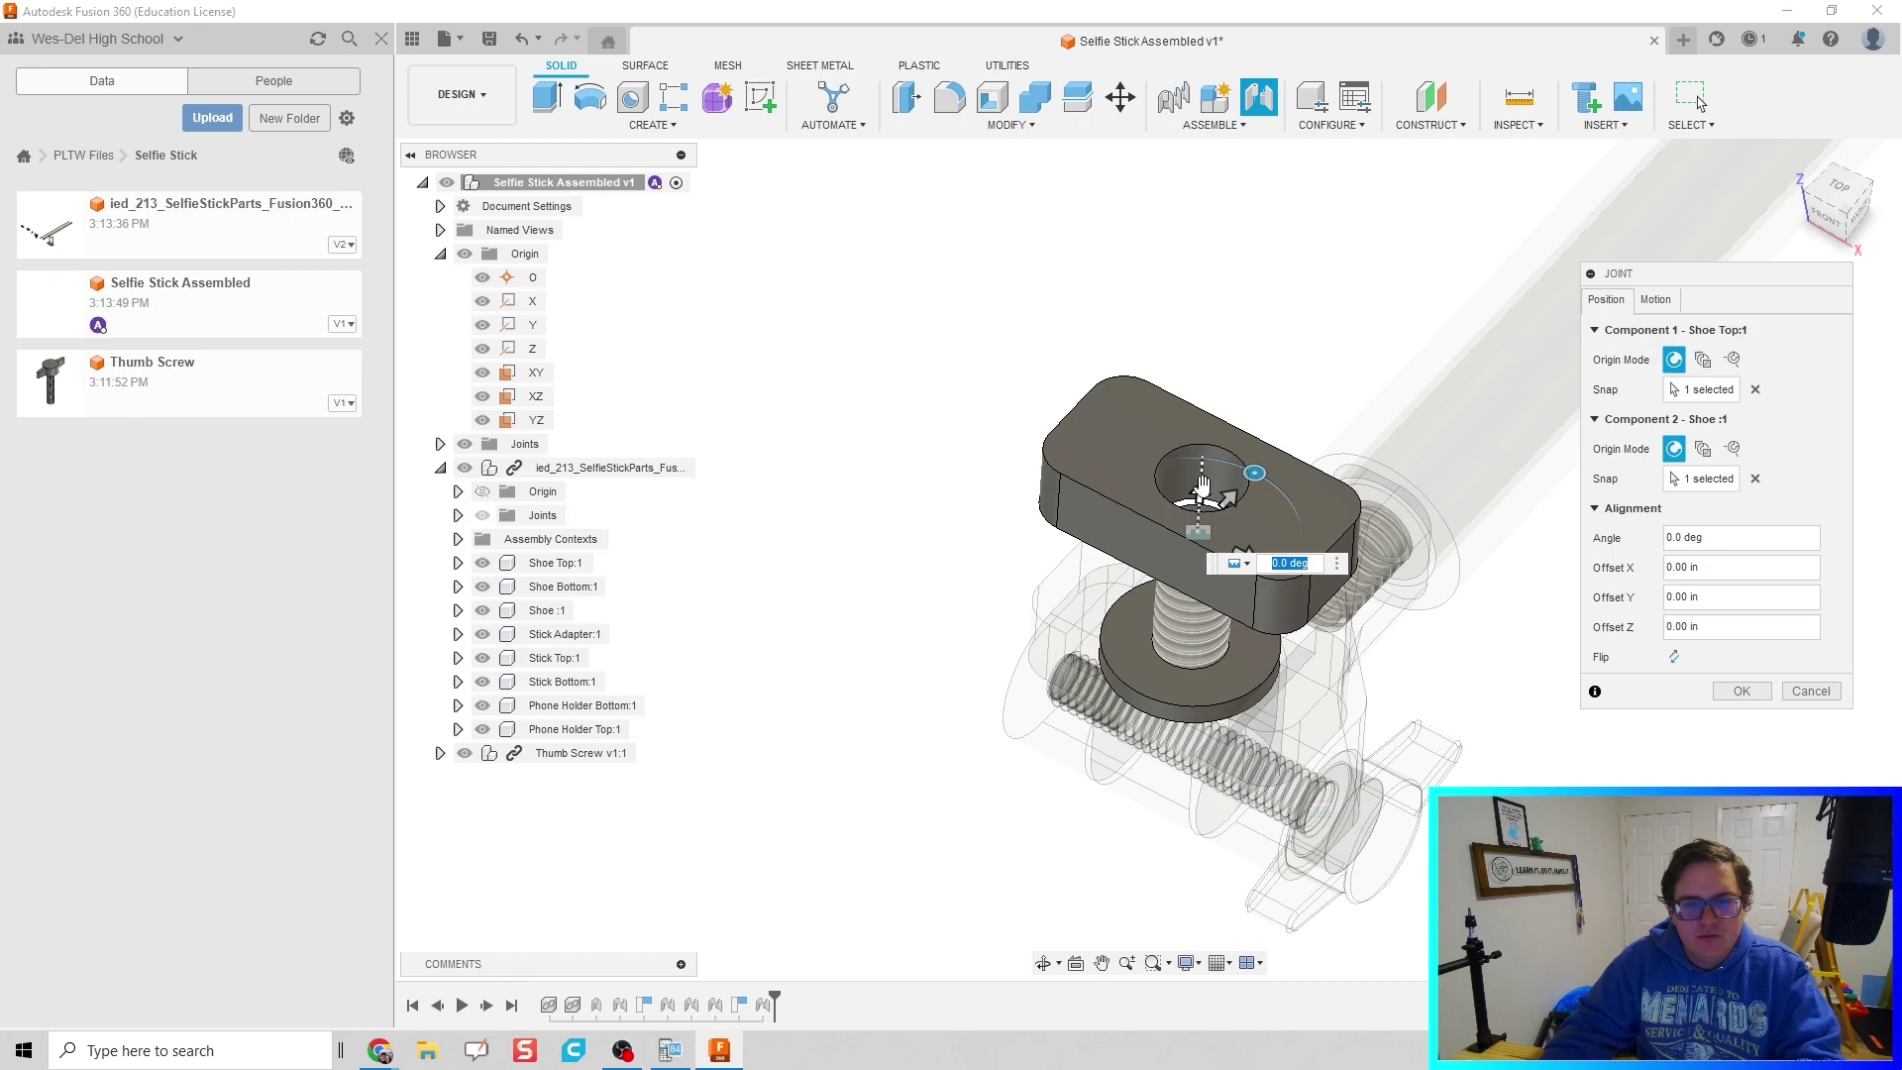
Step: Offset the Shoe Top -0.45 in along Z so it seats on the Shoe Bottom, and create the joint
drag(1201, 486, 1199, 586)
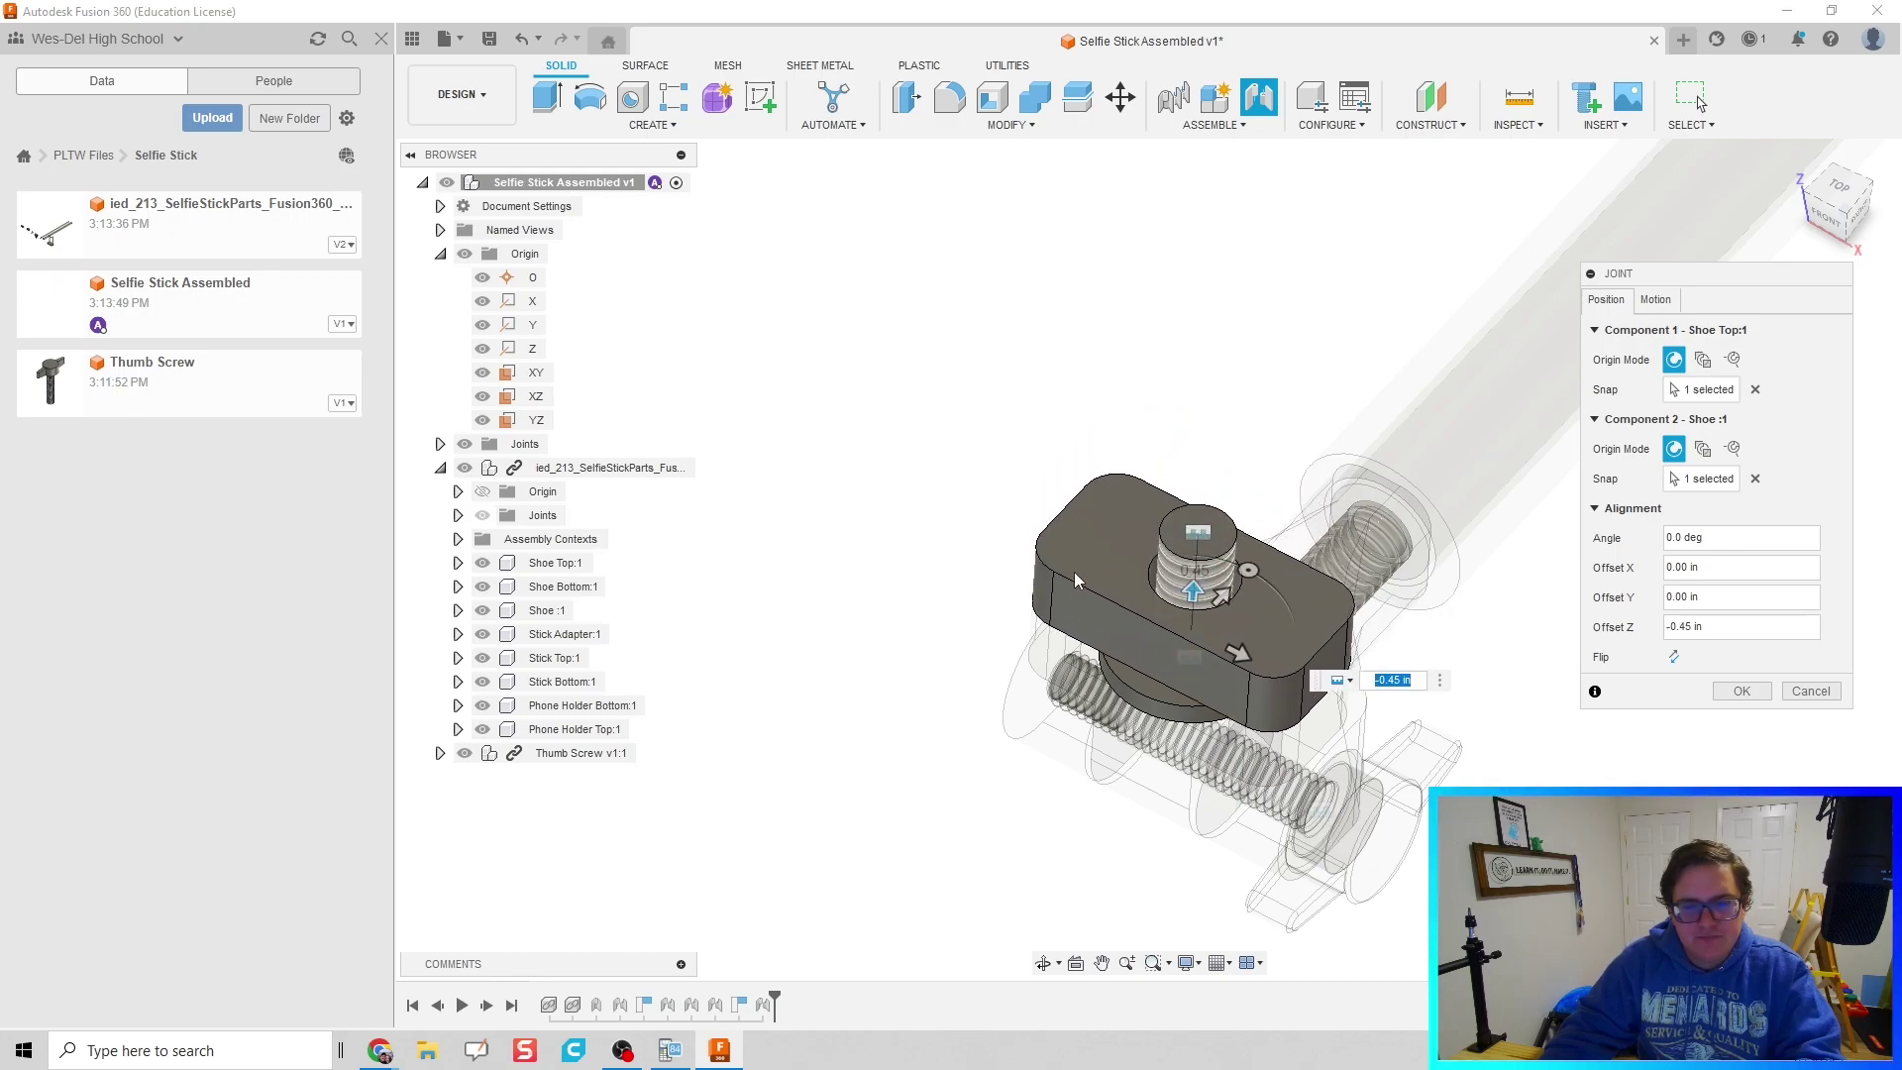
shift+middle_drag(1078, 580, 901, 488)
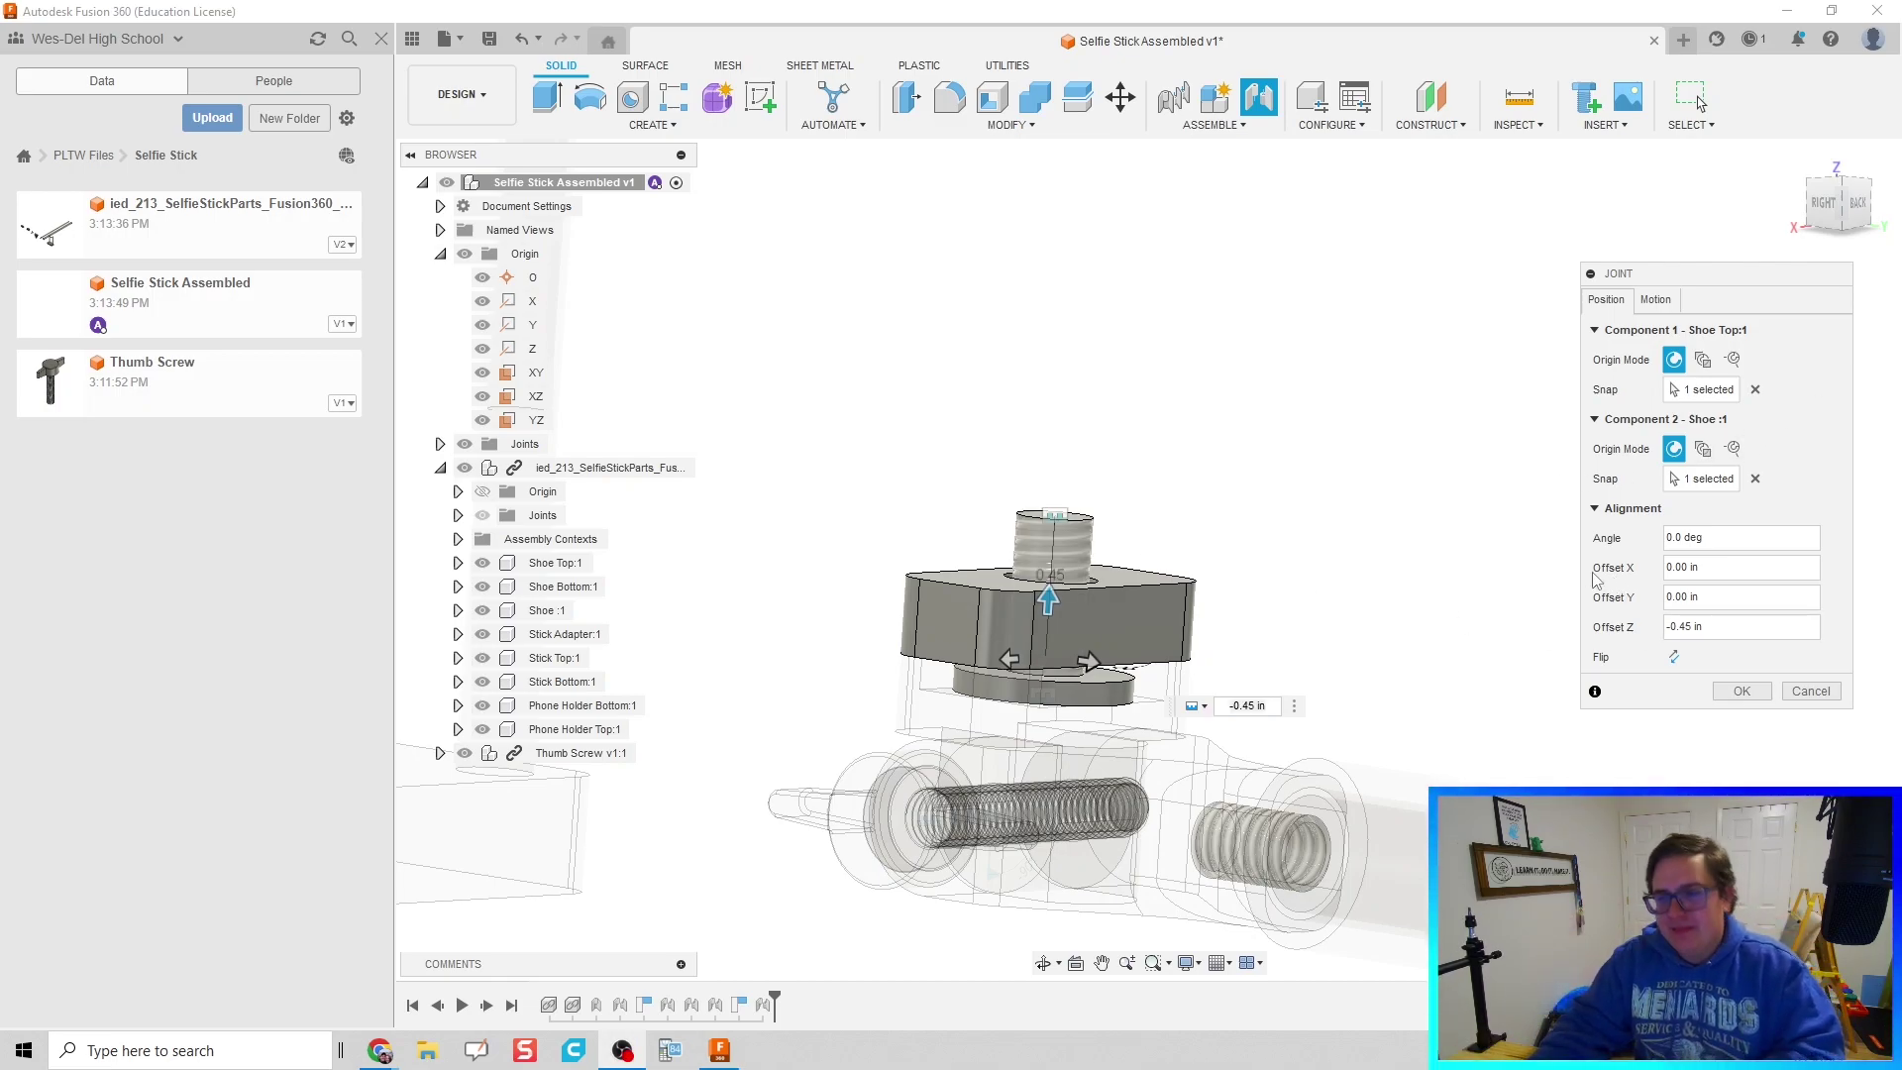
click(1740, 690)
scroll(1114, 425, down, 5)
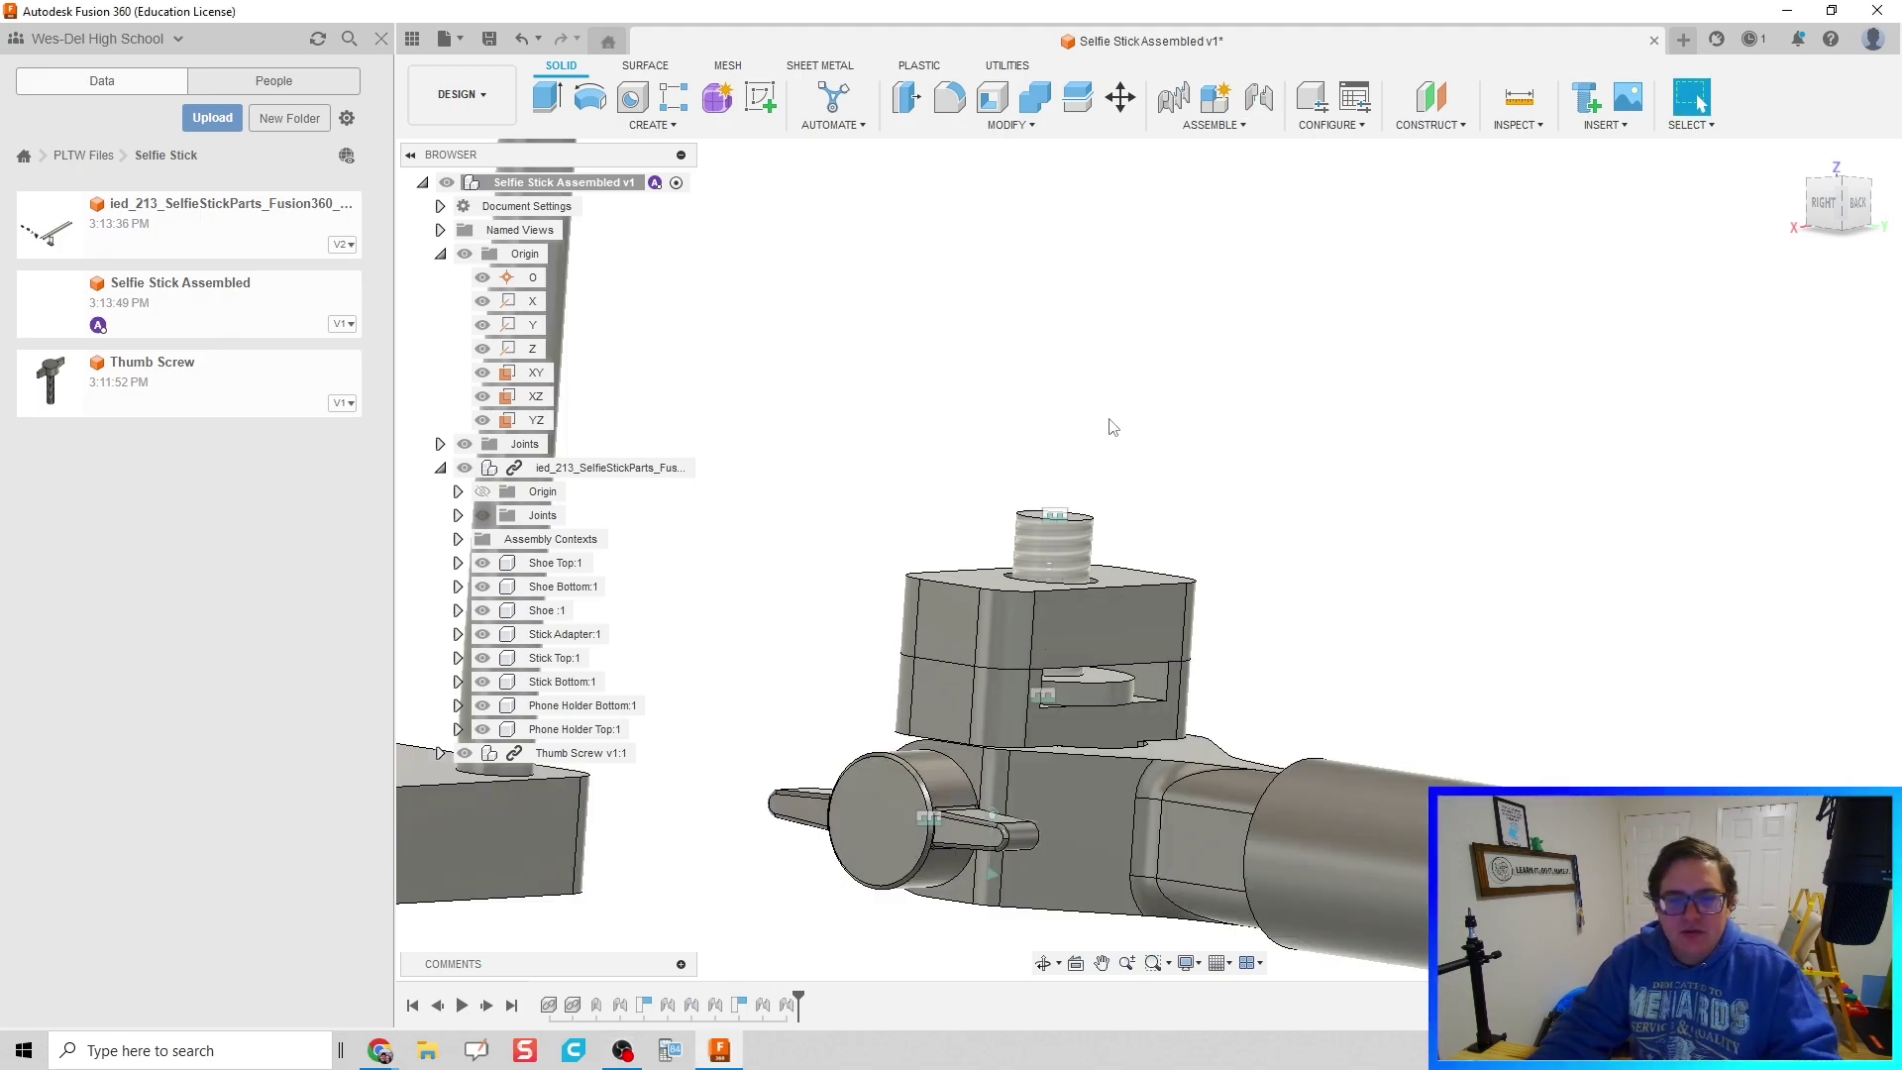
shift+middle_drag(1258, 570, 1218, 554)
scroll(1214, 548, down, 2)
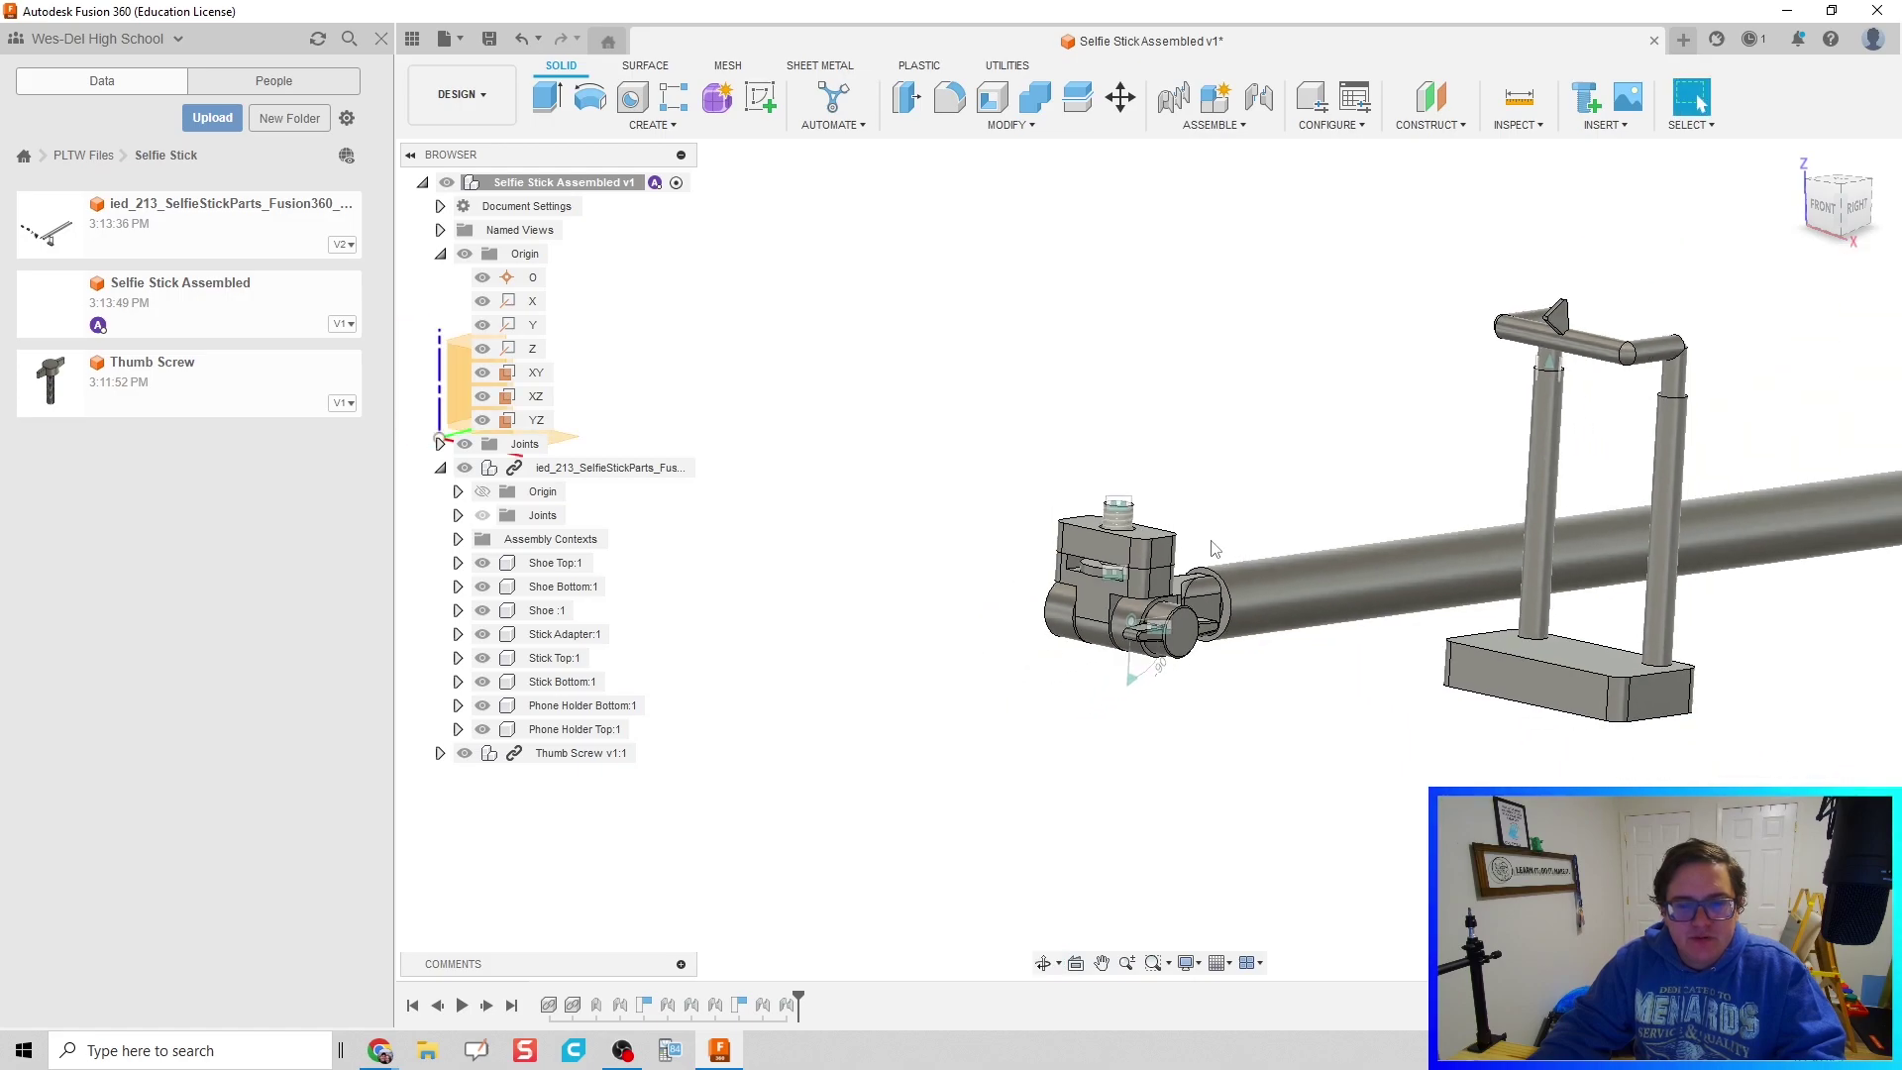
drag(1134, 550, 1125, 479)
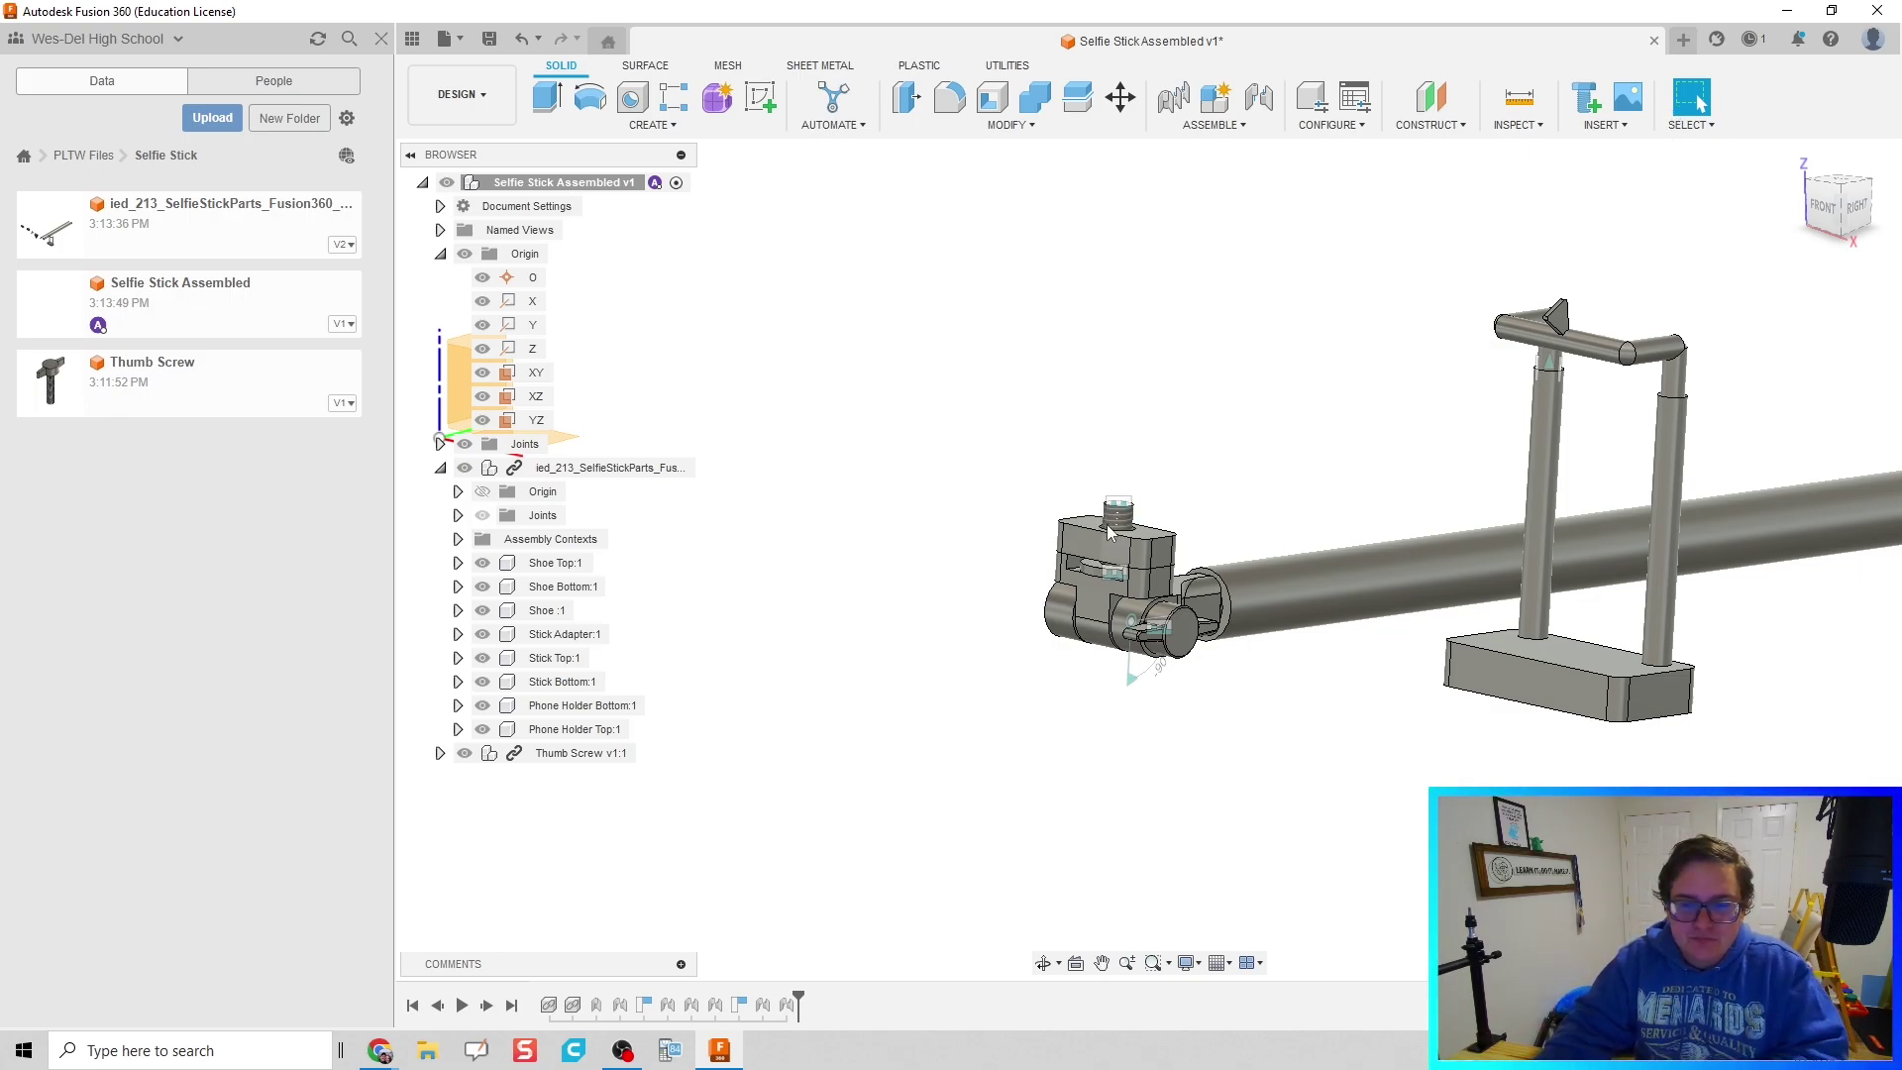
drag(1109, 535, 936, 704)
drag(1171, 782, 1146, 505)
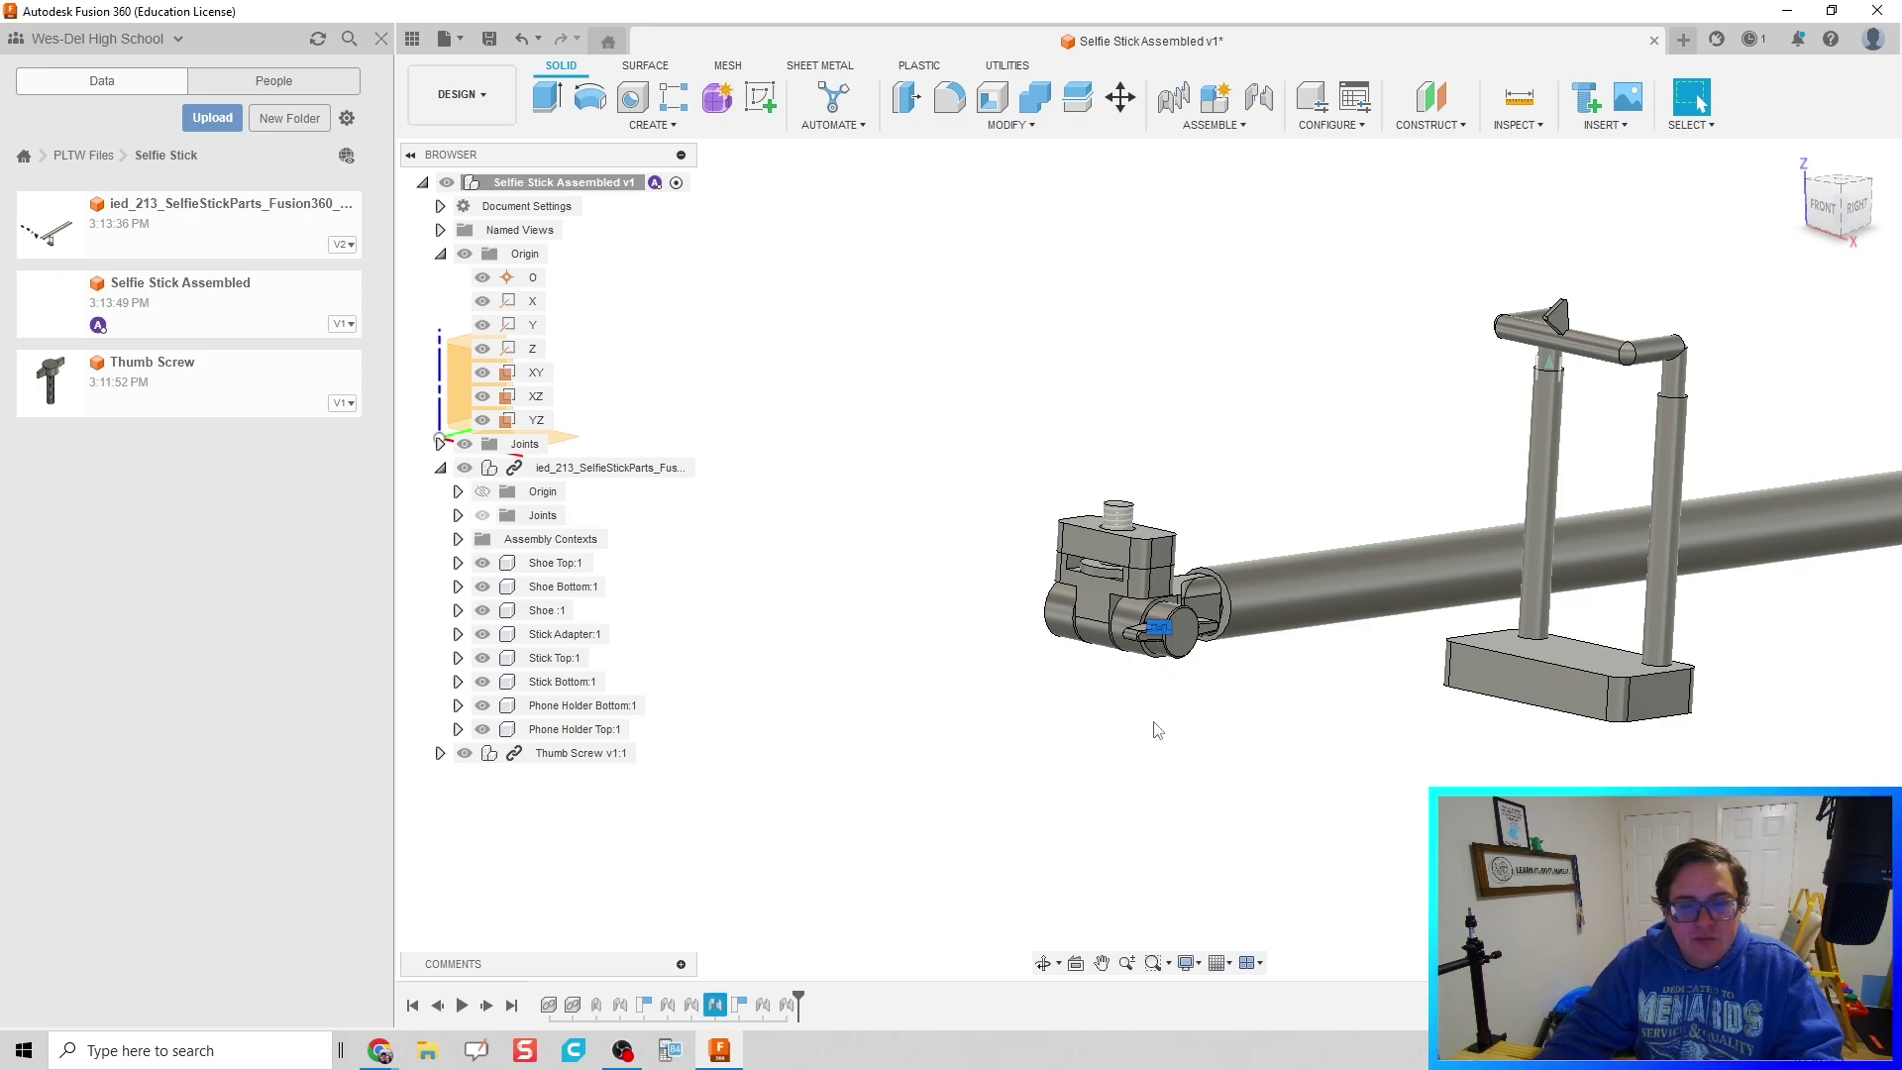
drag(1141, 572, 1305, 474)
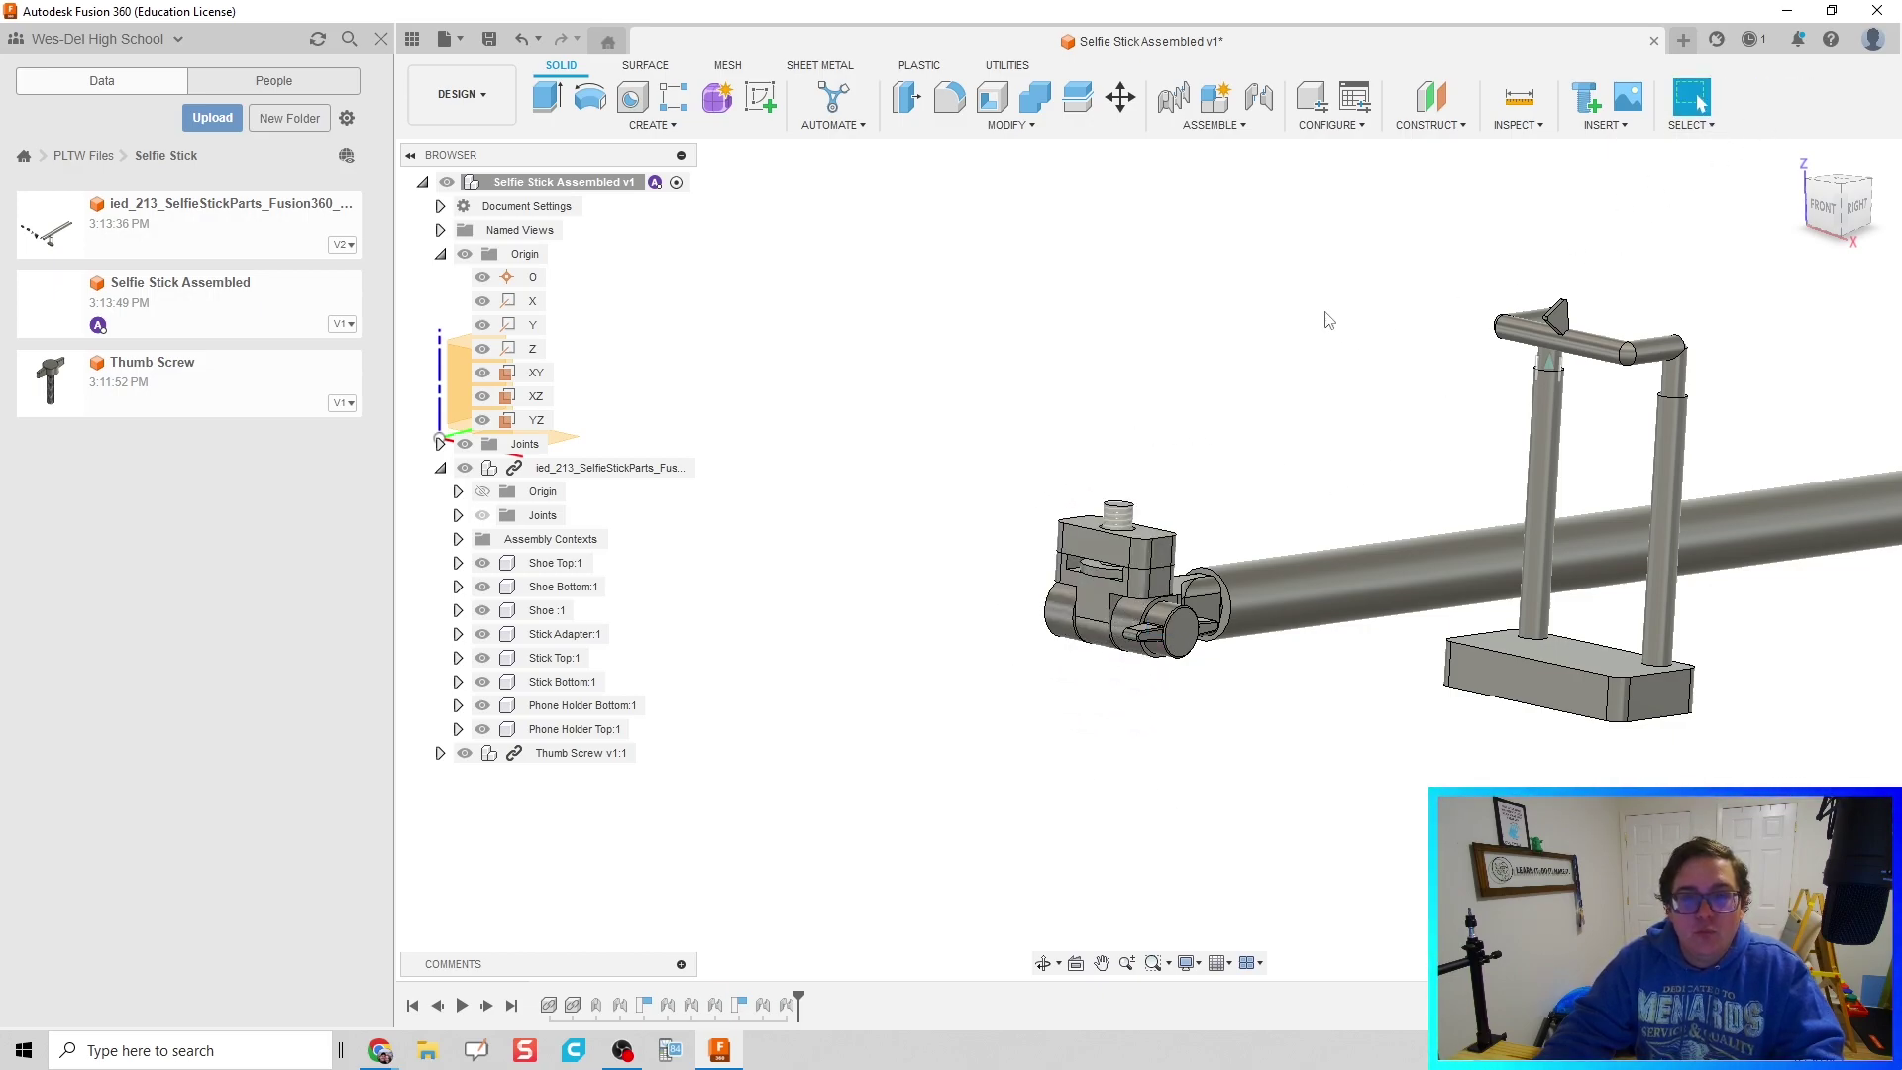
Step: Hide the assembly's origin planes and axes and close the data panel to enlarge the modeling area
middle_drag(1345, 319, 1341, 389)
middle_drag(1357, 481, 1281, 509)
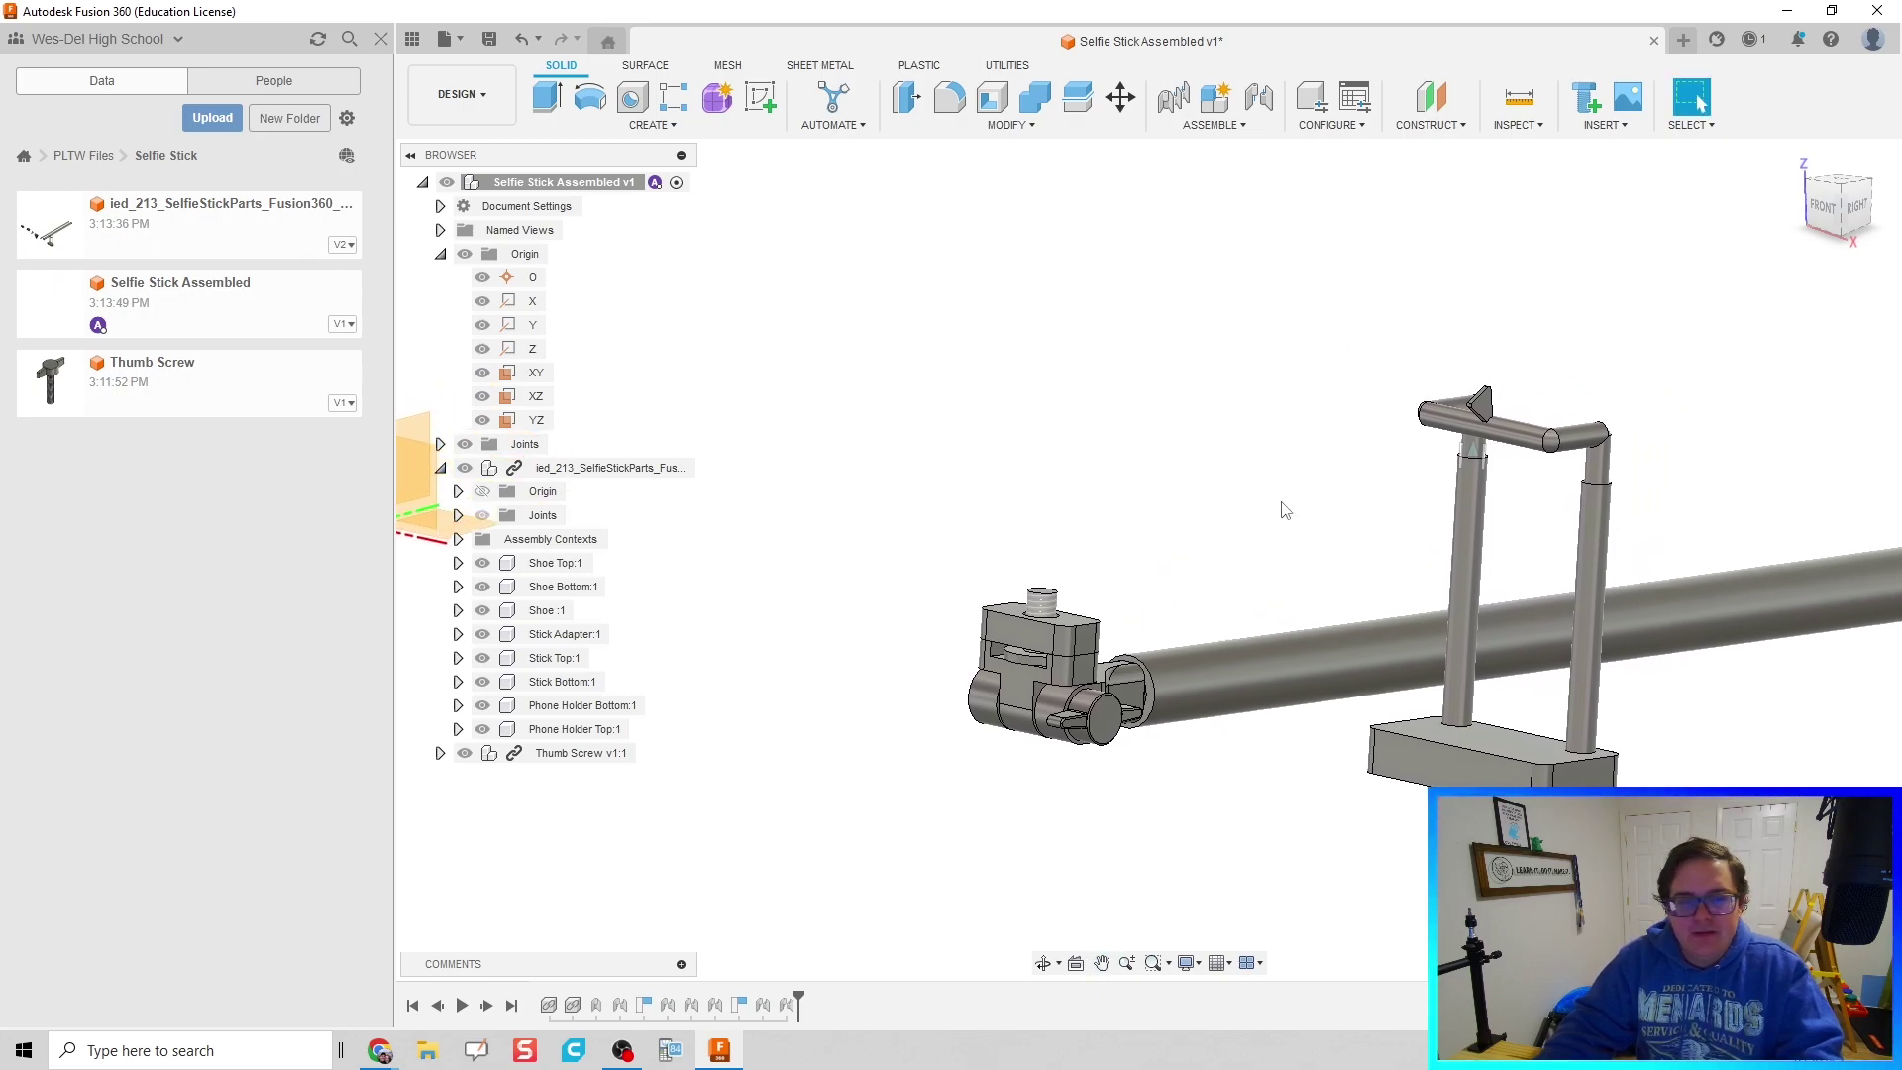
scroll(1196, 490, down, 2)
click(464, 255)
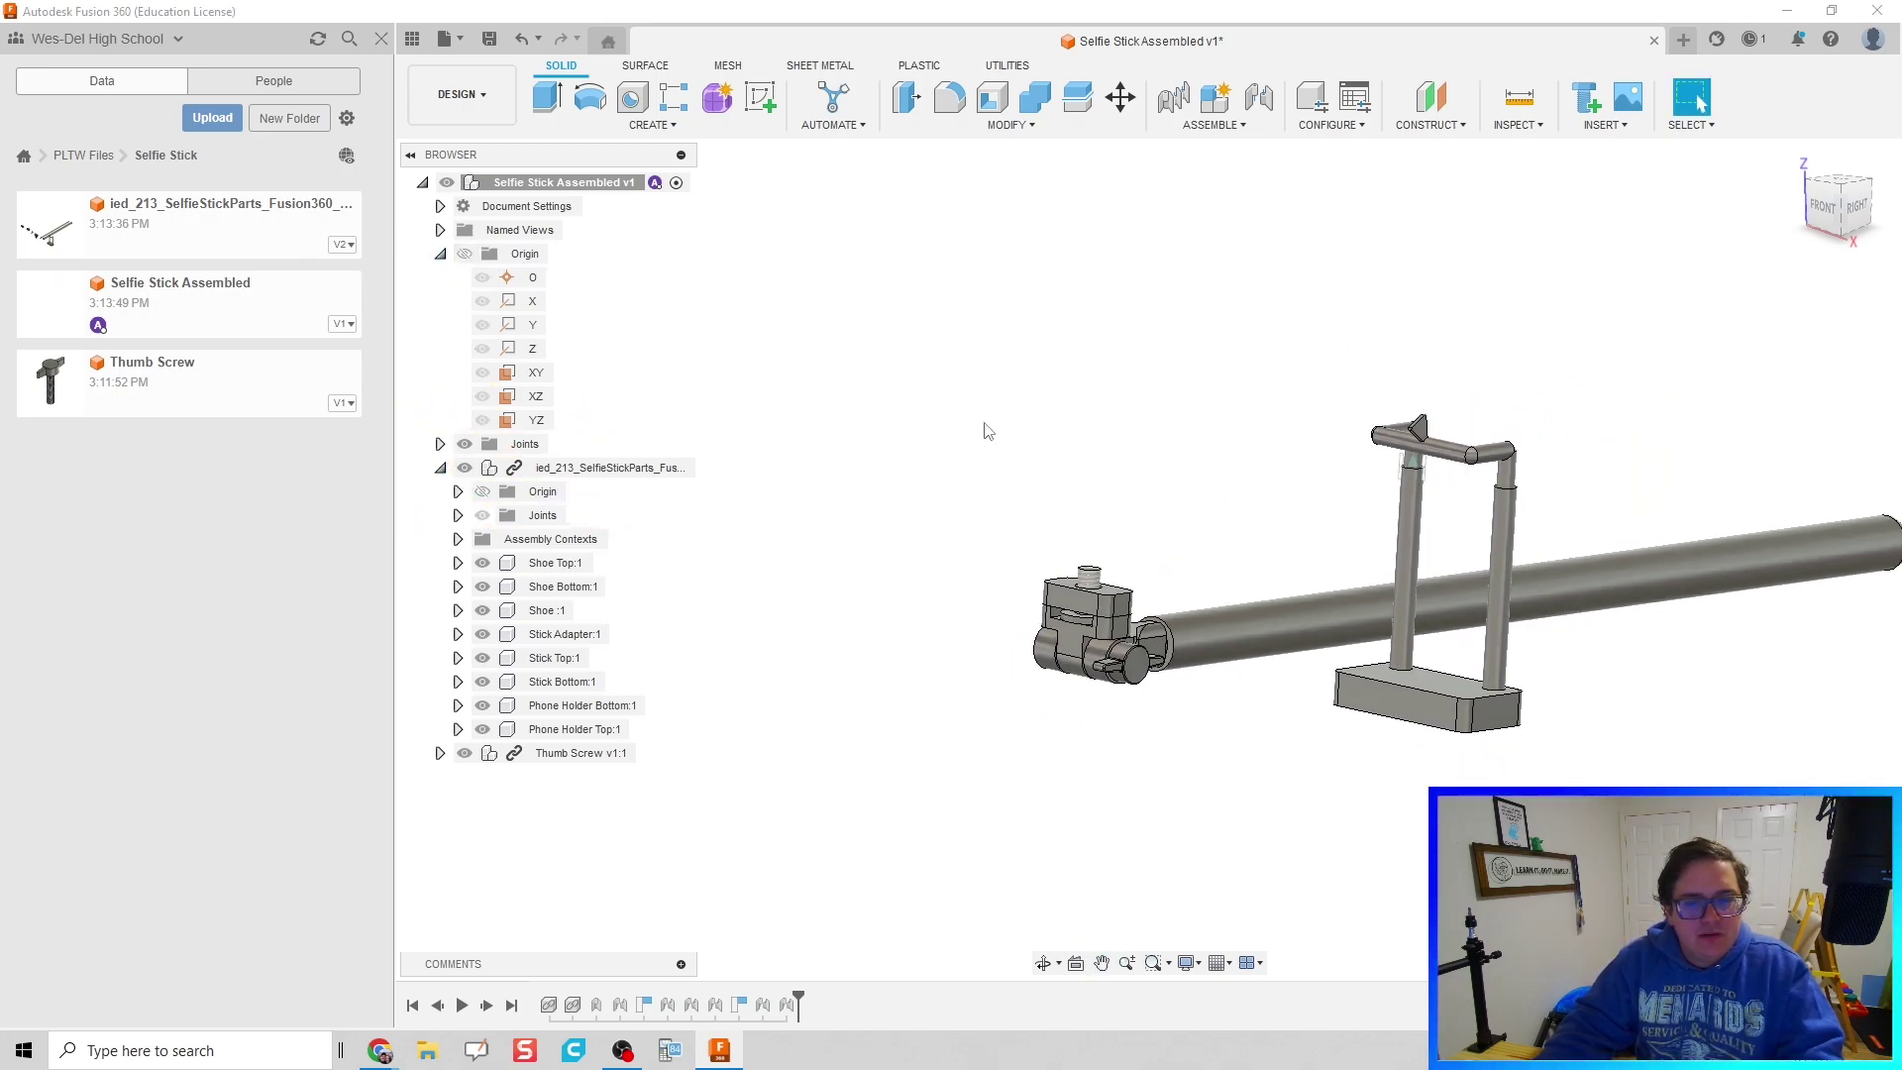
middle_drag(1201, 445, 1055, 324)
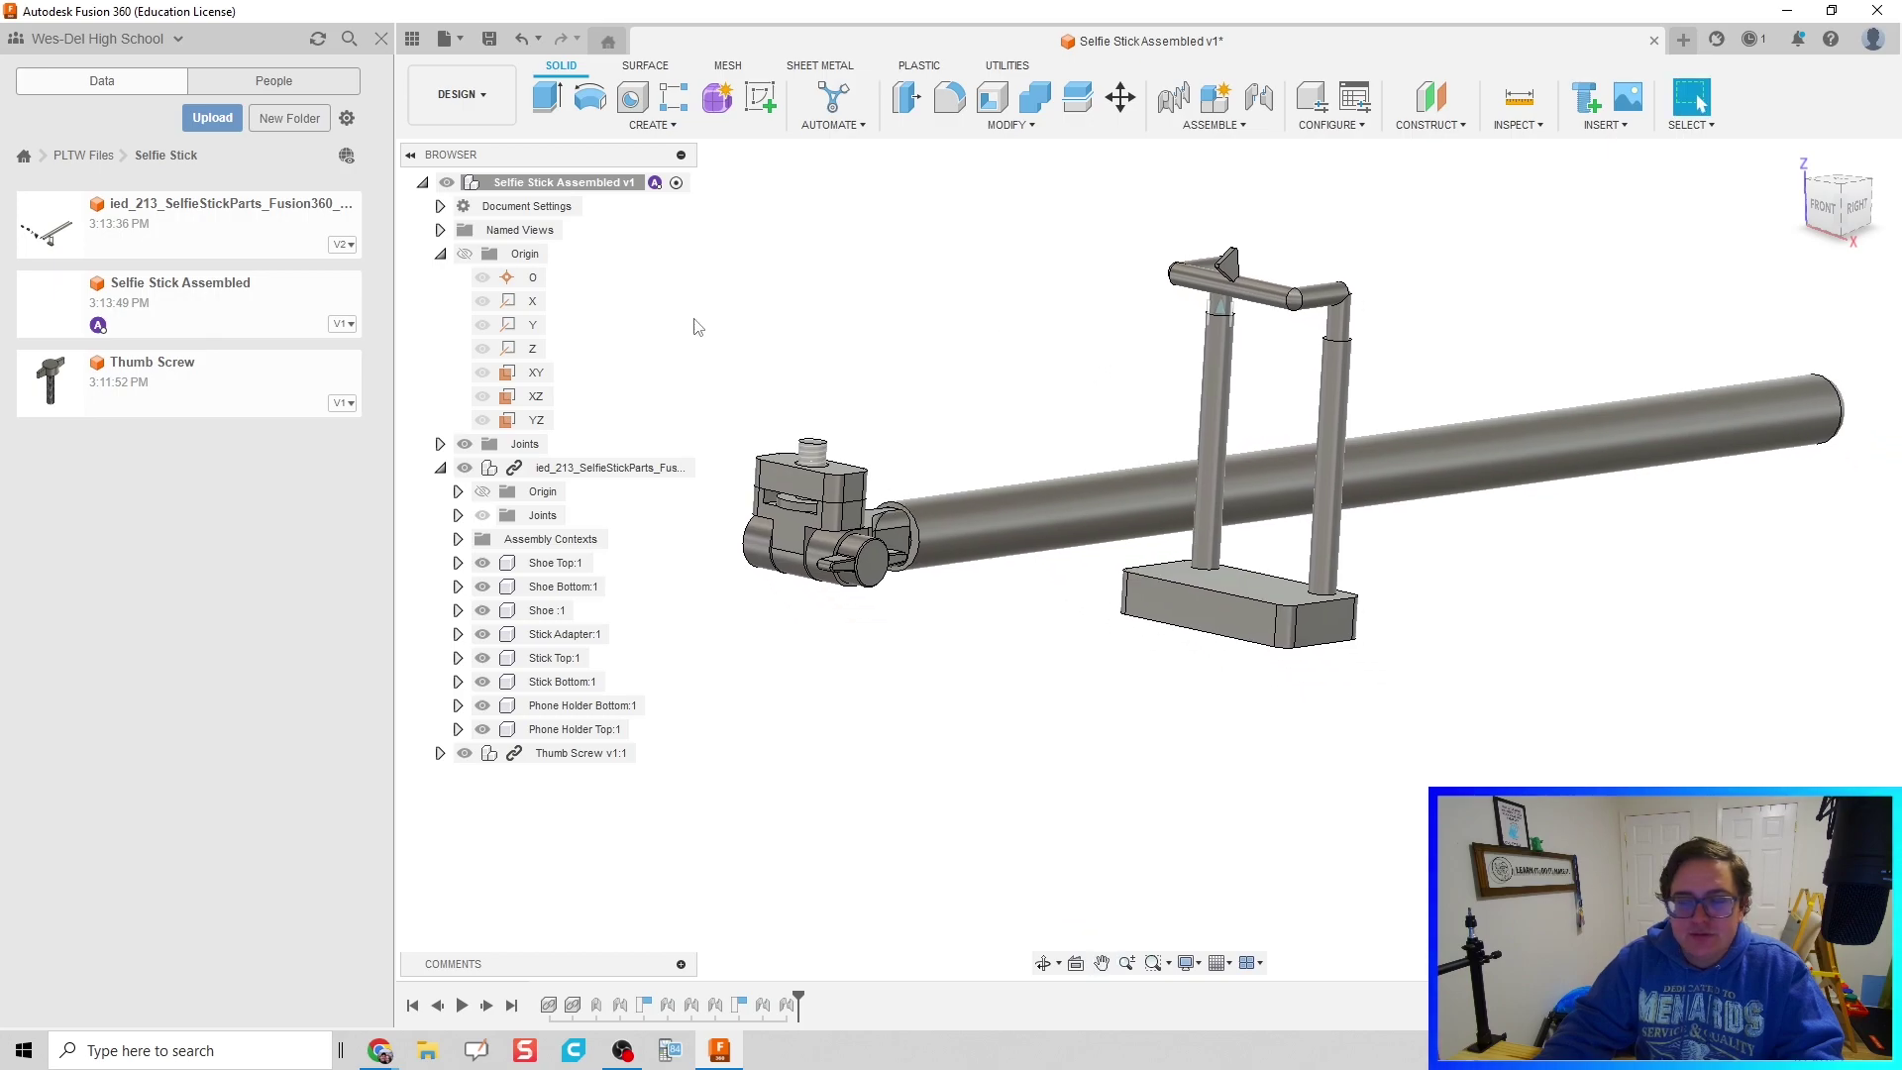
click(381, 39)
Step: Start a joint with its first snap at the closed inner end of the Phone Holder Bottom's threaded hole
middle_drag(711, 418, 783, 458)
key(j)
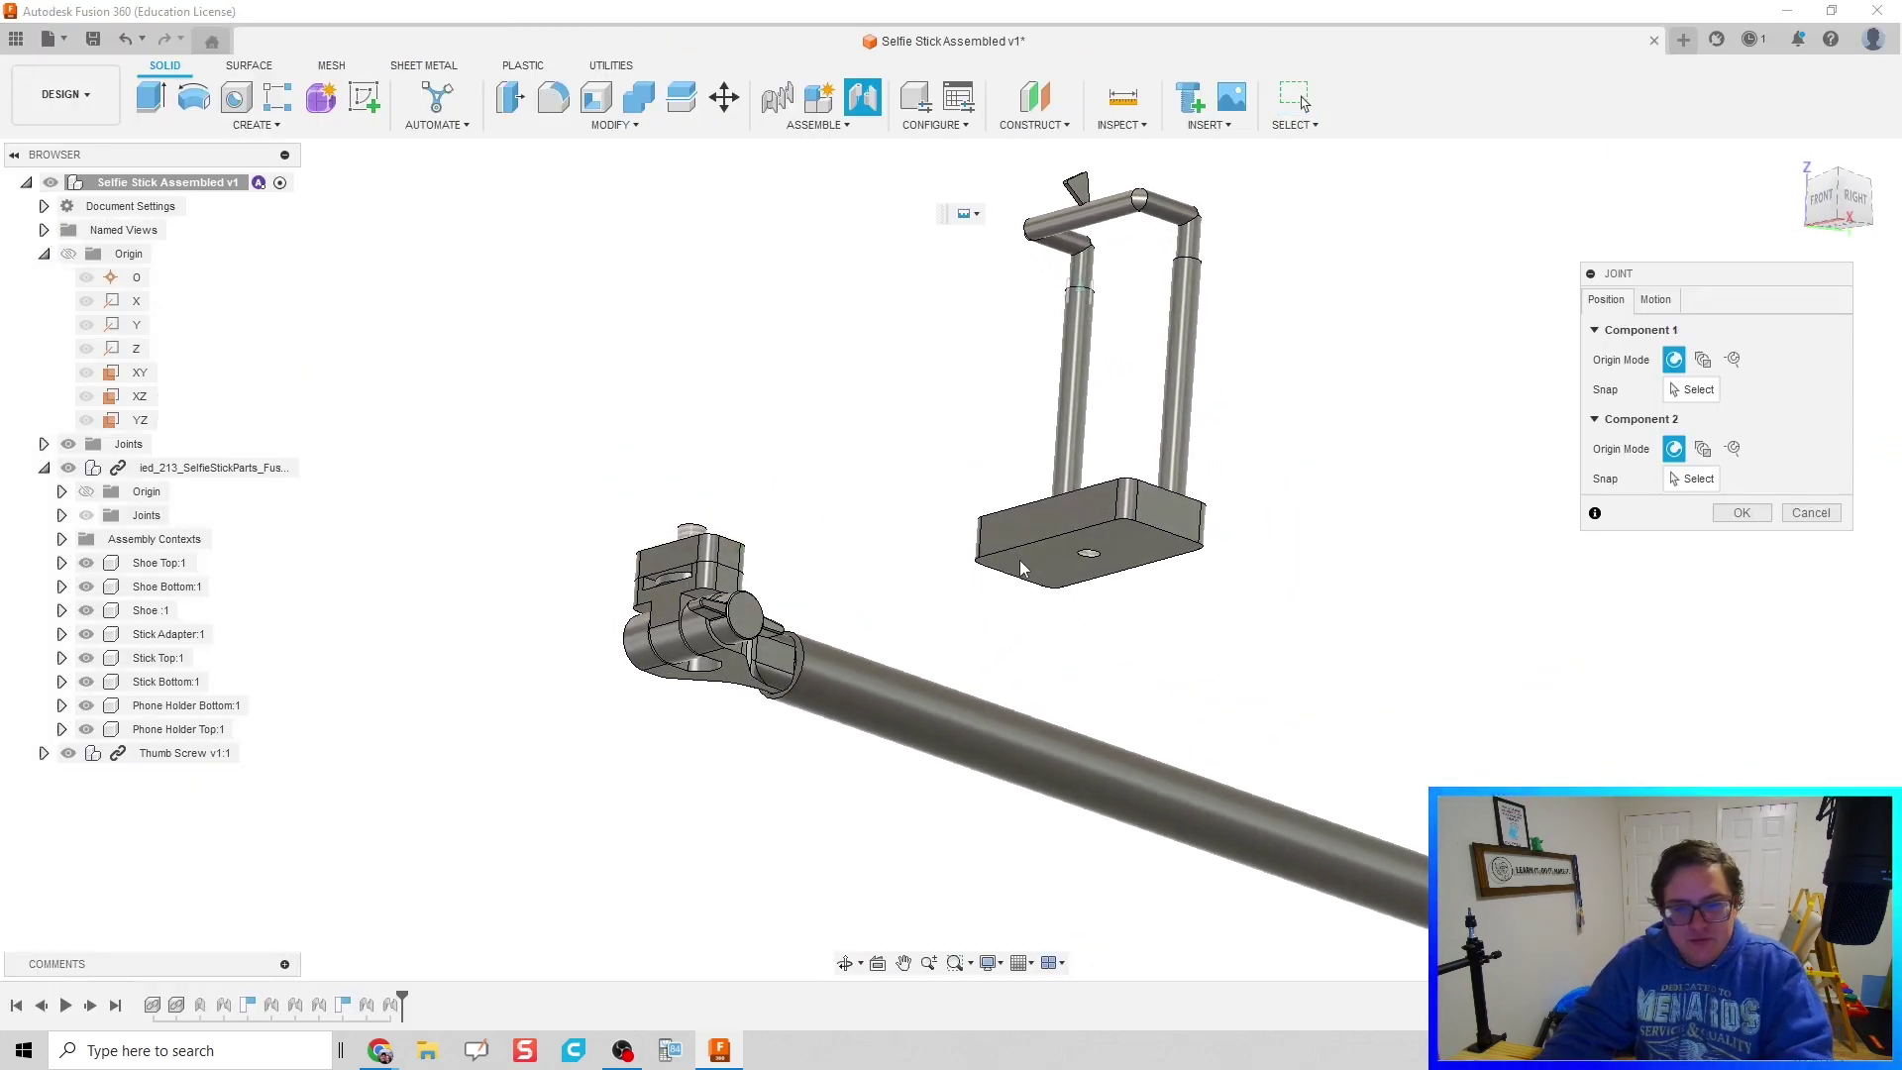
scroll(1134, 598, up, 5)
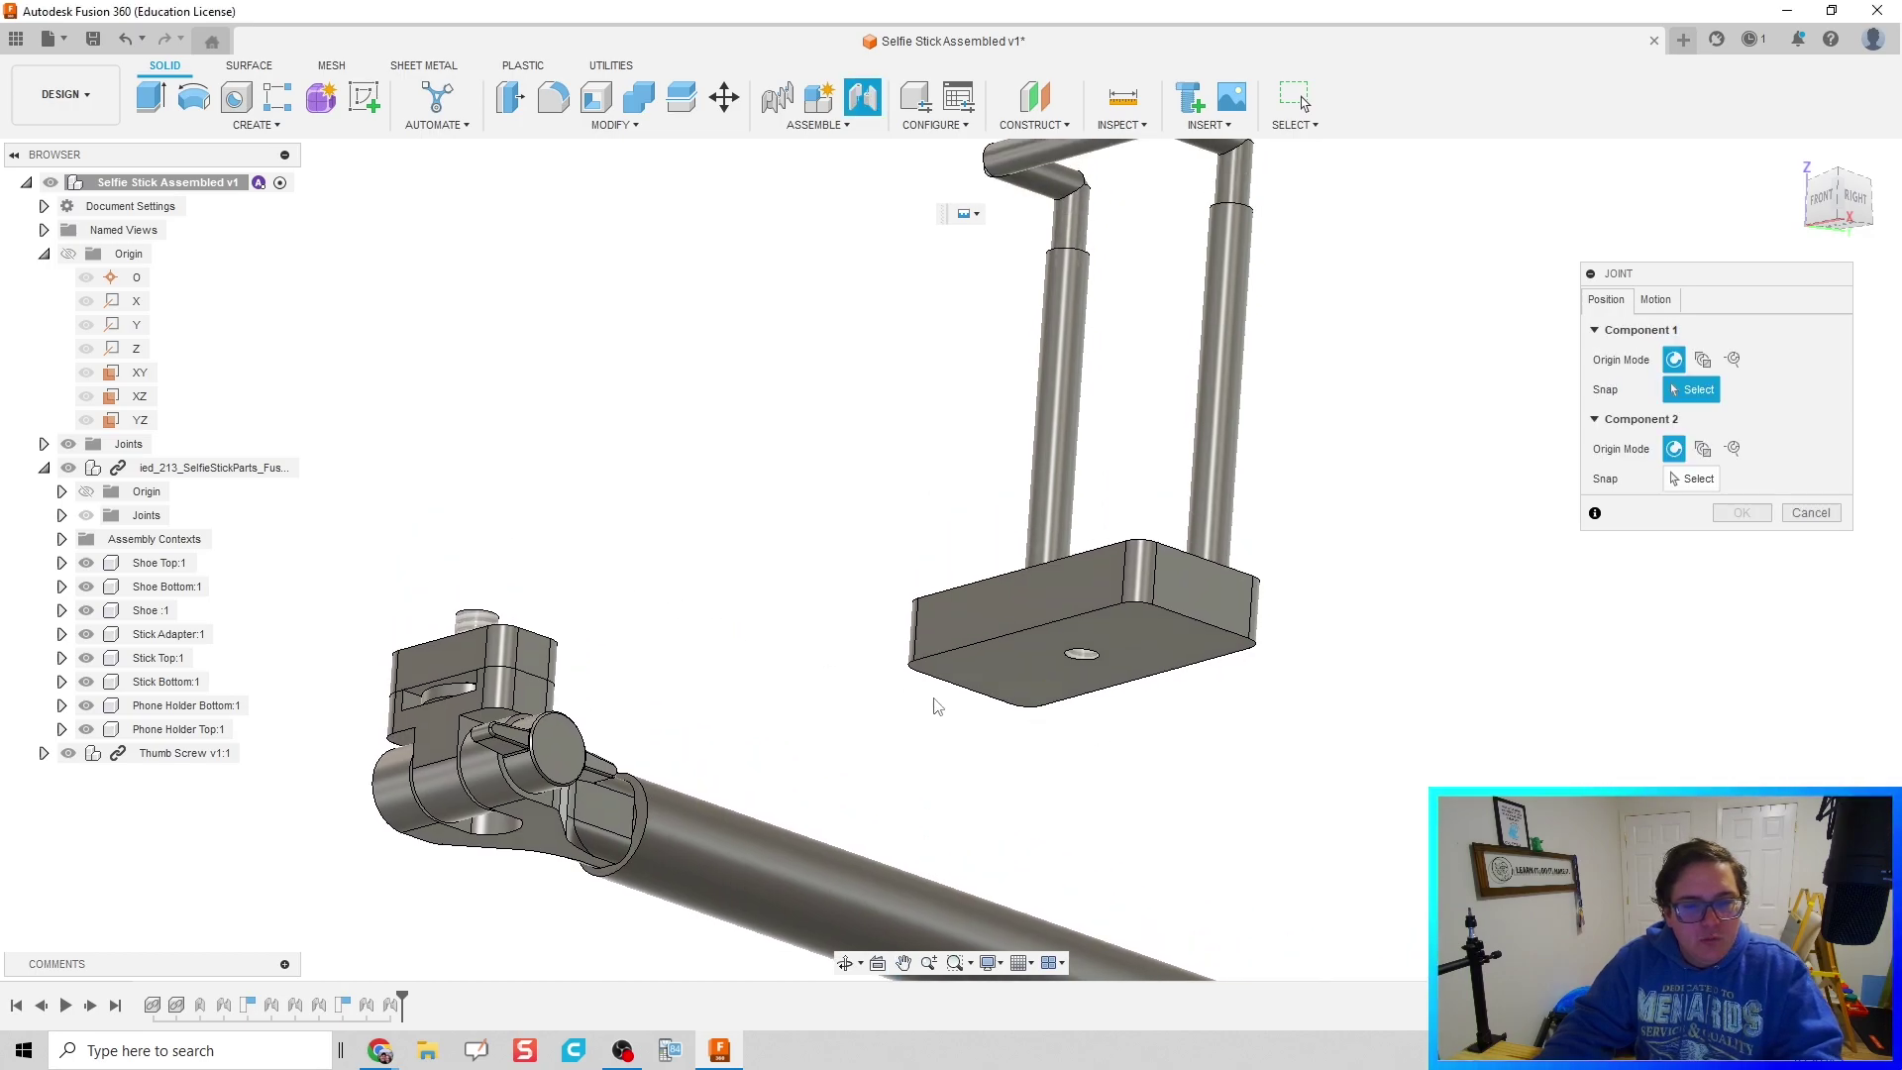
shift+middle_drag(936, 705, 990, 629)
scroll(1116, 632, up, 5)
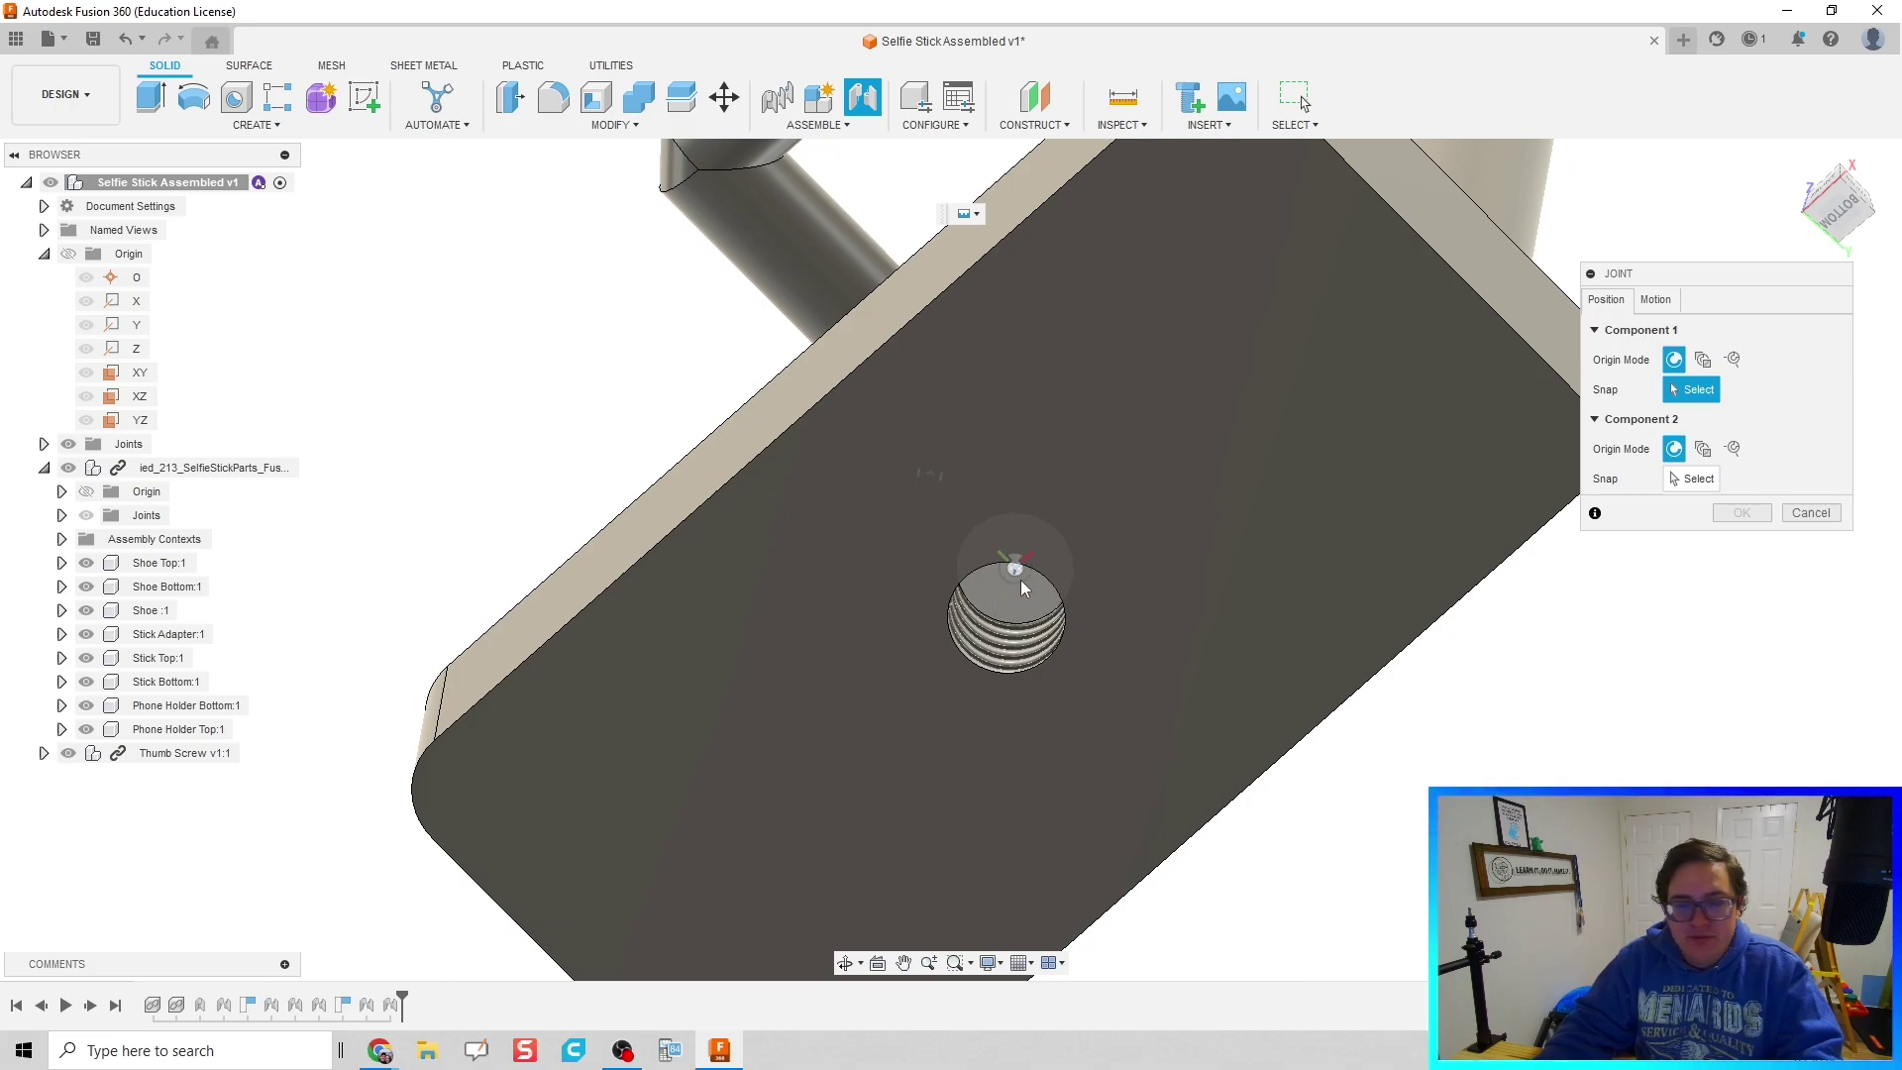
scroll(1020, 580, up, 4)
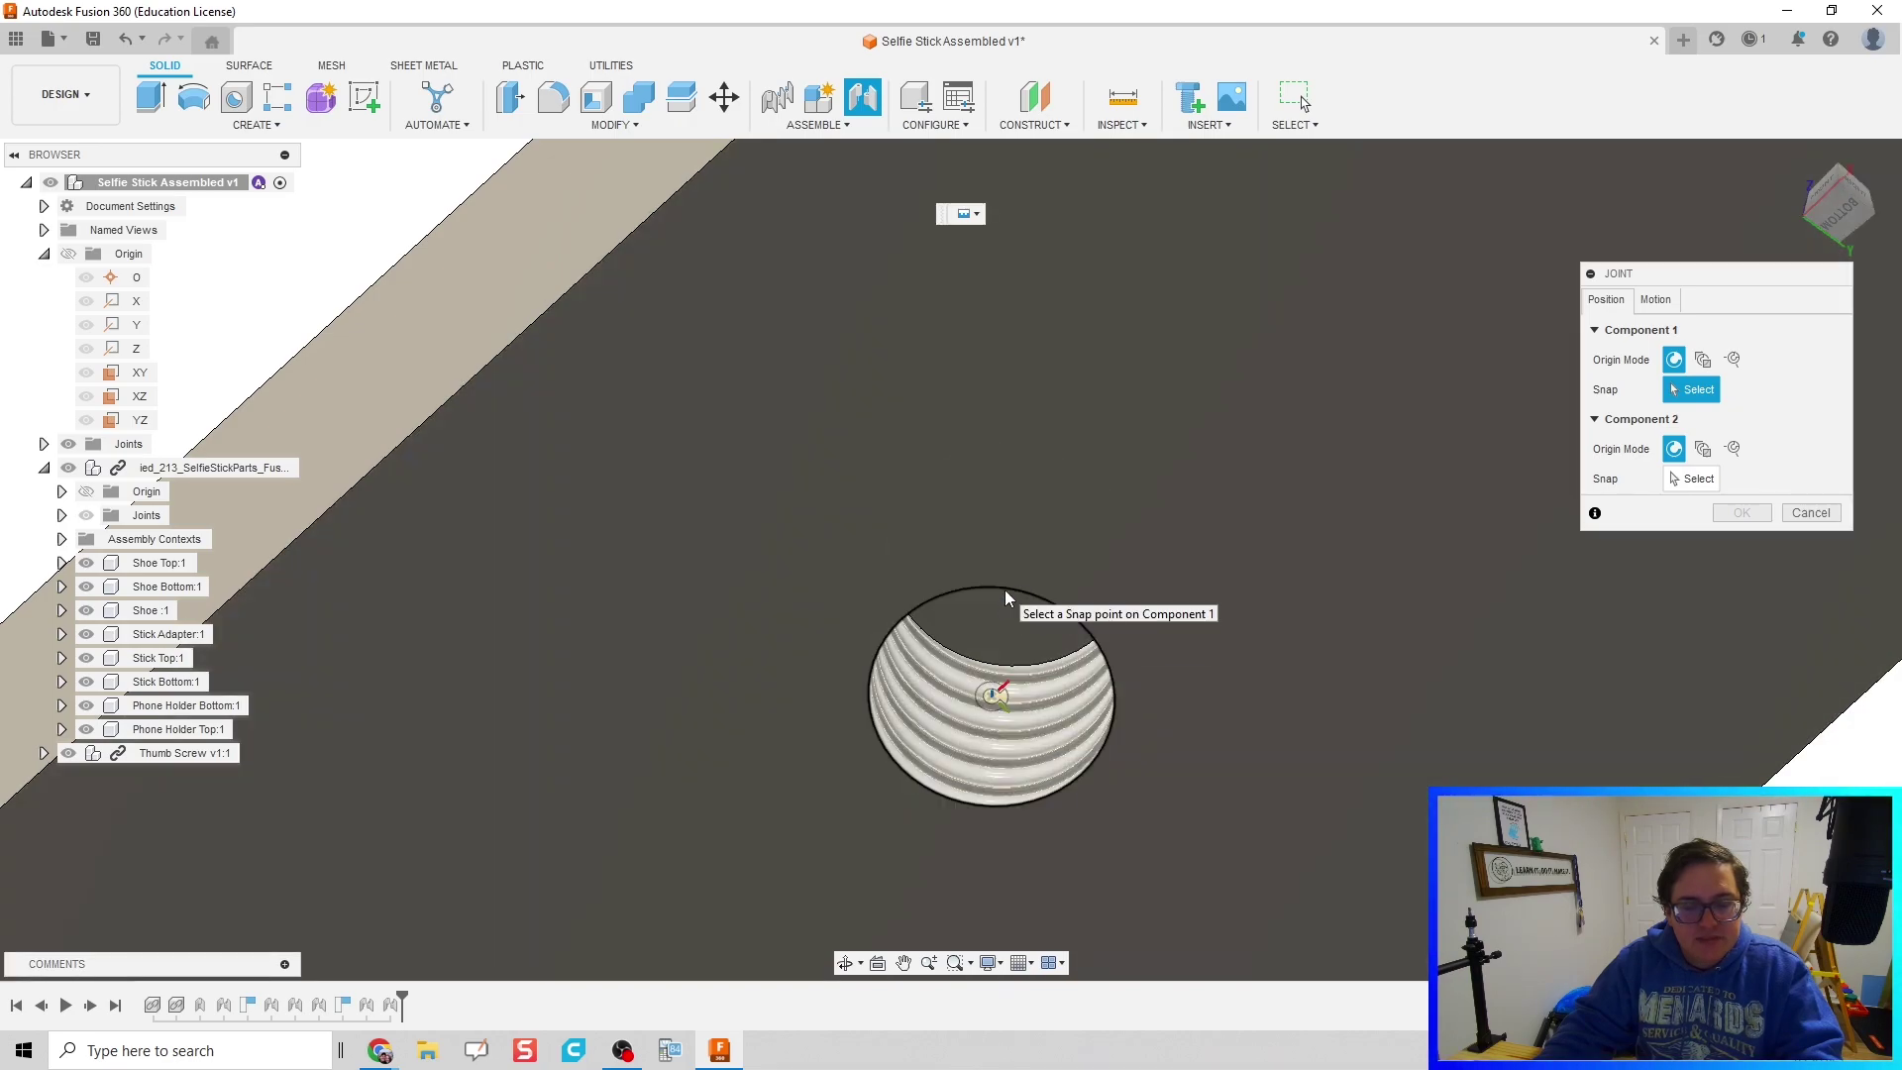
click(1005, 591)
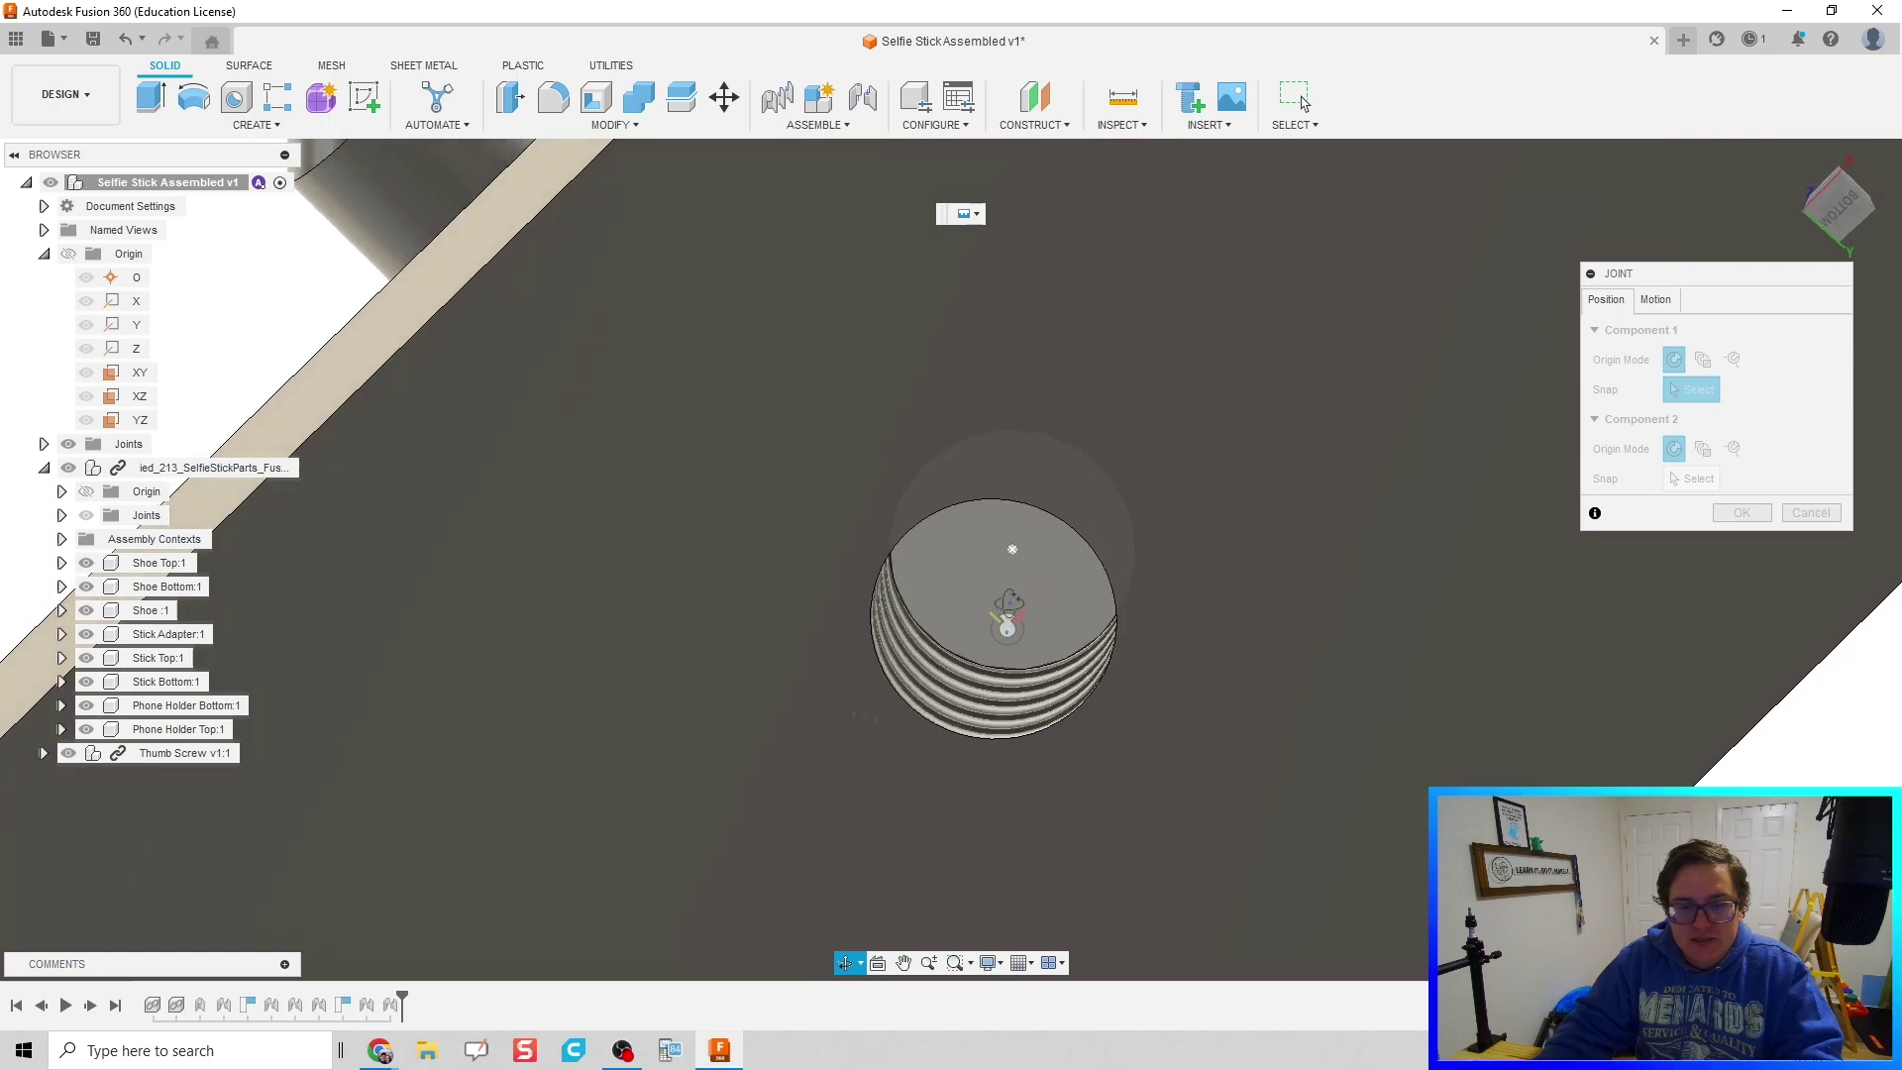
click(1013, 557)
Step: Snap the Phone Holder Bottom to the upper end of the Shoe's threaded shank and create the joint
scroll(1013, 555, down, 5)
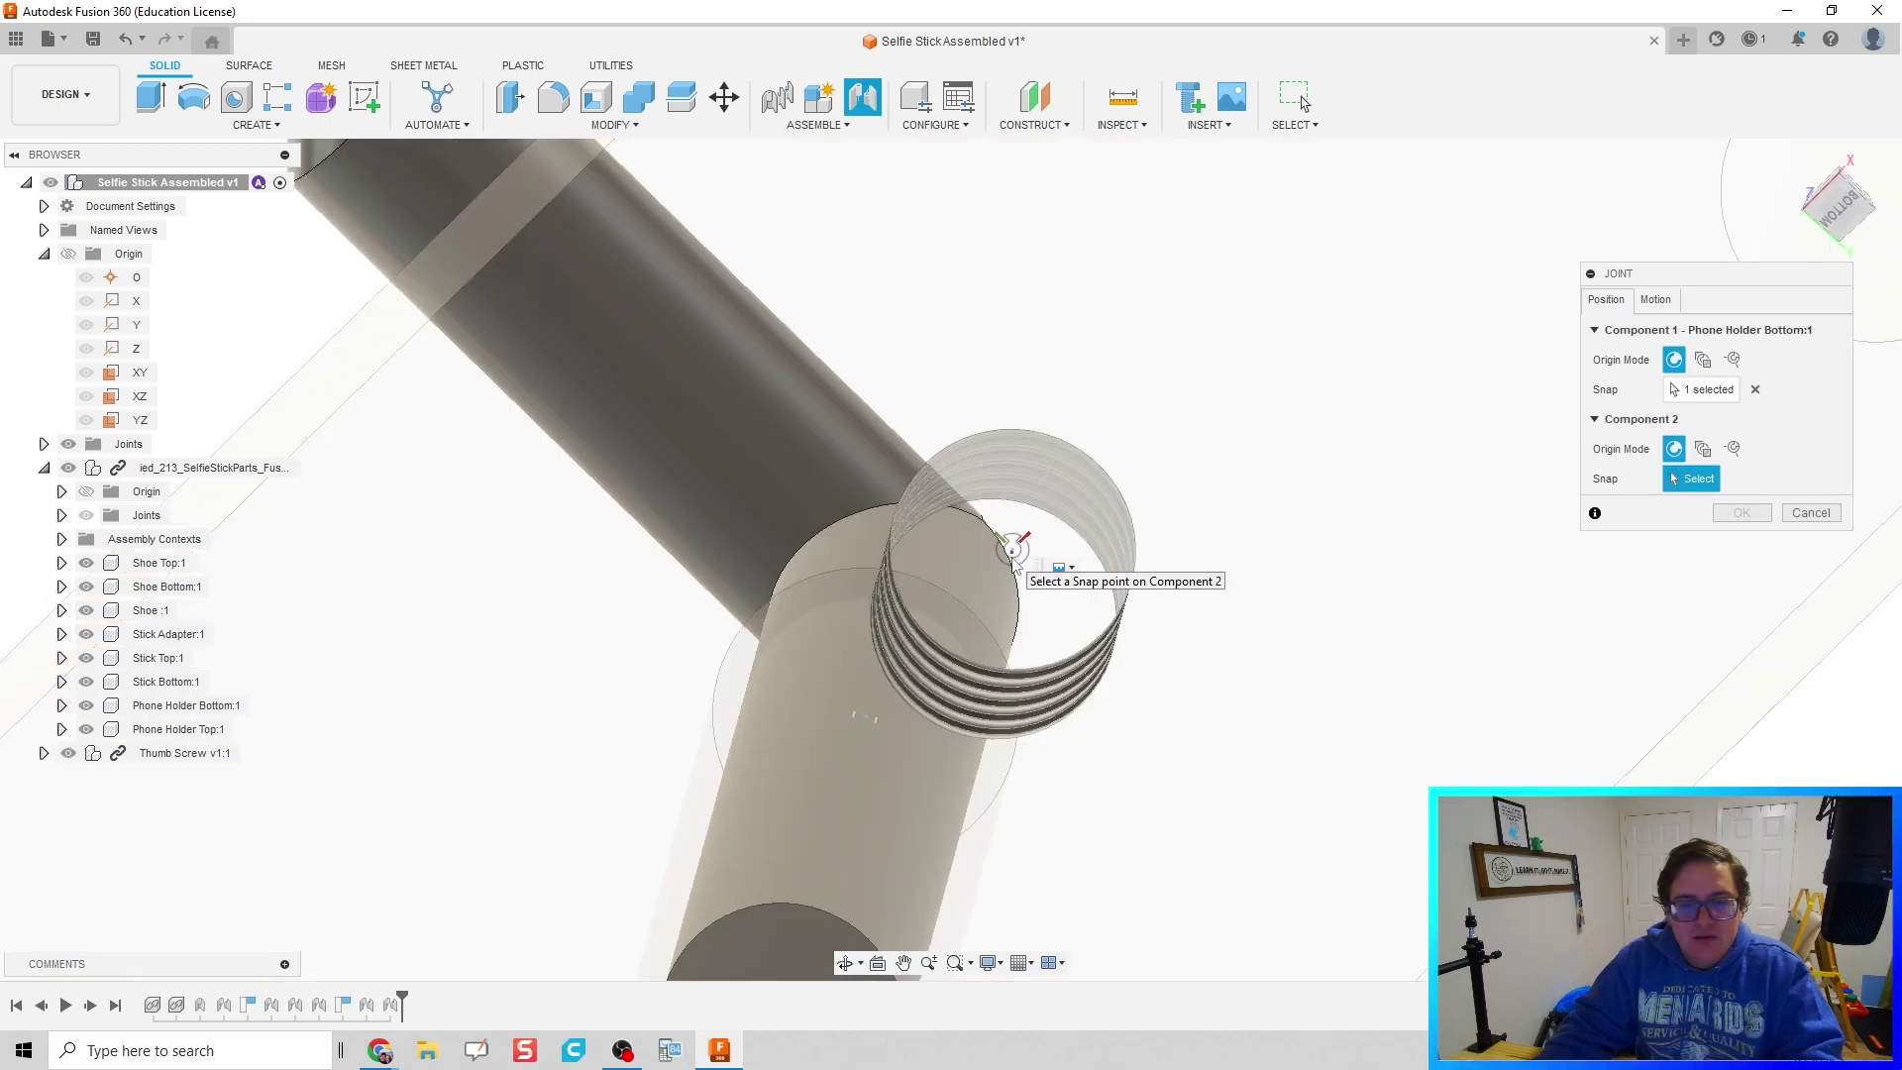
shift+middle_drag(774, 429, 579, 285)
shift+middle_drag(610, 273, 633, 329)
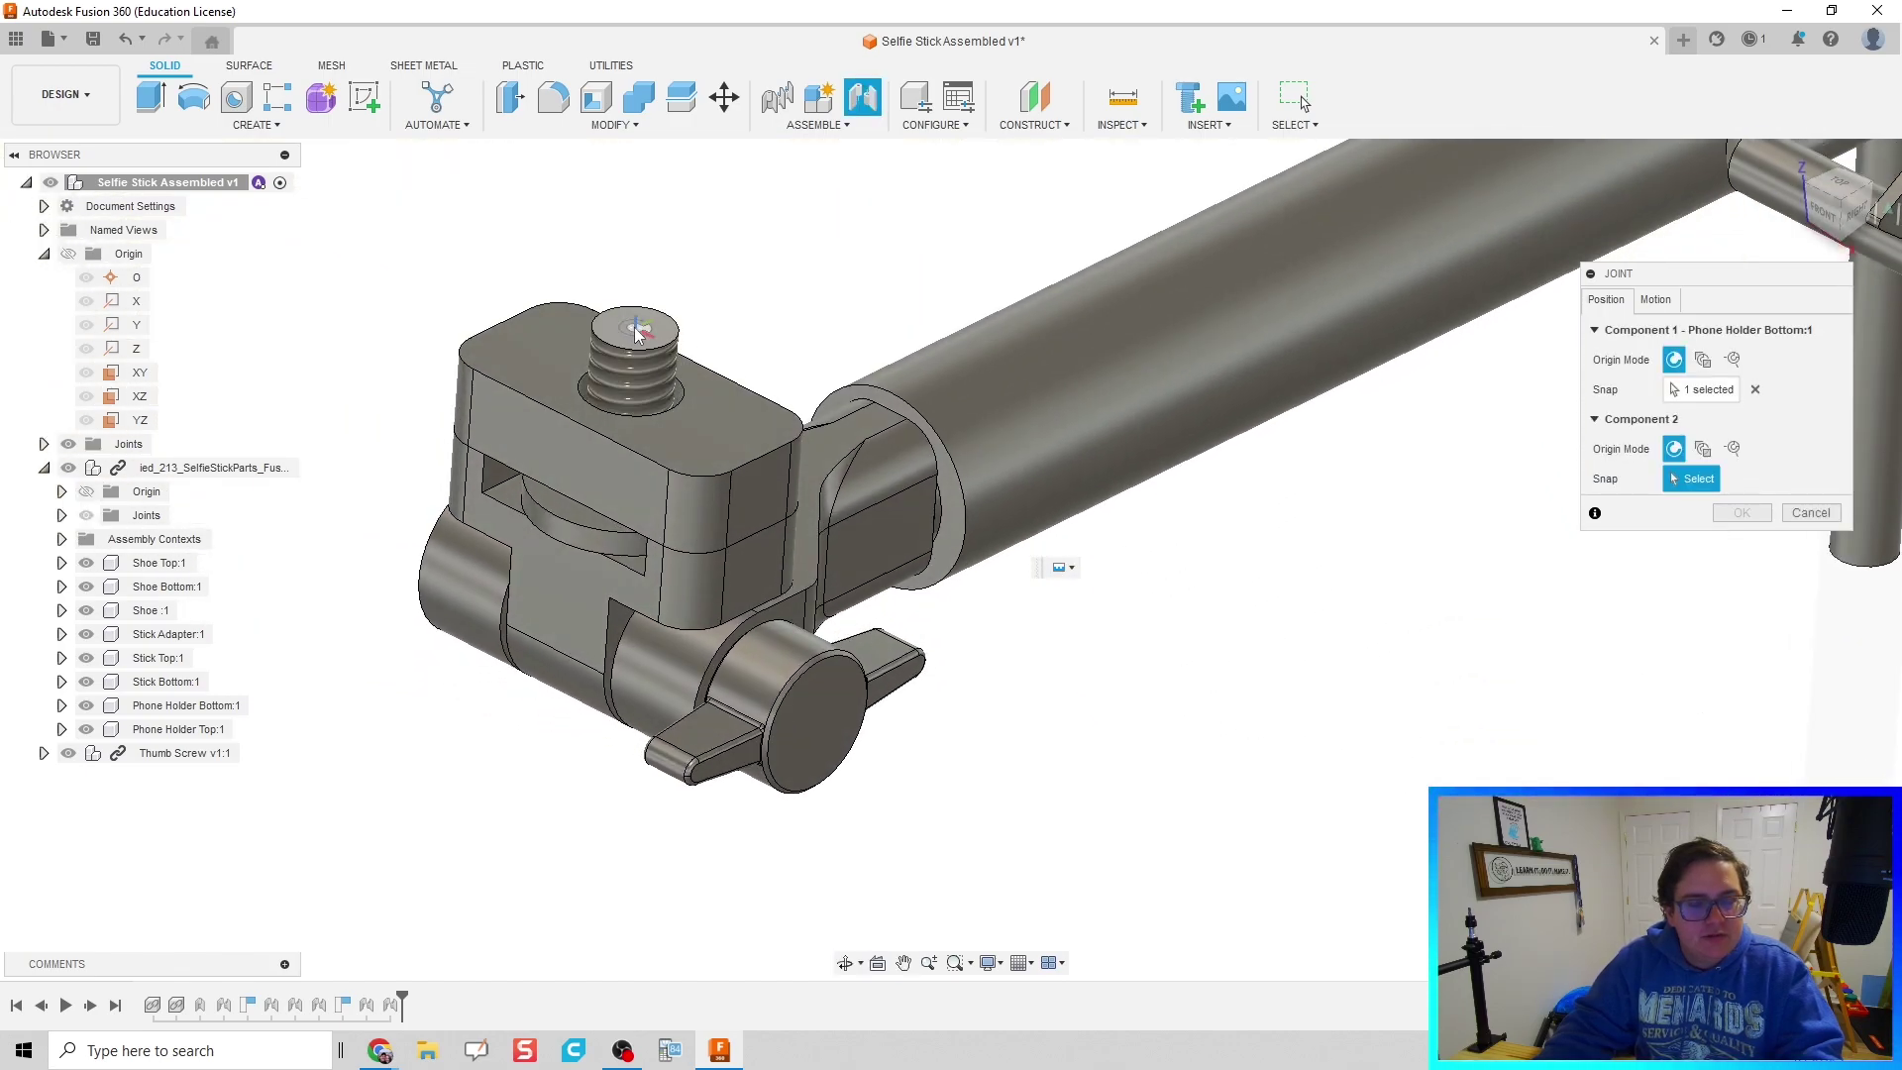
click(634, 328)
shift+middle_drag(538, 466, 505, 416)
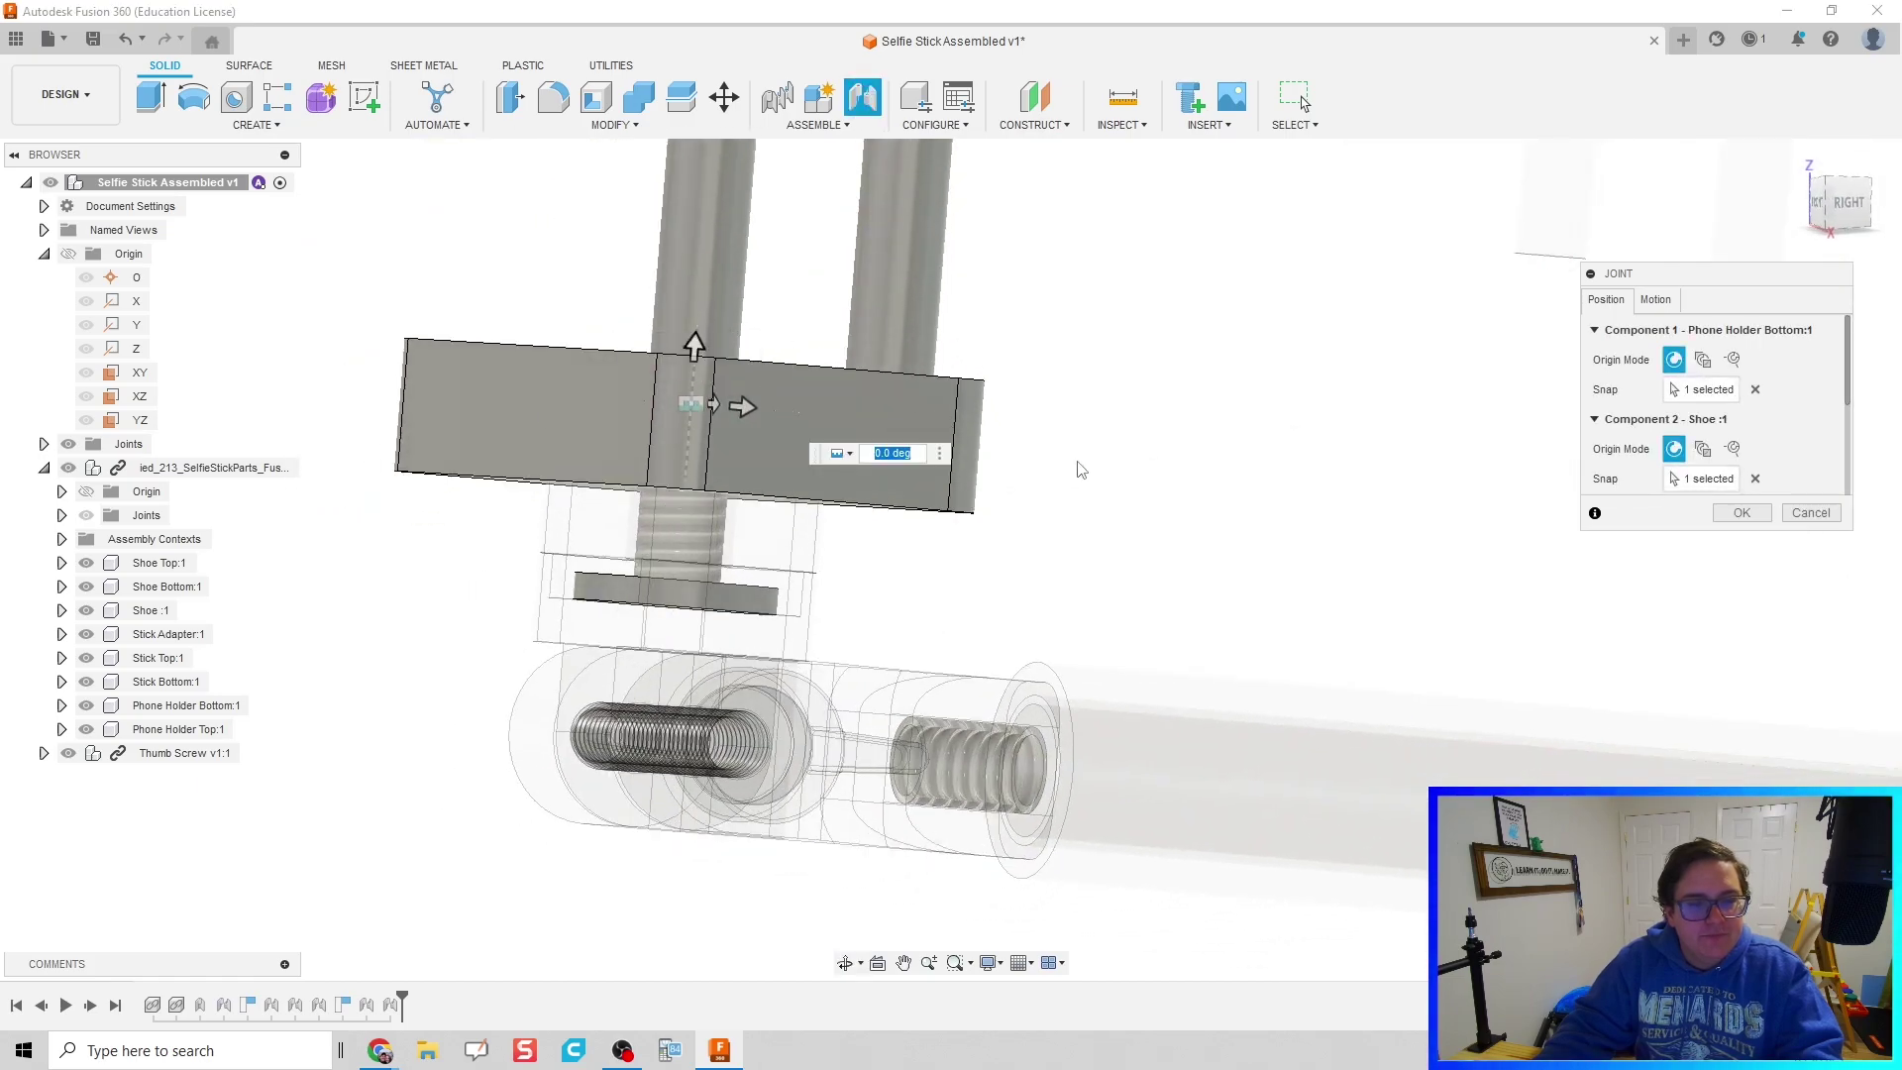
shift+middle_drag(1080, 470, 1324, 594)
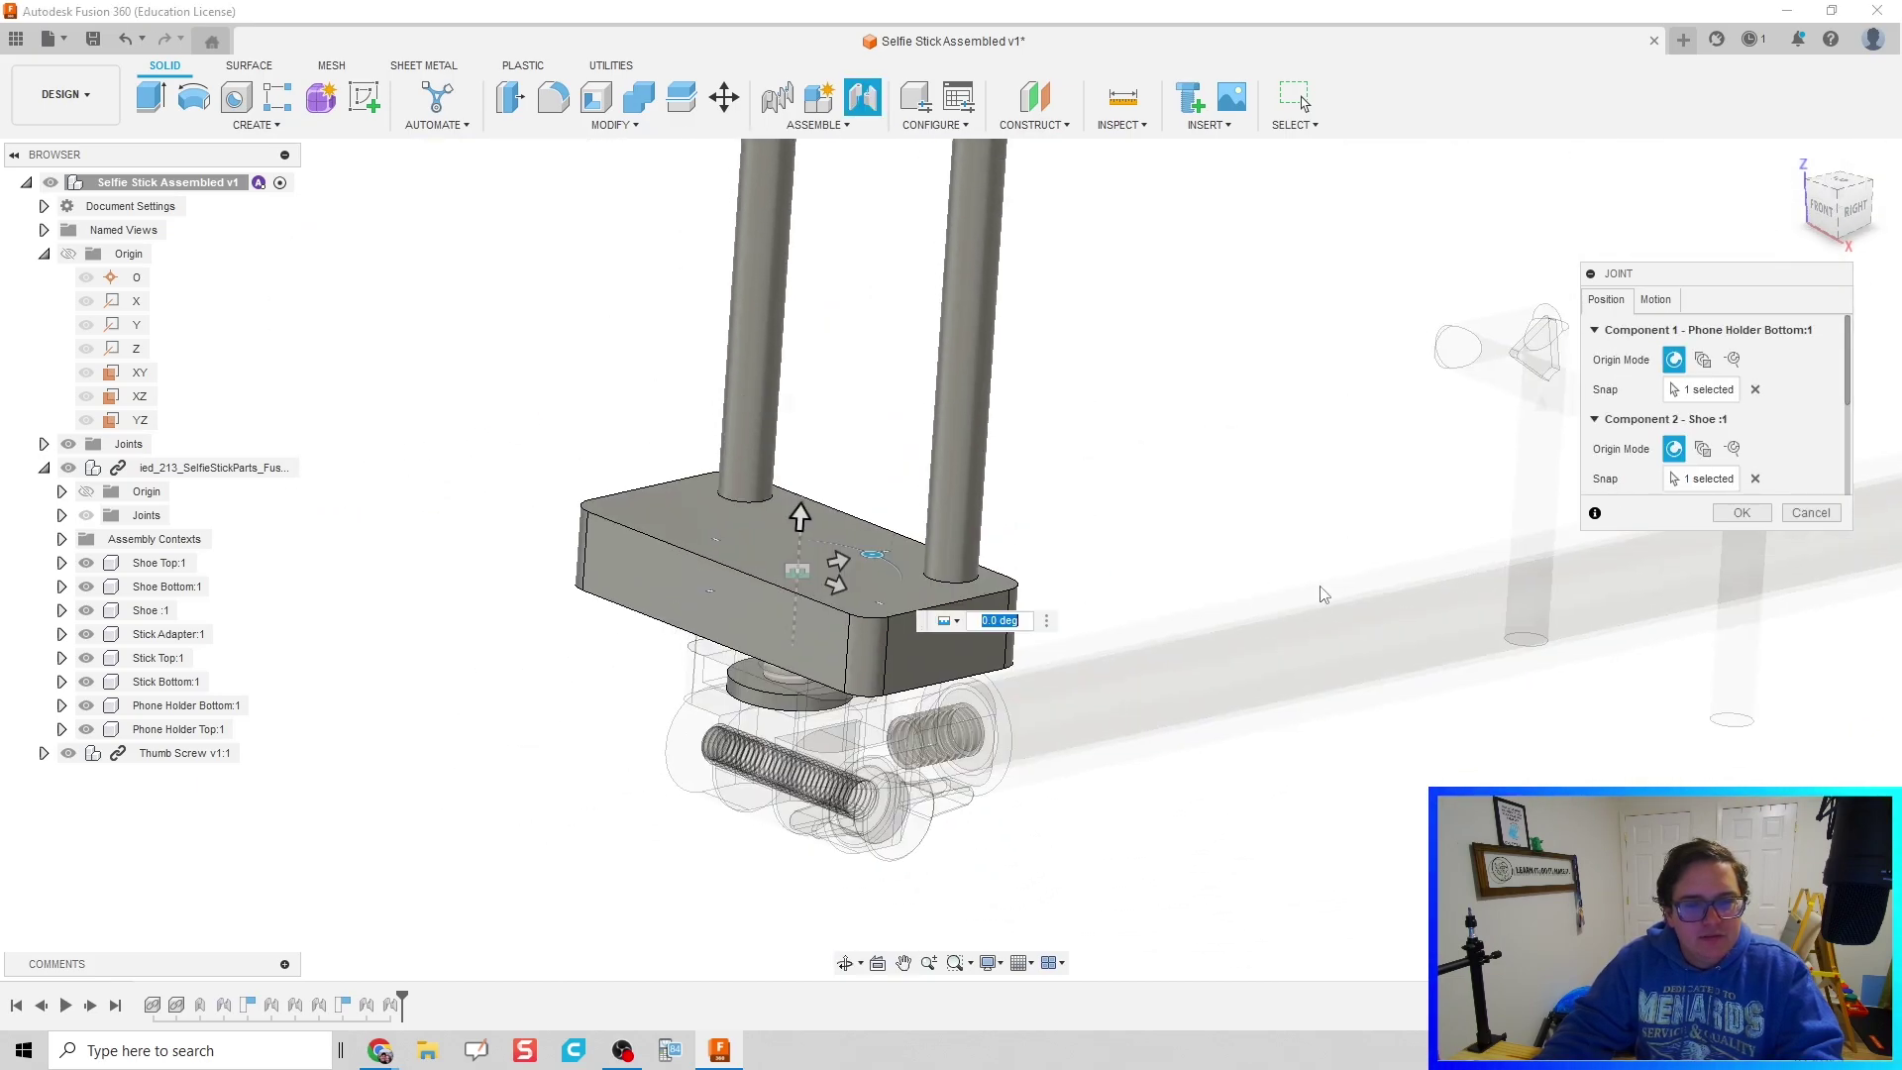
click(1740, 513)
Step: Test the motion of the attached phone holder on the stick and revert it to its joined position
scroll(882, 441, down, 5)
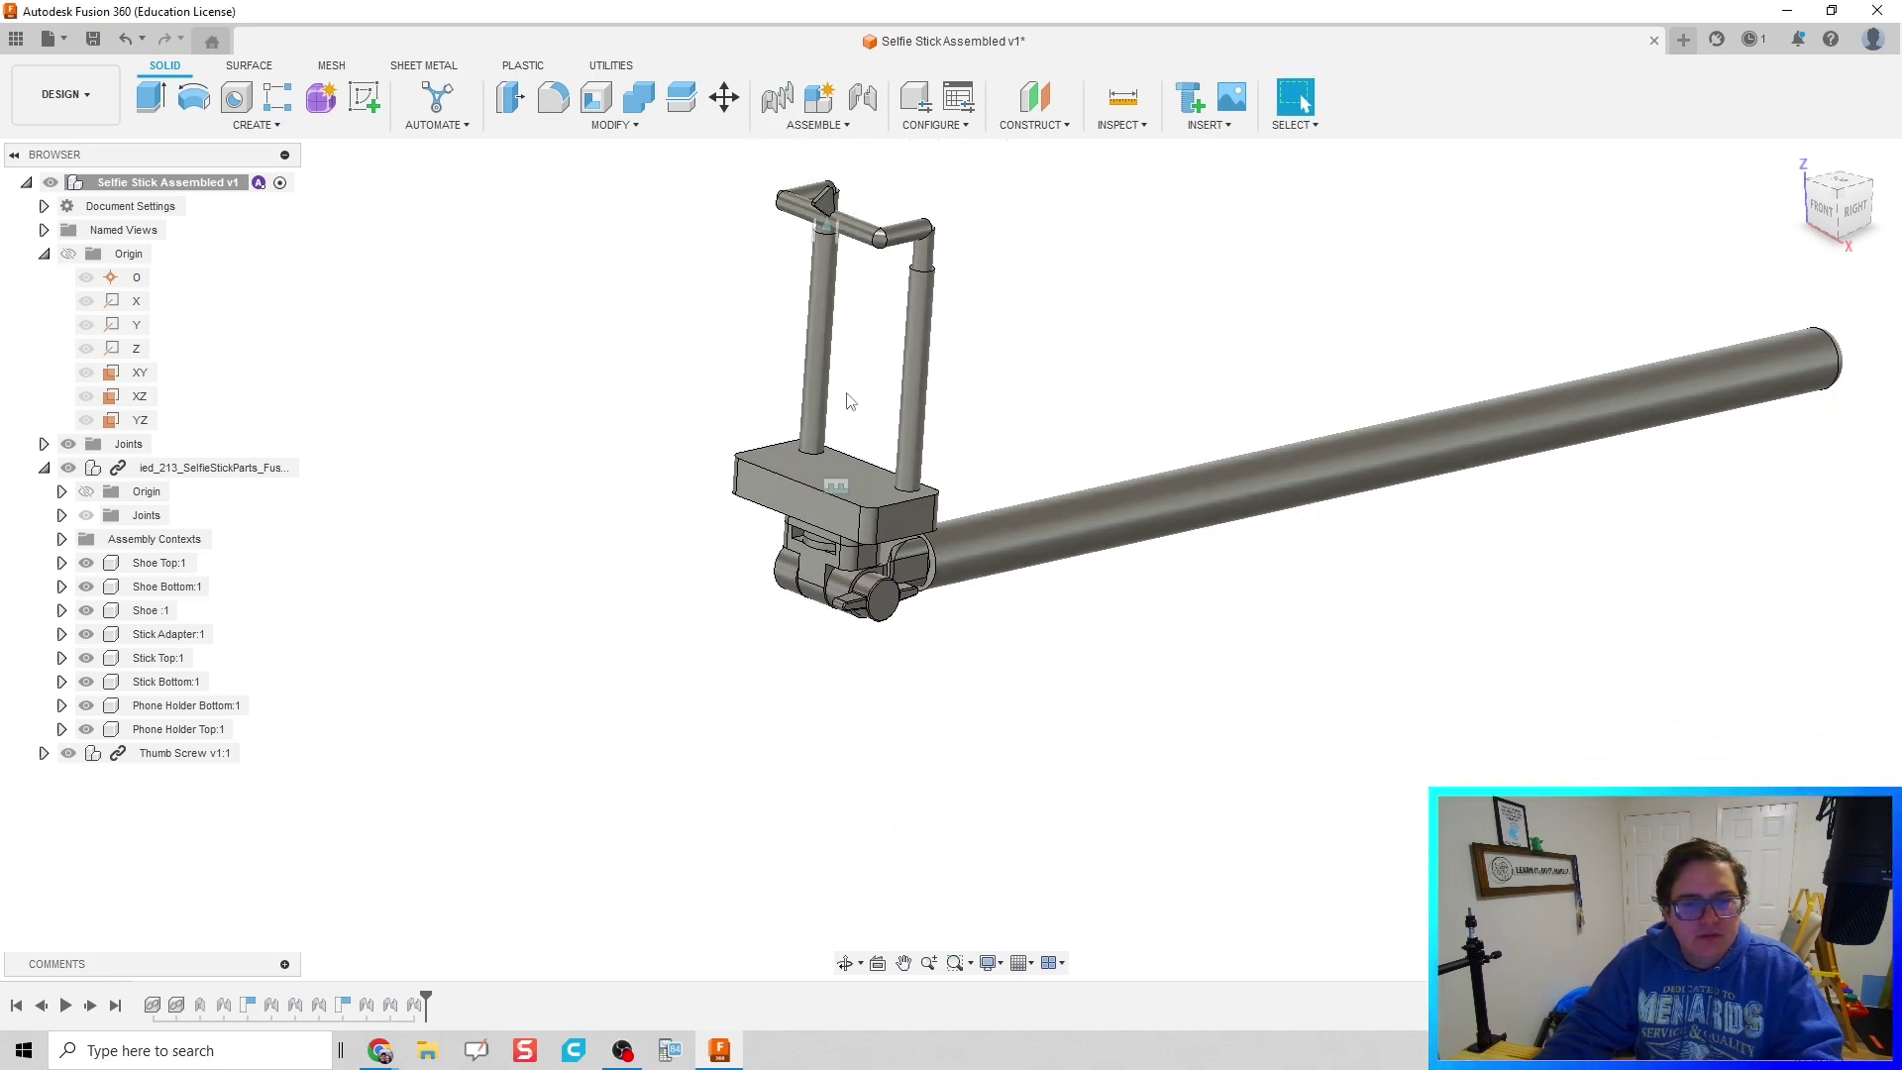
drag(887, 273, 1261, 301)
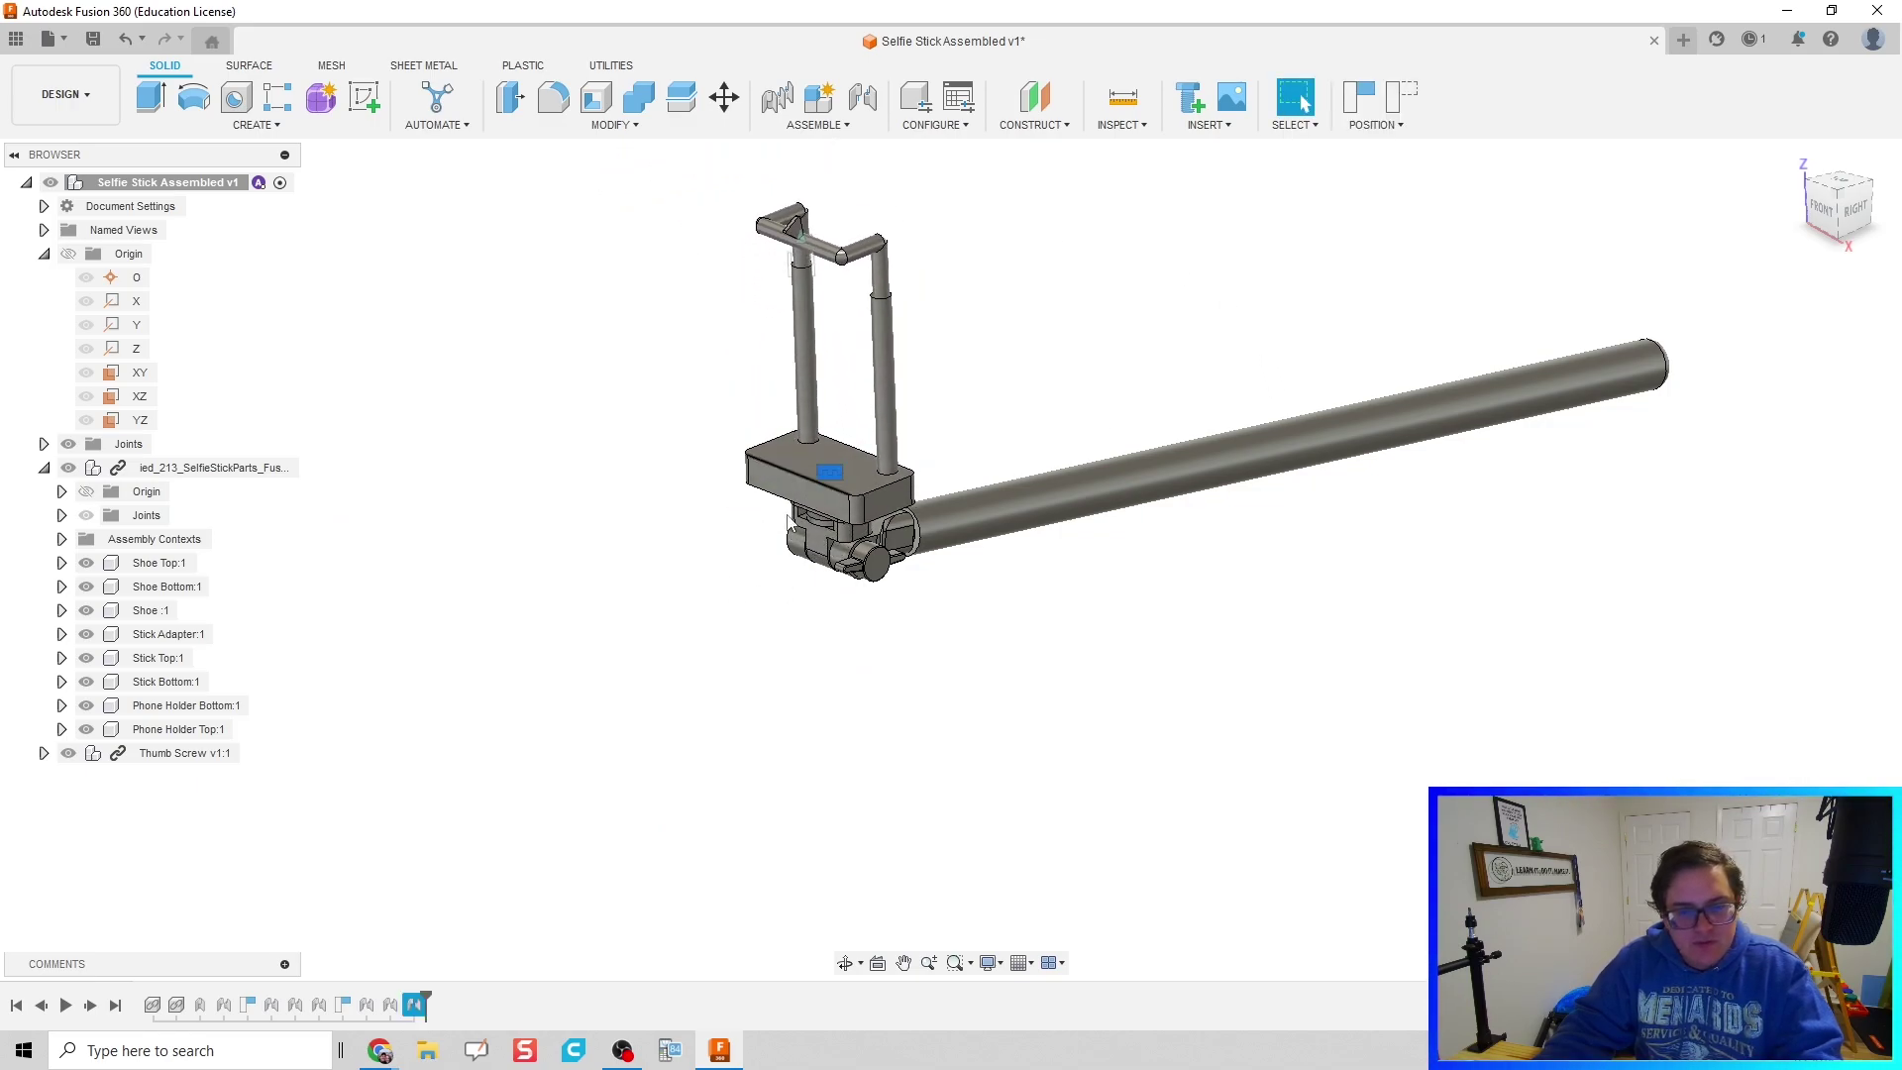
click(1401, 97)
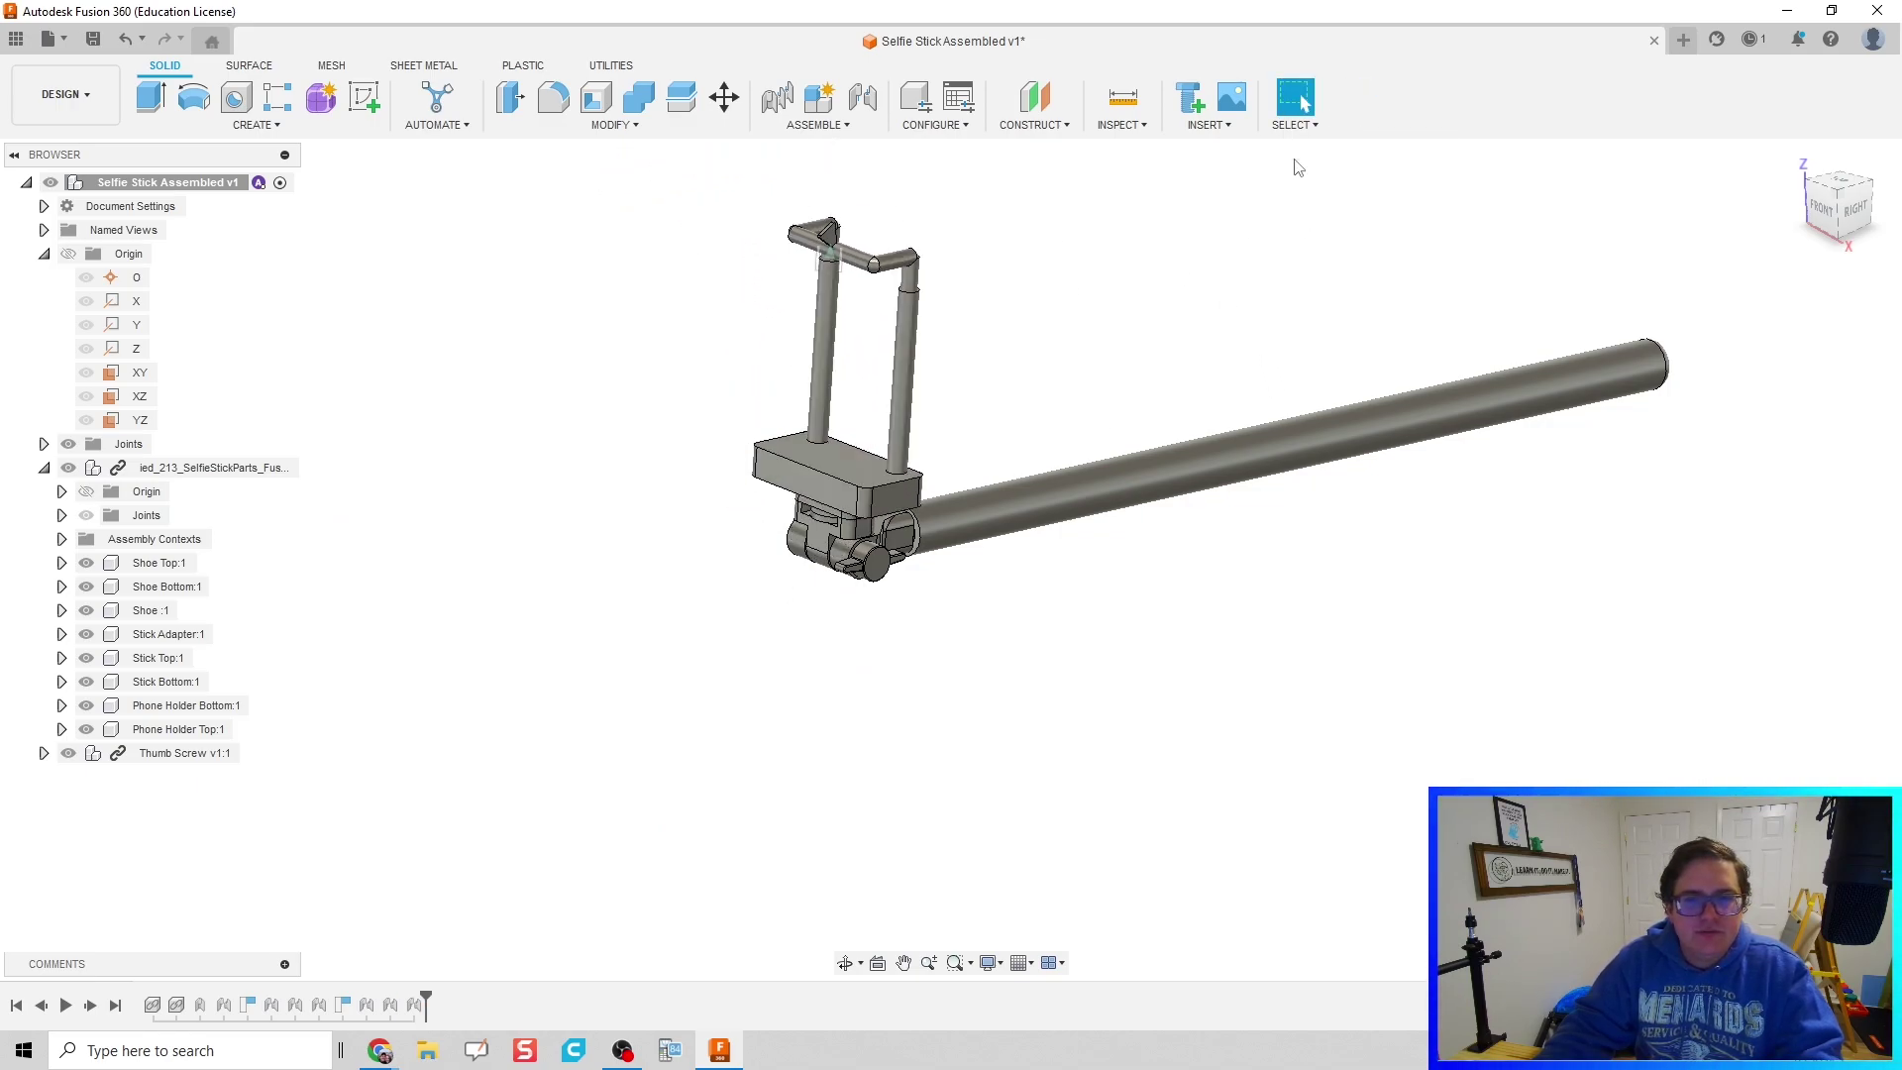
scroll(816, 347, up, 3)
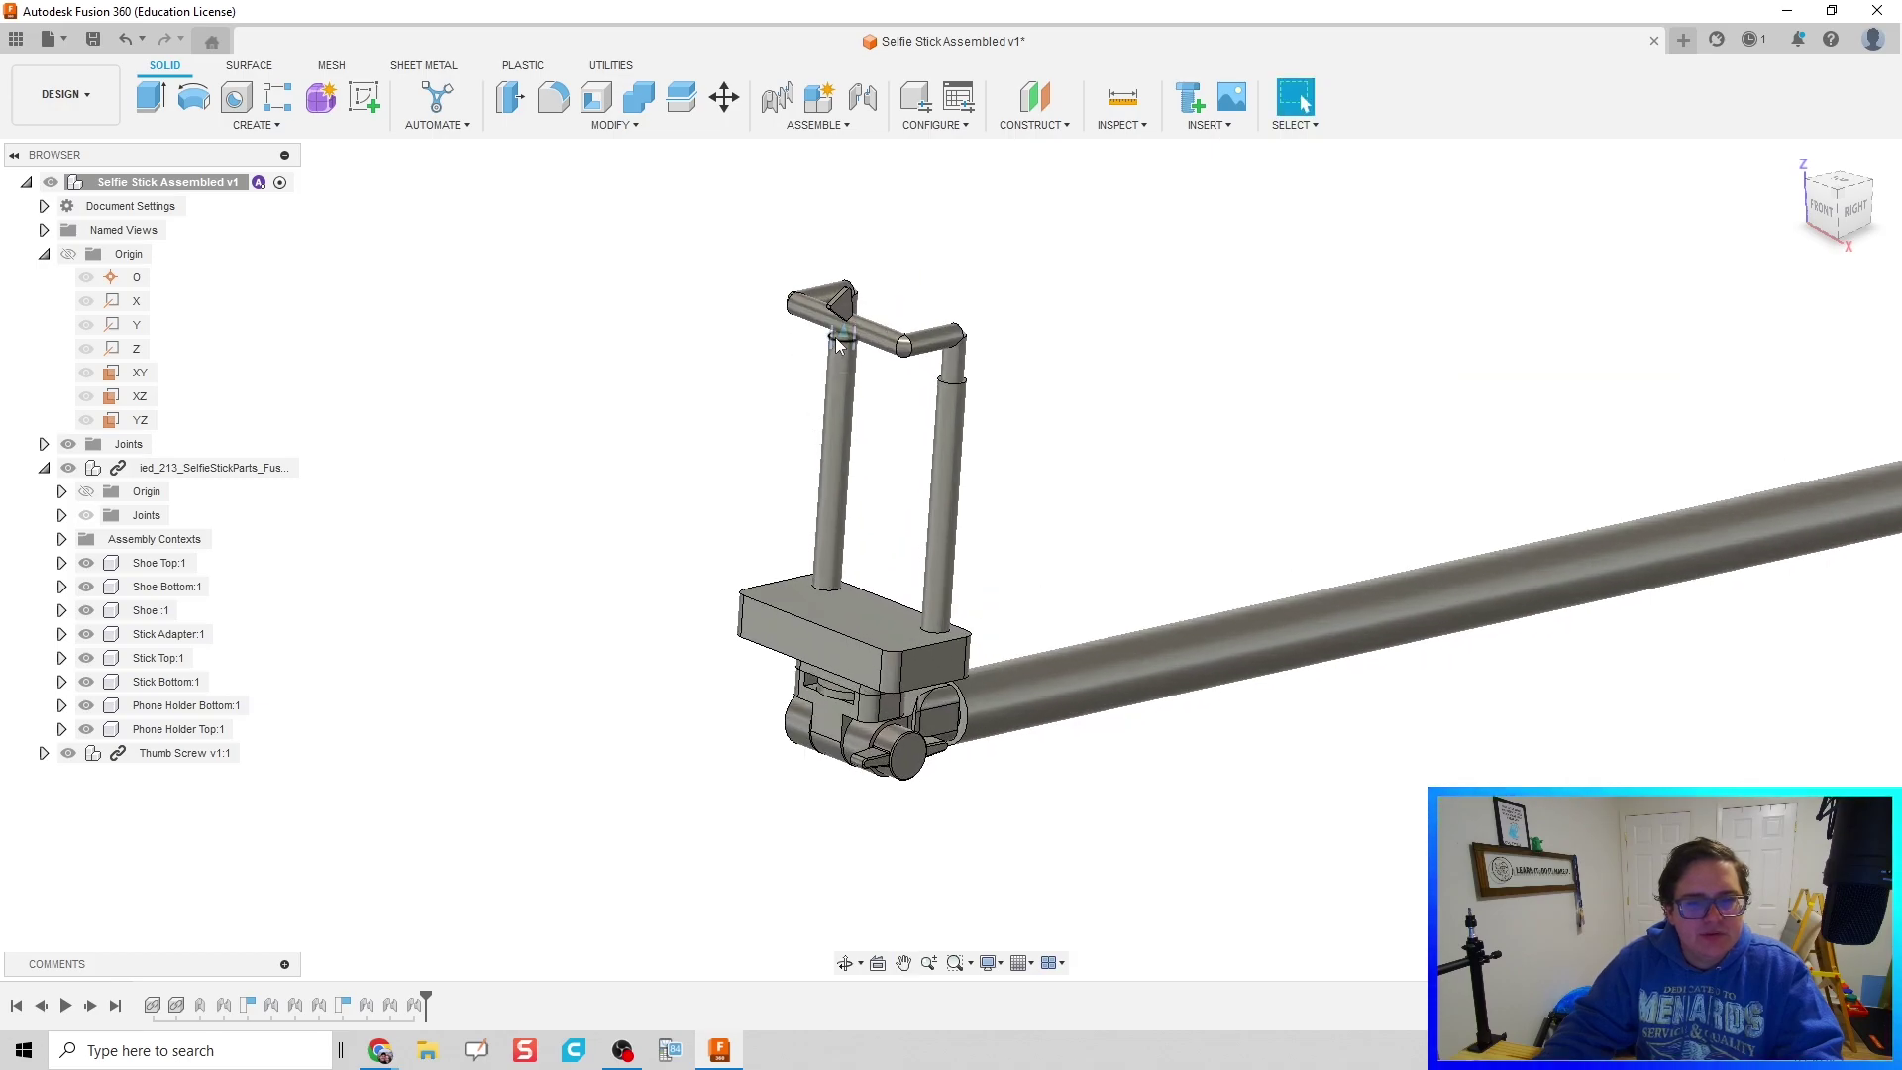
scroll(842, 336, up, 2)
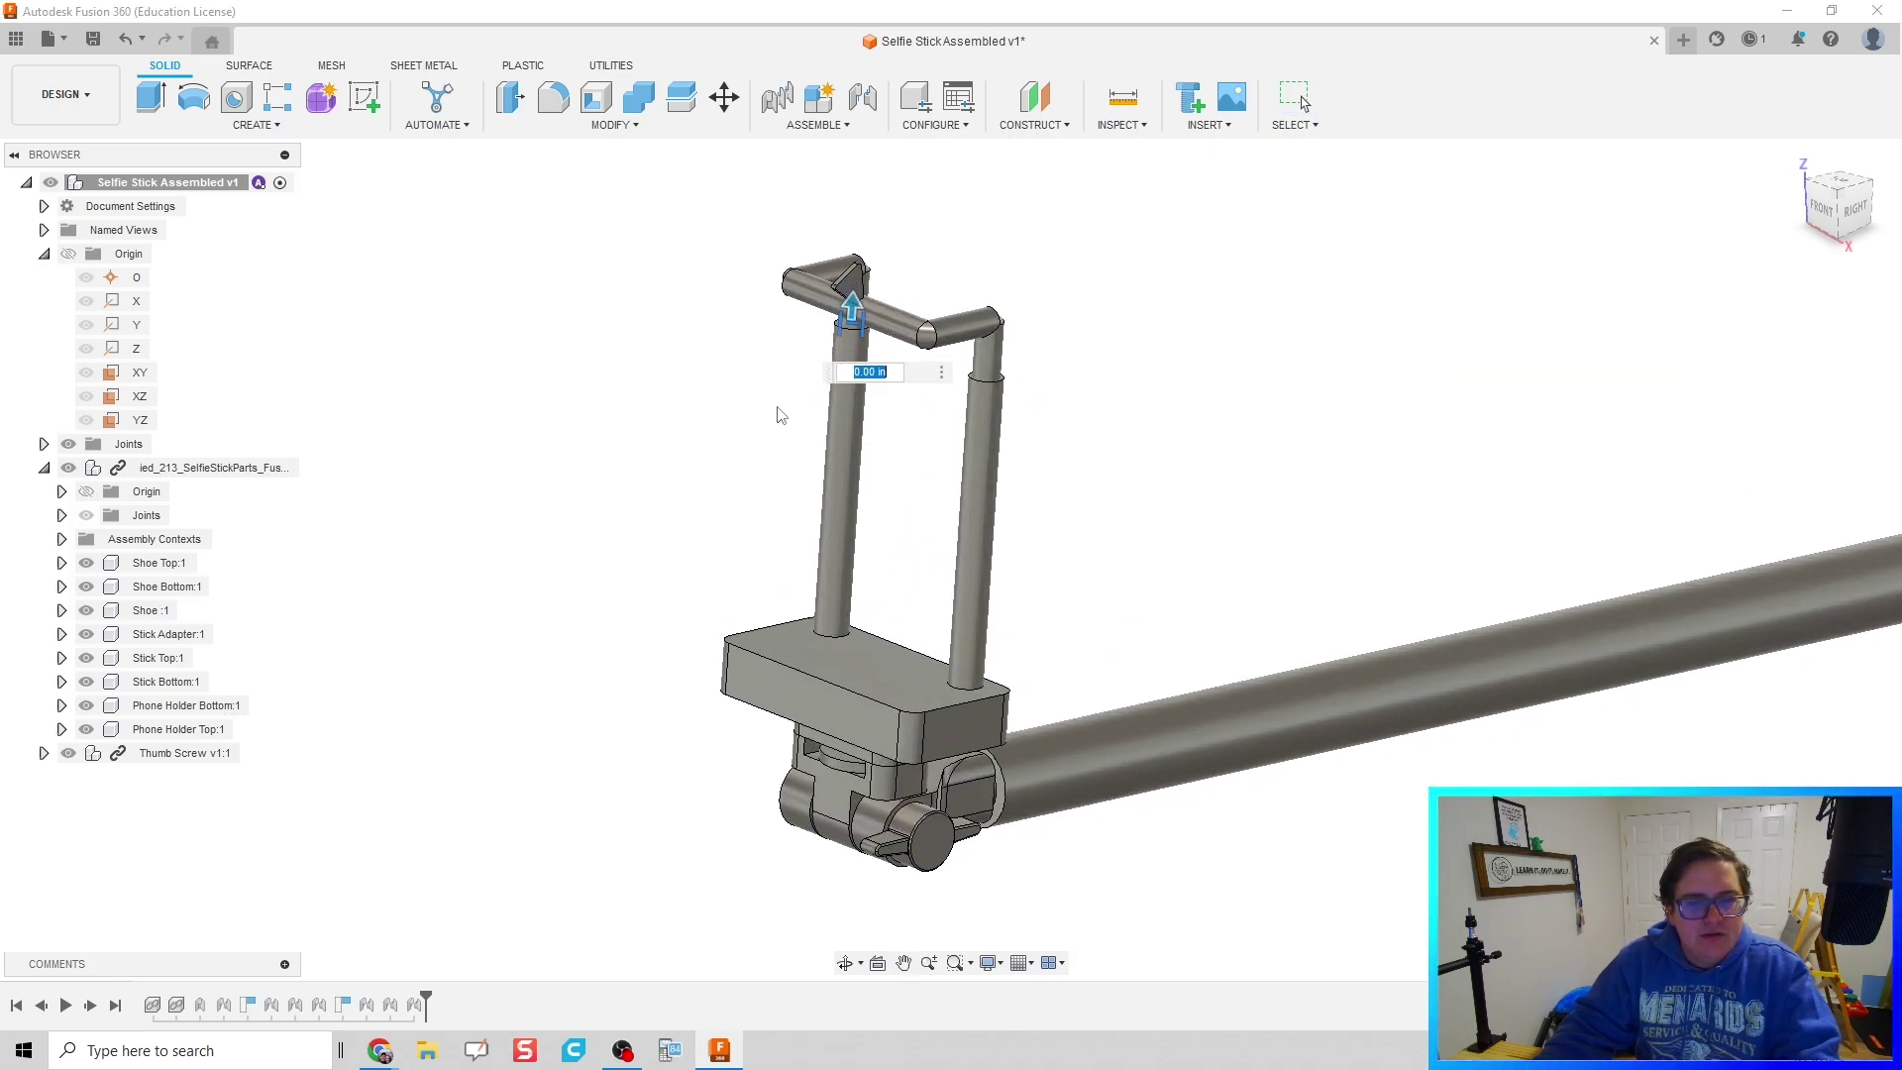
right_click(856, 325)
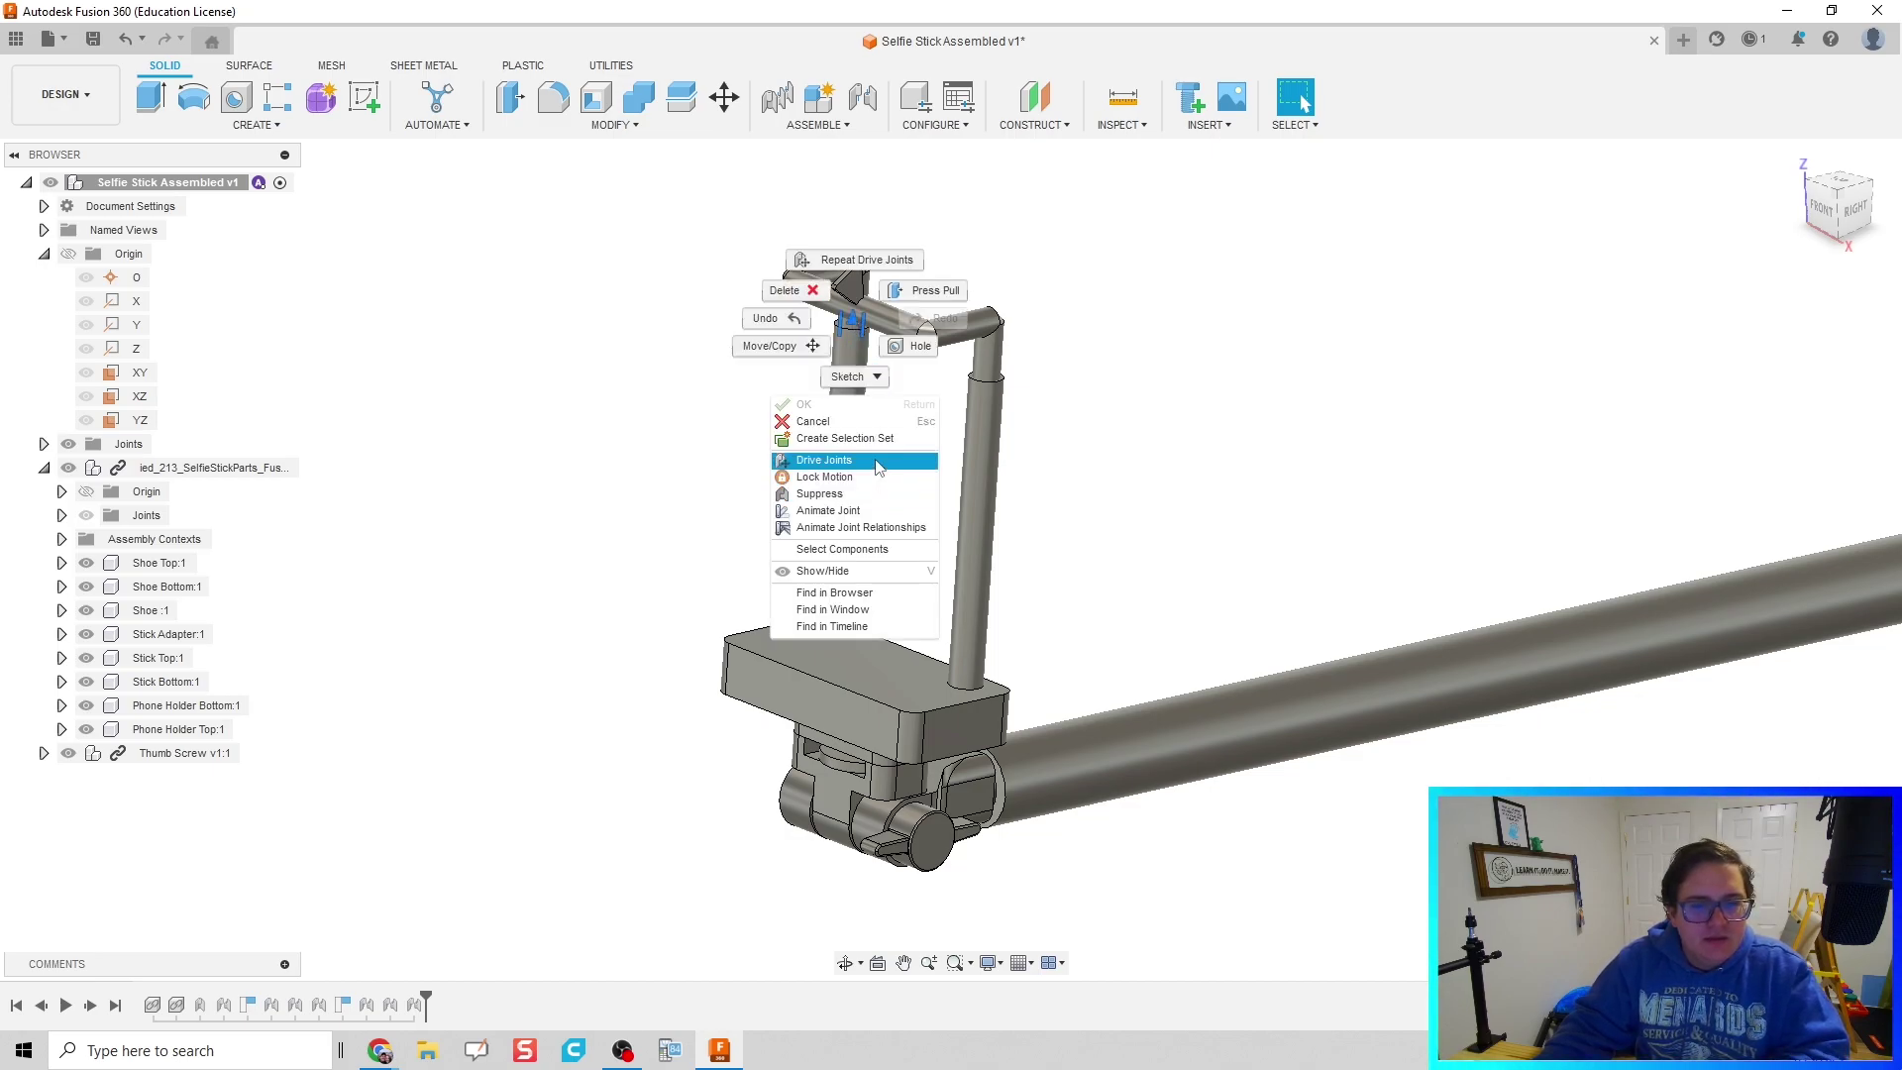
click(718, 441)
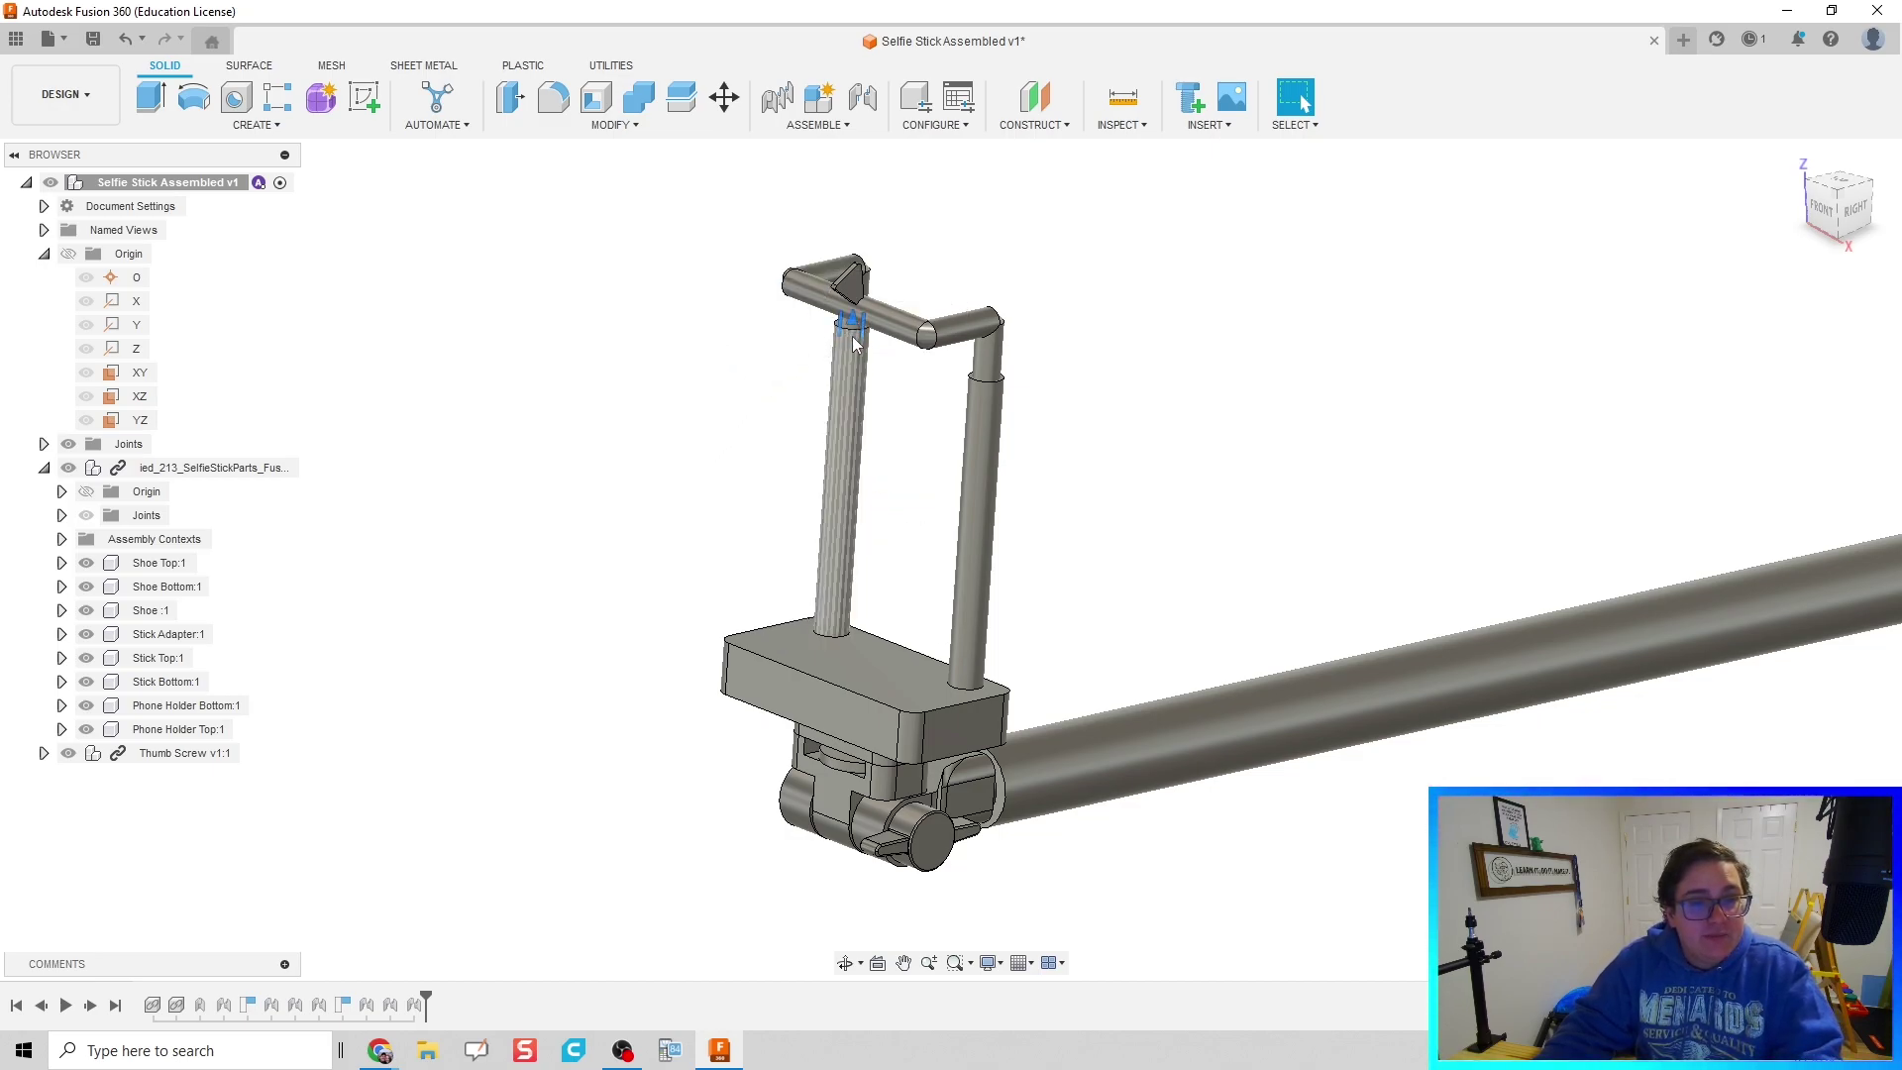
Step: Break the external links of the ied_213_SelfieStickParts component and the Thumb Screw component
right_click(171, 472)
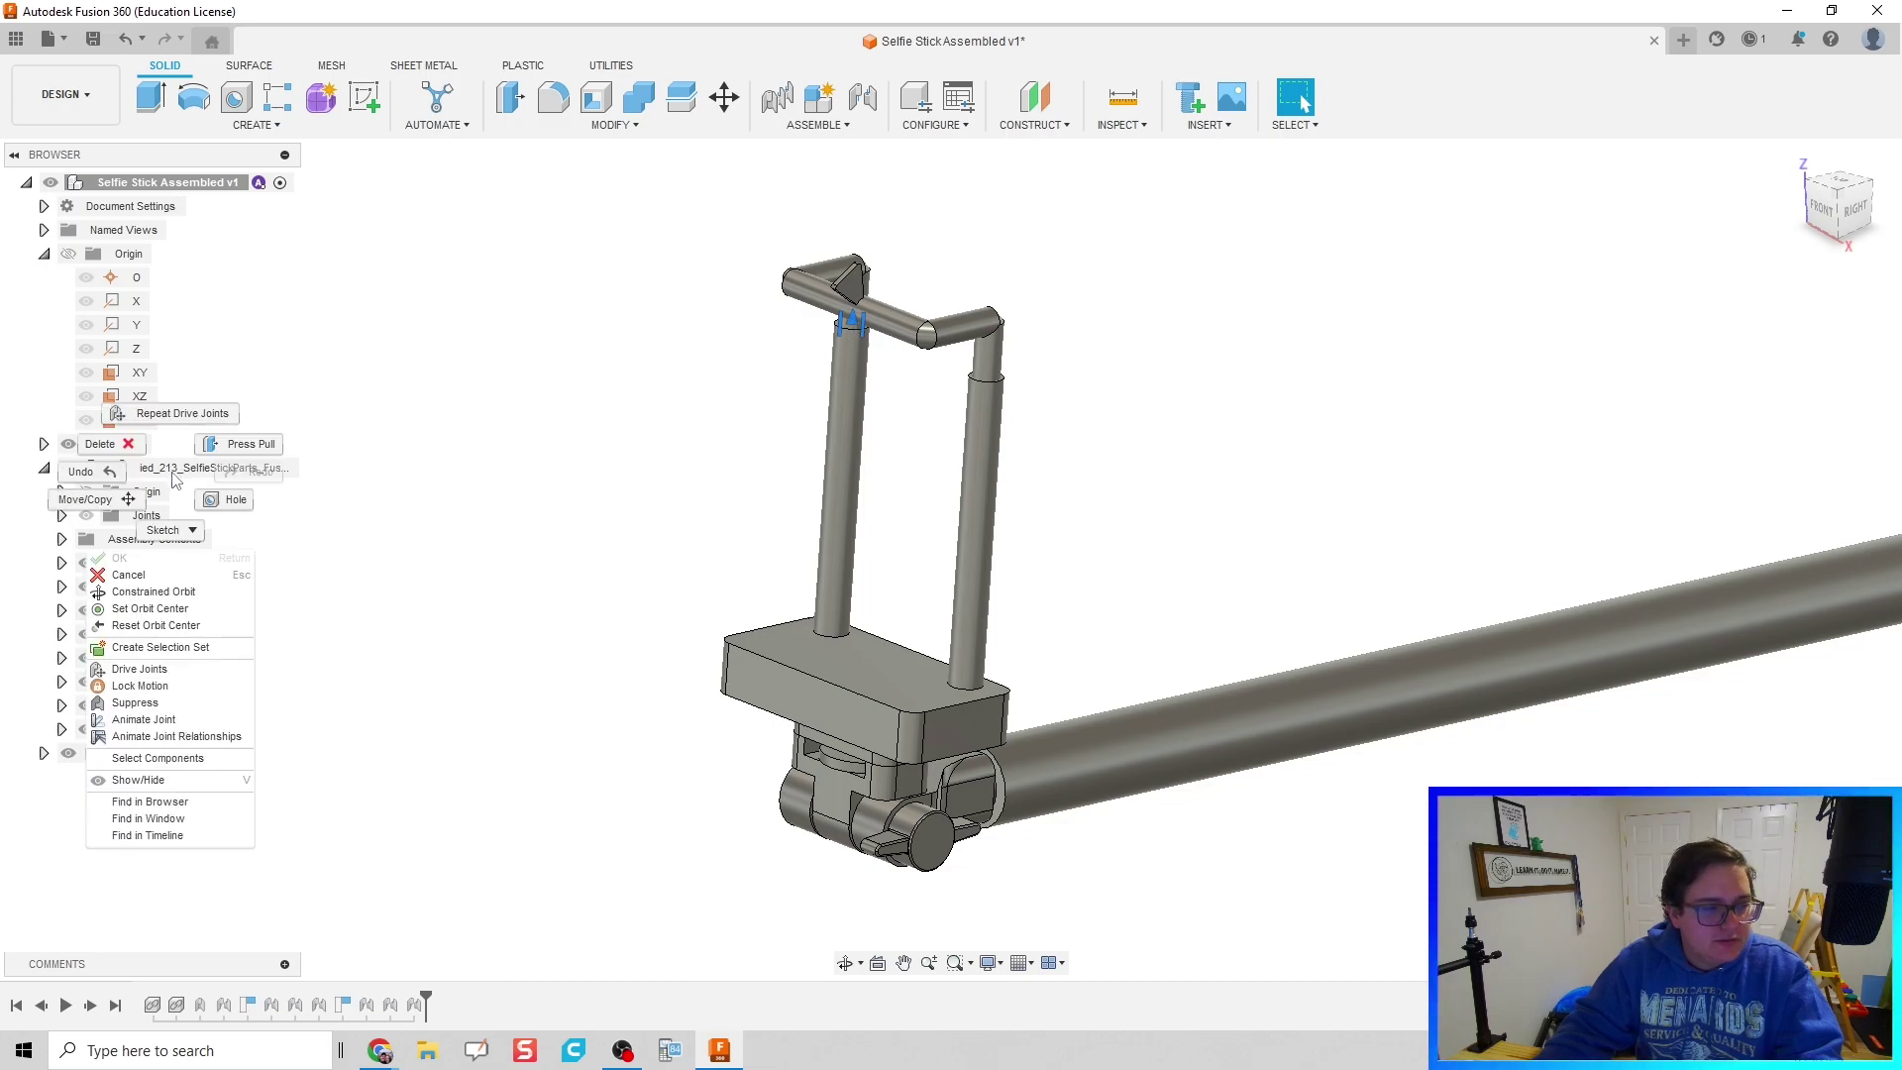
click(588, 427)
right_click(161, 472)
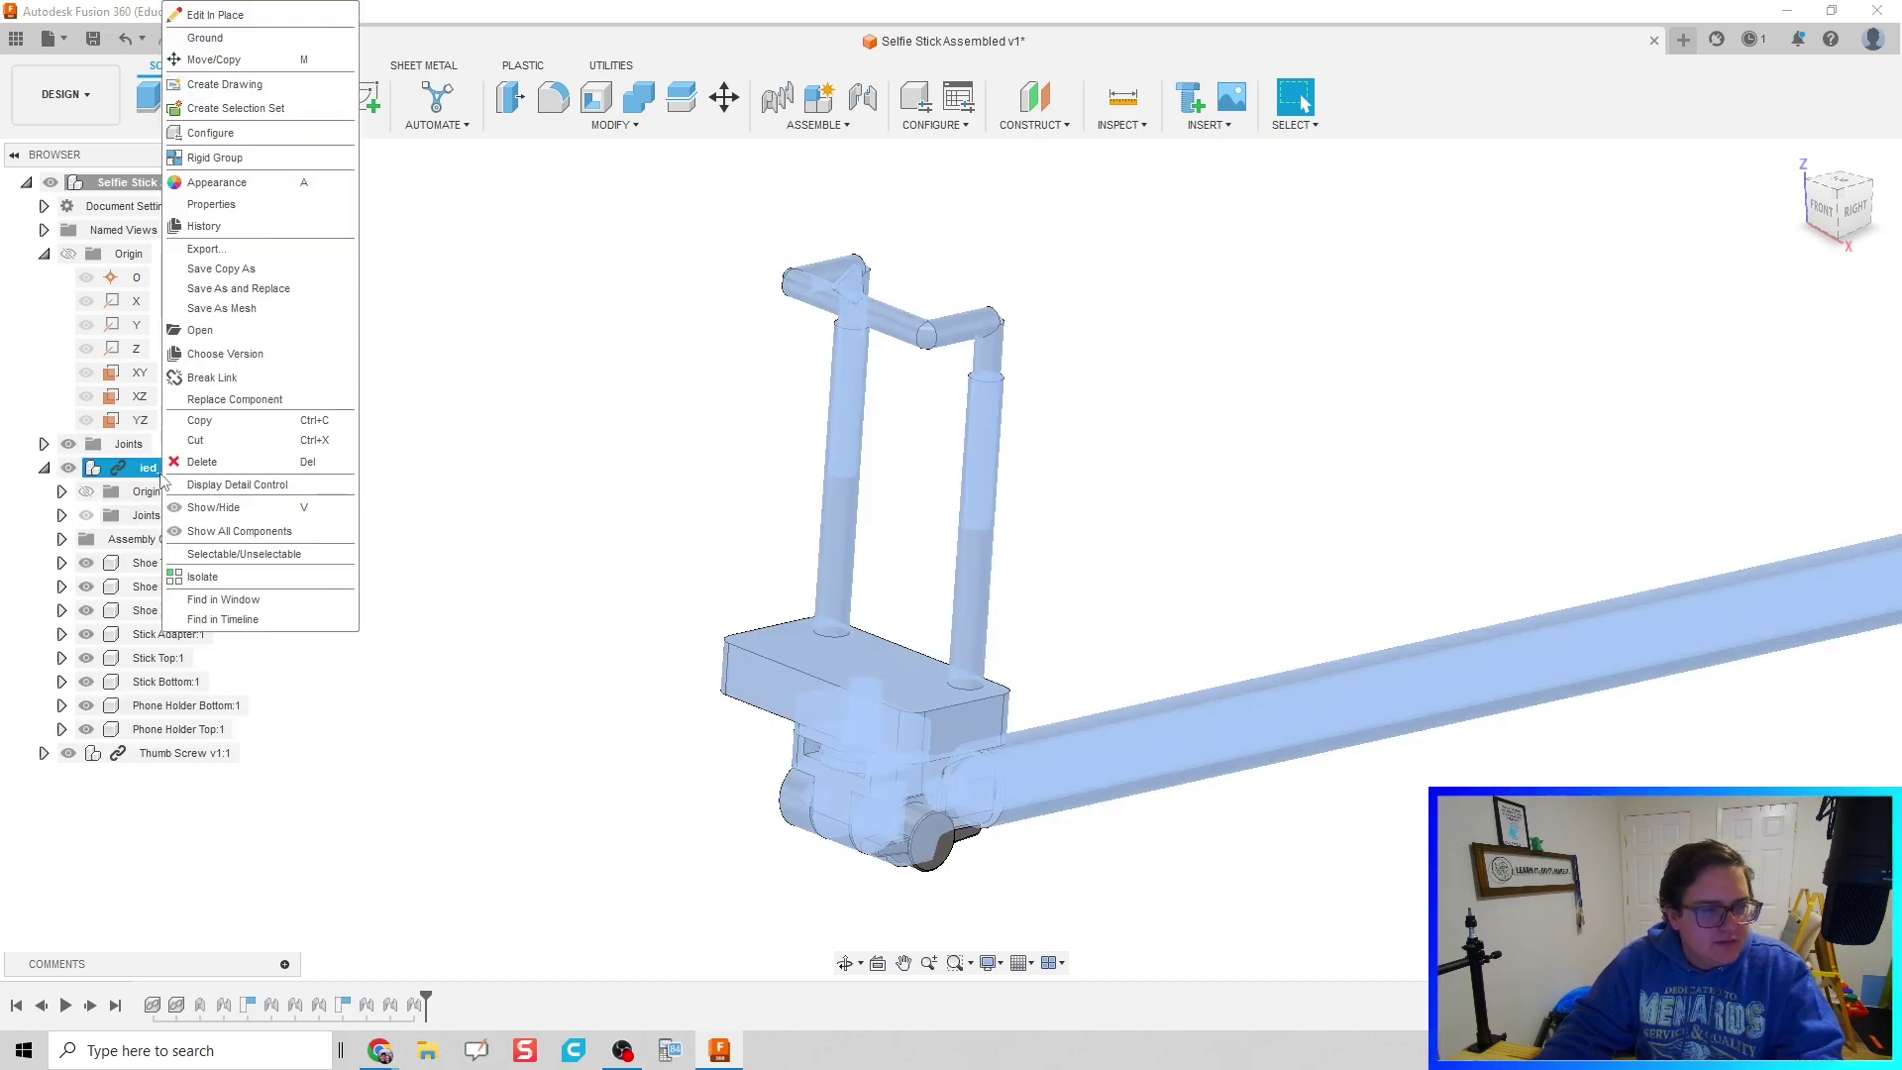
click(234, 379)
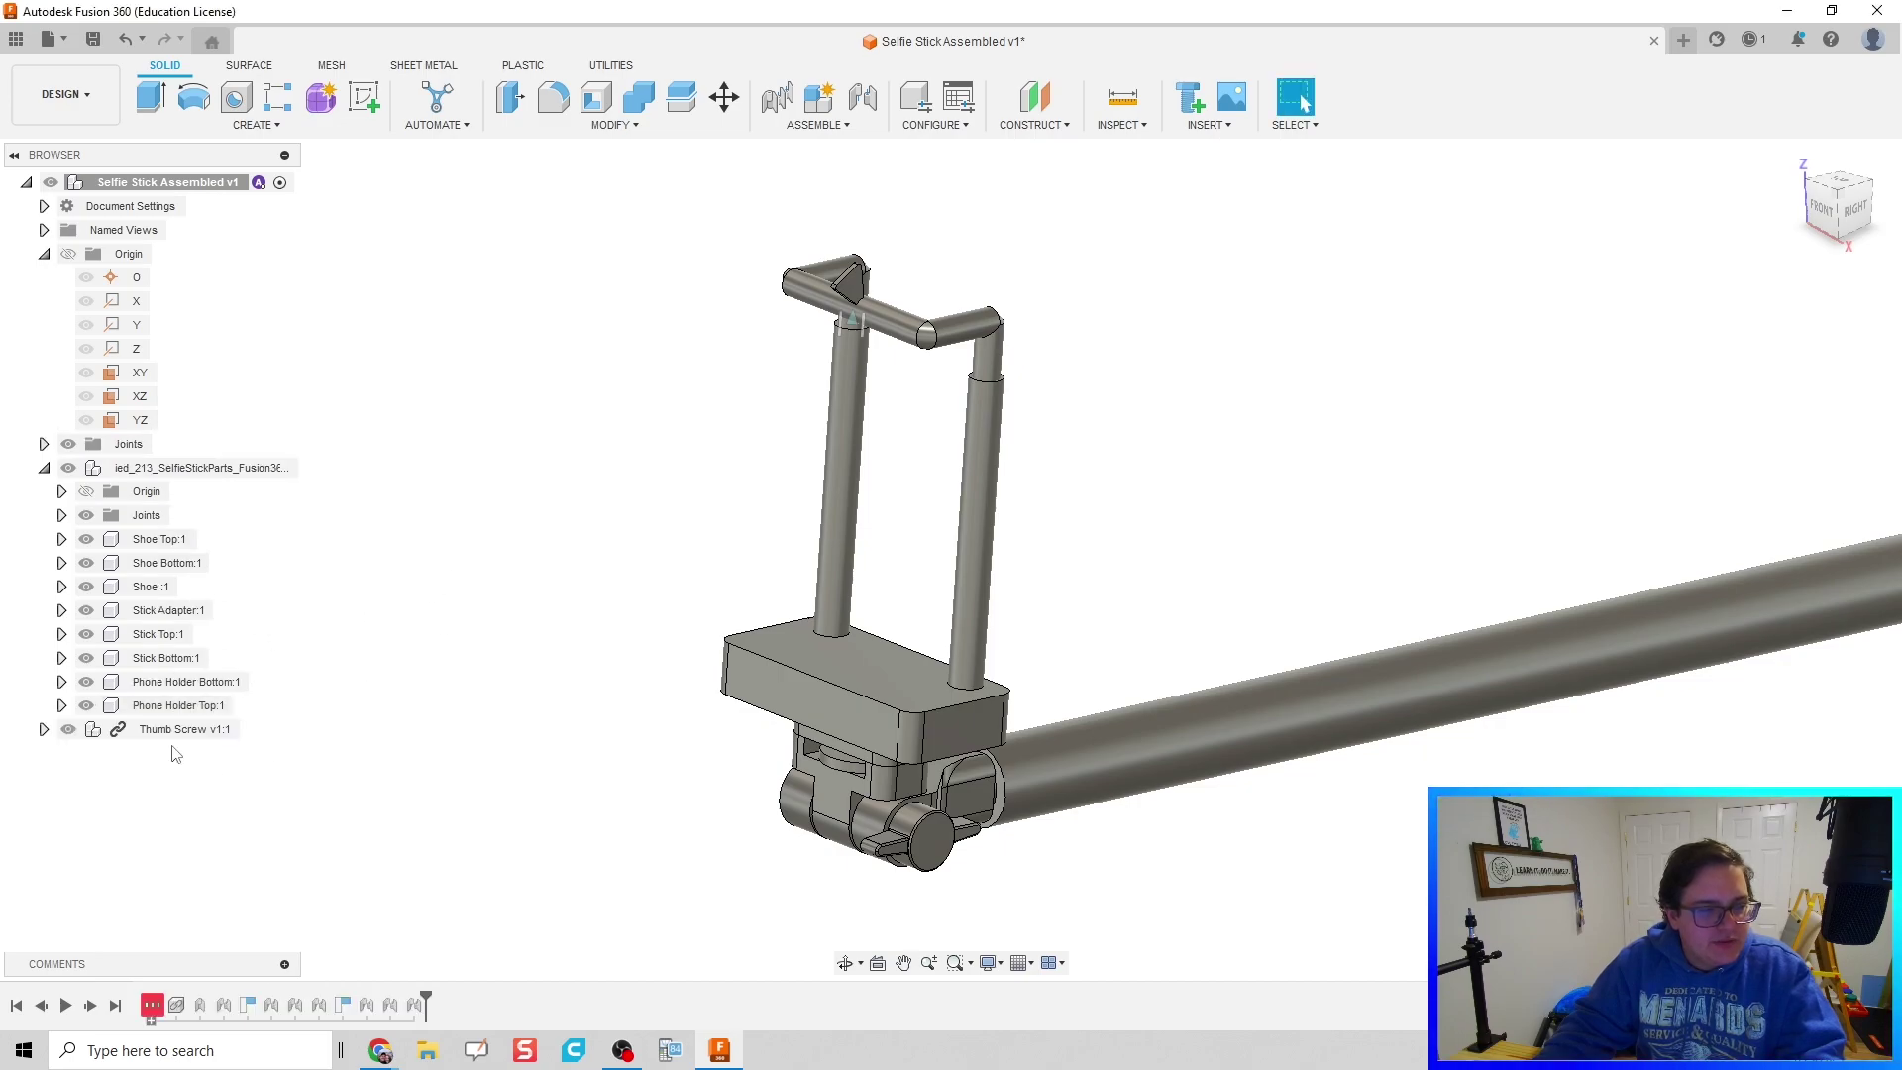
right_click(178, 730)
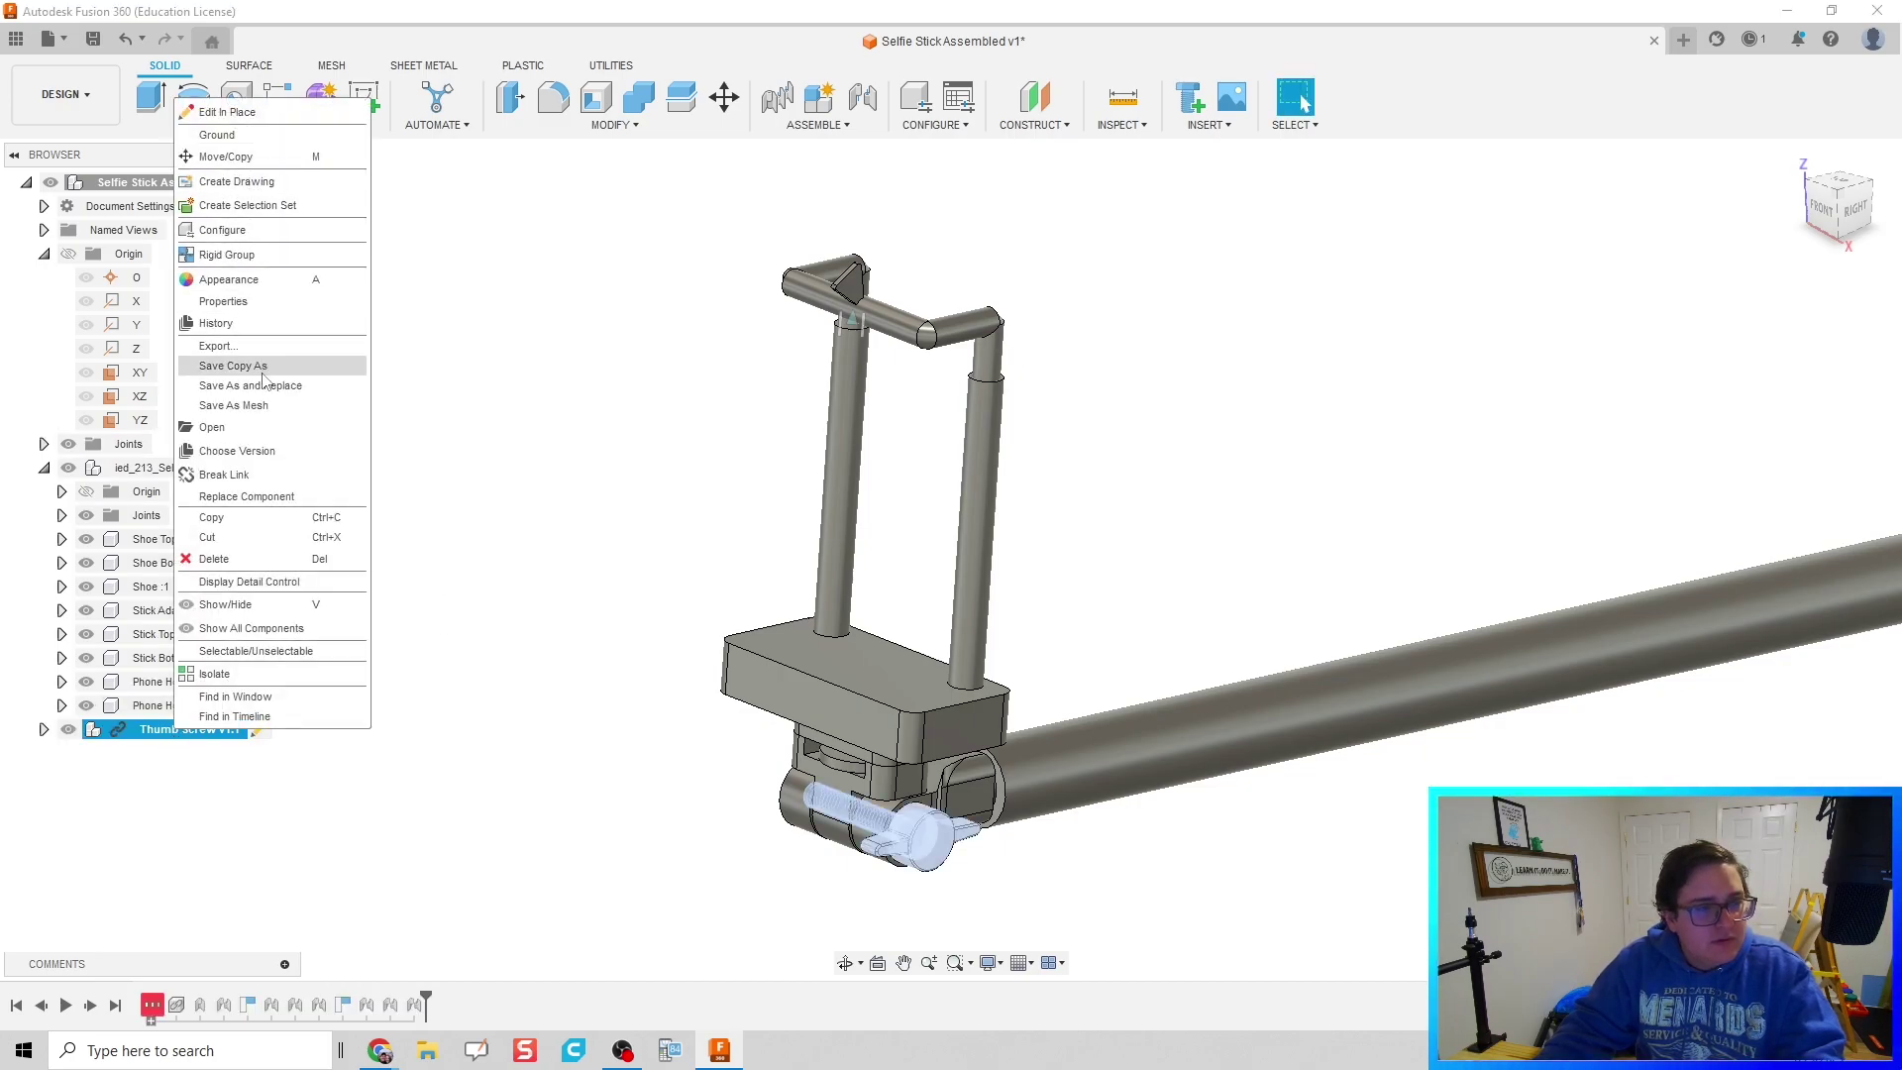
click(233, 475)
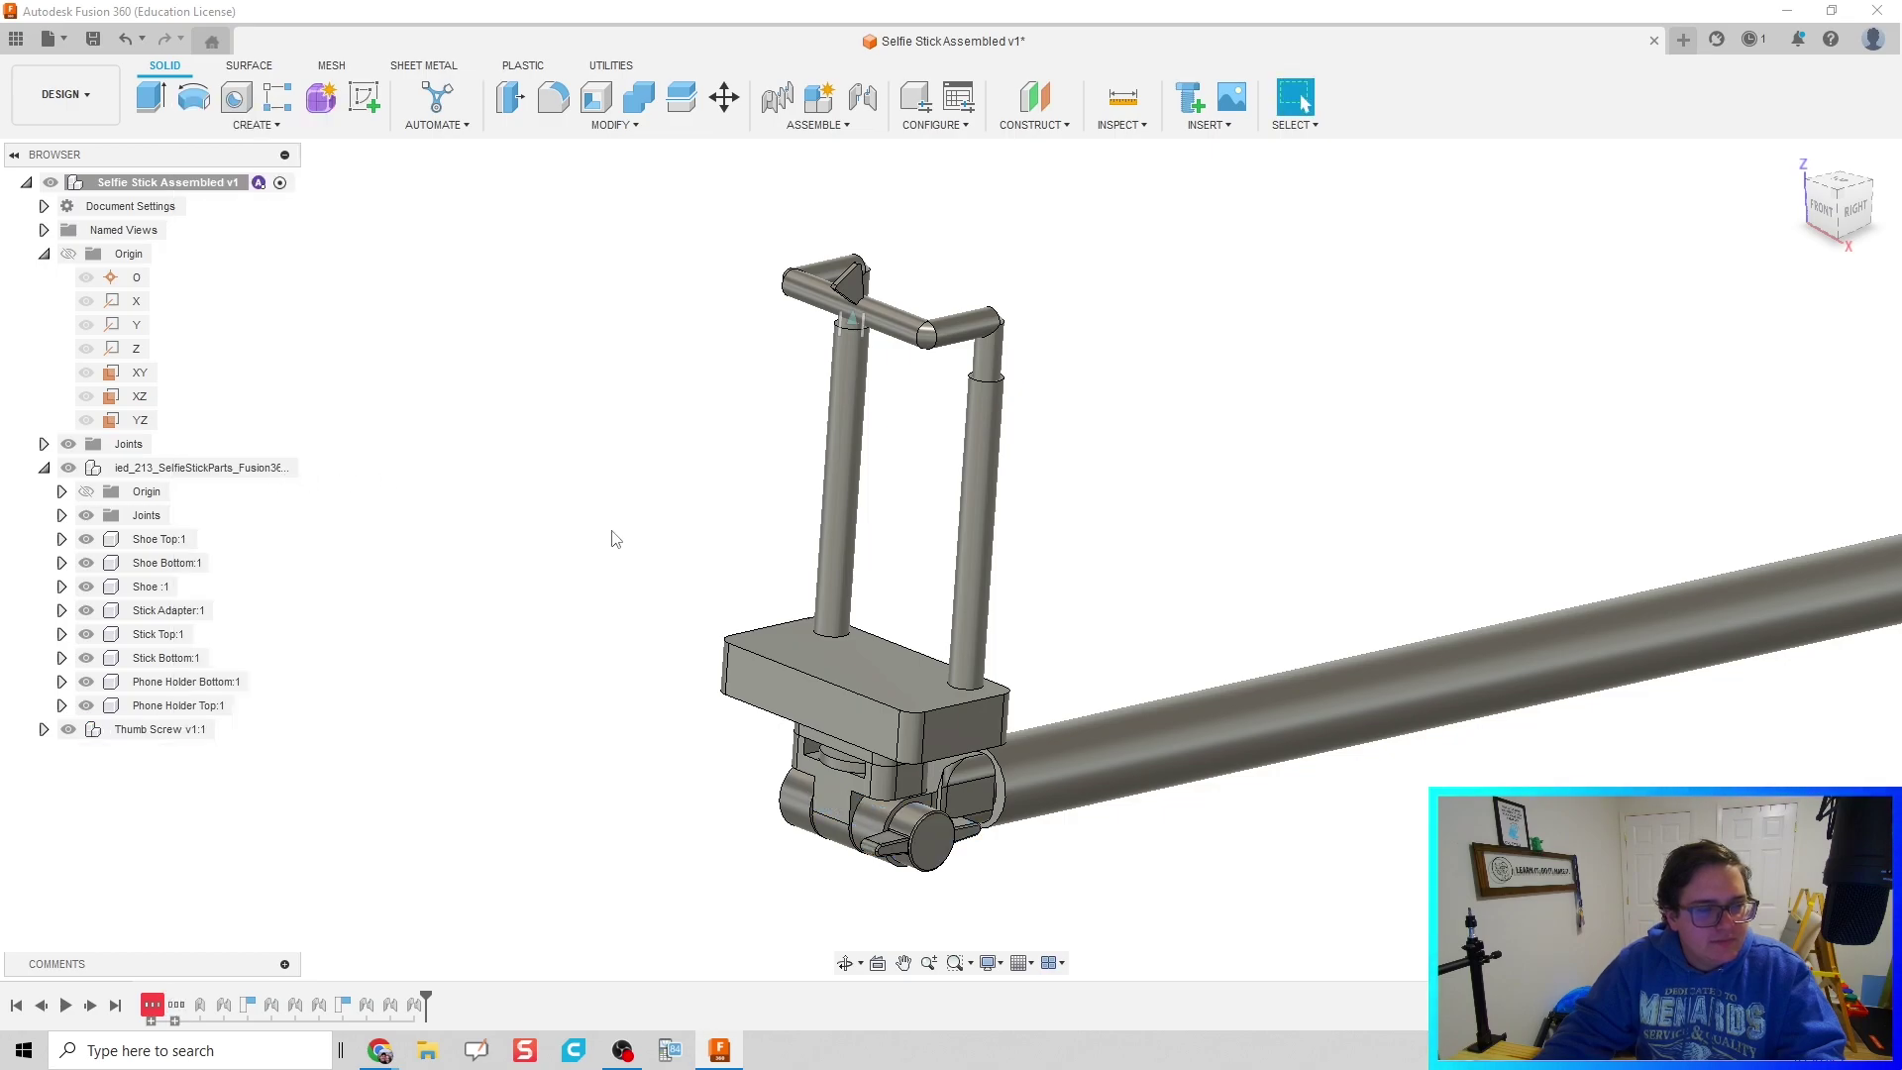
Step: Expand the selfie stick parts' feature group in the timeline and examine its flagged feature and the surrounding history
click(151, 1021)
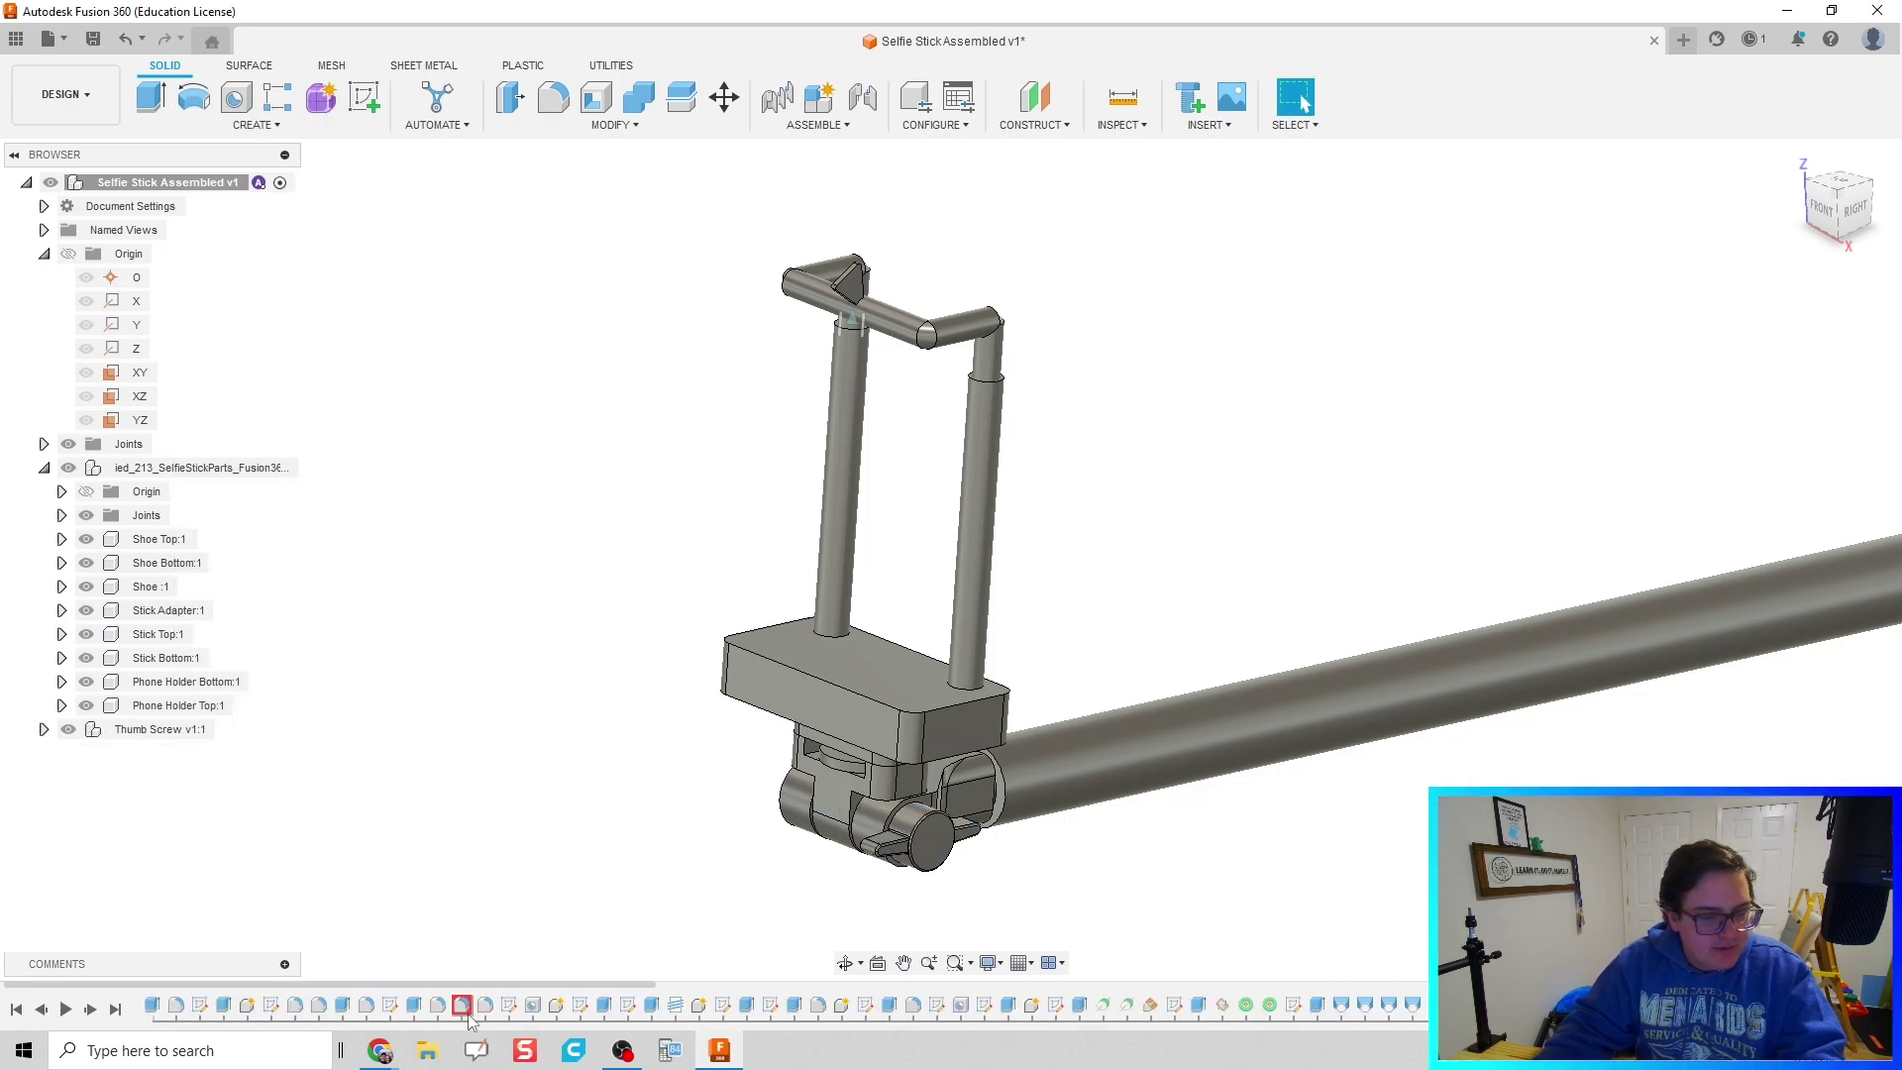
right_click(462, 1007)
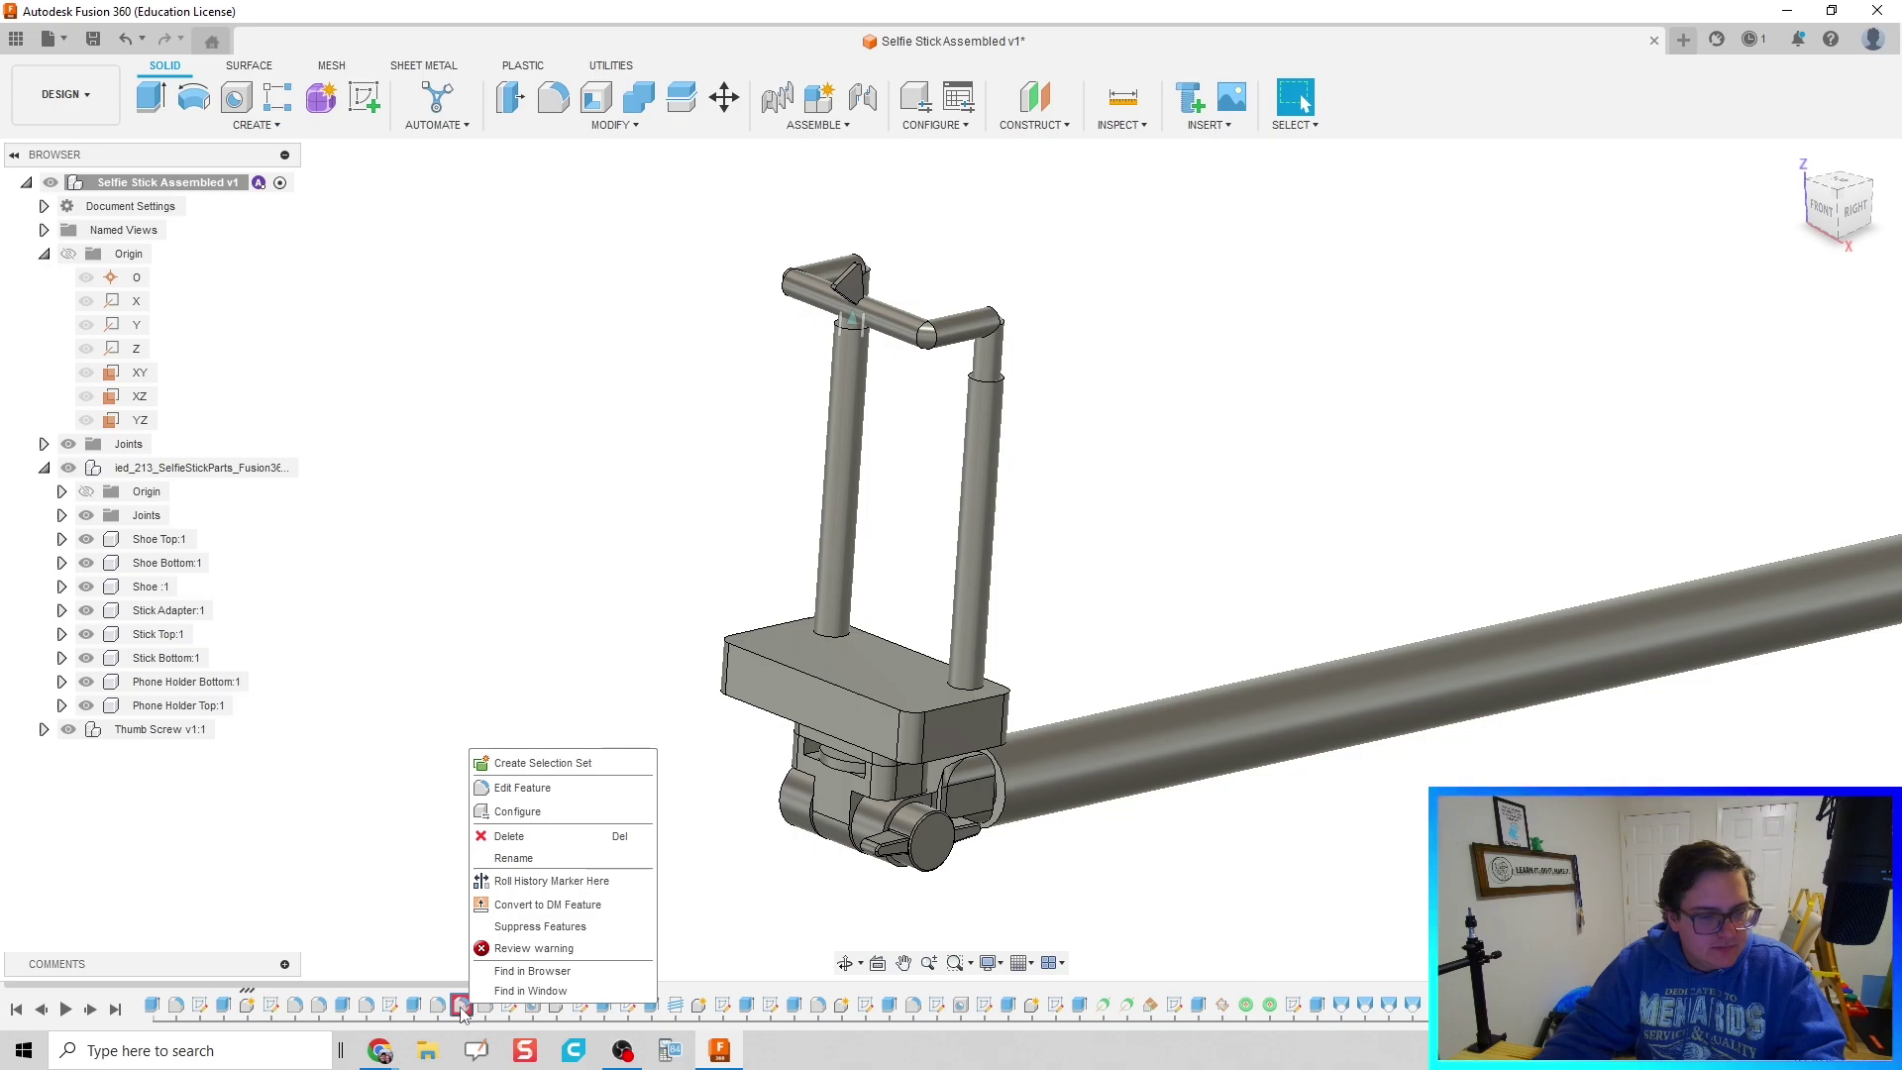
click(412, 883)
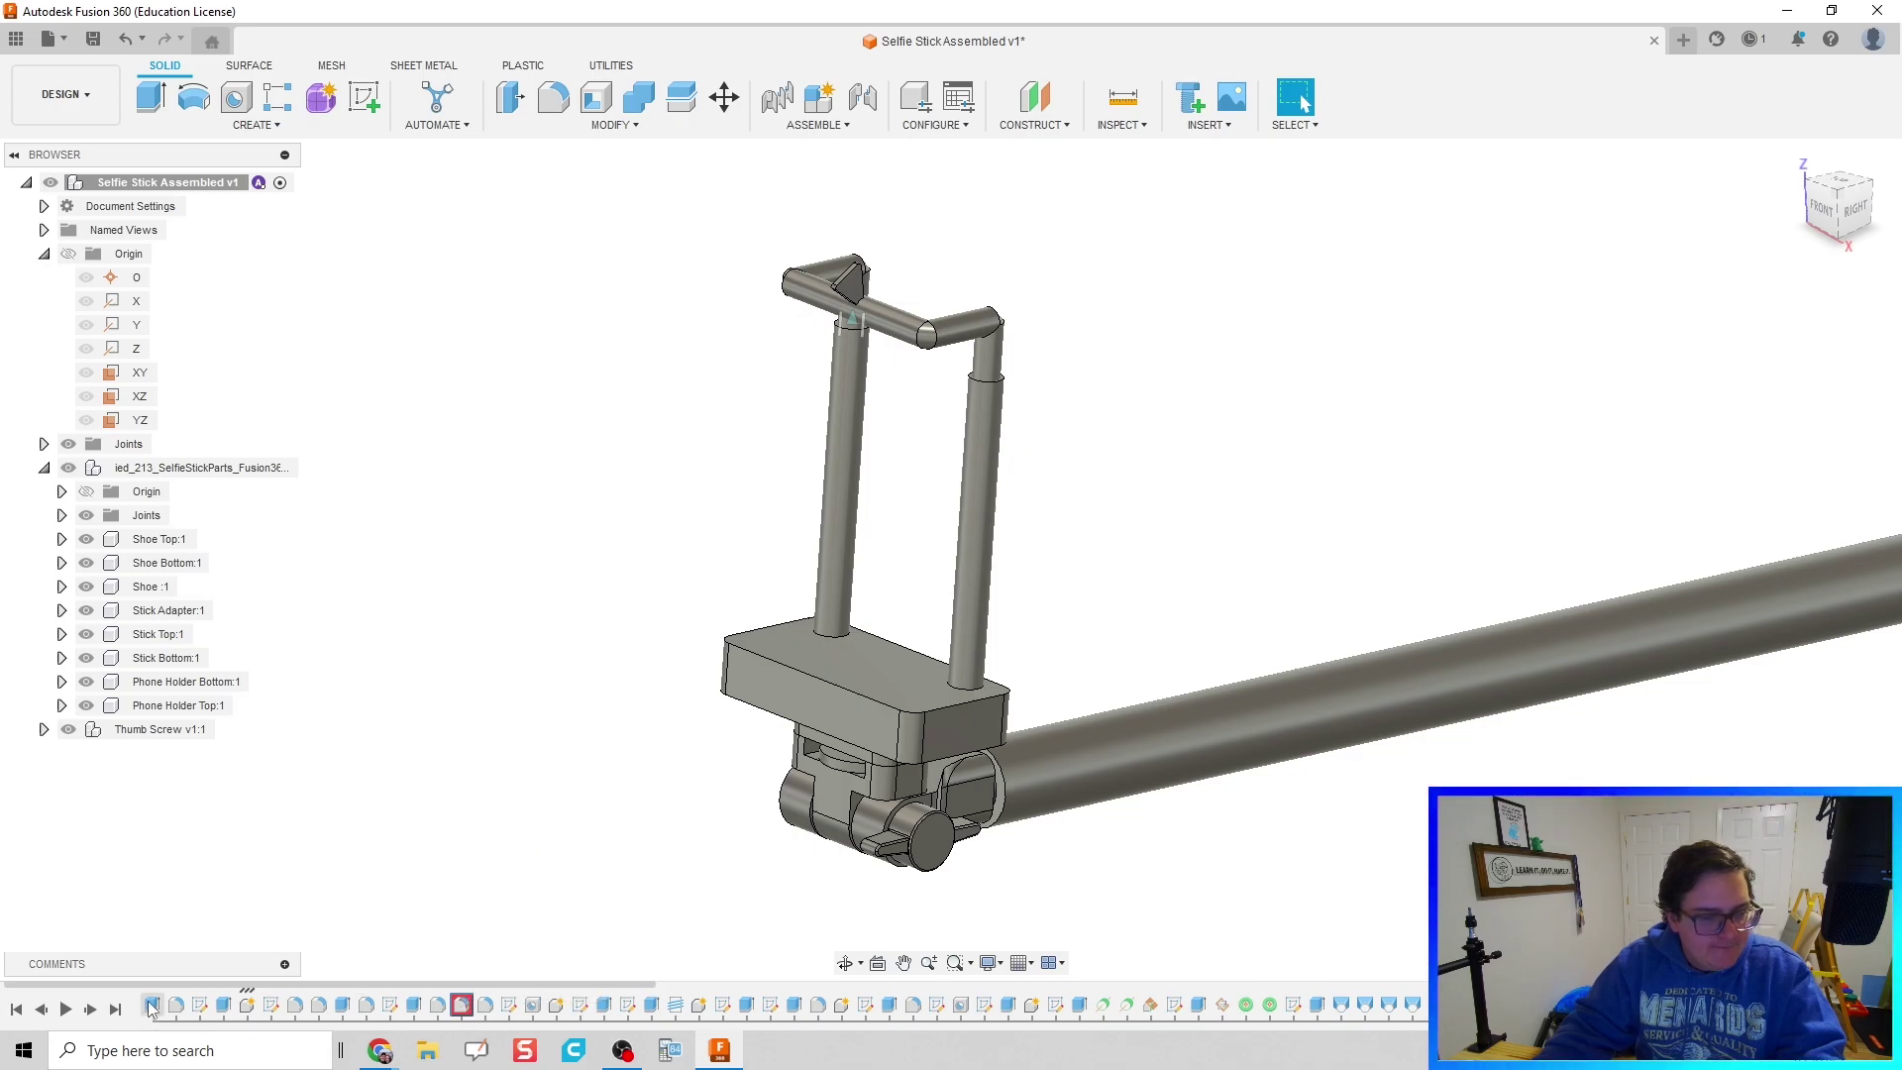
drag(543, 986, 1585, 986)
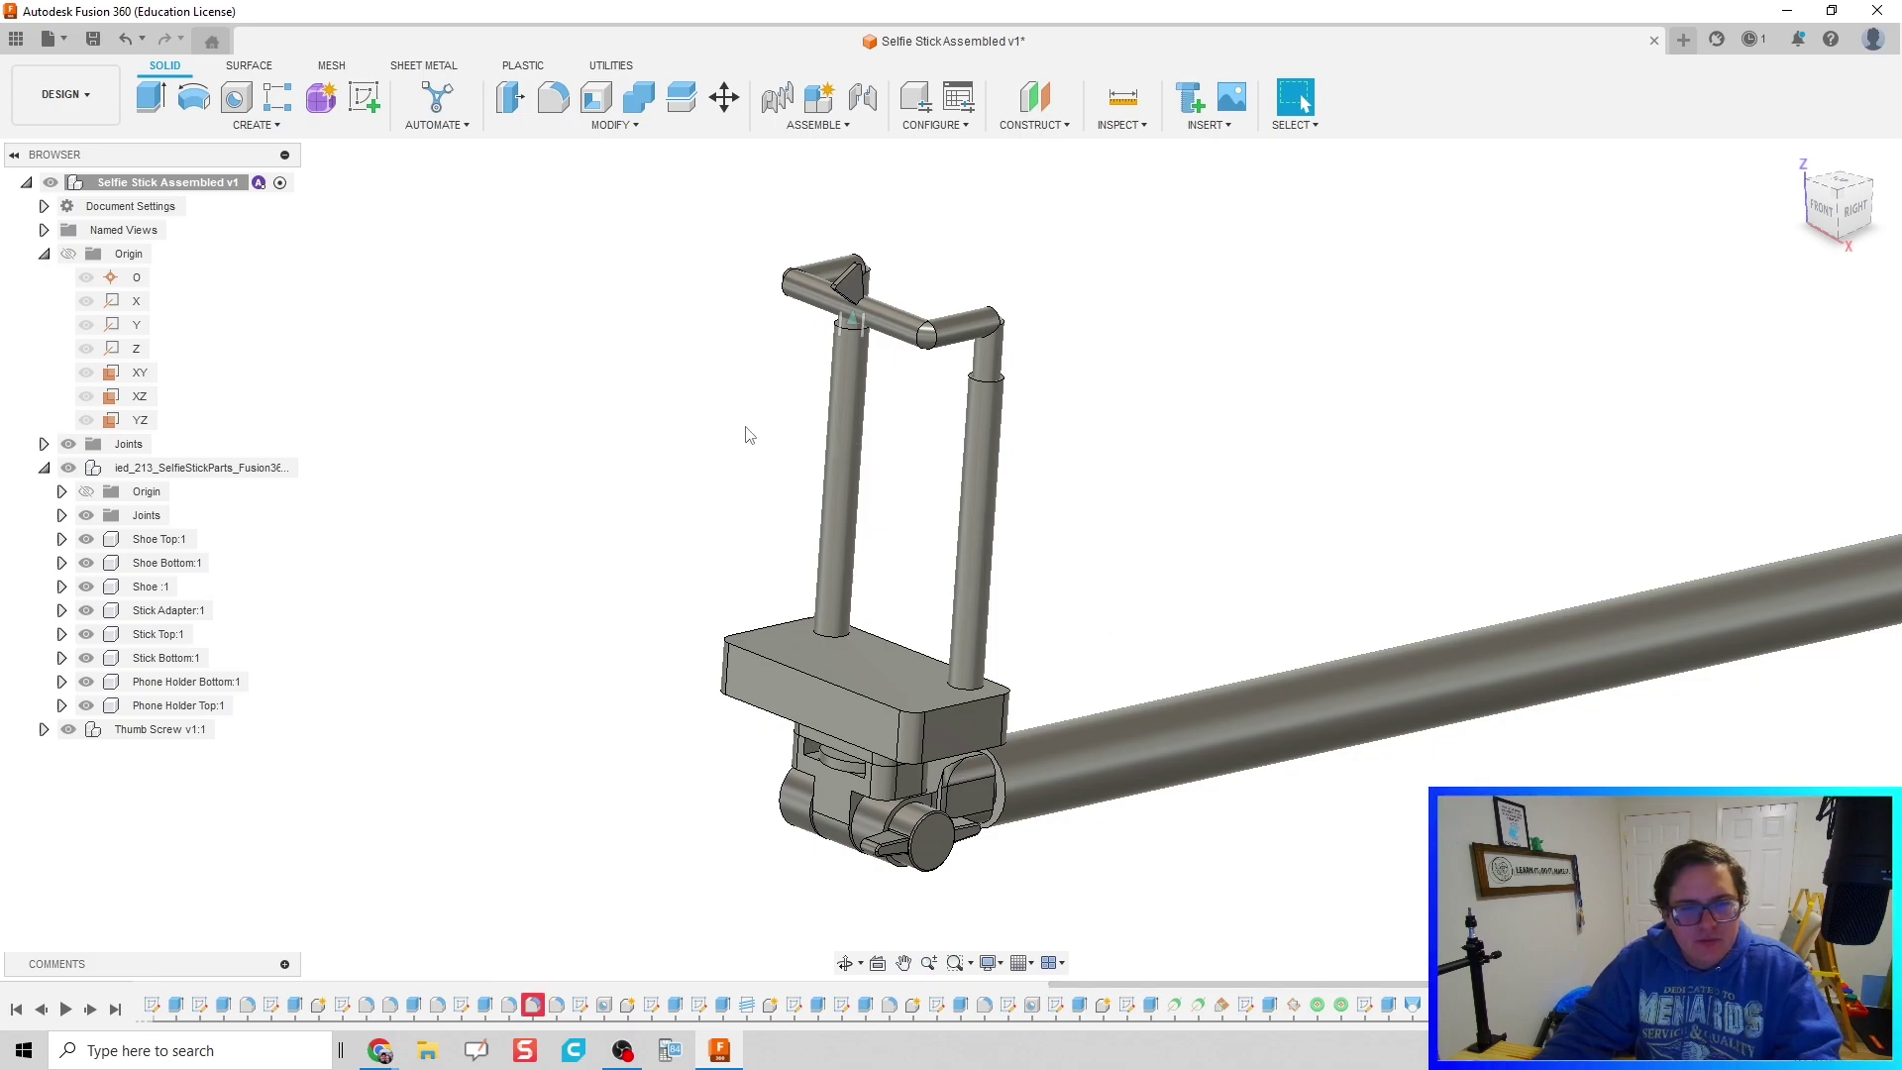
Step: Test how far the Phone Holder Top slides along the posts of the Phone Holder Bottom
drag(893, 321, 1274, 406)
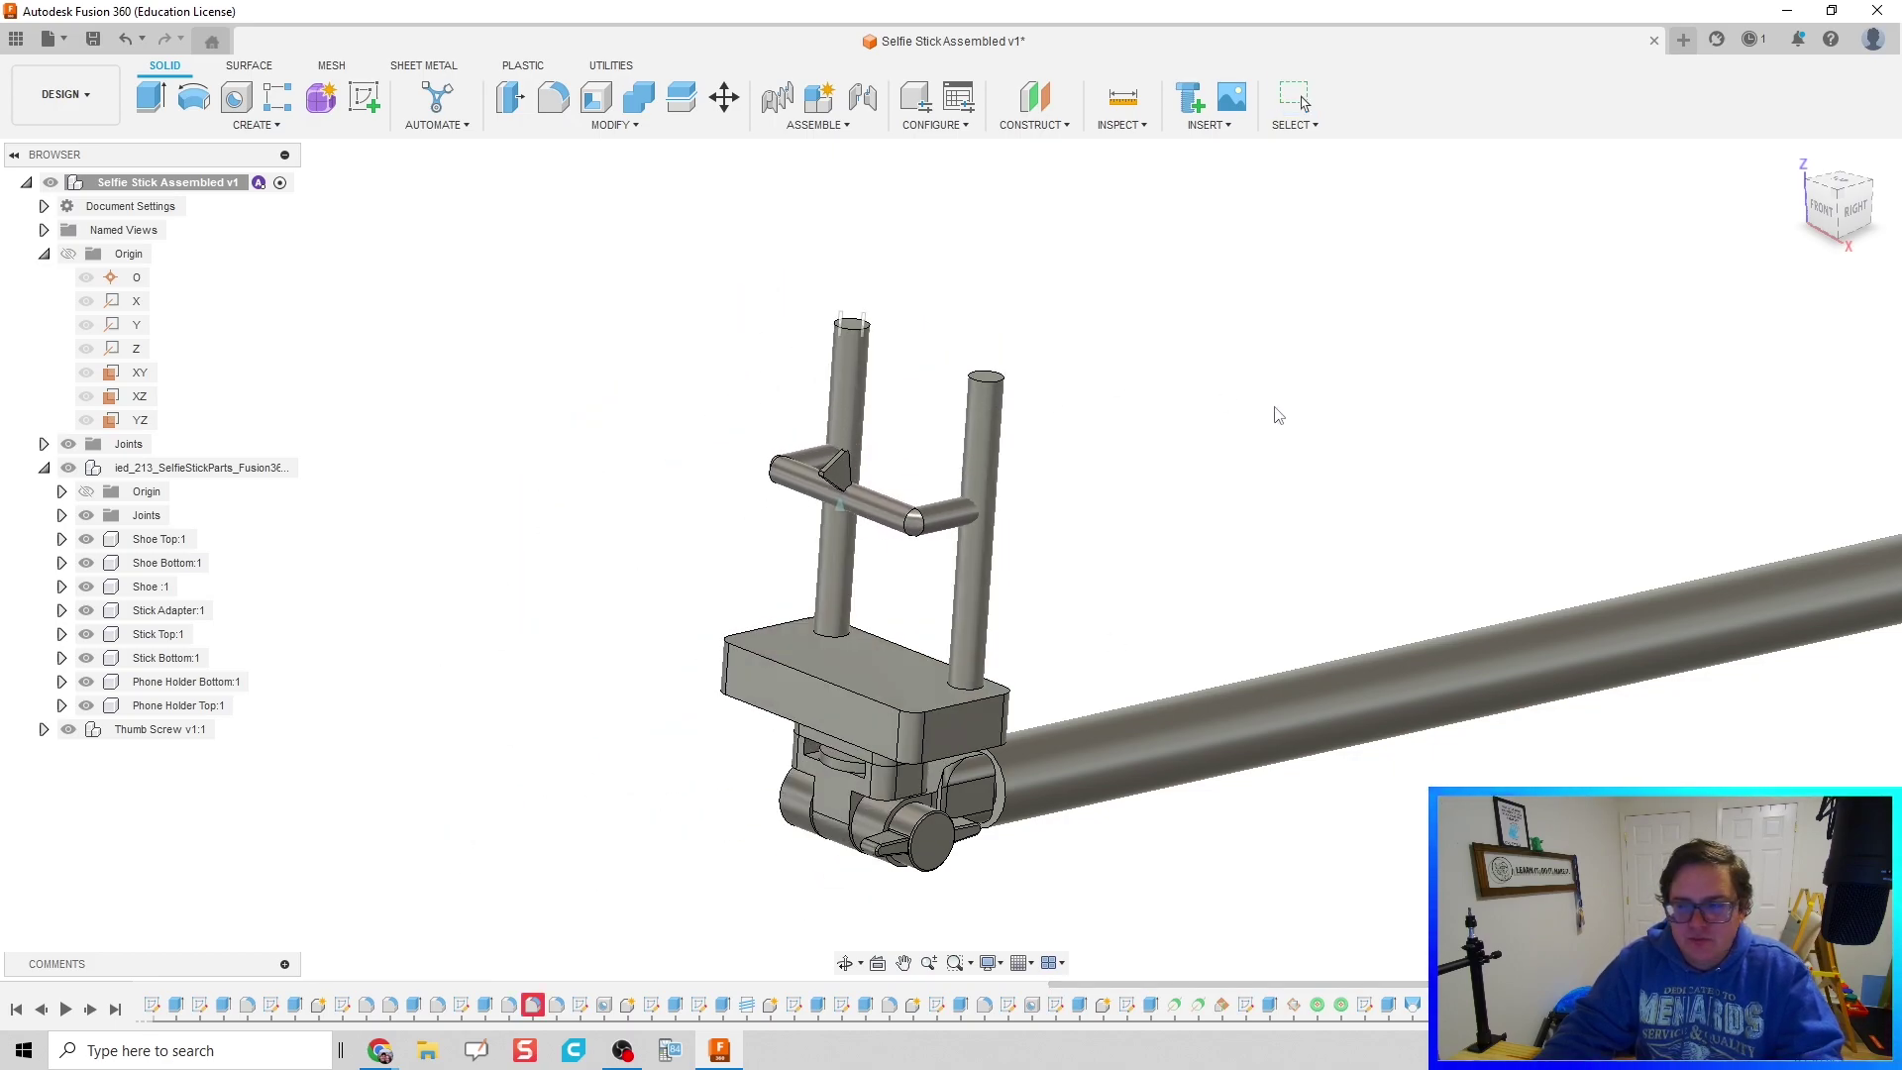
drag(753, 472, 792, 302)
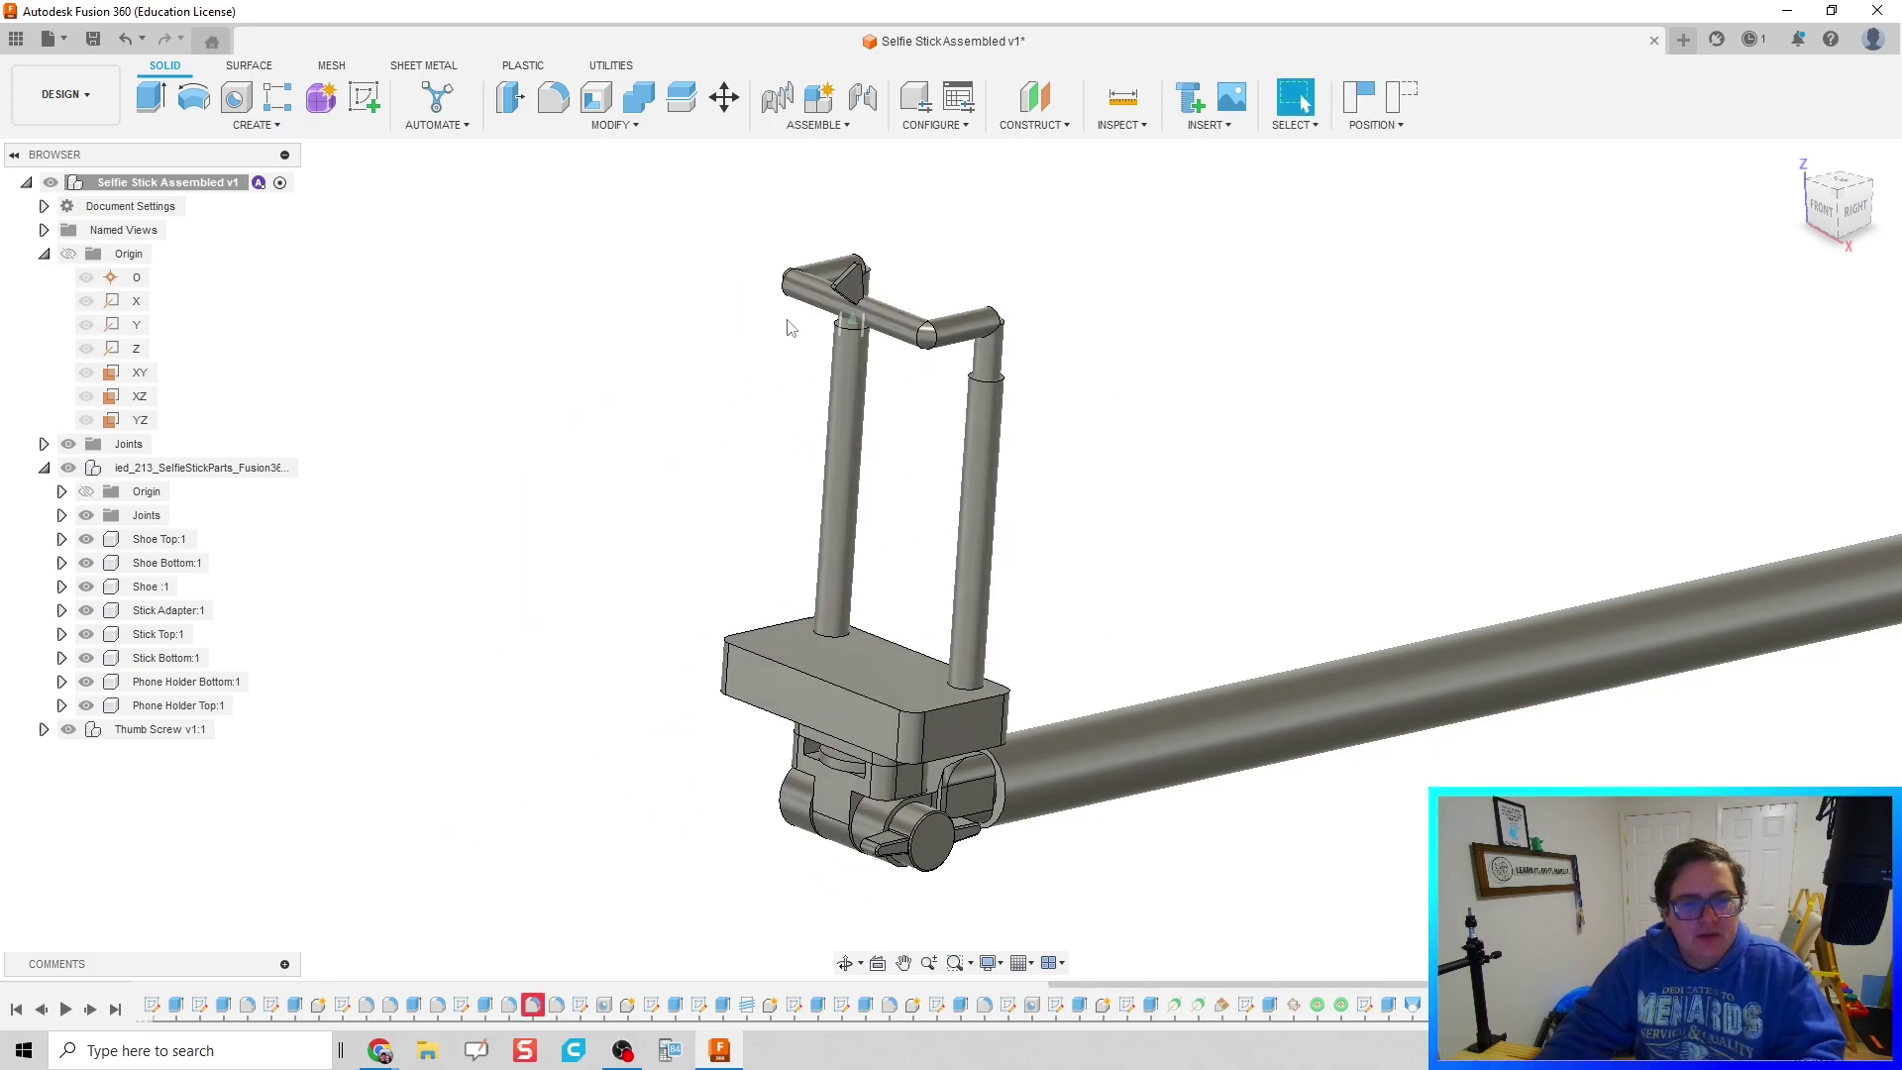
right_click(846, 318)
Step: Edit the phone holder's slider joint to limit its motion to a minimum of 0.00 in and a maximum of 1.10 in
click(847, 322)
right_click(849, 330)
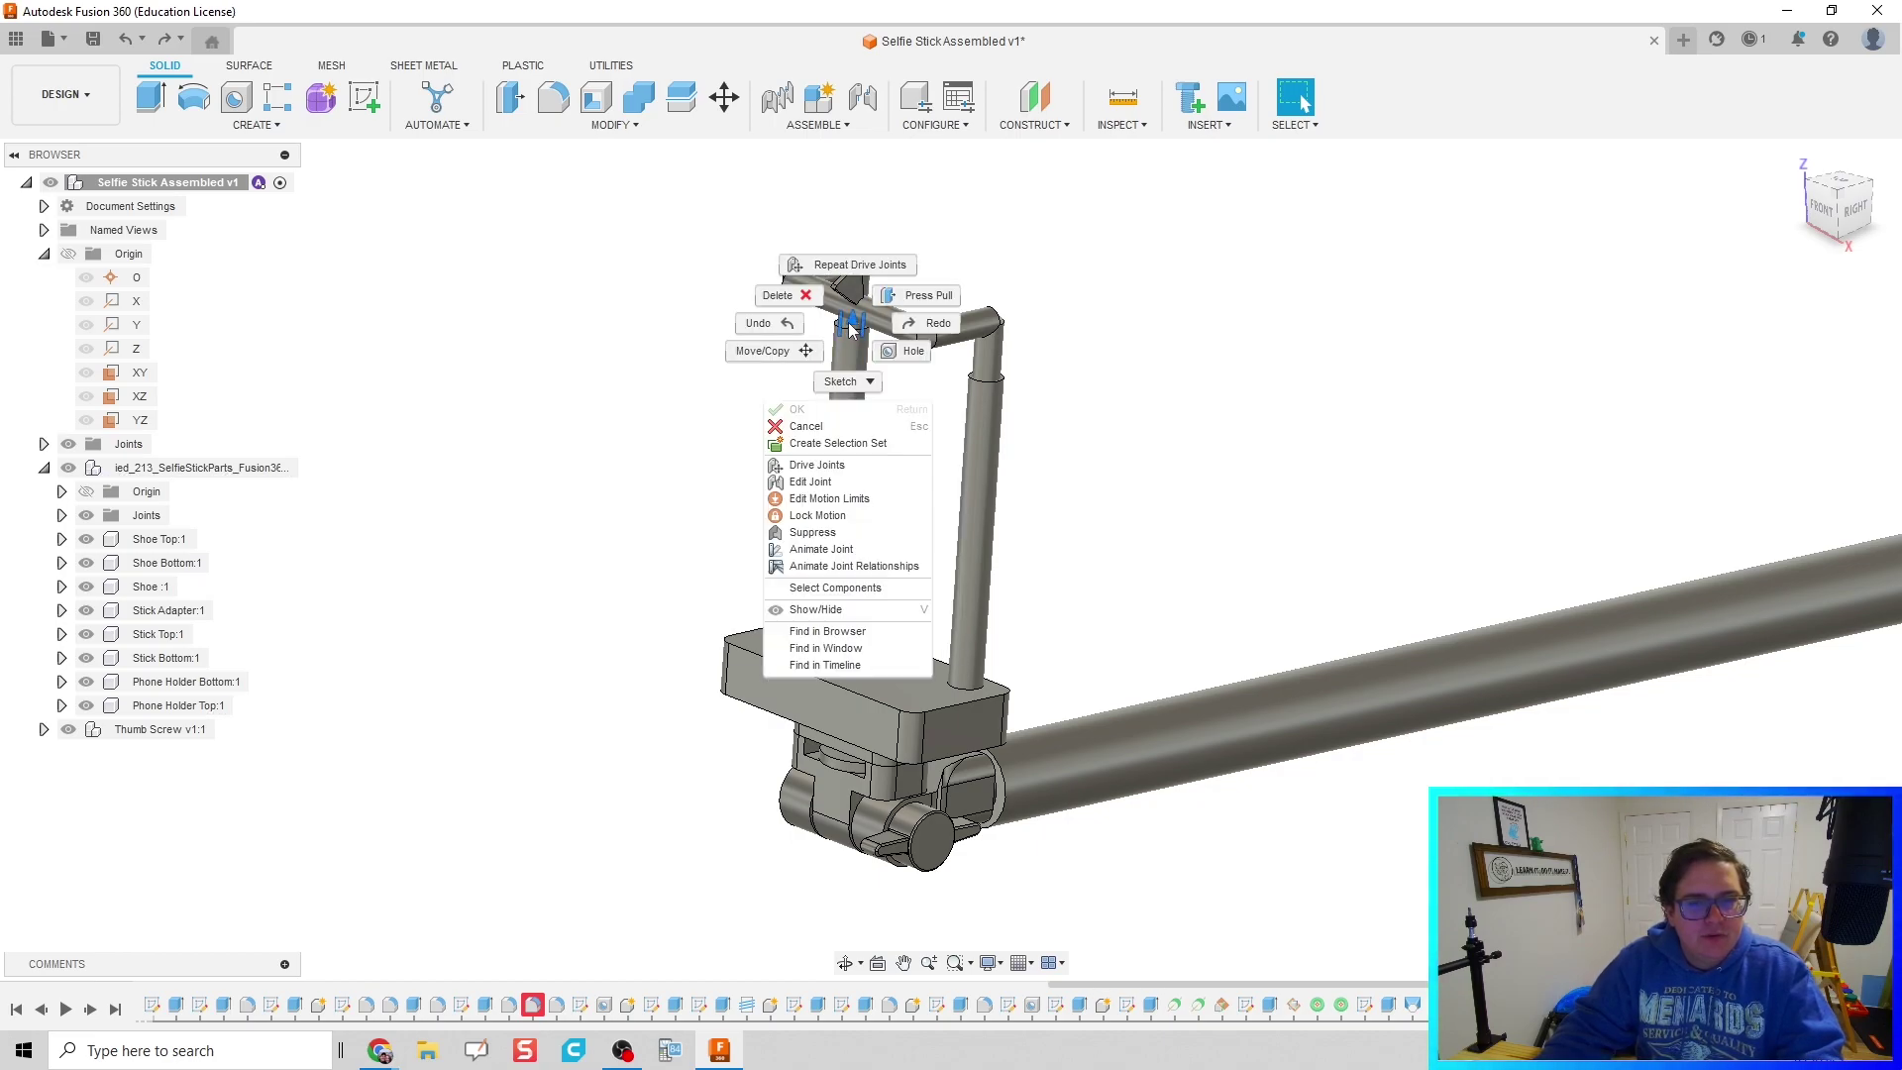
click(869, 487)
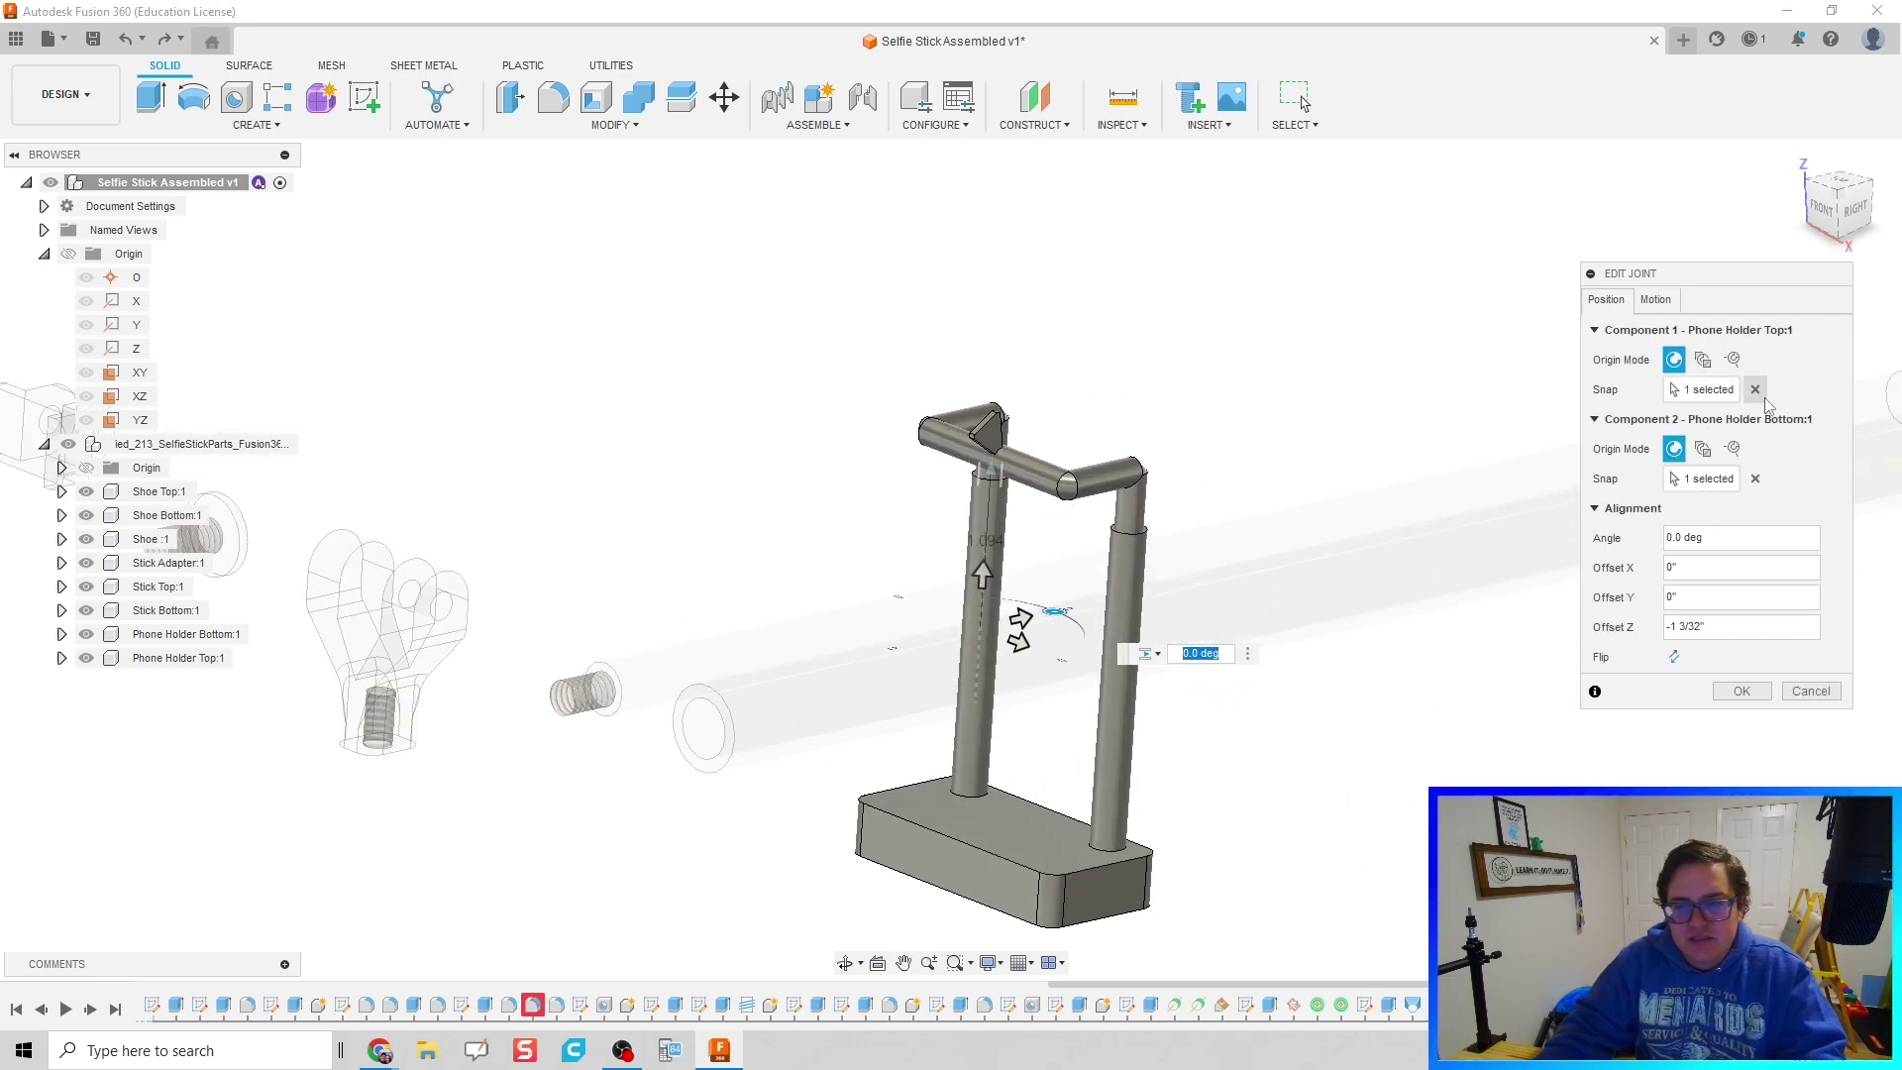
click(1654, 300)
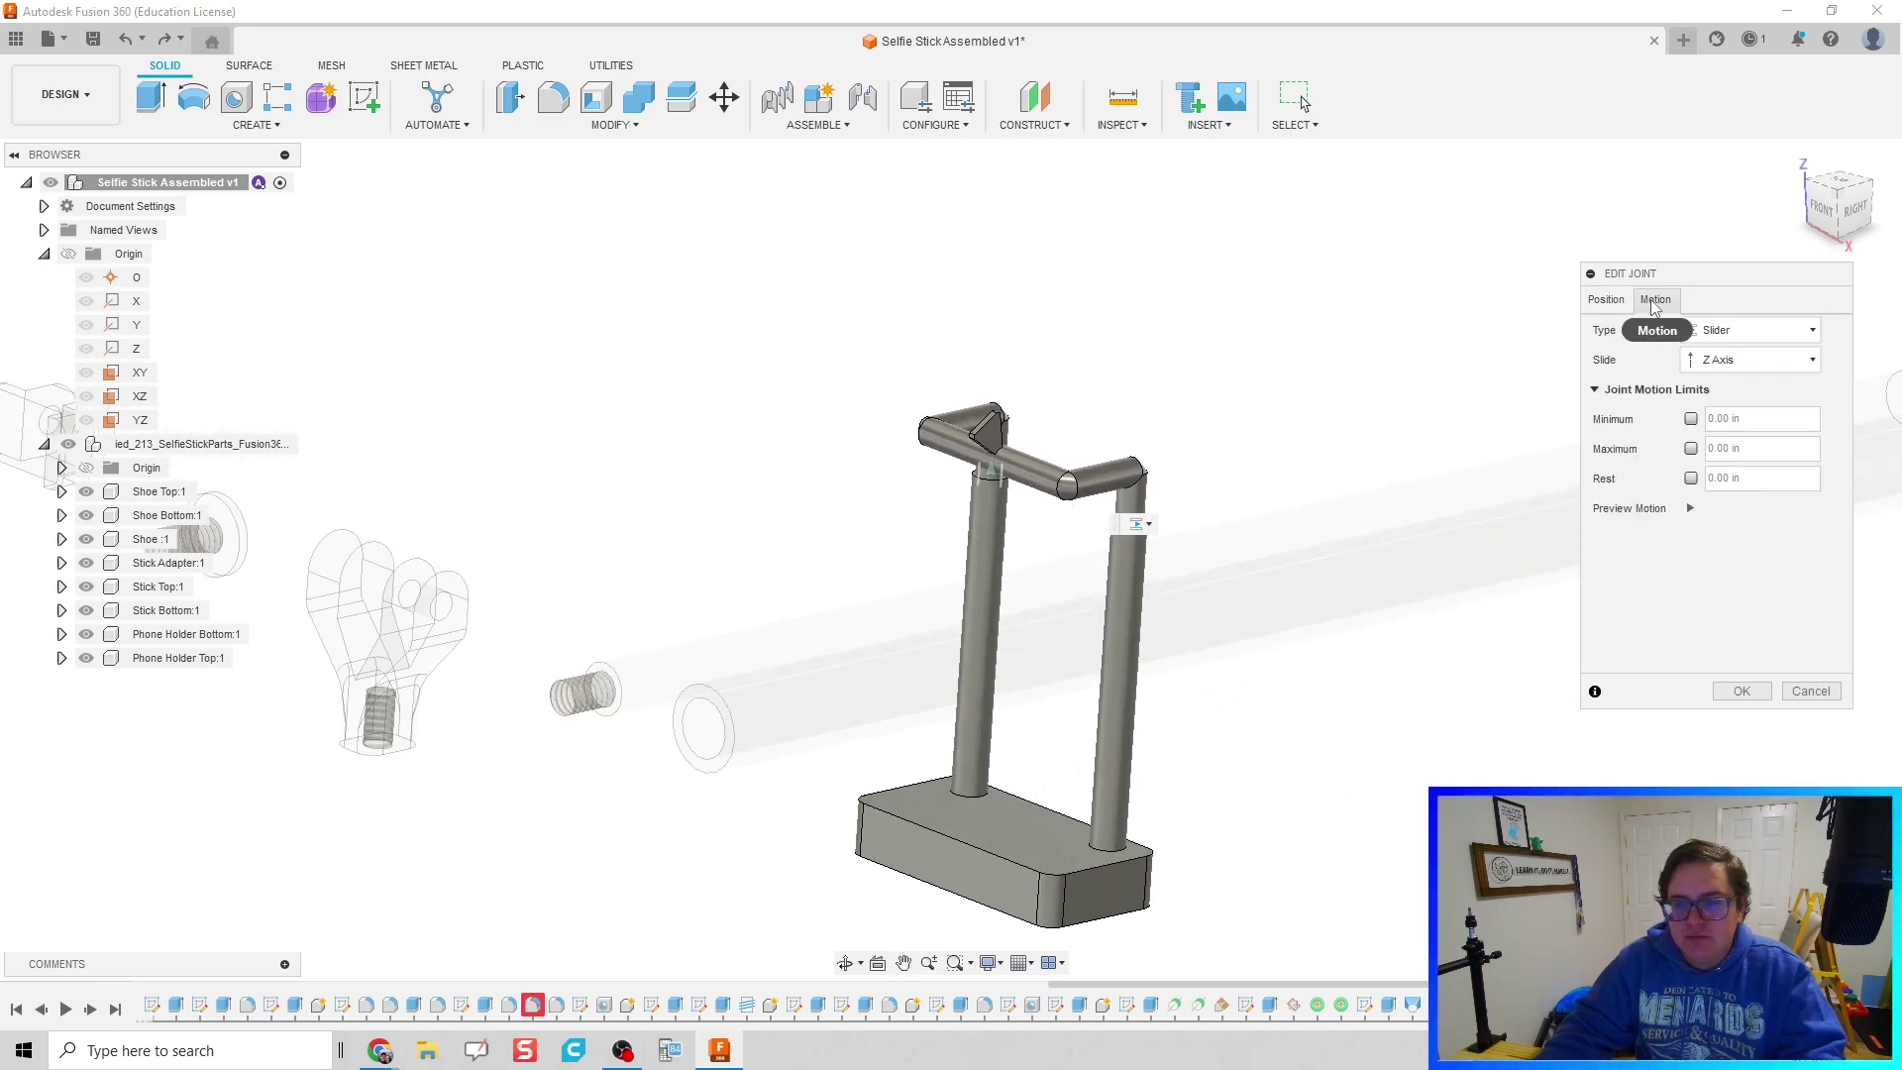
click(1691, 419)
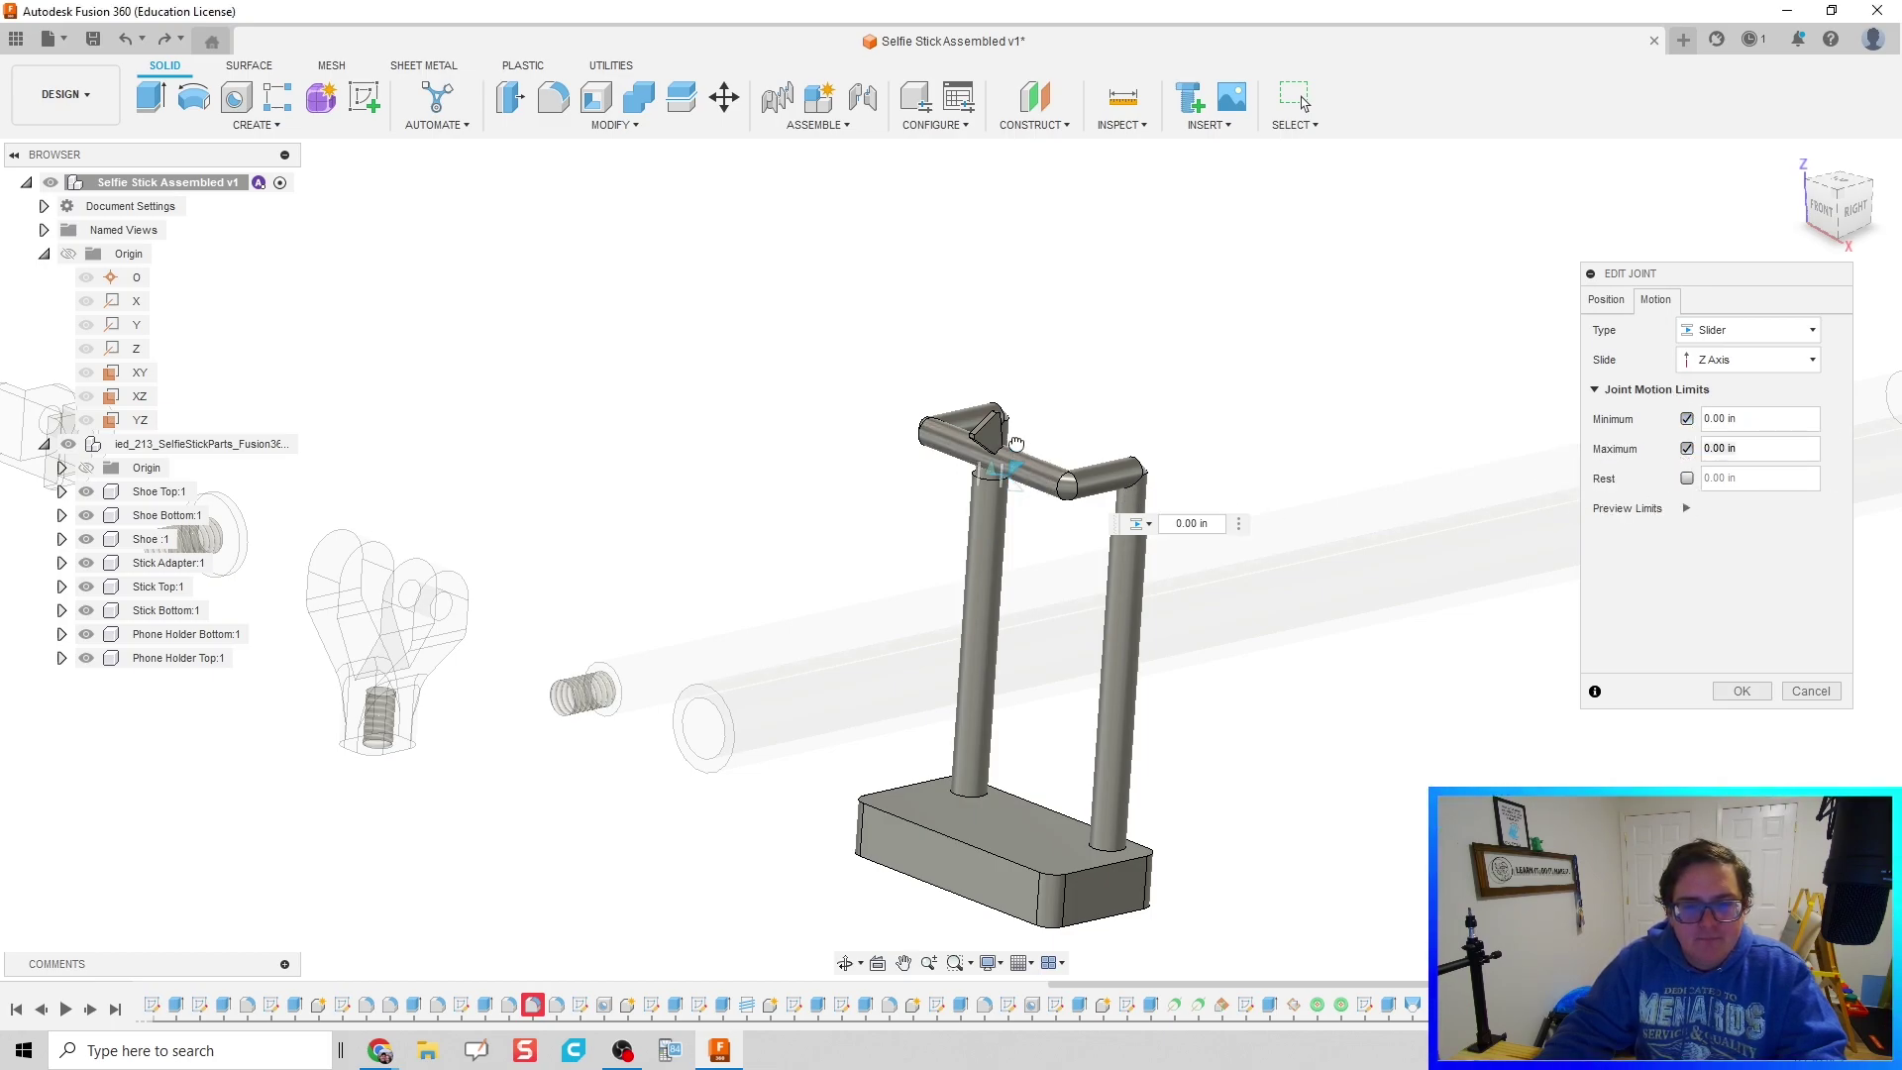
drag(1030, 479, 1035, 311)
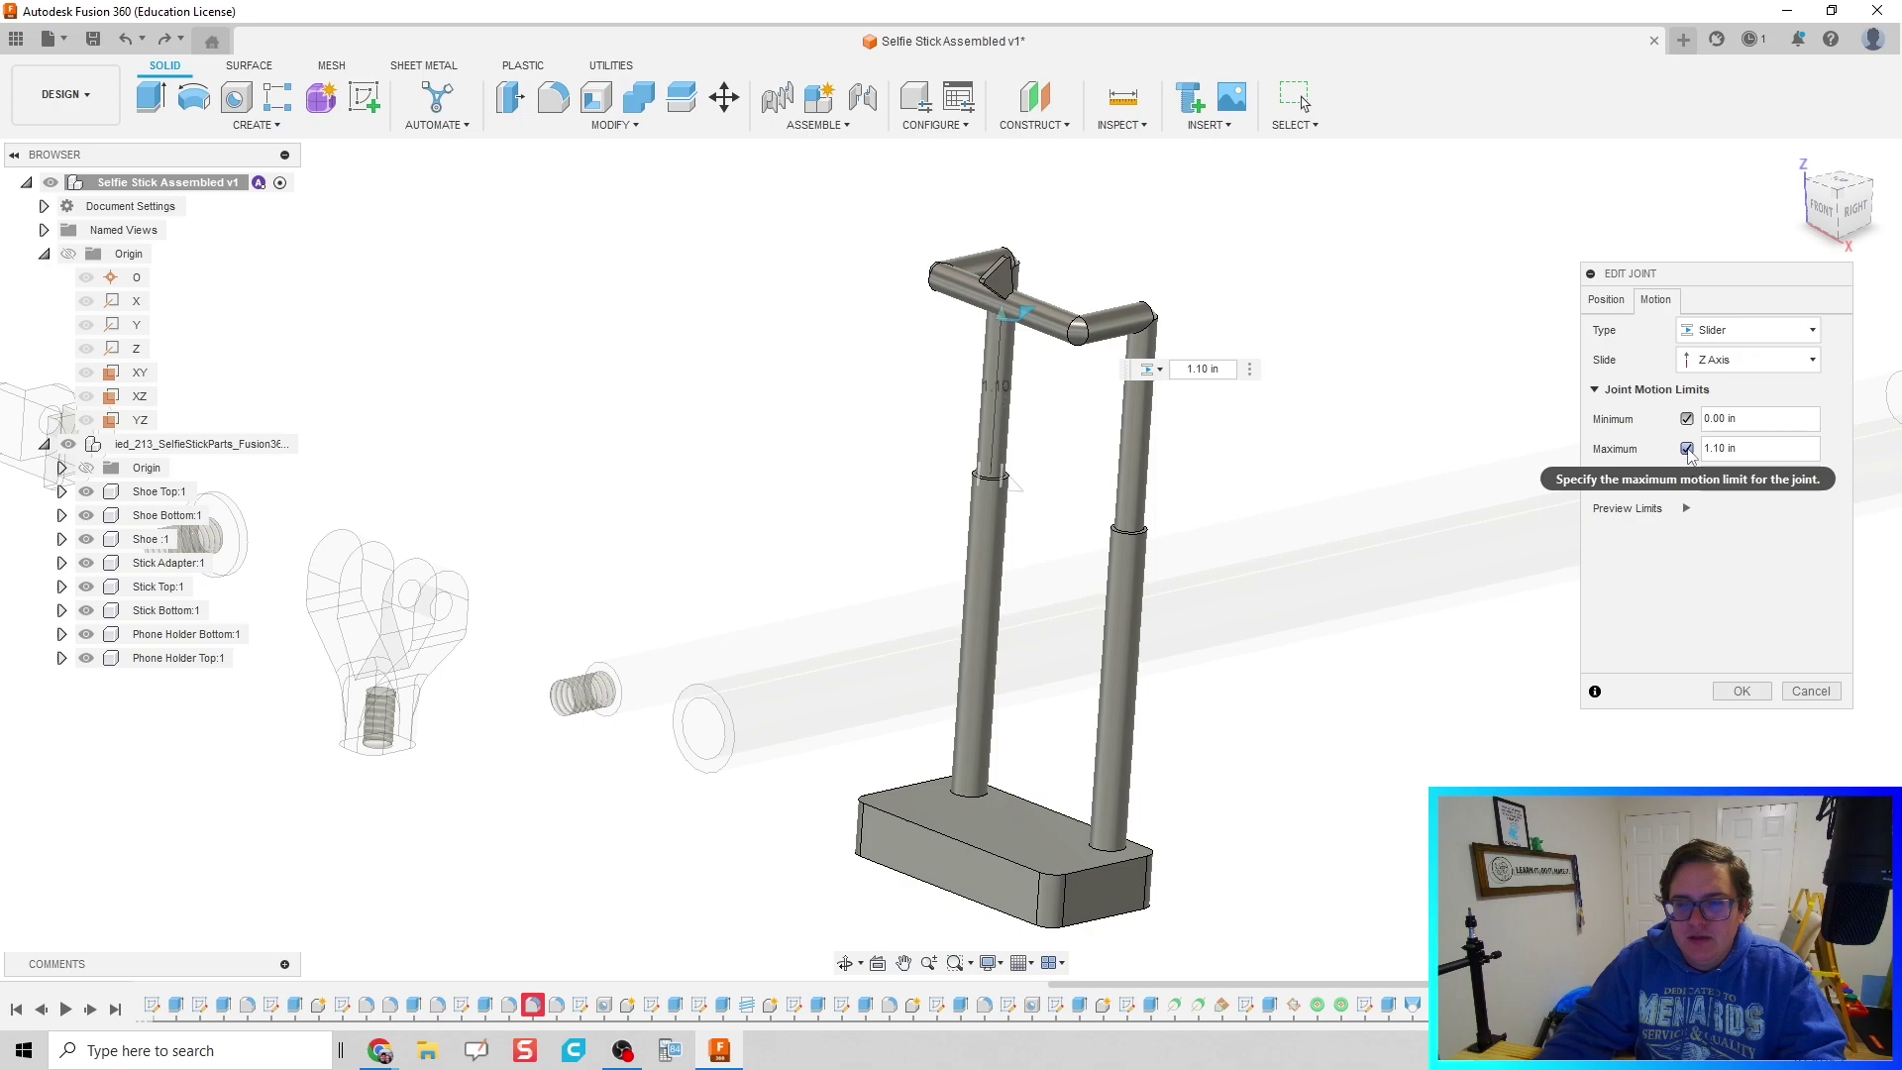
Step: Preview the slider joint's limits, enable a rest position of 0.00 in, and apply the joint edit
click(1686, 509)
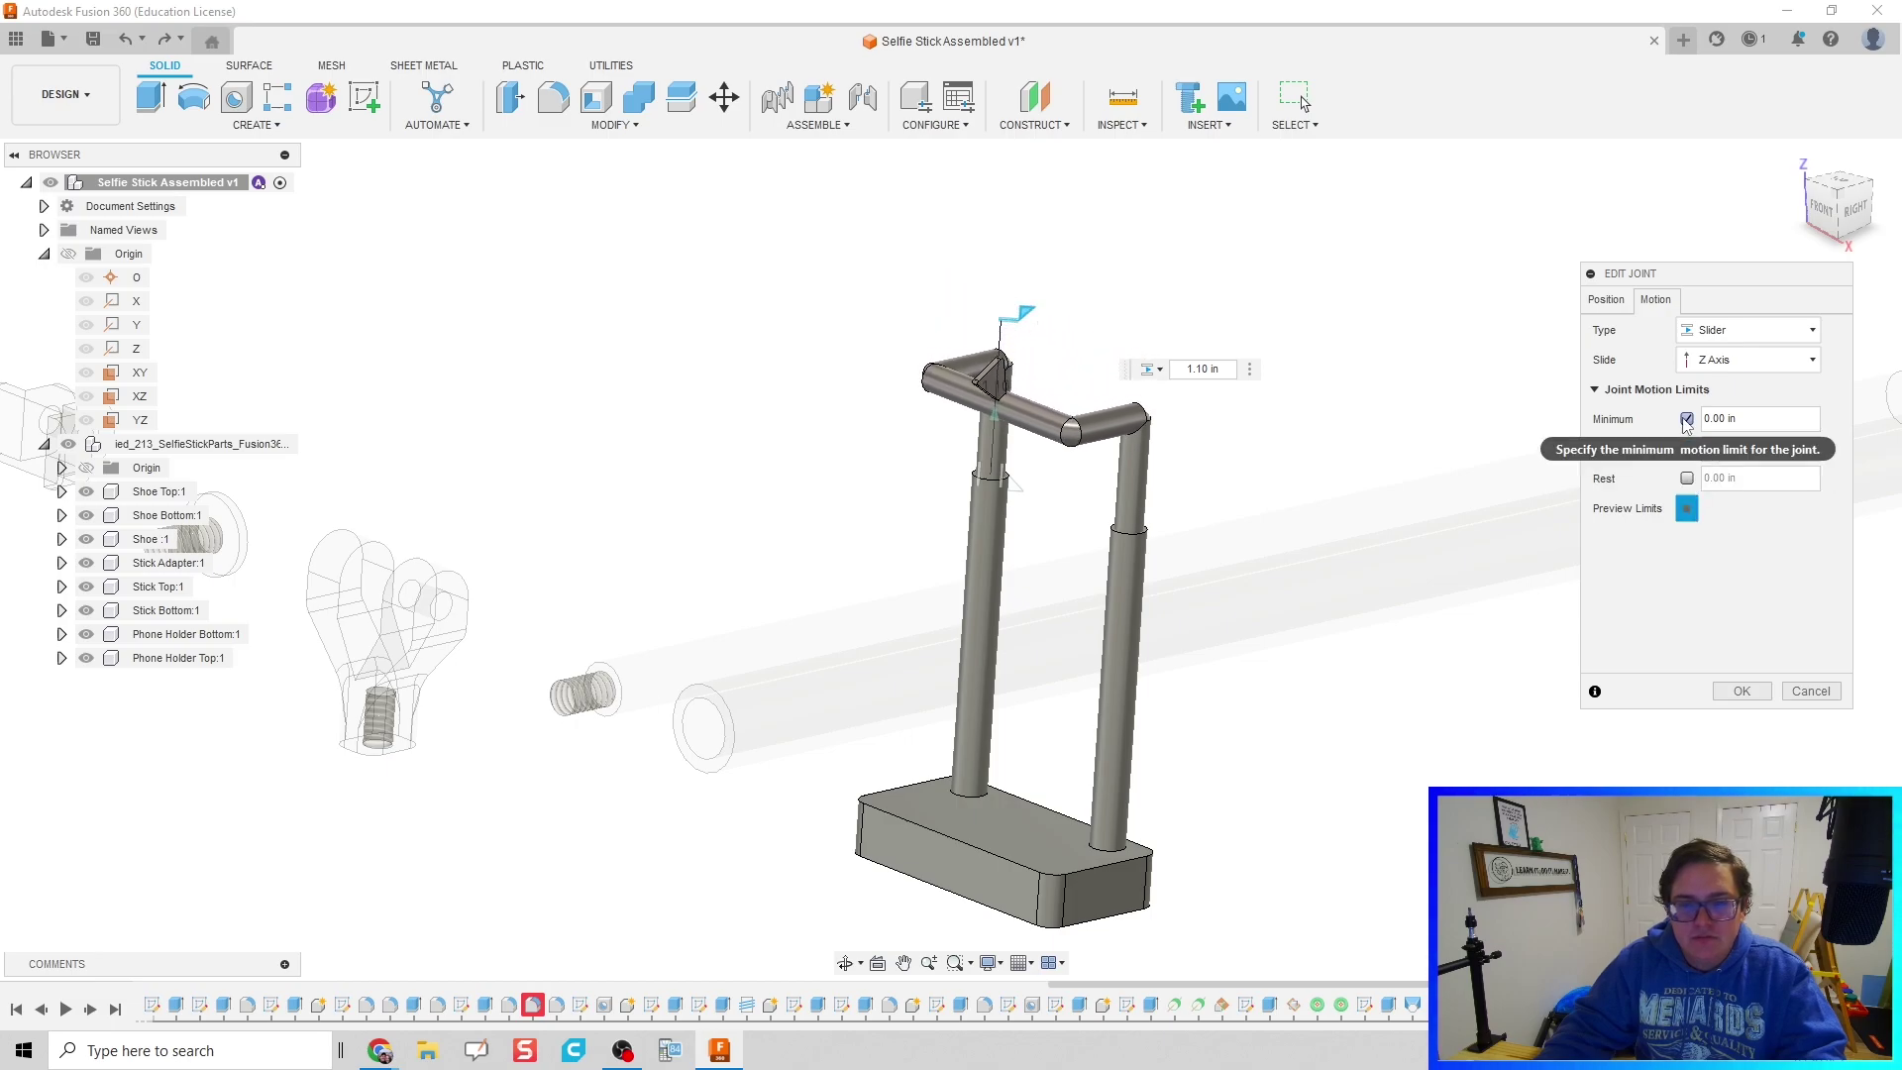
click(1687, 478)
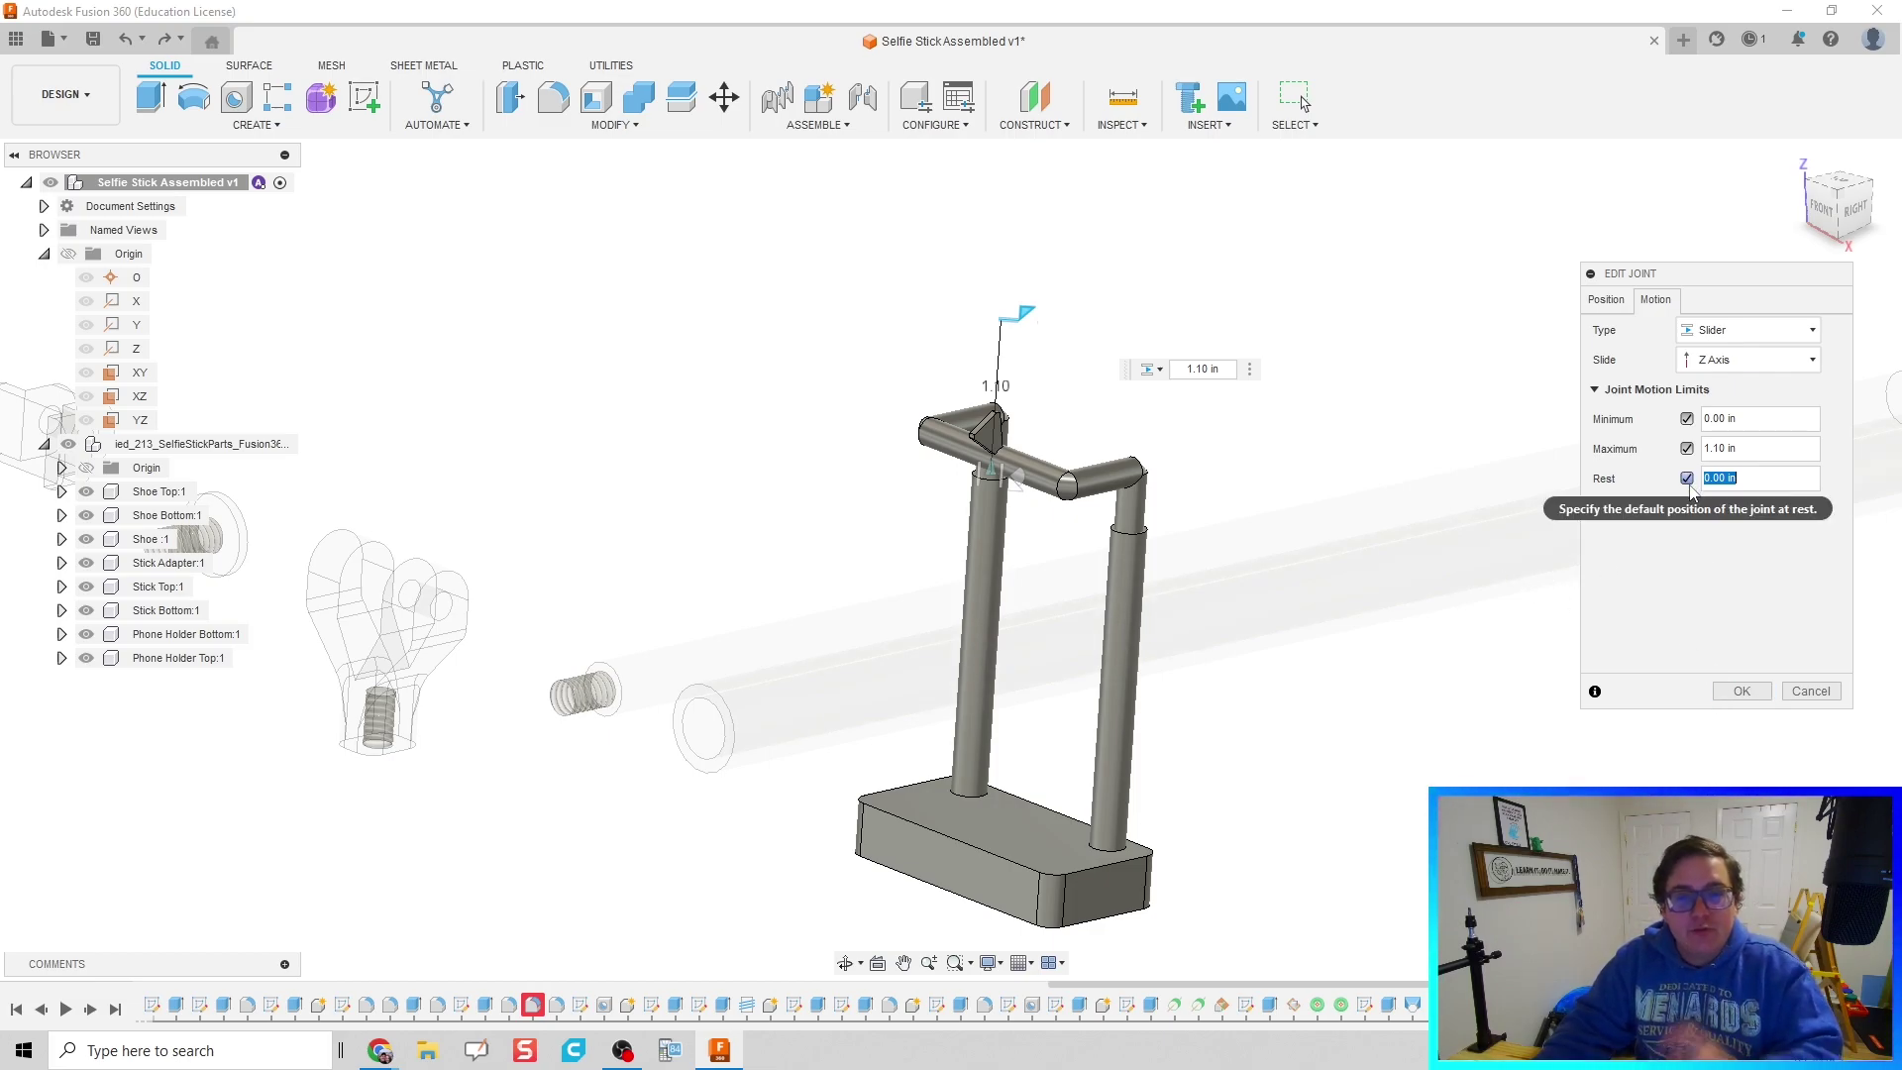
middle_drag(1308, 526, 1280, 531)
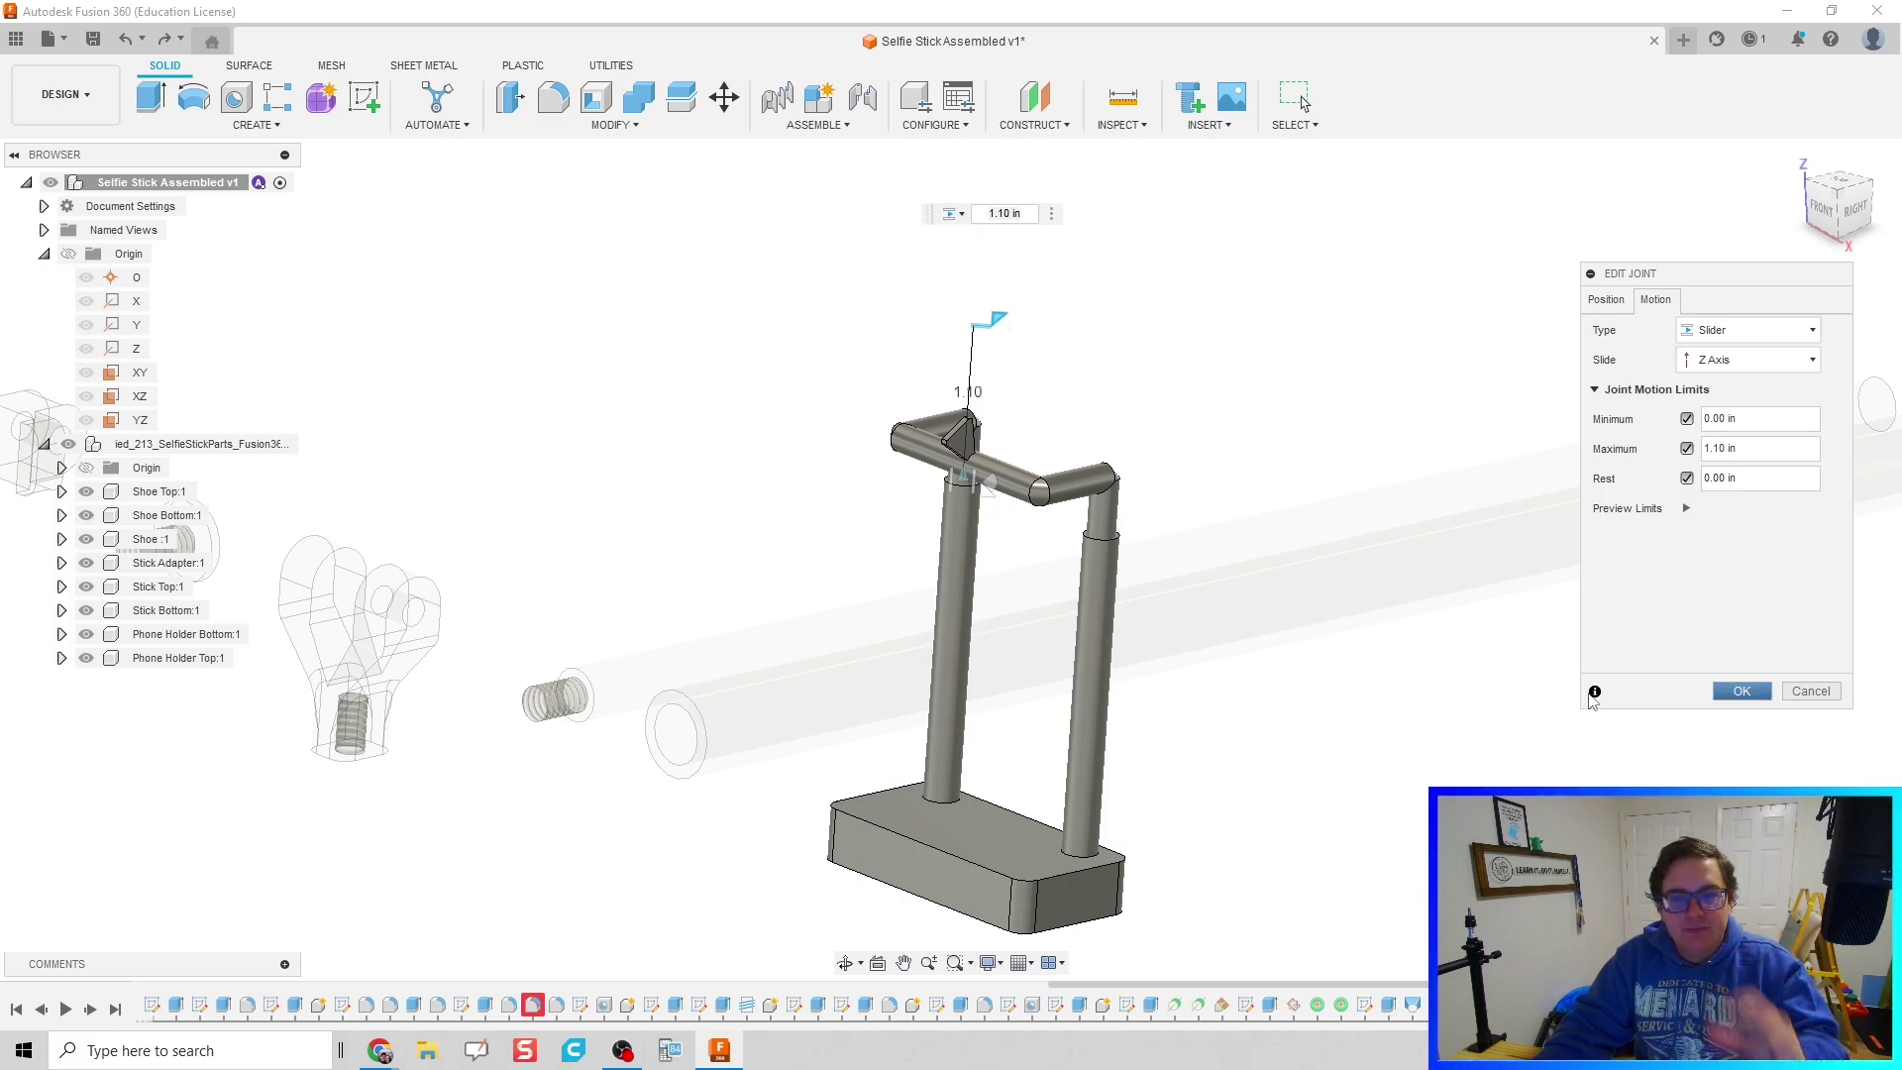
click(1740, 691)
Step: Test the Phone Holder Top's limited sliding motion and revert the assembly to its previous position
scroll(1204, 737, down, 2)
scroll(896, 505, up, 3)
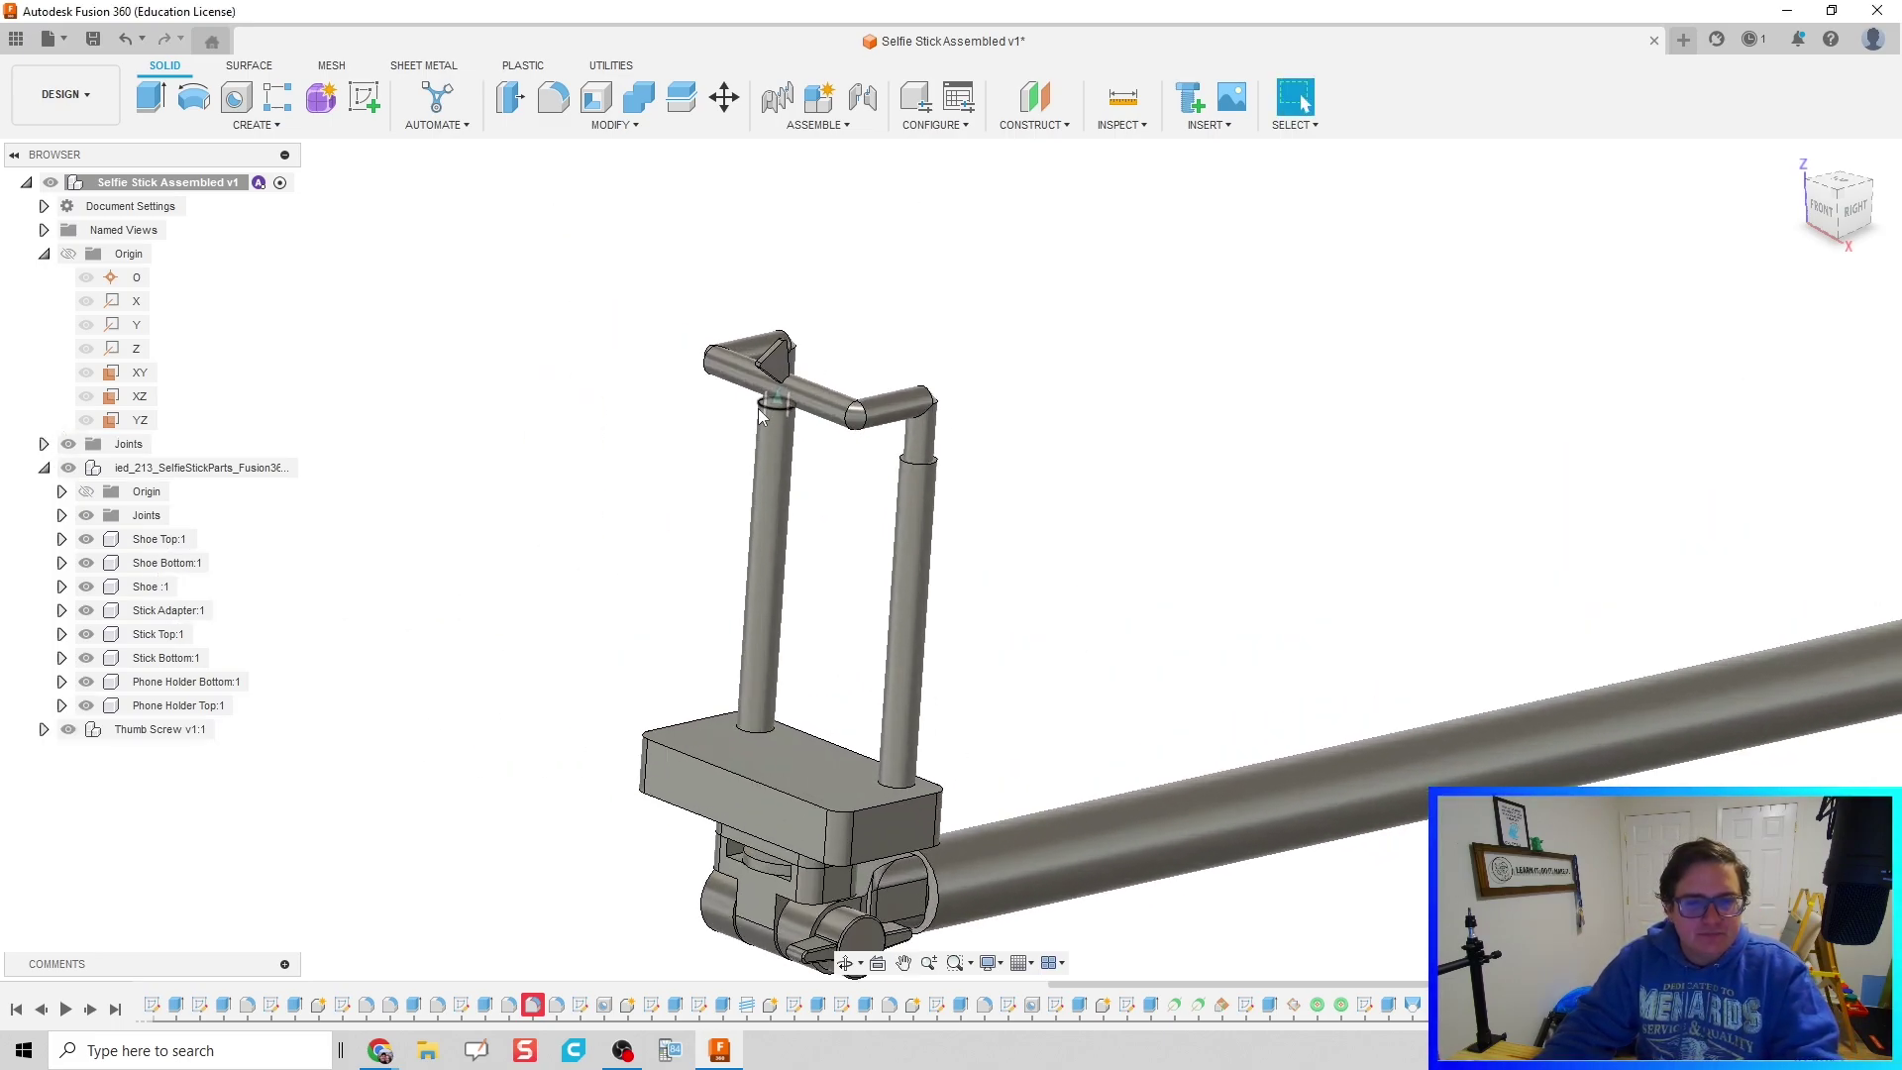
drag(800, 399, 1729, 550)
scroll(1032, 726, down, 1)
middle_drag(1032, 727, 1065, 657)
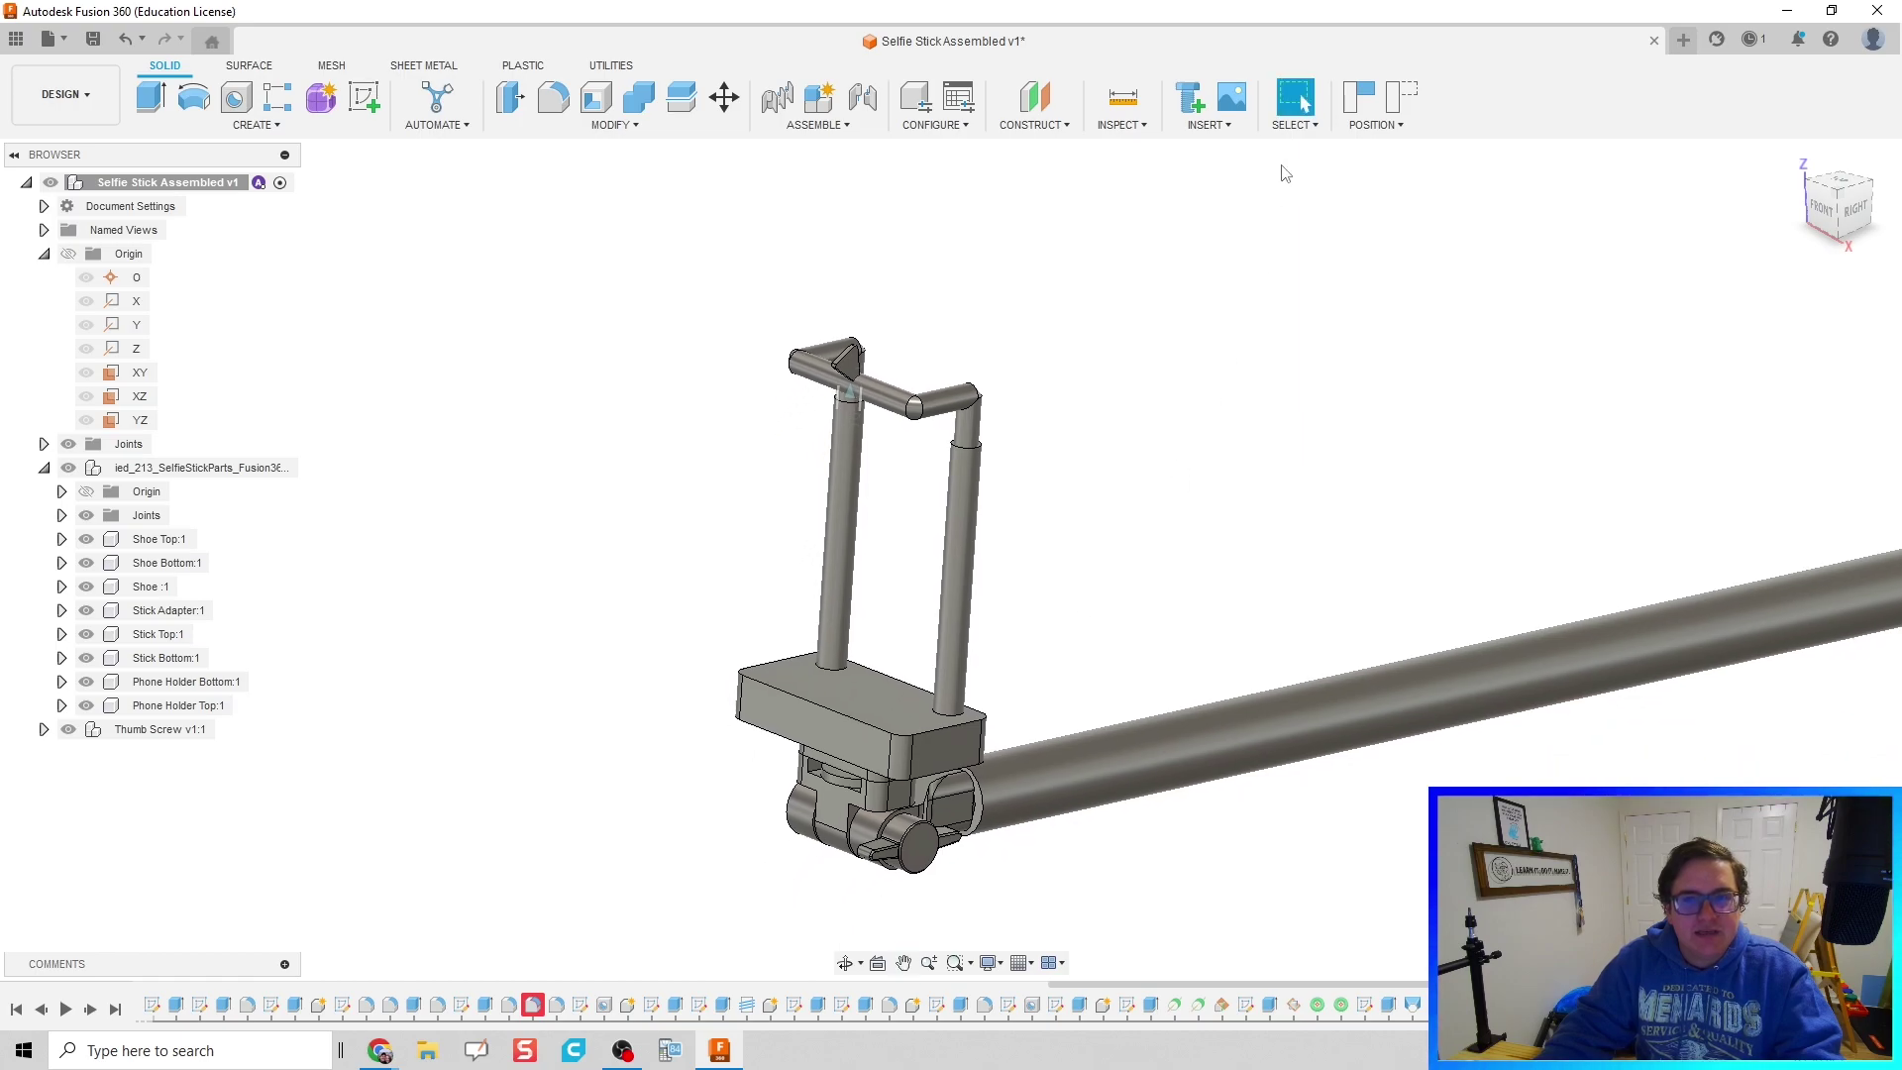
click(1396, 98)
scroll(1216, 526, down, 1)
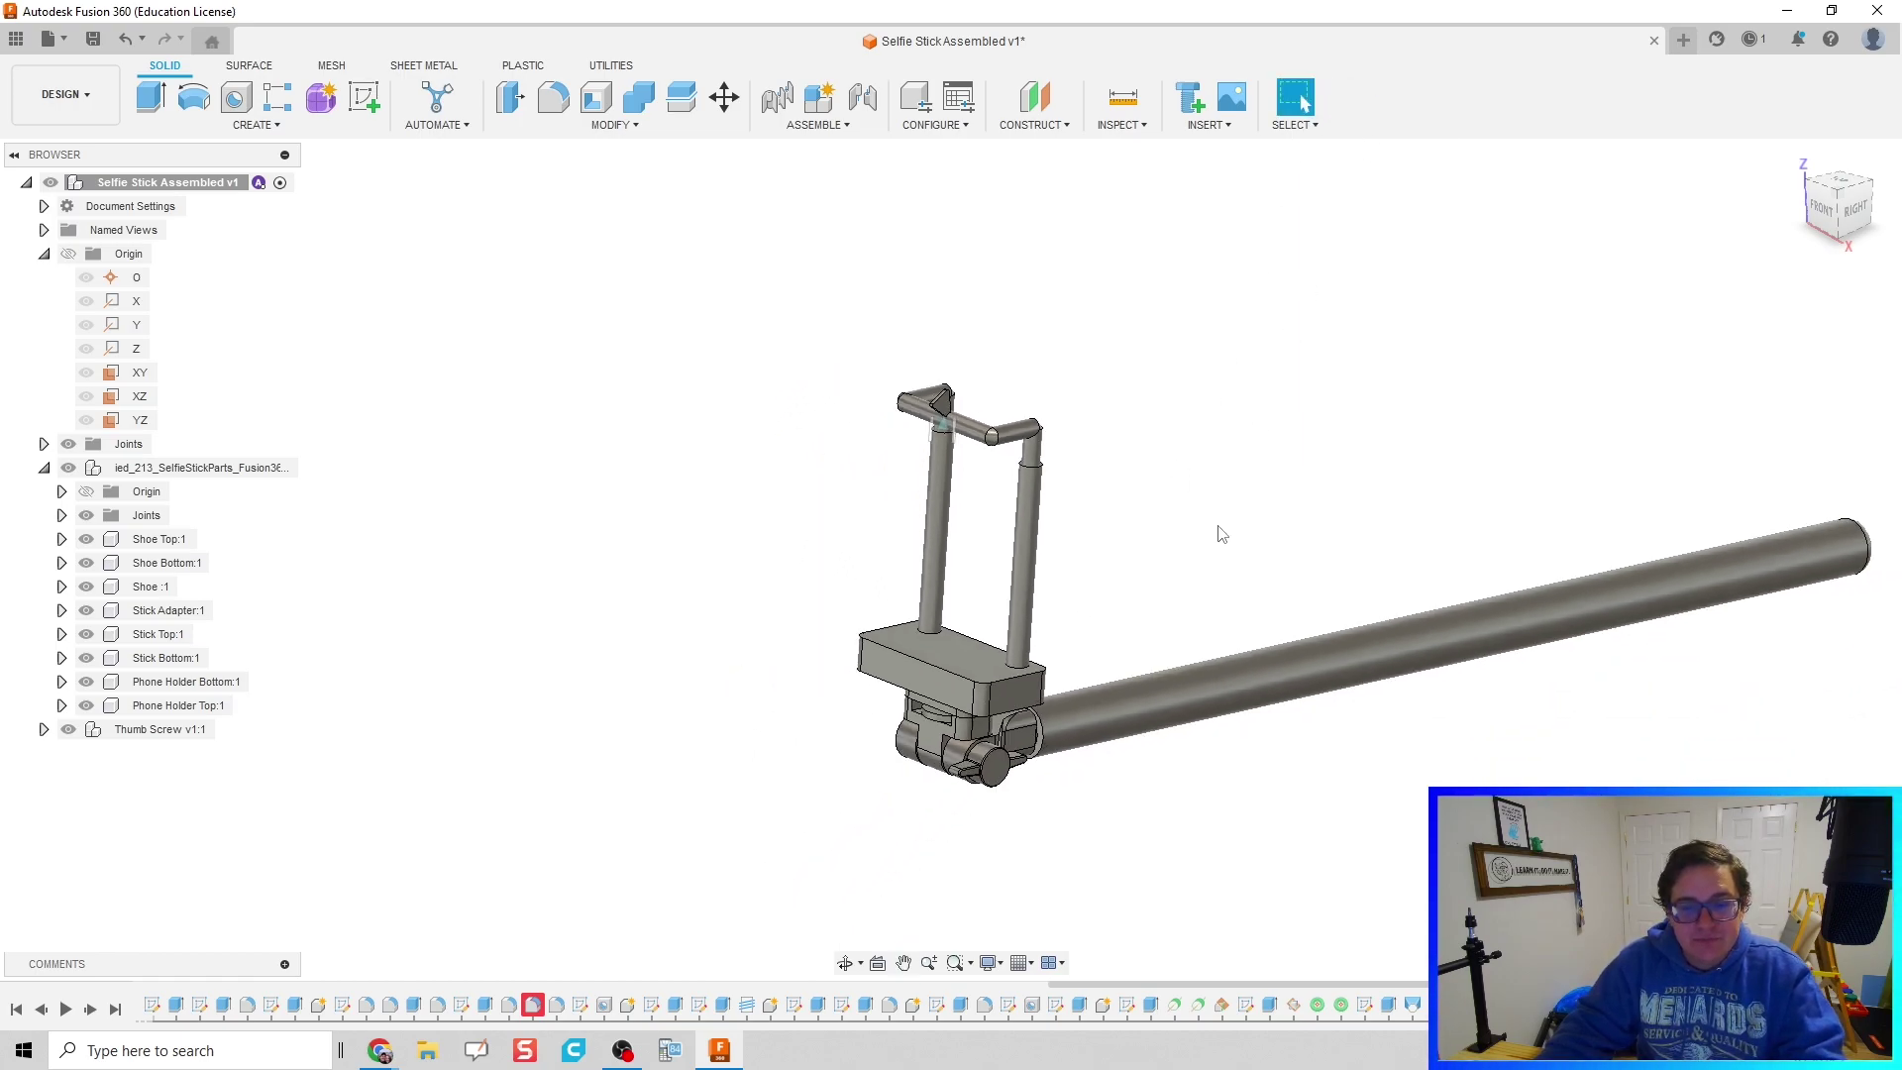
Step: Test the motion of the main stick at the Stick Adapter from a closer, rotated view
shift+middle_drag(1216, 526, 1061, 500)
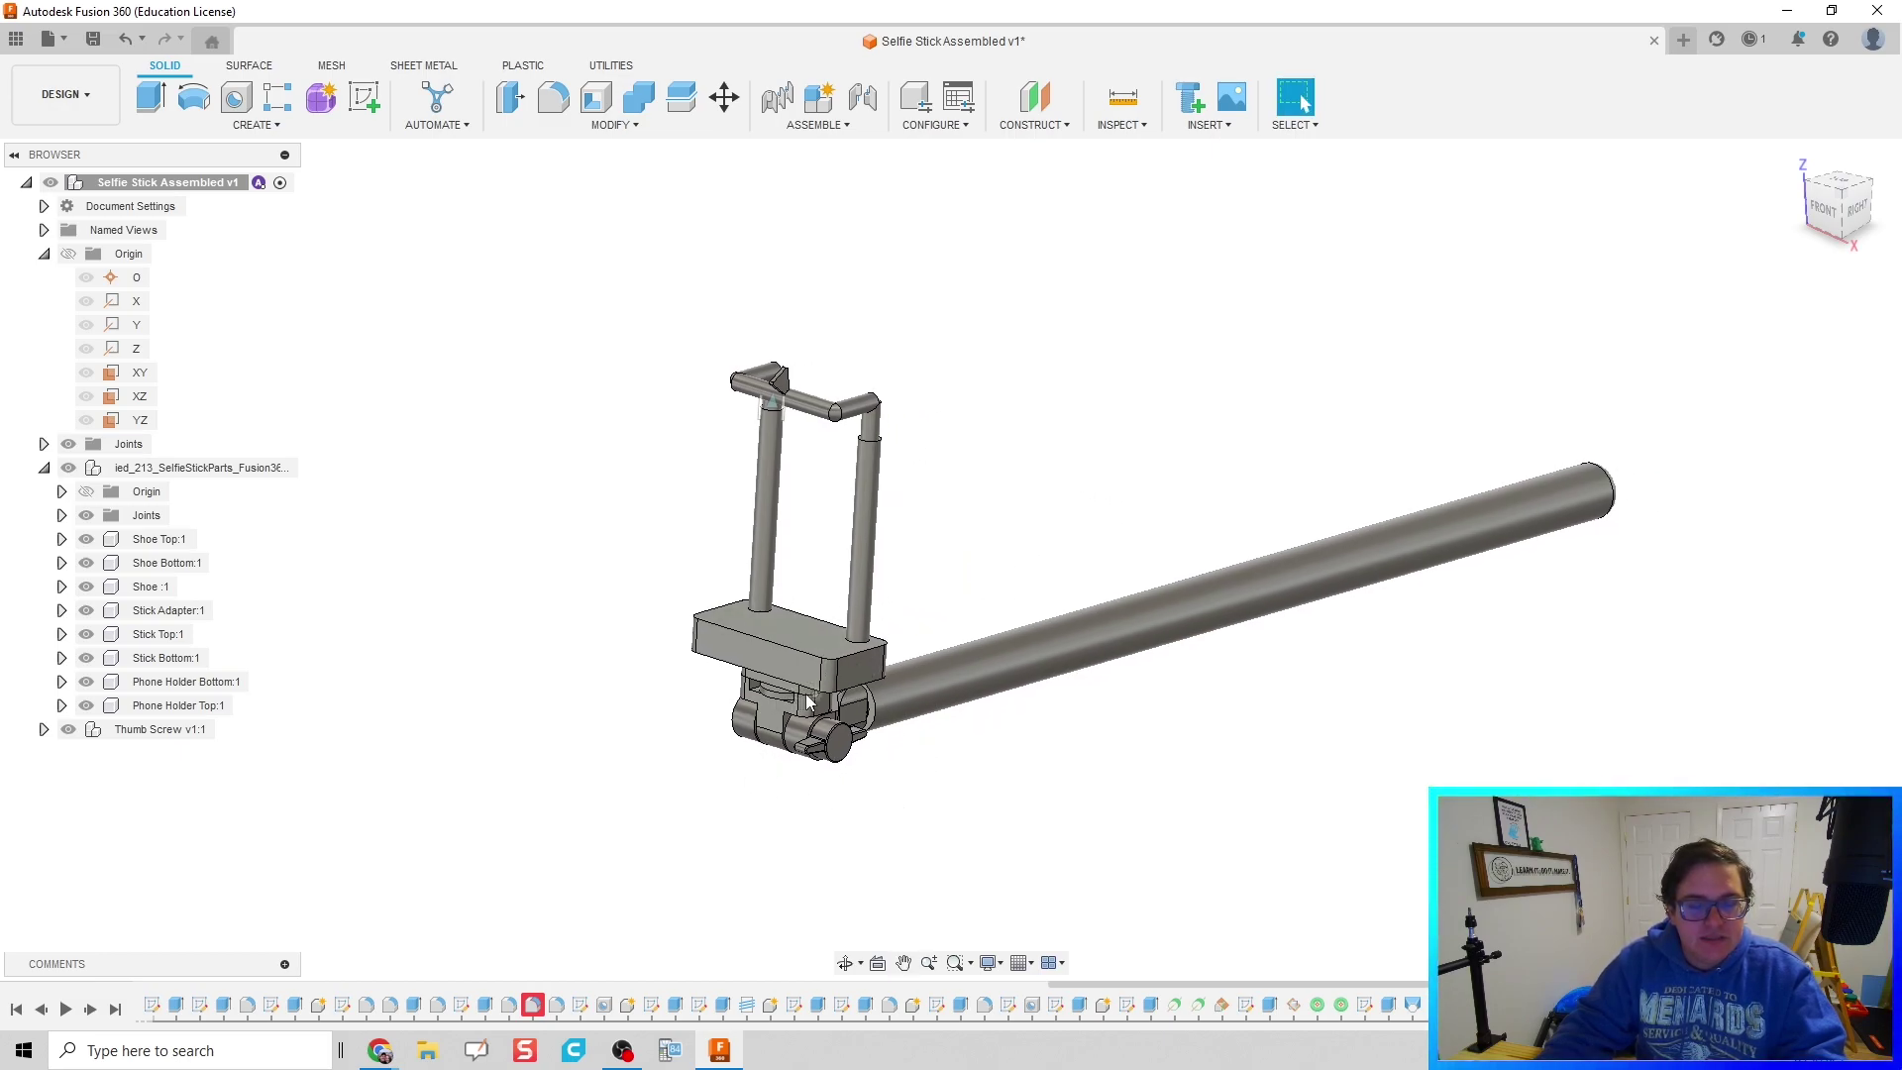
scroll(806, 701, up, 3)
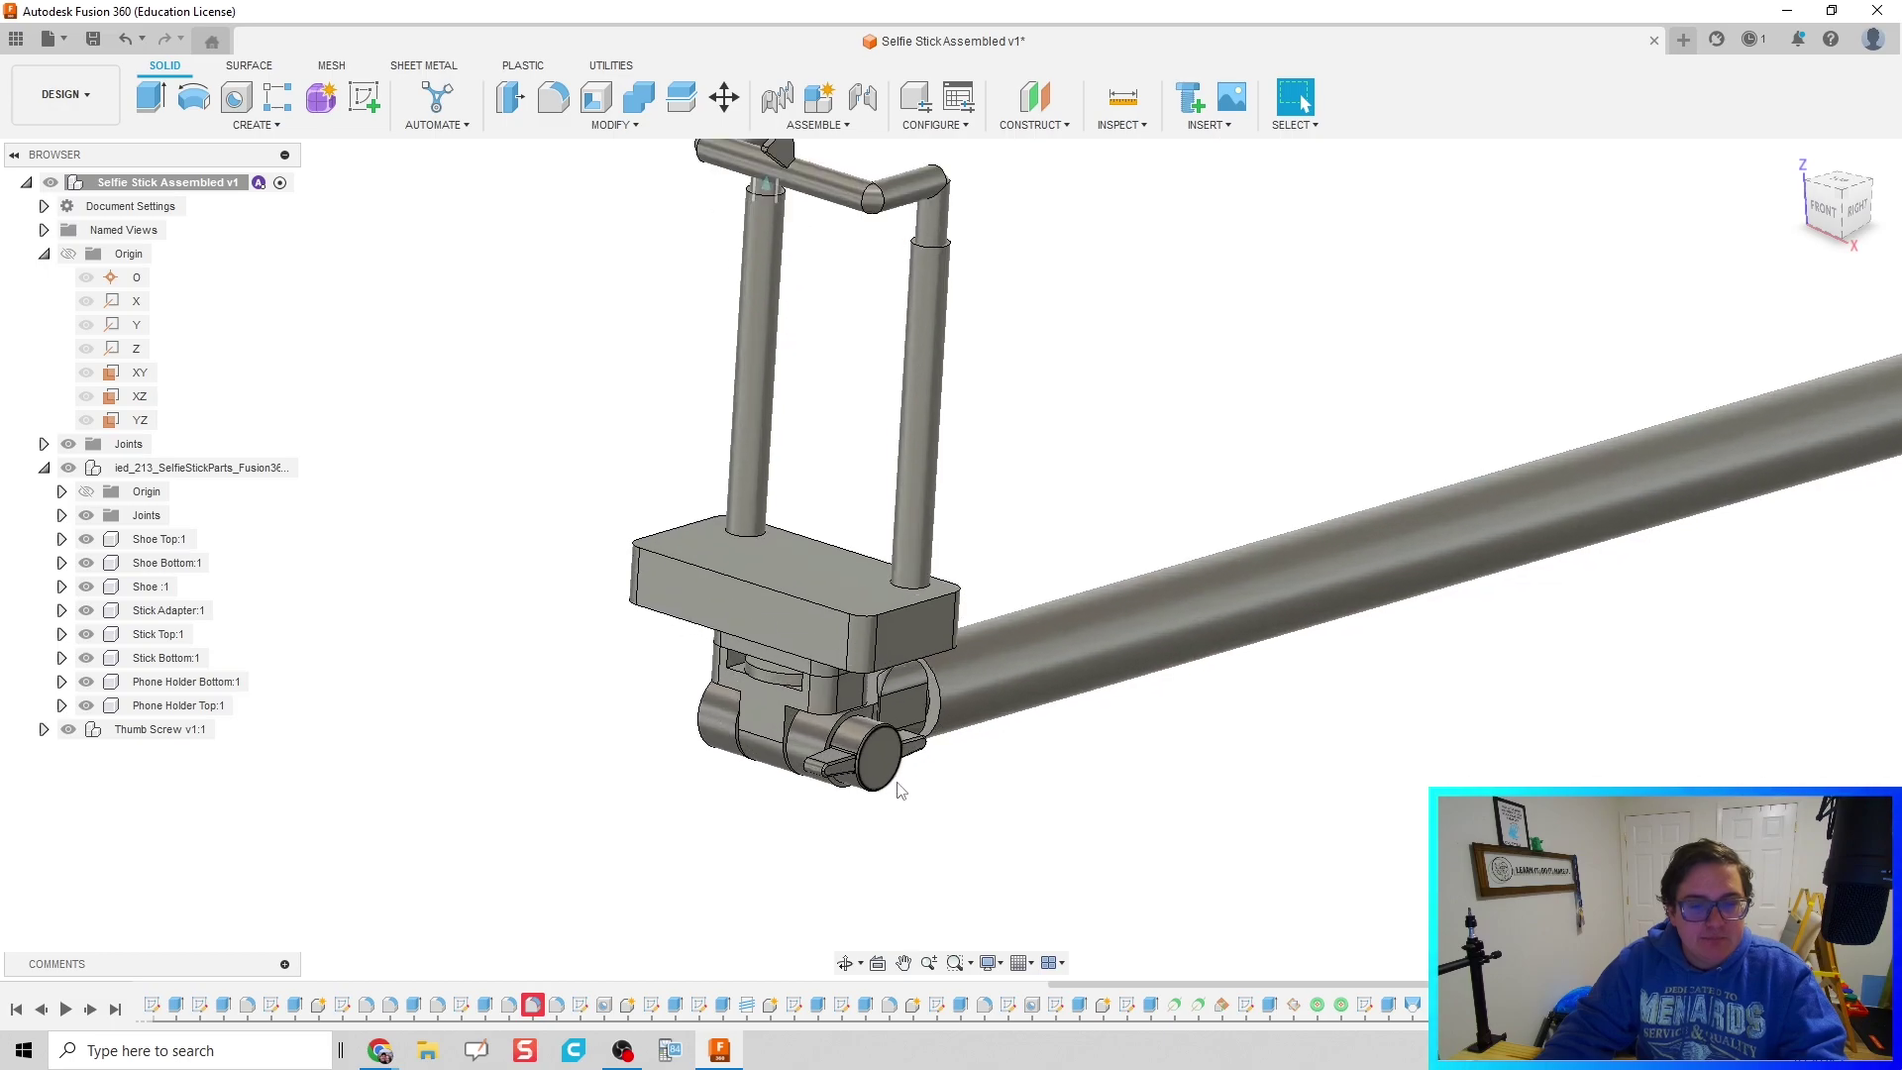
shift+middle_drag(899, 790, 943, 642)
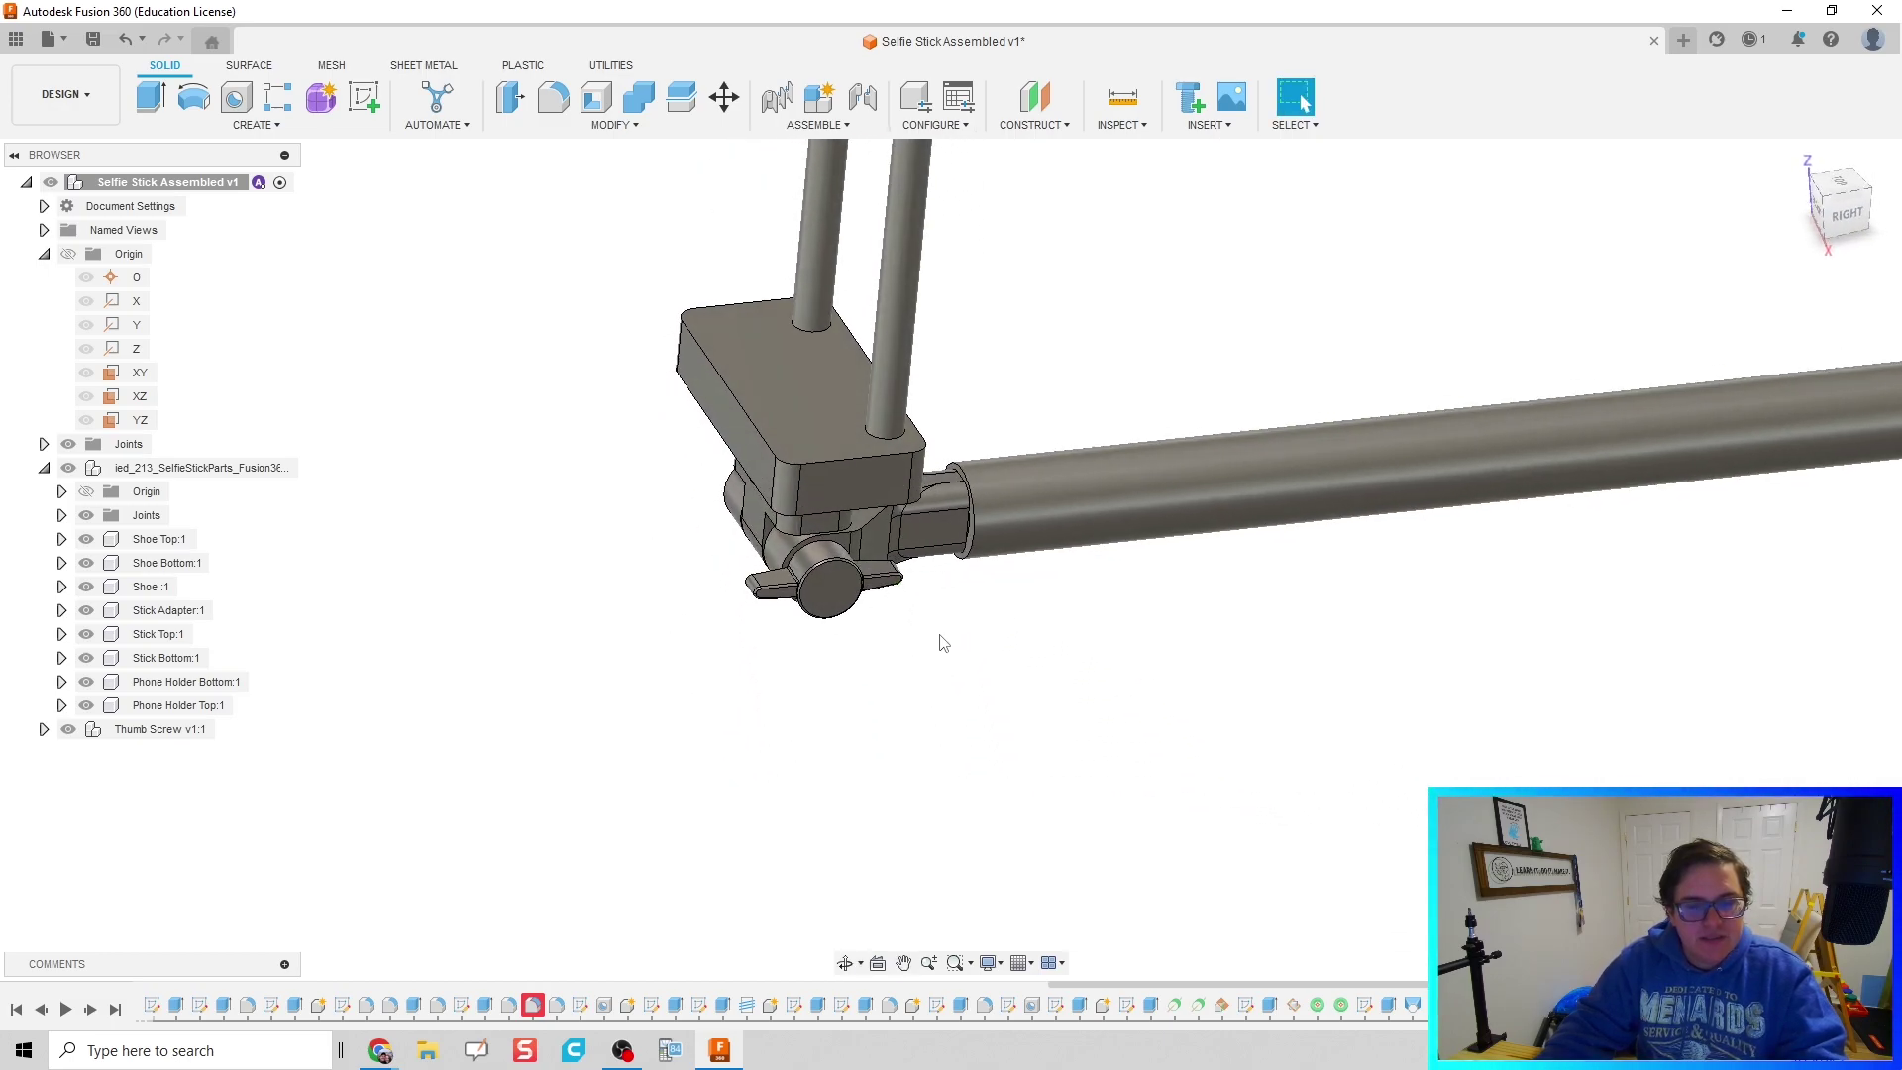
drag(959, 494, 1061, 529)
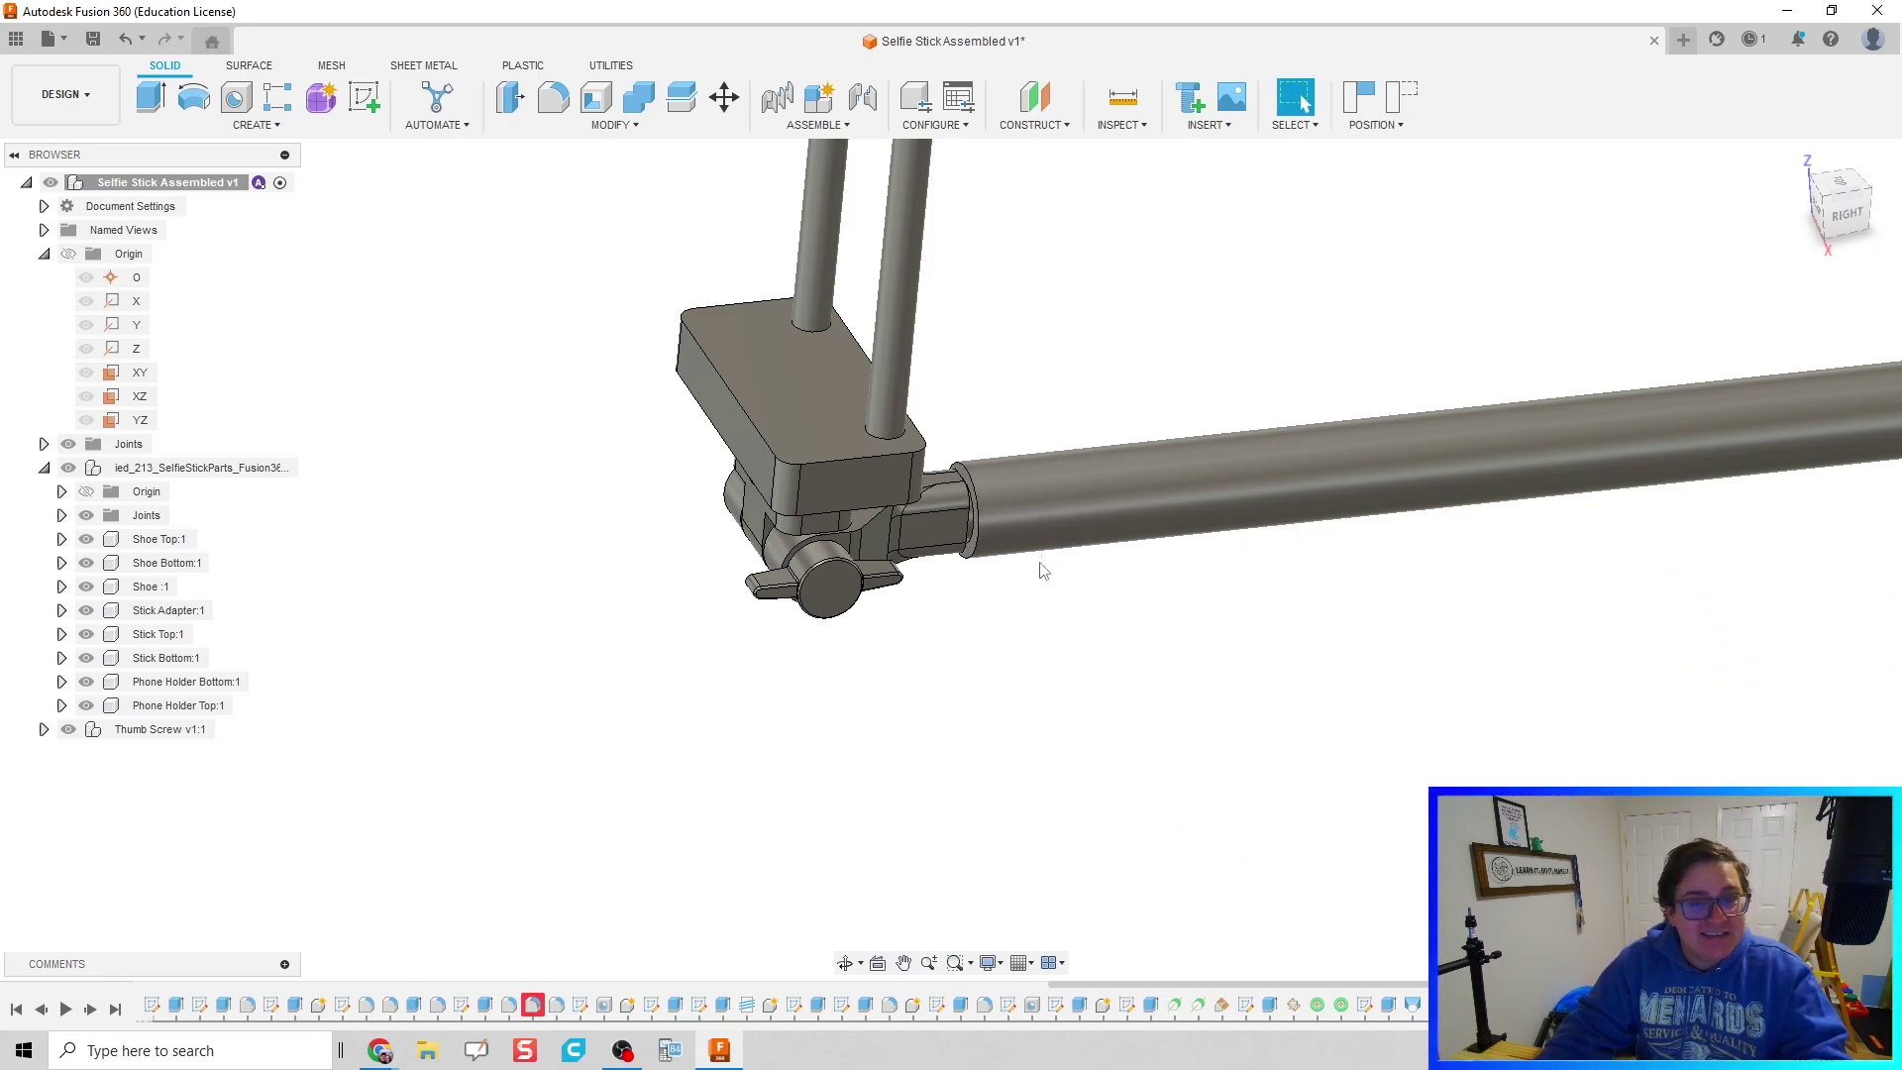
drag(1025, 491, 501, 528)
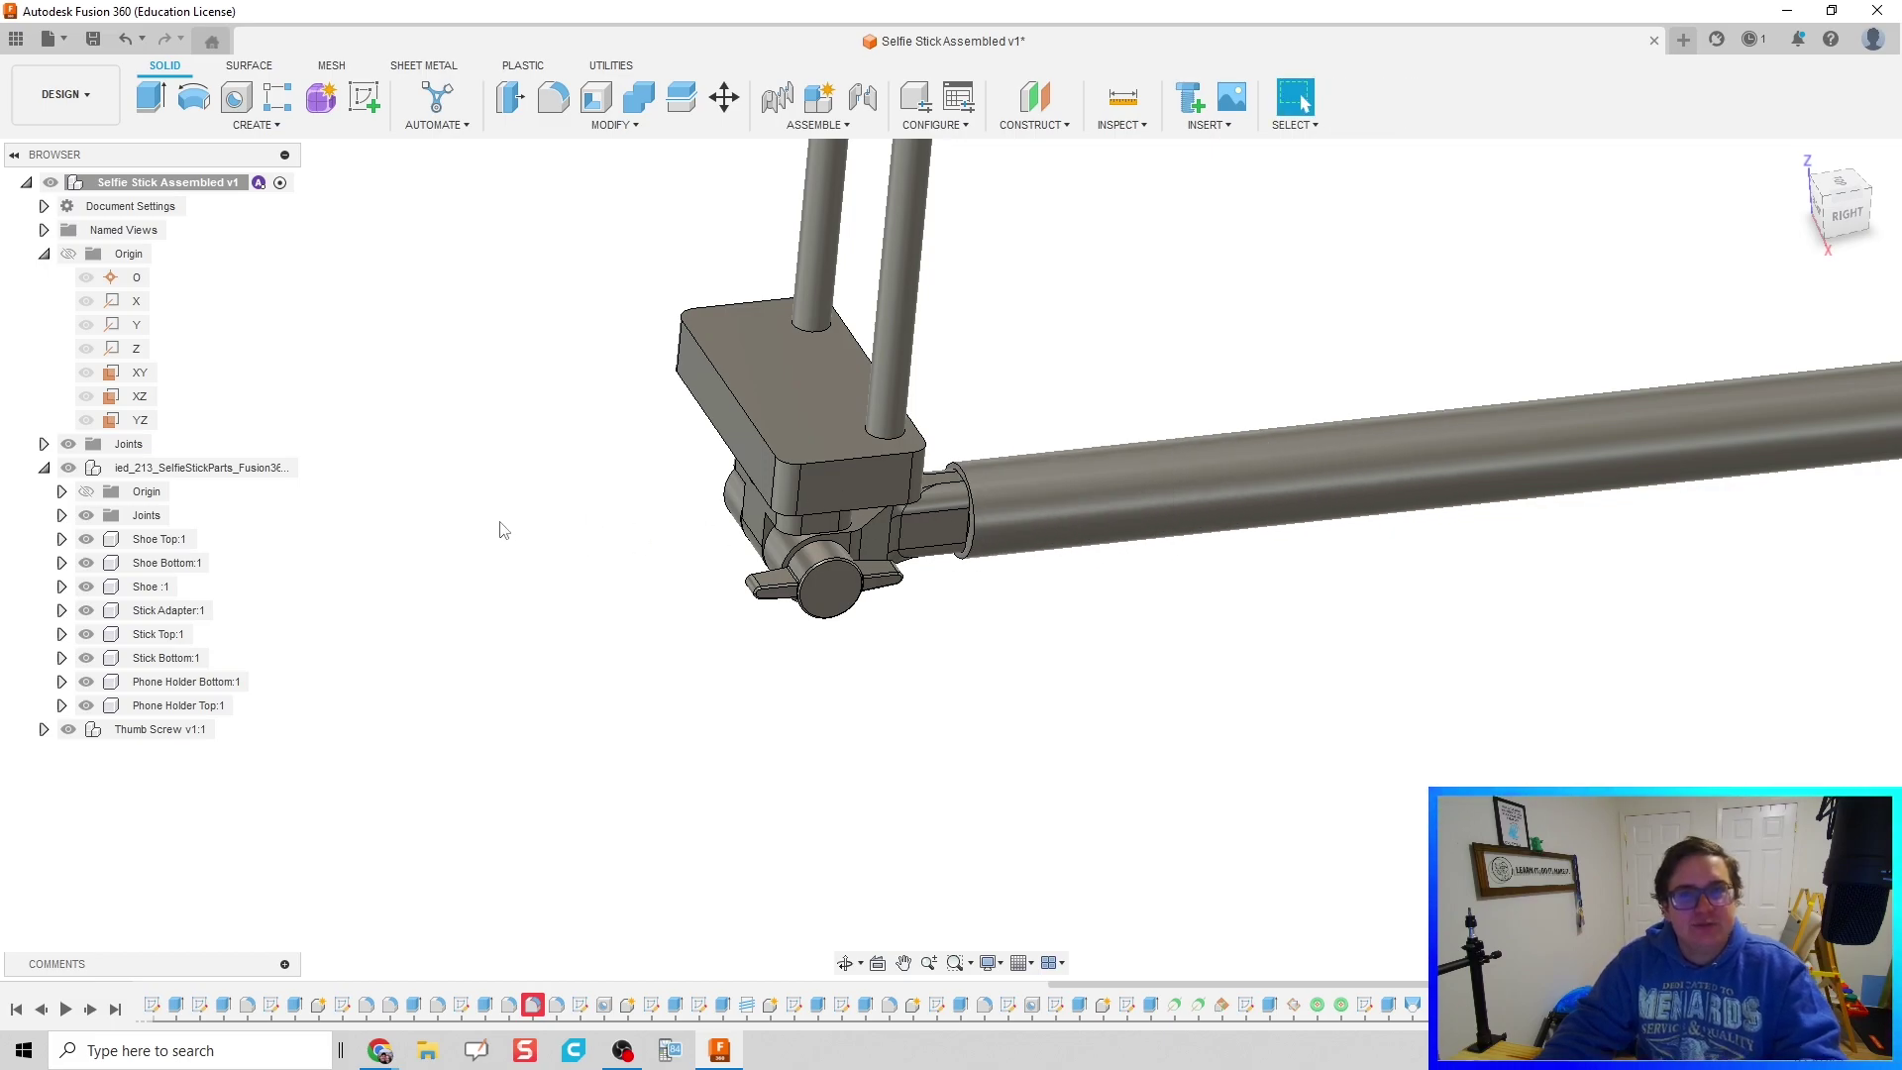
Step: Test the Phone Holder Top's sliding motion again with the whole selfie stick in view and capture the resulting position
scroll(515, 545, down, 3)
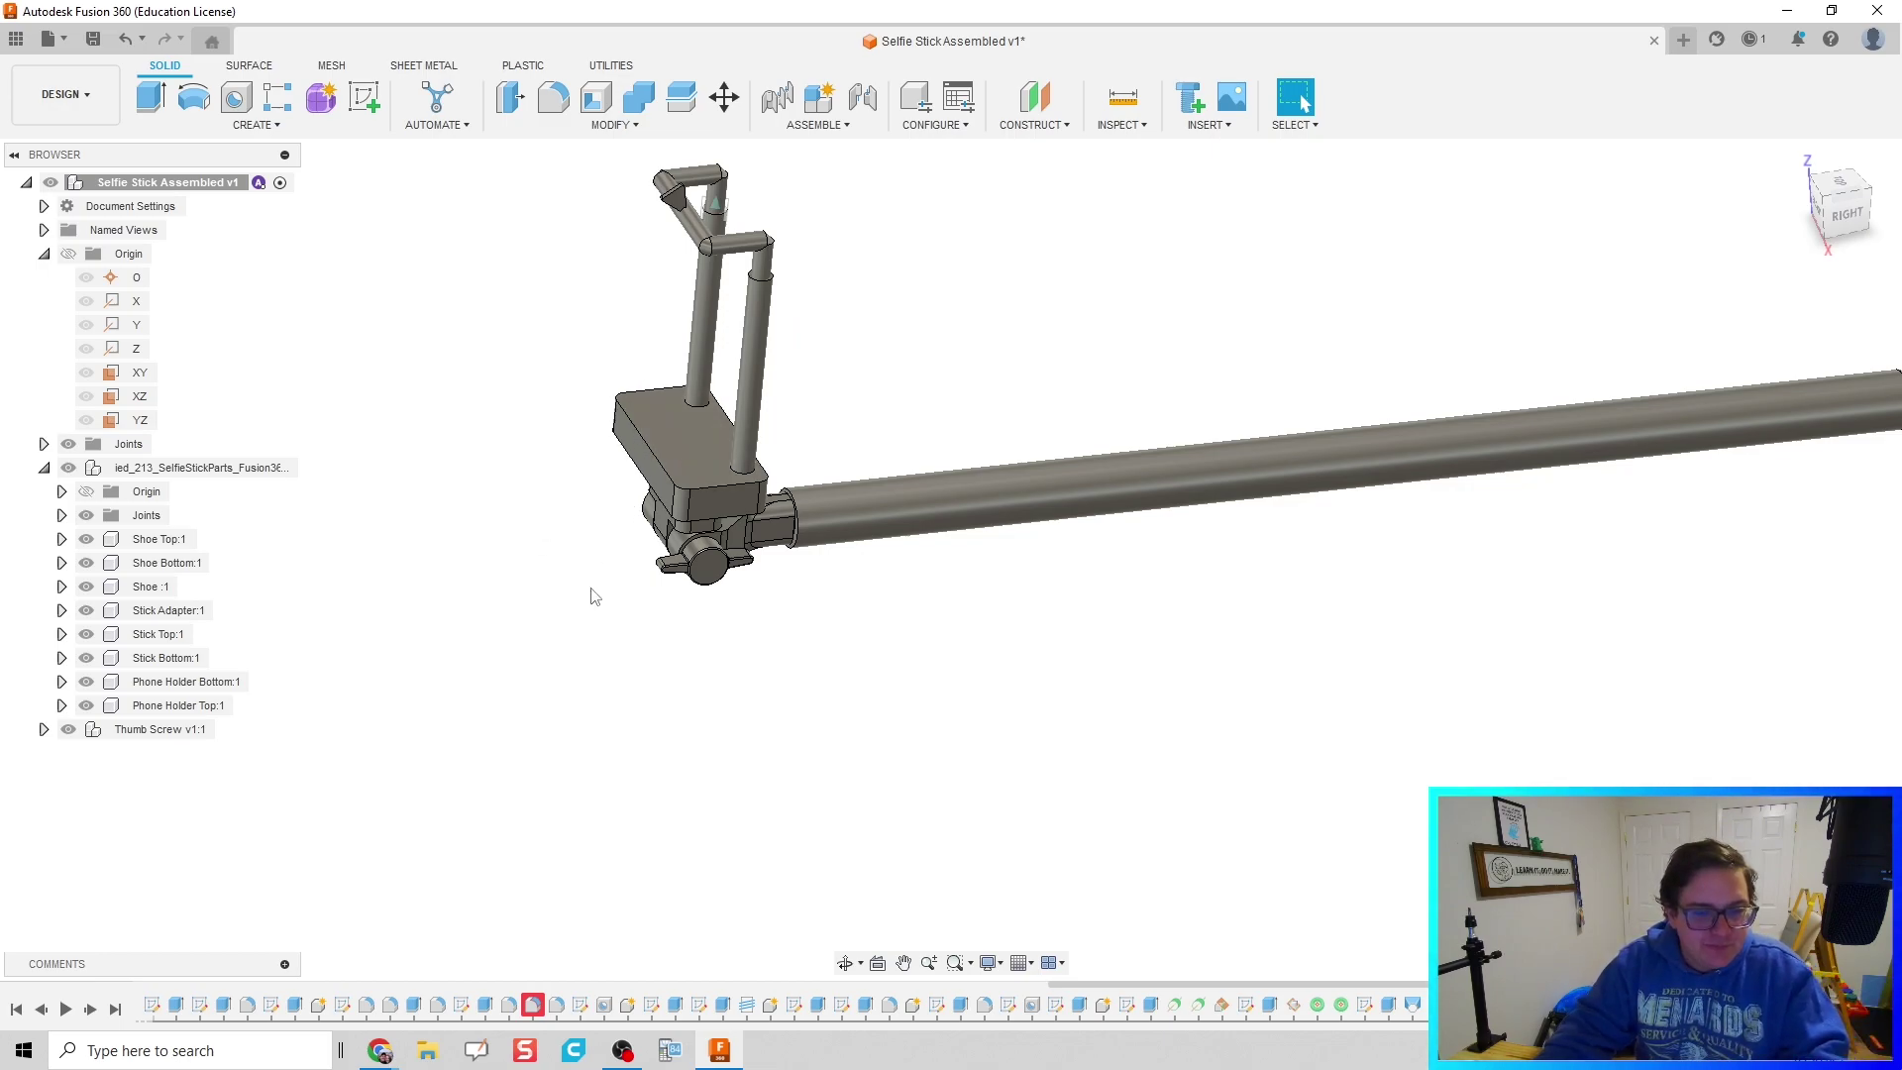
shift+middle_drag(594, 596, 622, 544)
drag(705, 223, 1147, 384)
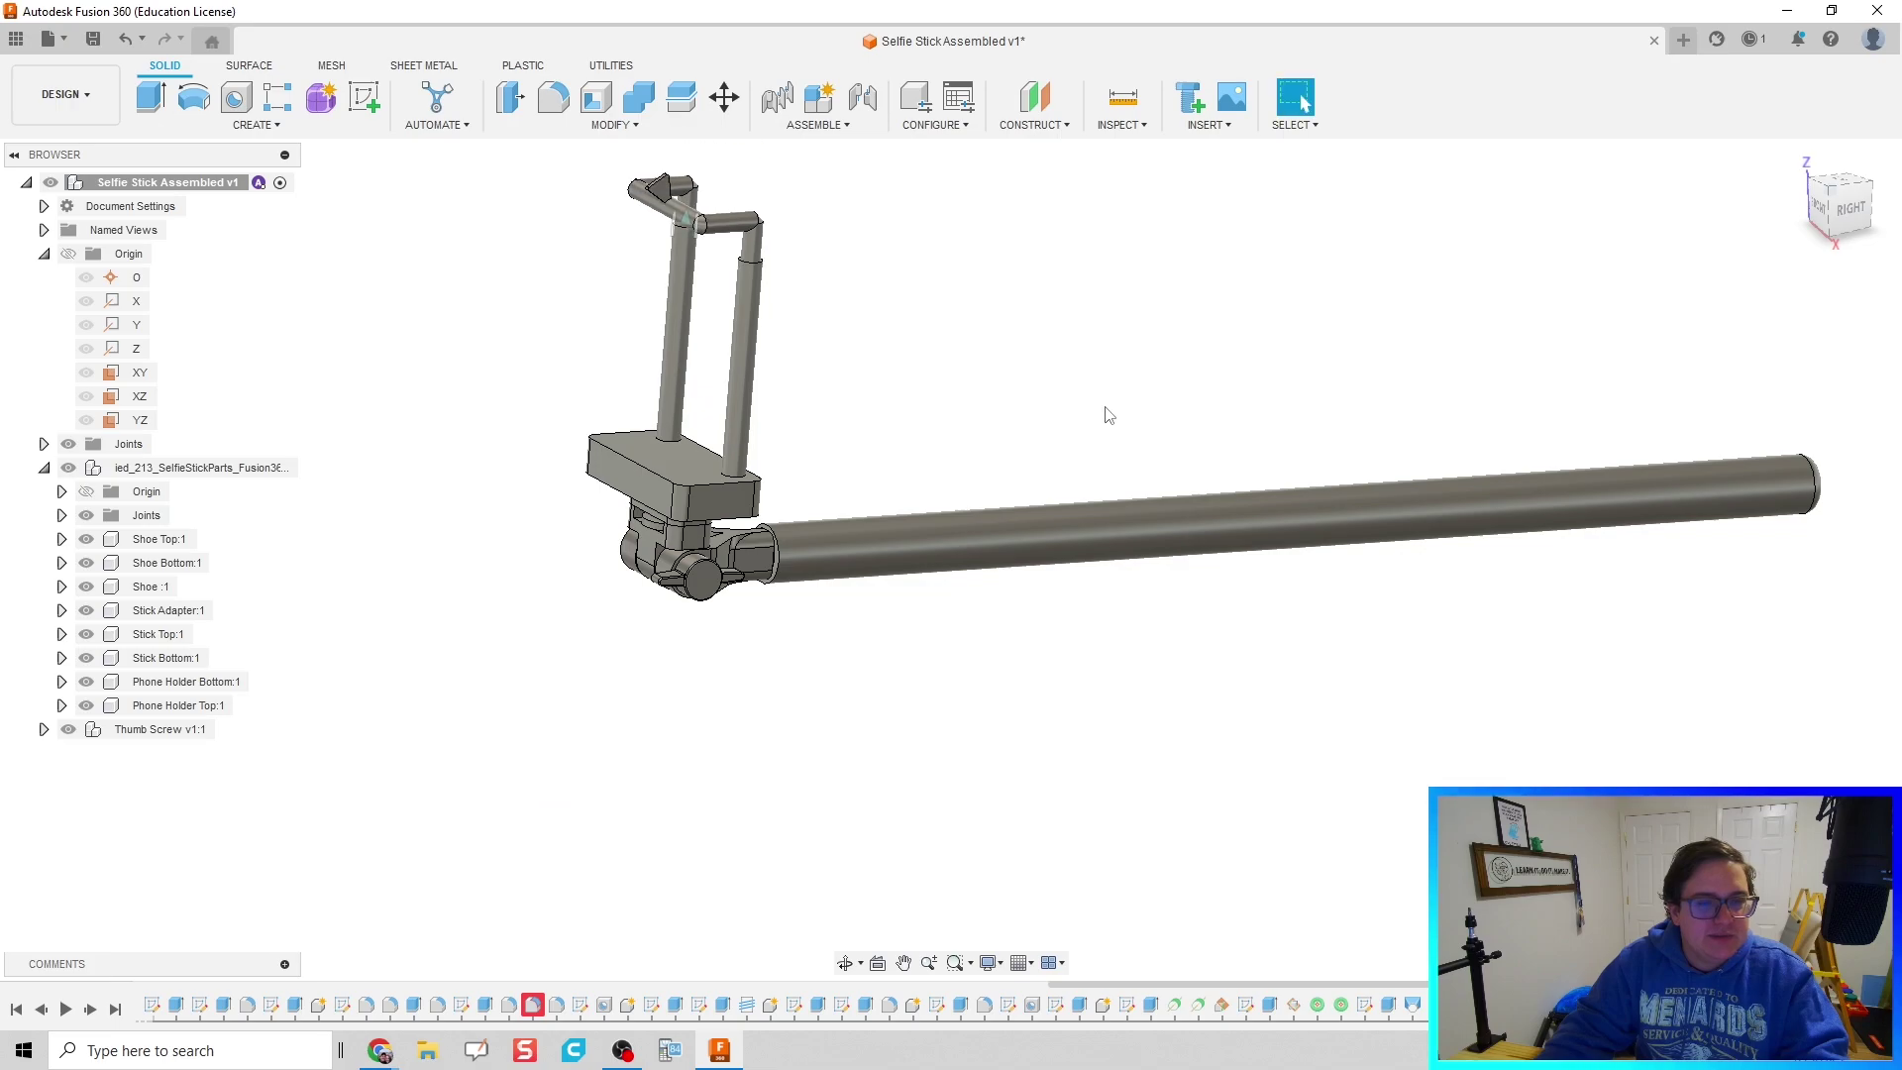
middle_drag(1109, 414, 1066, 526)
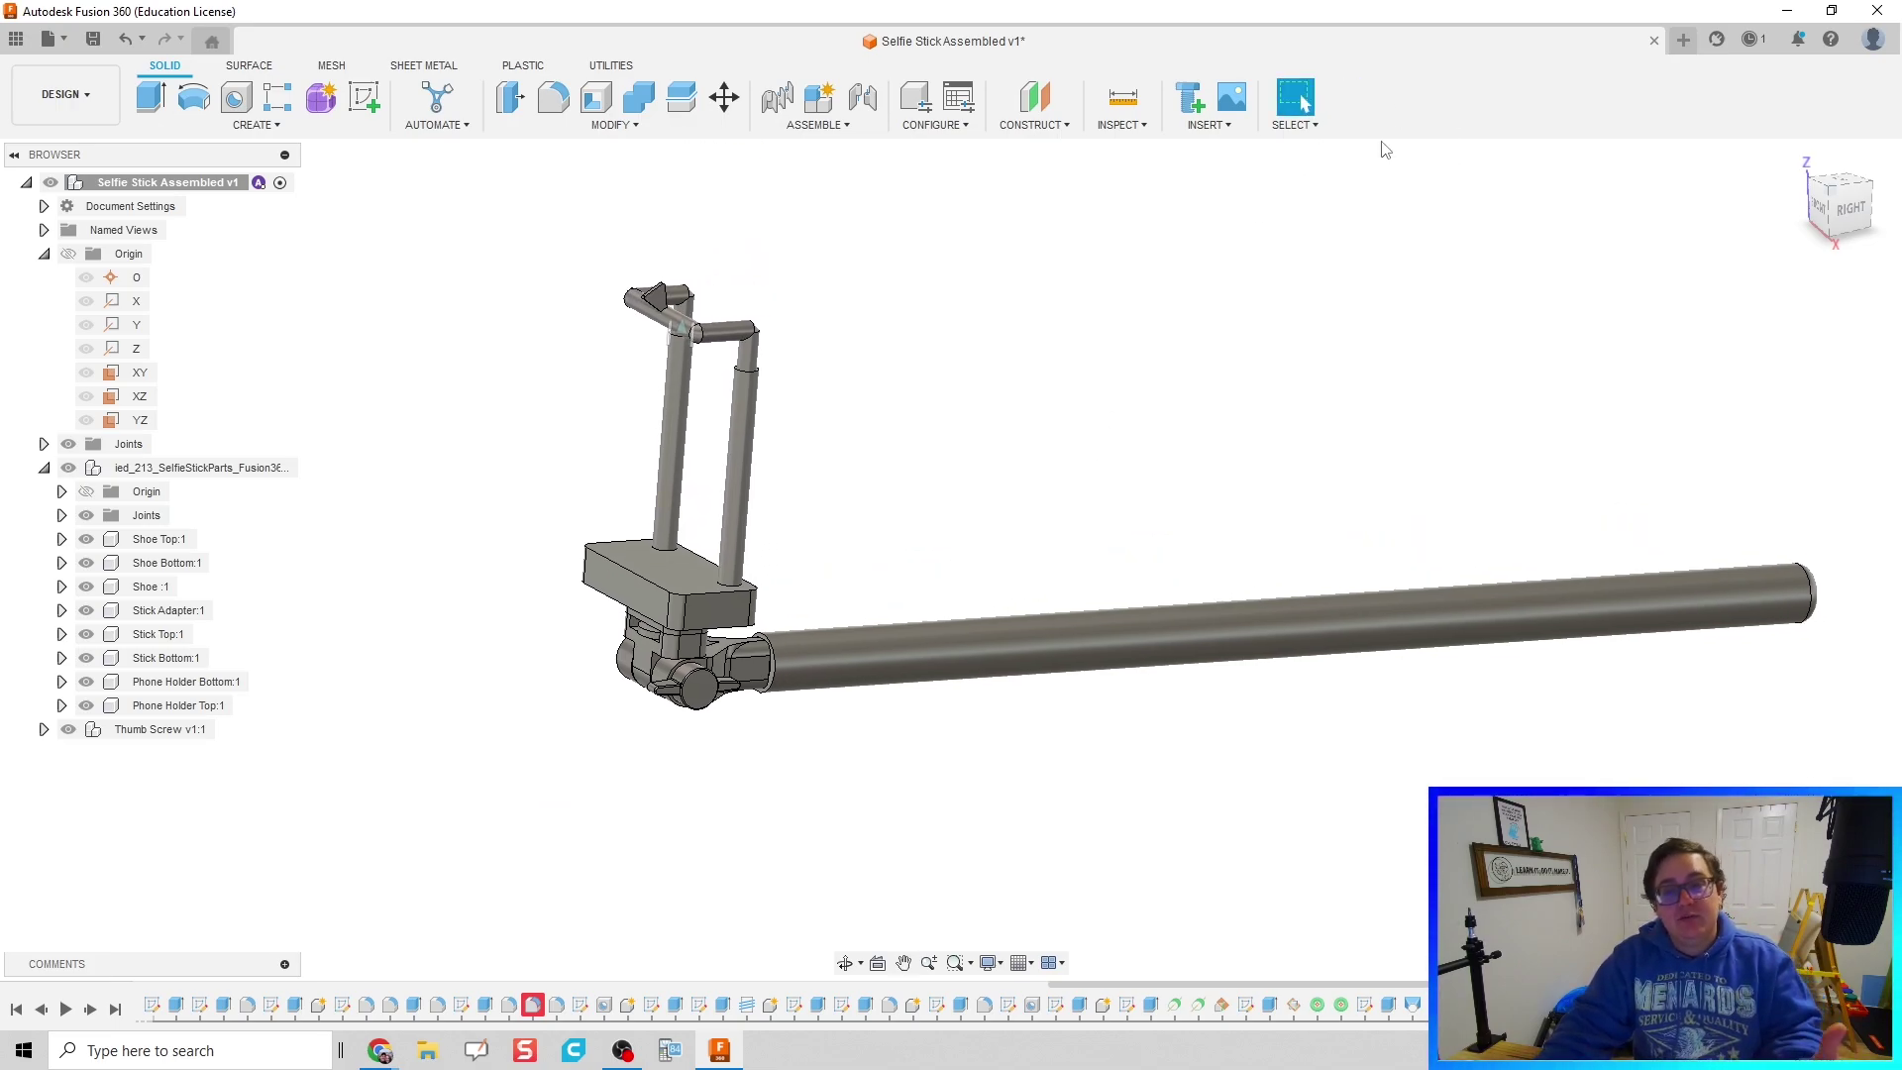
scroll(1274, 311, down, 3)
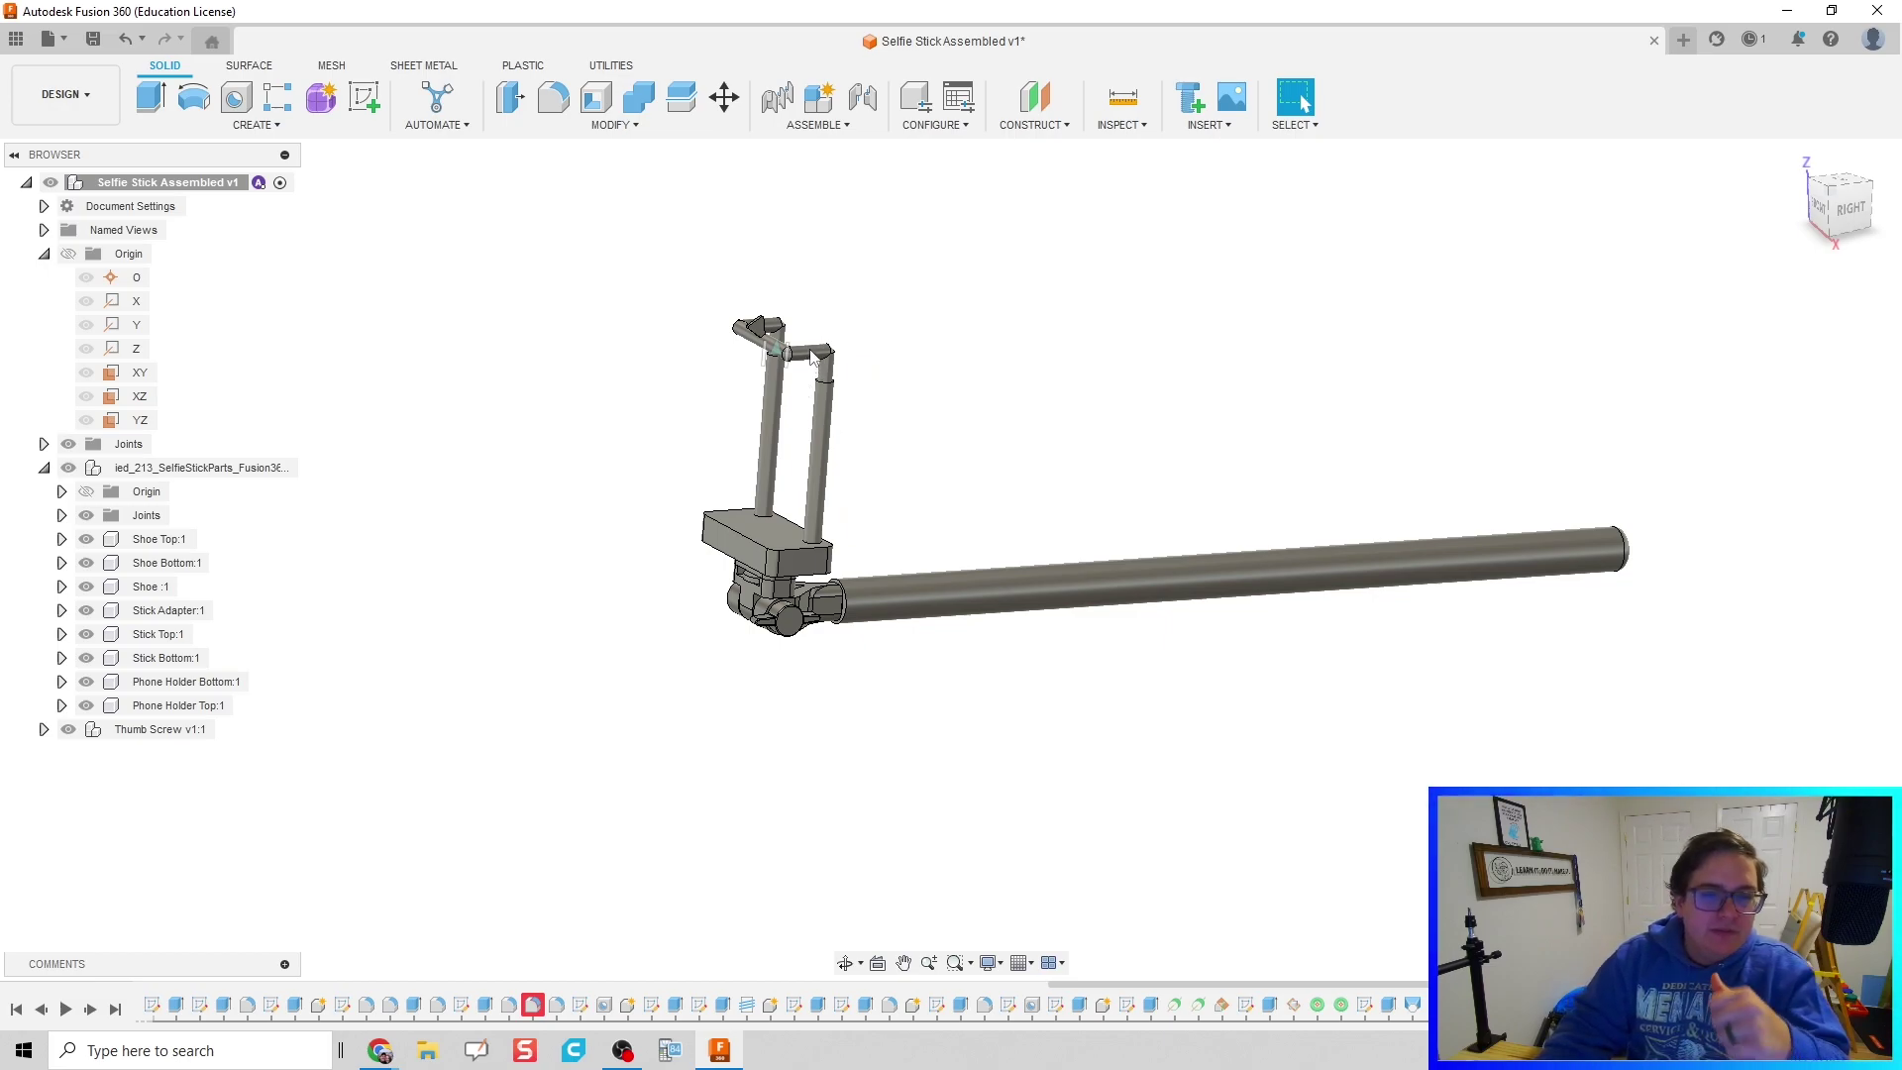
drag(810, 357, 1116, 310)
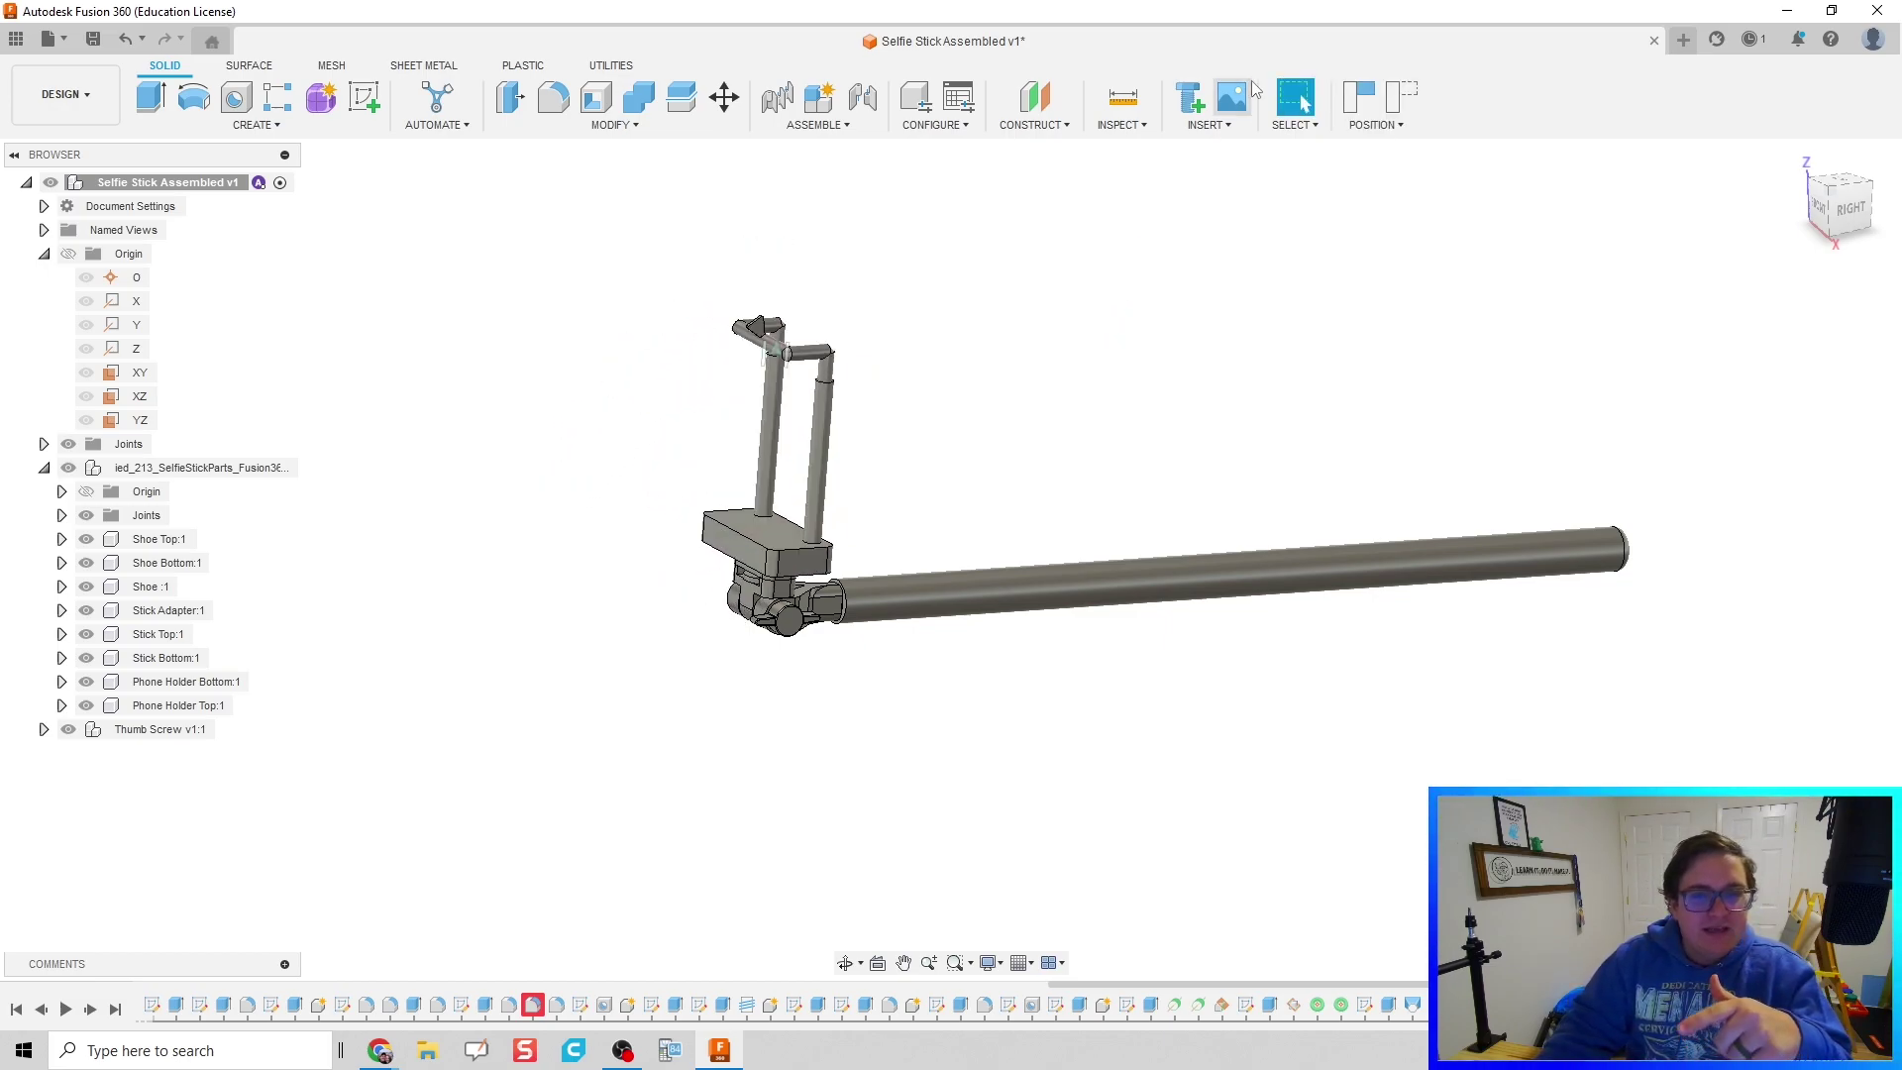
click(1358, 97)
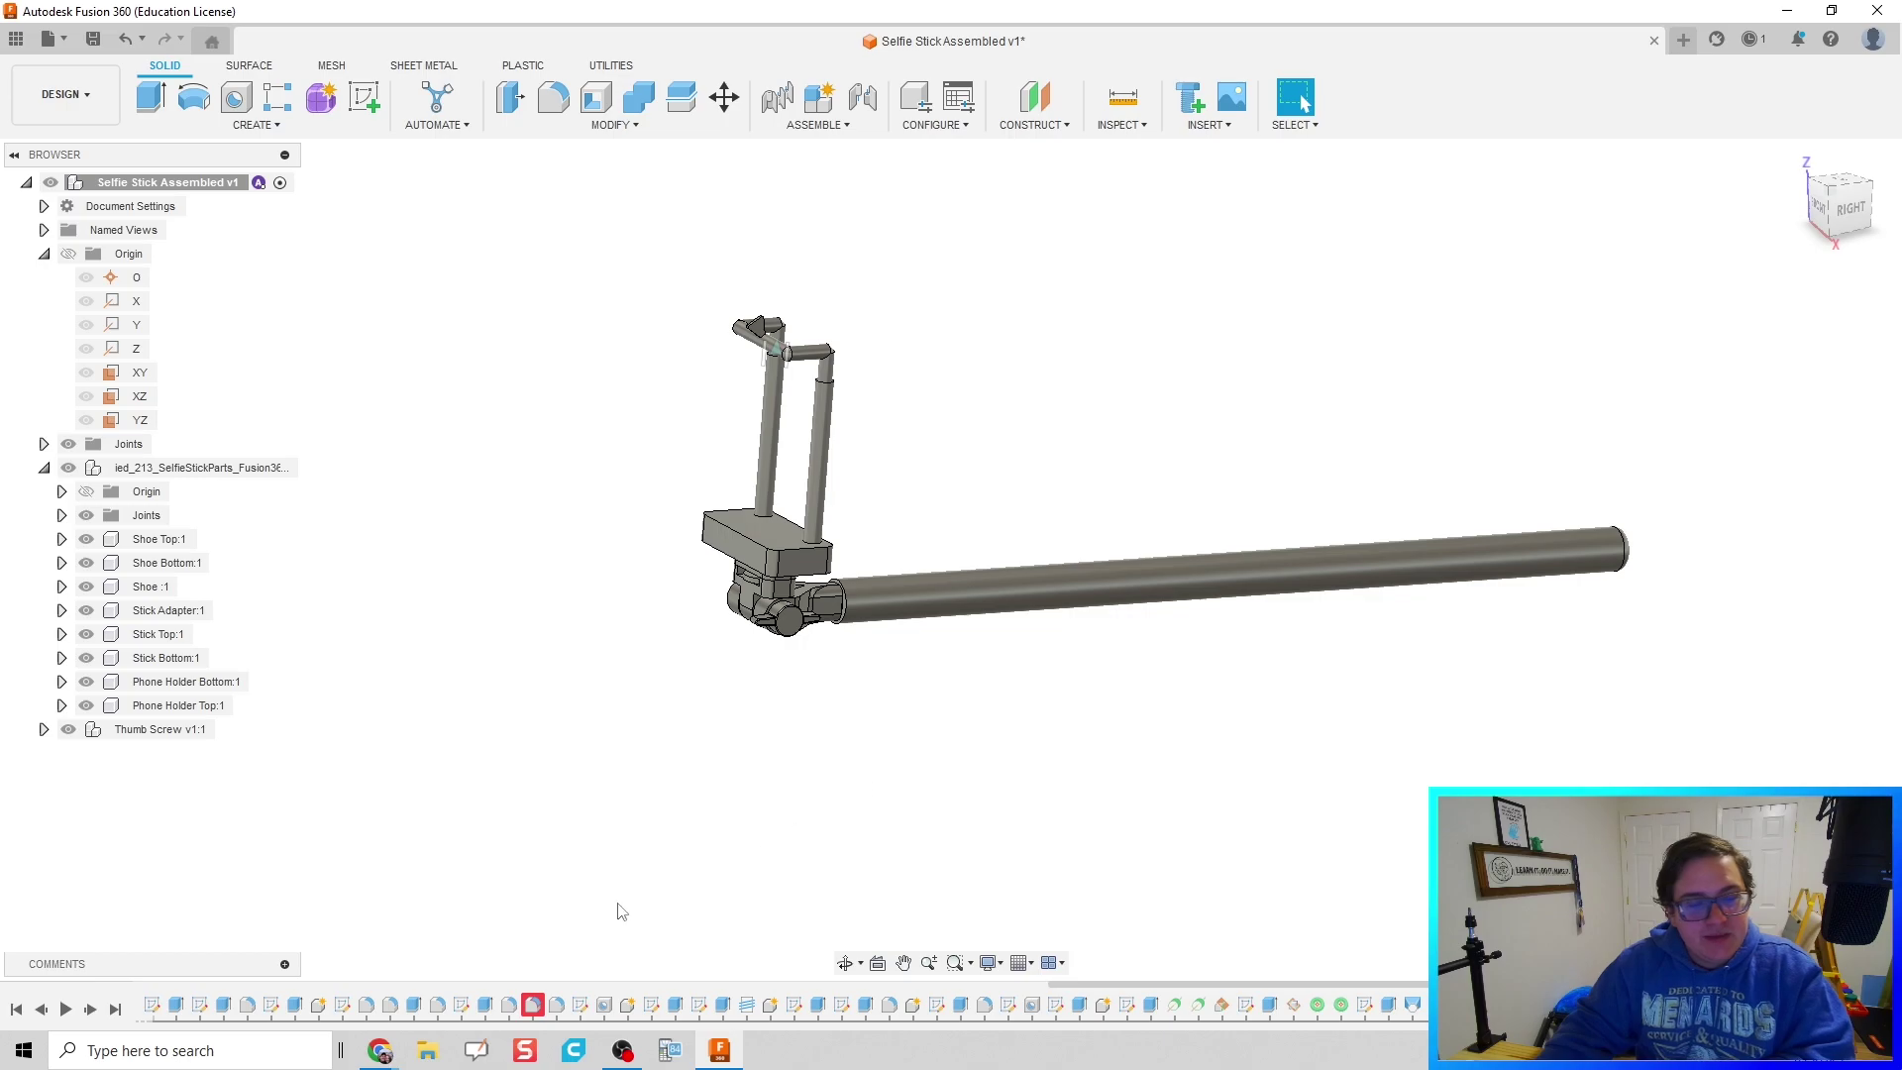